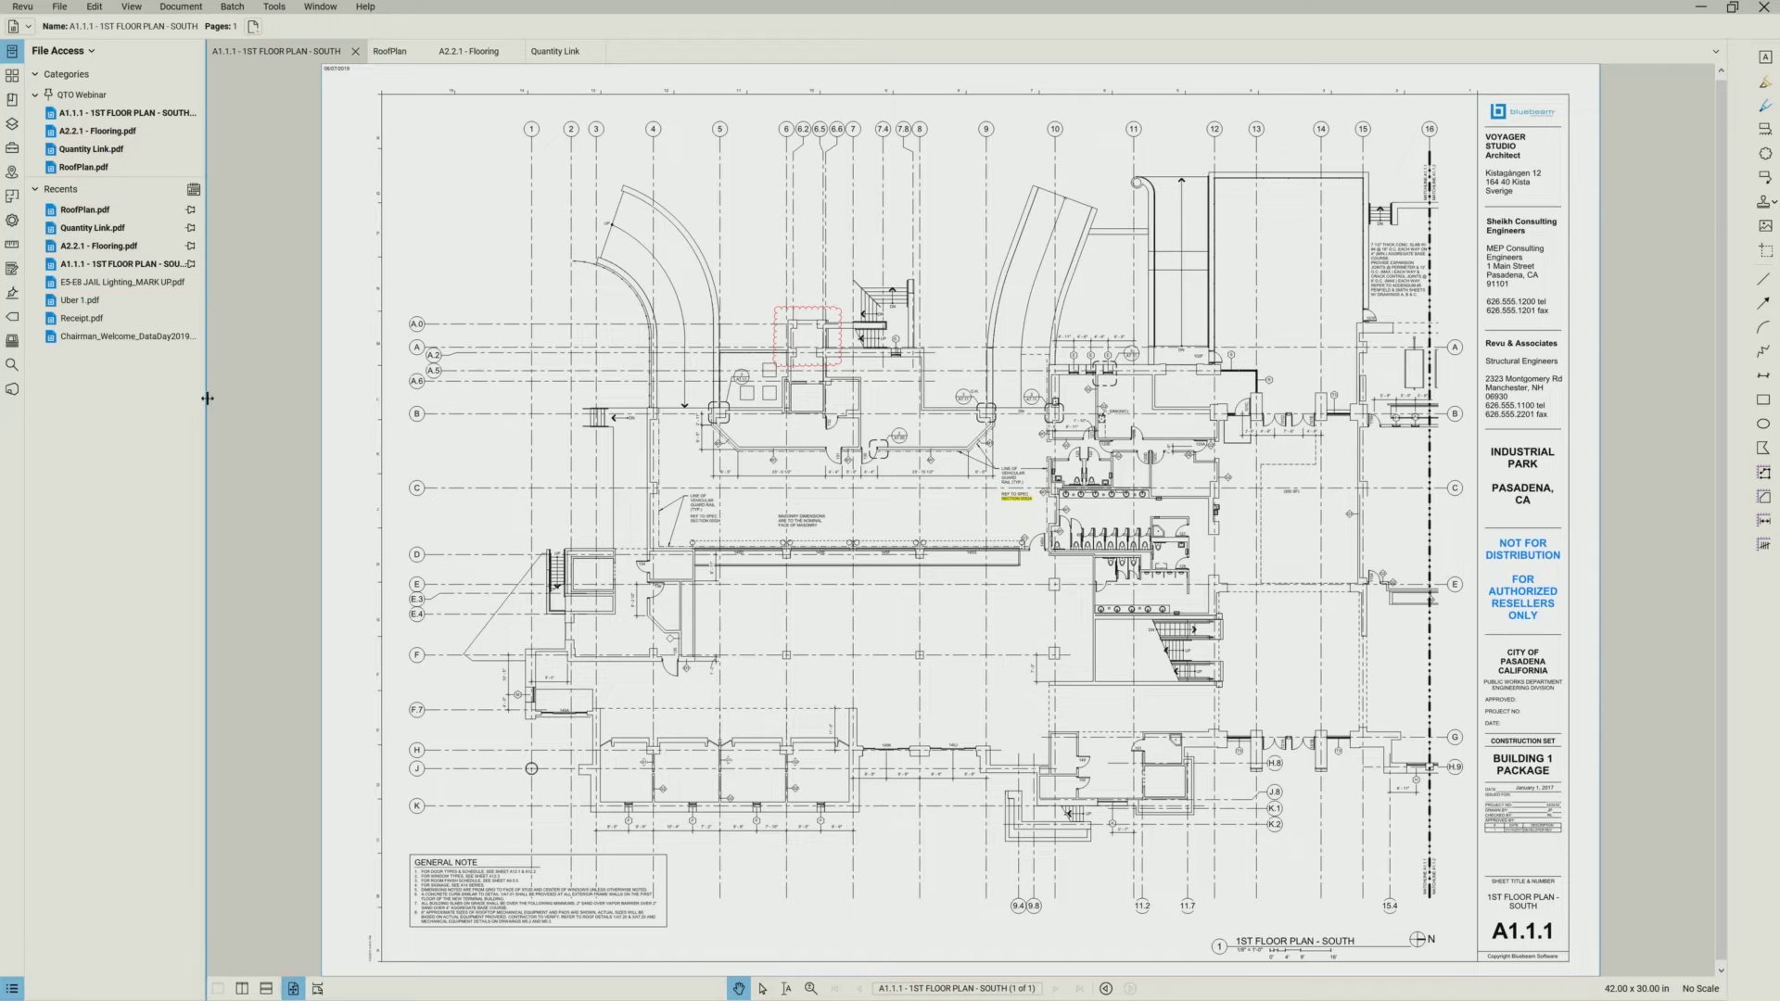
- Collapse the File Access panel and show the Markups List
{"action": "left_click_drag", "start_coordinate": [206, 399], "coordinate": [25, 398]}
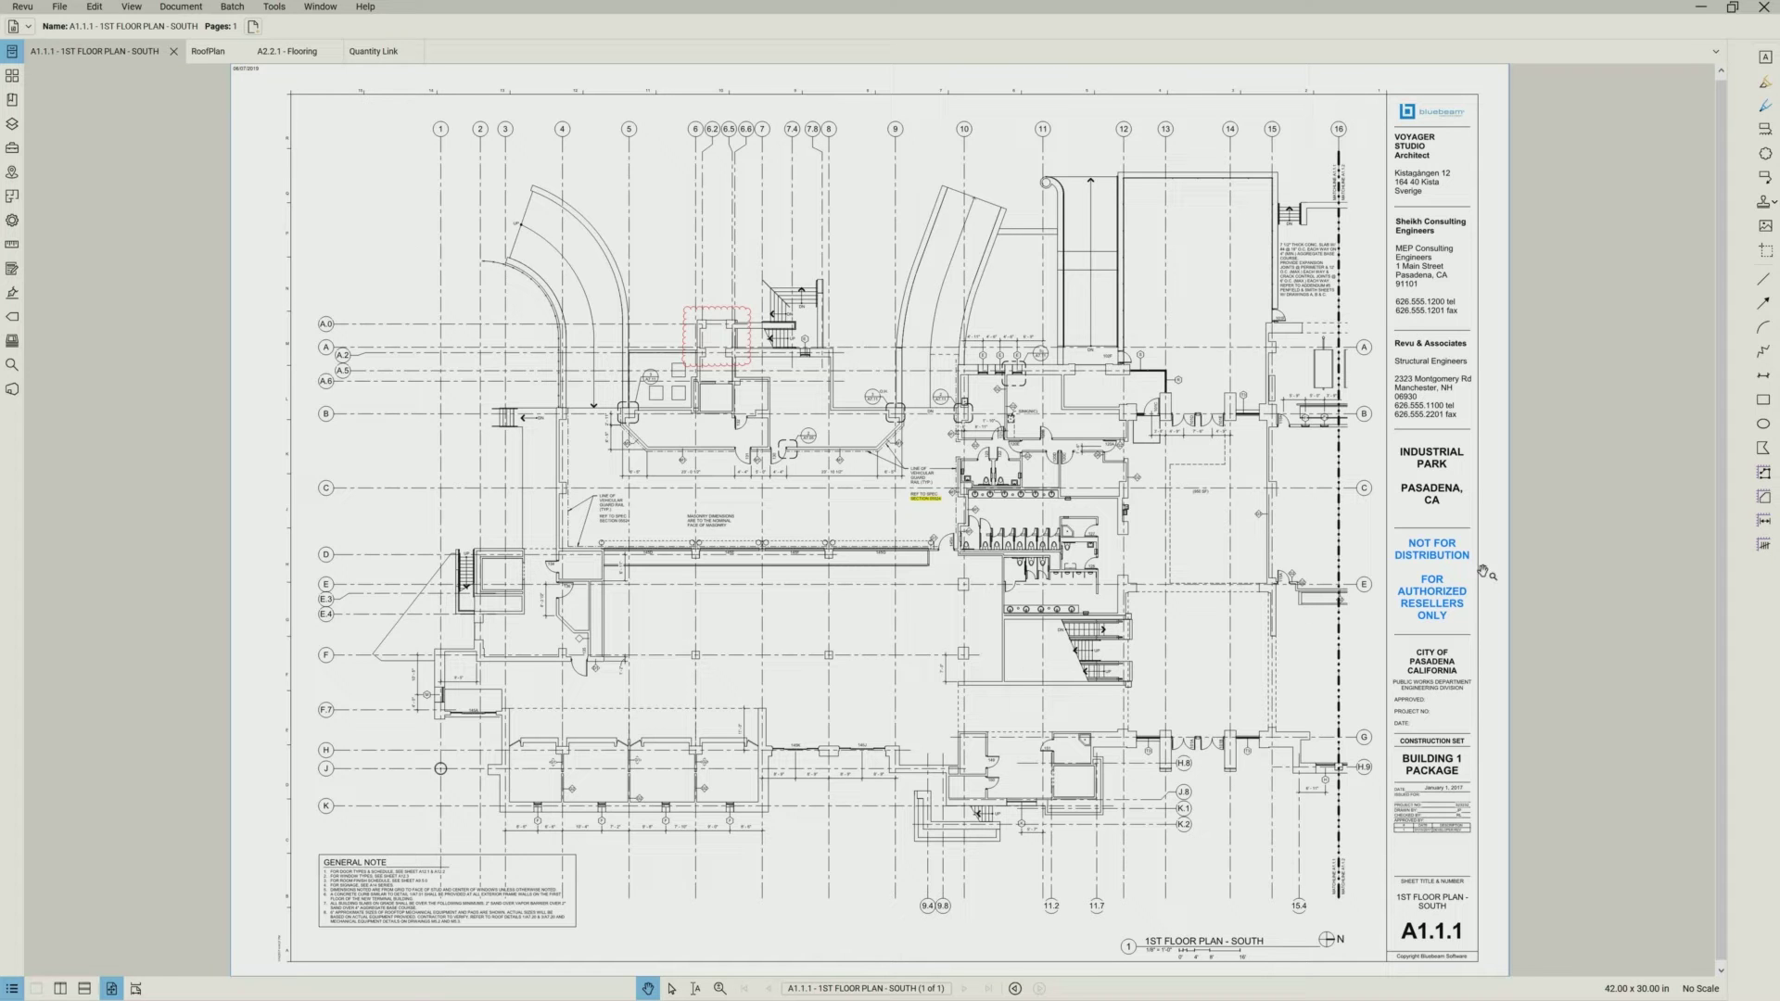
{"action": "left_click", "coordinate": [11, 989]}
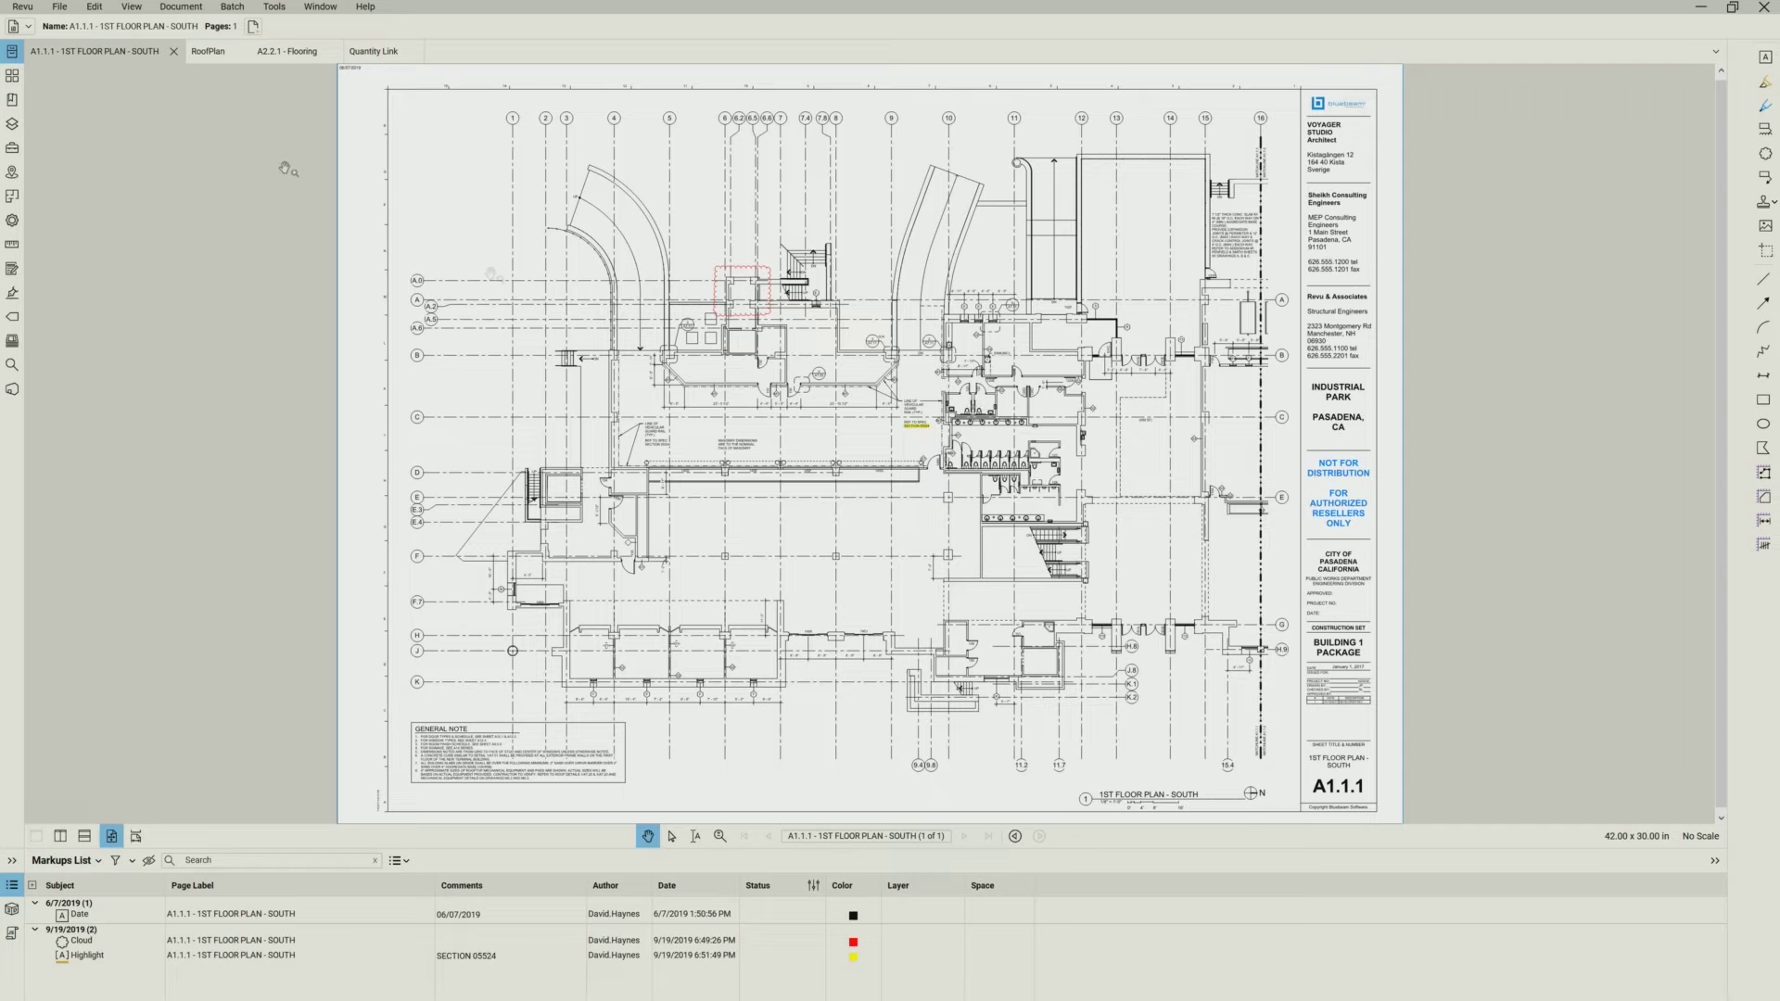
- Open the Measurements panel with the scale and calibration settings
{"action": "left_click", "coordinate": [278, 7]}
{"action": "mouse_move", "coordinate": [324, 55]}
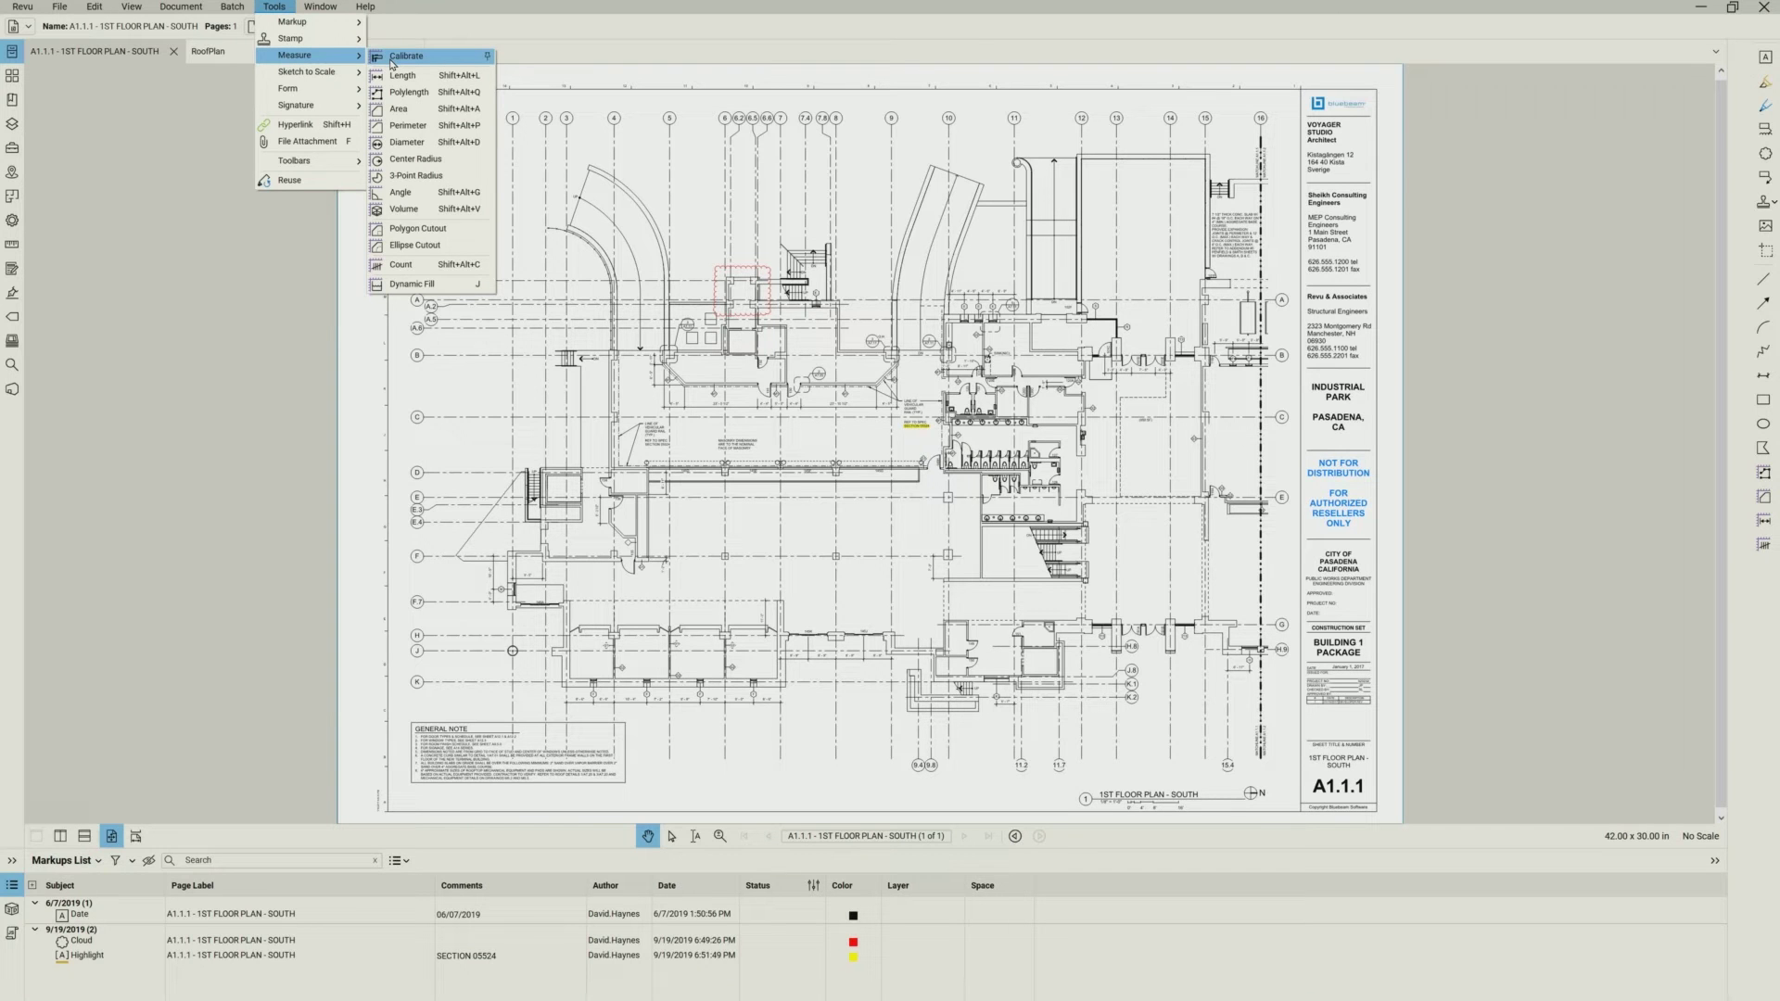
{"action": "left_click", "coordinate": [14, 248]}
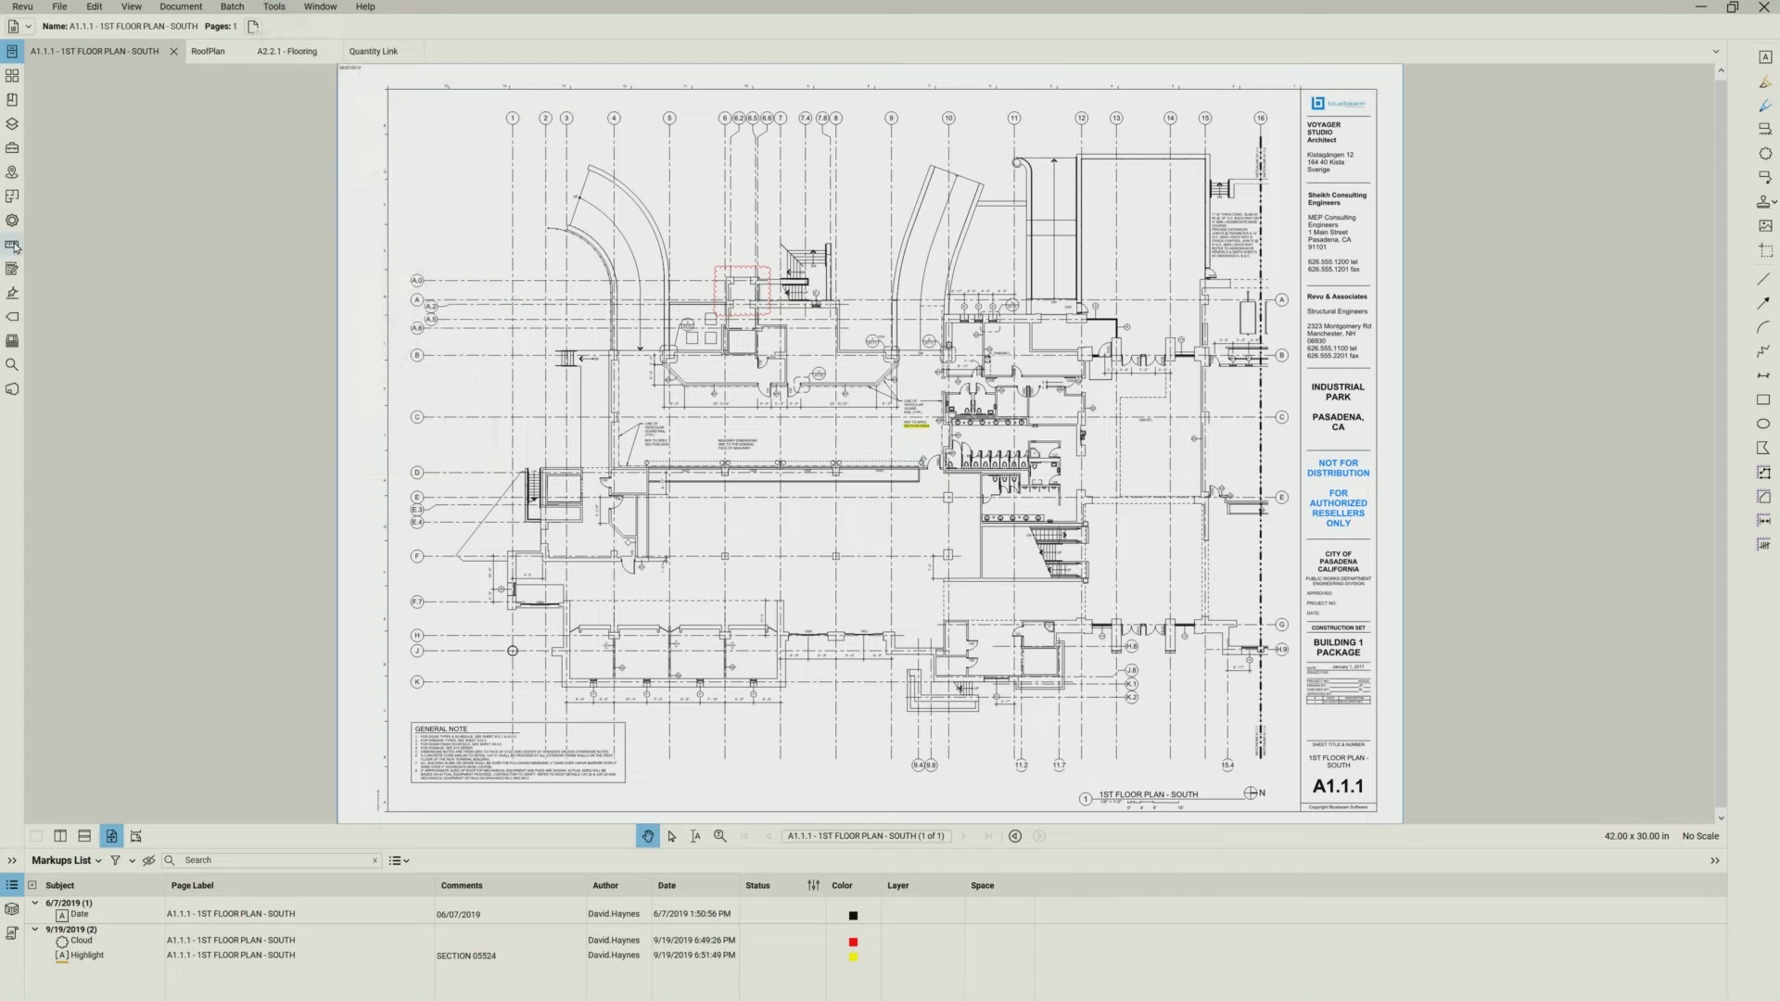
{"action": "left_click", "coordinate": [12, 244]}
{"action": "left_click", "coordinate": [12, 244]}
{"action": "left_click", "coordinate": [12, 244]}
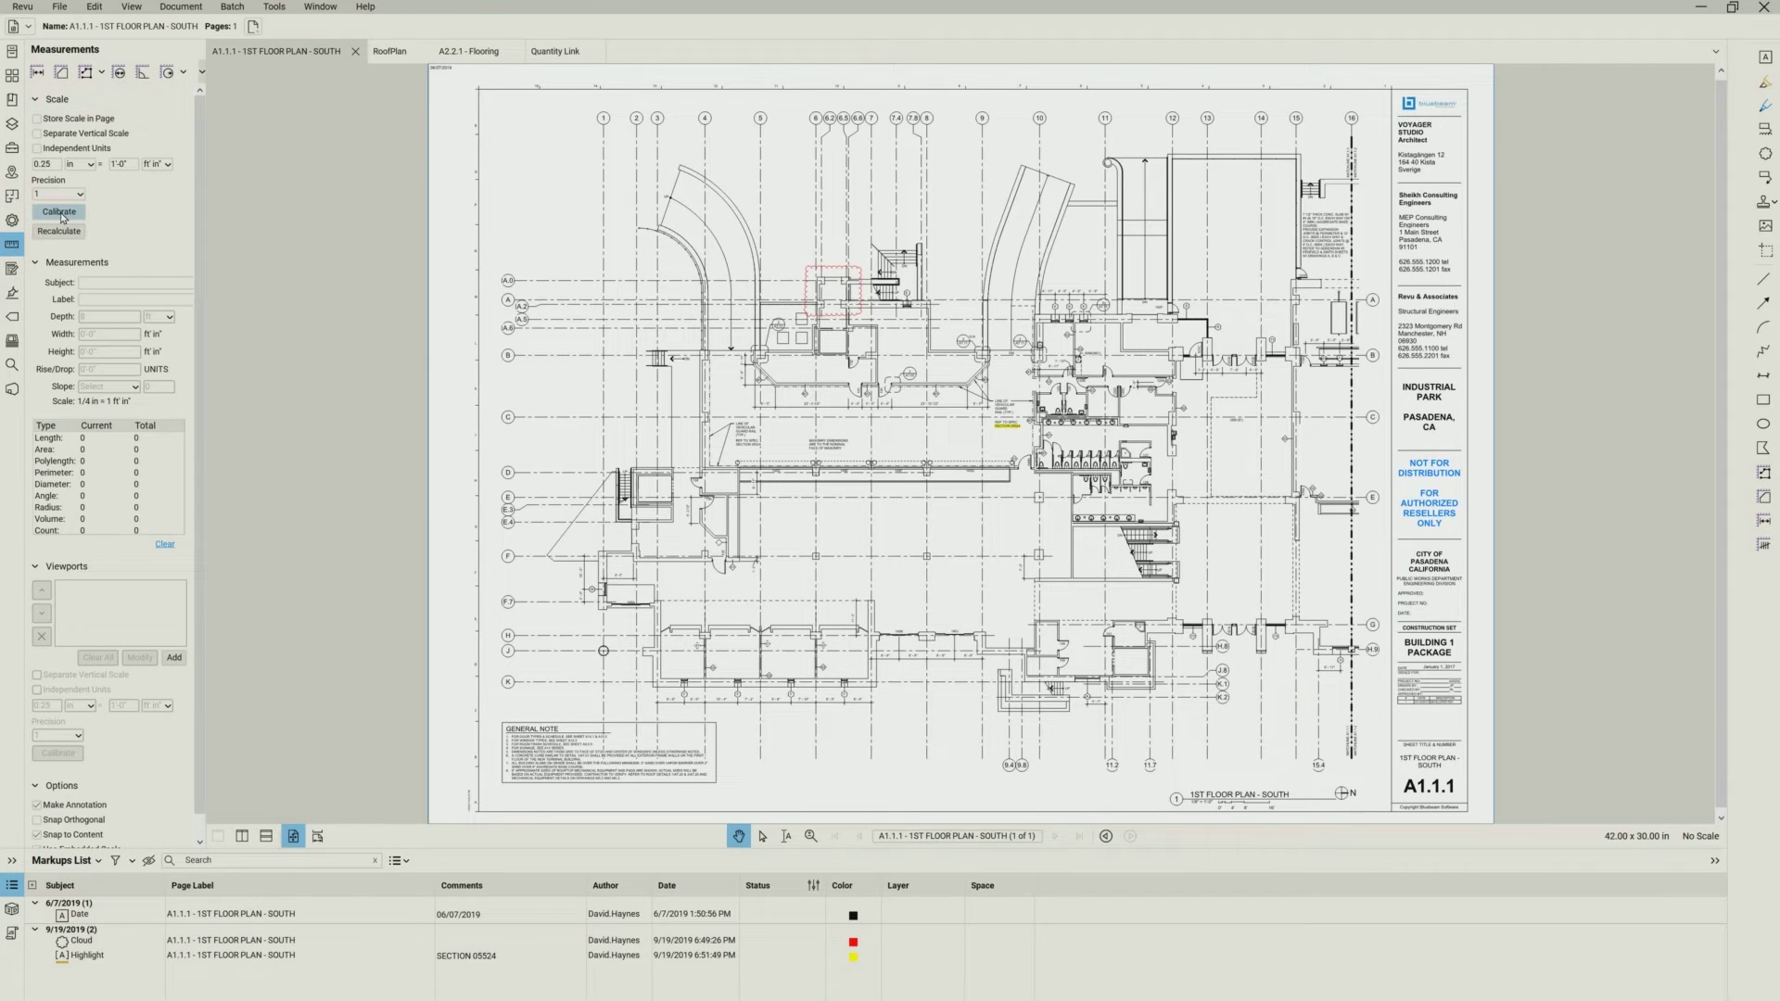
- Look up the keyboard shortcut for "calibrate" in the Keyboard Shortcuts dialog and close it without changes
{"action": "left_click", "coordinate": [28, 7]}
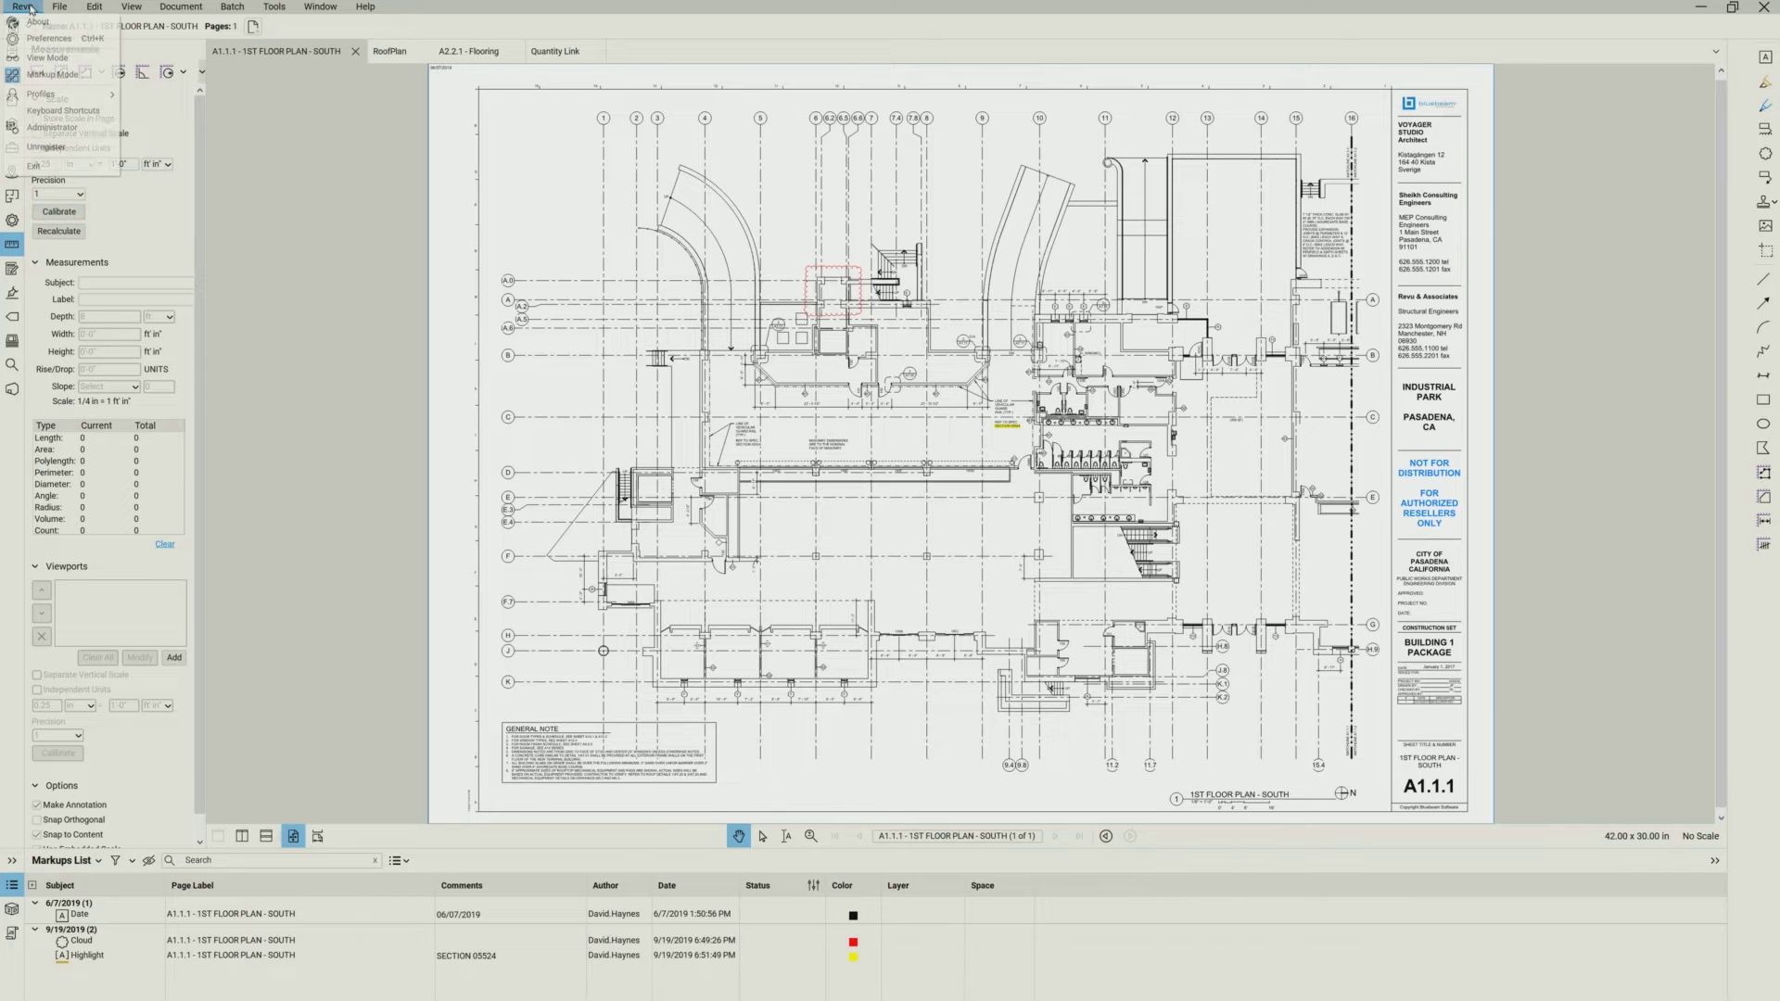
{"action": "left_click", "coordinate": [47, 112]}
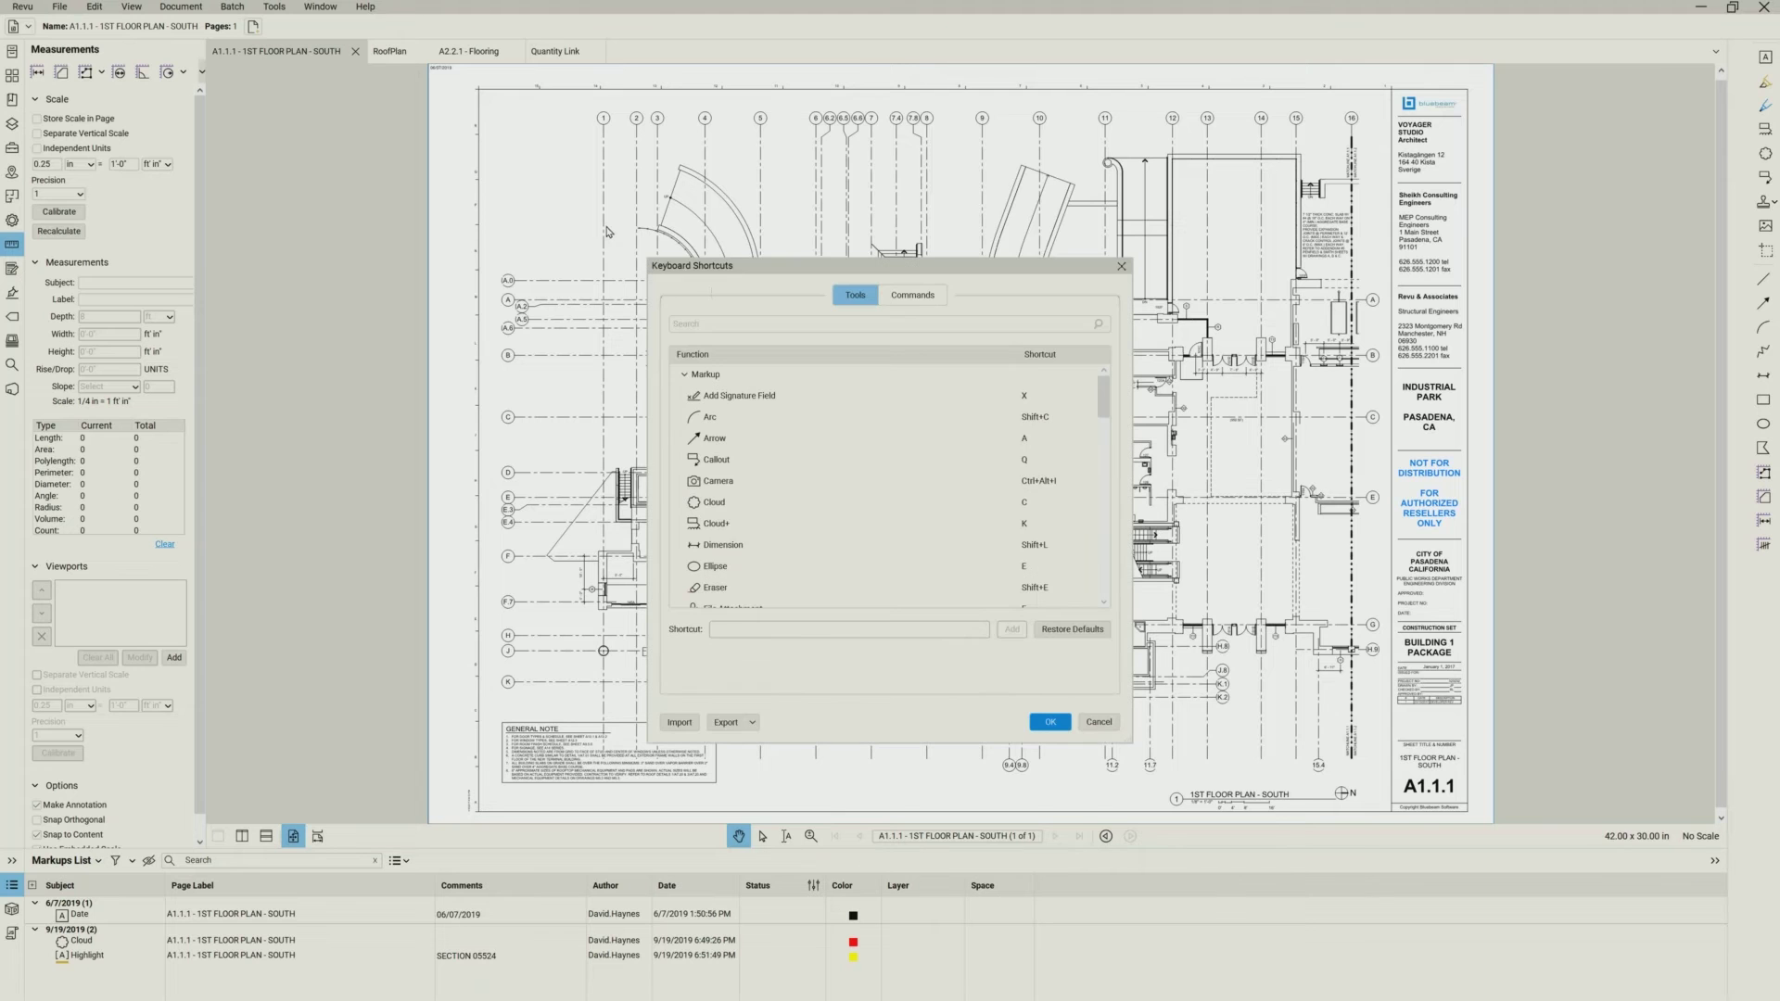
{"action": "left_click", "coordinate": [751, 324]}
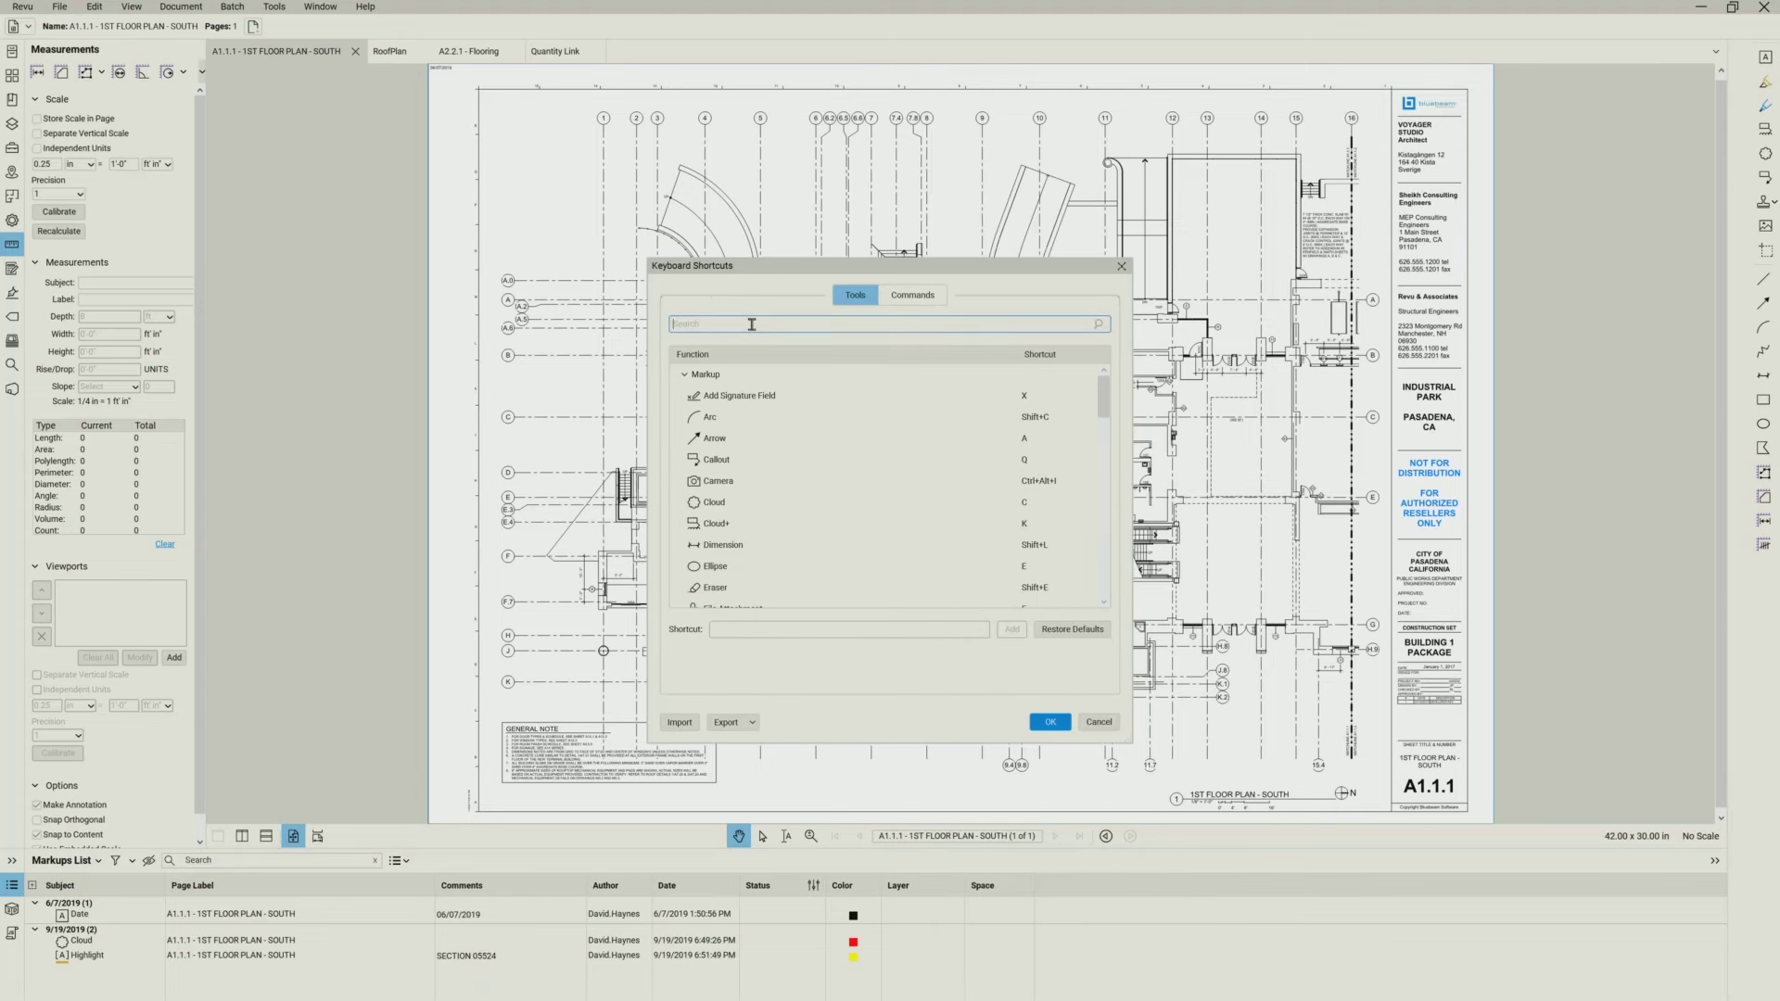
{"action": "type", "text": "calibrate"}
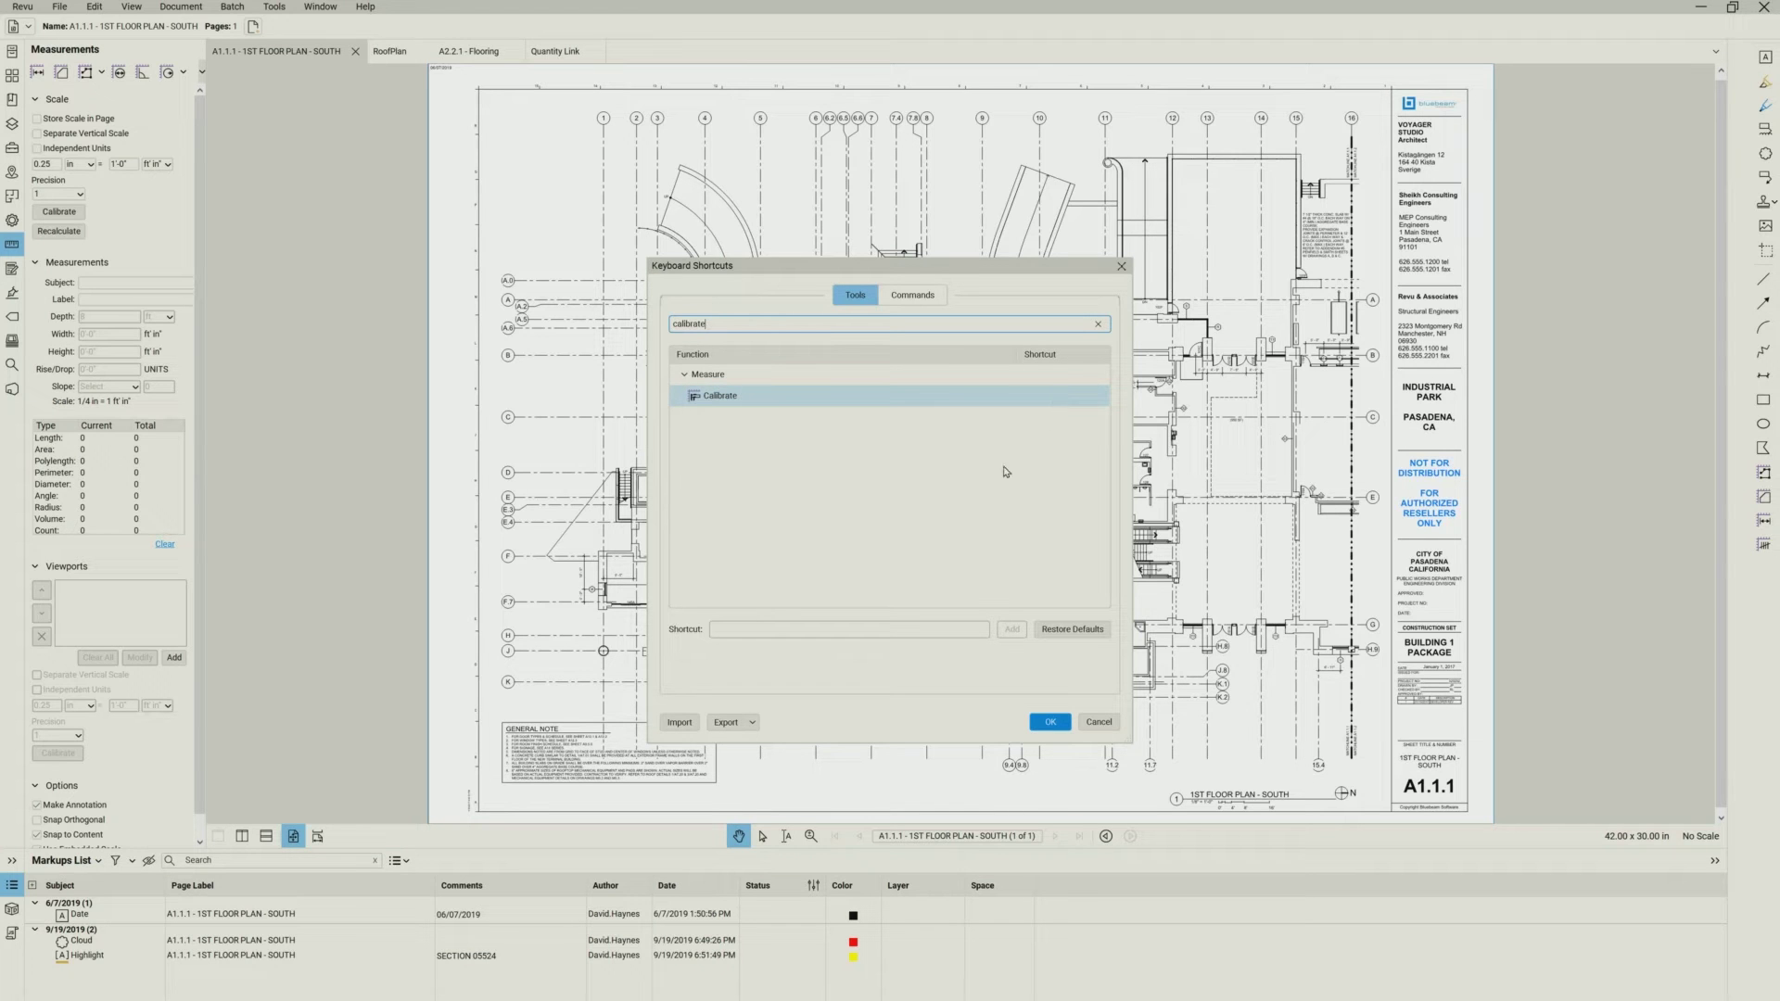
{"action": "left_click", "coordinate": [1099, 722]}
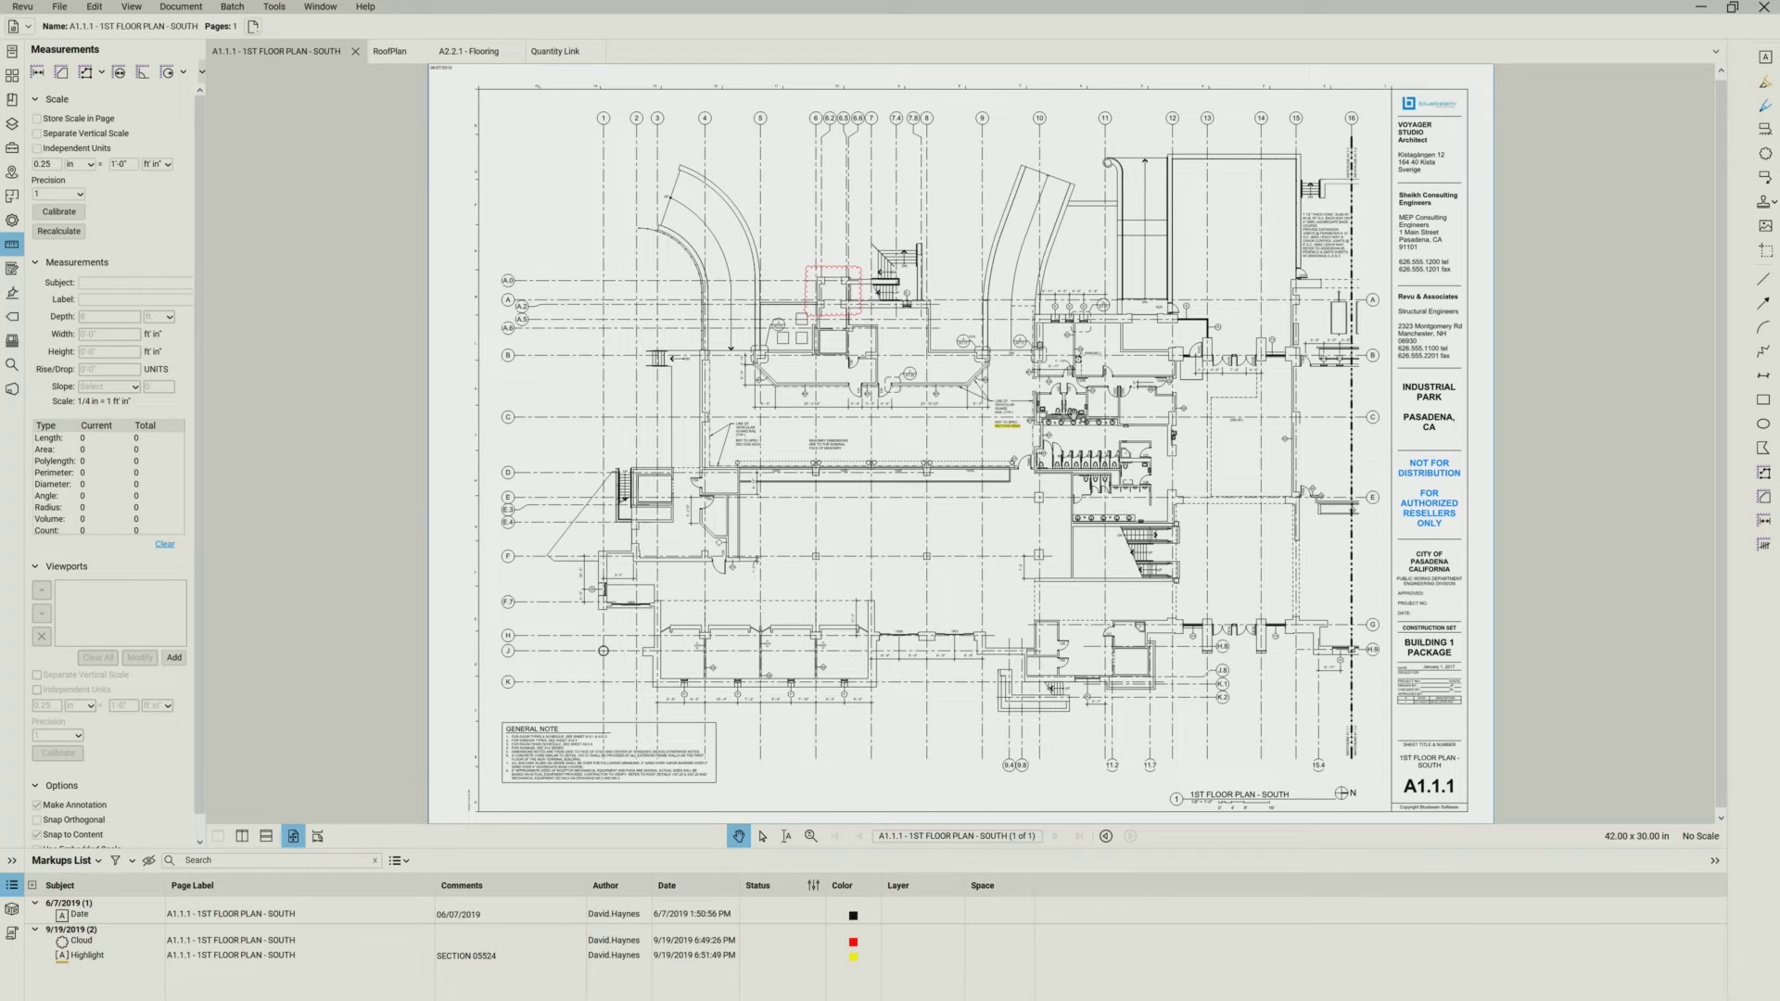
- Toggle Snap to Content and calibrate the drawing scale by entering 4'4" between the dimension ticks below door 130
{"action": "left_click", "coordinate": [132, 7]}
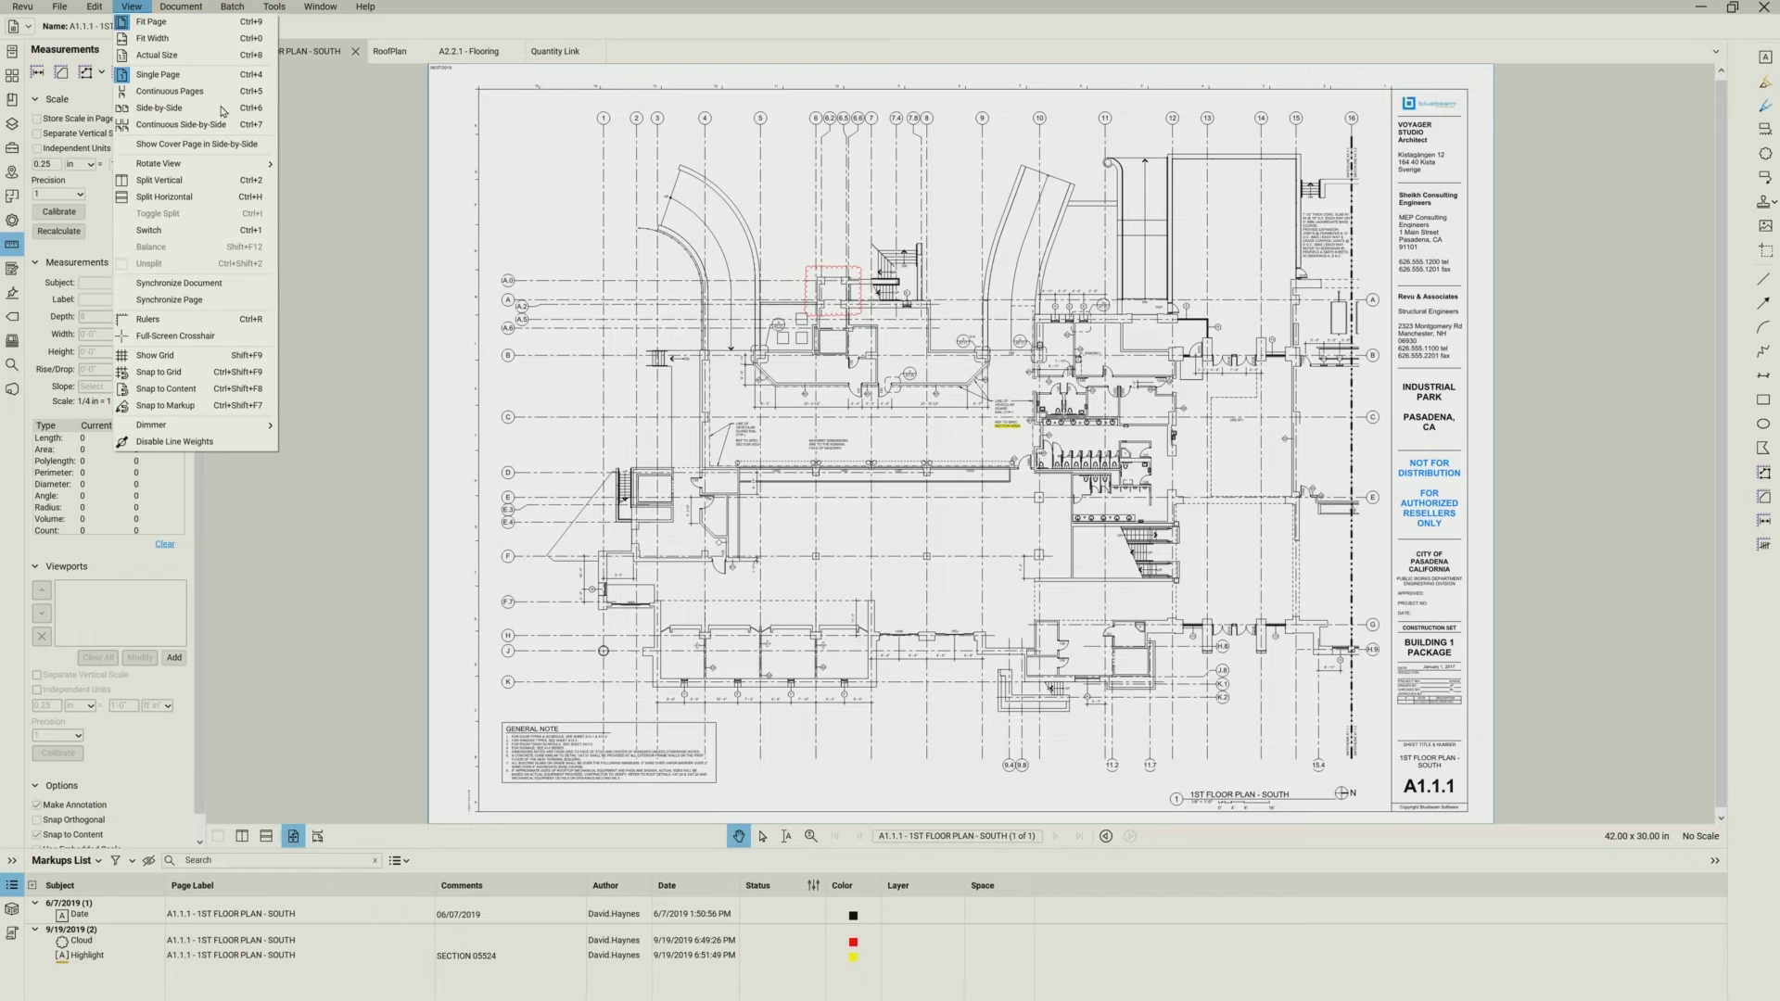
{"action": "left_click", "coordinate": [190, 393]}
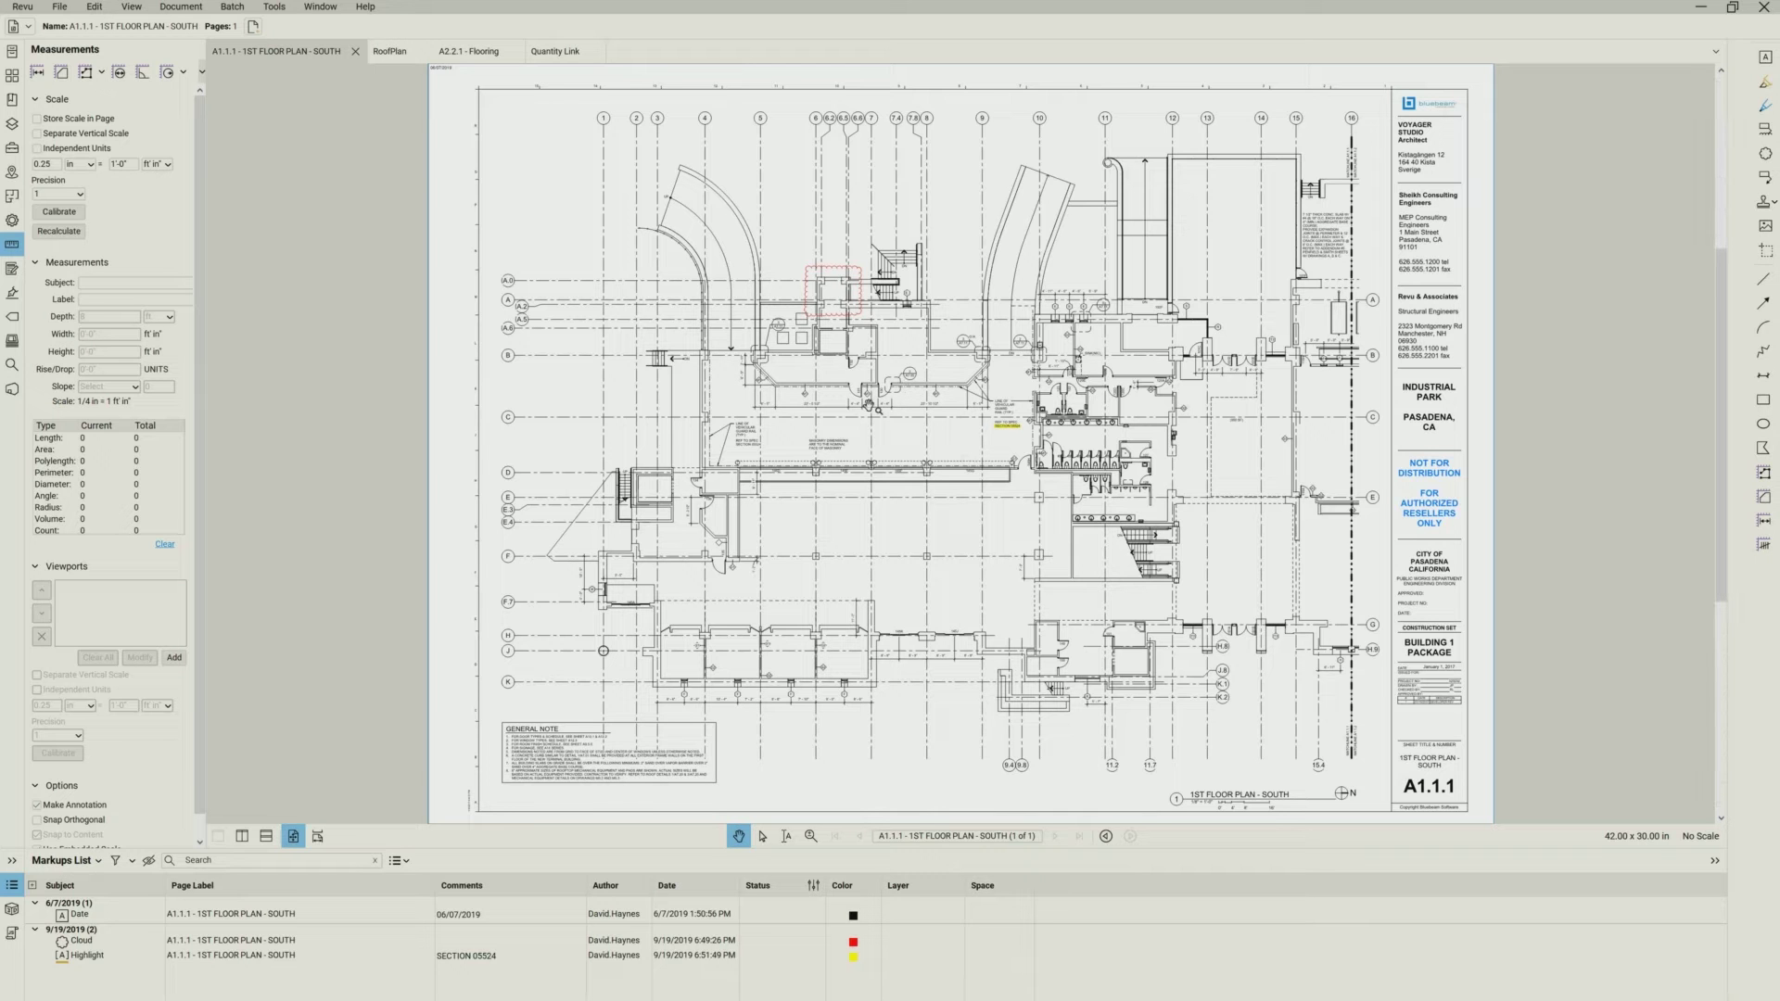
{"action": "scroll", "coordinate": [869, 404], "scroll_direction": "up", "scroll_amount": 1}
{"action": "scroll", "coordinate": [879, 426], "scroll_direction": "up", "scroll_amount": 3}
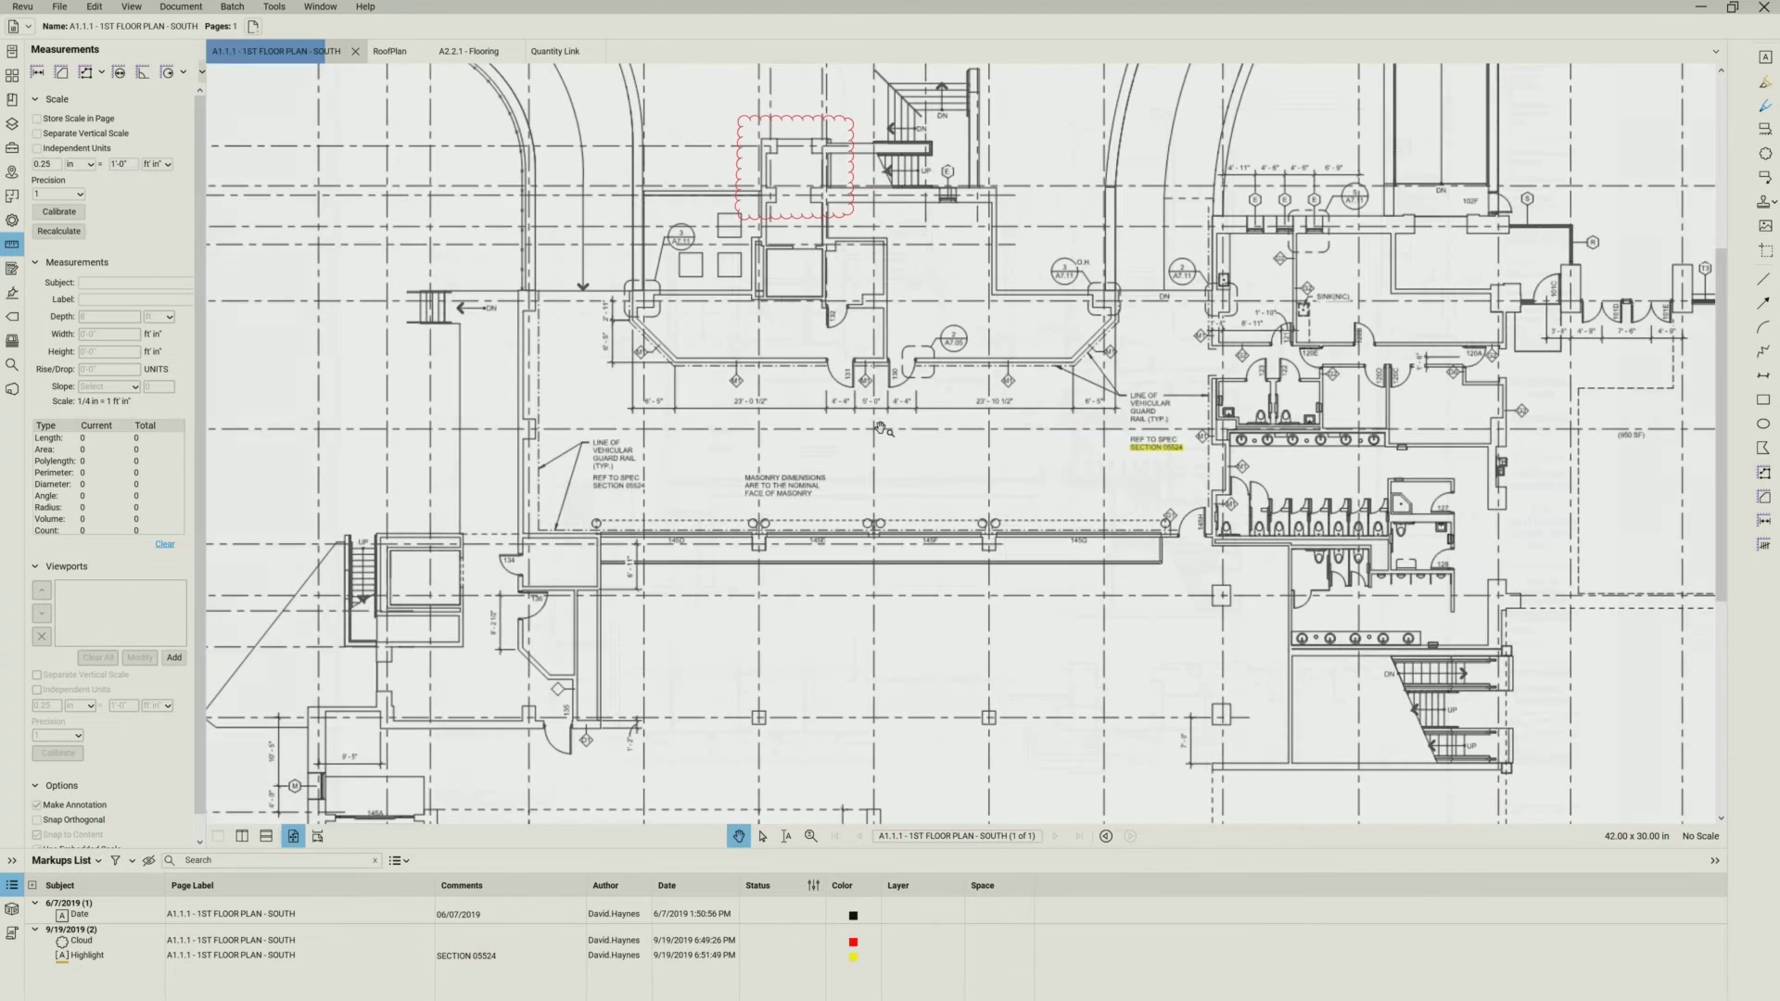
{"action": "scroll", "coordinate": [879, 427], "scroll_direction": "up", "scroll_amount": 4}
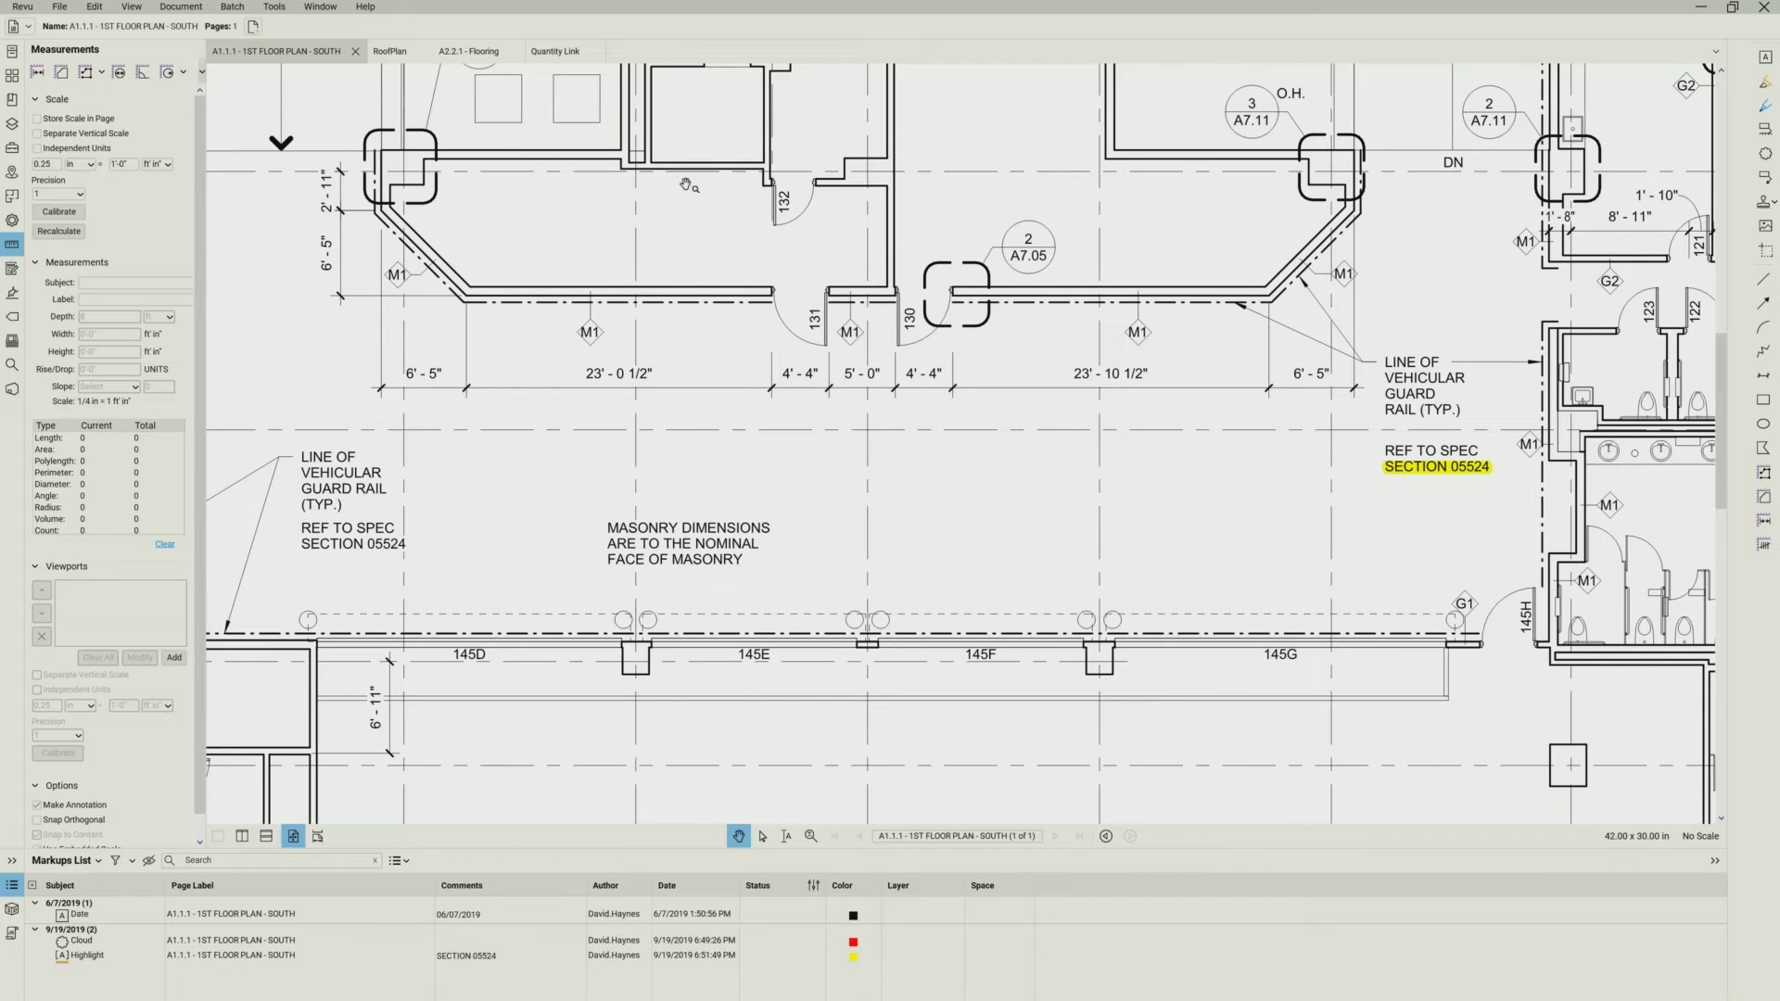
{"action": "left_click", "coordinate": [58, 212]}
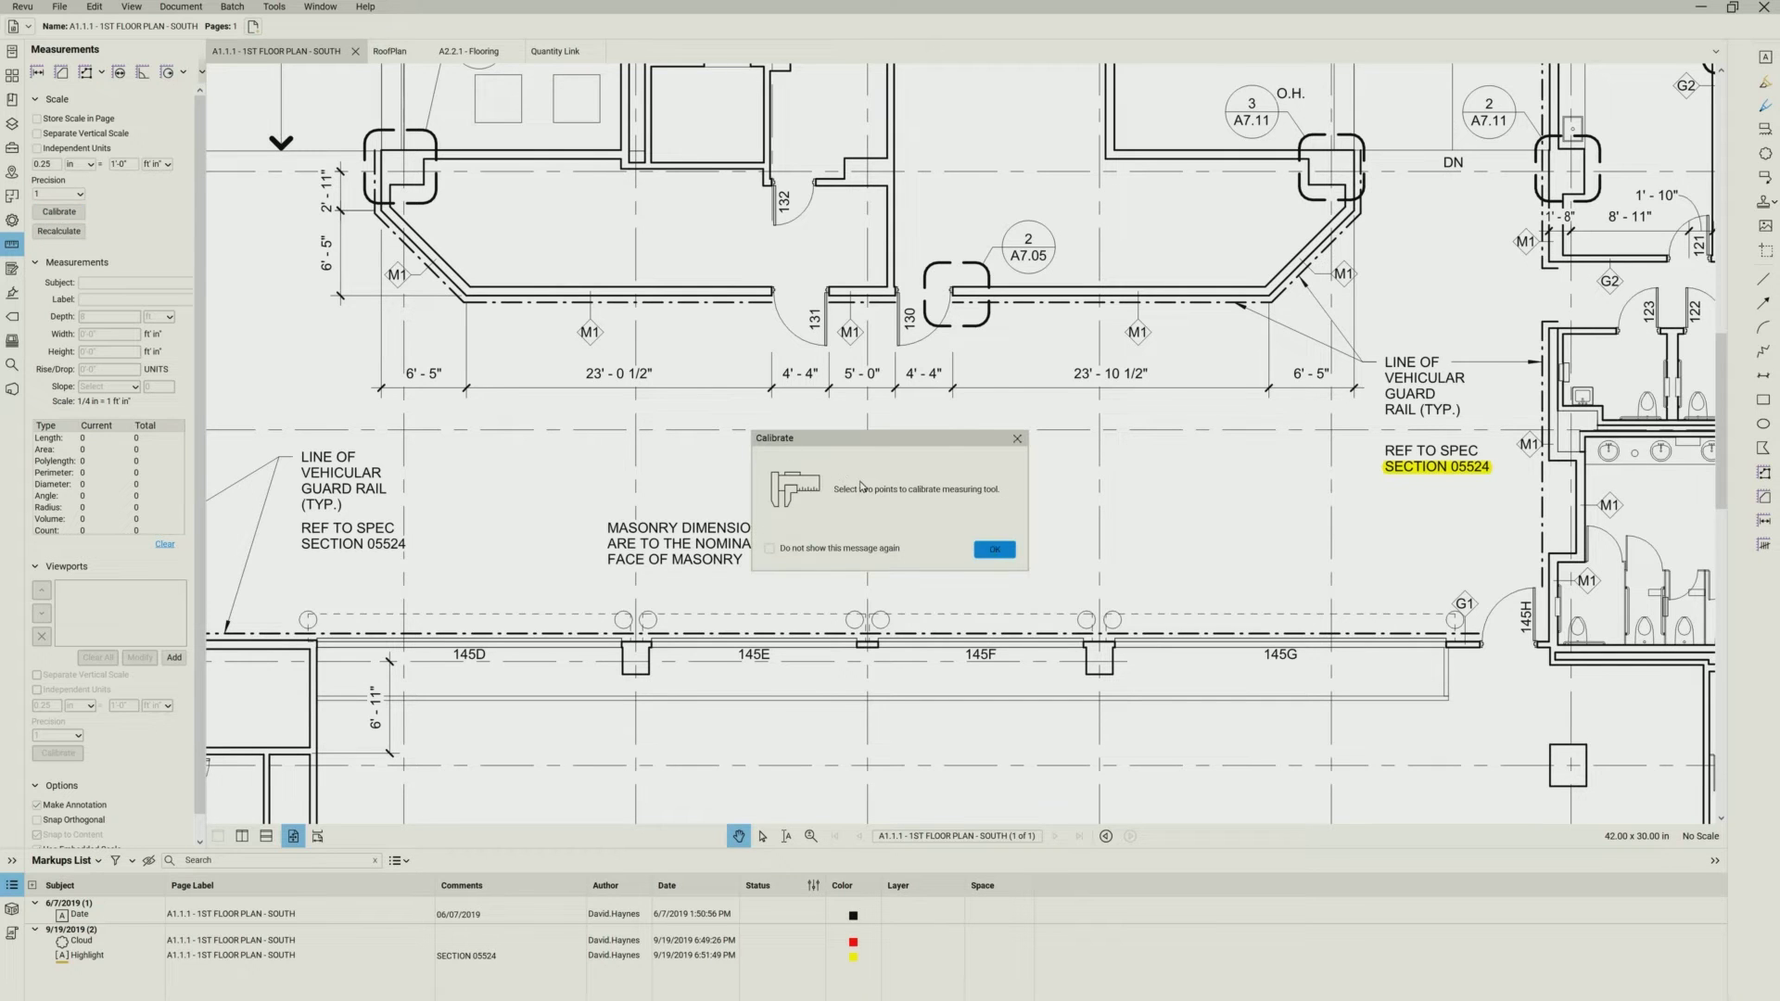
{"action": "left_click", "coordinate": [995, 550]}
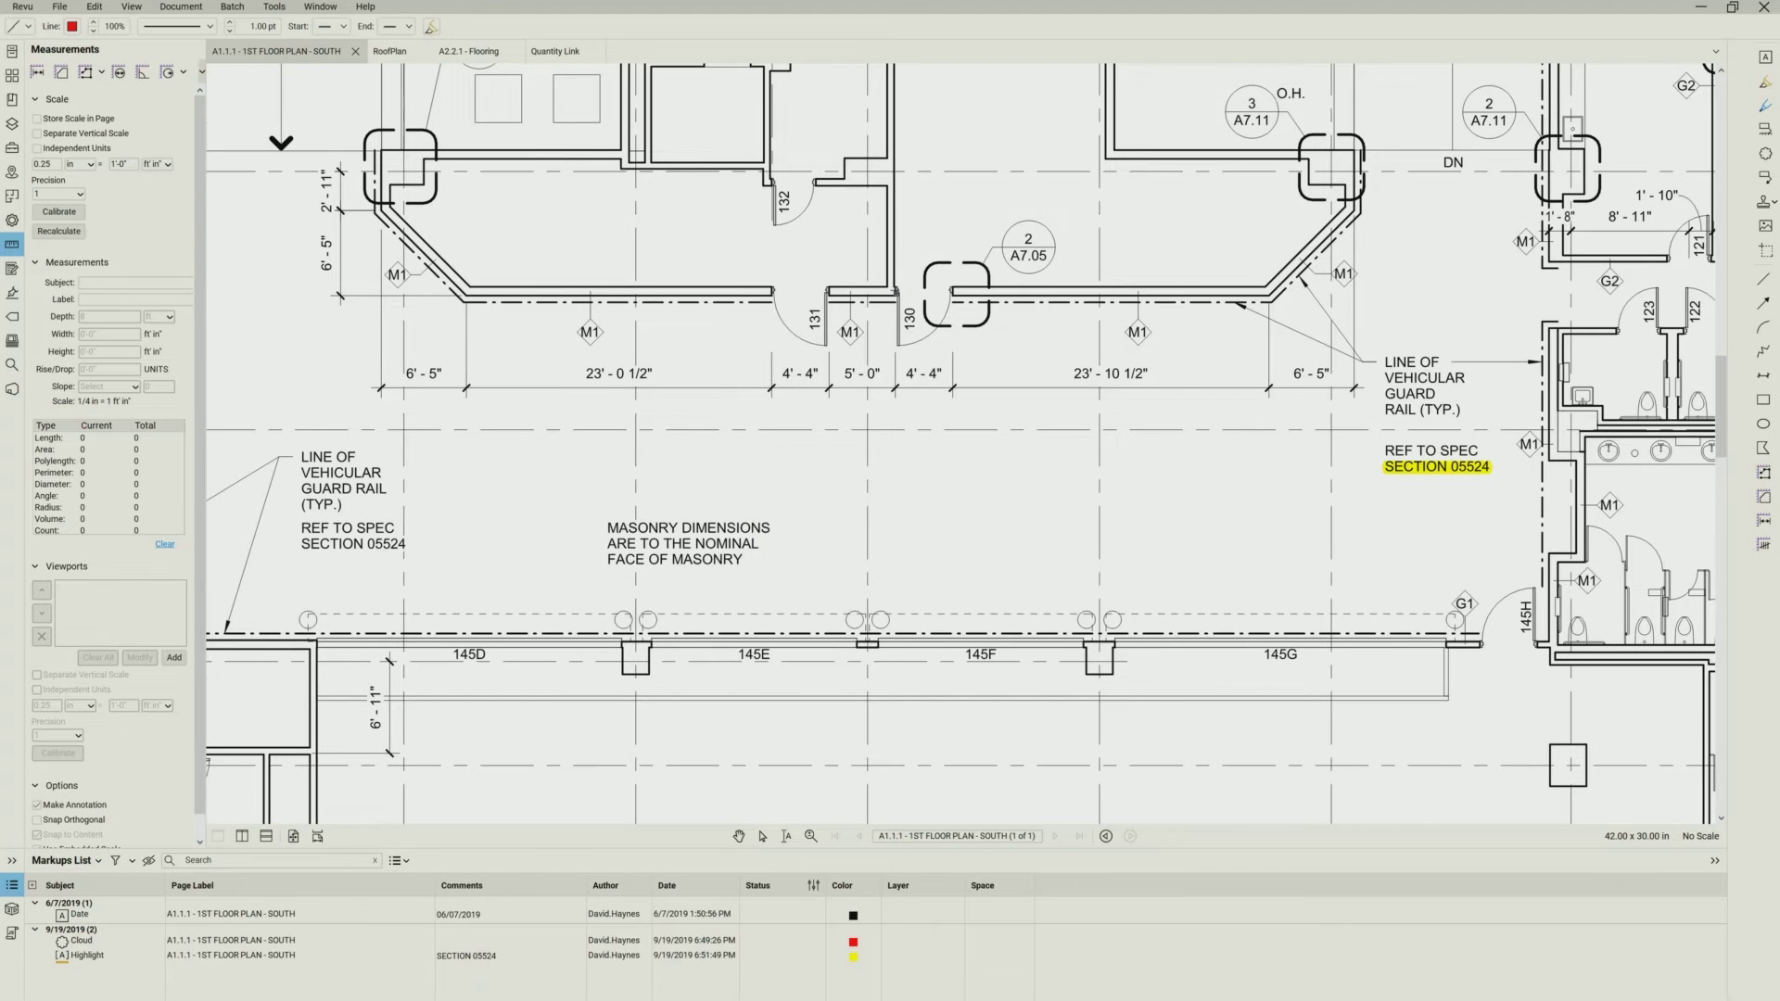
{"action": "scroll", "coordinate": [892, 288], "scroll_direction": "up", "scroll_amount": 5}
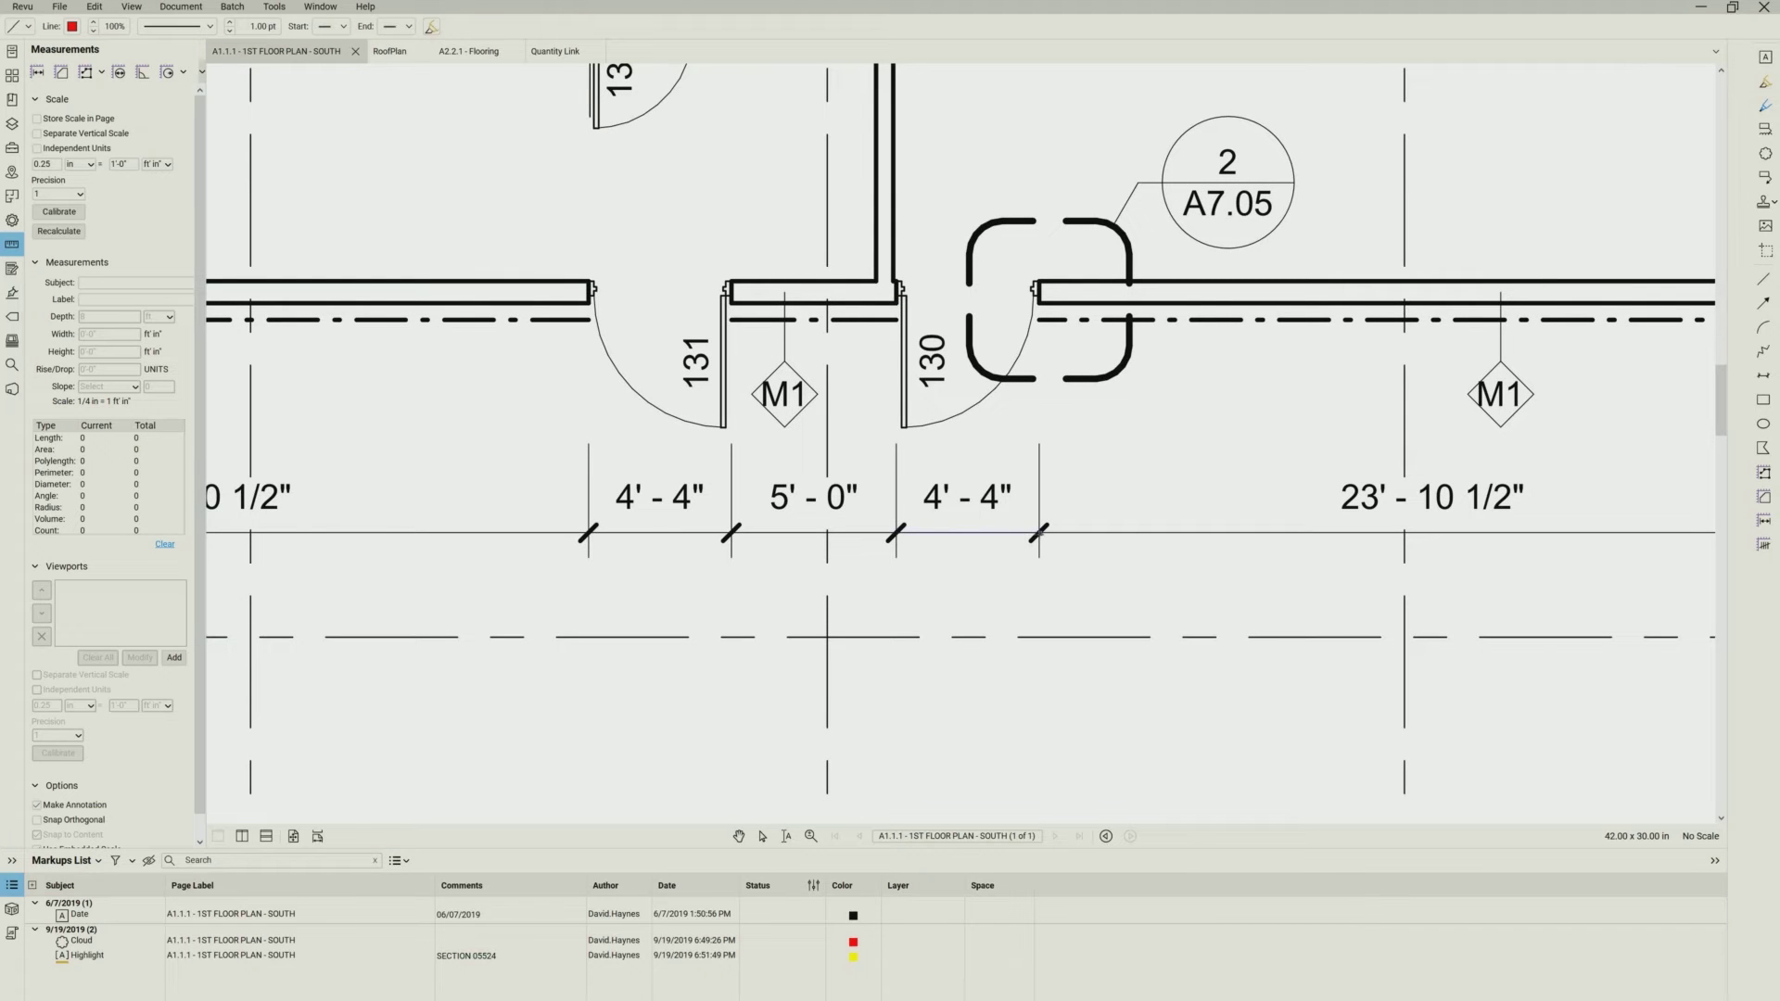
{"action": "left_click", "coordinate": [1038, 532]}
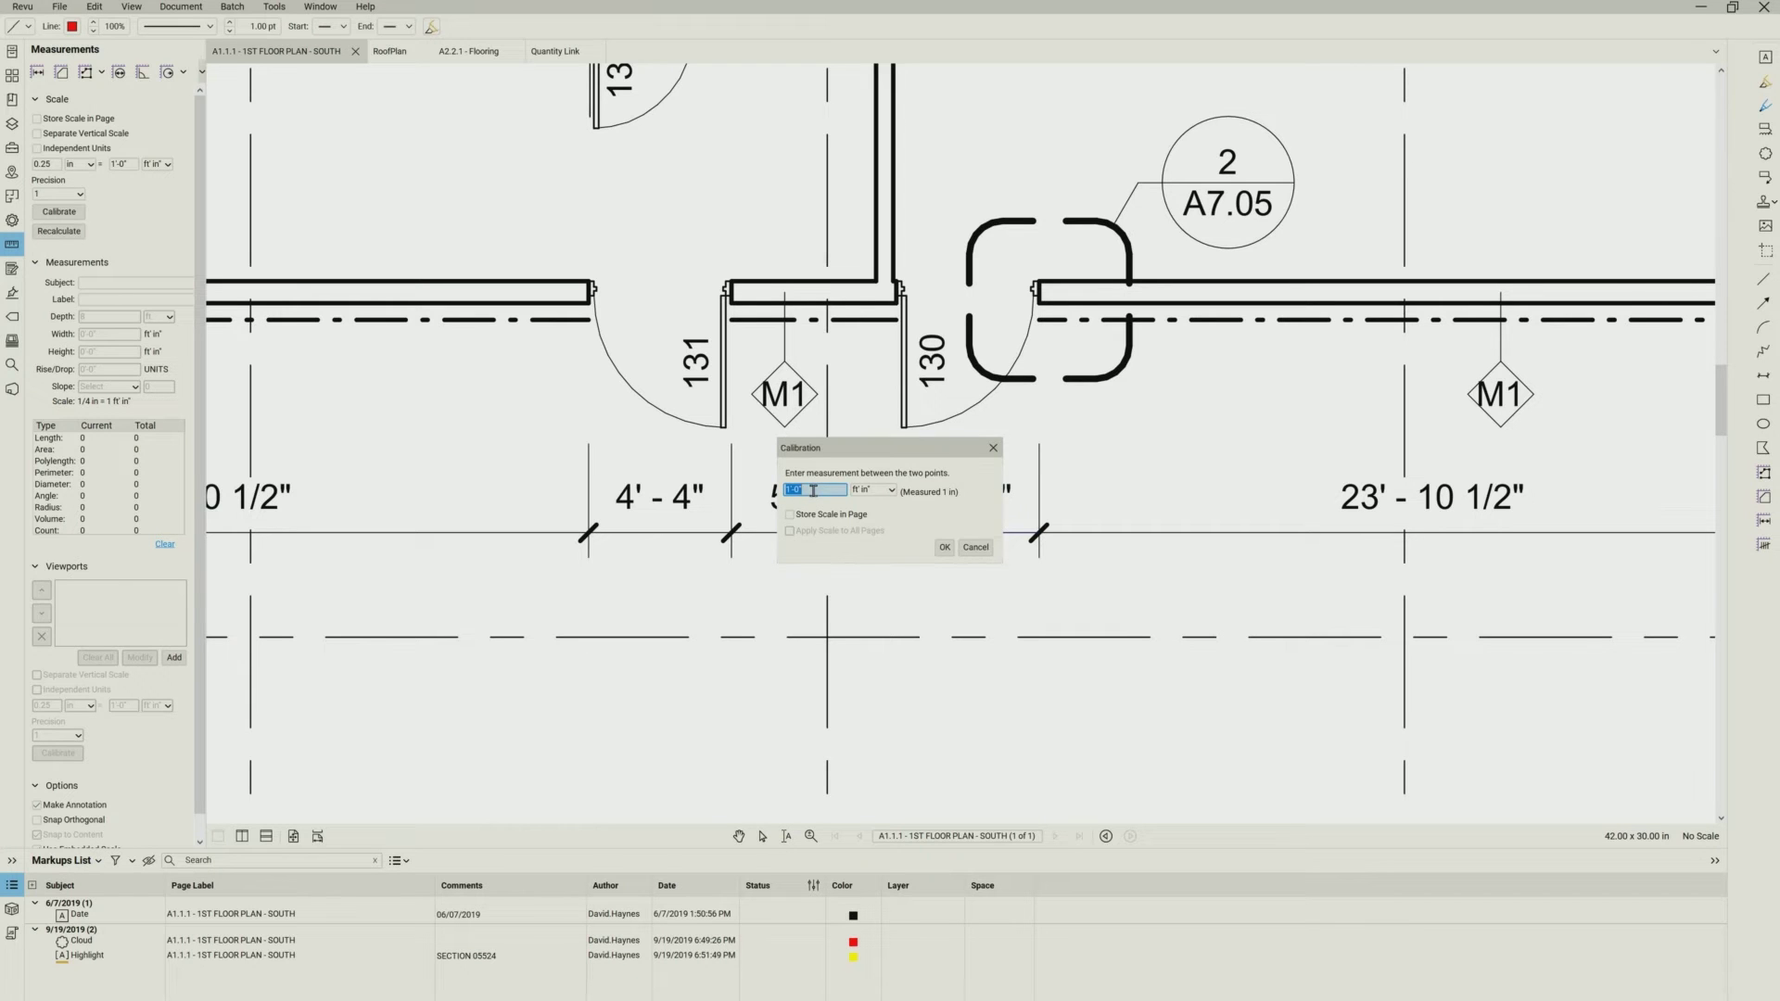
{"action": "left_click_drag", "start_coordinate": [901, 441], "coordinate": [1307, 517]}
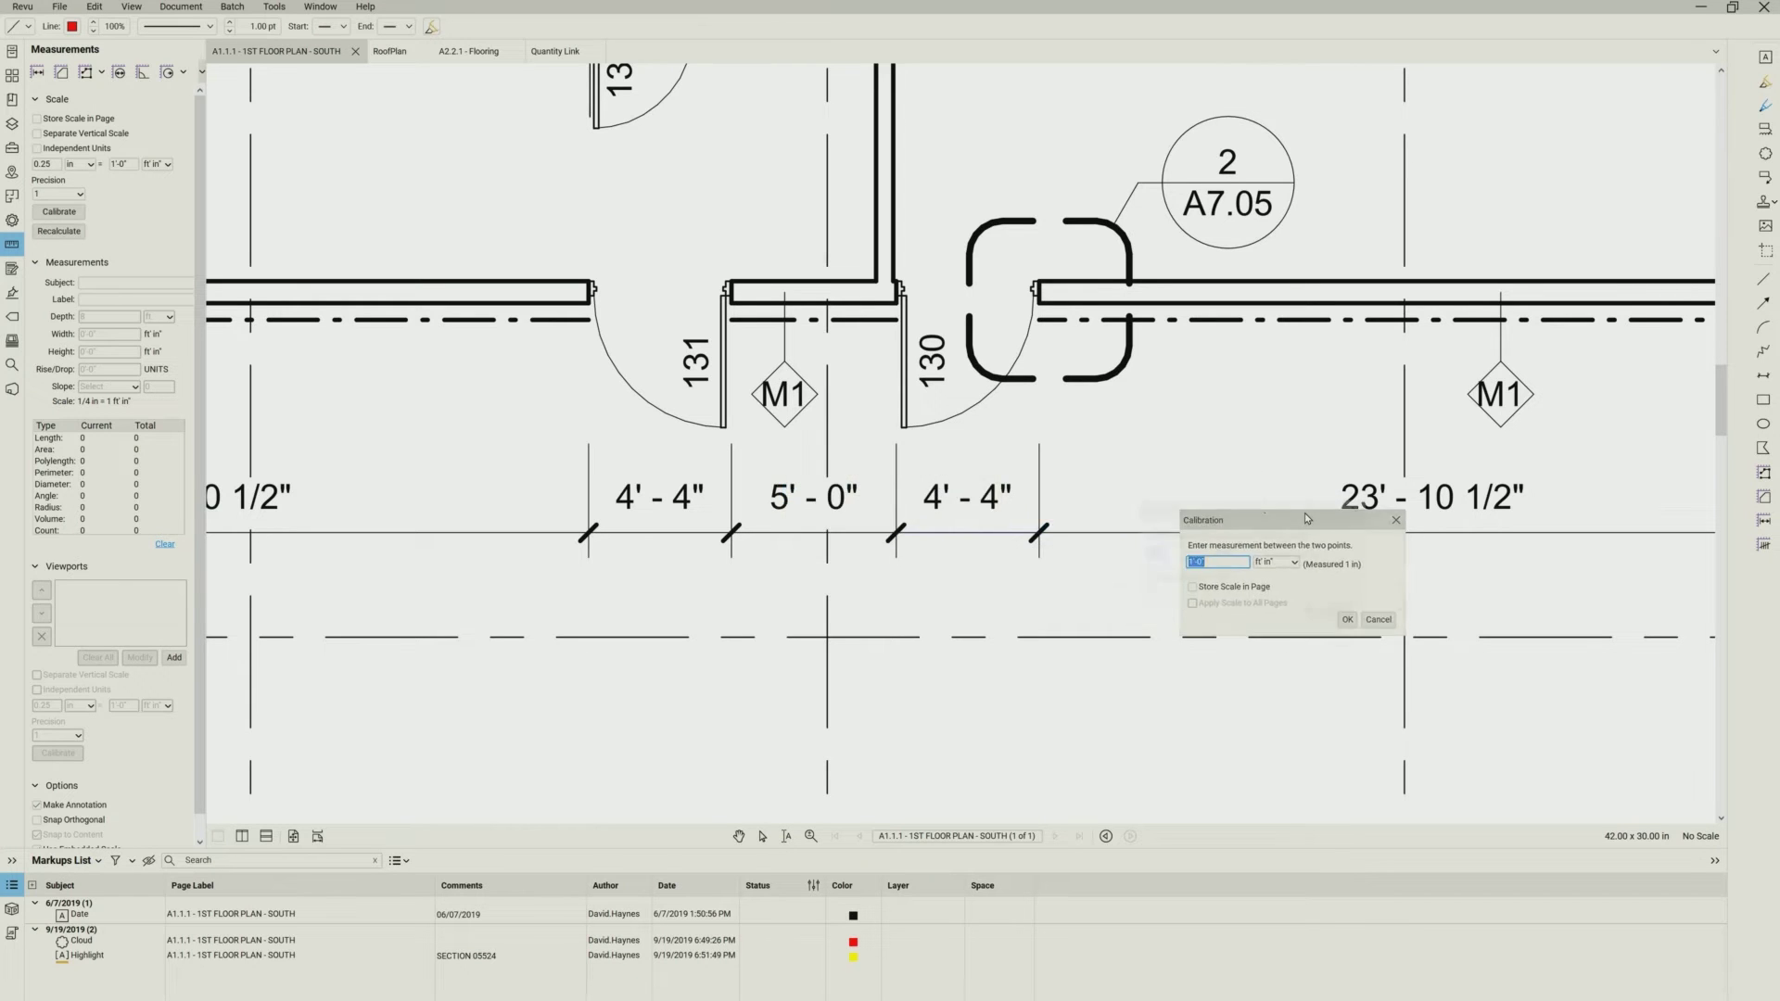
{"action": "type", "text": "4'4\""}
{"action": "left_click", "coordinate": [1347, 619]}
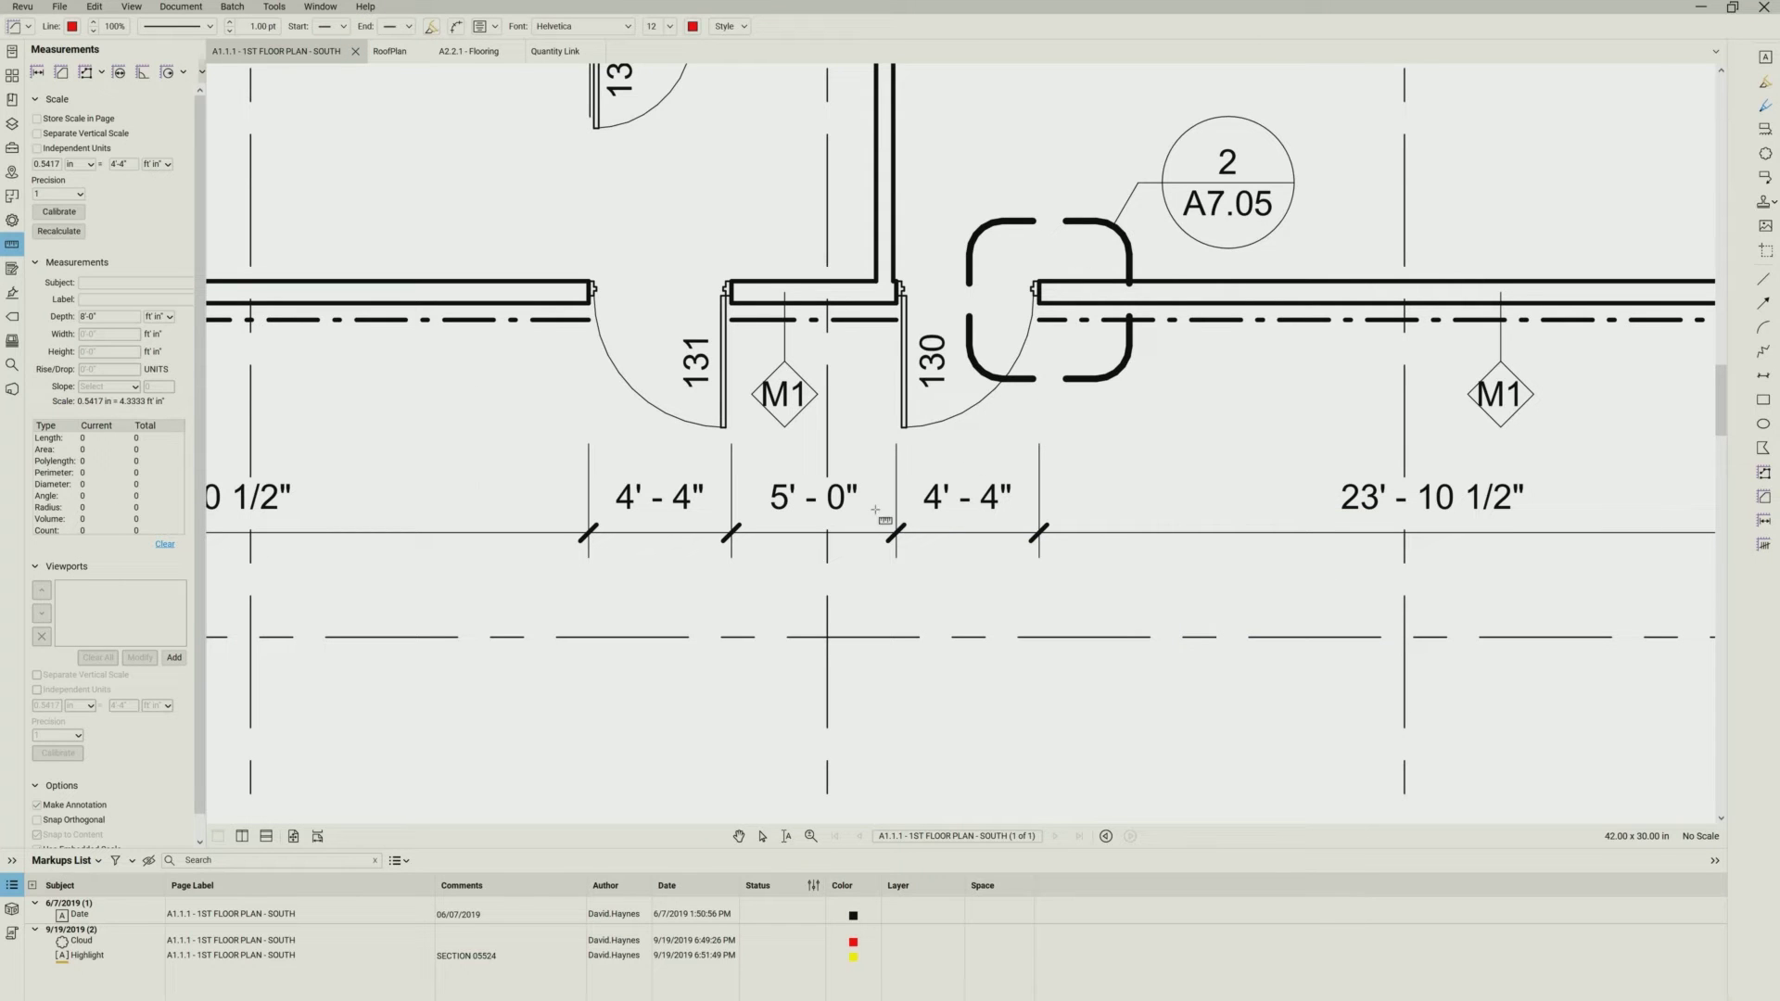
- Add a Dimension markup between the two ticks of the 4'-4" dimension below door 130 and inspect its alignment
{"action": "left_click", "coordinate": [276, 8]}
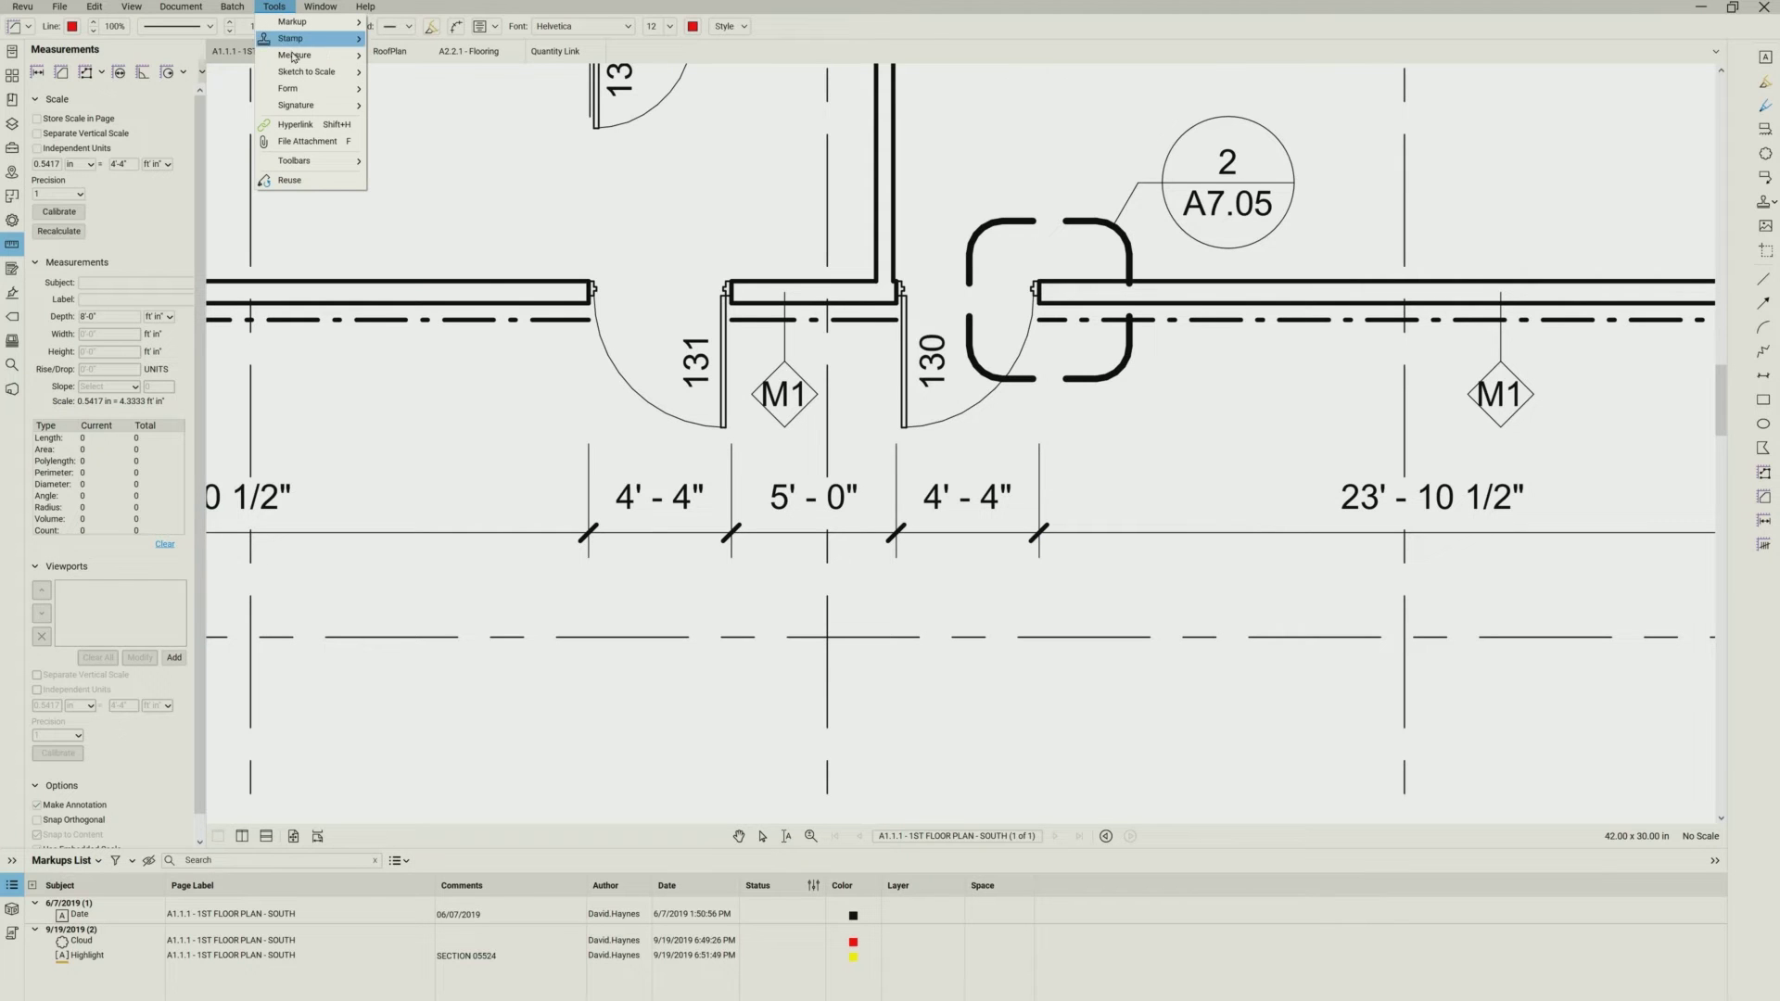
{"action": "mouse_move", "coordinate": [295, 57]}
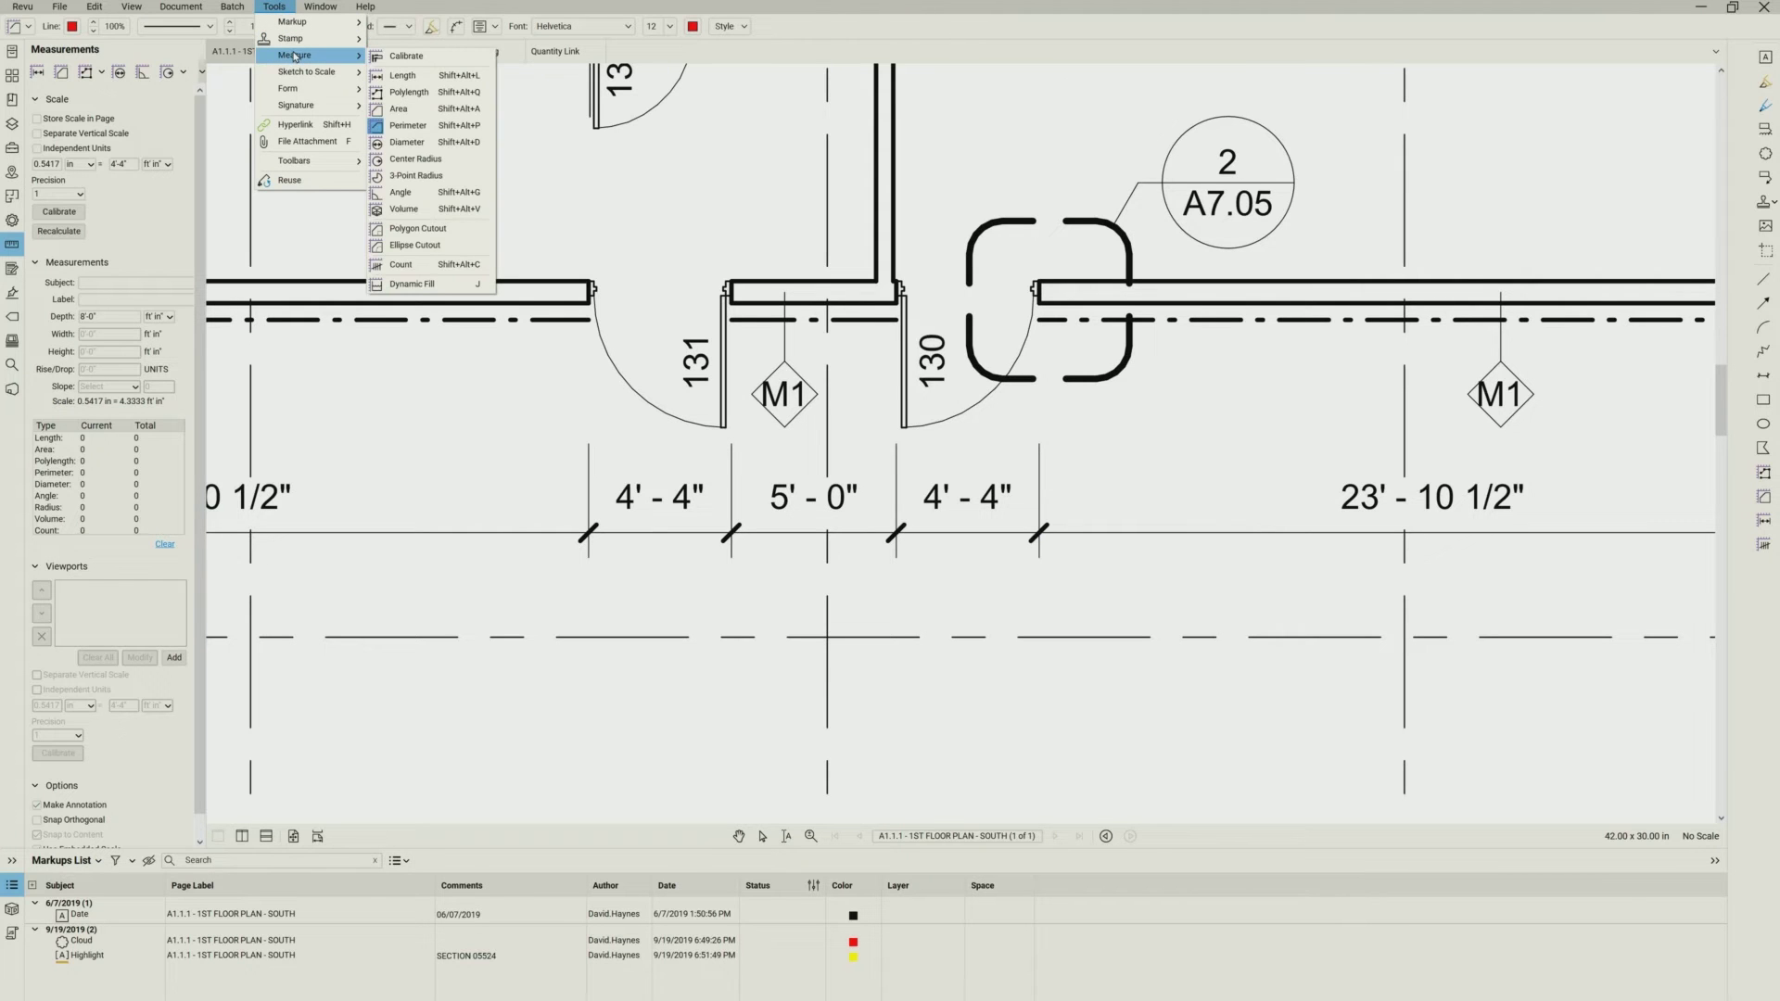
{"action": "mouse_move", "coordinate": [293, 22]}
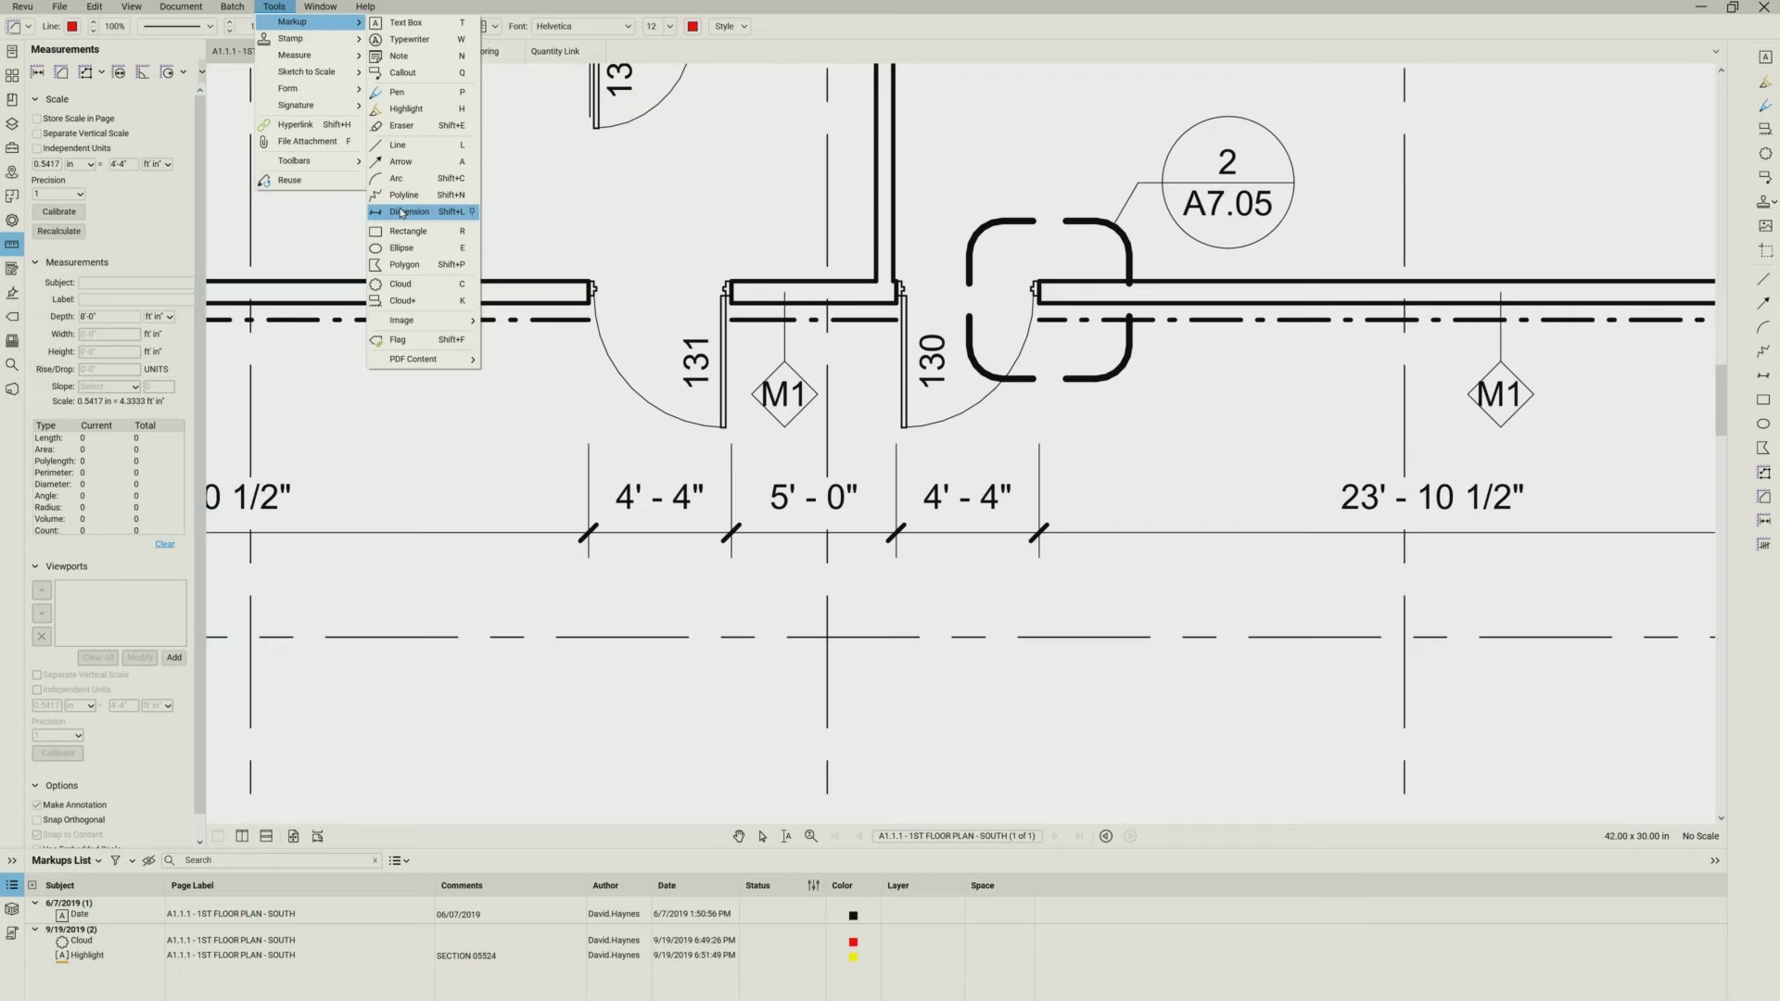
{"action": "left_click", "coordinate": [402, 213]}
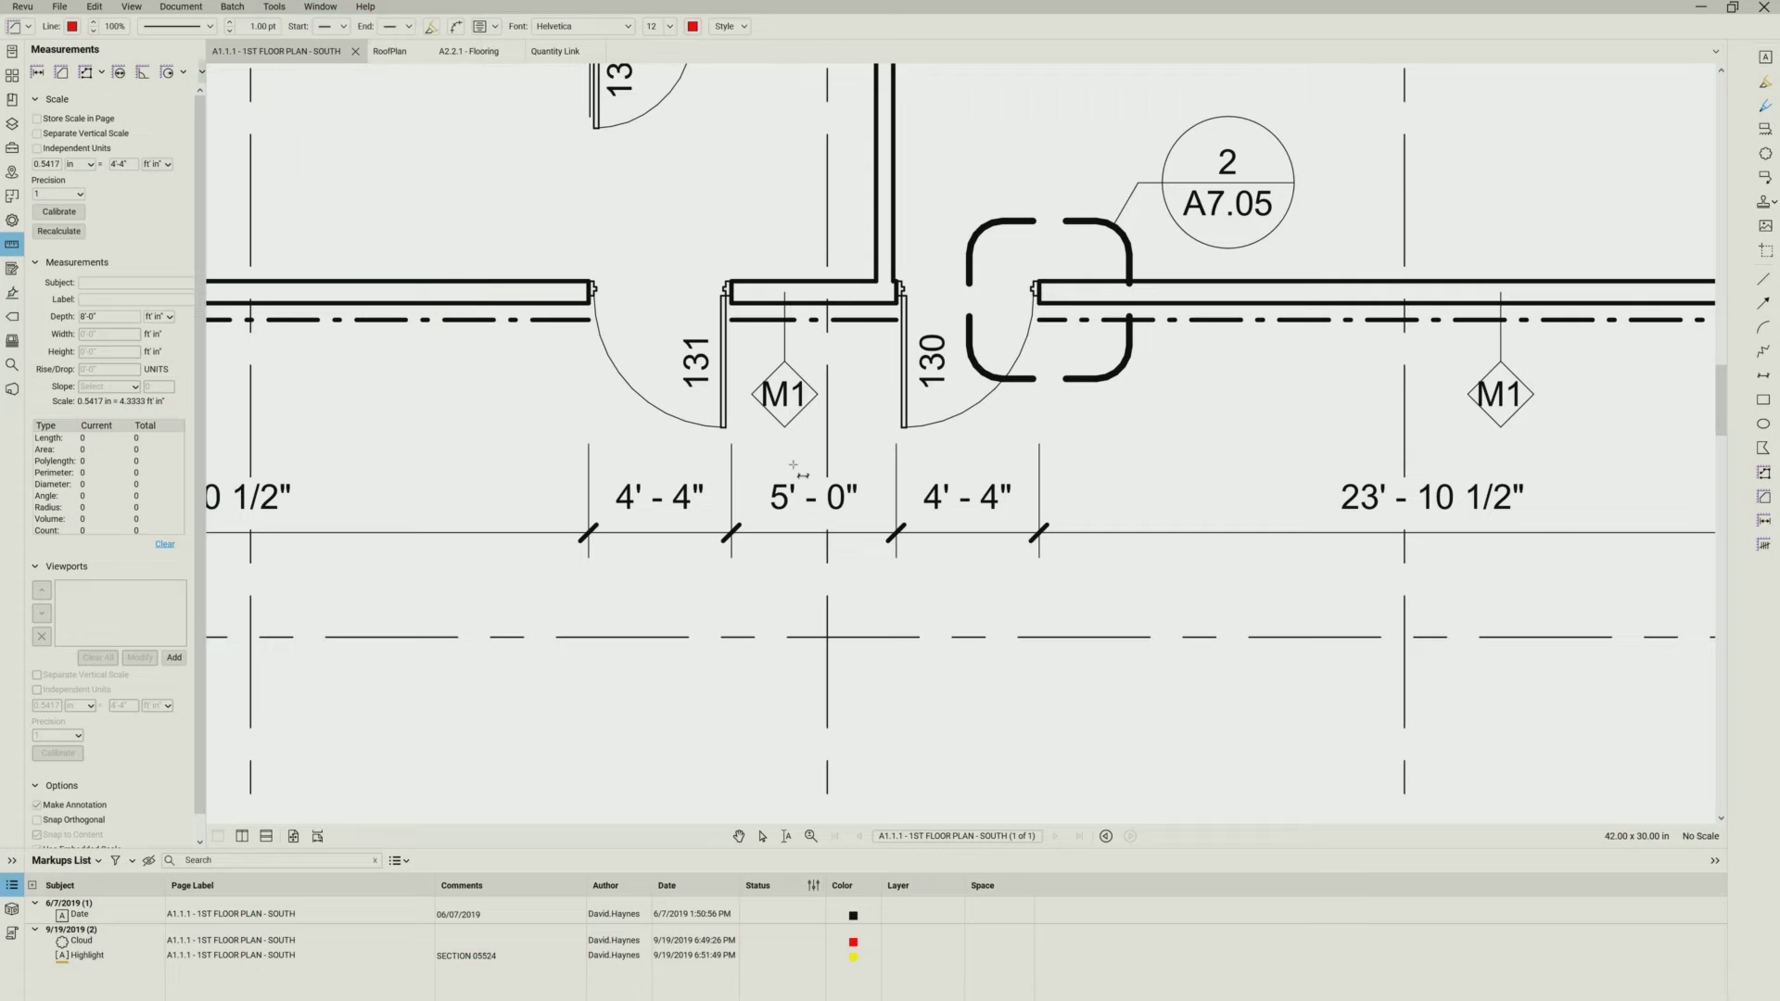
{"action": "left_click", "coordinate": [897, 534]}
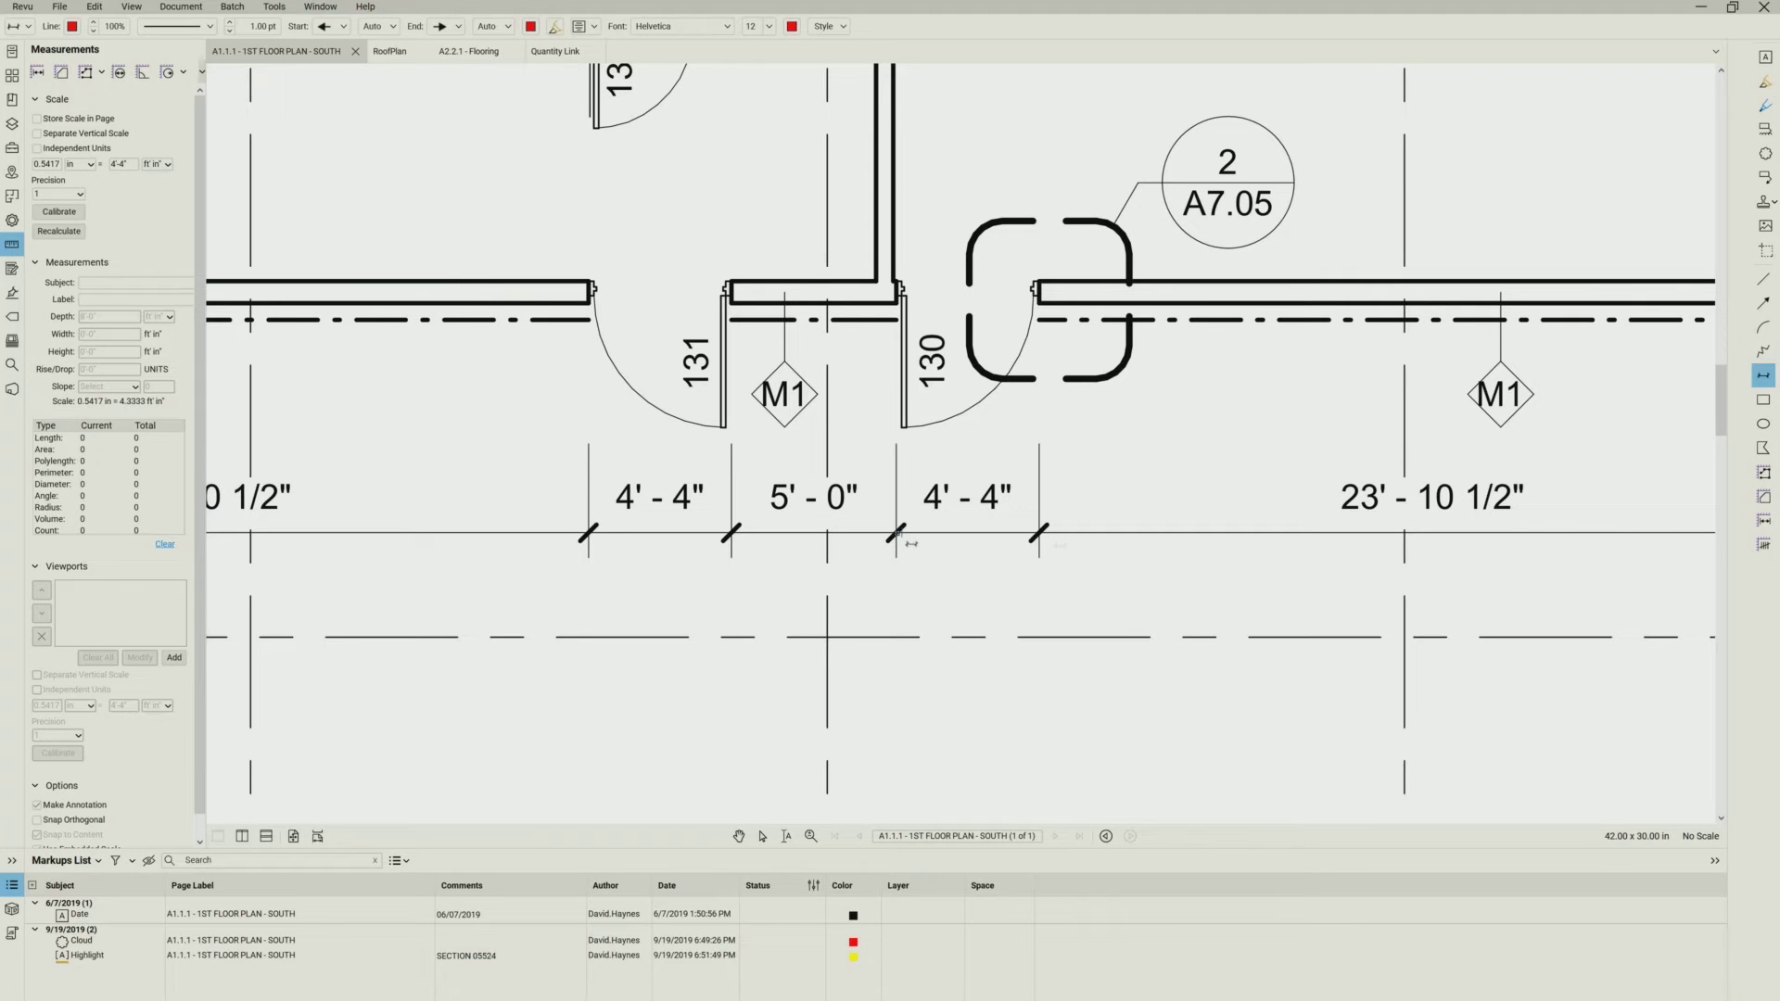
{"action": "left_click", "coordinate": [1040, 535]}
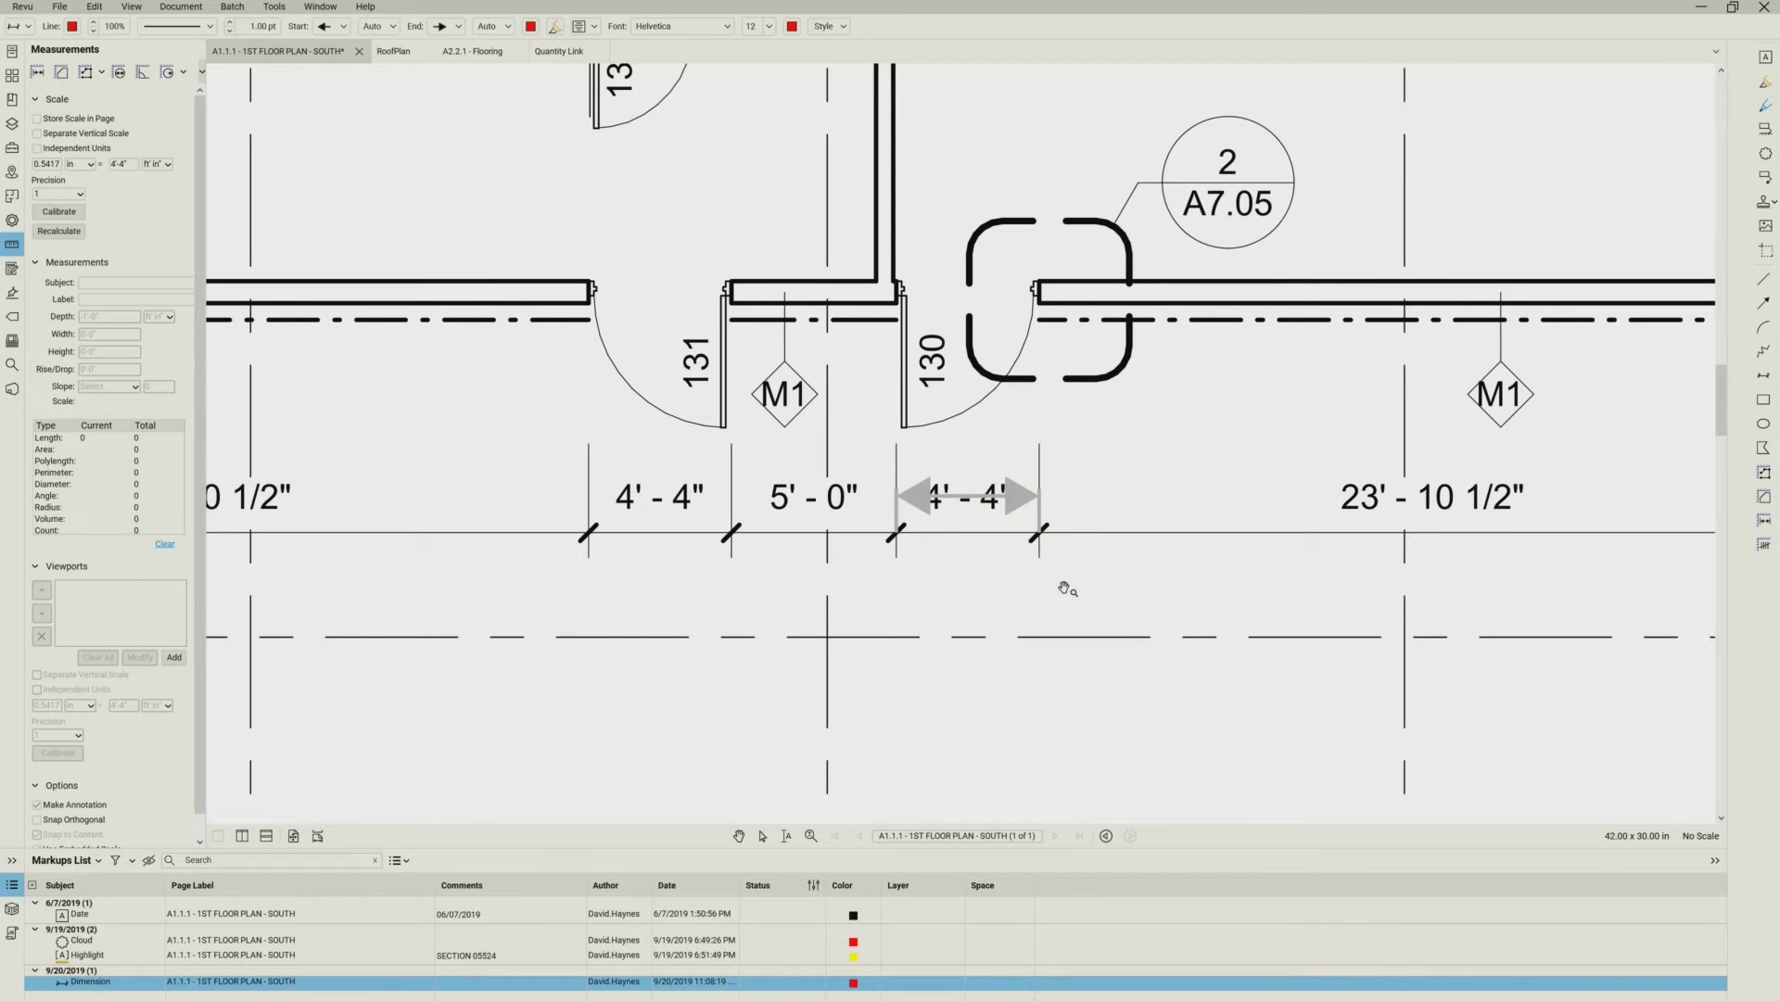
{"action": "key", "text": "Escape"}
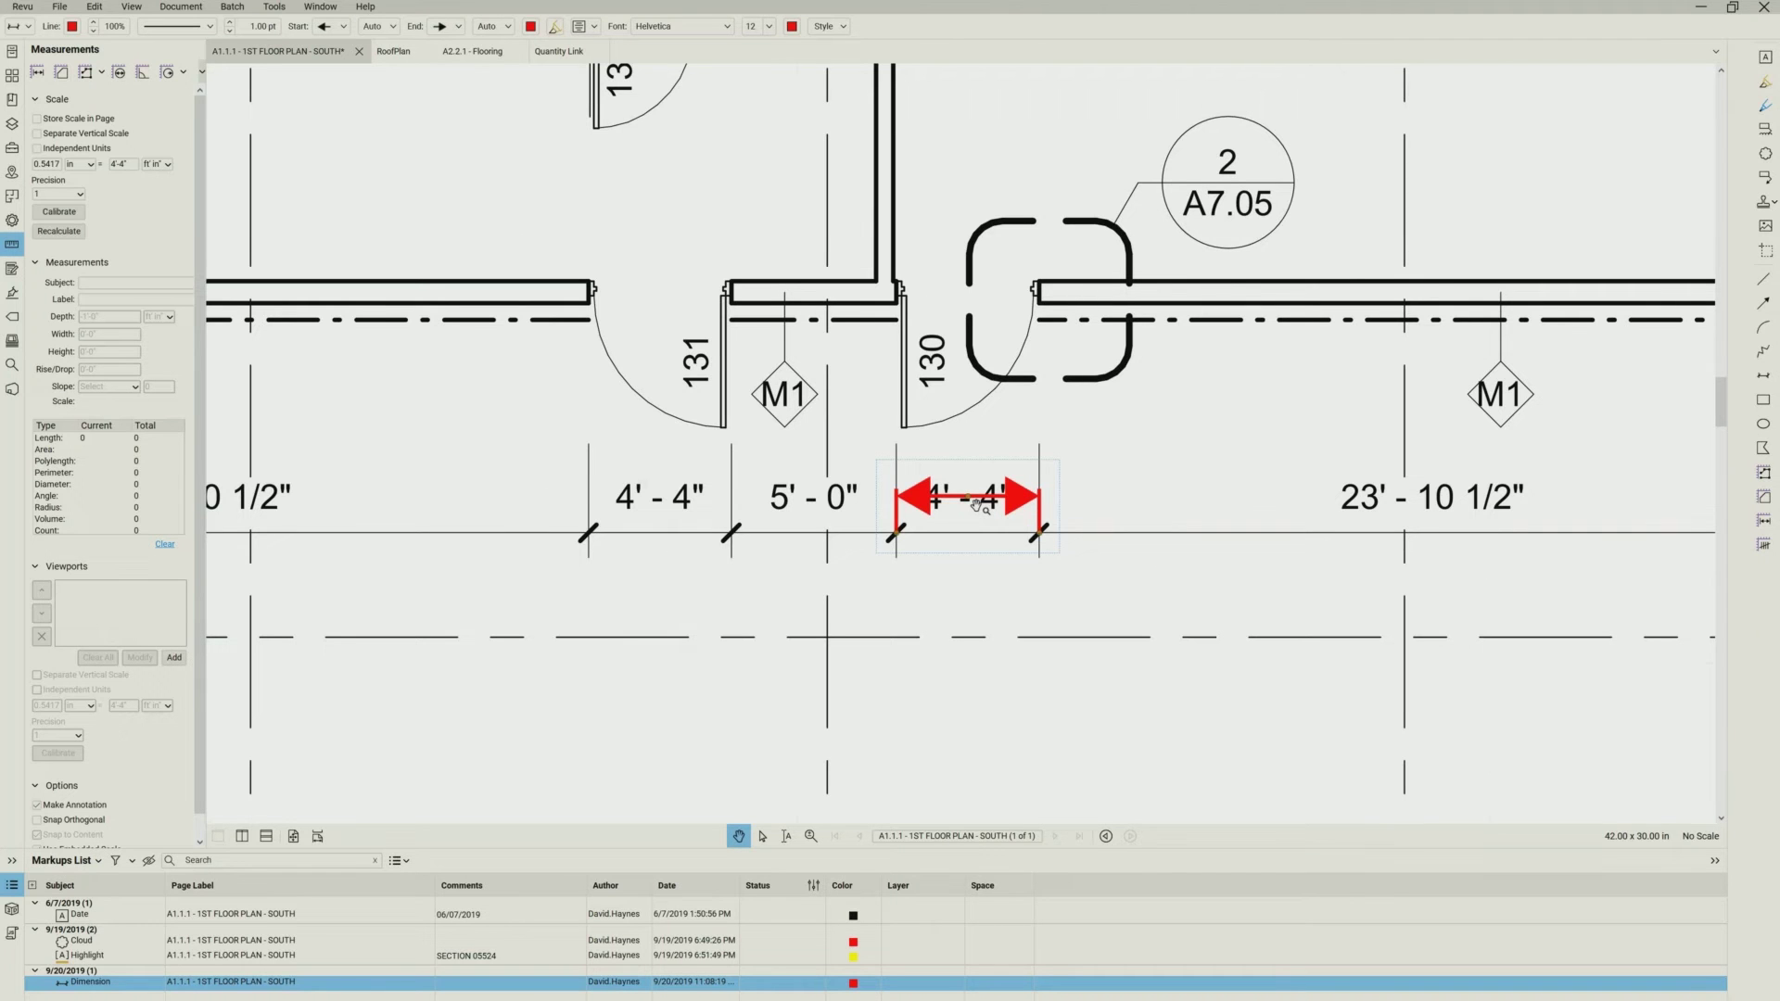
{"action": "scroll", "coordinate": [978, 505], "scroll_direction": "up", "scroll_amount": 2}
{"action": "scroll", "coordinate": [980, 503], "scroll_direction": "up", "scroll_amount": 1}
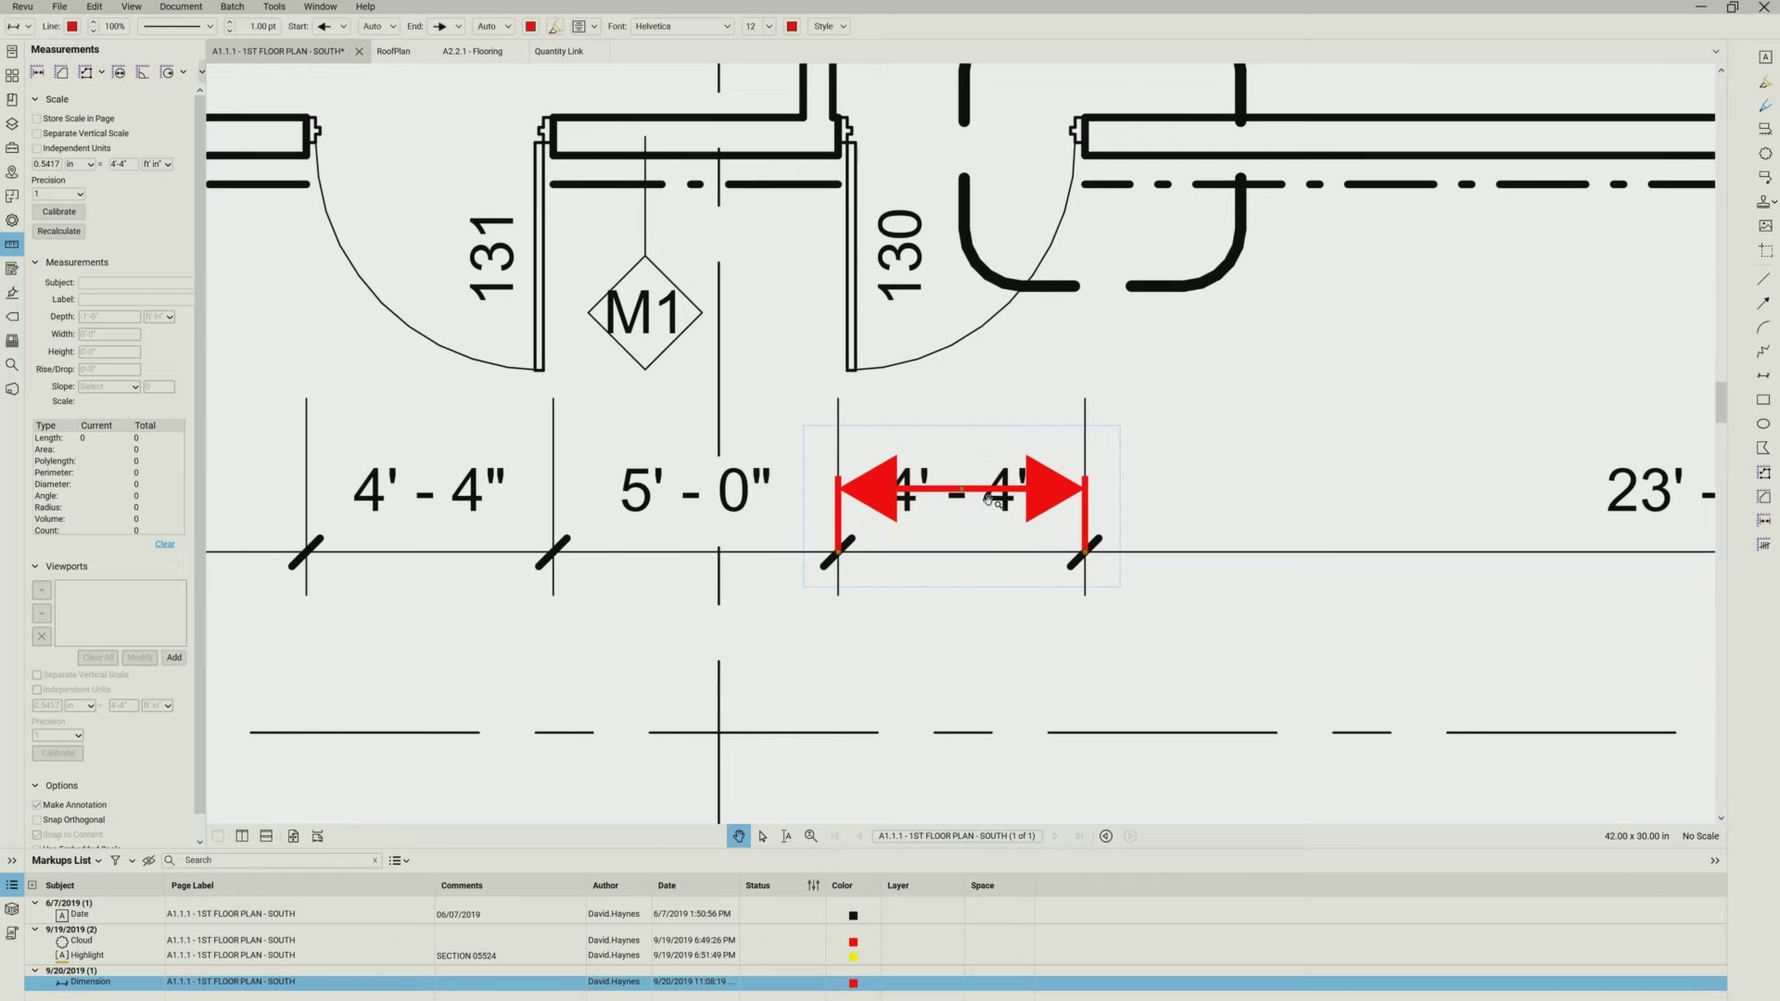
{"action": "scroll", "coordinate": [988, 501], "scroll_direction": "down", "scroll_amount": 2}
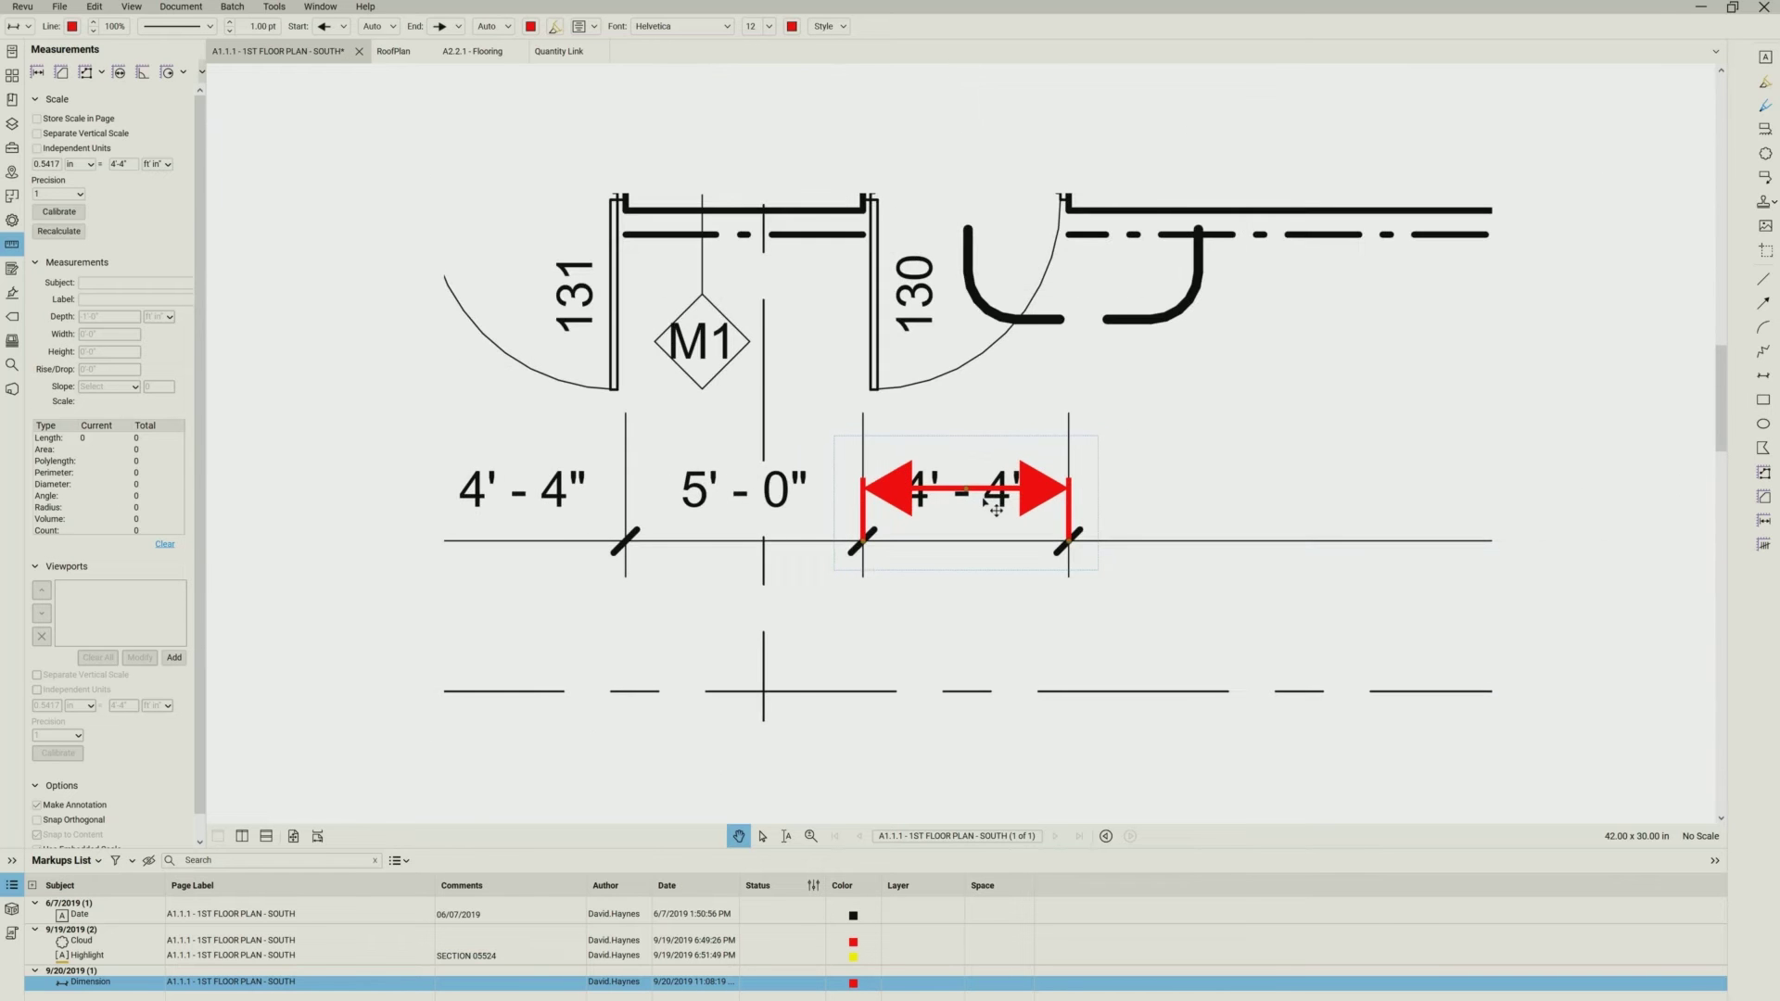
{"action": "scroll", "coordinate": [995, 508], "scroll_direction": "down", "scroll_amount": 3}
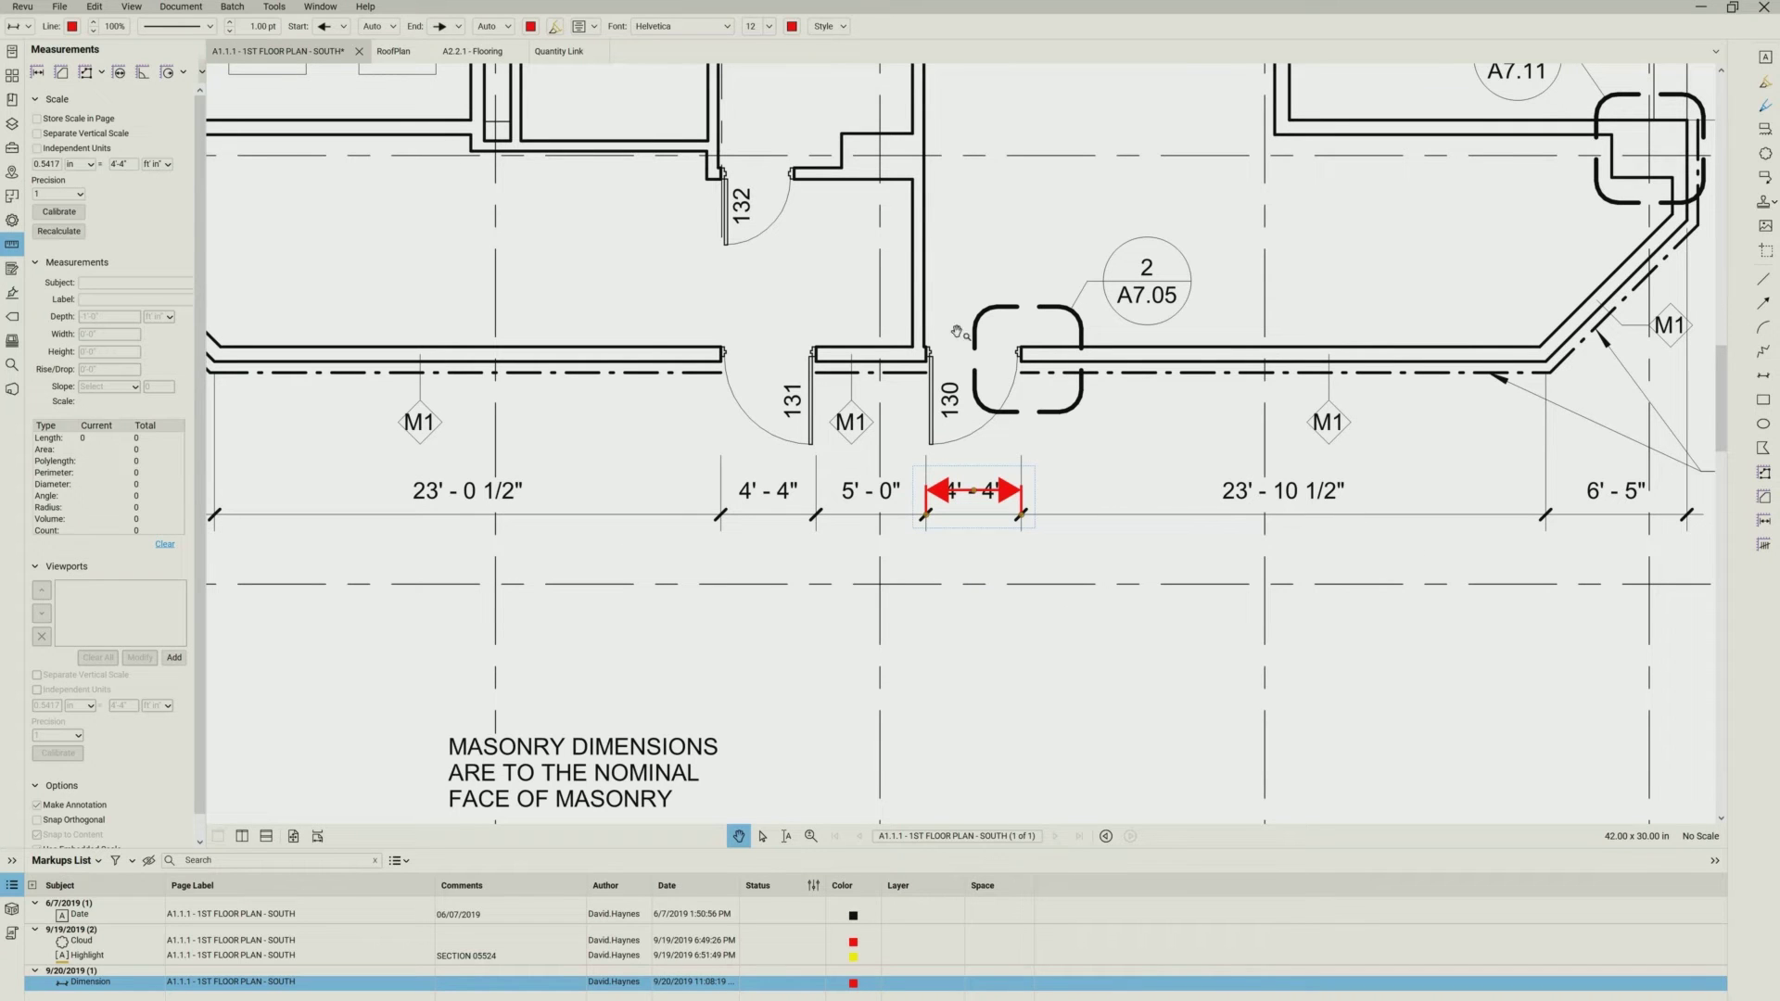
- Add a Dimension markup between the ticks of the 6'-5" dimension and inspect its alignment with the tick
{"action": "left_click", "coordinate": [272, 8]}
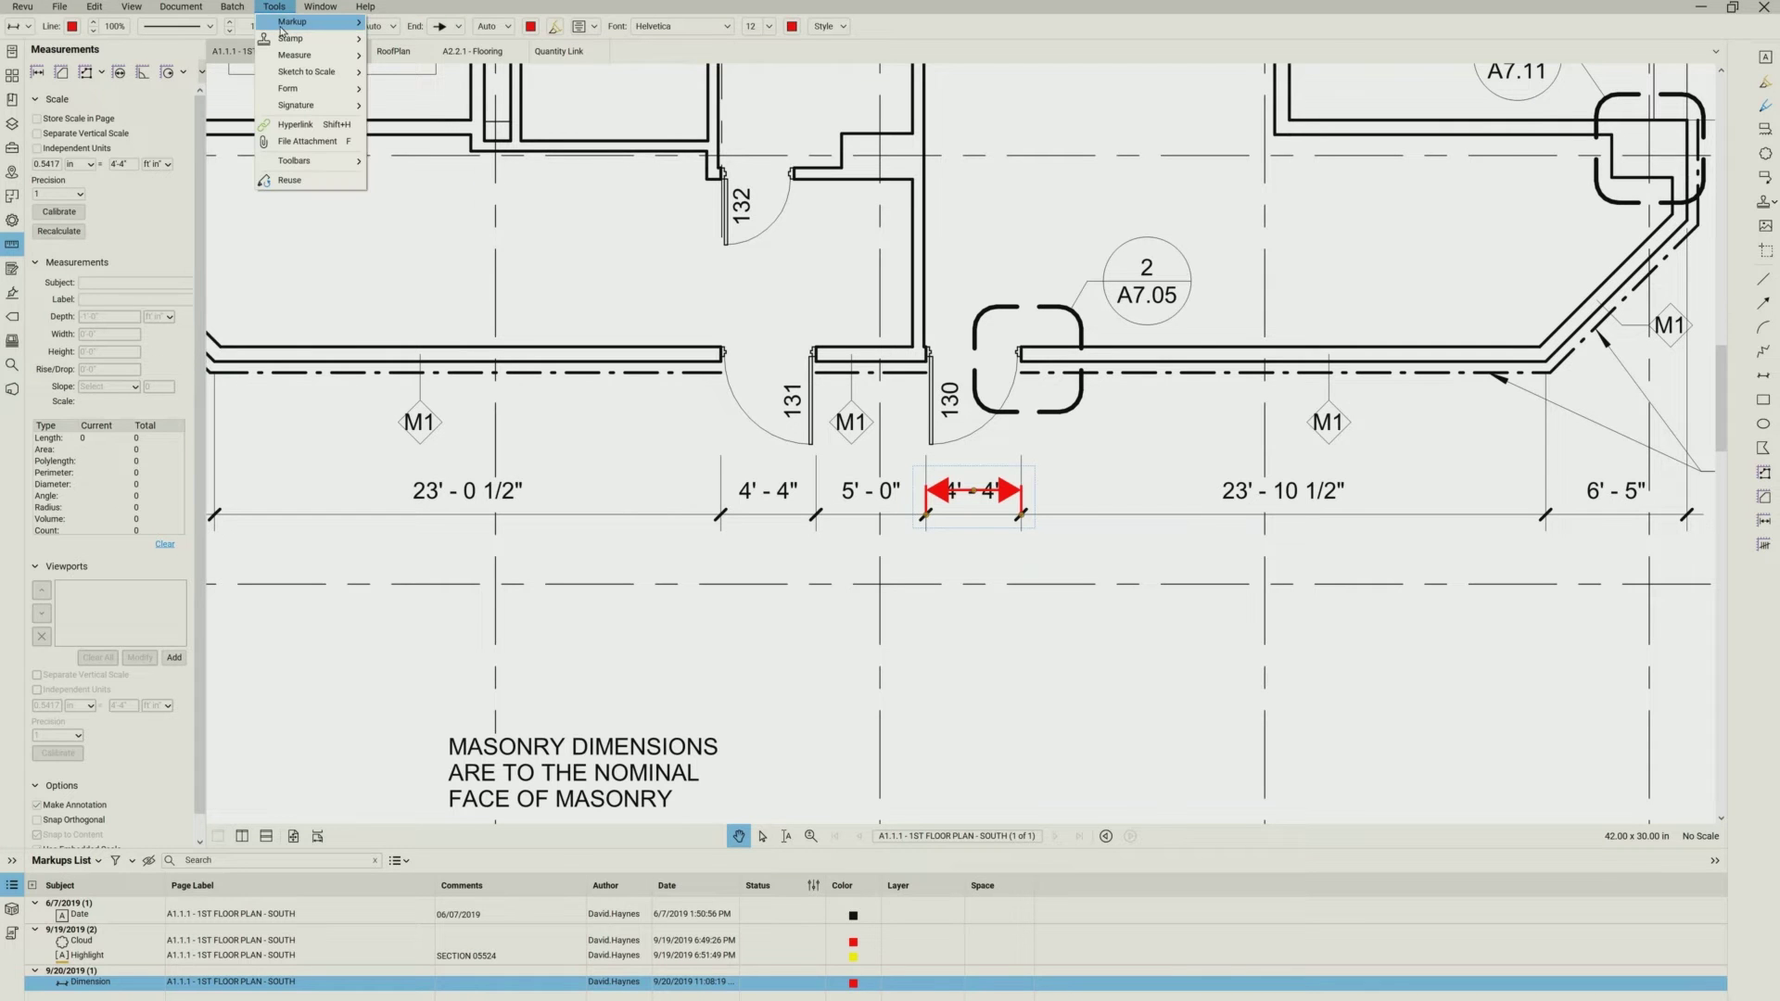
{"action": "mouse_move", "coordinate": [306, 21]}
{"action": "left_click", "coordinate": [409, 212]}
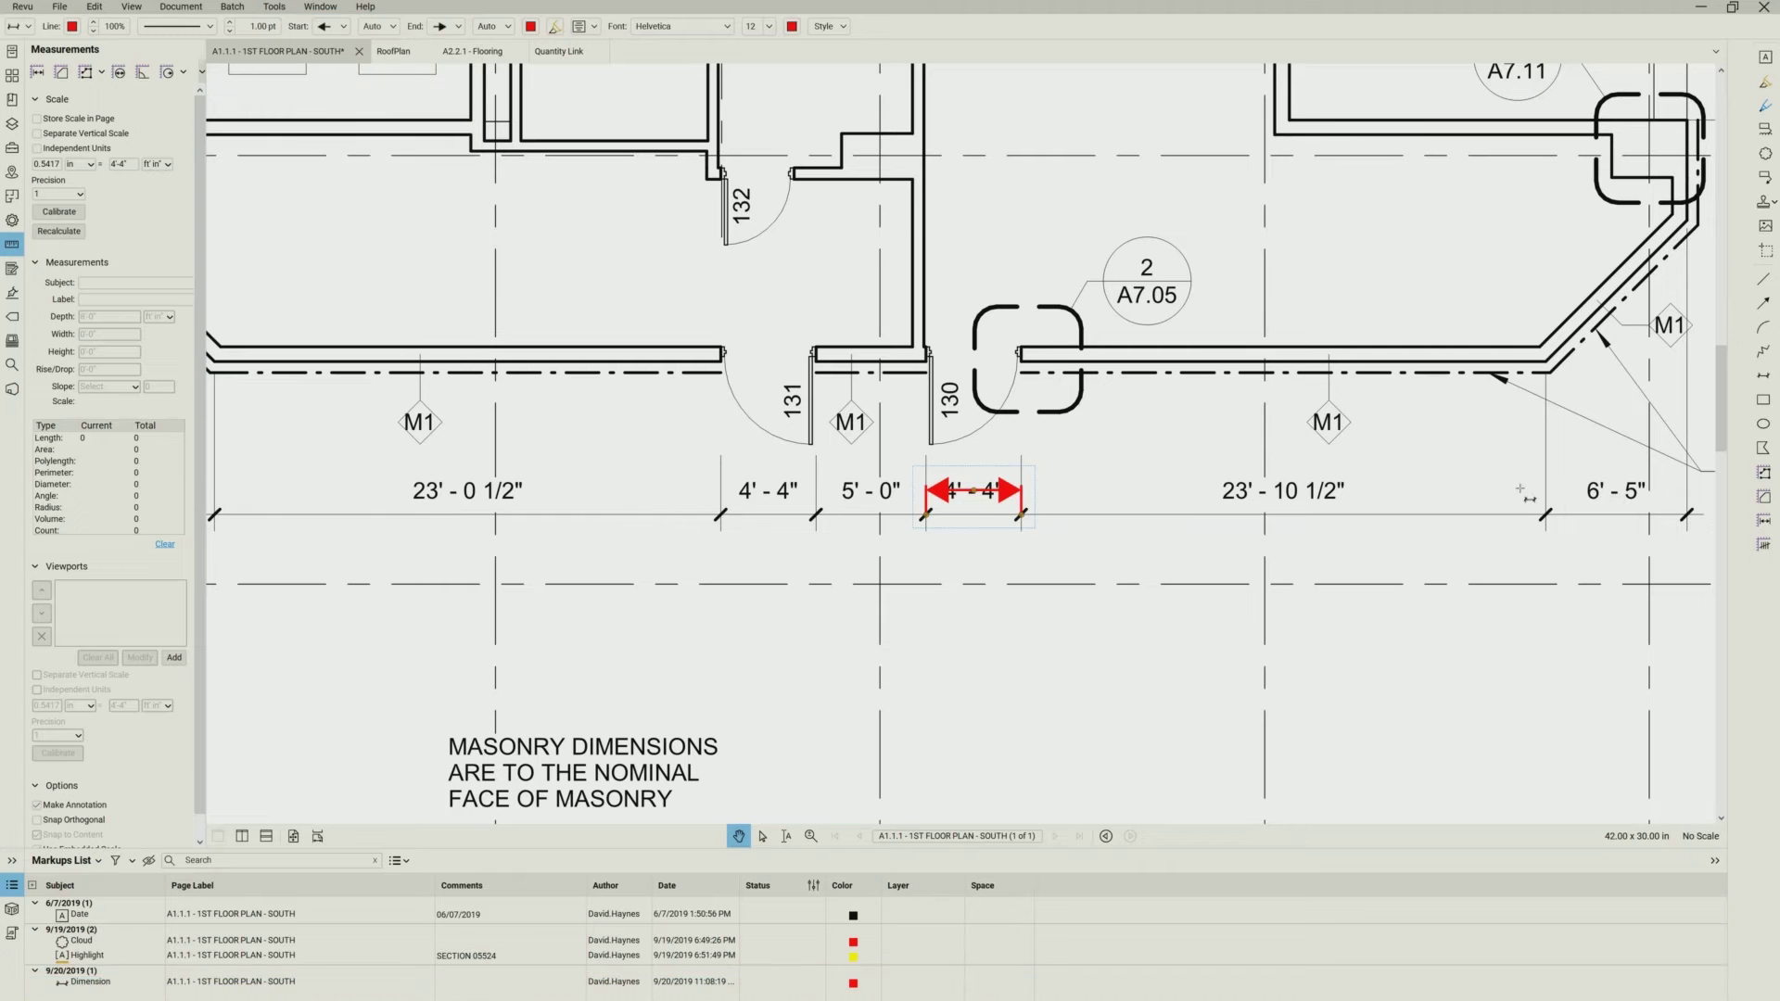
{"action": "left_click", "coordinate": [1547, 516]}
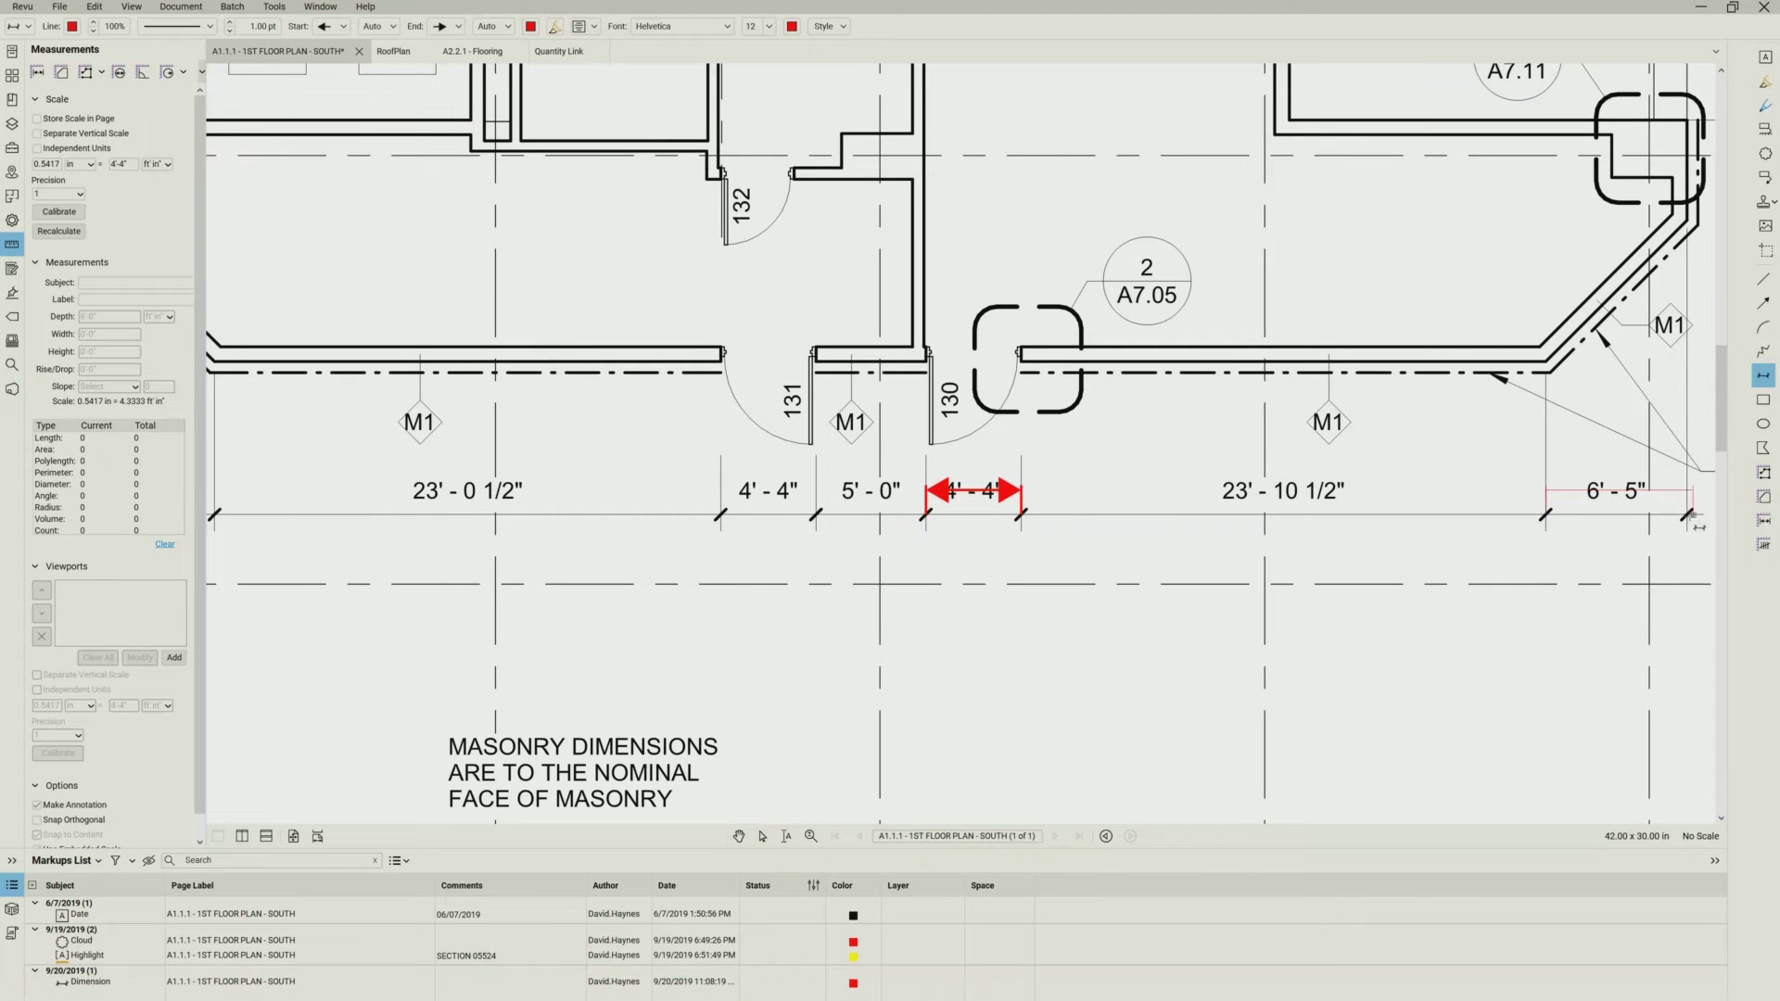
{"action": "left_click", "coordinate": [1676, 575]}
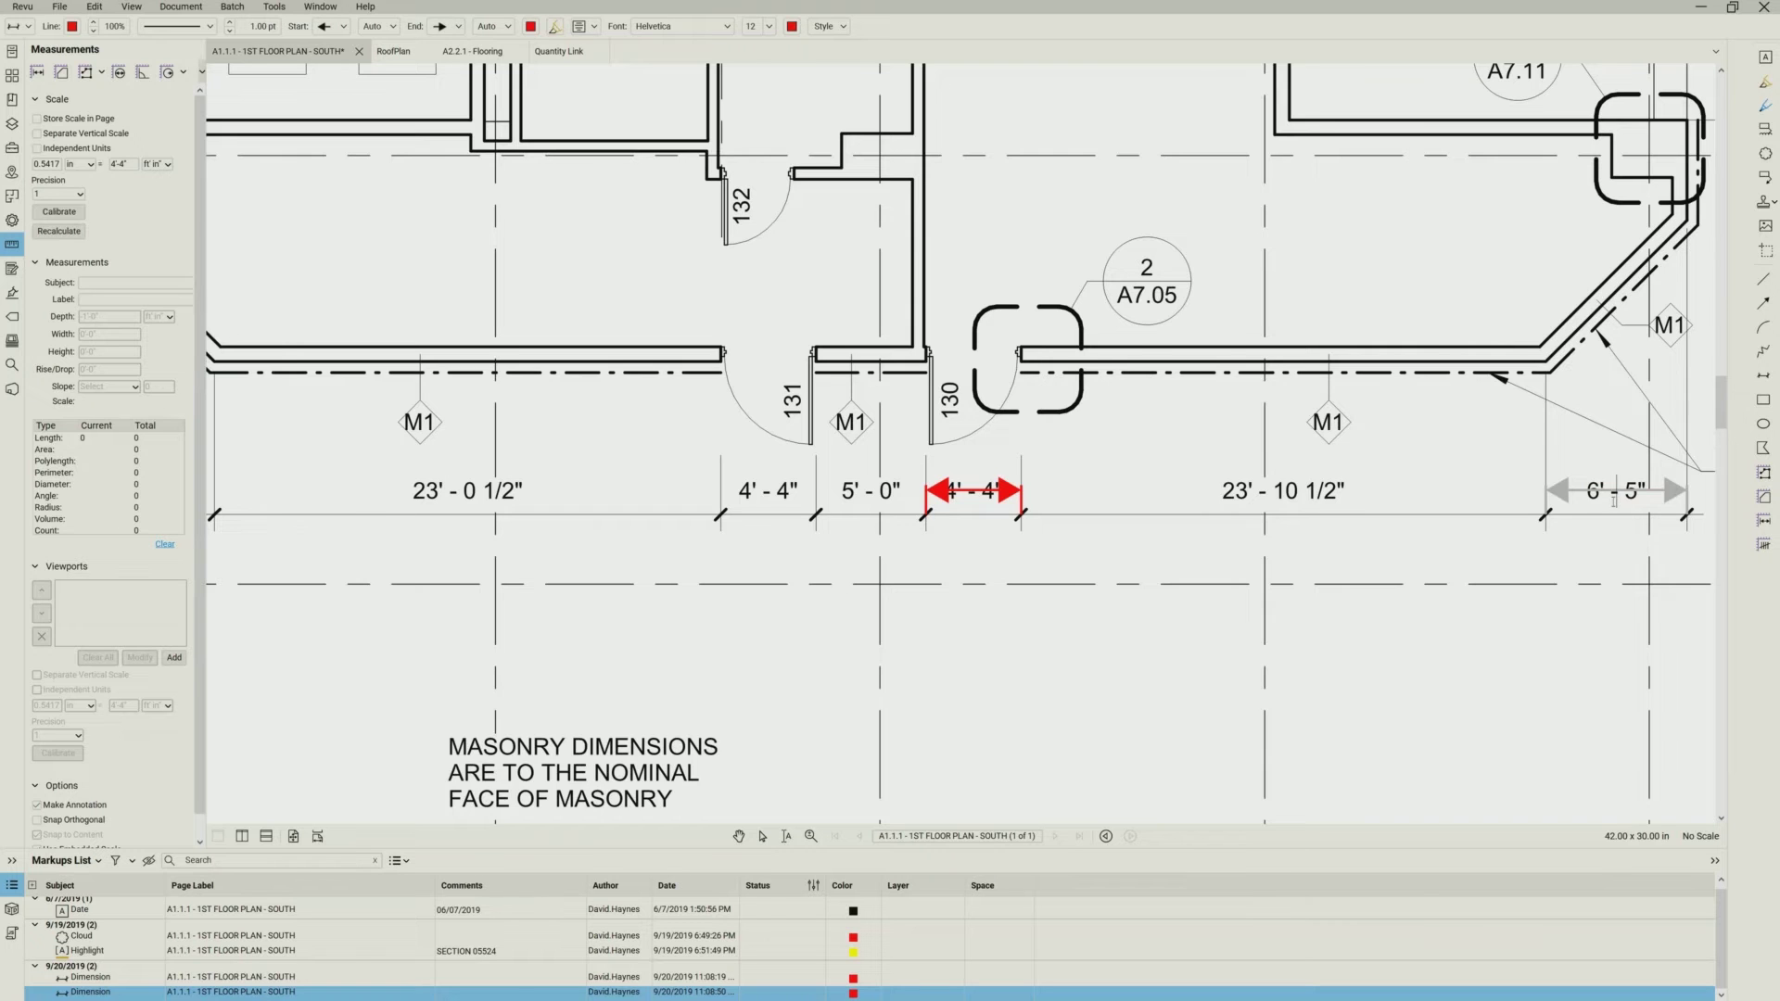
{"action": "scroll", "coordinate": [1613, 499], "scroll_direction": "up", "scroll_amount": 5}
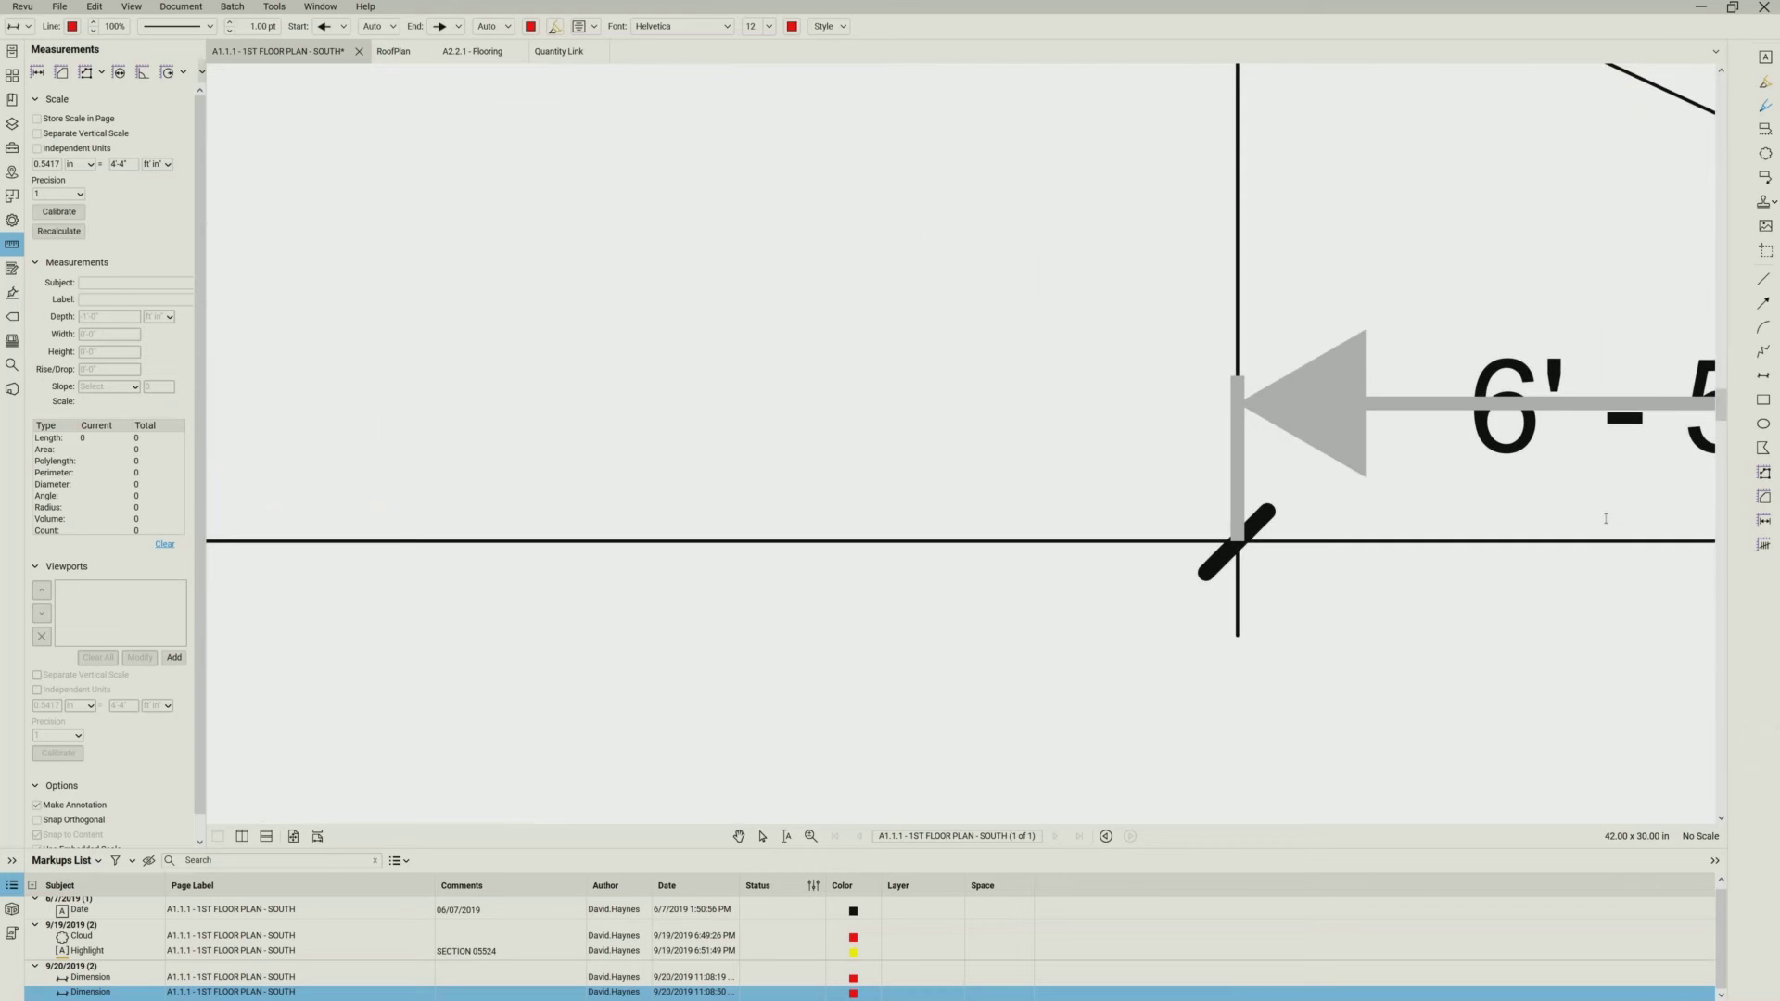
{"action": "scroll", "coordinate": [1524, 468], "scroll_direction": "down", "scroll_amount": 3}
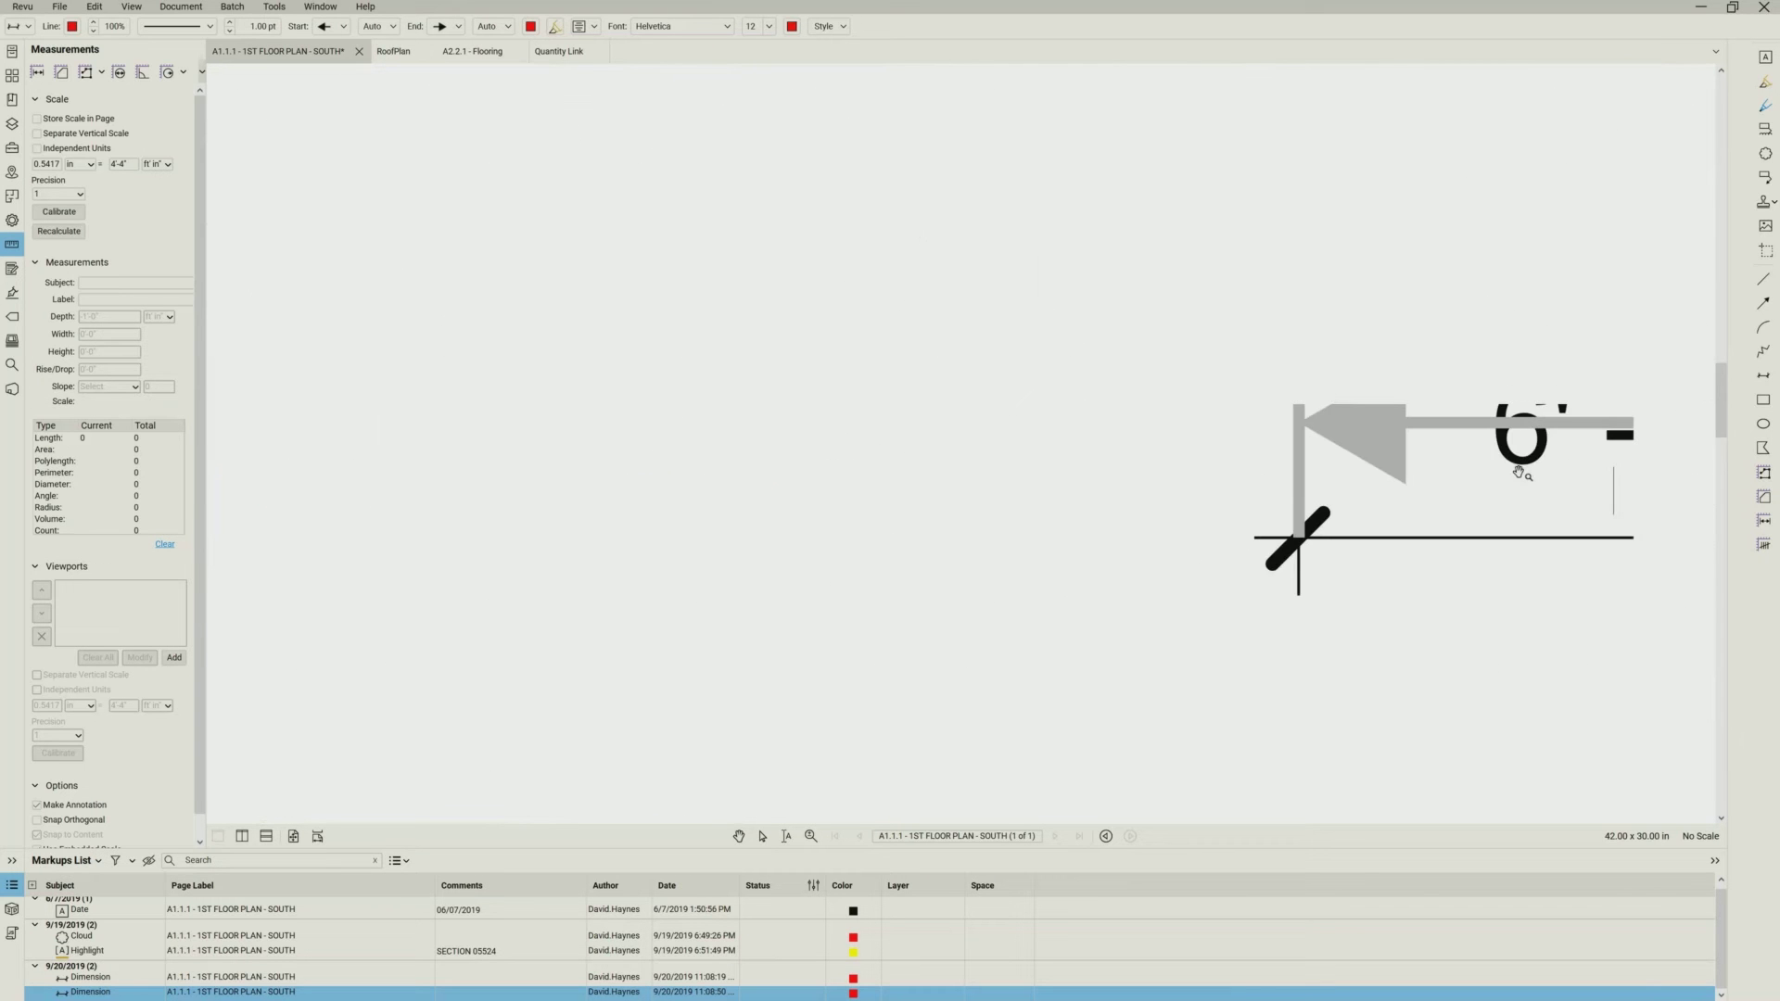
{"action": "scroll", "coordinate": [1518, 472], "scroll_direction": "down", "scroll_amount": 3}
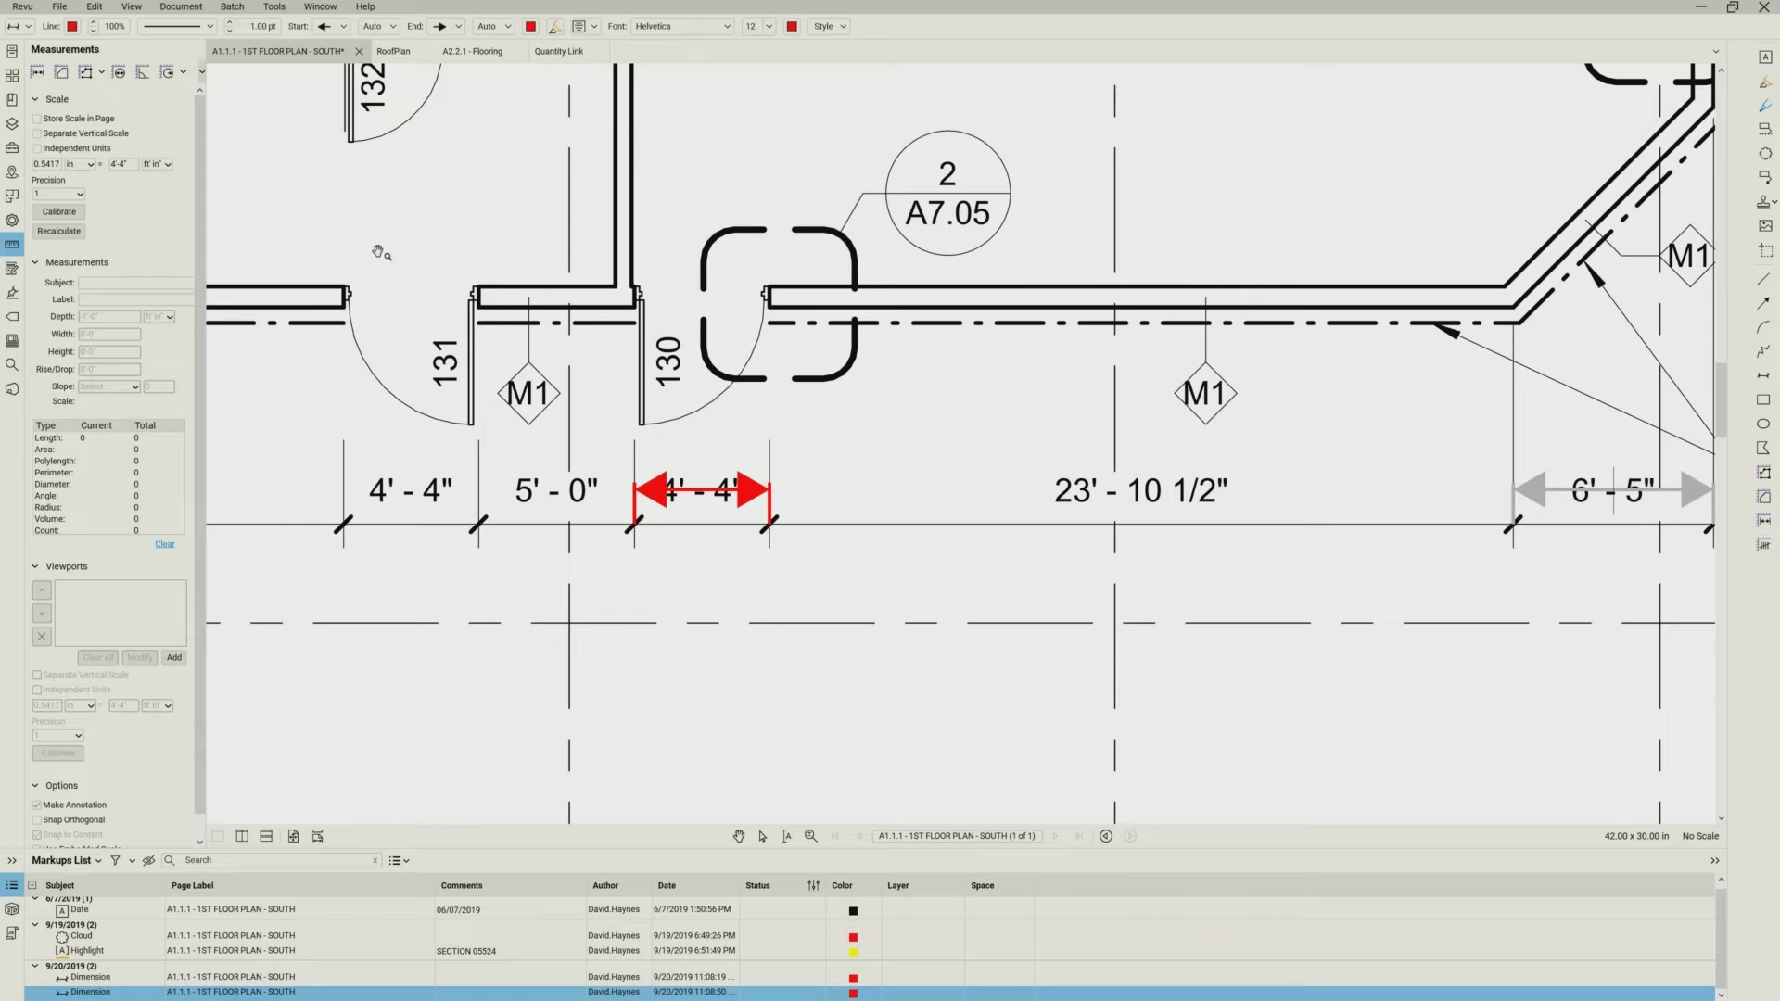
- Add a Length measurement between the two ticks of the 4'-4" dimension below door 131
{"action": "left_click", "coordinate": [1764, 521]}
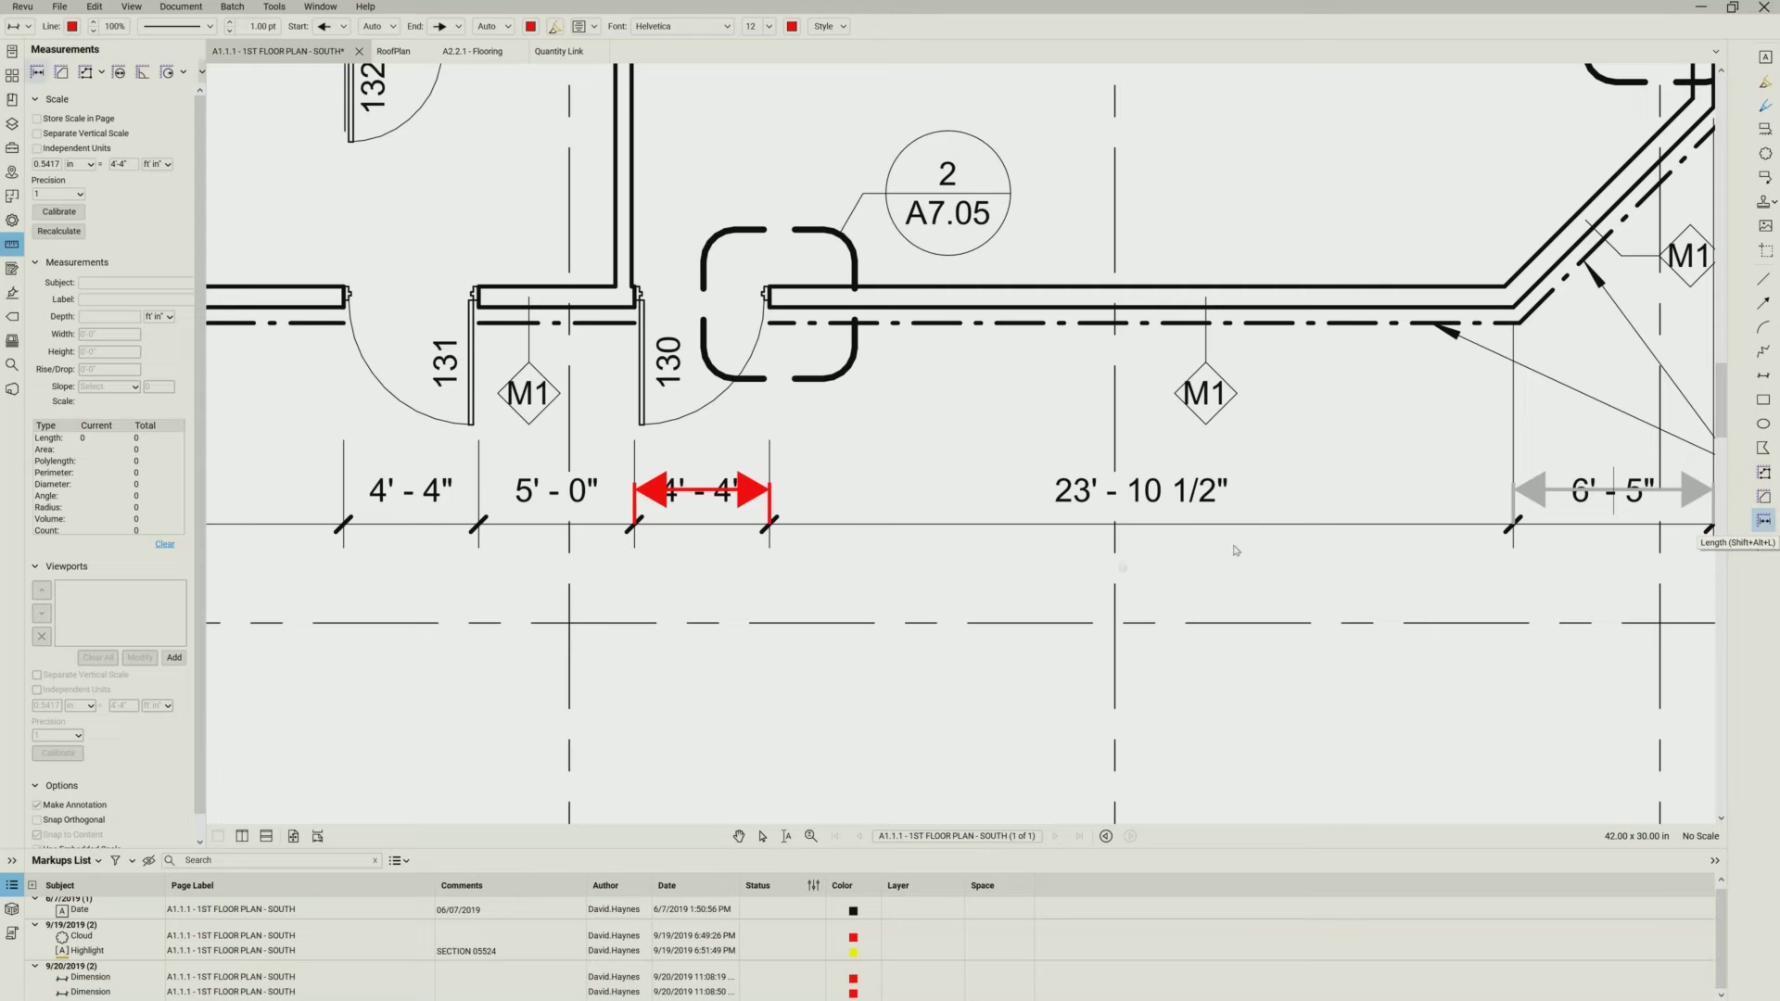
{"action": "left_click", "coordinate": [345, 525]}
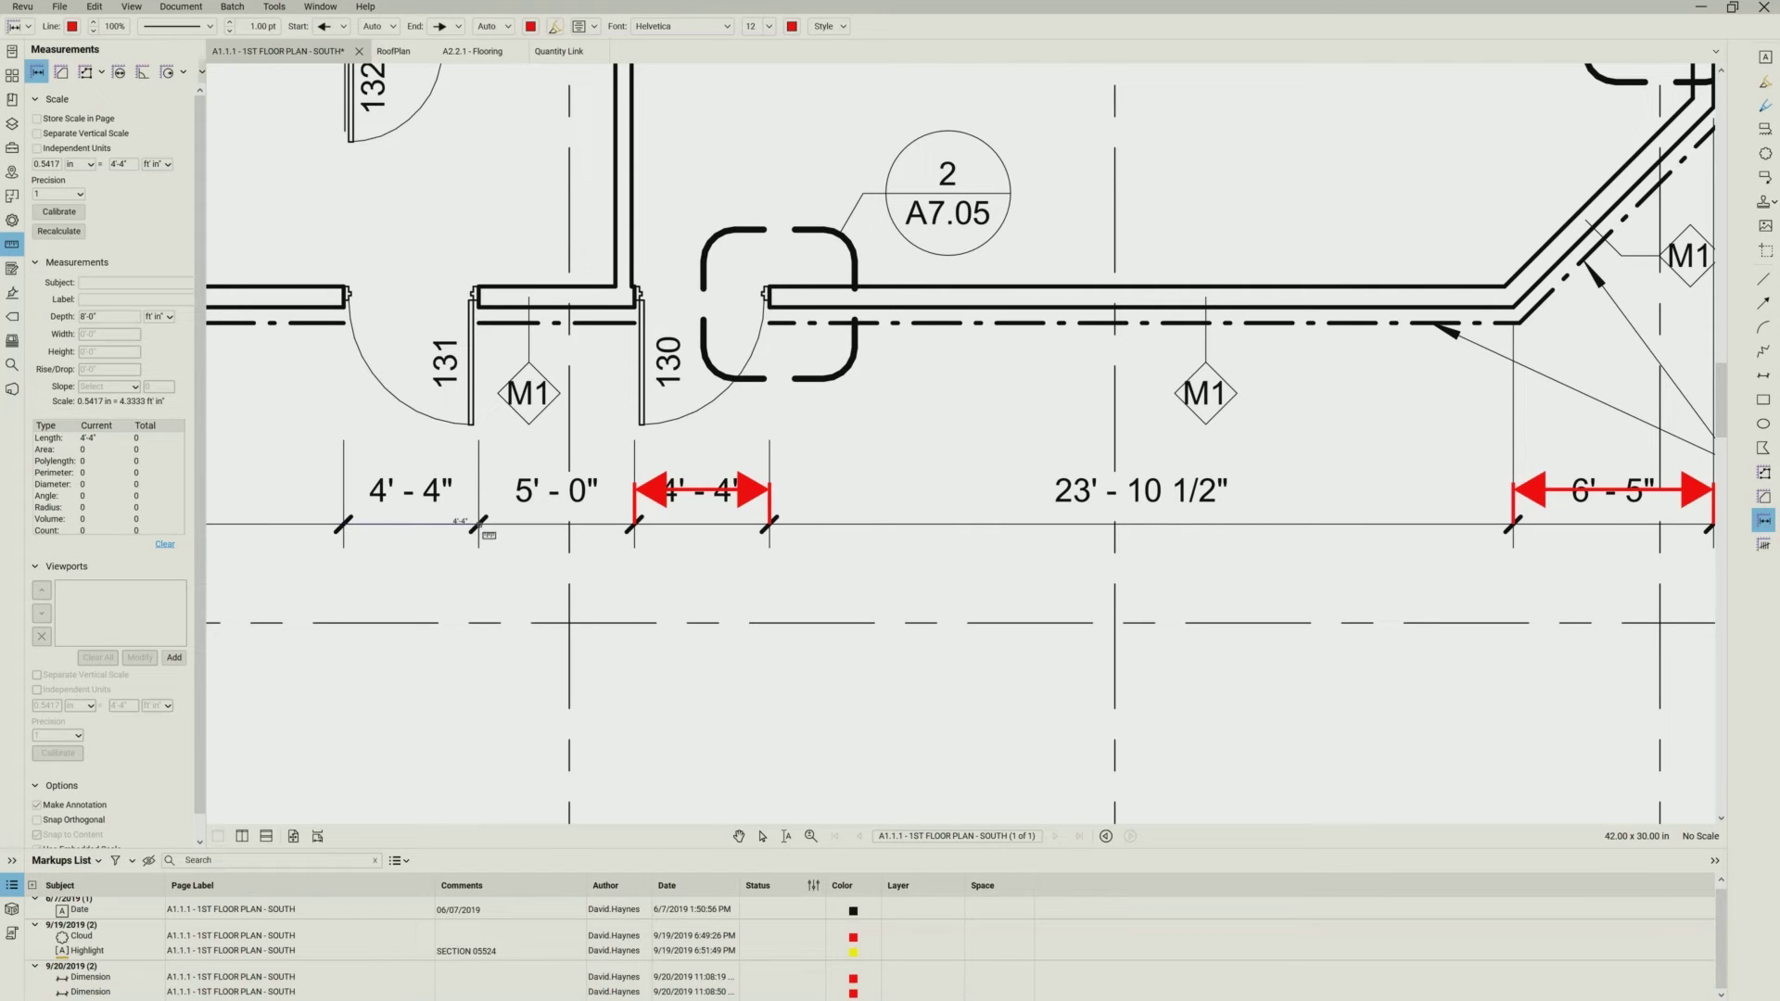
{"action": "left_click", "coordinate": [478, 526]}
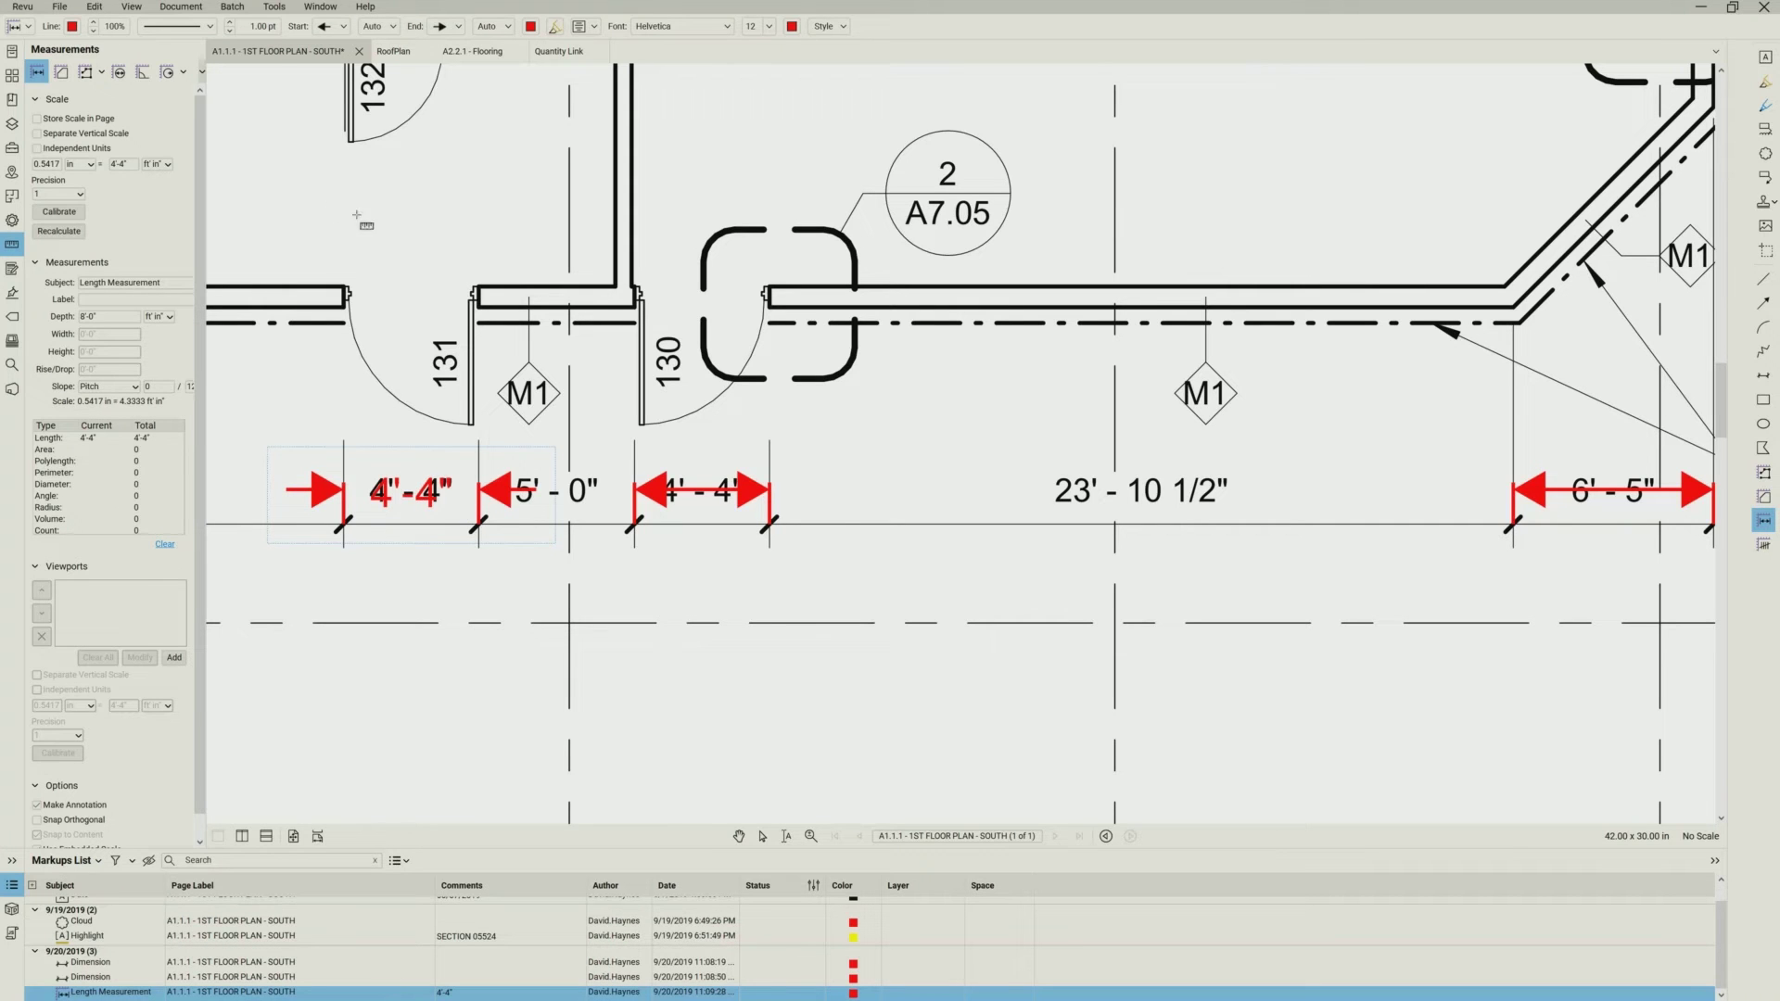
{"action": "left_click", "coordinate": [282, 11]}
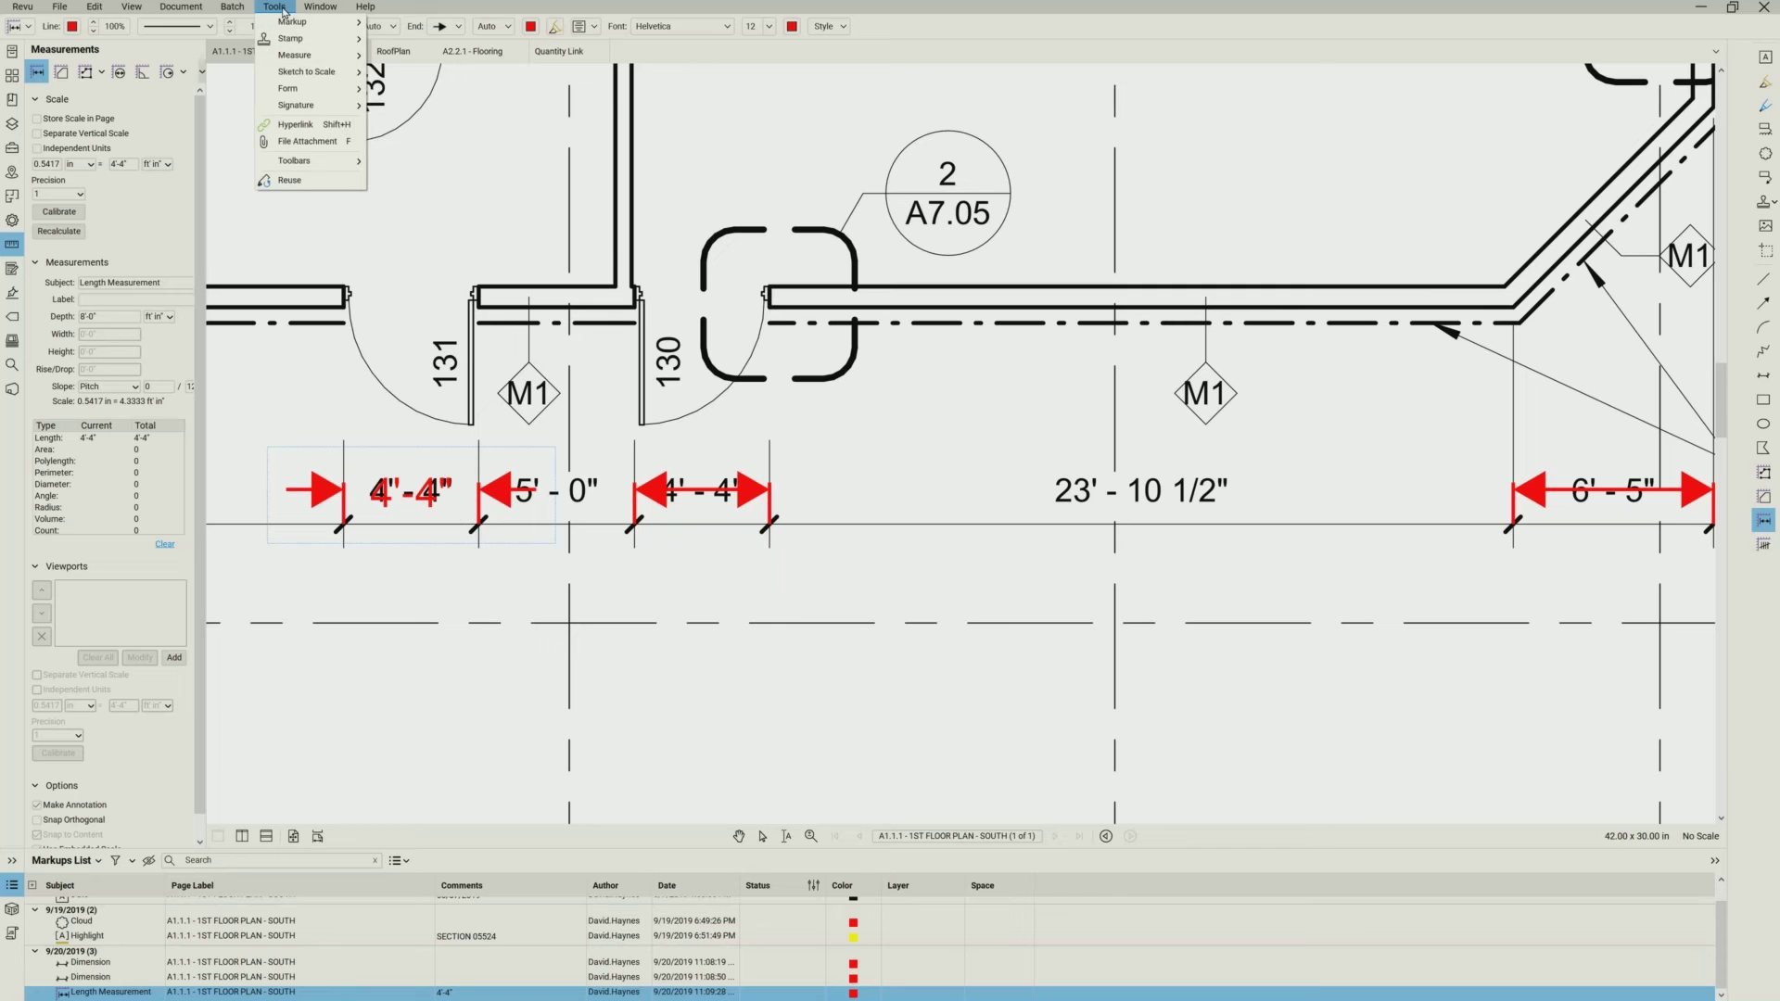
{"action": "mouse_move", "coordinate": [308, 61]}
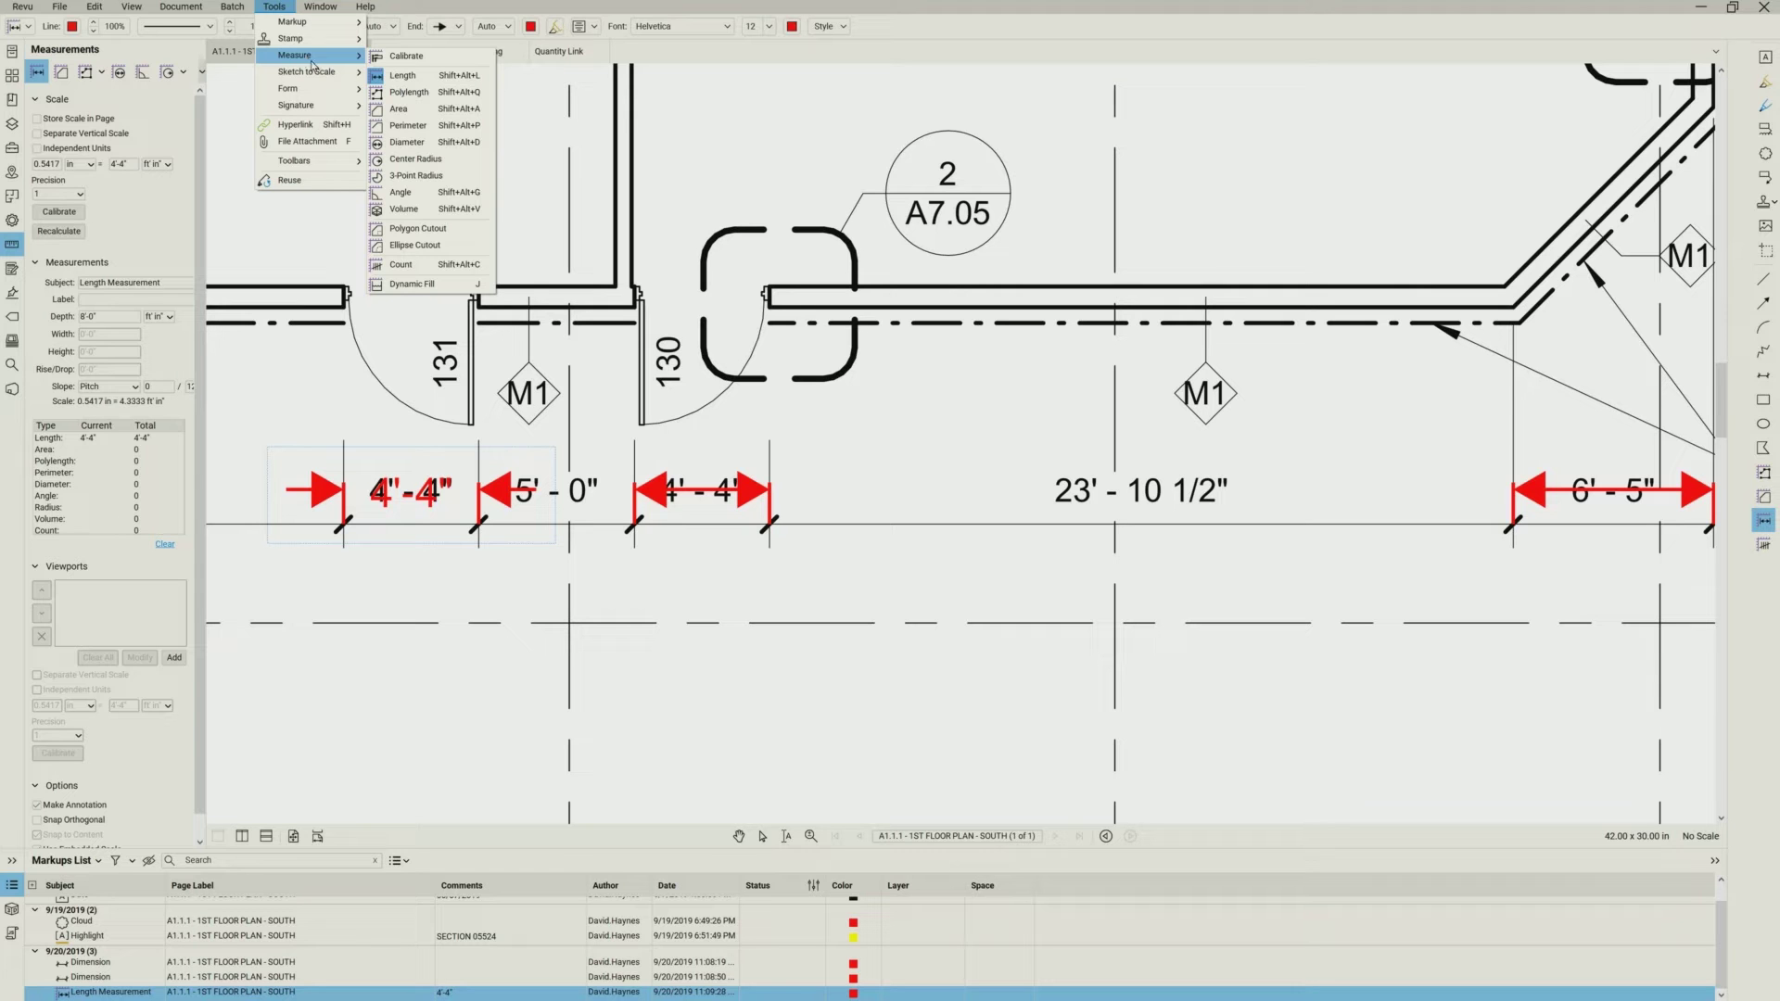
{"action": "mouse_move", "coordinate": [347, 90]}
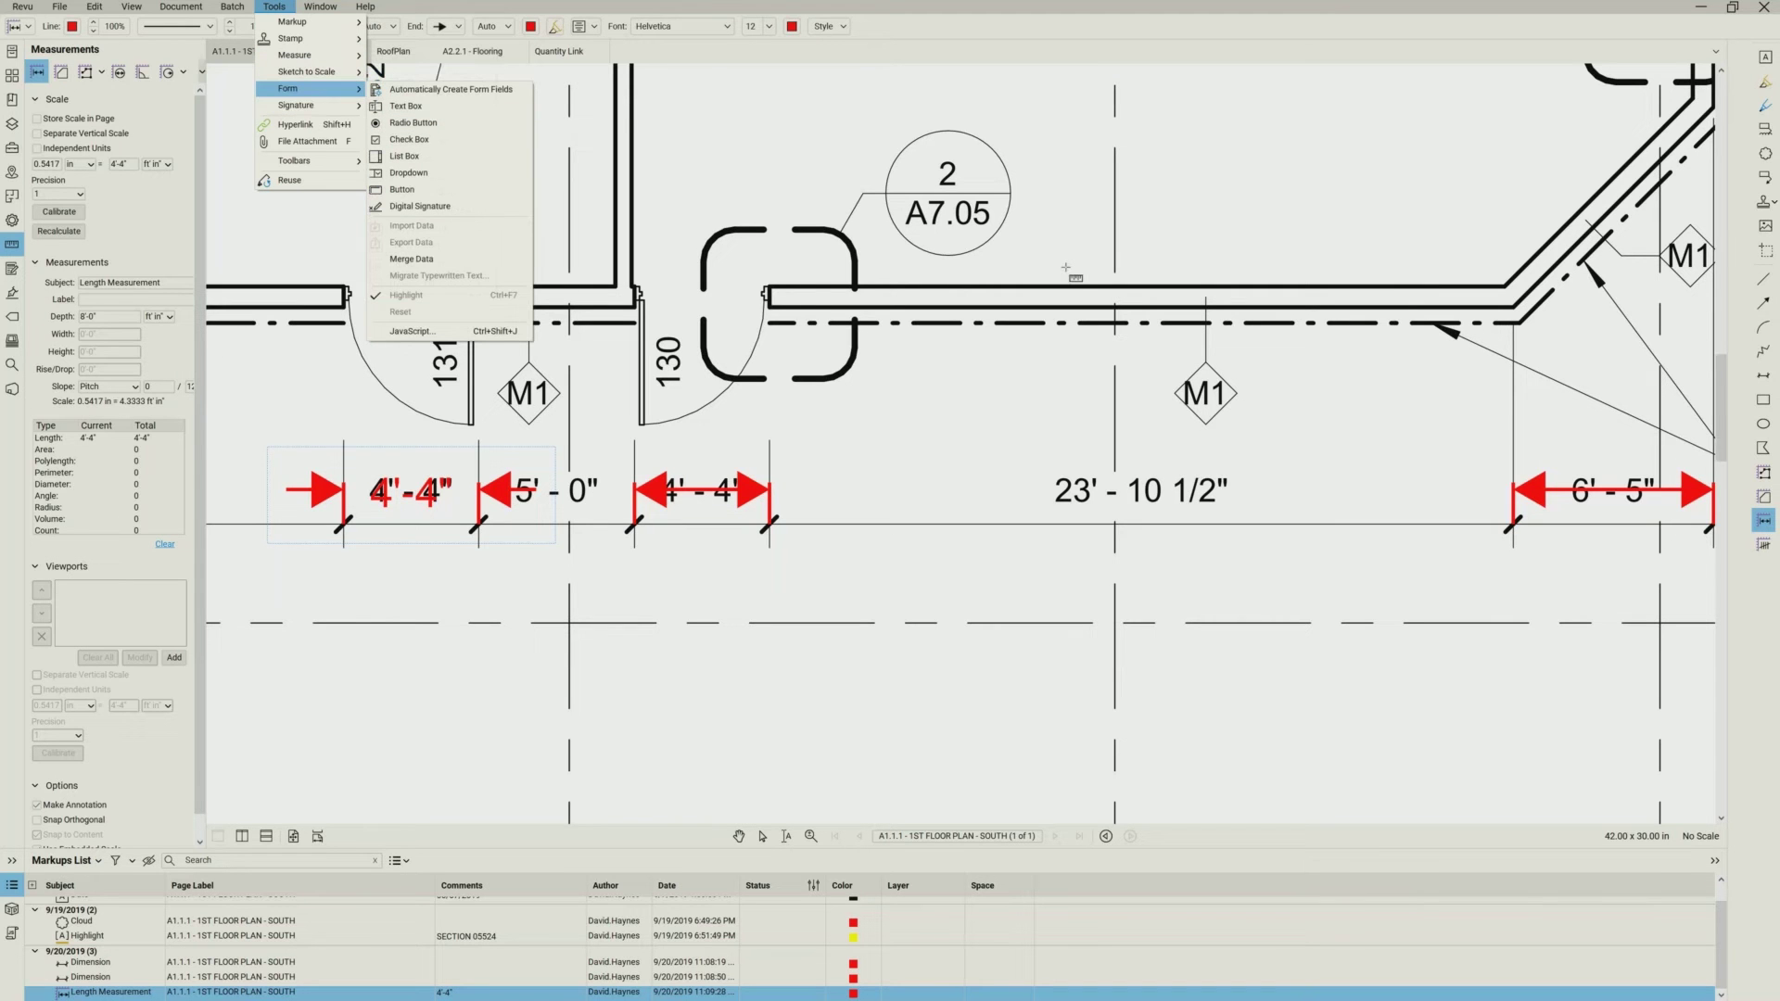
- Add an Area measurement around the four inside corners of the room at door 120D
{"action": "scroll", "coordinate": [1066, 268], "scroll_direction": "down", "scroll_amount": 3}
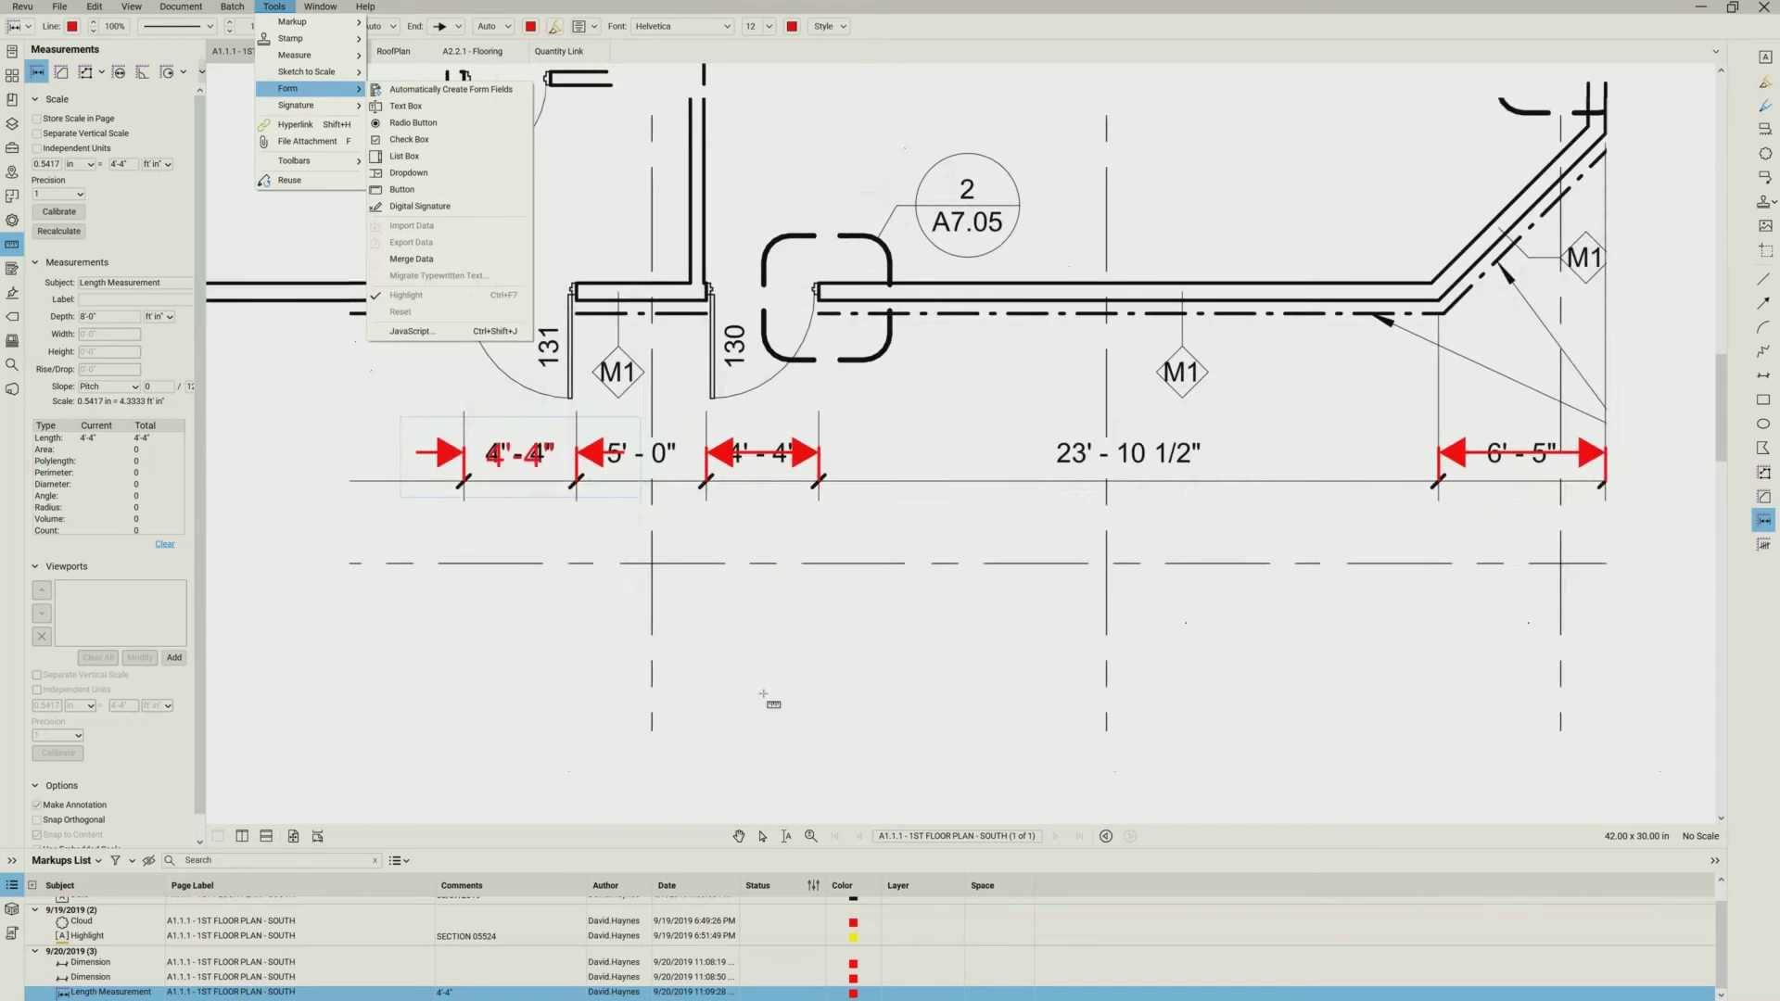
{"action": "left_click", "coordinate": [739, 837]}
{"action": "scroll", "coordinate": [811, 747], "scroll_direction": "up", "scroll_amount": 3}
{"action": "scroll", "coordinate": [1080, 480], "scroll_direction": "down", "scroll_amount": 3}
{"action": "scroll", "coordinate": [1080, 480], "scroll_direction": "up", "scroll_amount": 3}
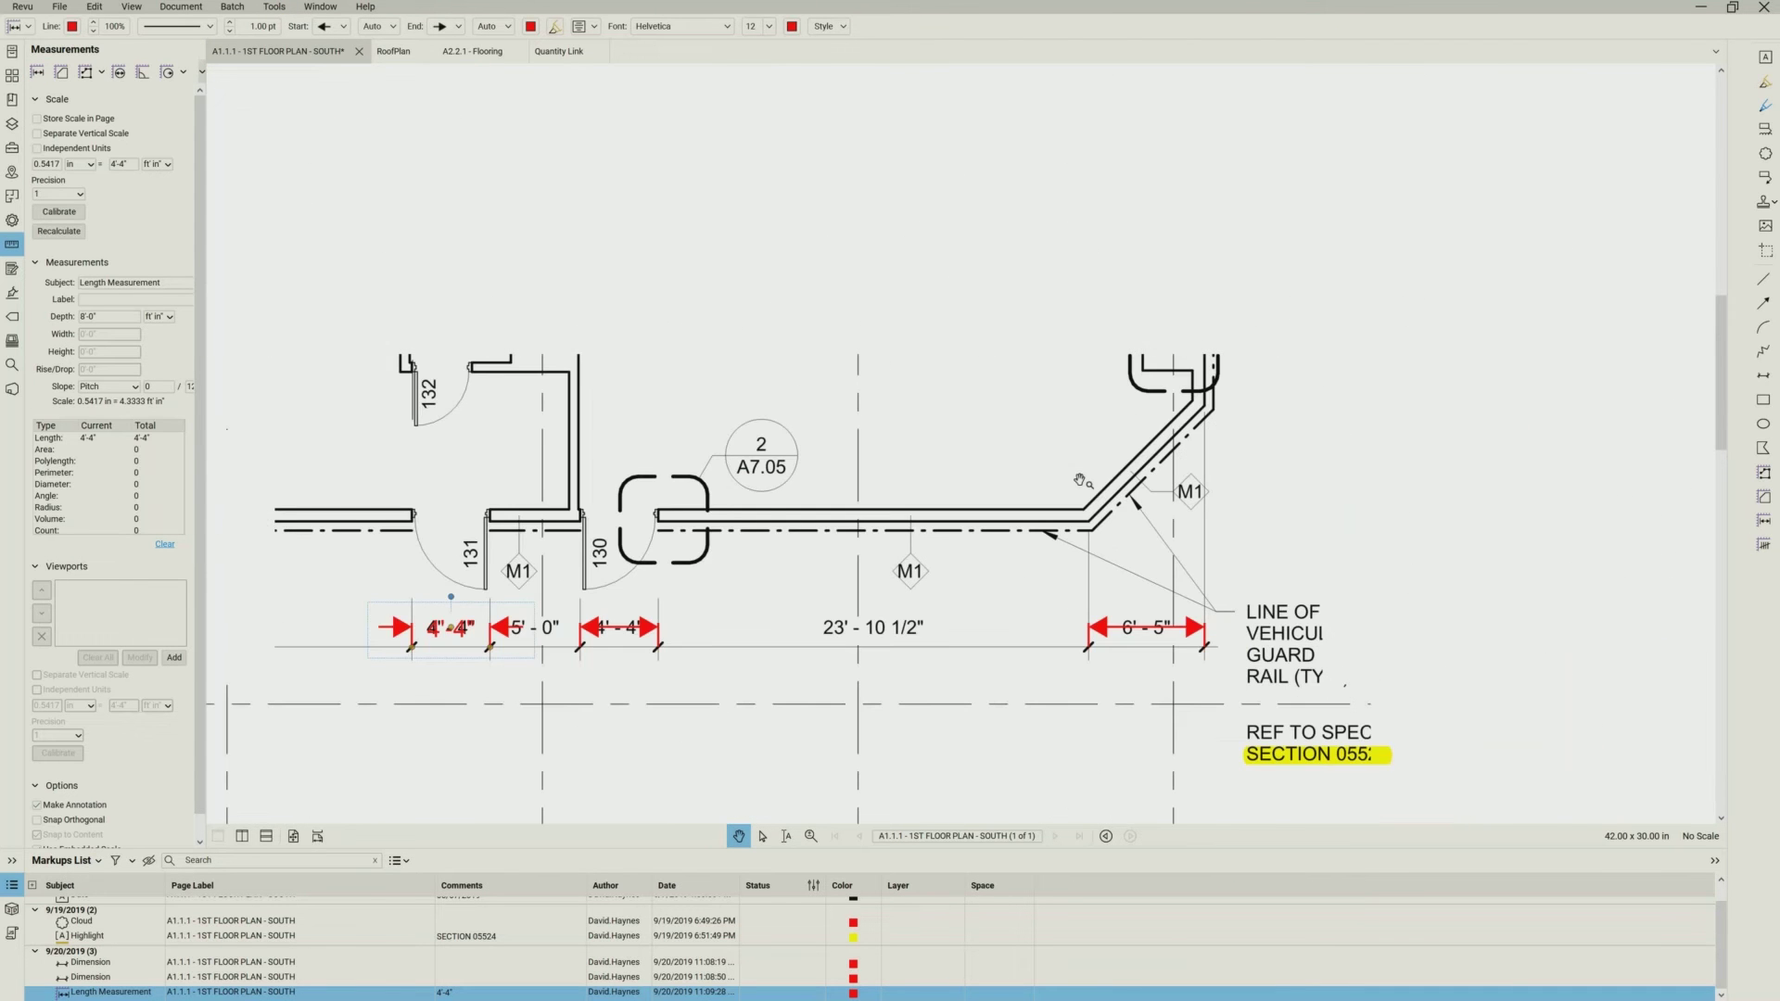
{"action": "scroll", "coordinate": [1079, 480], "scroll_direction": "down", "scroll_amount": 2}
{"action": "left_click_drag", "start_coordinate": [1208, 517], "coordinate": [525, 477]}
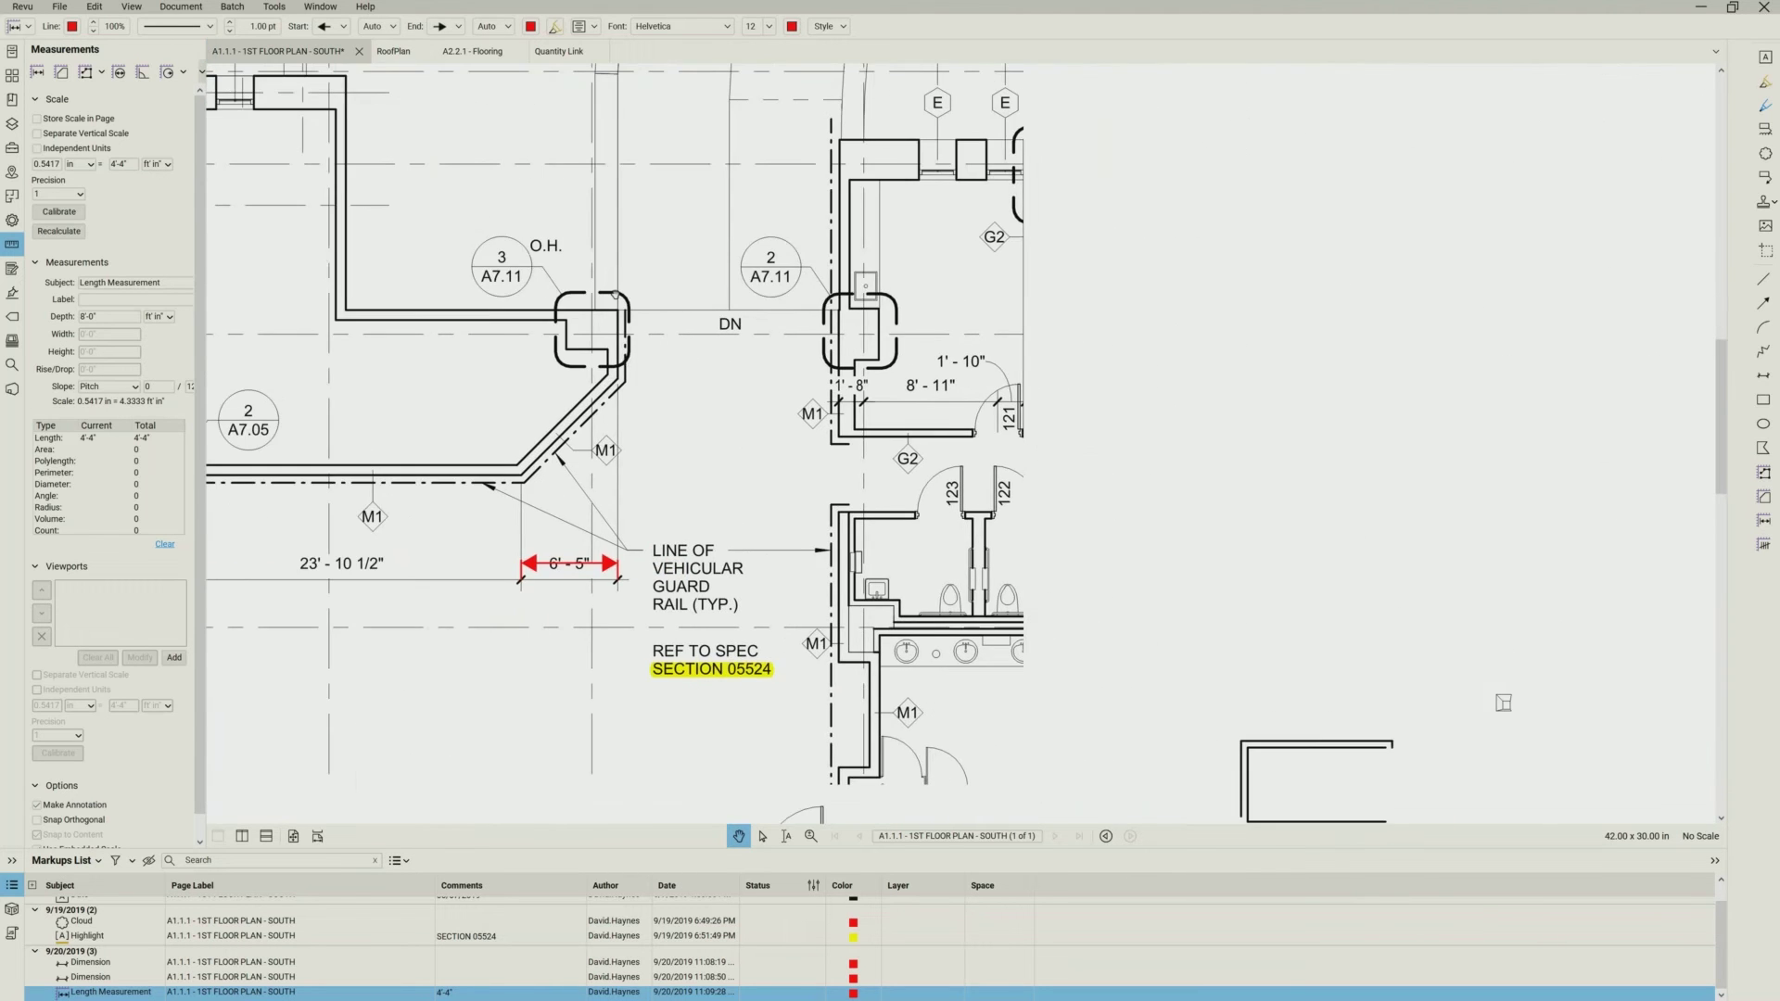
{"action": "left_click_drag", "start_coordinate": [614, 294], "coordinate": [473, 198]}
{"action": "left_click_drag", "start_coordinate": [610, 556], "coordinate": [609, 457]}
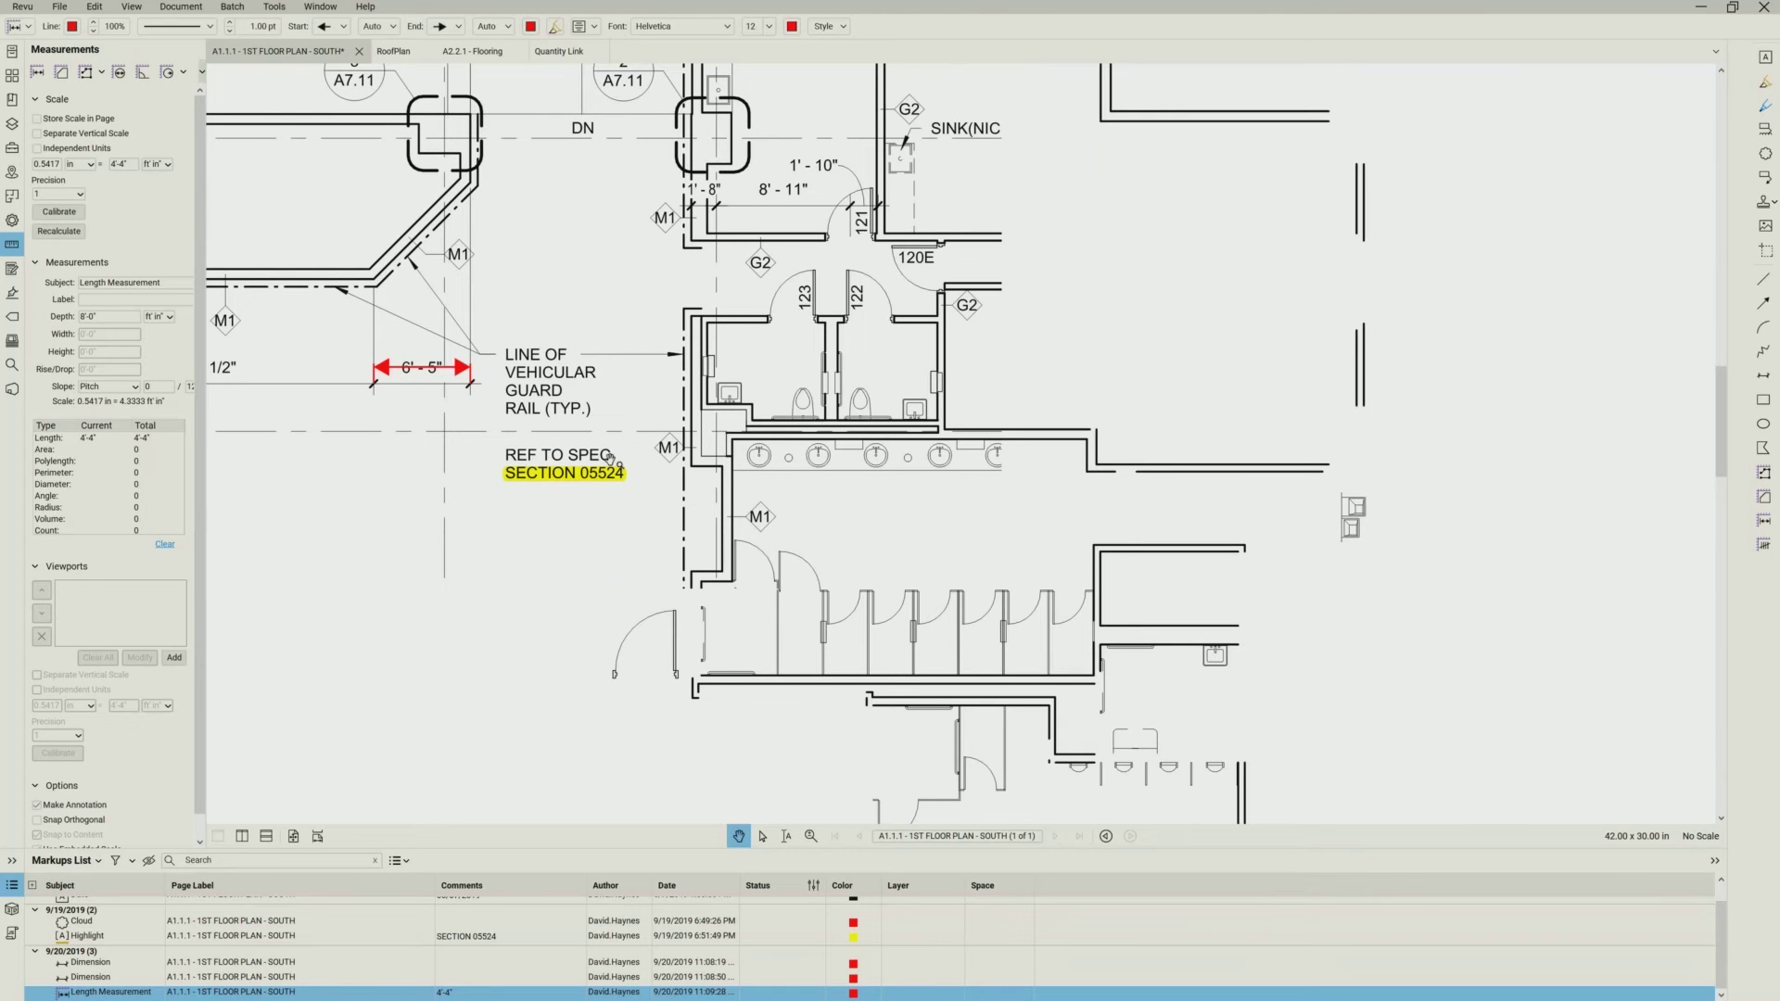
{"action": "scroll", "coordinate": [609, 458], "scroll_direction": "up", "scroll_amount": 2}
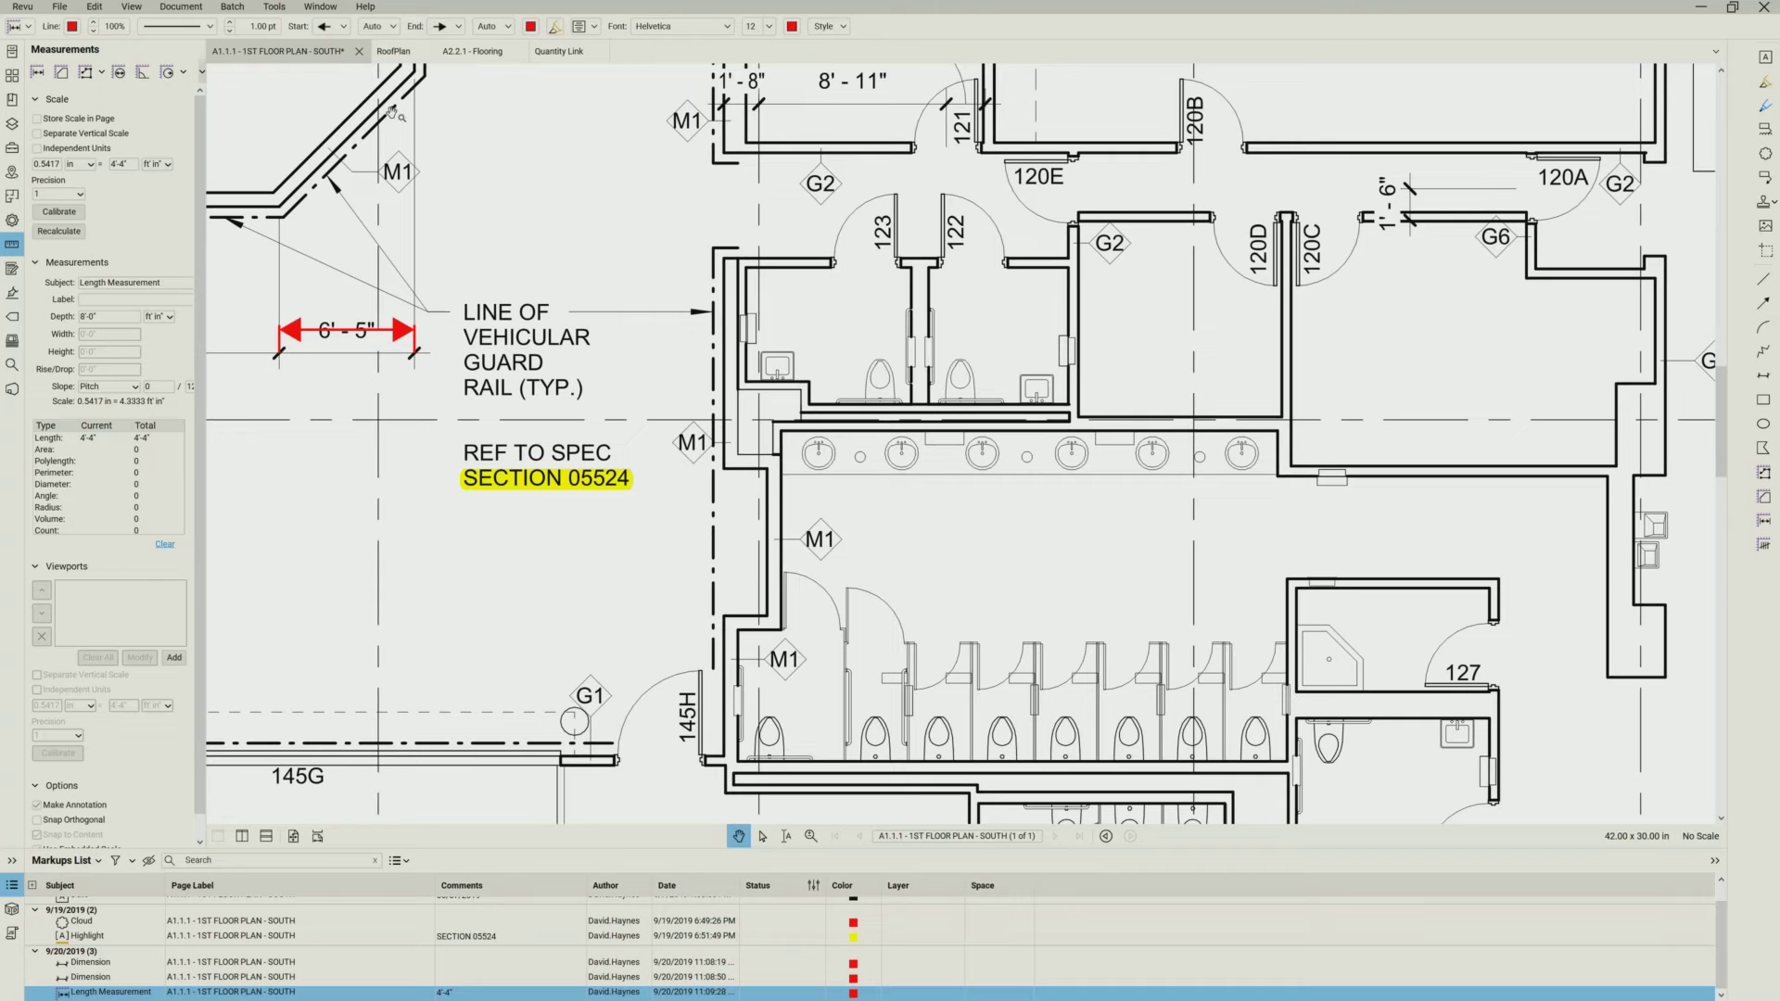
{"action": "left_click", "coordinate": [275, 6]}
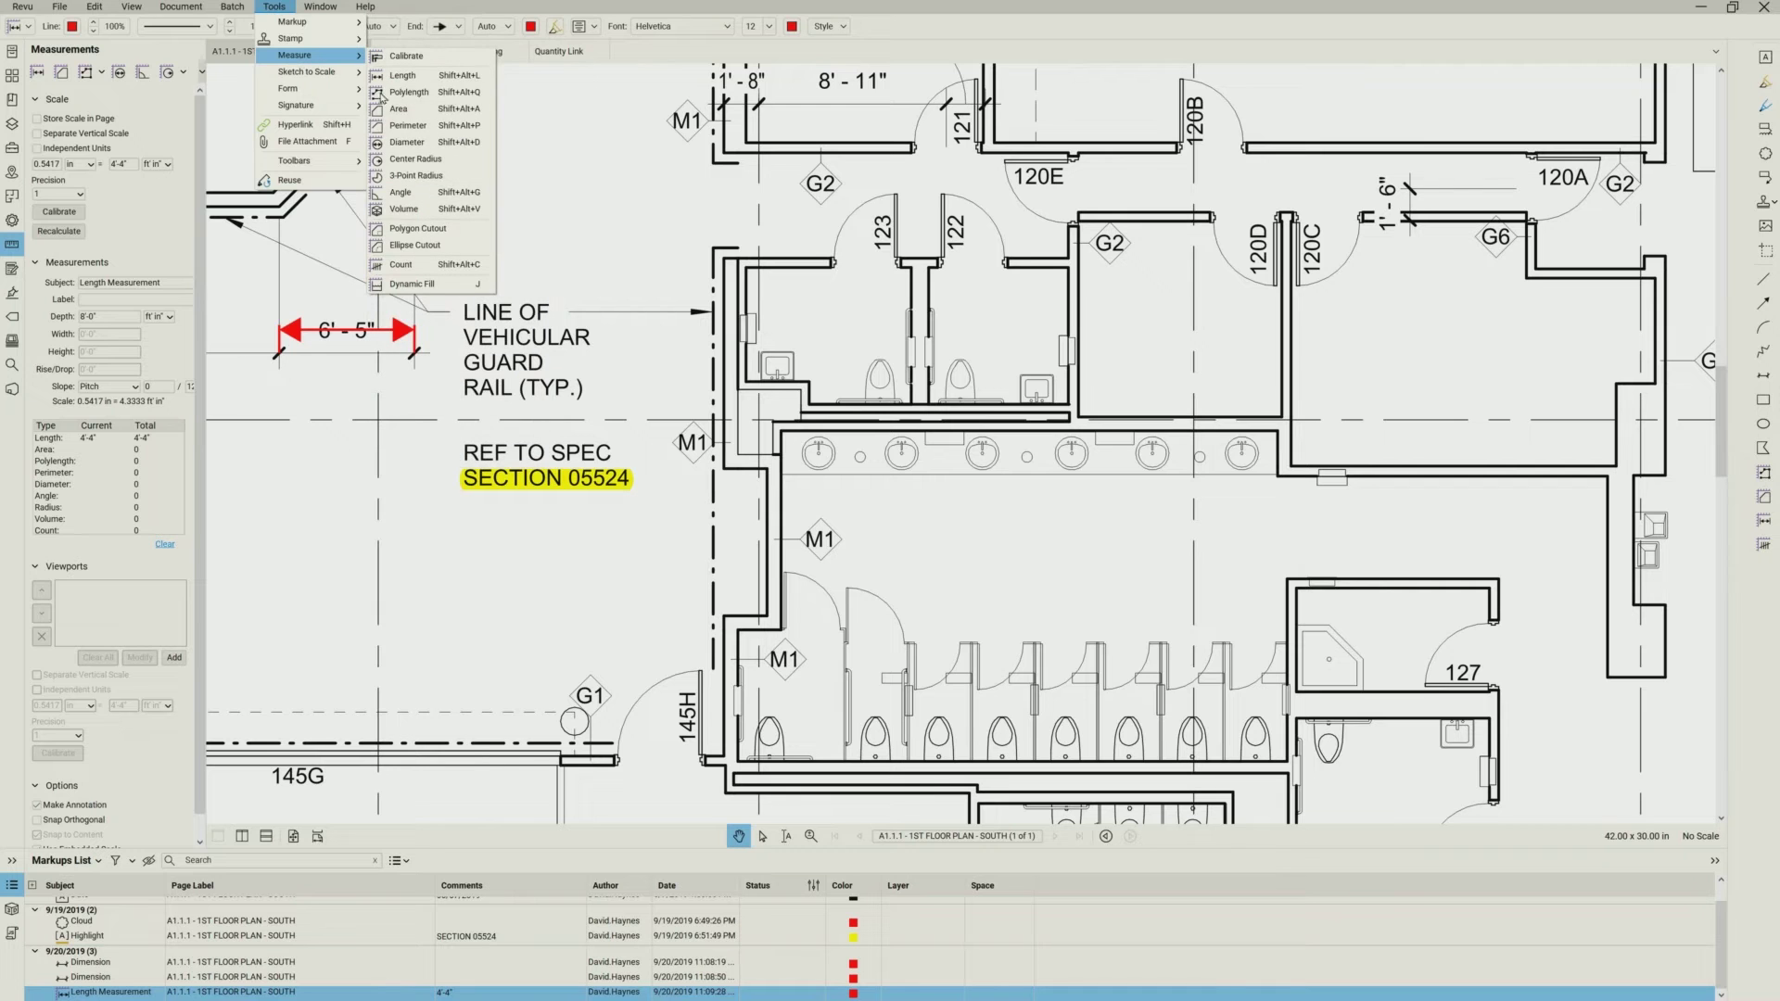
{"action": "left_click", "coordinate": [397, 109]}
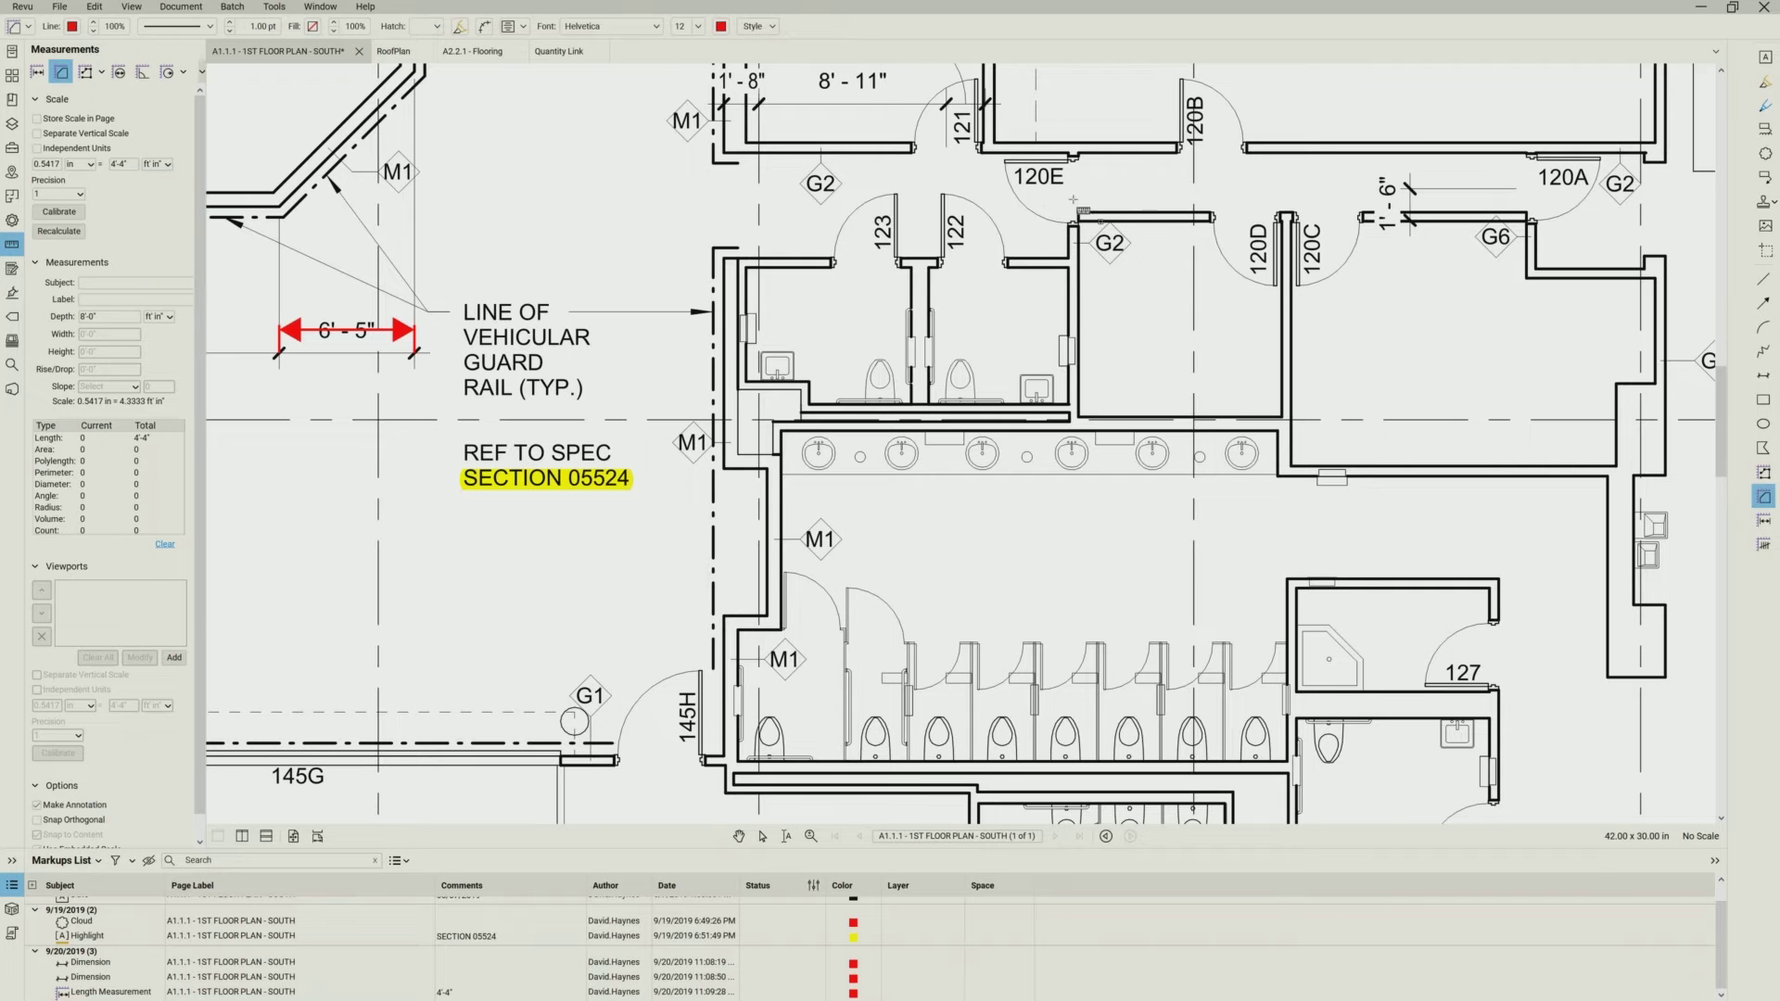
{"action": "left_click", "coordinate": [1078, 223]}
{"action": "left_click", "coordinate": [1284, 222]}
{"action": "left_click", "coordinate": [1282, 416]}
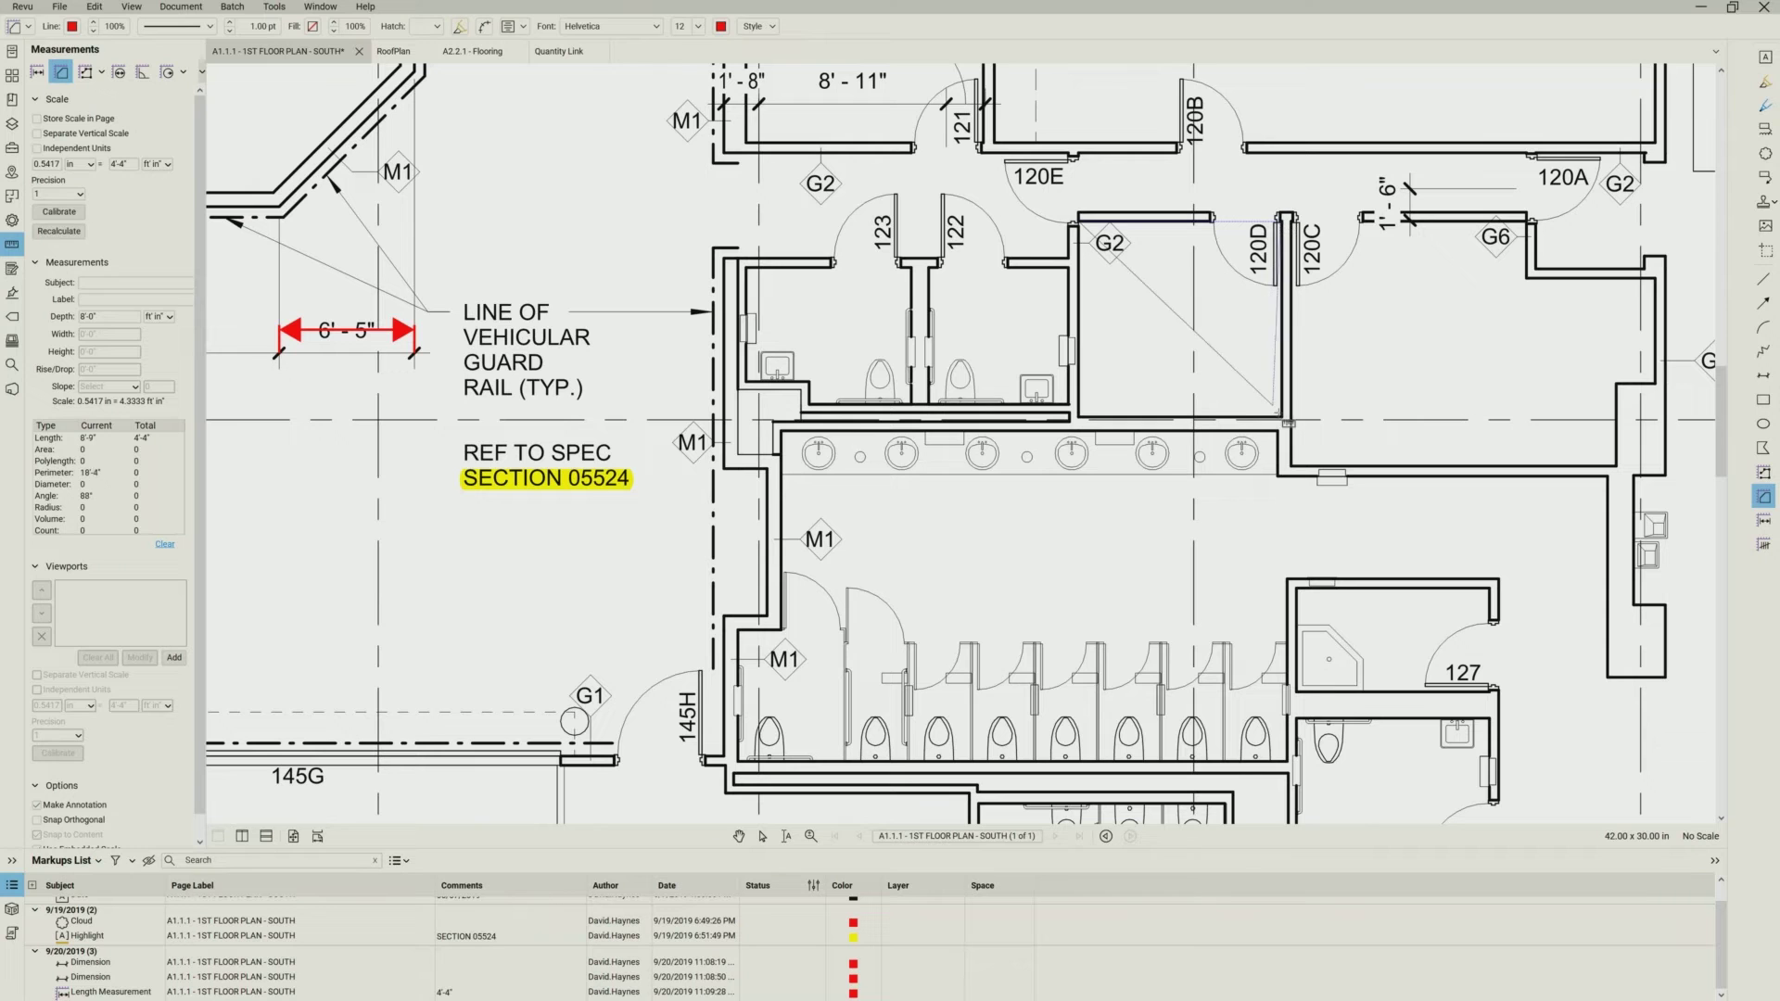
{"action": "left_click", "coordinate": [1079, 416]}
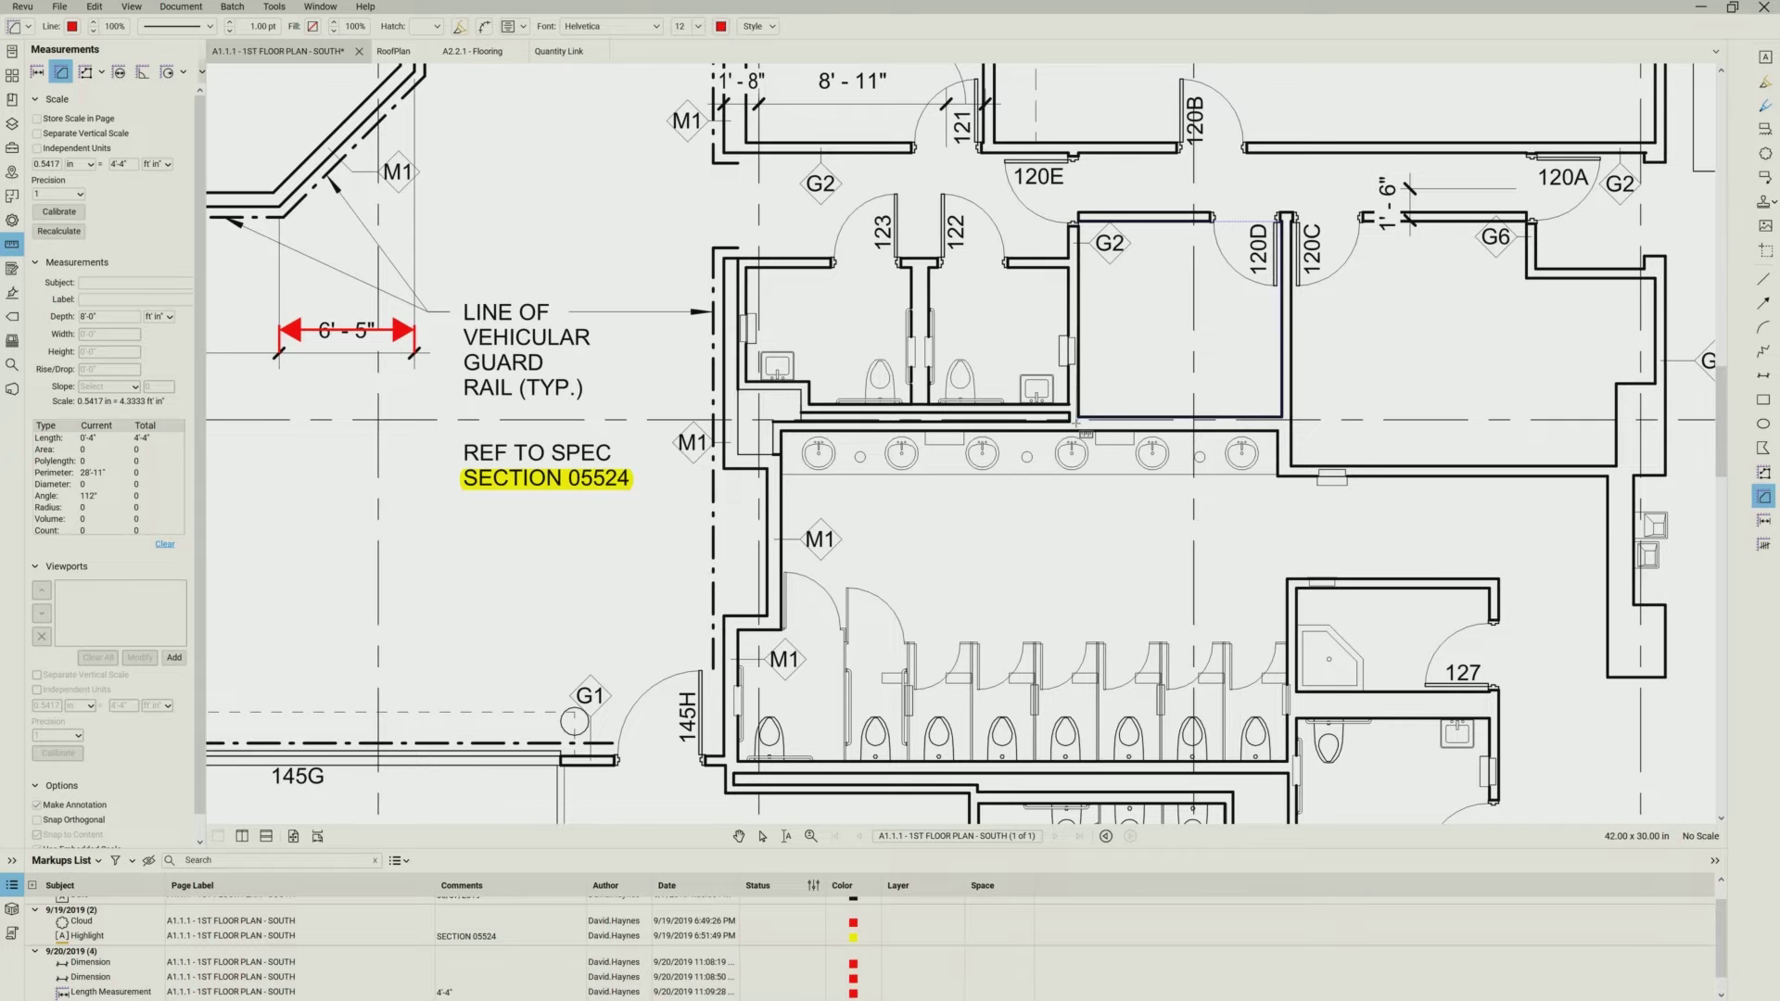
{"action": "double_click", "coordinate": [1078, 422]}
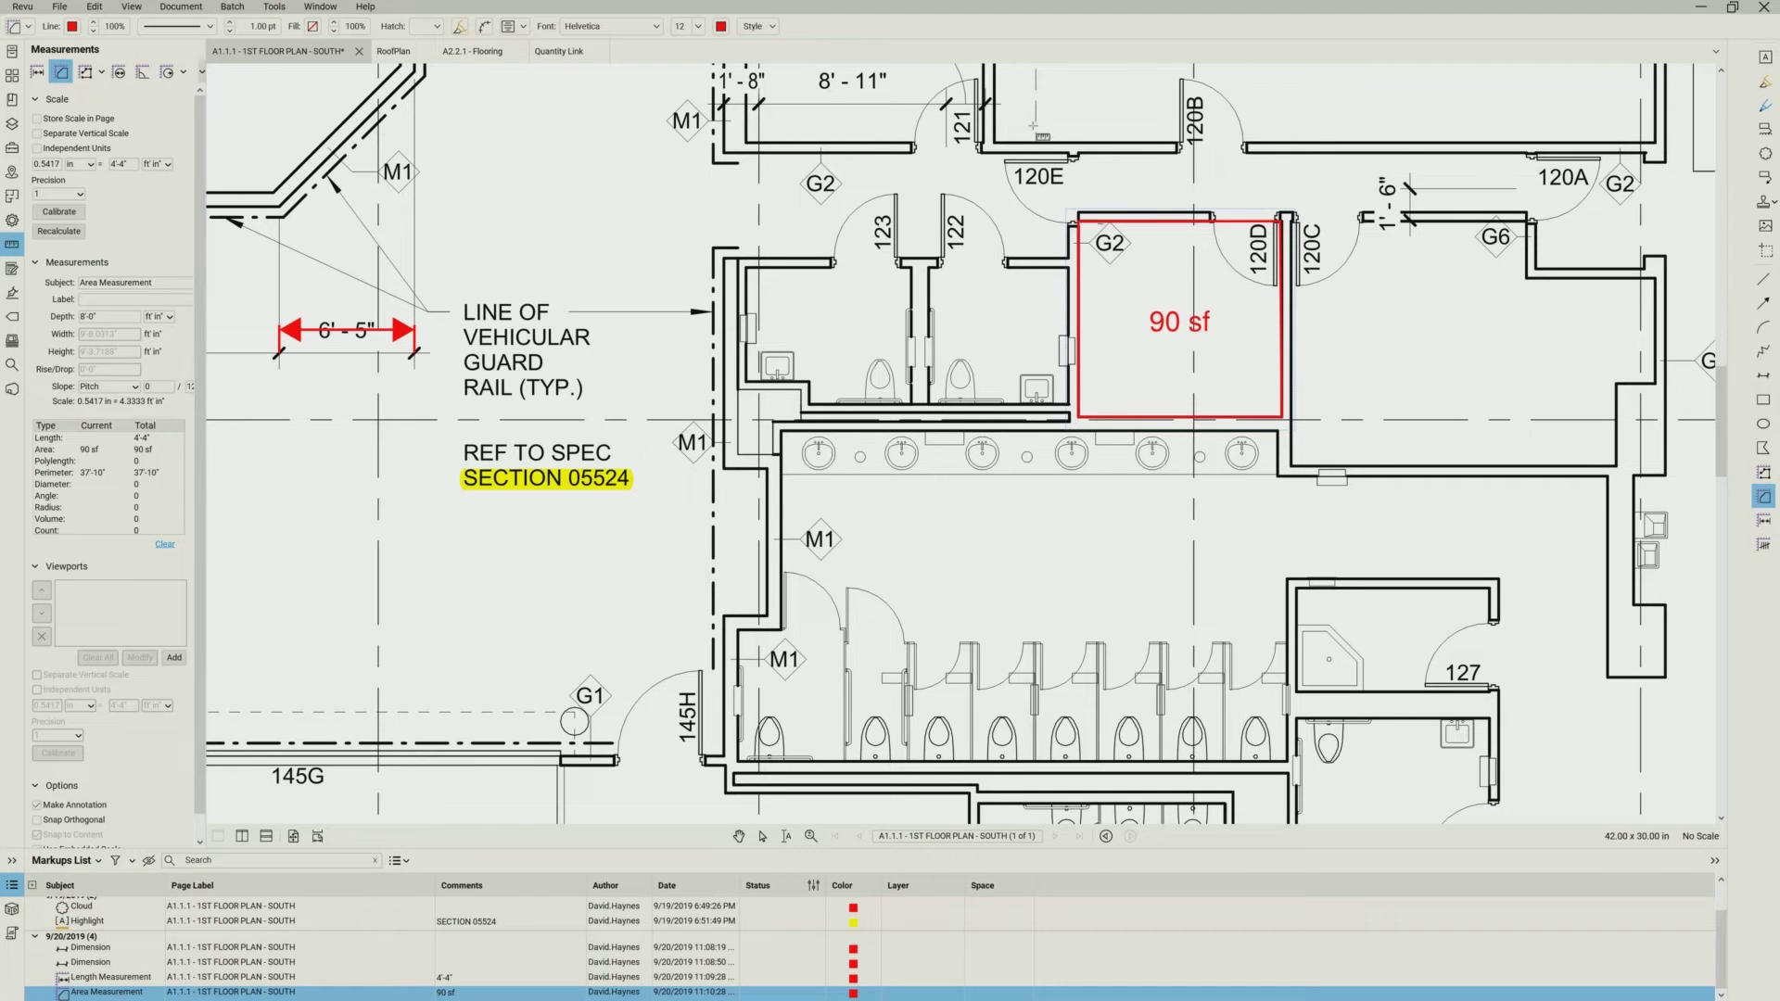
- Shift the area measurement's corner near the G2 tag inward and return it to the wall corner
{"action": "scroll", "coordinate": [1082, 217], "scroll_direction": "up", "scroll_amount": 5}
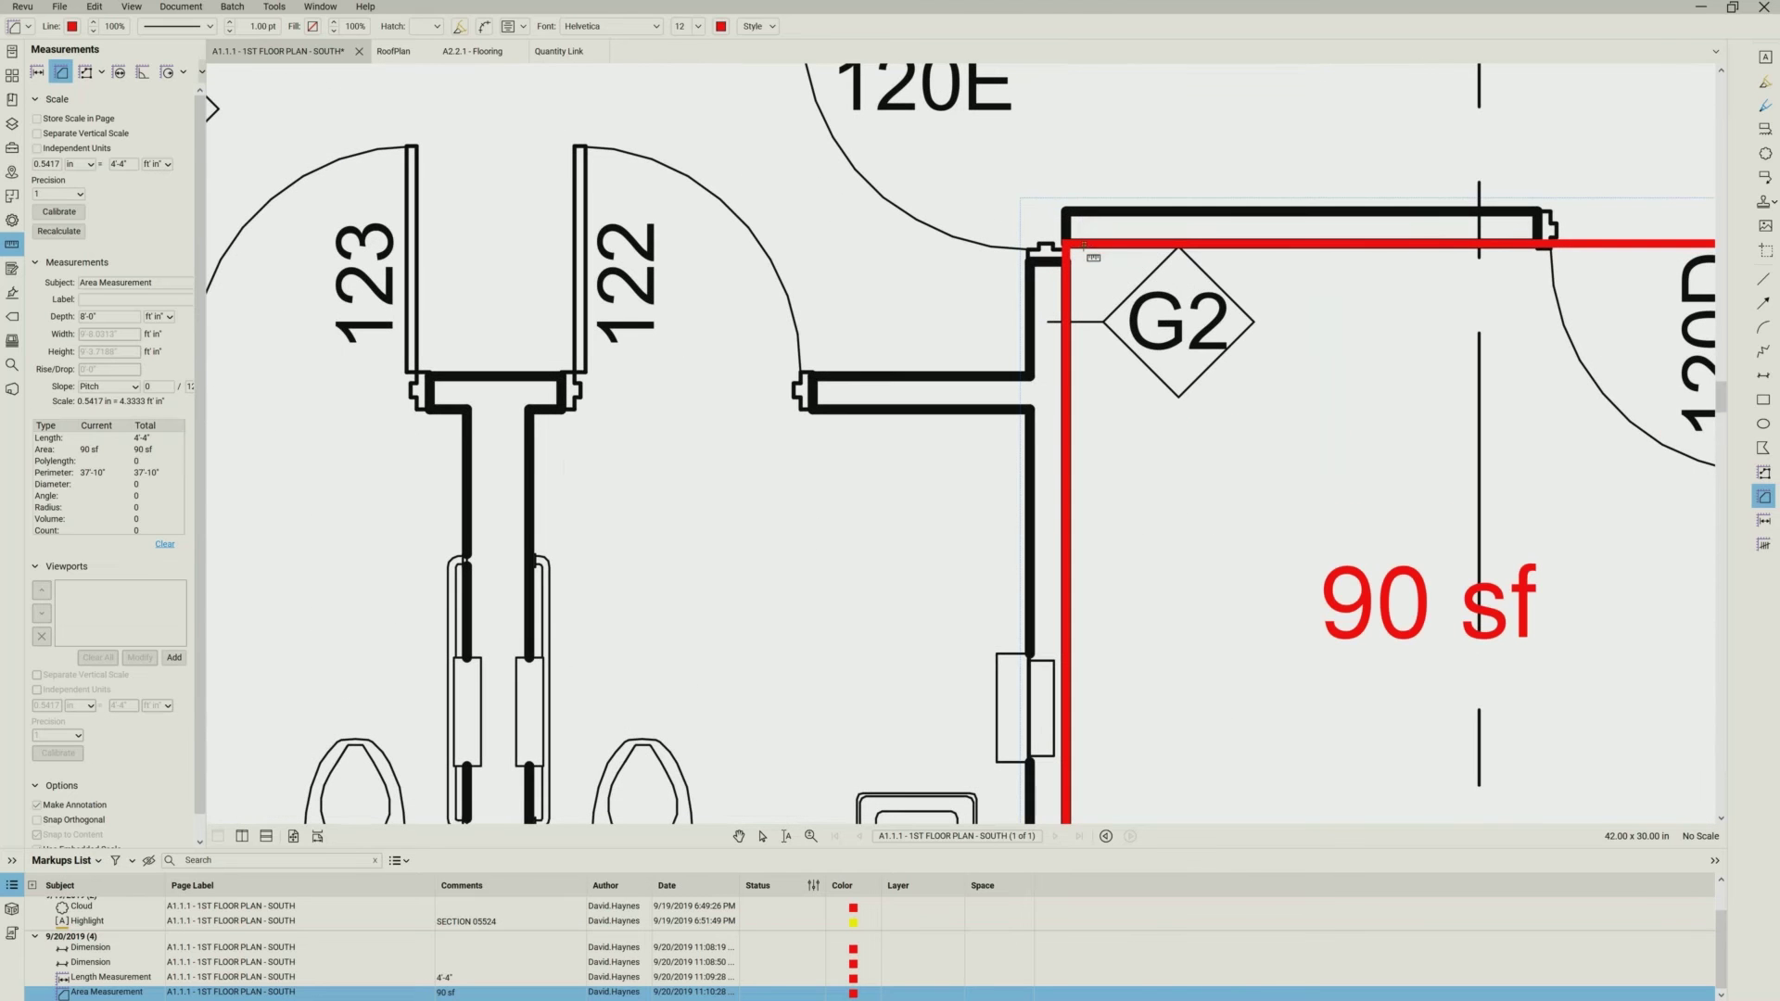
{"action": "left_click", "coordinate": [762, 836]}
{"action": "left_click", "coordinate": [1082, 264]}
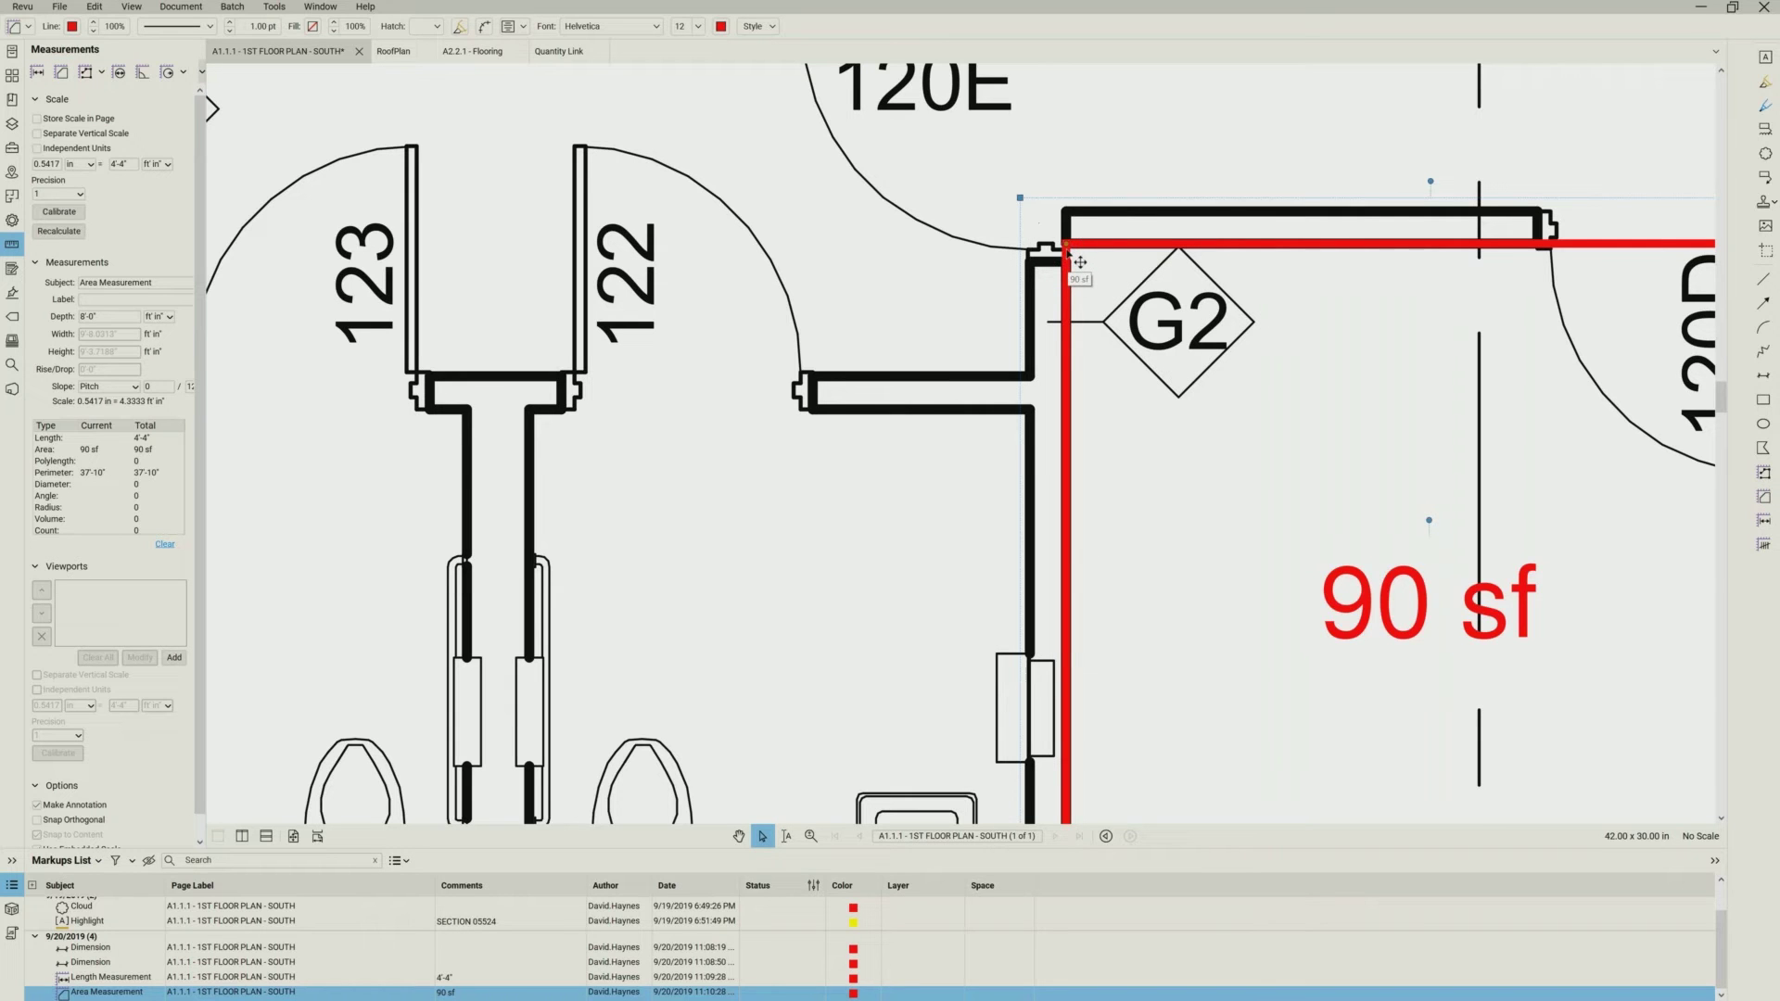
{"action": "left_click_drag", "start_coordinate": [1073, 249], "coordinate": [1111, 245]}
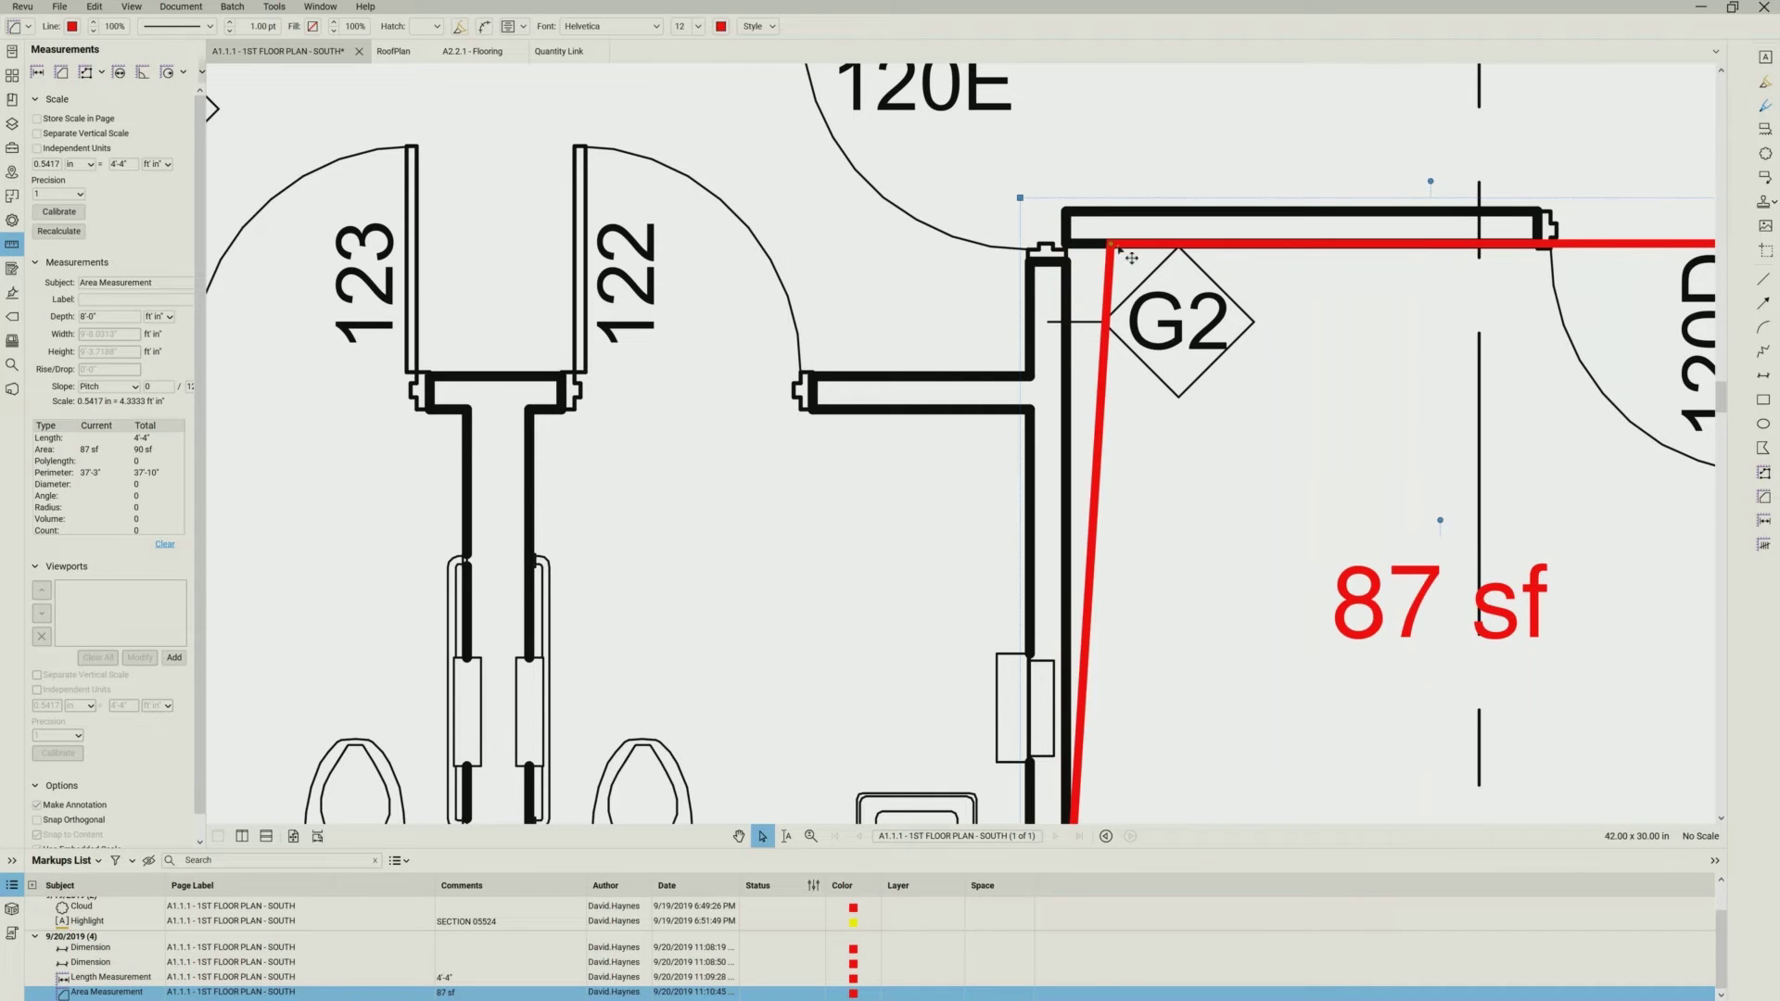
{"action": "left_click_drag", "start_coordinate": [1090, 250], "coordinate": [1066, 247]}
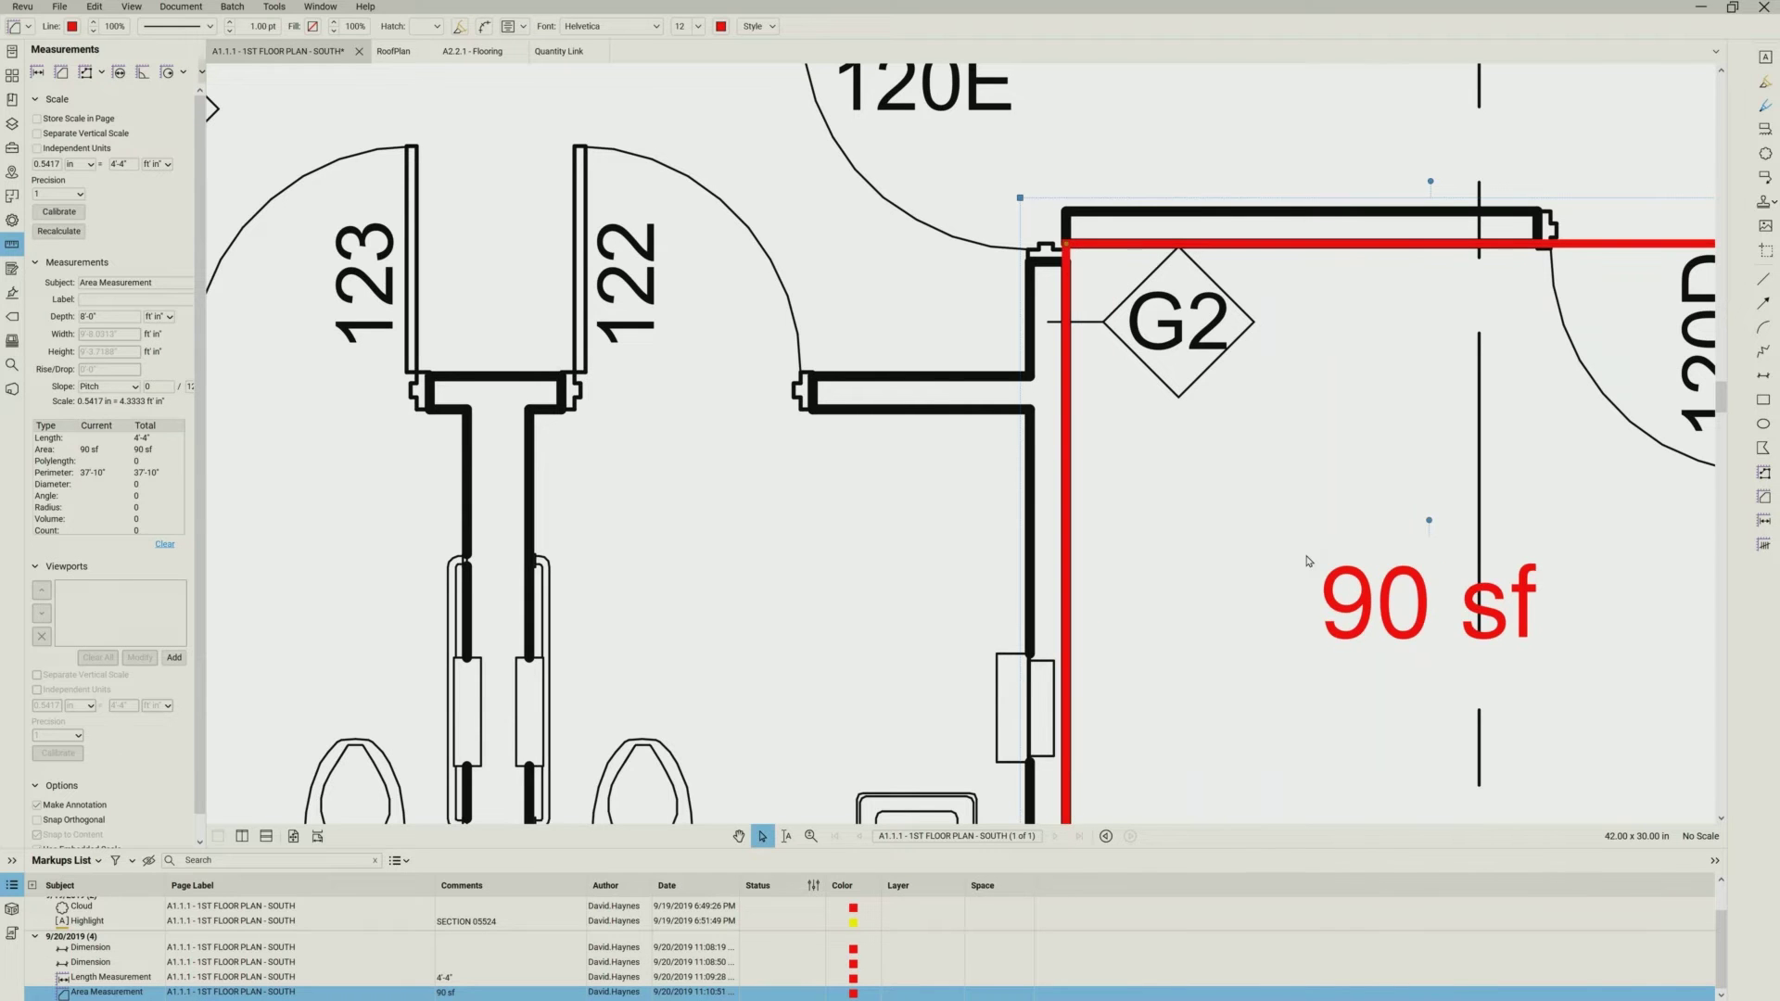
- Start a Perimeter measurement and set its caption to show wall area instead of length
{"action": "scroll", "coordinate": [1307, 561], "scroll_direction": "down", "scroll_amount": 1}
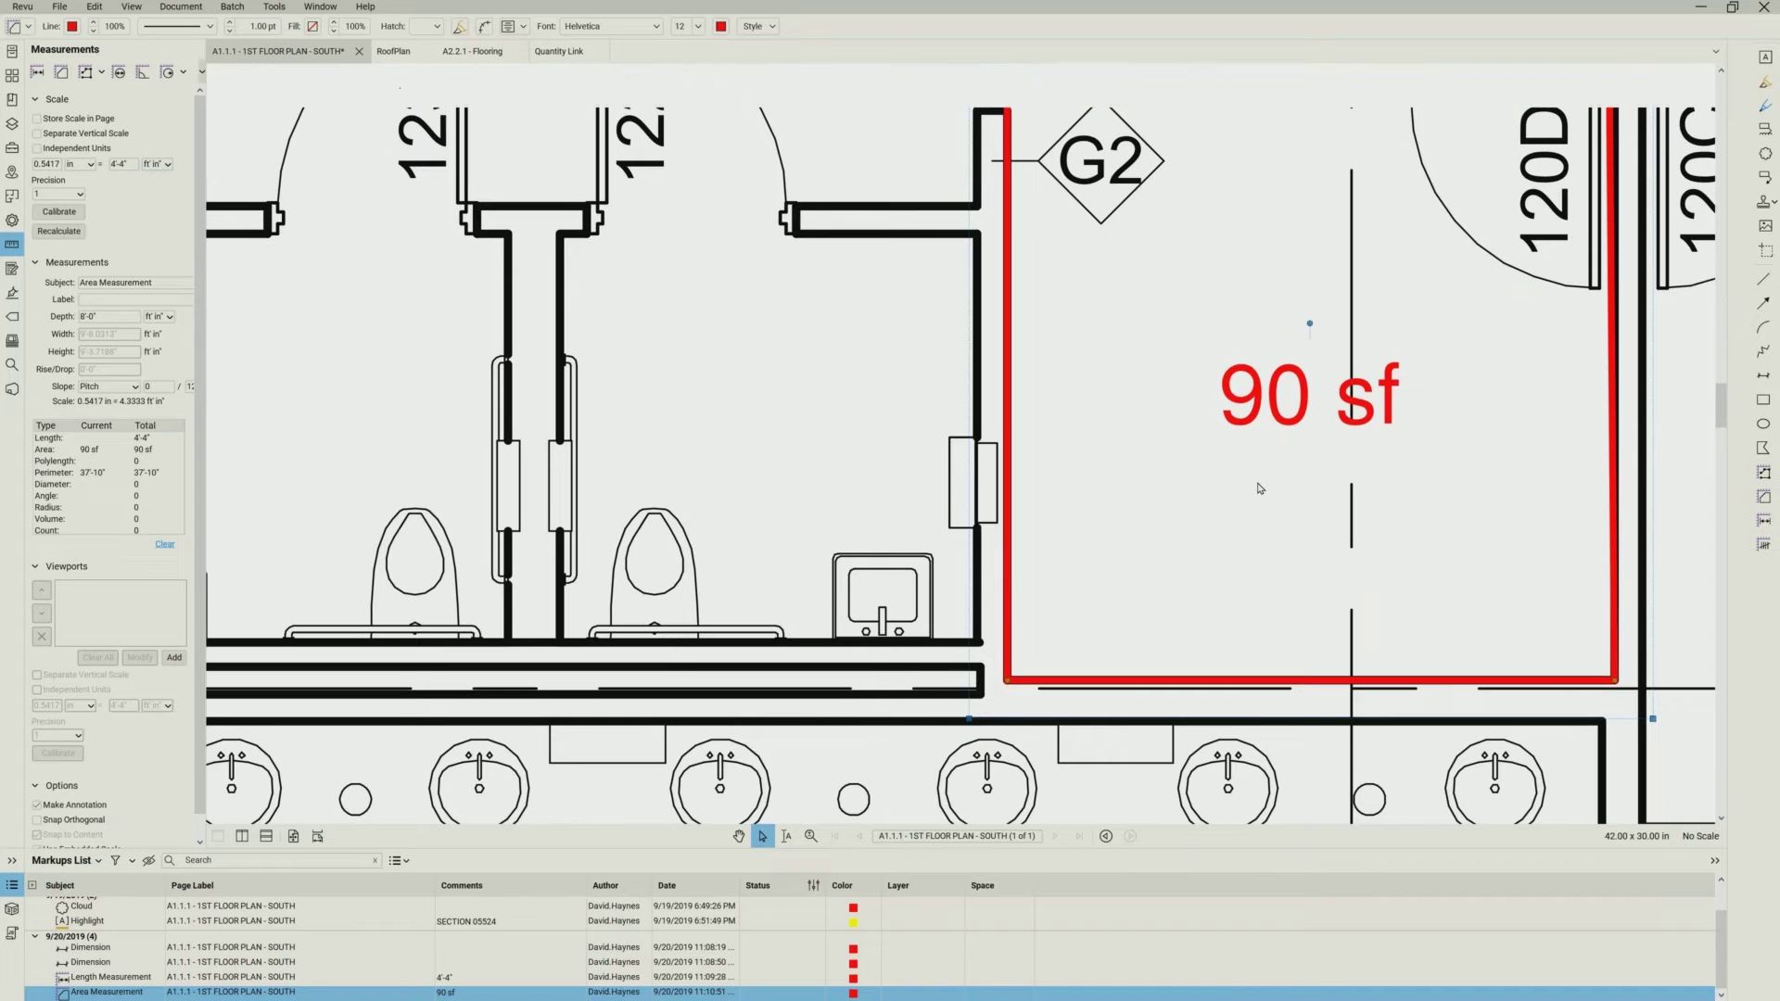
{"action": "scroll", "coordinate": [1259, 489], "scroll_direction": "down", "scroll_amount": 1}
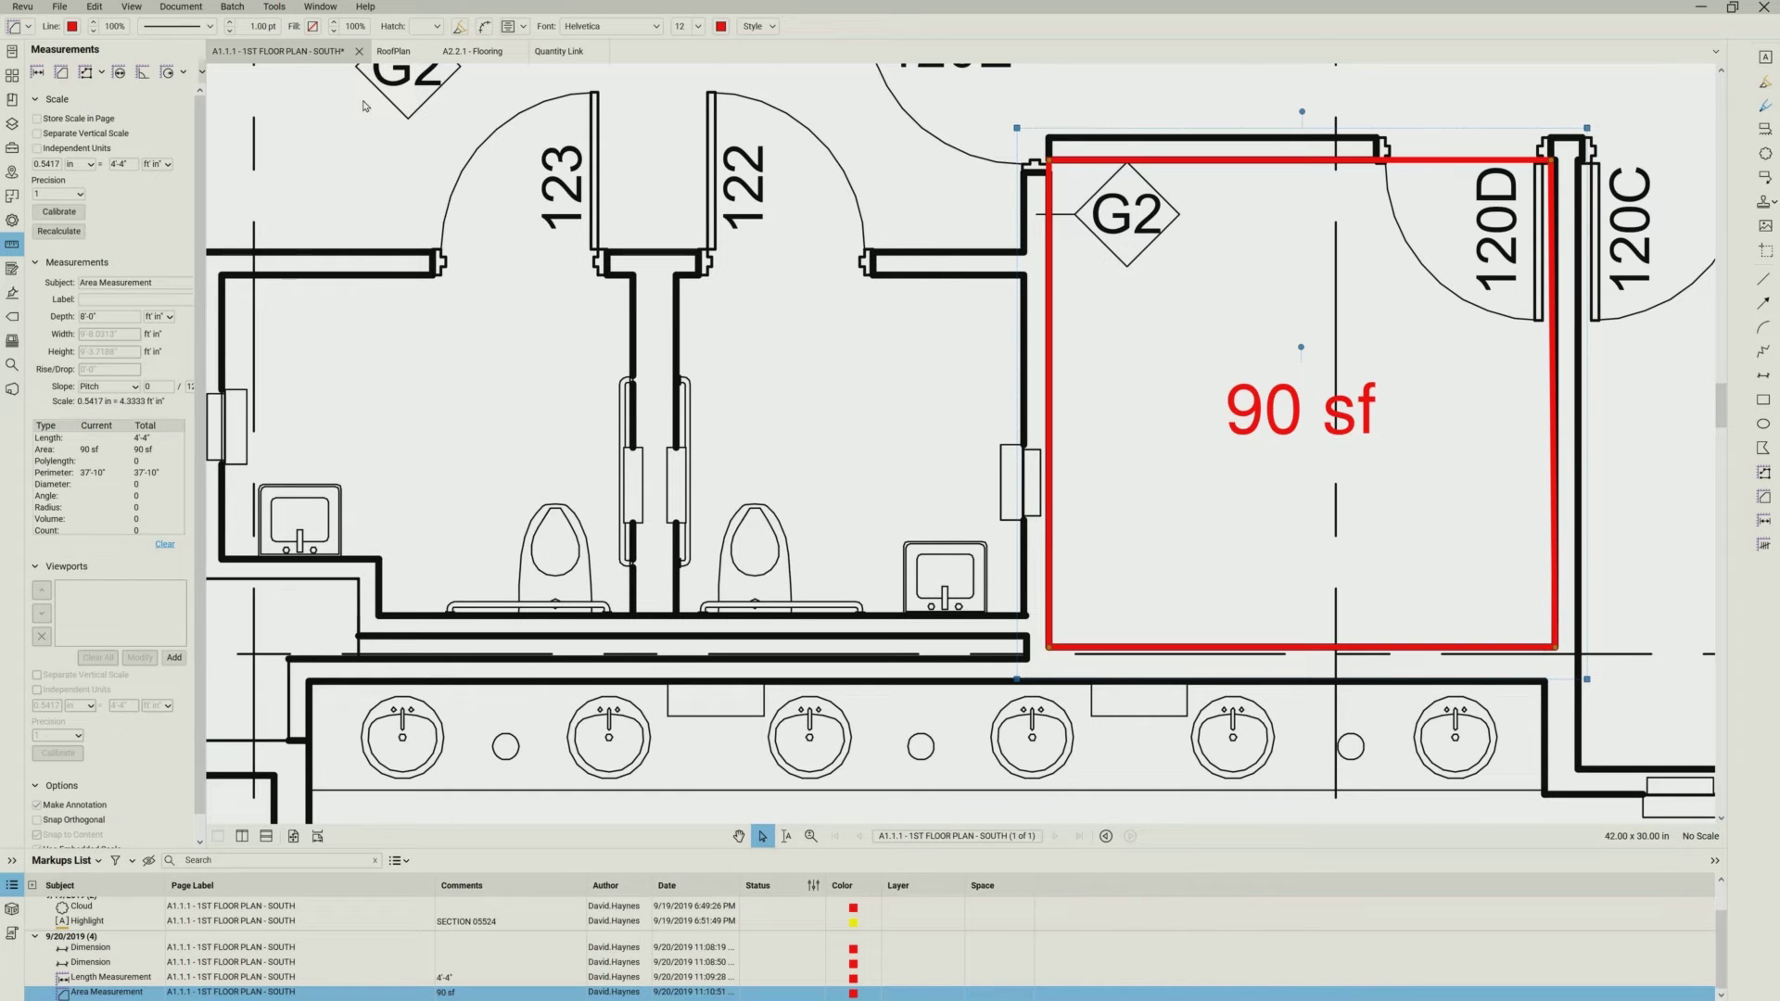
{"action": "left_click", "coordinate": [281, 11]}
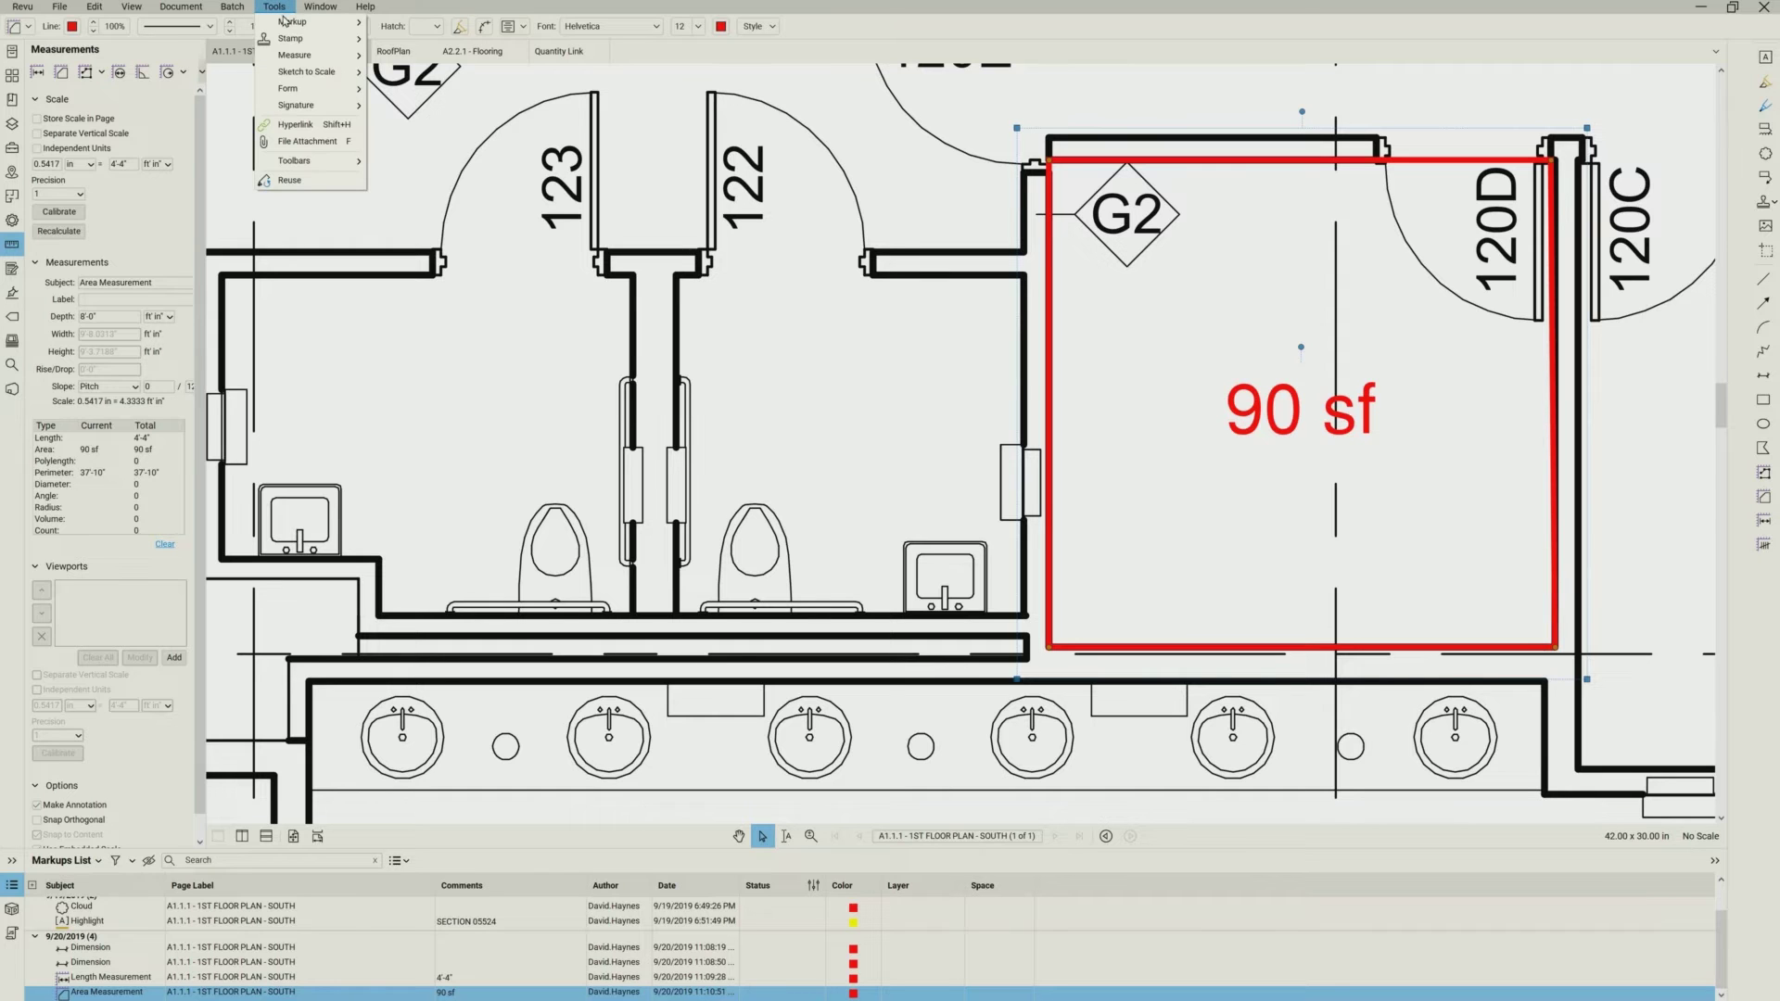
{"action": "mouse_move", "coordinate": [294, 61]}
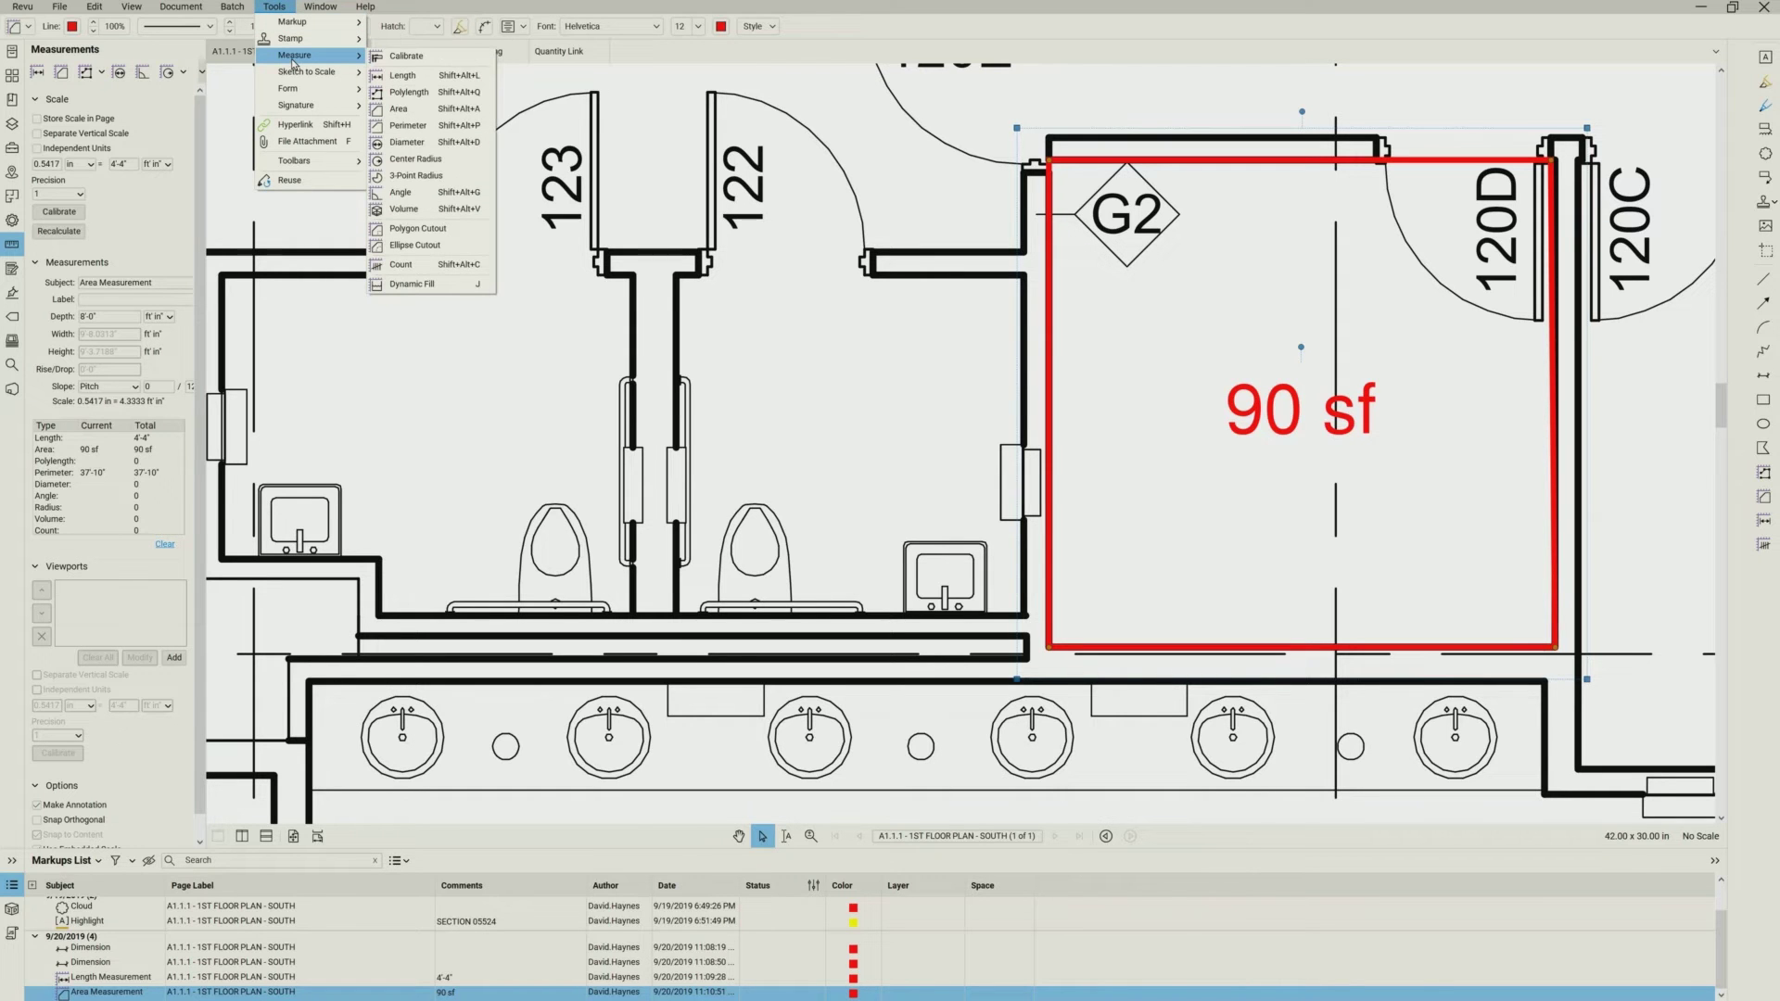
{"action": "left_click", "coordinate": [403, 128]}
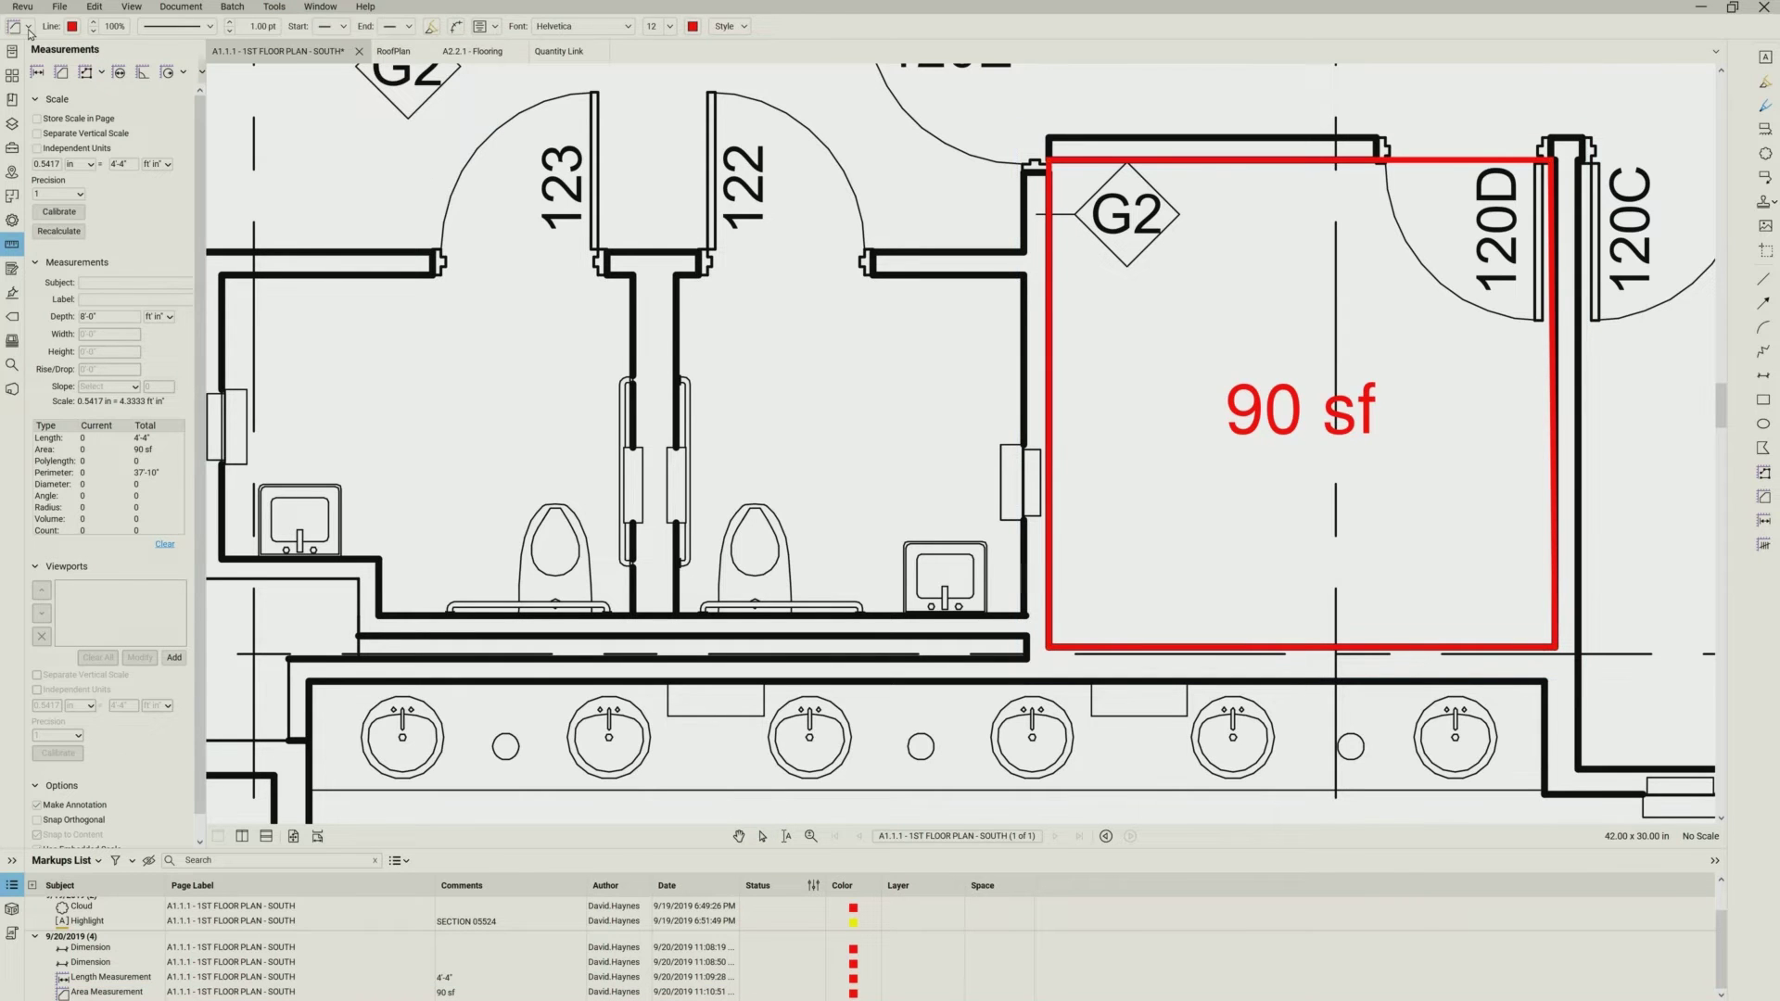
{"action": "left_click", "coordinate": [498, 28]}
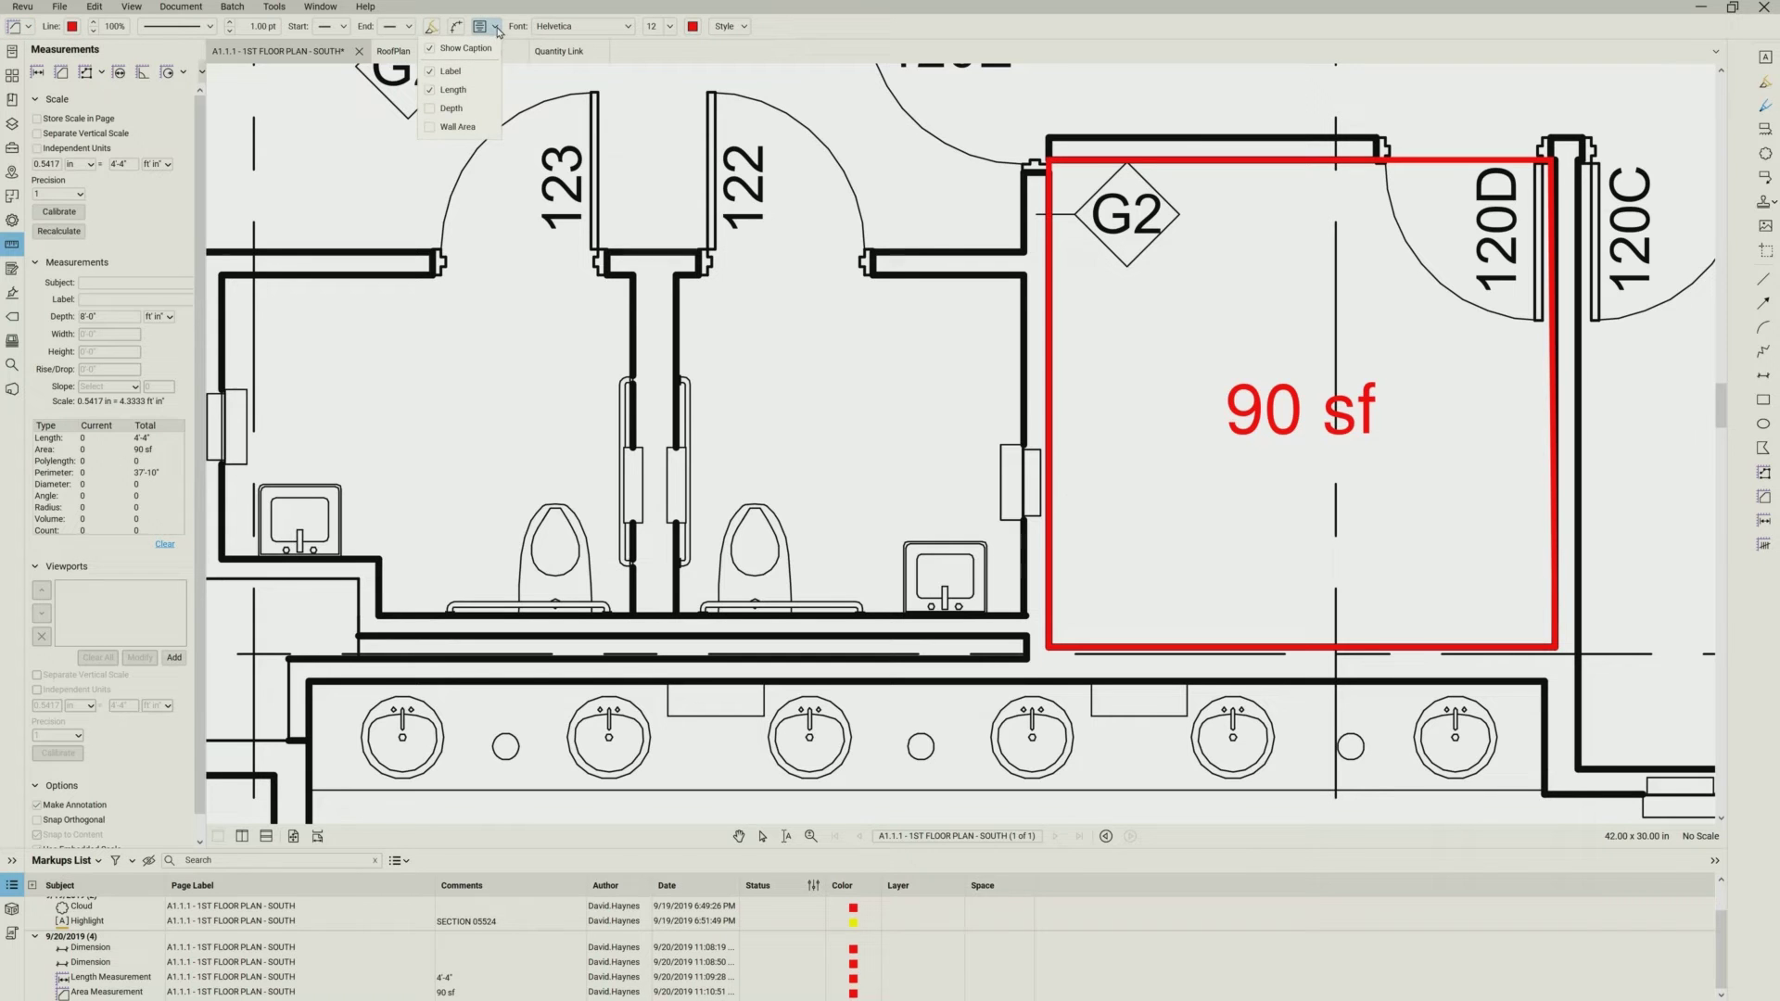
{"action": "left_click", "coordinate": [430, 127]}
{"action": "left_click", "coordinate": [429, 90]}
- Trace the perimeter measurement along the top, right and bottom inside walls of the restroom at door 122 and finish it
{"action": "left_click", "coordinate": [705, 313]}
{"action": "left_click", "coordinate": [676, 276]}
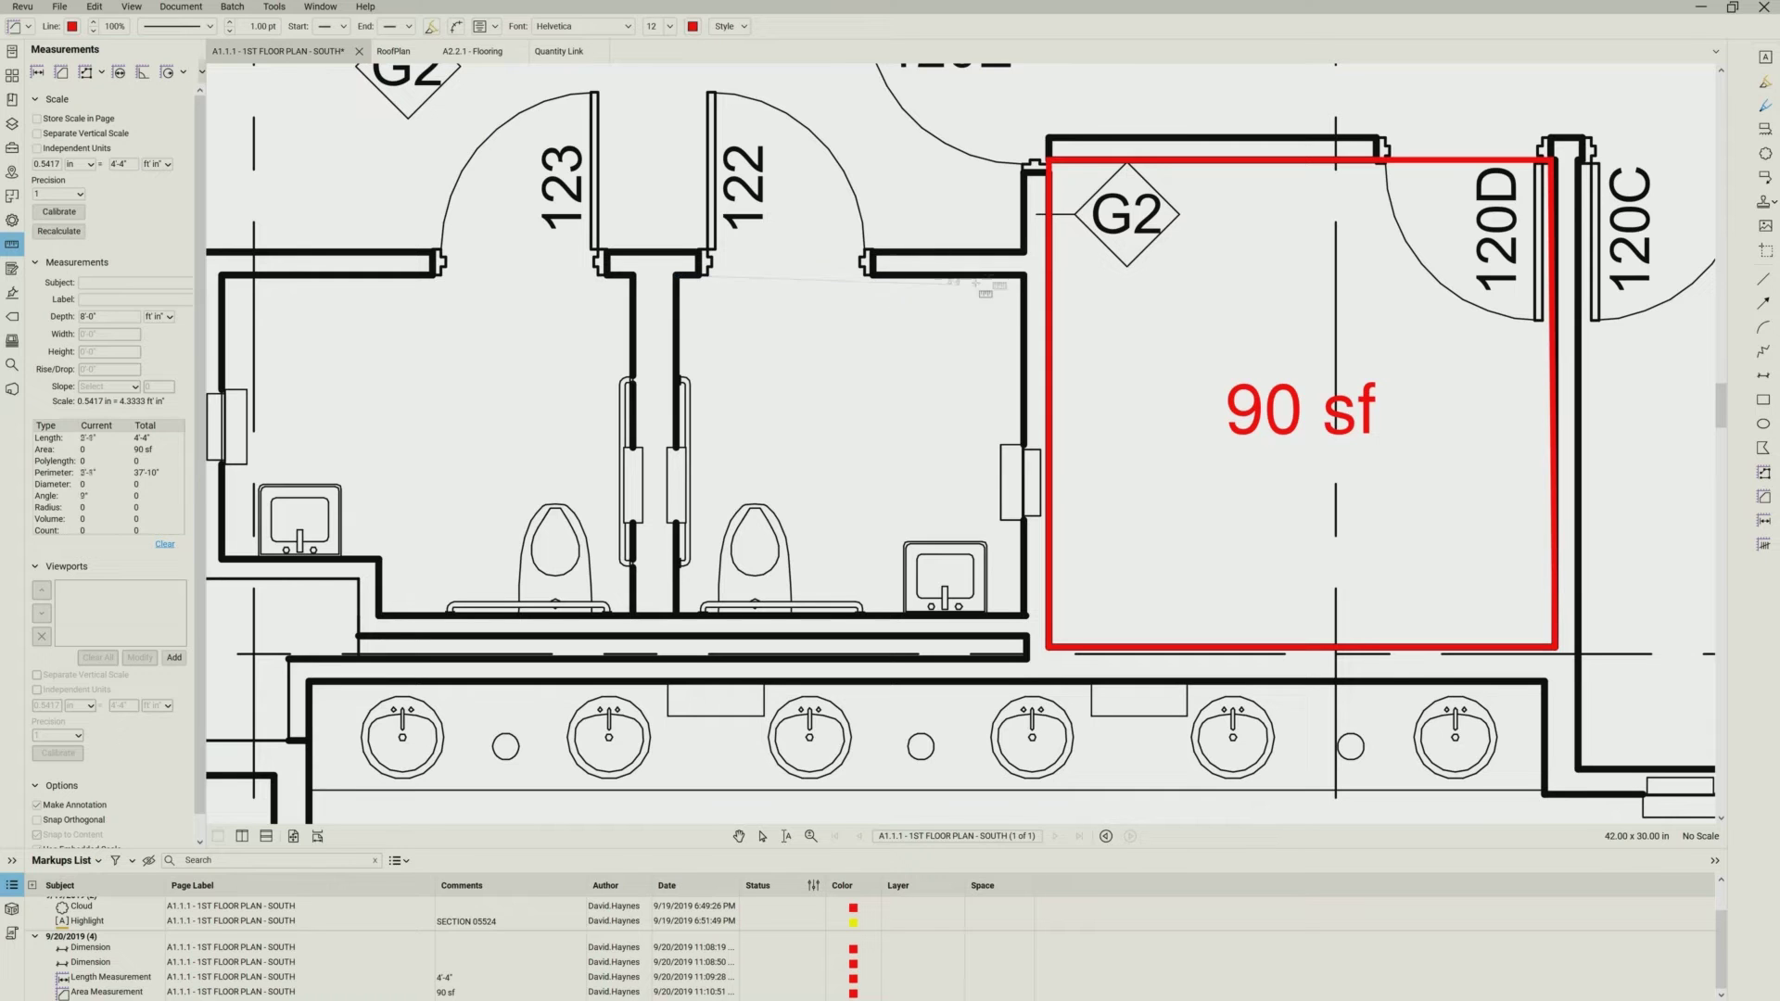
{"action": "left_click", "coordinate": [1024, 274]}
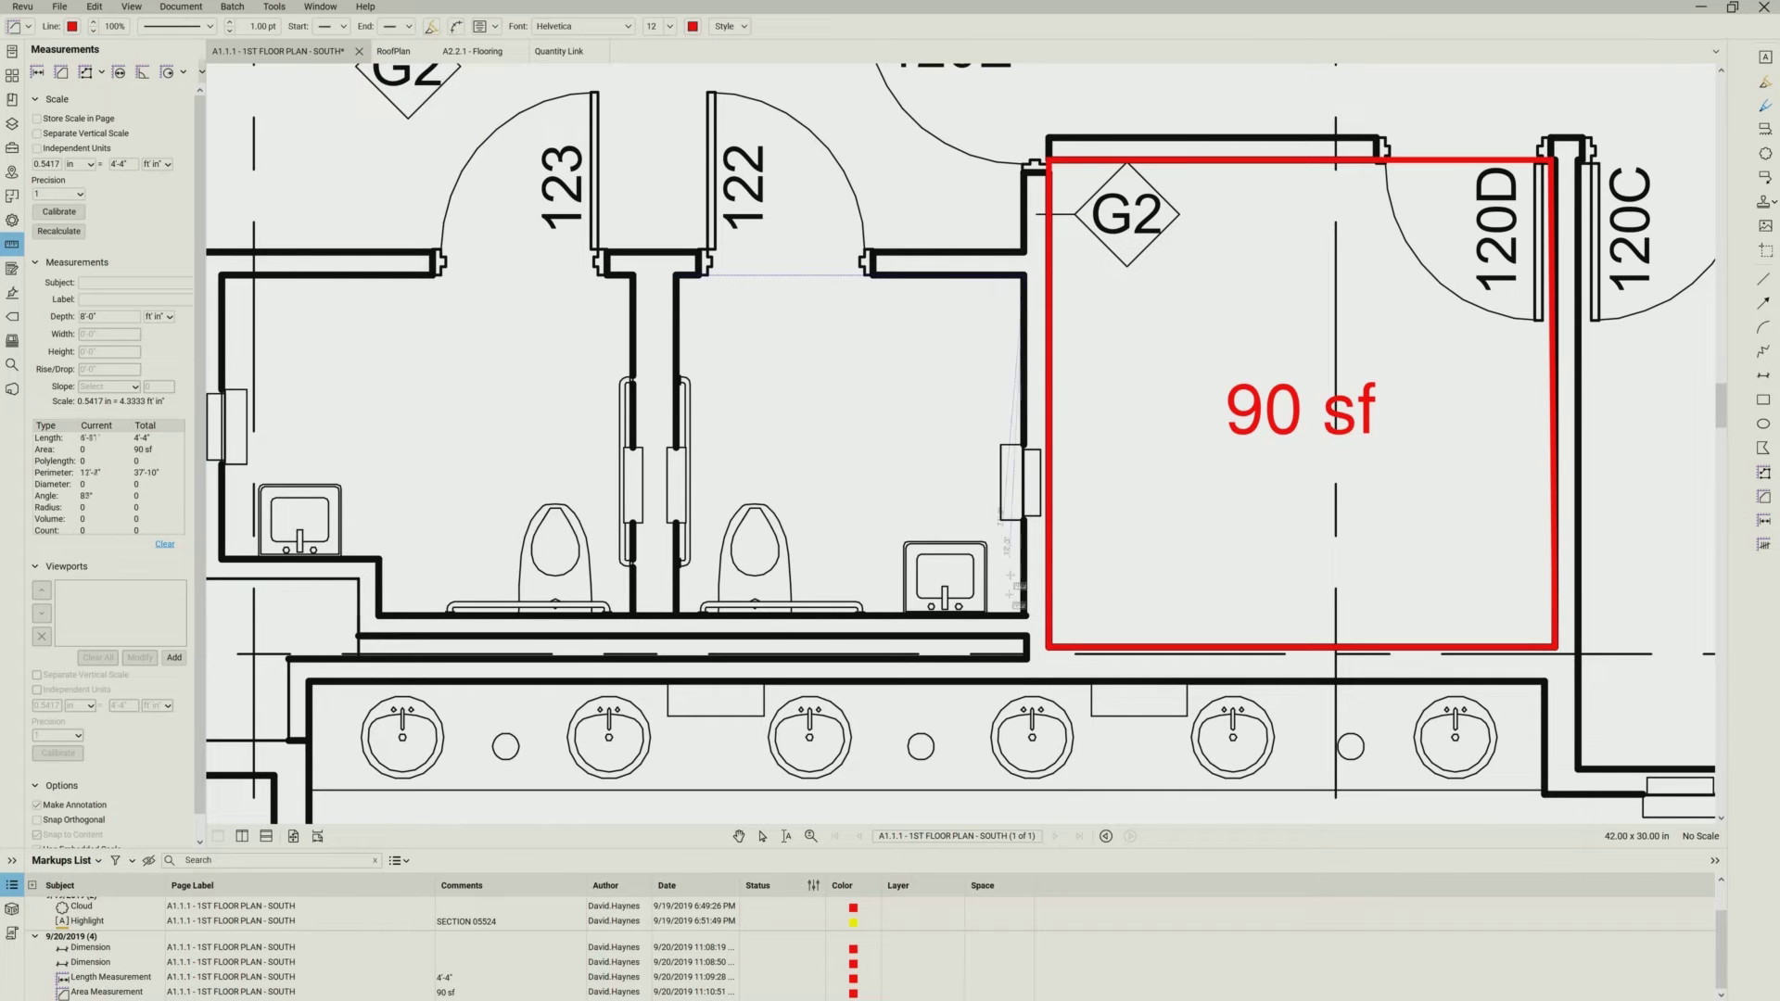
{"action": "left_click", "coordinate": [1024, 615]}
{"action": "double_click", "coordinate": [677, 615]}
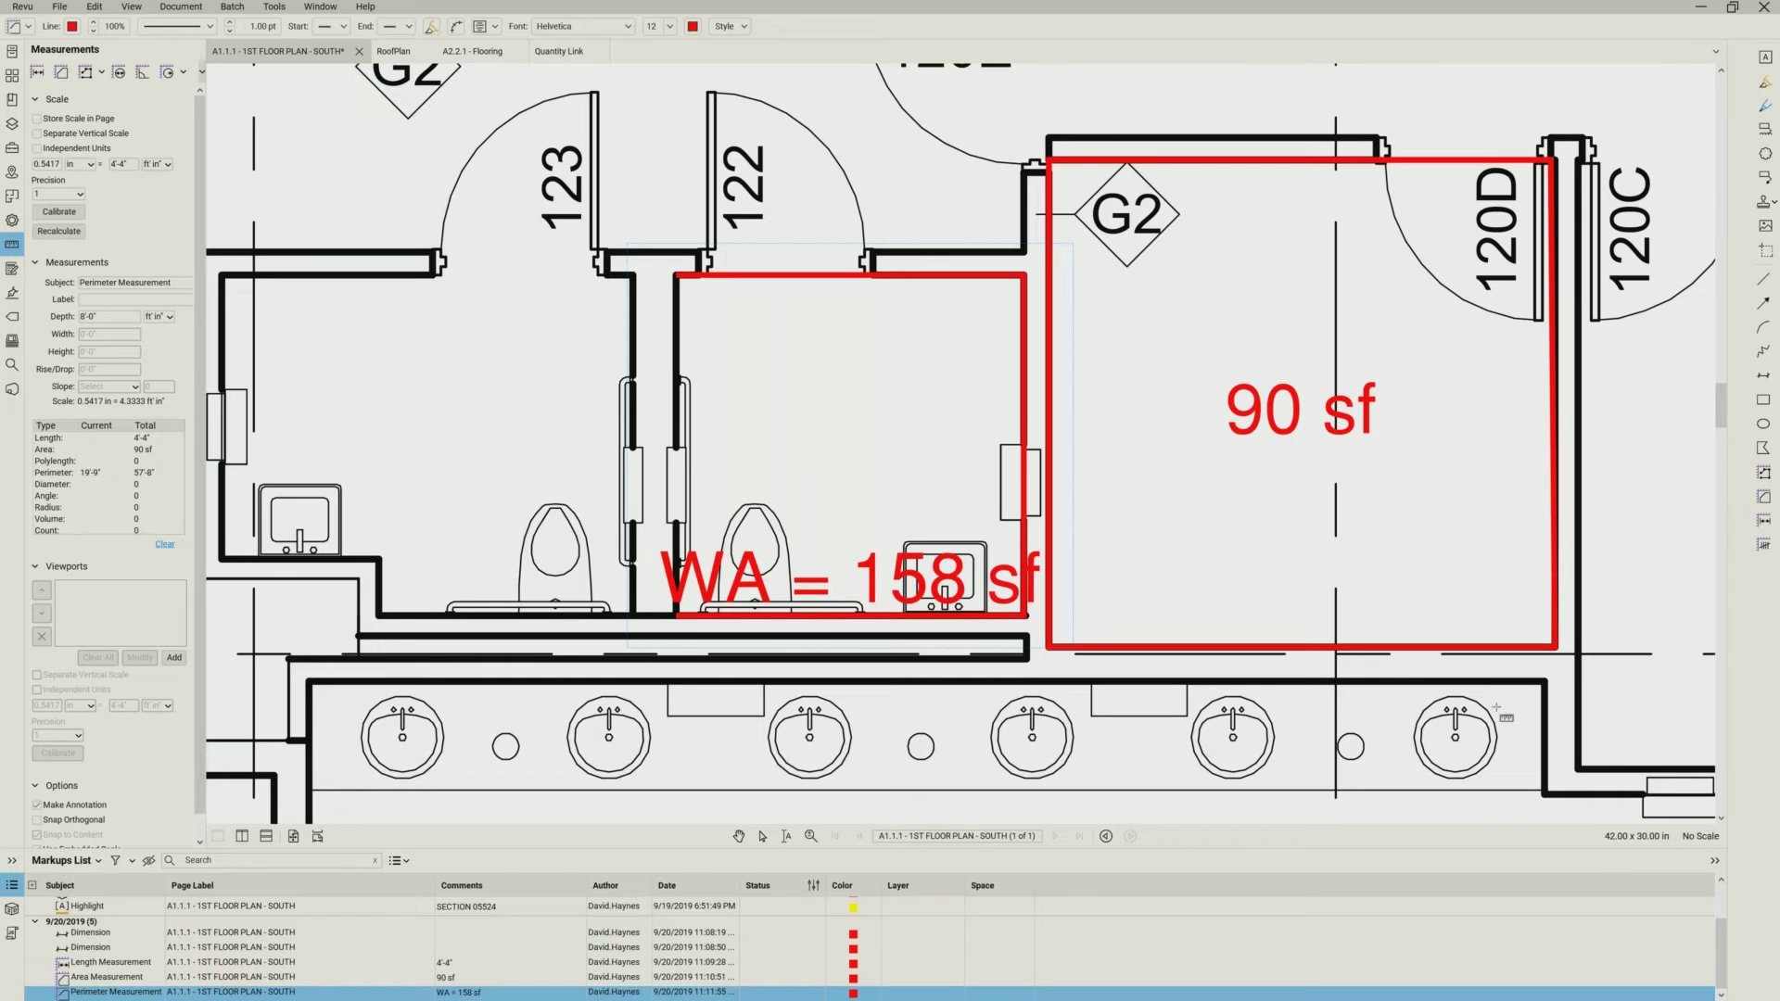
- Add a Count measurement marking each of the six sinks in the long counter below the restrooms and finish it
{"action": "left_click", "coordinate": [283, 15]}
{"action": "mouse_move", "coordinate": [294, 54]}
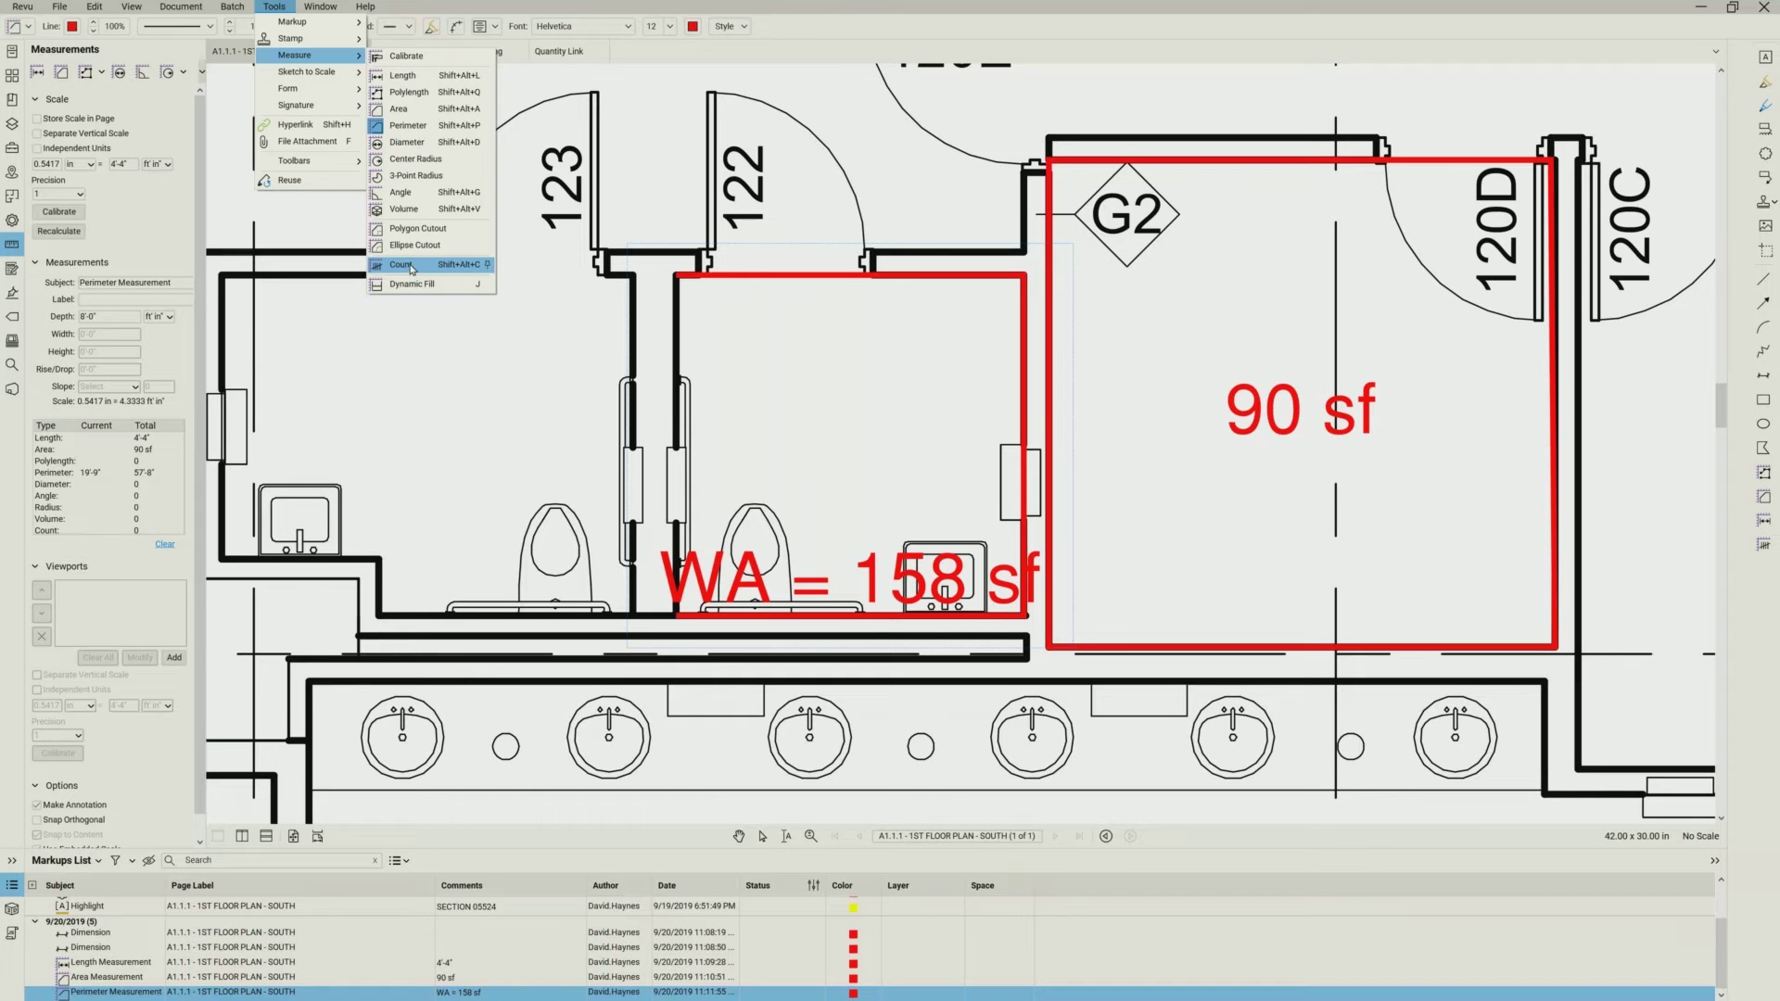
{"action": "left_click", "coordinate": [401, 265]}
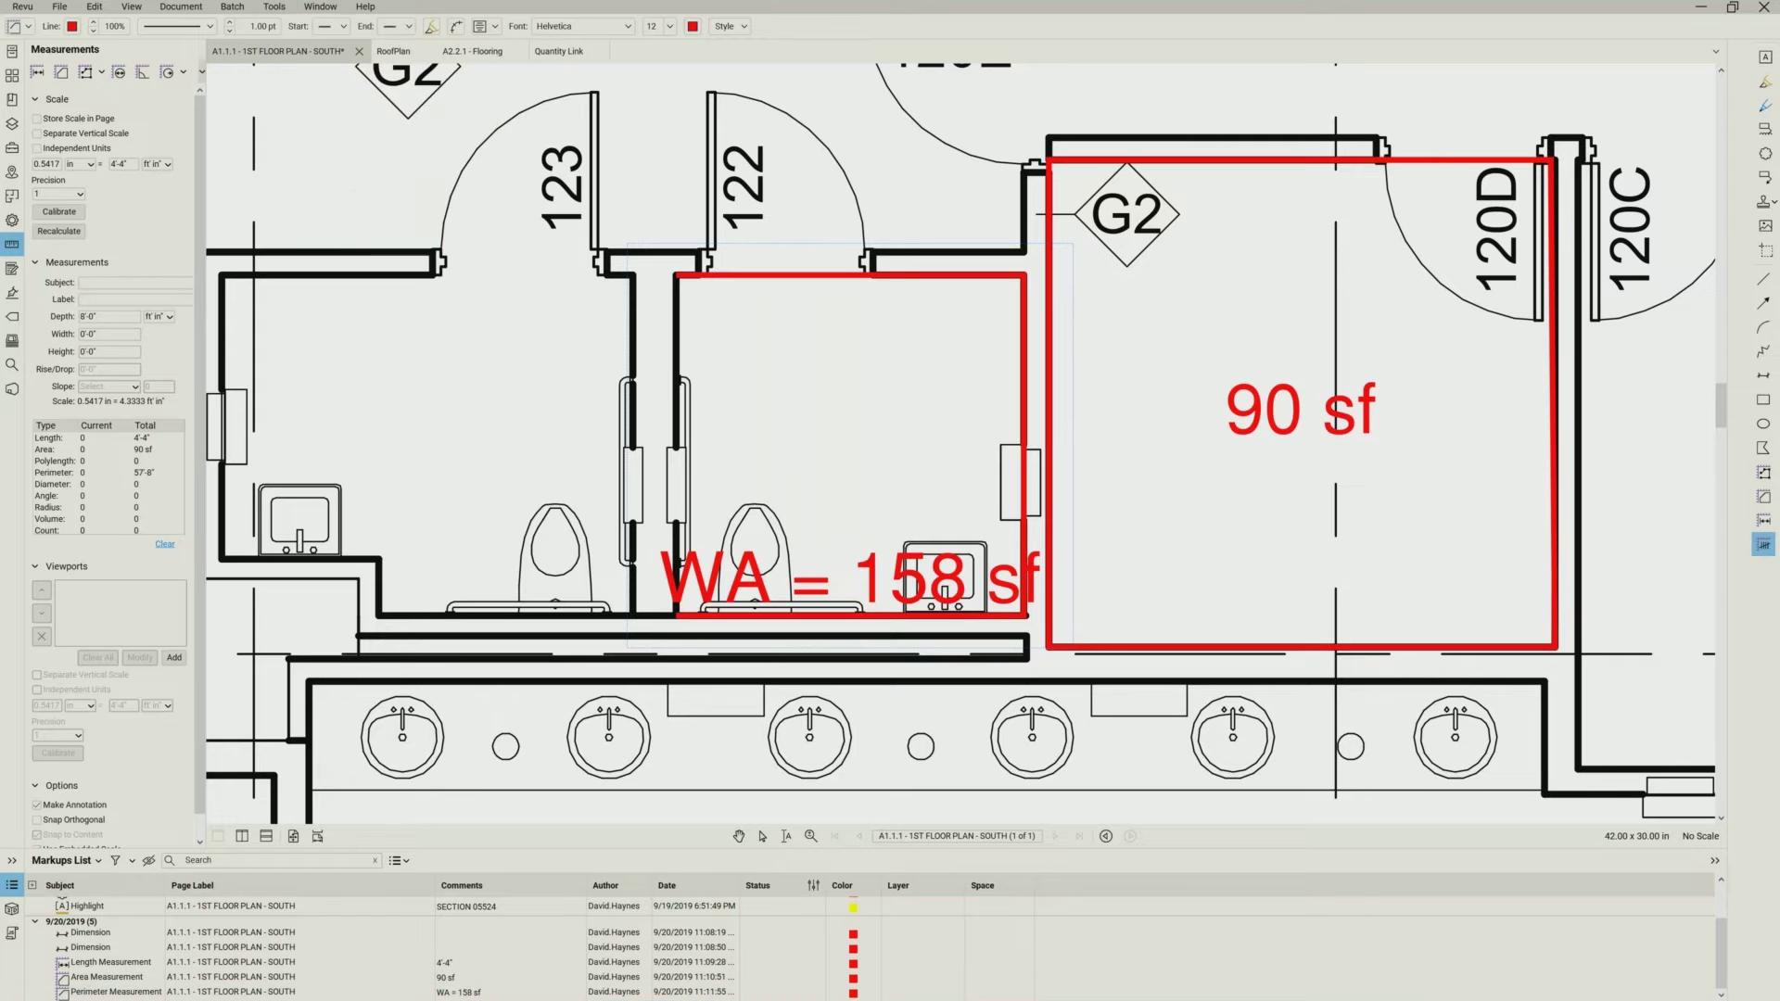
{"action": "left_click", "coordinate": [403, 739]}
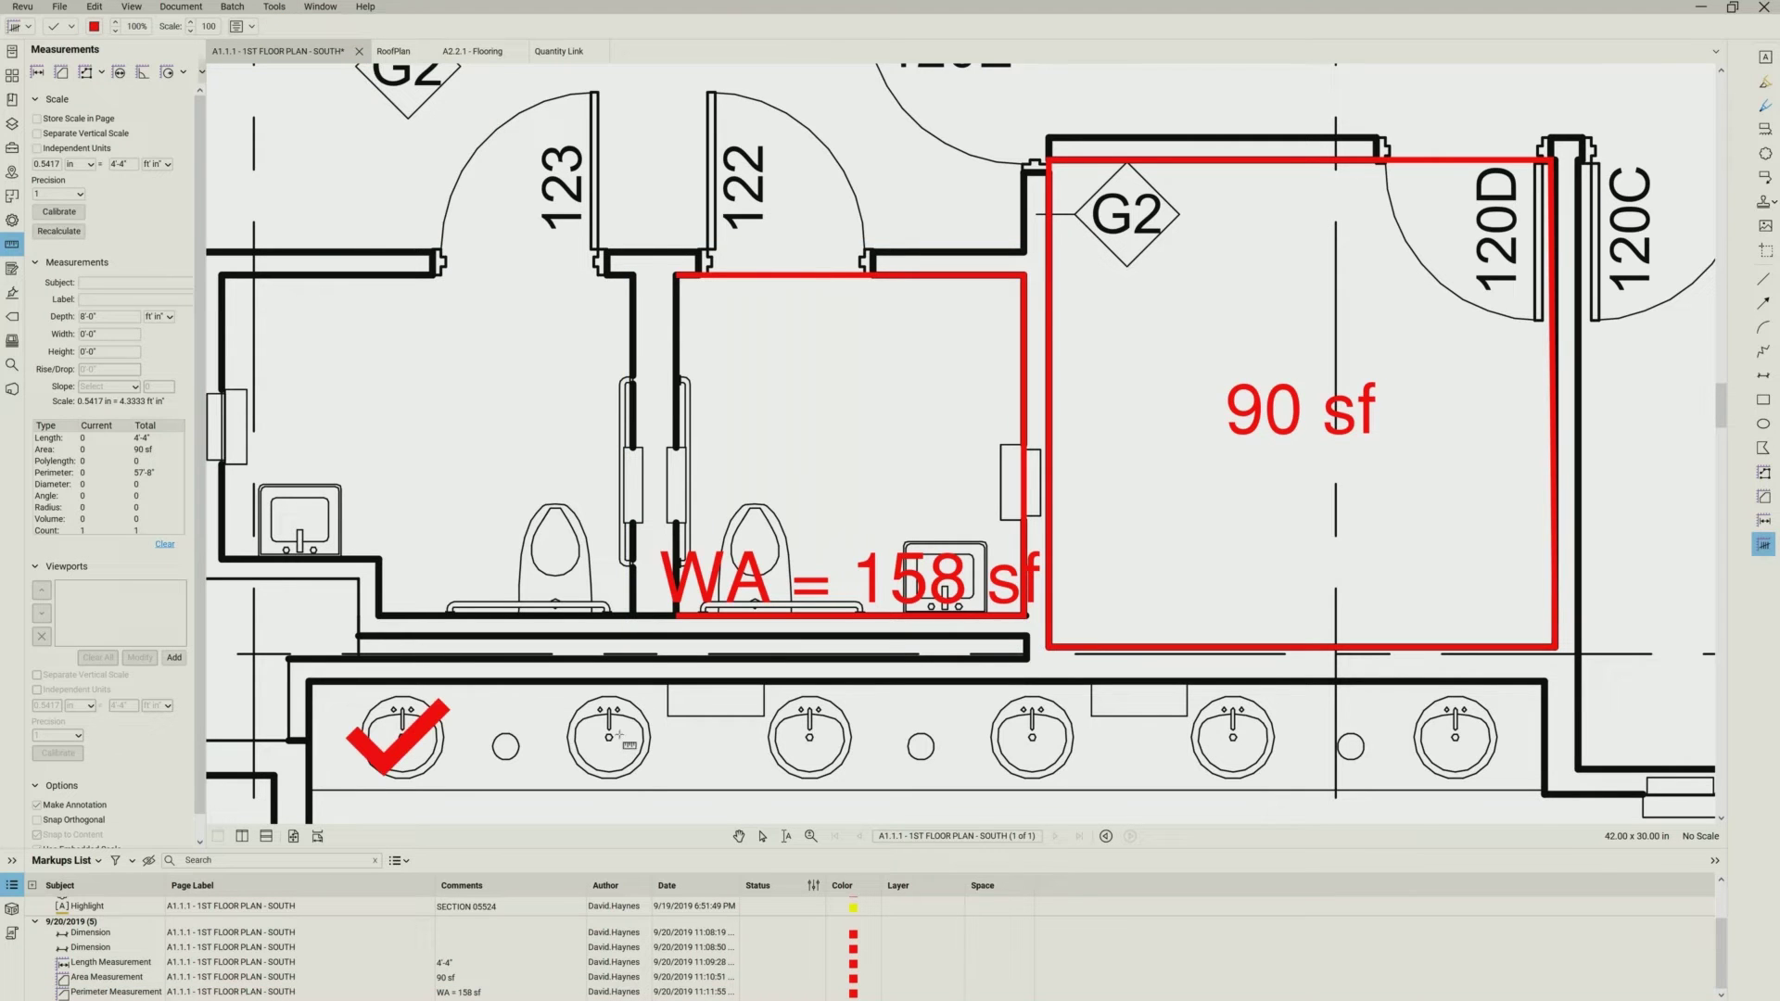
{"action": "left_click", "coordinate": [608, 739]}
{"action": "left_click", "coordinate": [809, 737]}
{"action": "left_click", "coordinate": [1032, 737]}
{"action": "left_click", "coordinate": [1233, 737]}
{"action": "left_click", "coordinate": [1455, 737]}
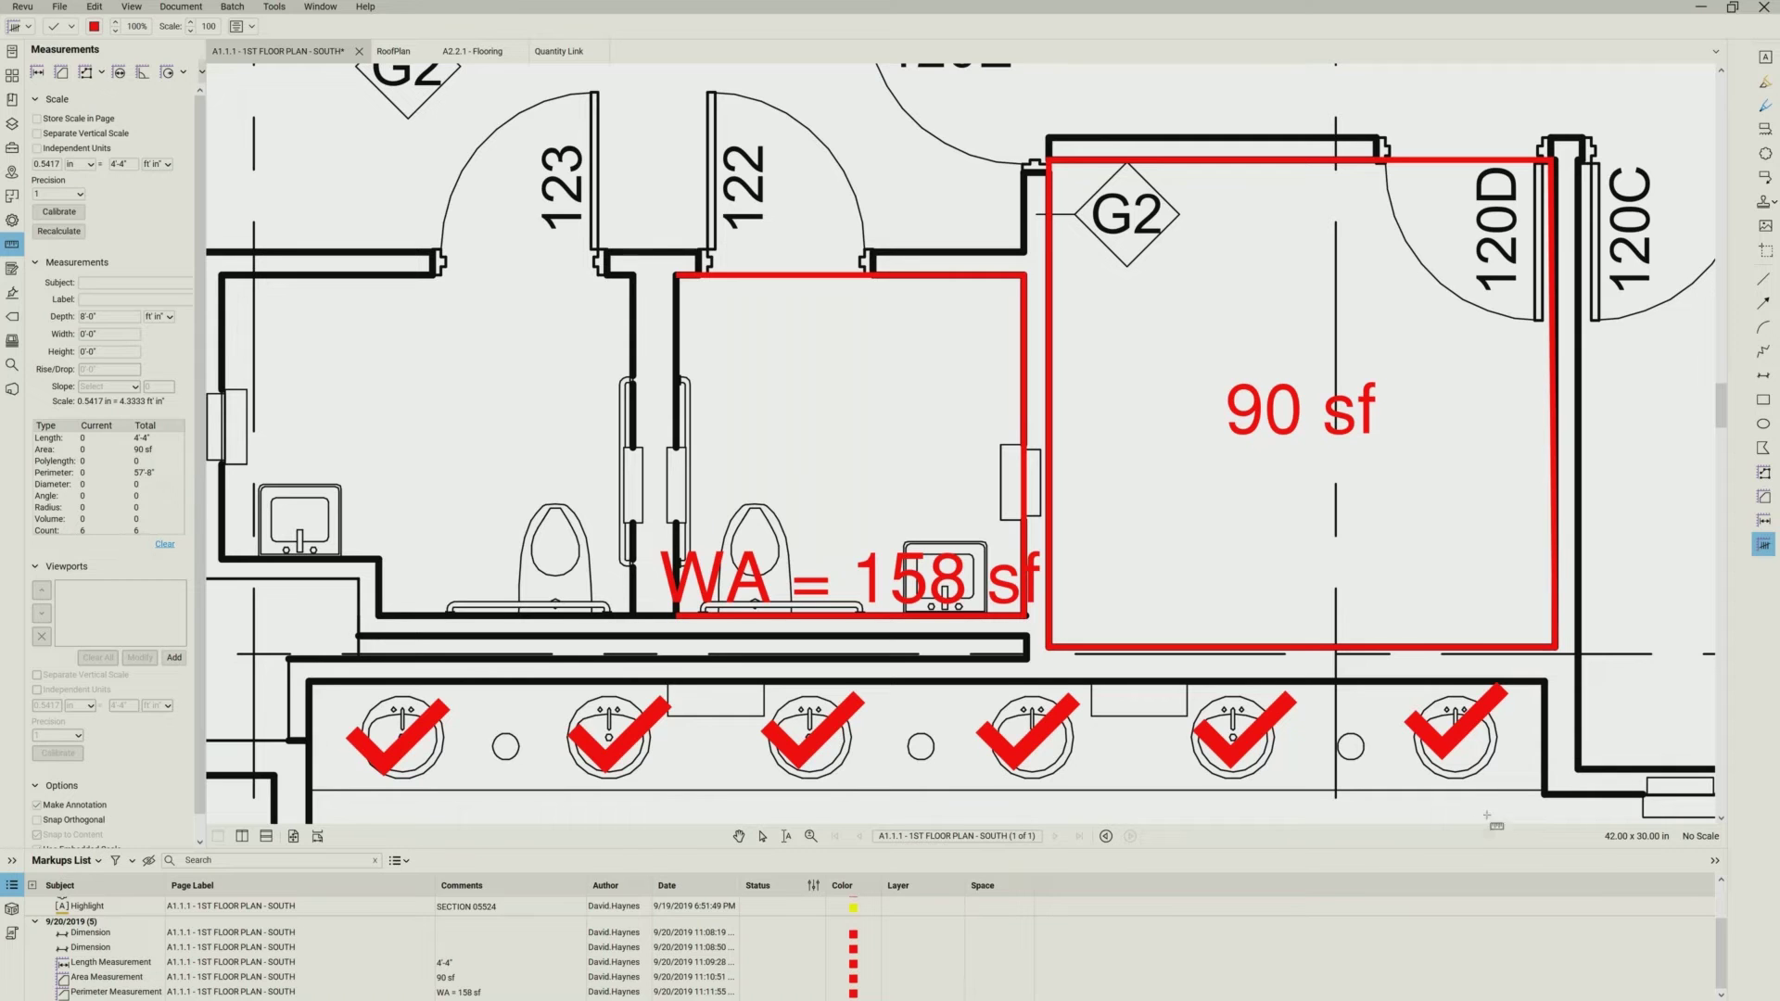
{"action": "left_click", "coordinate": [763, 837]}
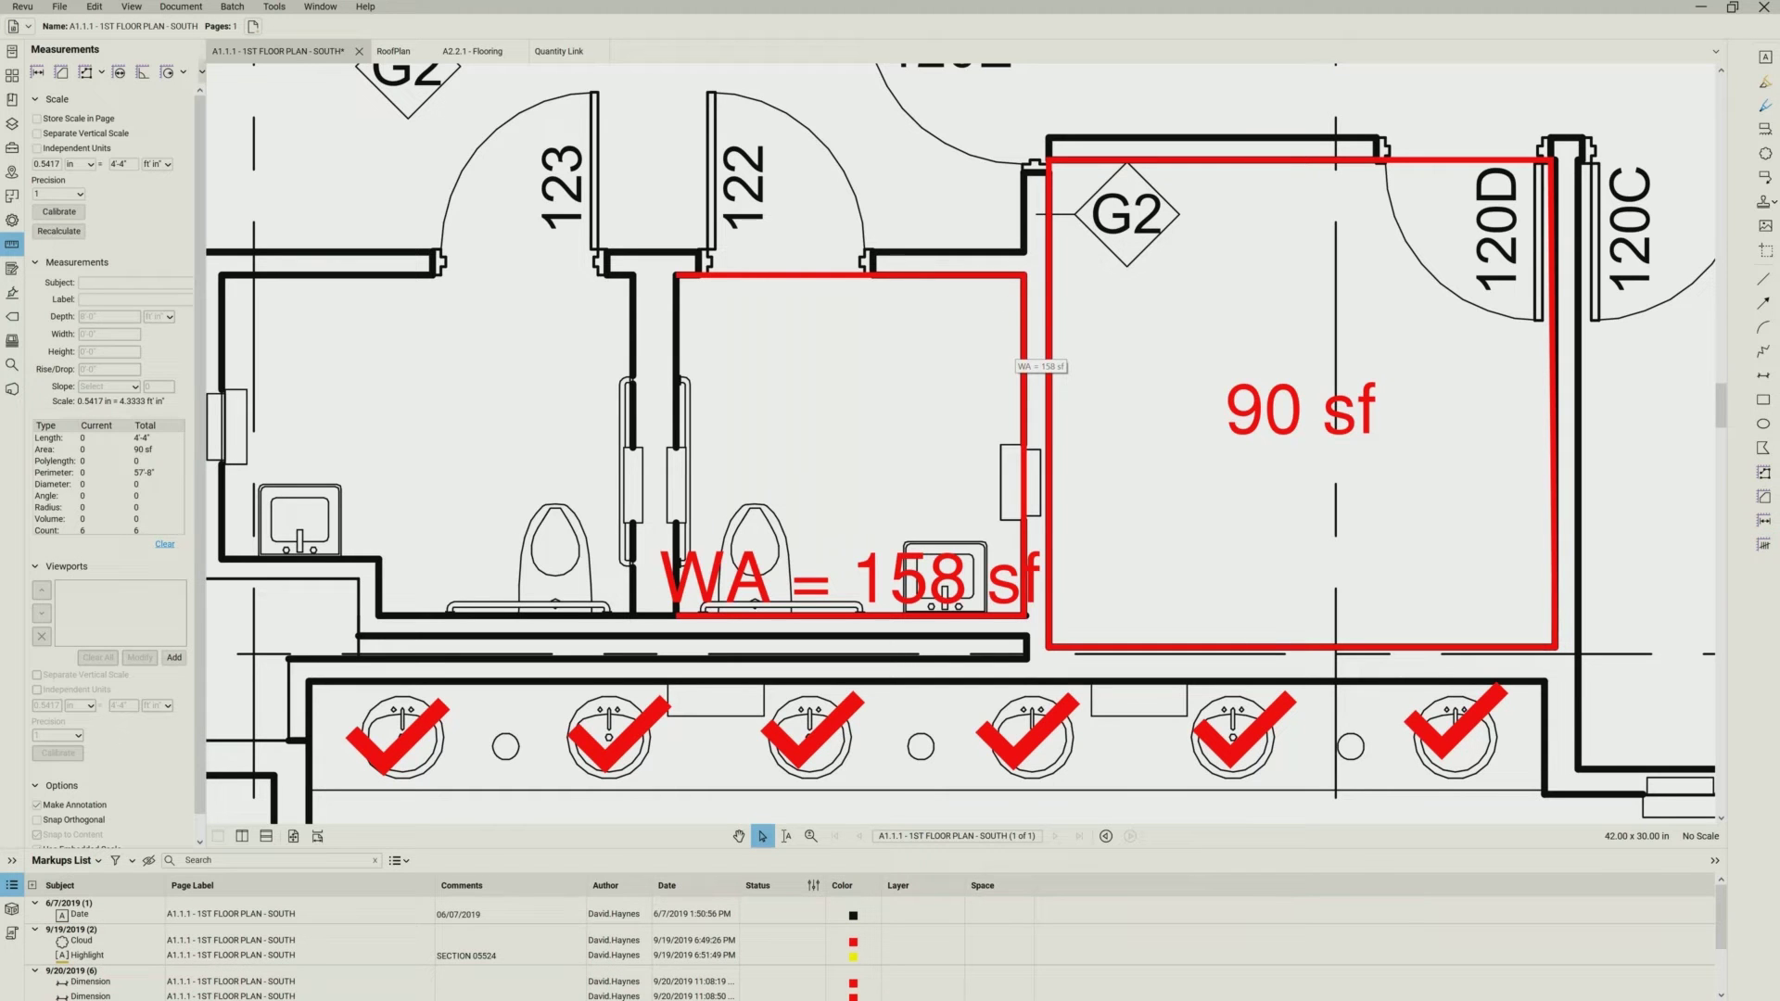
- Give the area measurement of the room at door 120D a yellow fill
{"action": "left_click", "coordinate": [1135, 162]}
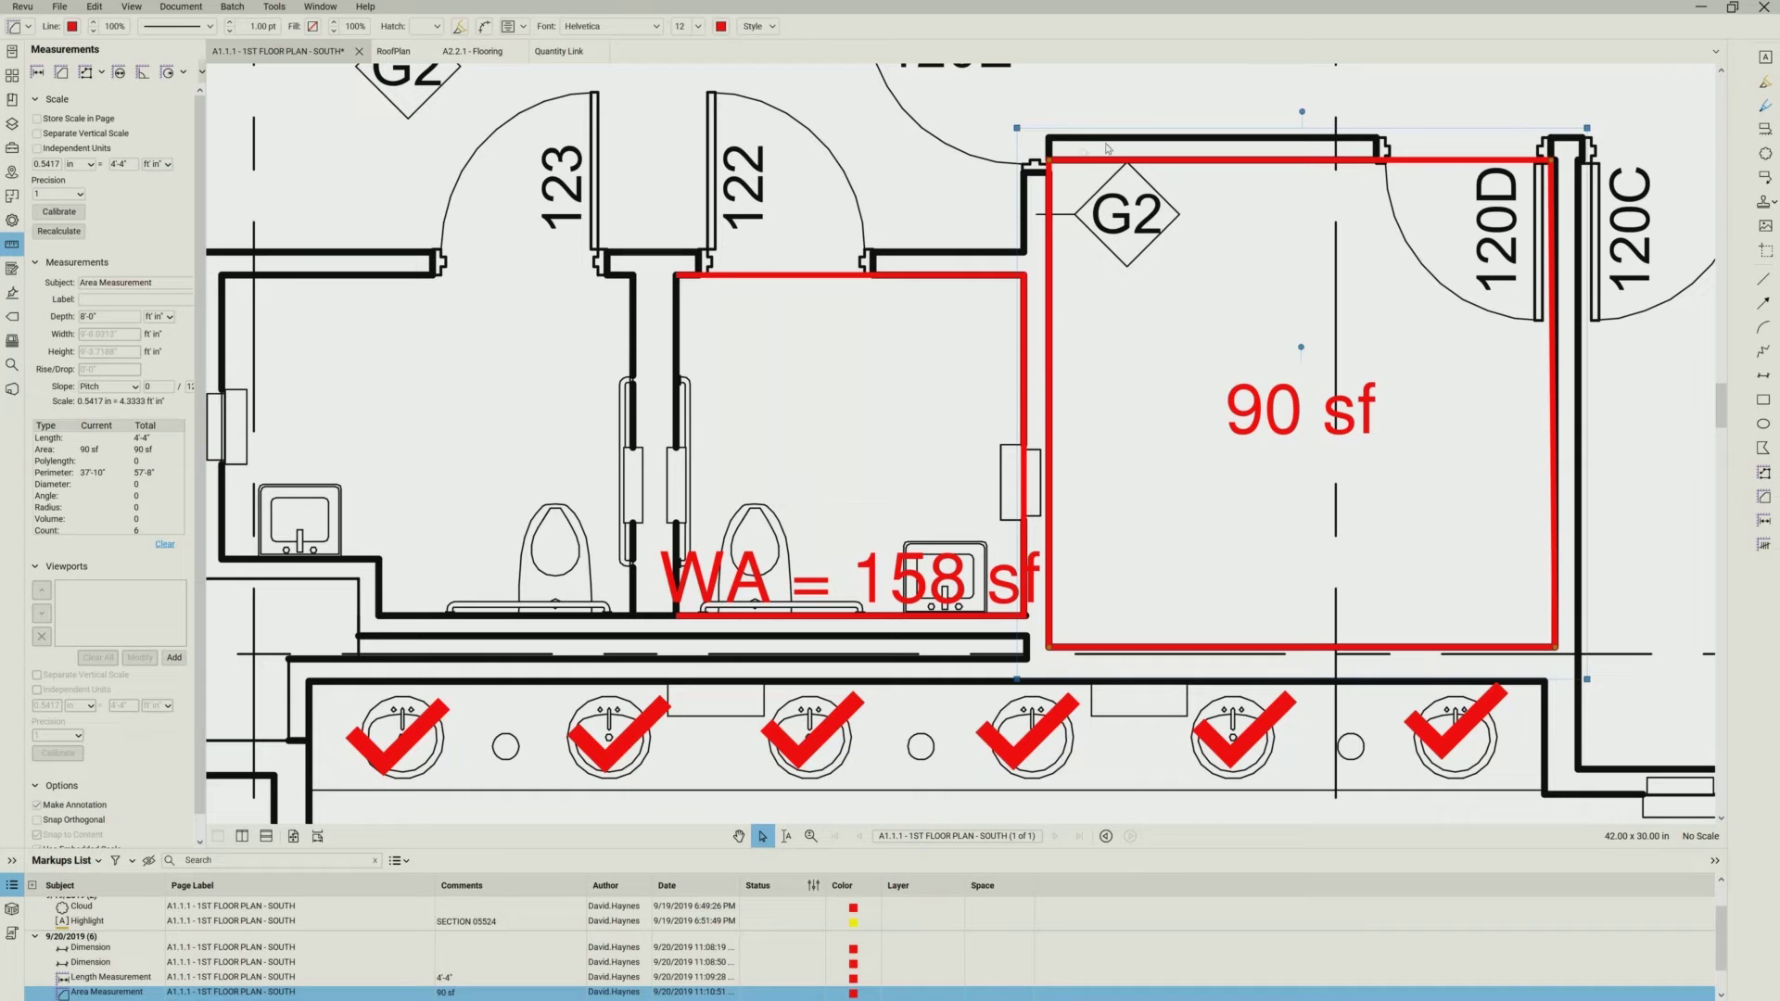
{"action": "left_click", "coordinate": [313, 27]}
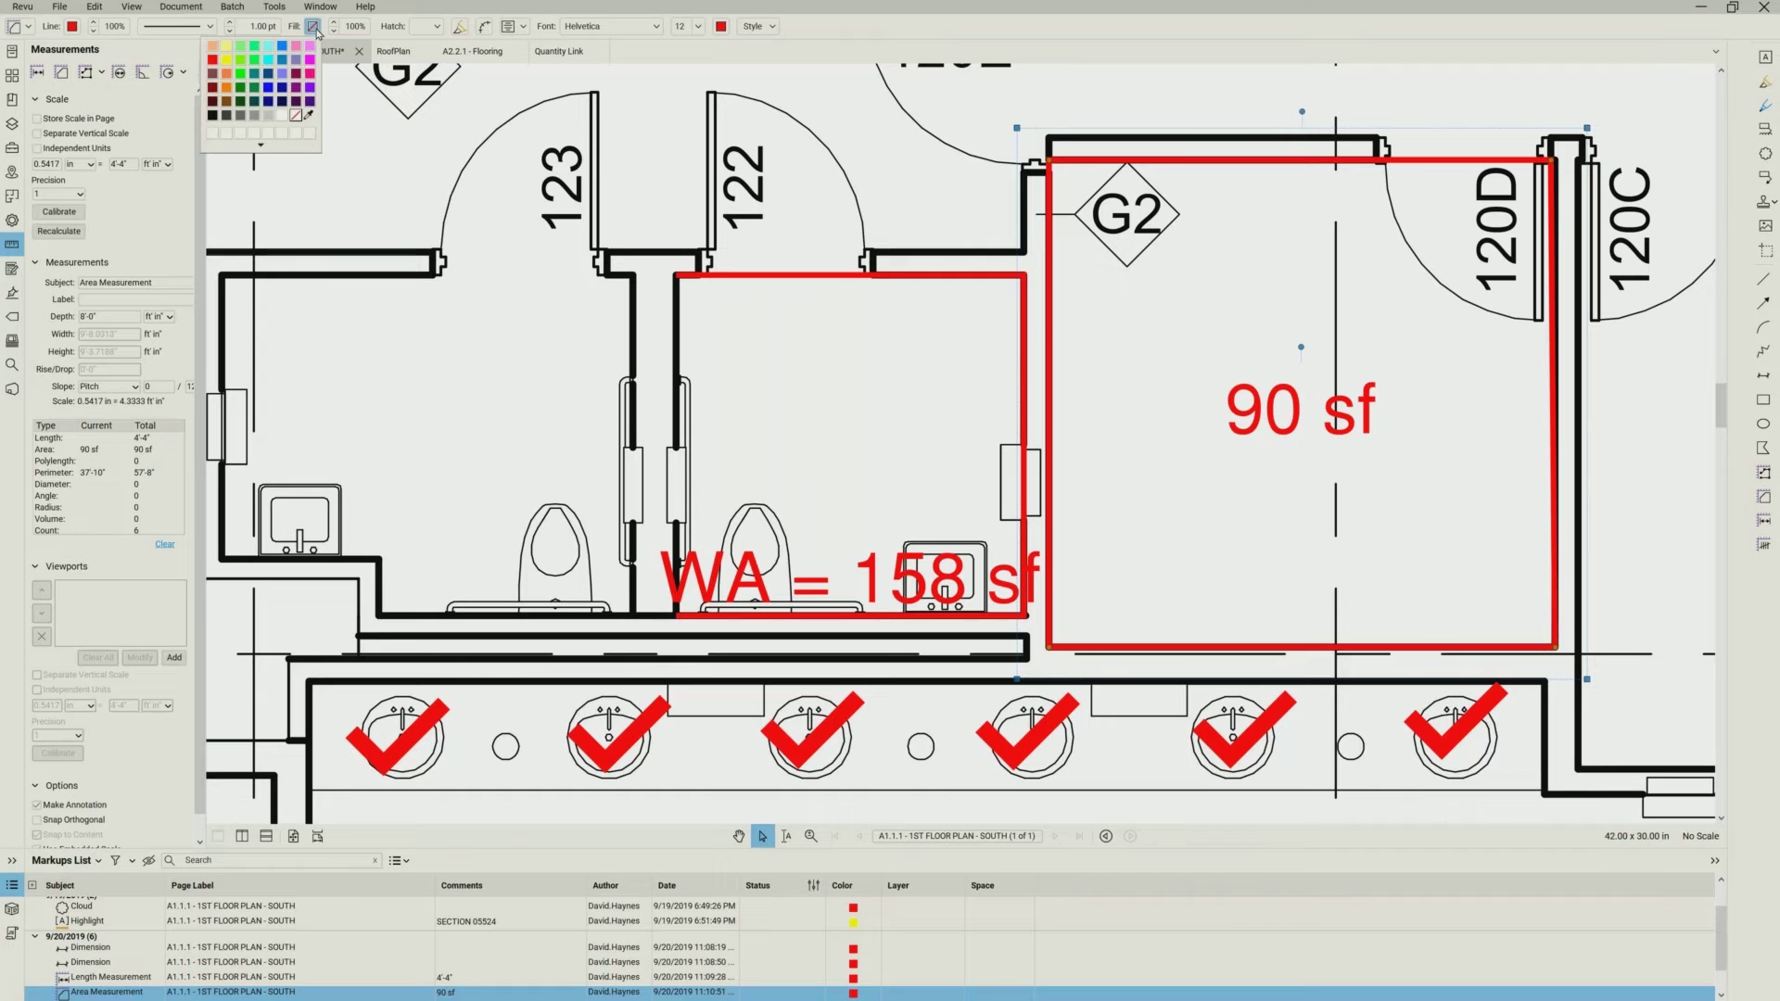
{"action": "left_click", "coordinate": [228, 51]}
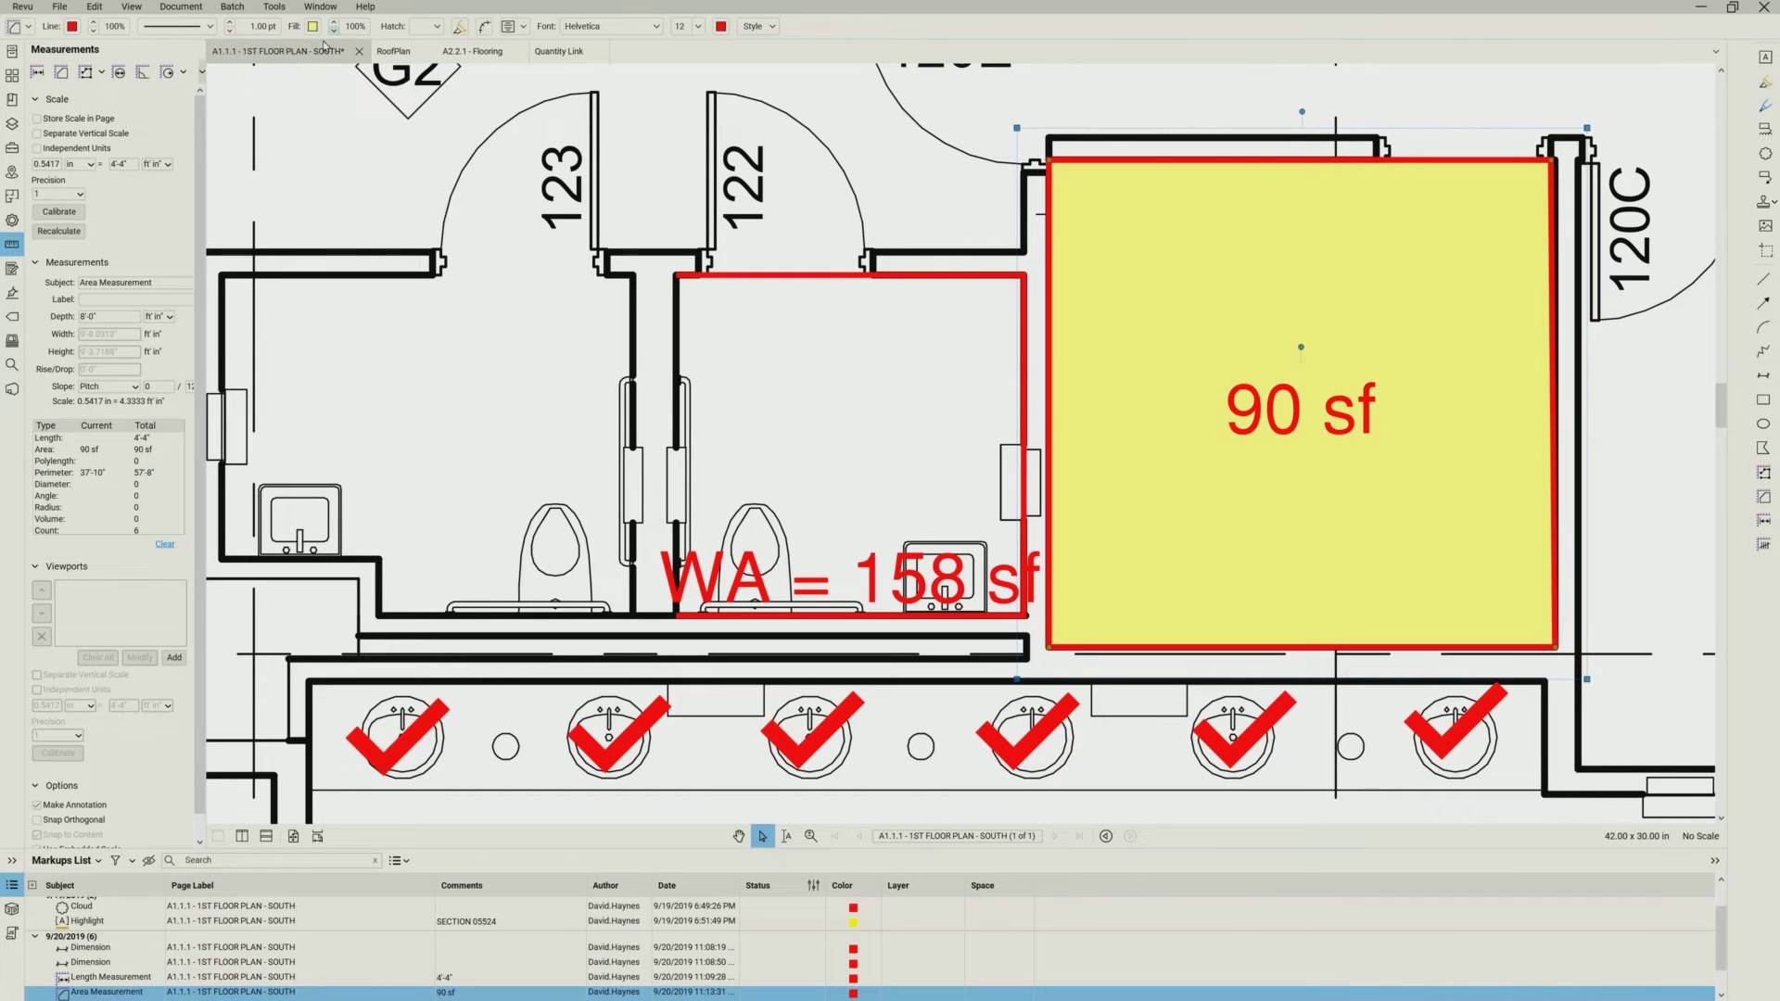
- Lower the area measurement's fill opacity step by step to 0%
{"action": "left_click", "coordinate": [334, 35]}
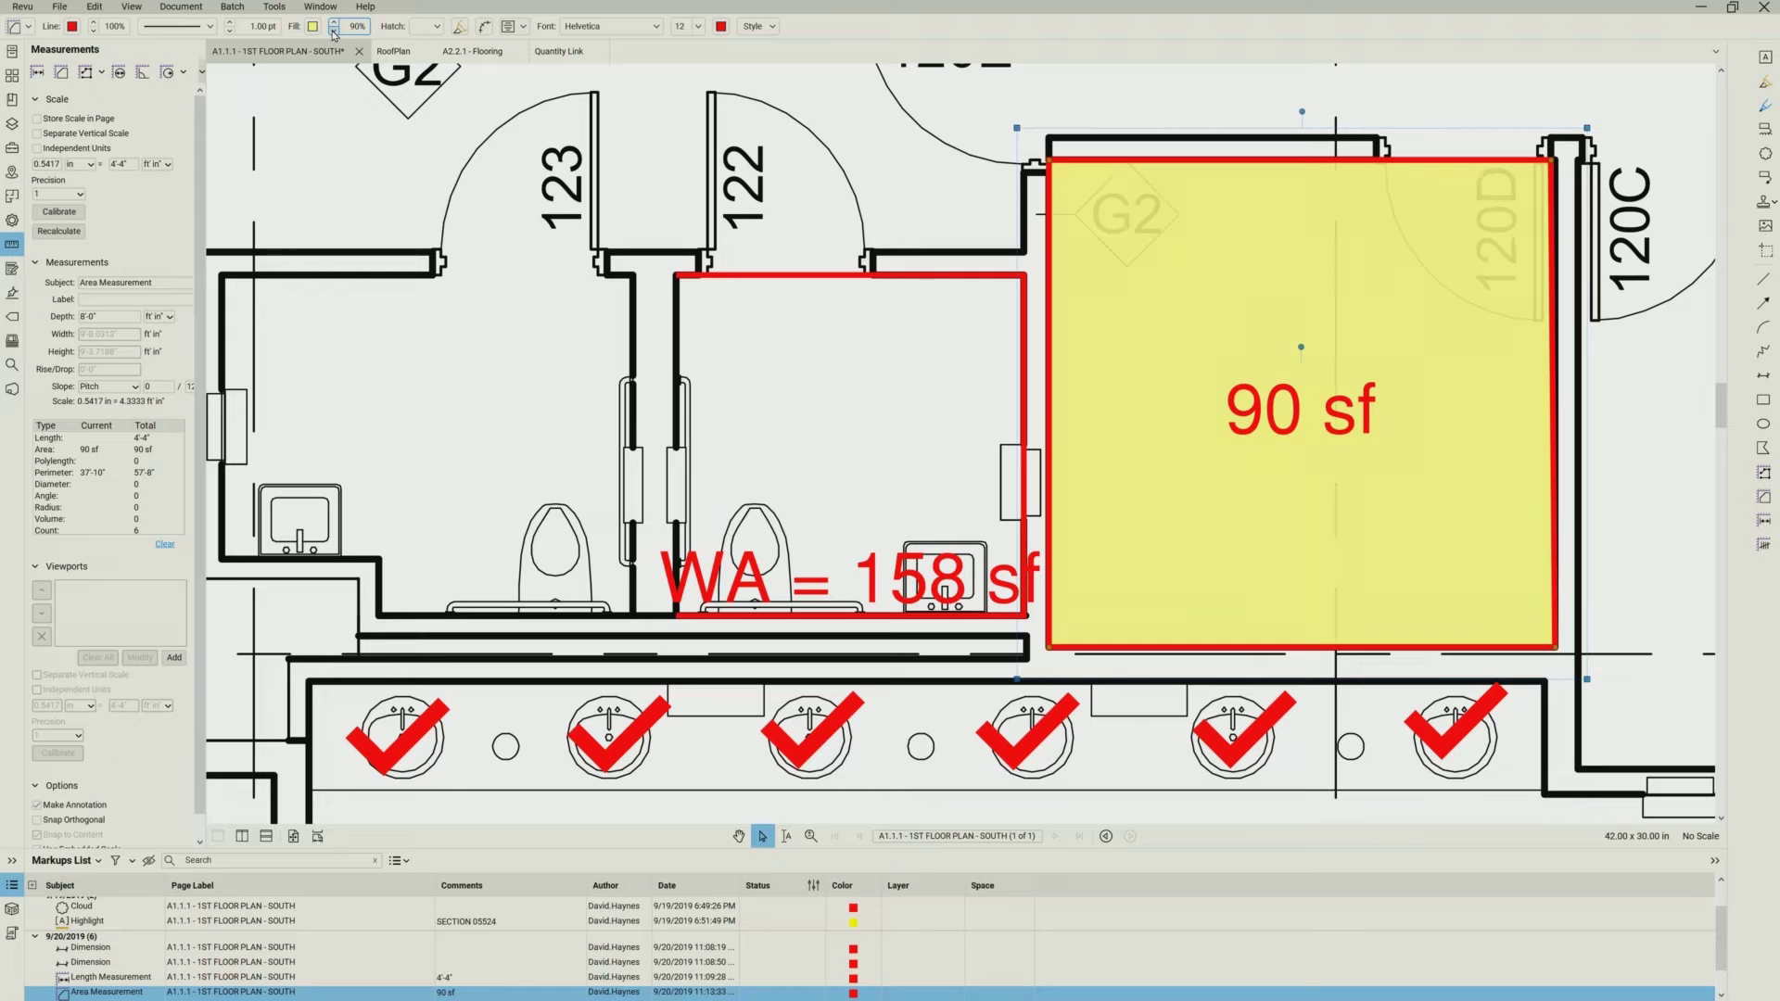
{"action": "left_click", "coordinate": [334, 31]}
{"action": "left_click", "coordinate": [333, 32]}
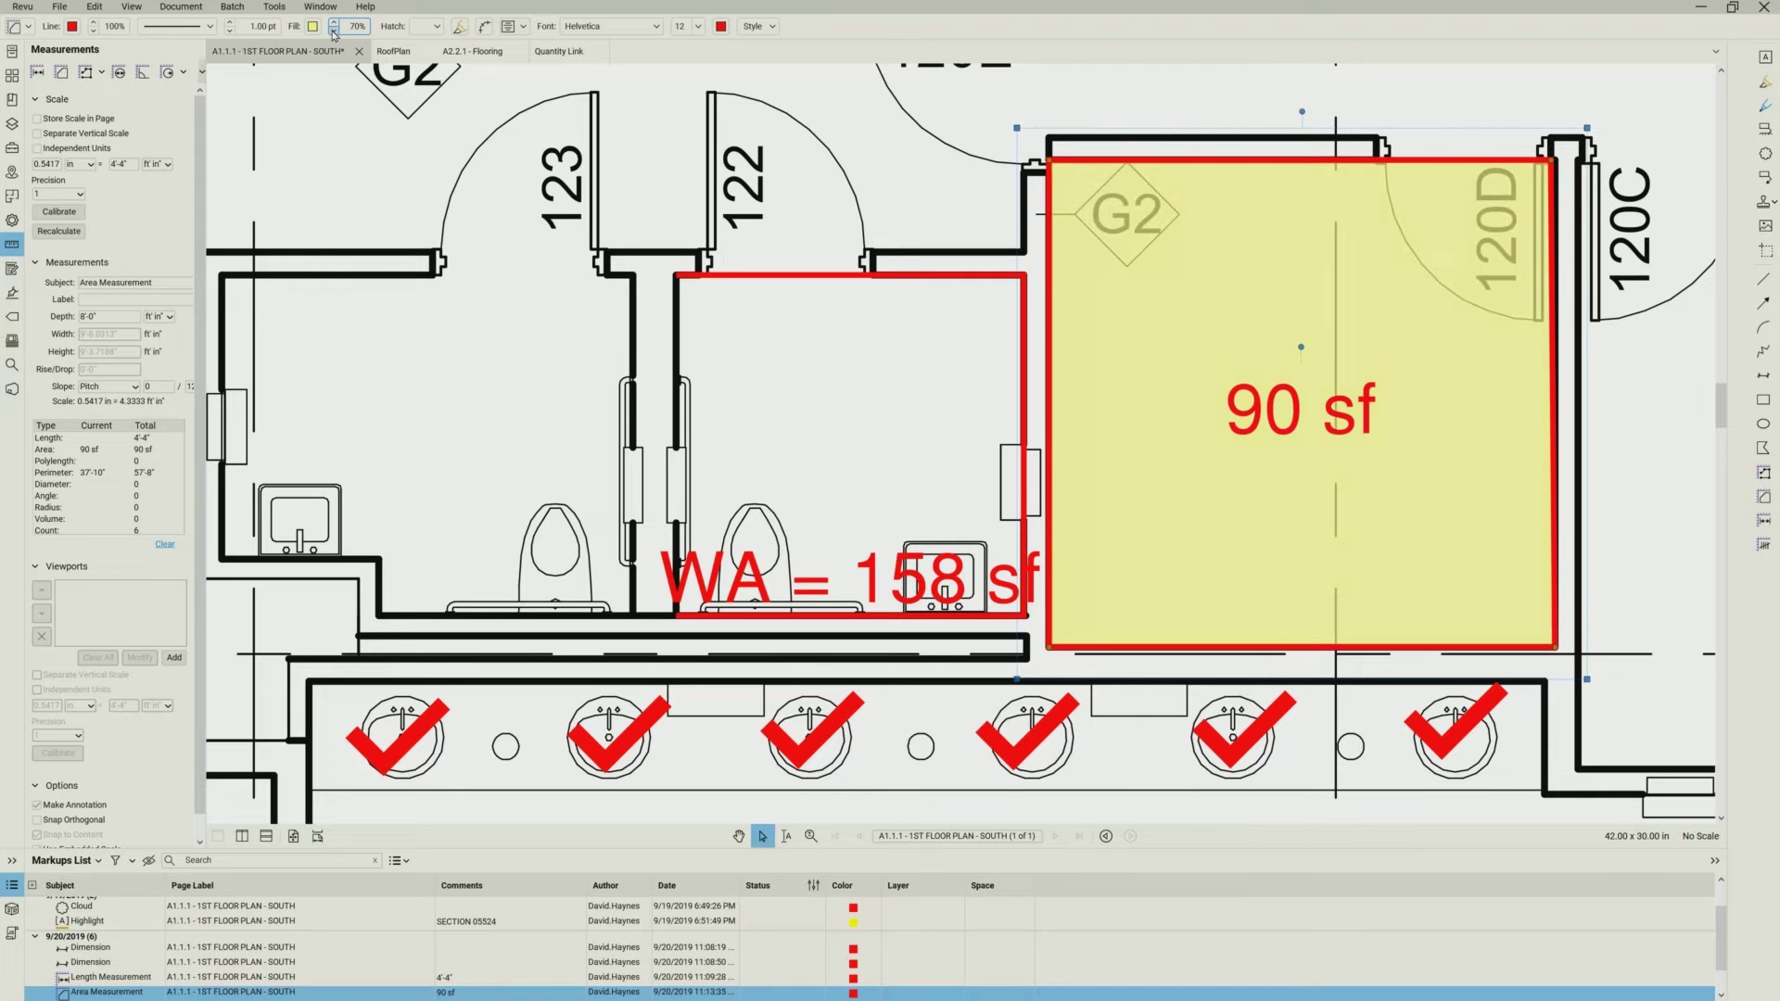
{"action": "left_click", "coordinate": [333, 32]}
{"action": "left_click", "coordinate": [334, 31]}
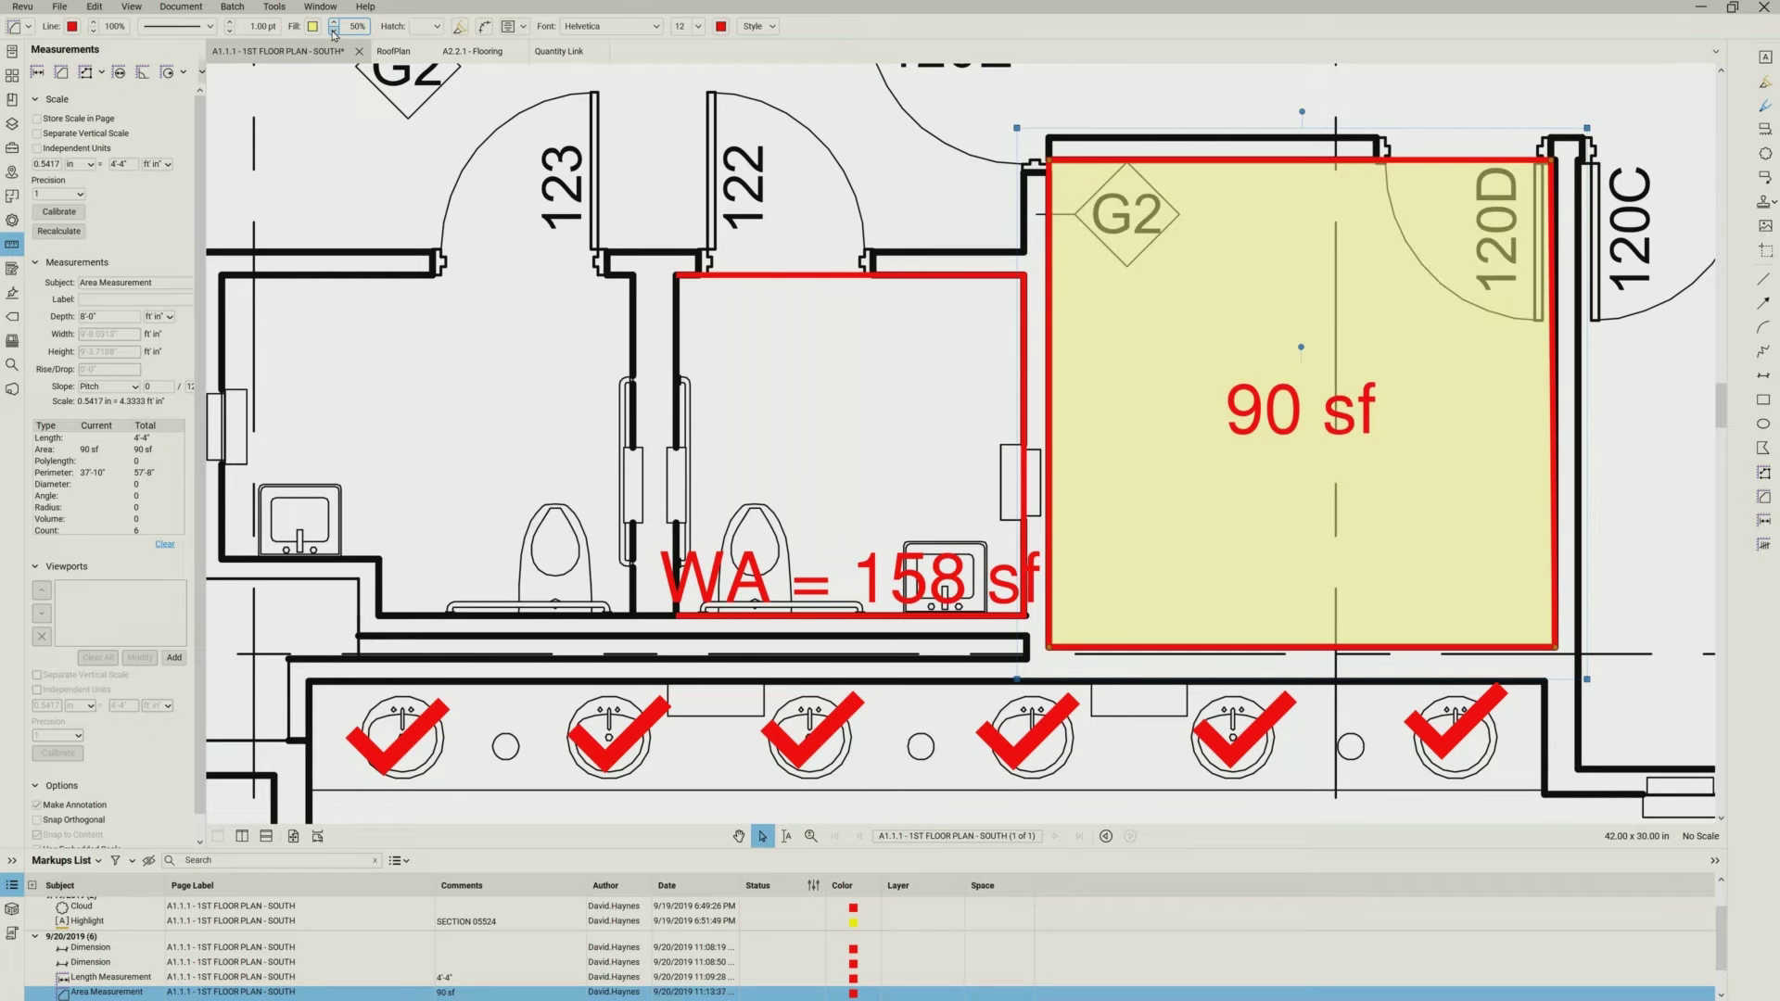
{"action": "left_click", "coordinate": [334, 32]}
{"action": "key", "text": "Down"}
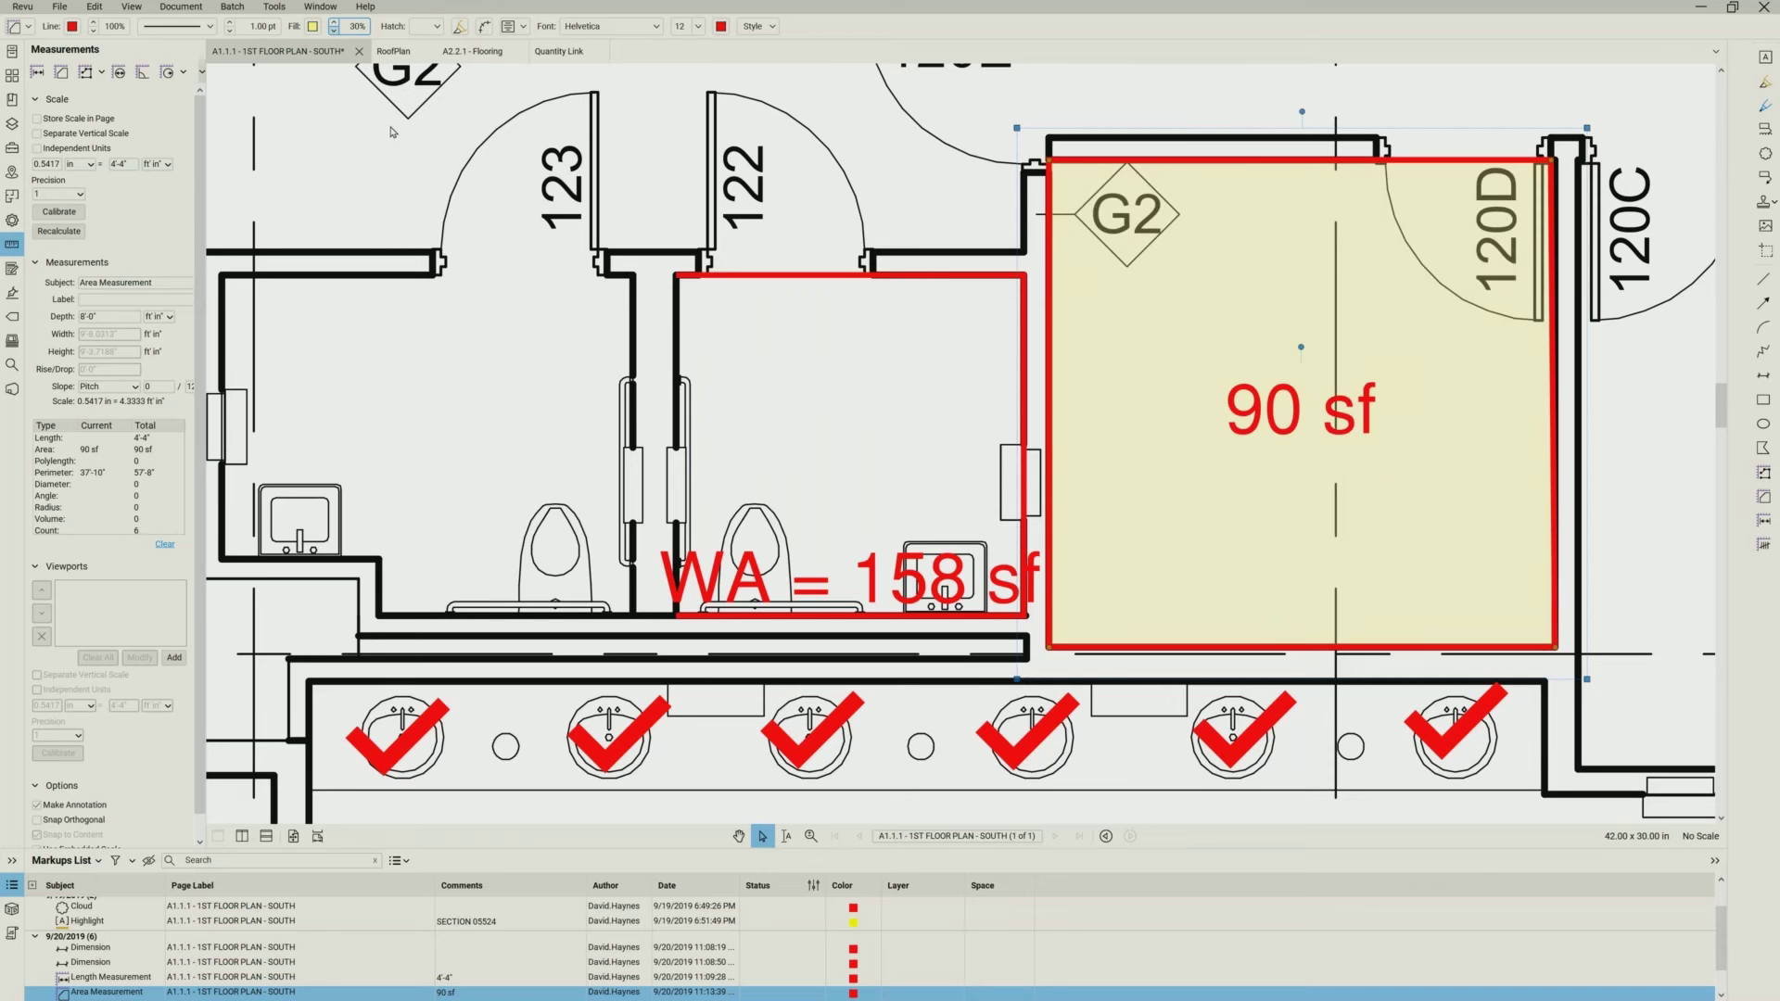
{"action": "key", "text": "Down"}
{"action": "key", "text": "Down"}
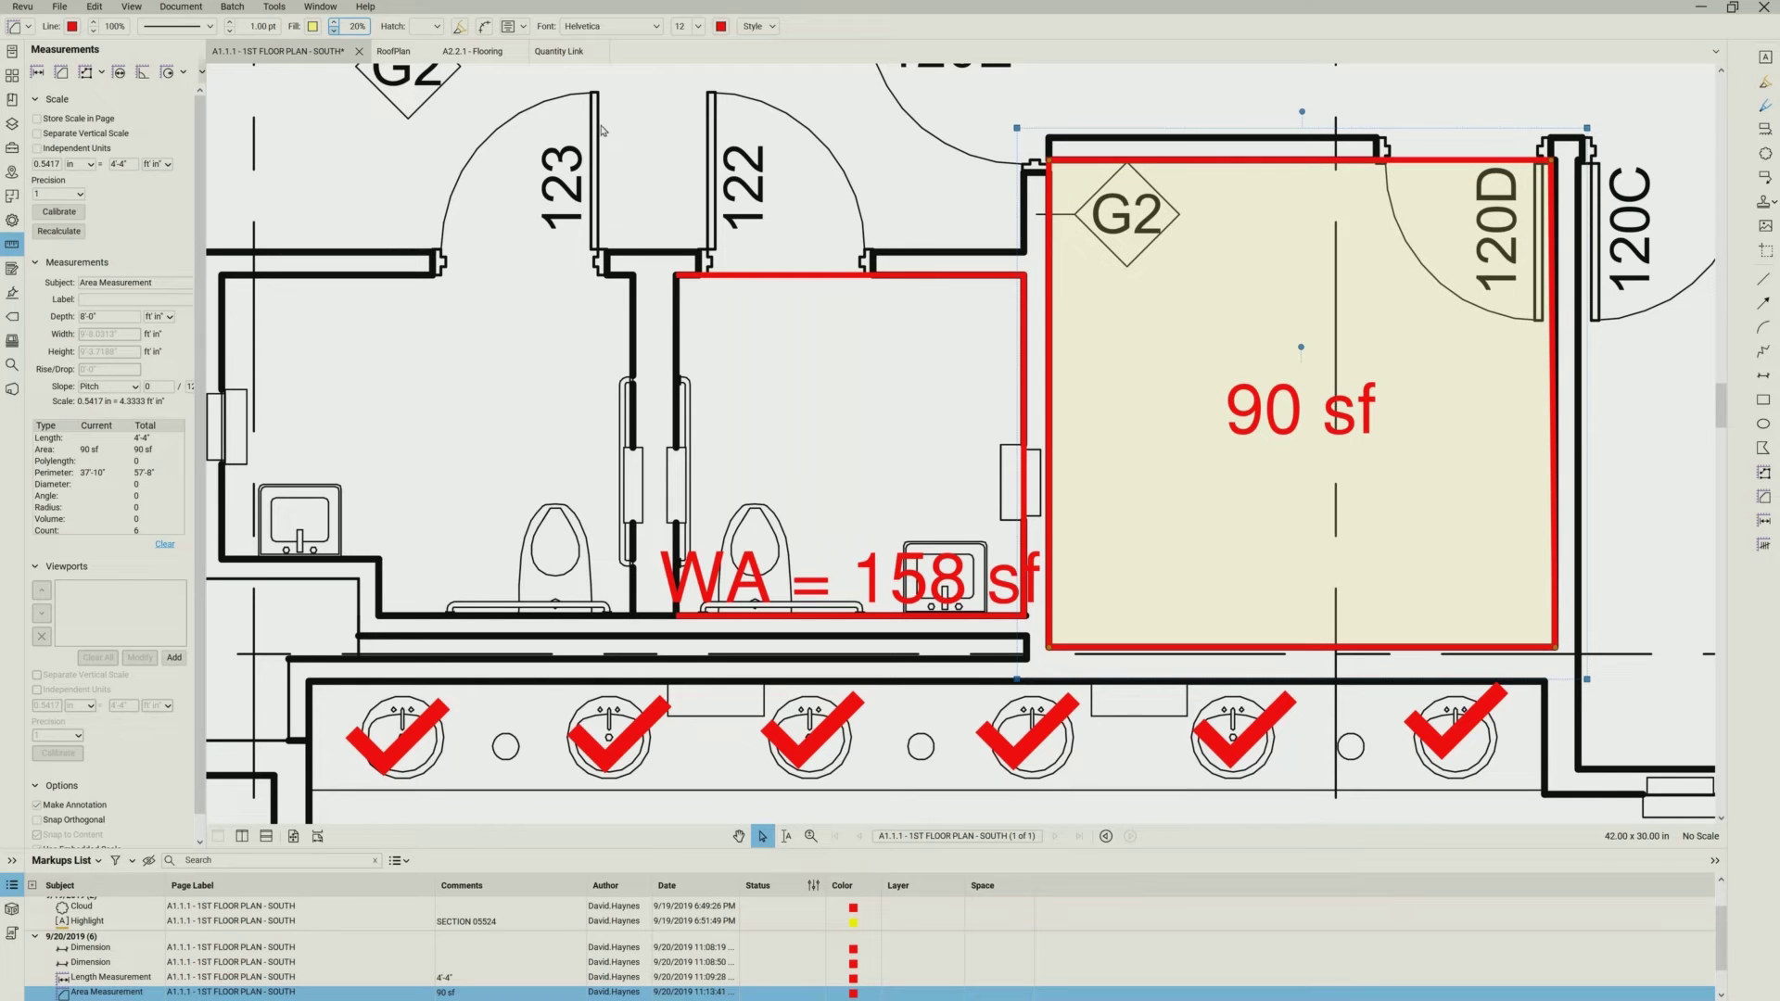
{"action": "key", "text": "Down"}
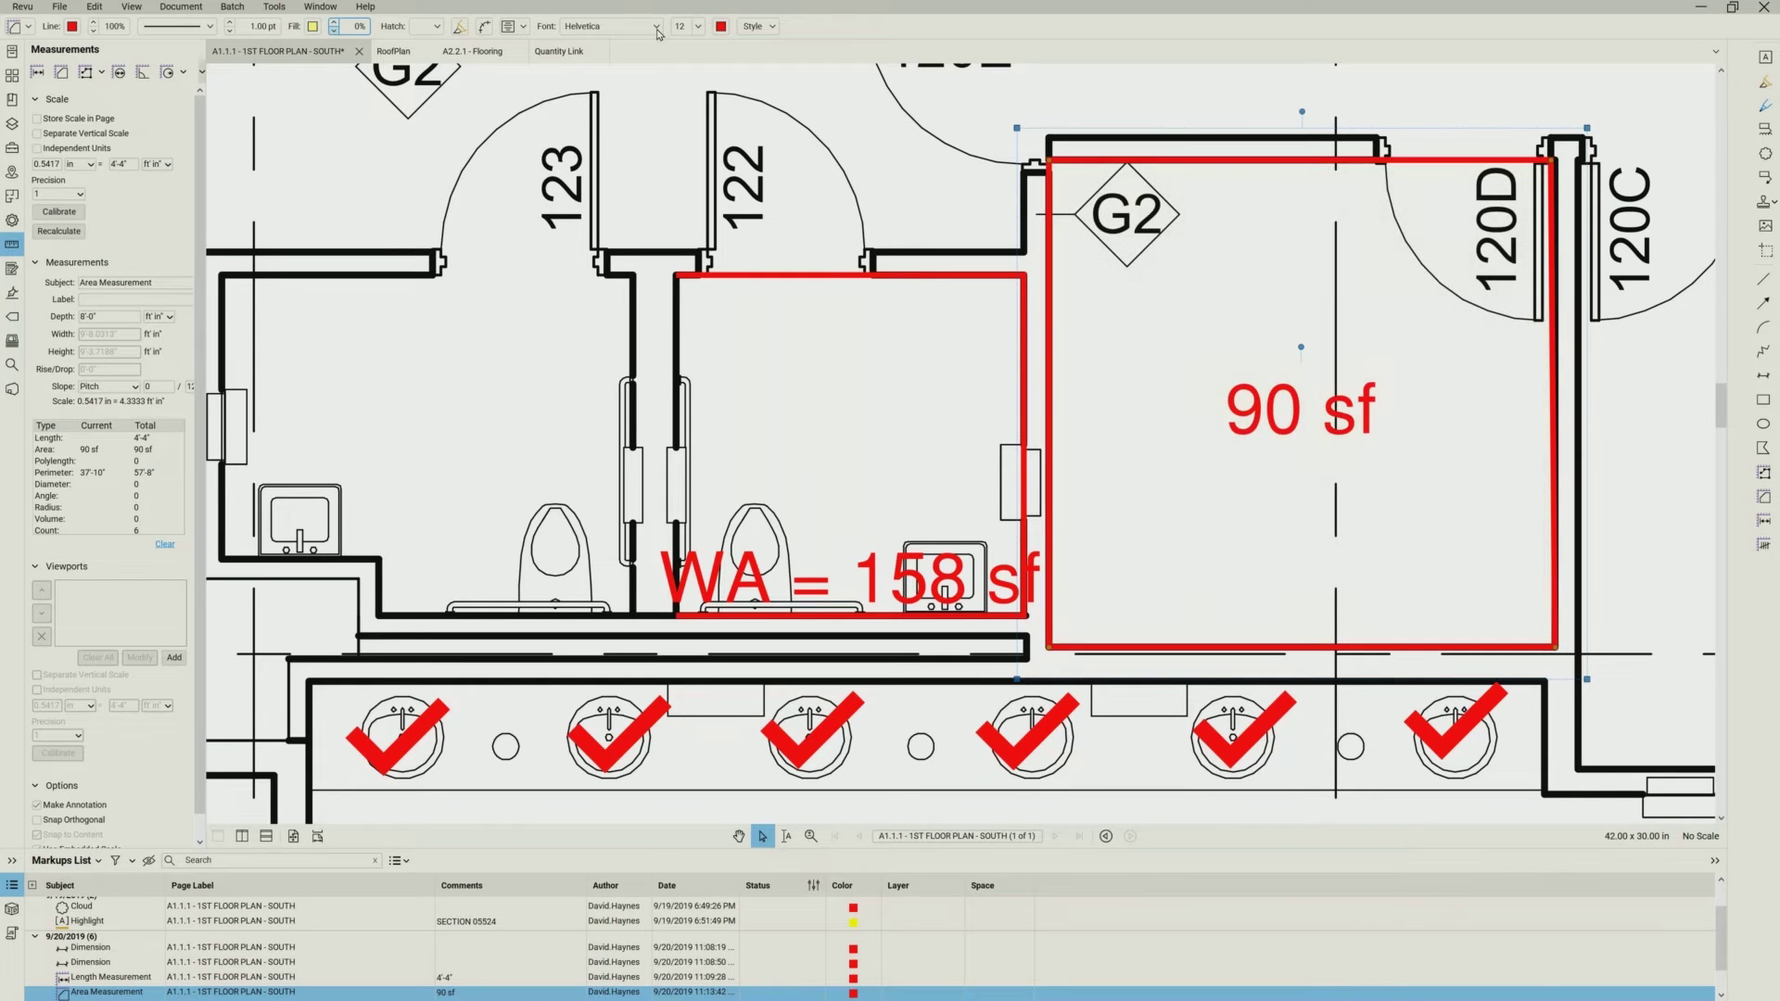
- Set the area measurement's caption font to Arial Narrow and its size to 10, and deselect the markup
{"action": "left_click", "coordinate": [657, 29]}
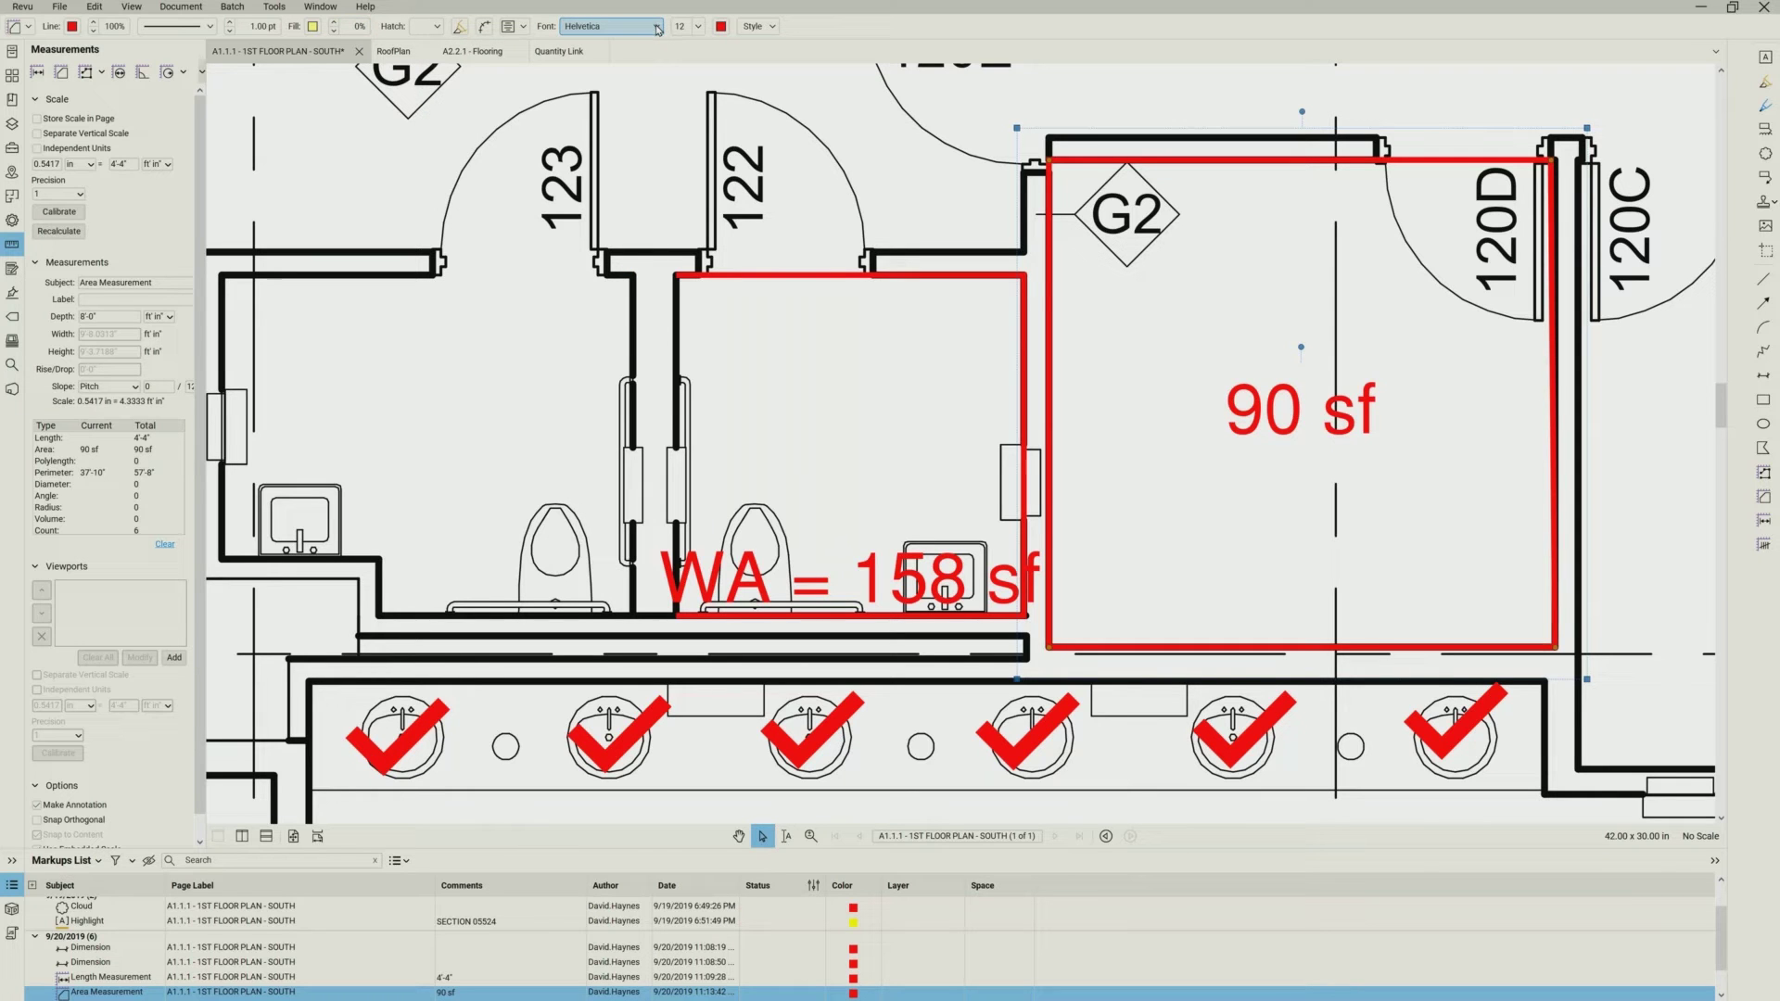
{"action": "left_click", "coordinate": [658, 28]}
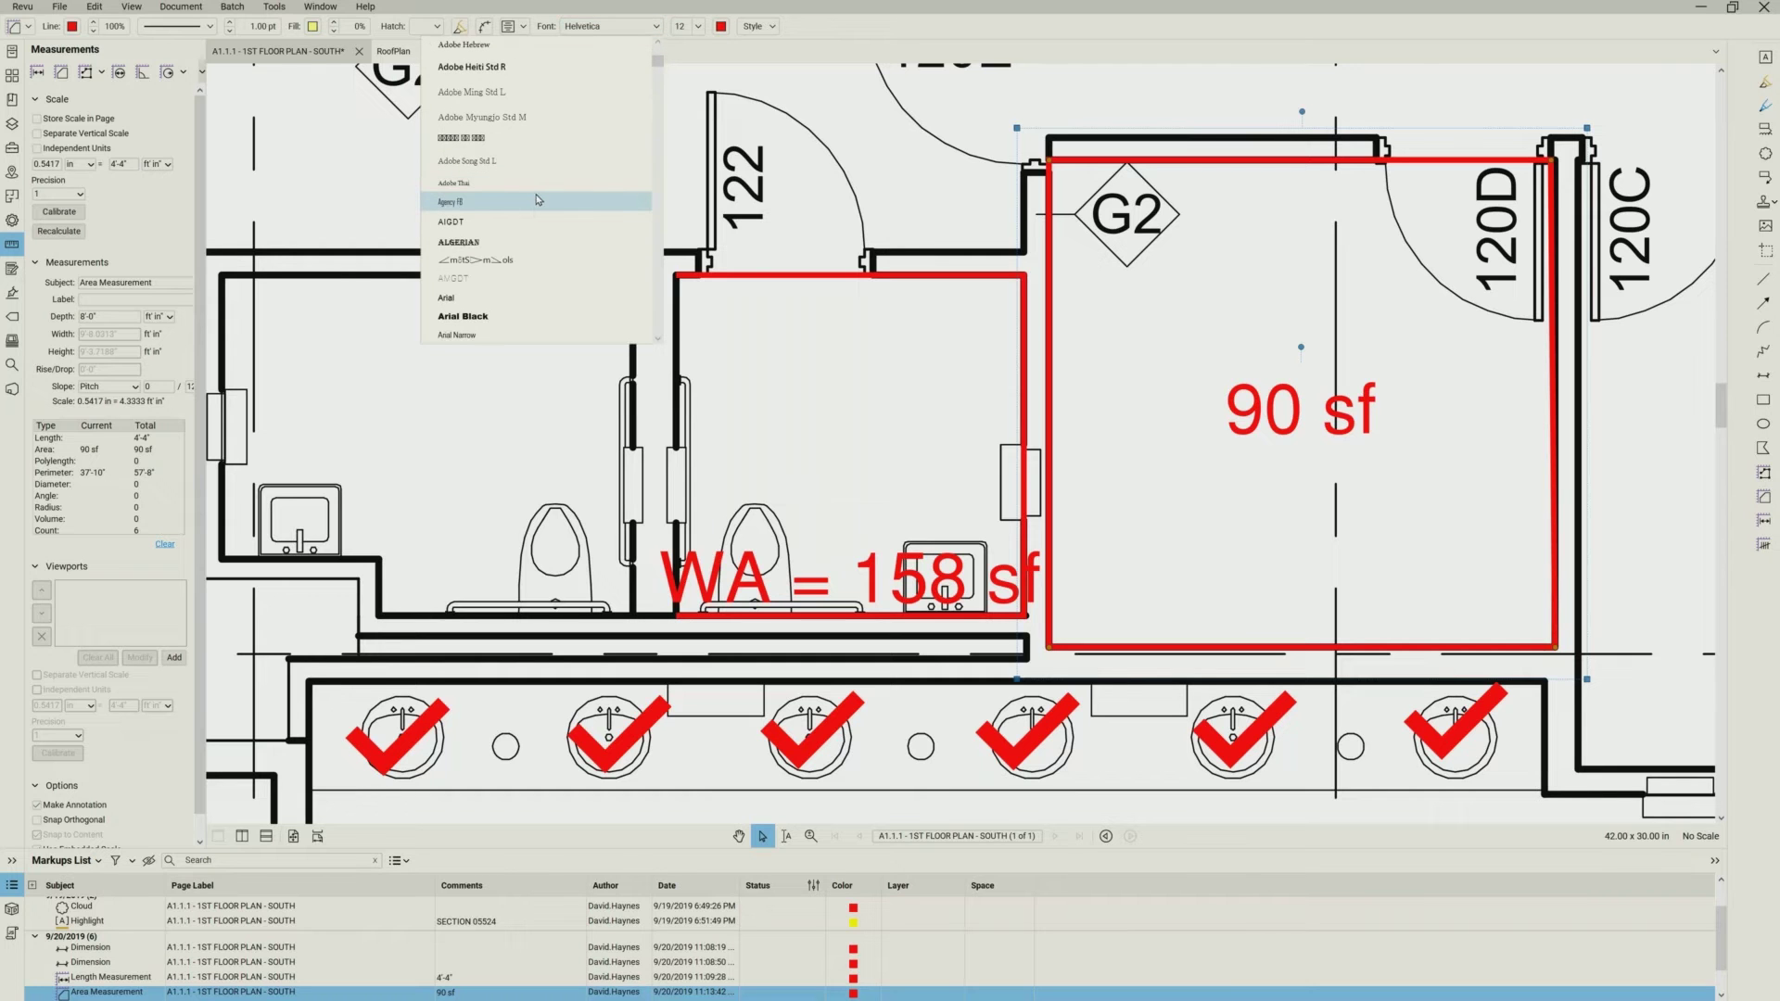
{"action": "scroll", "coordinate": [536, 201], "scroll_direction": "down", "scroll_amount": 1}
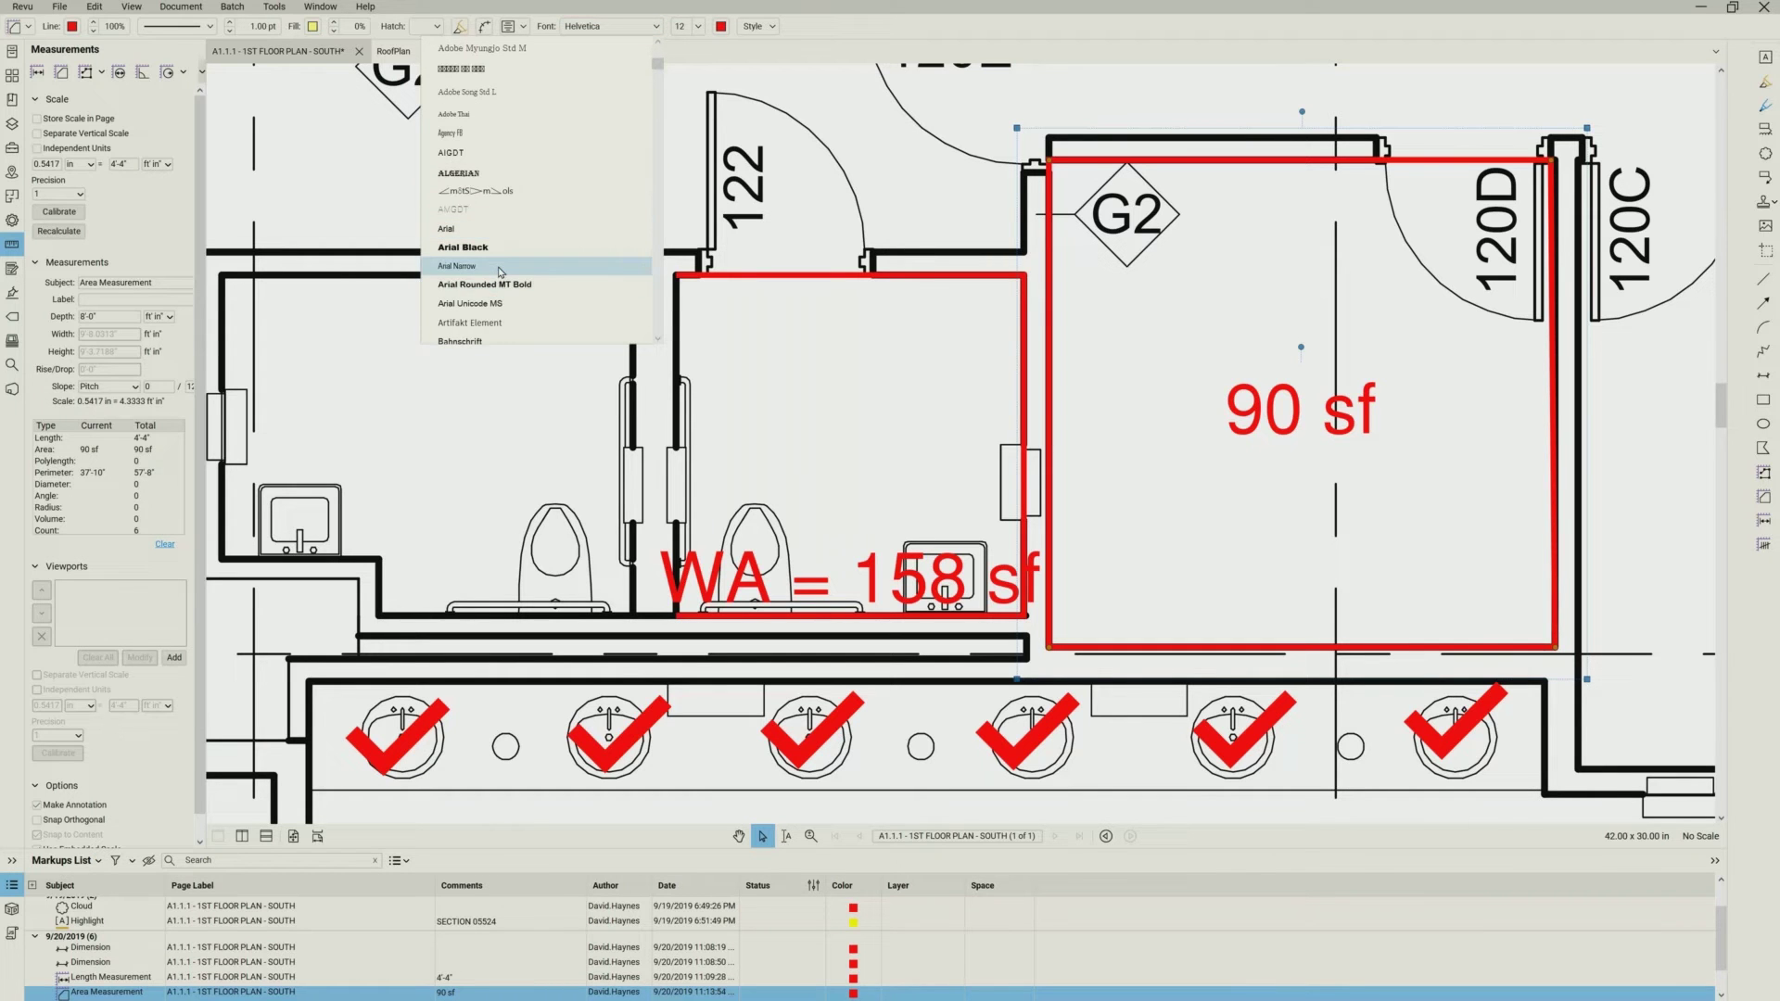
{"action": "left_click", "coordinate": [498, 267]}
{"action": "left_click", "coordinate": [698, 28]}
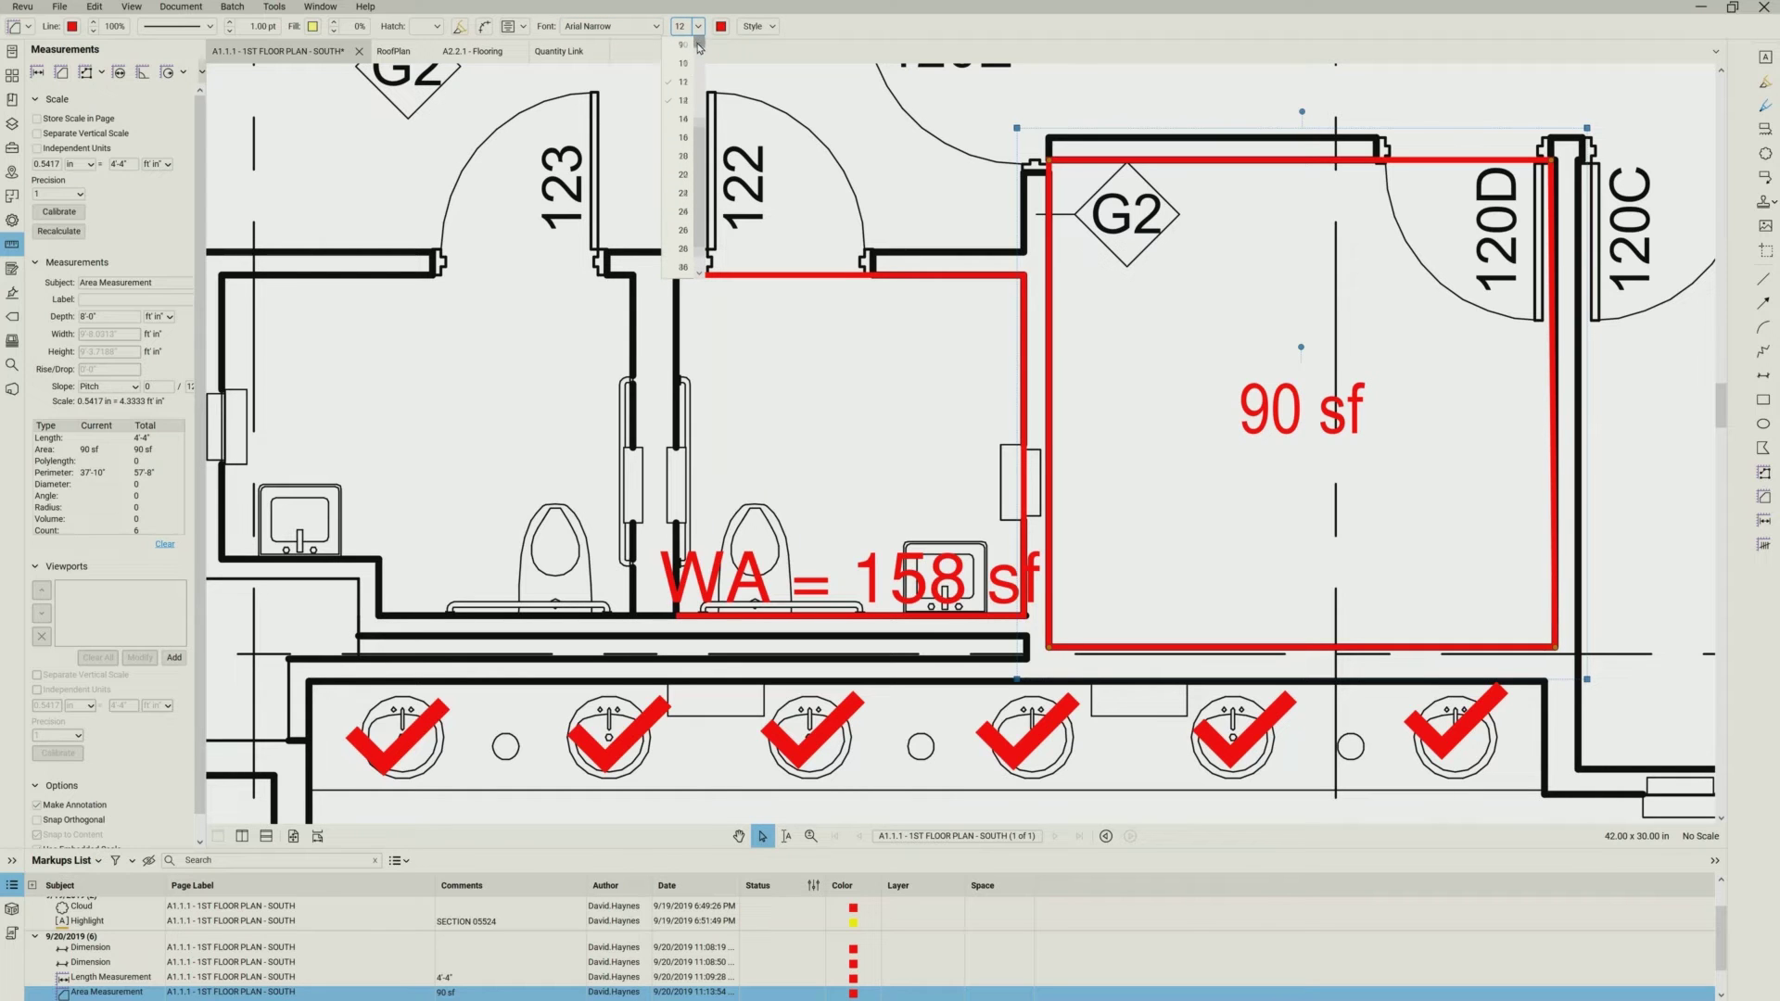
{"action": "left_click", "coordinate": [683, 63]}
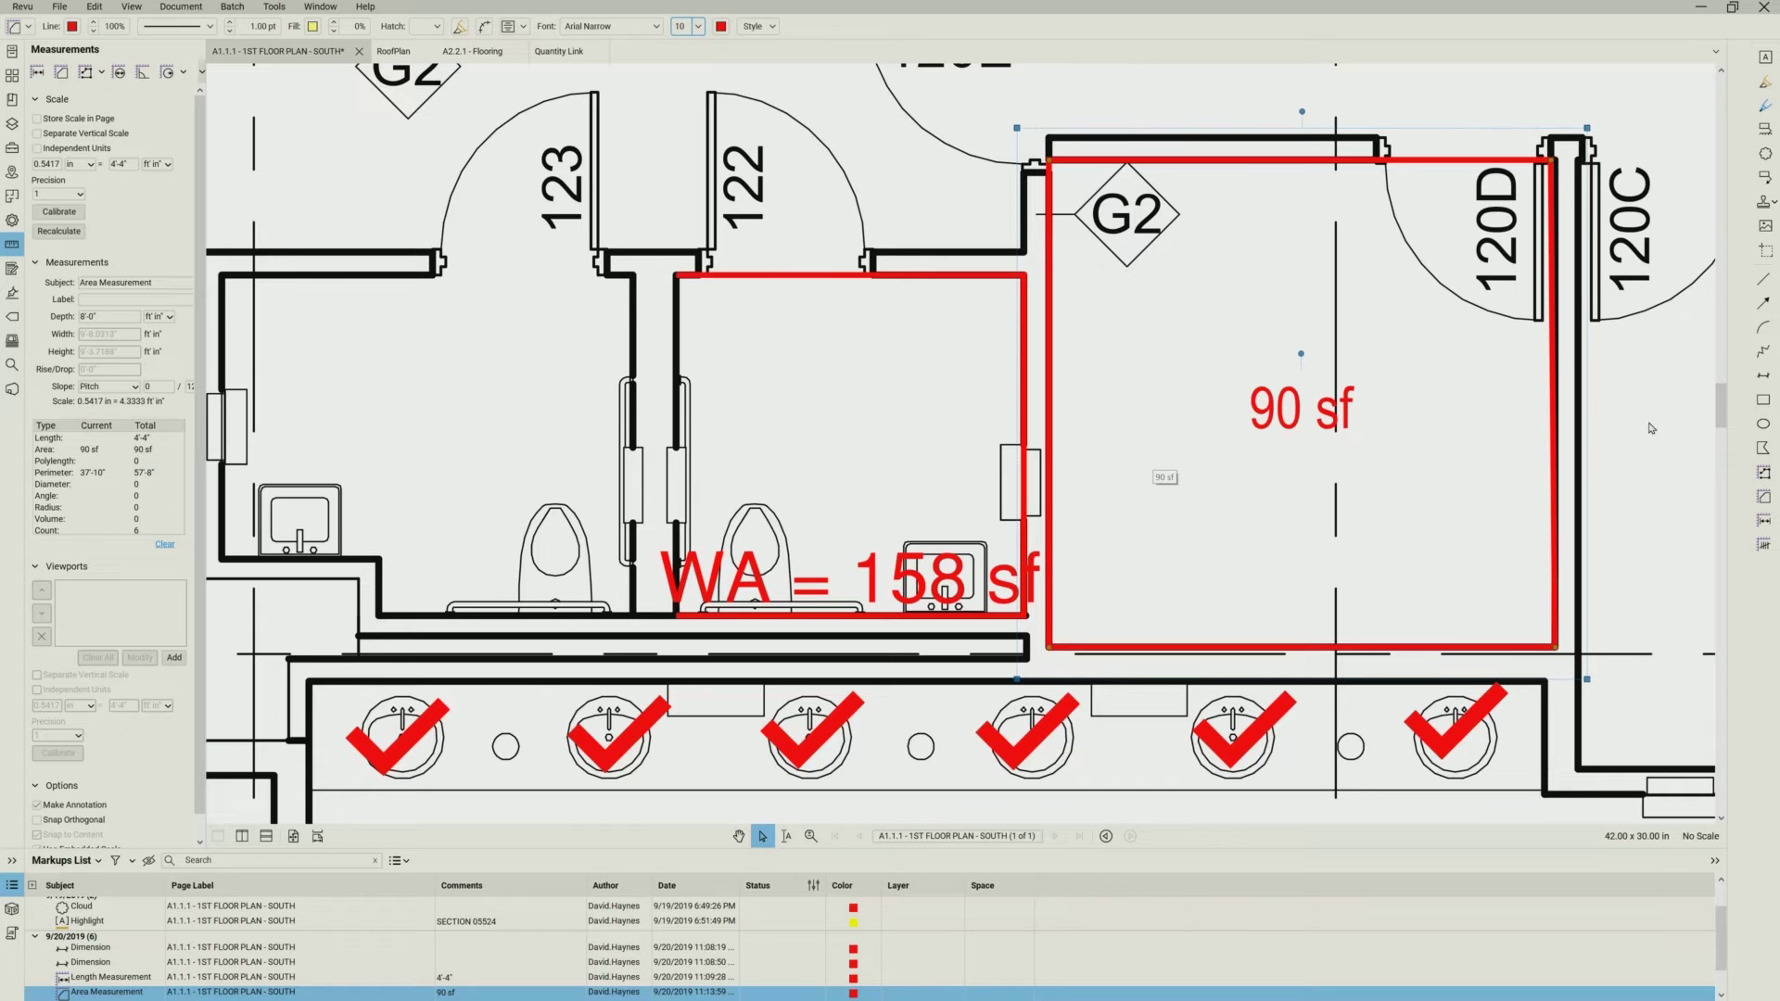
{"action": "left_click", "coordinate": [1591, 408]}
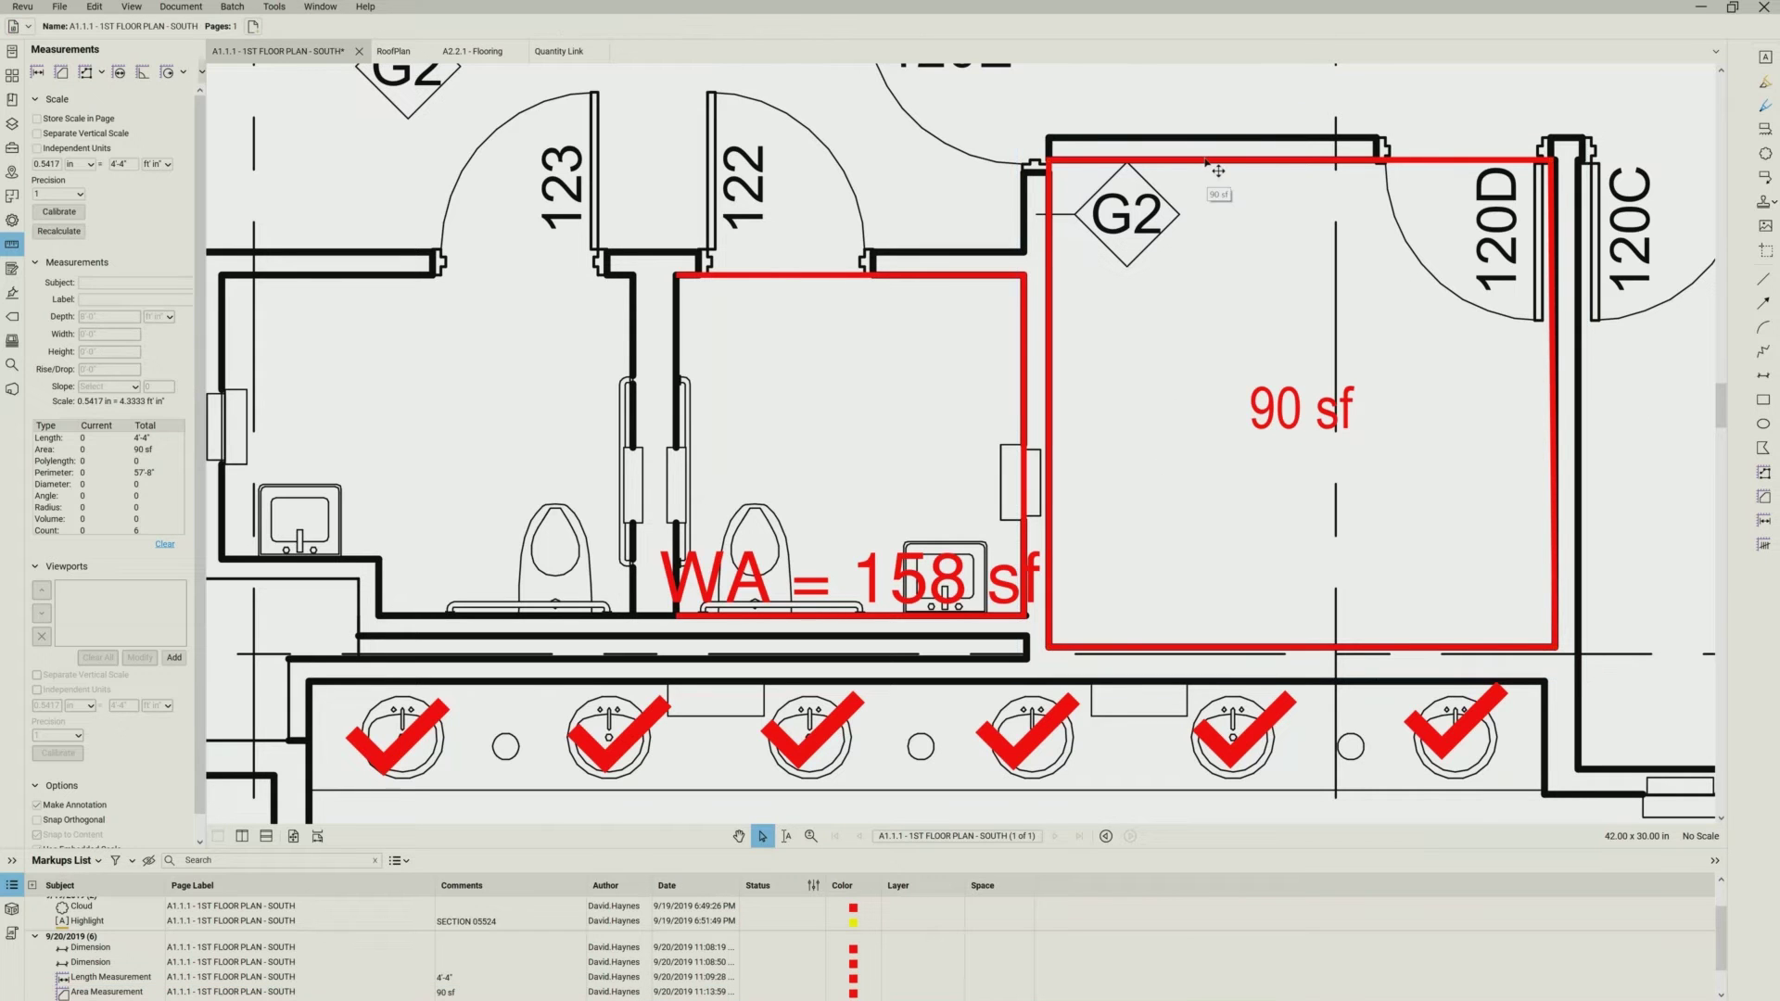
- Raise the fill opacity of the area measurement at door 120D to 30% and deselect it
{"action": "left_click", "coordinate": [1207, 163]}
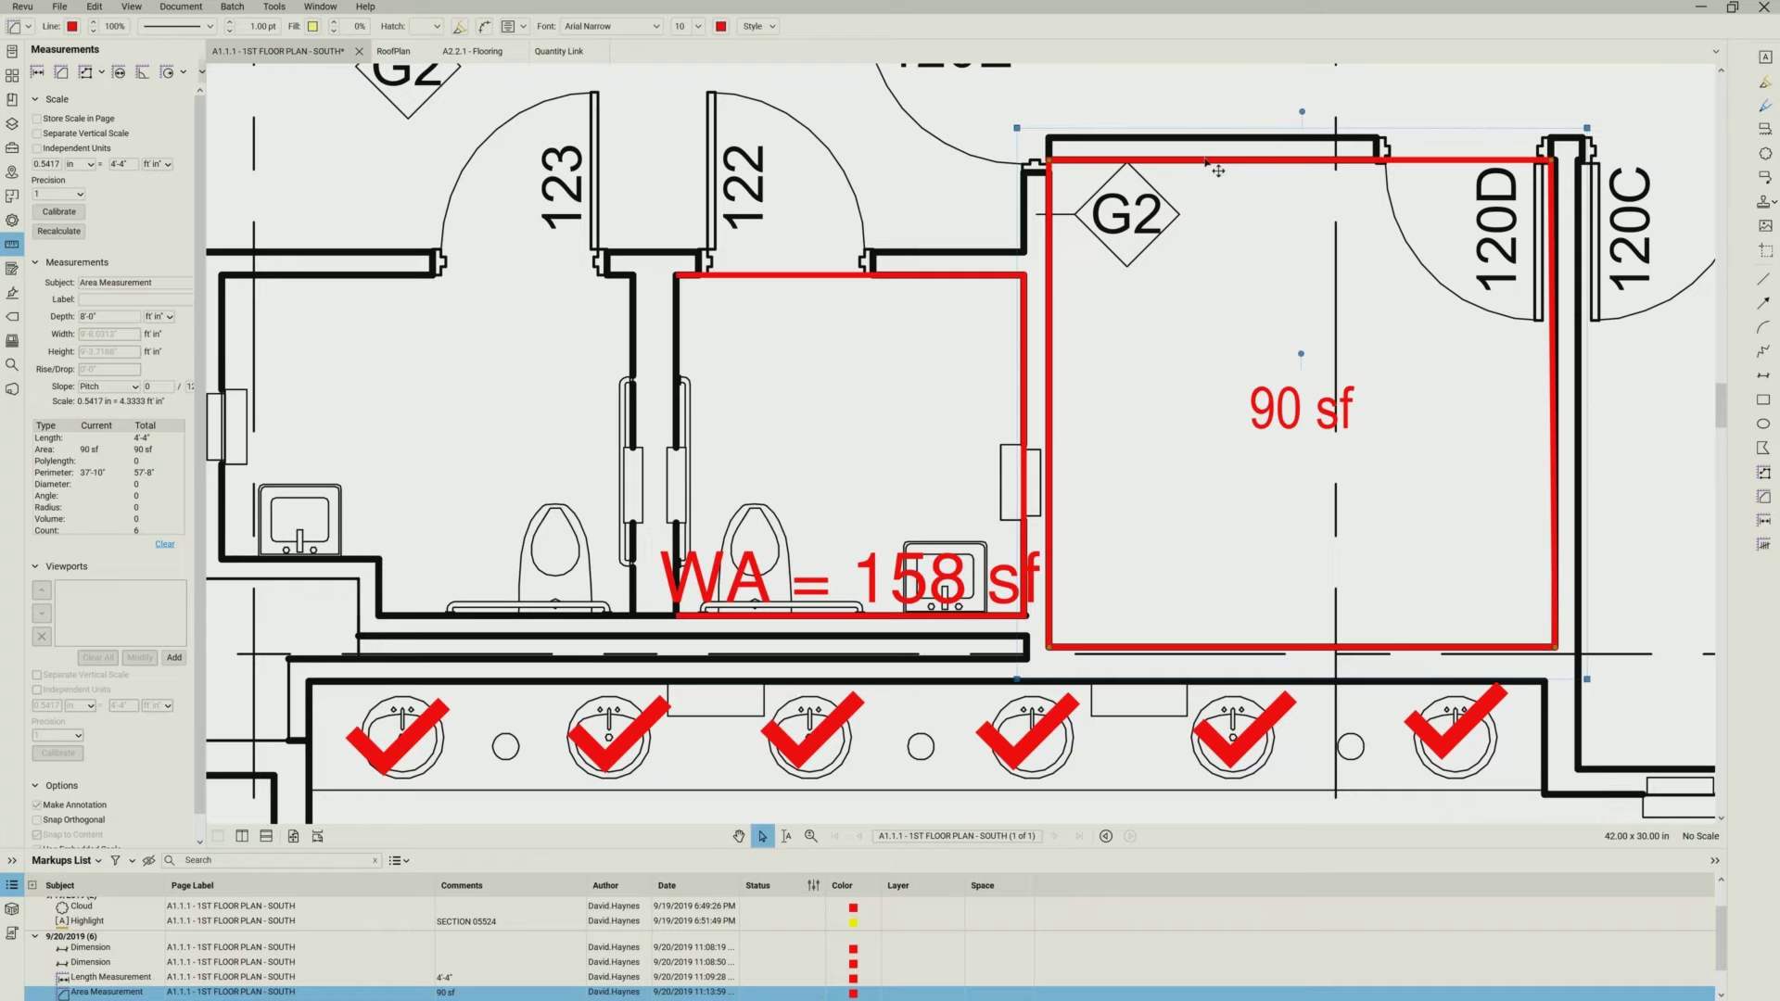
{"action": "left_click", "coordinate": [335, 23]}
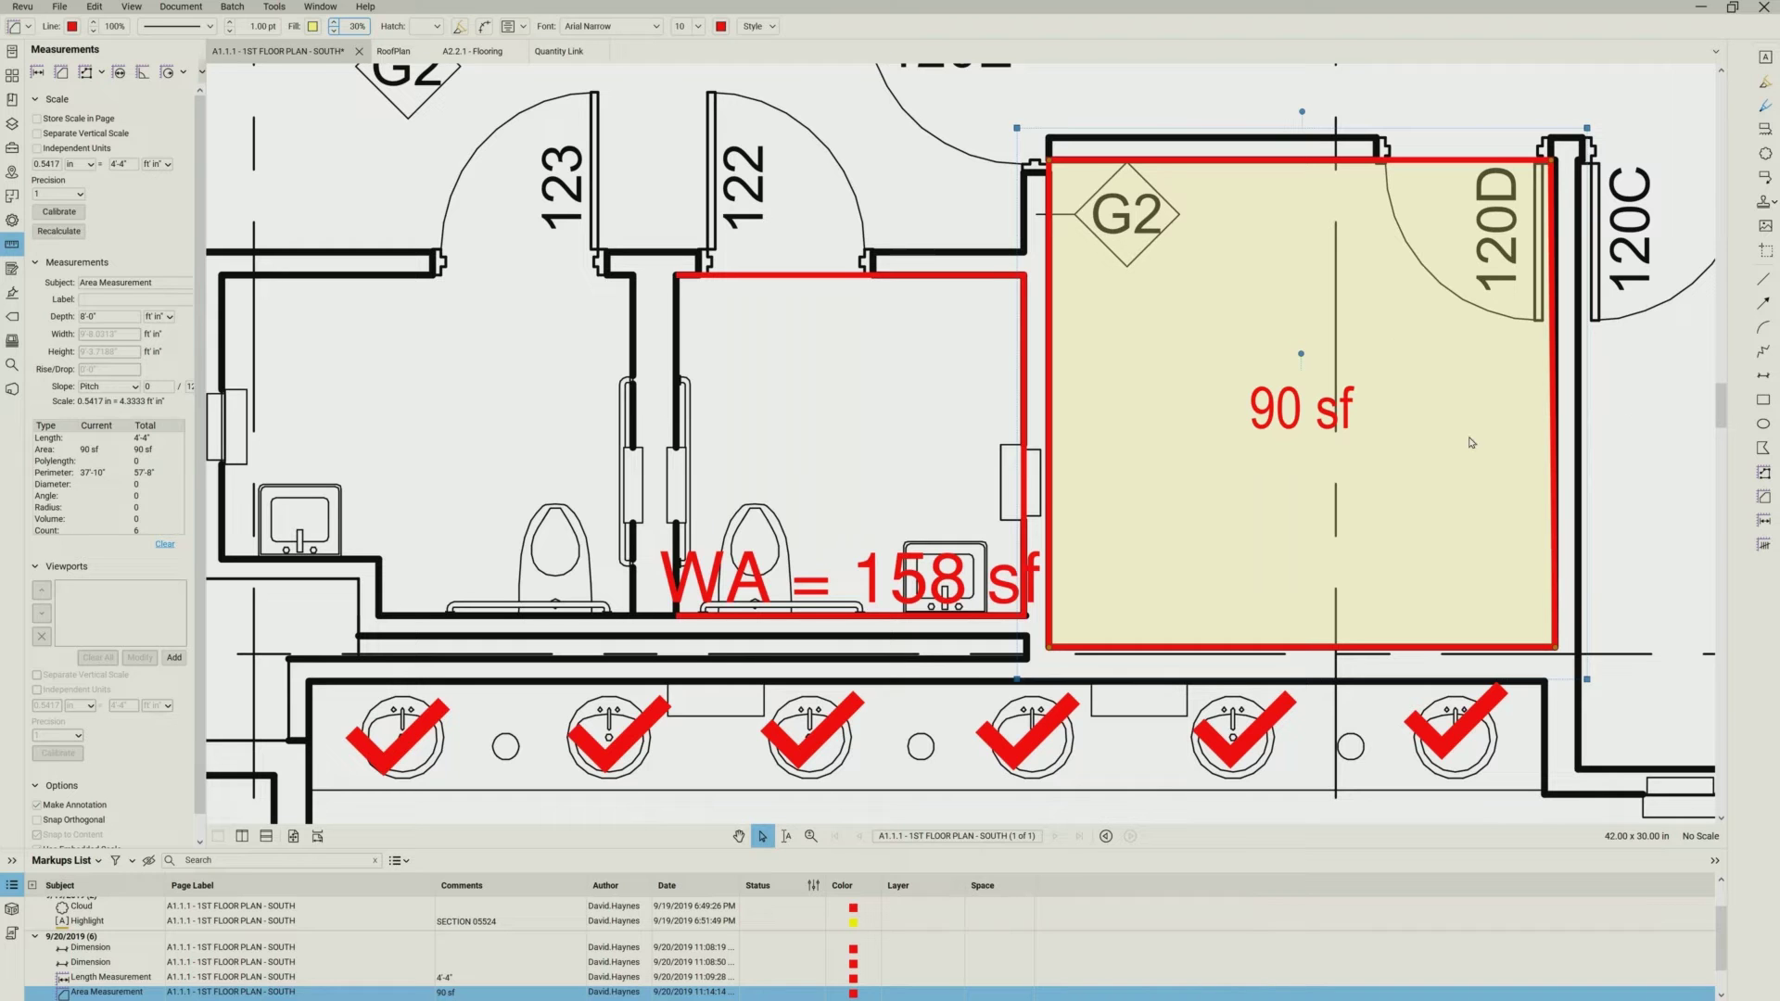
{"action": "key", "text": "Escape"}
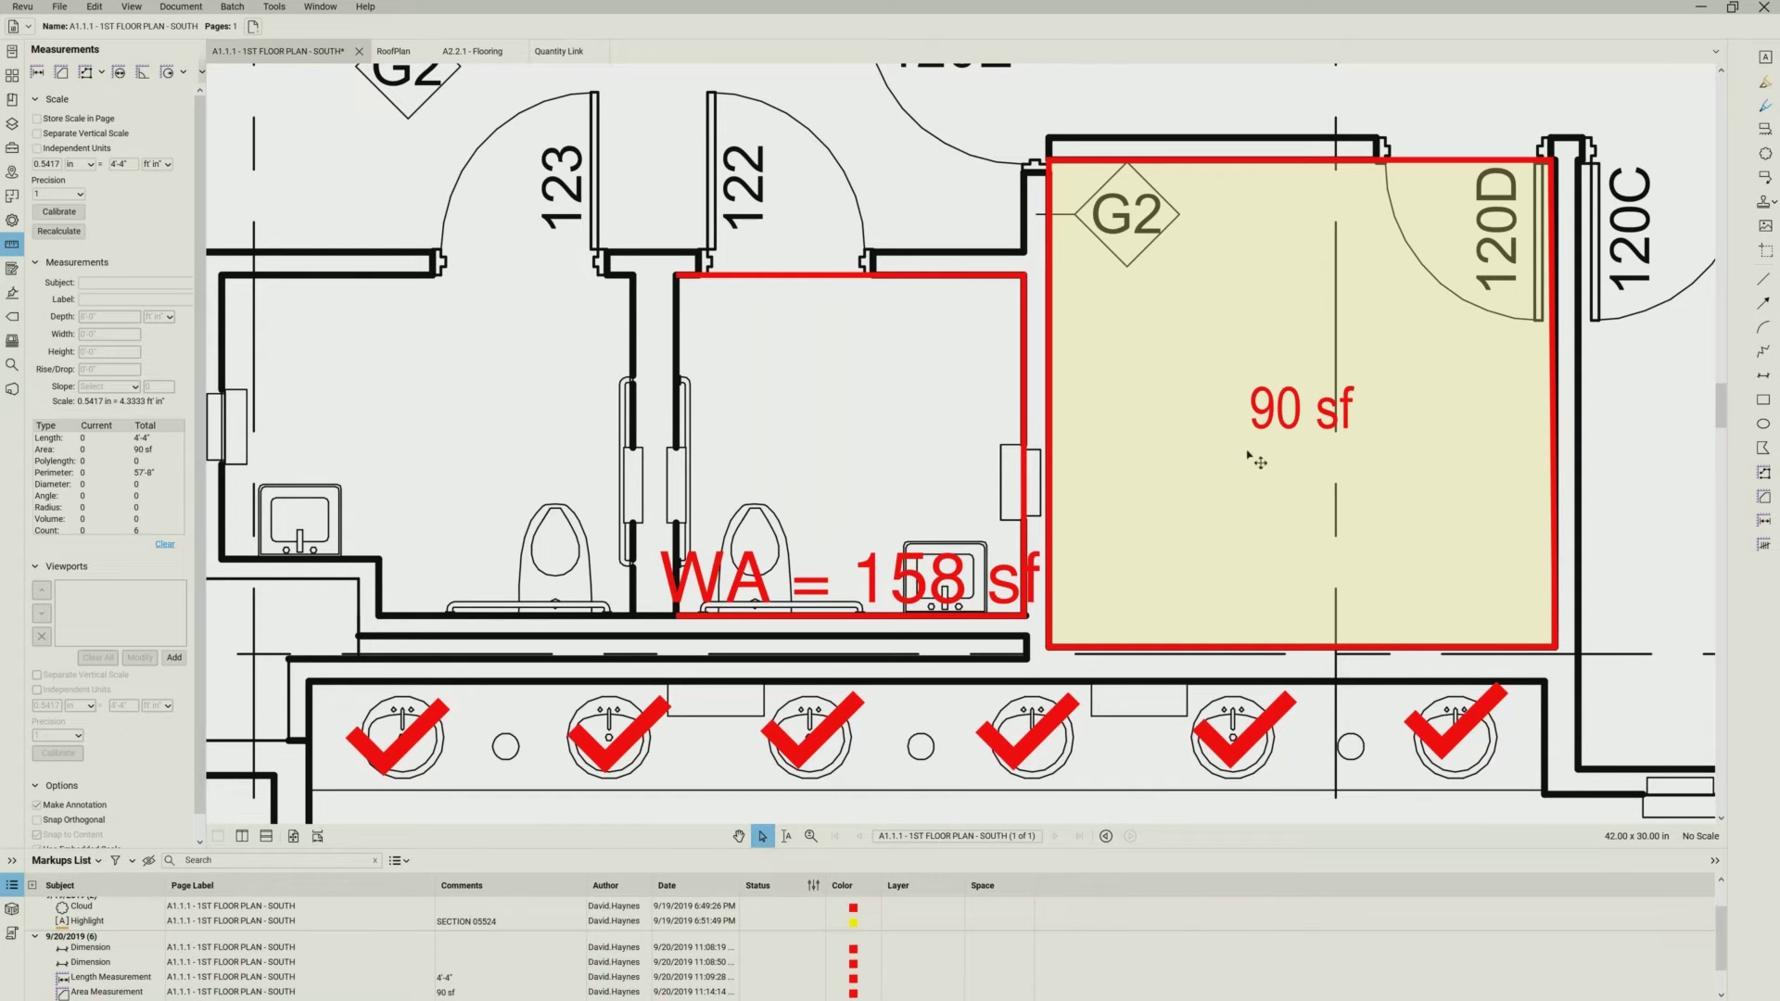
- Move the area measurement's caption from the middle of the room to its lower-right corner
{"action": "left_click", "coordinate": [1309, 421]}
{"action": "left_click", "coordinate": [1308, 419]}
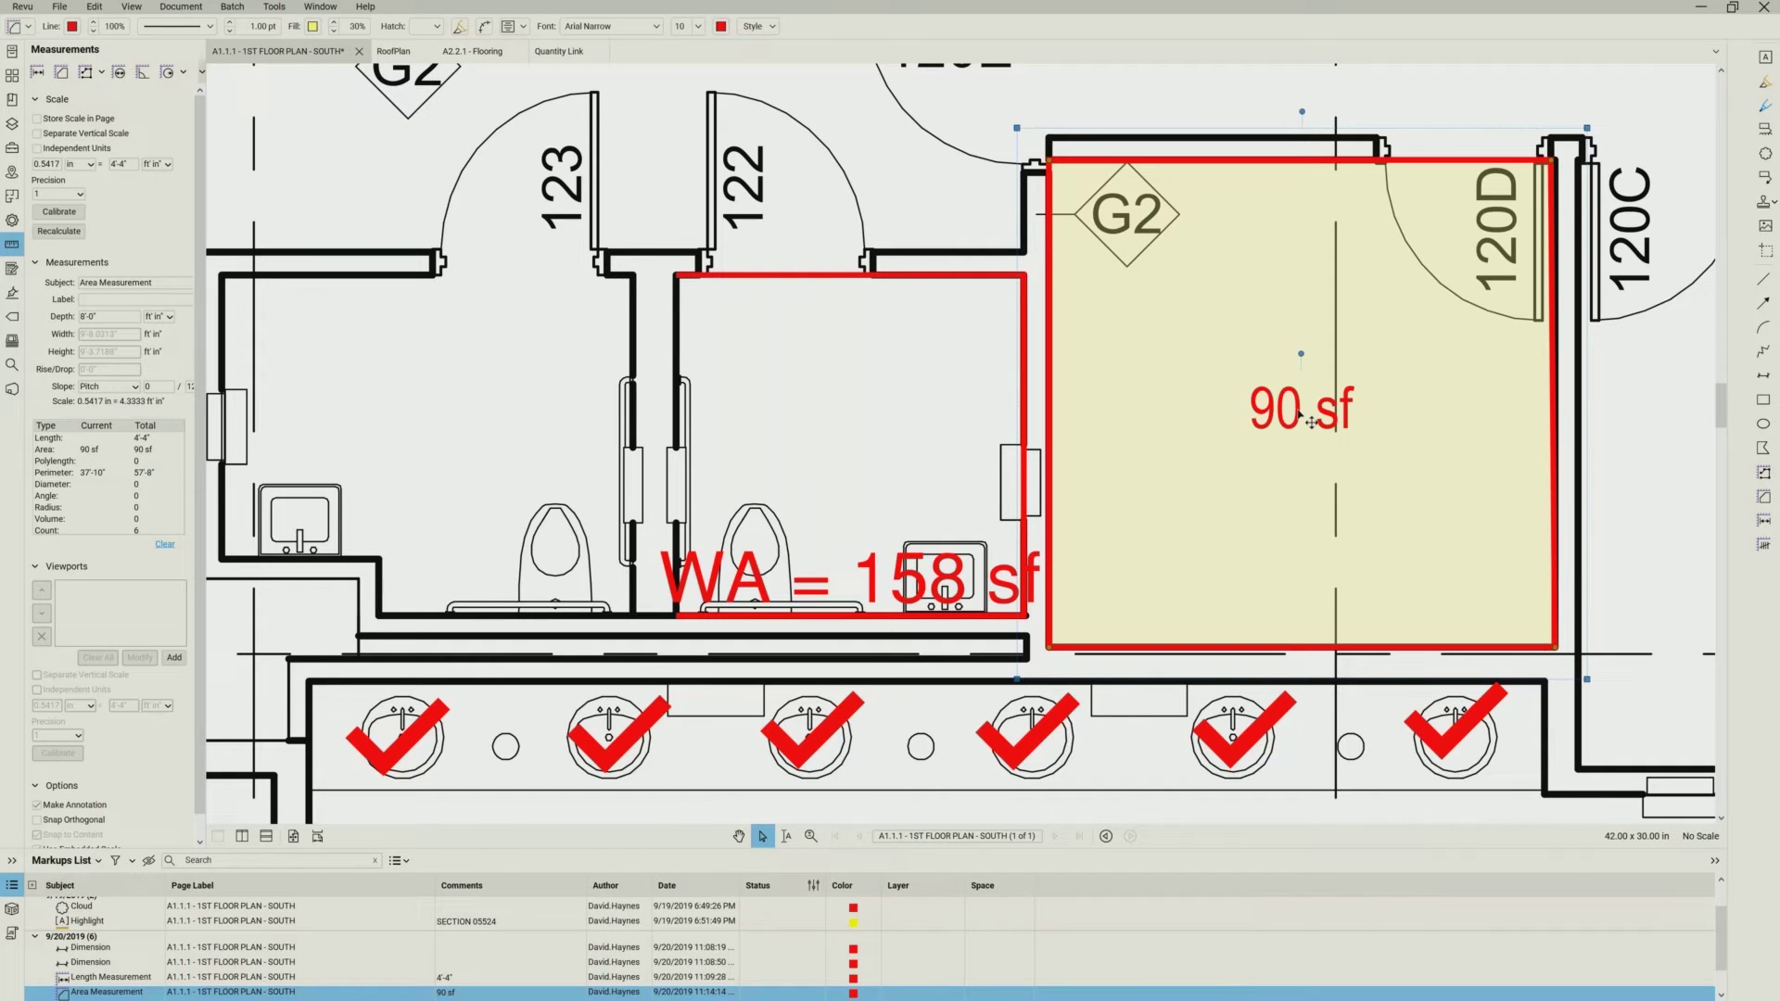
{"action": "left_click_drag", "start_coordinate": [1310, 422], "coordinate": [1483, 598]}
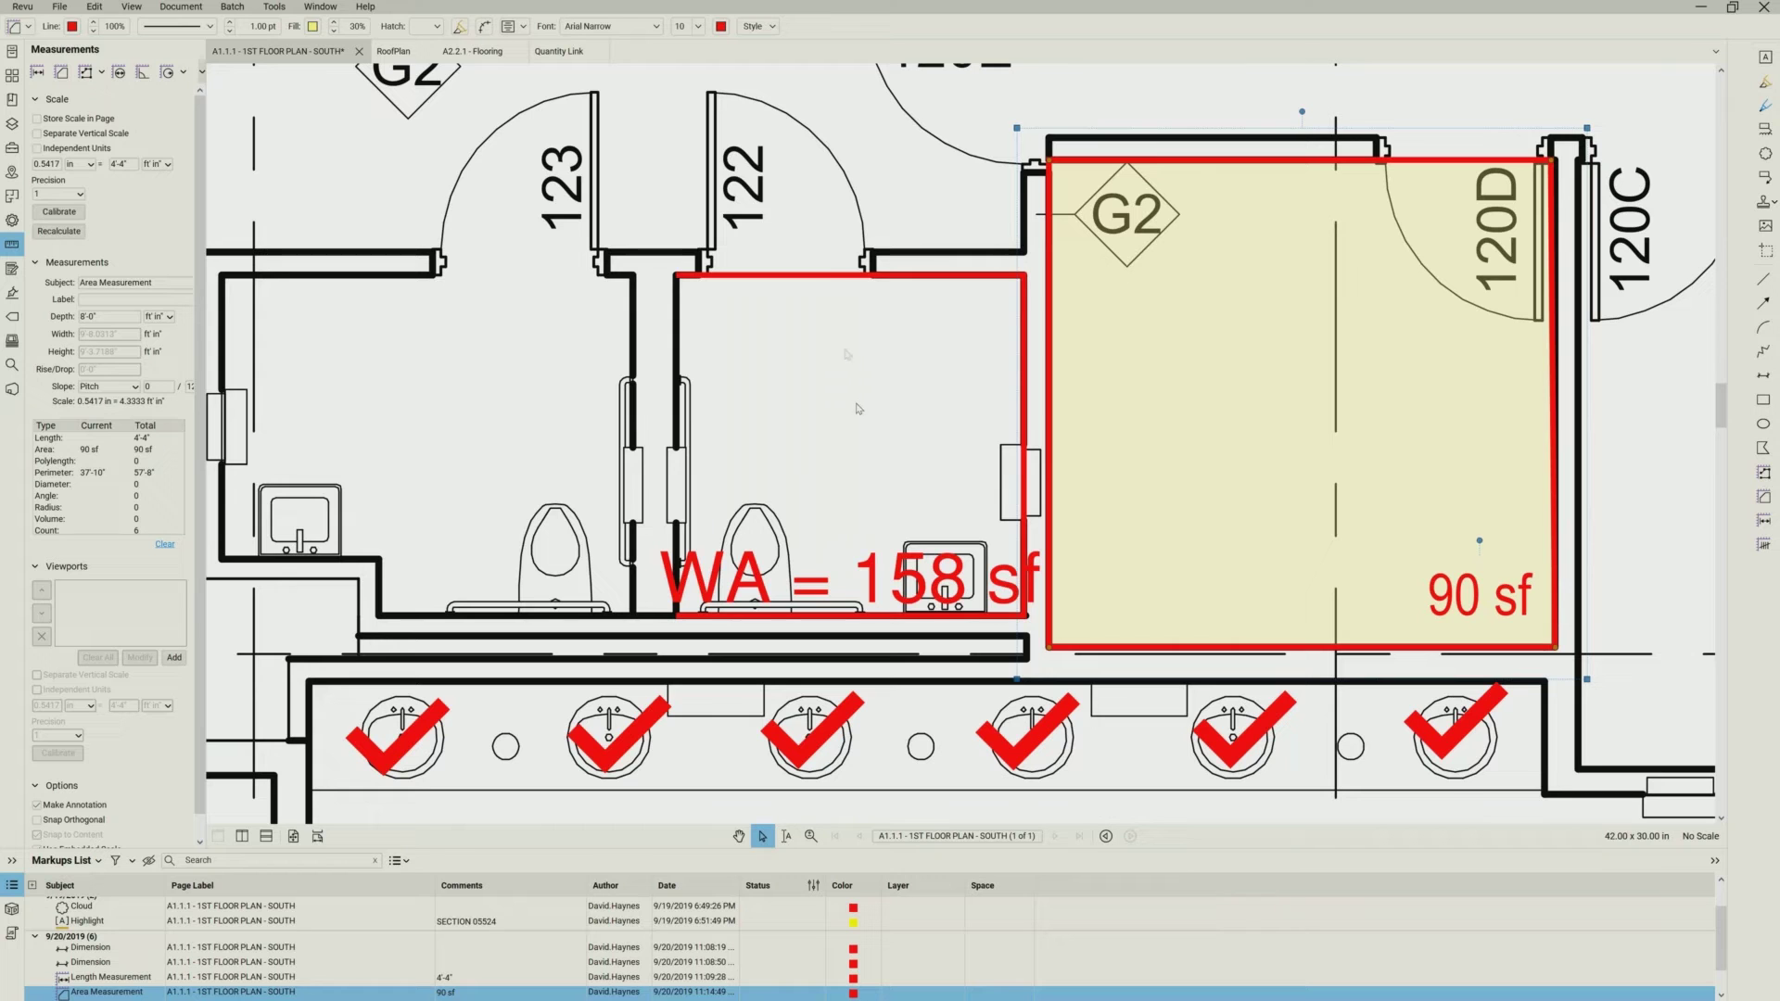
- Format the perimeter measurement at door 122 with an Arial Narrow caption at size 10 and a green line
{"action": "left_click", "coordinate": [830, 279]}
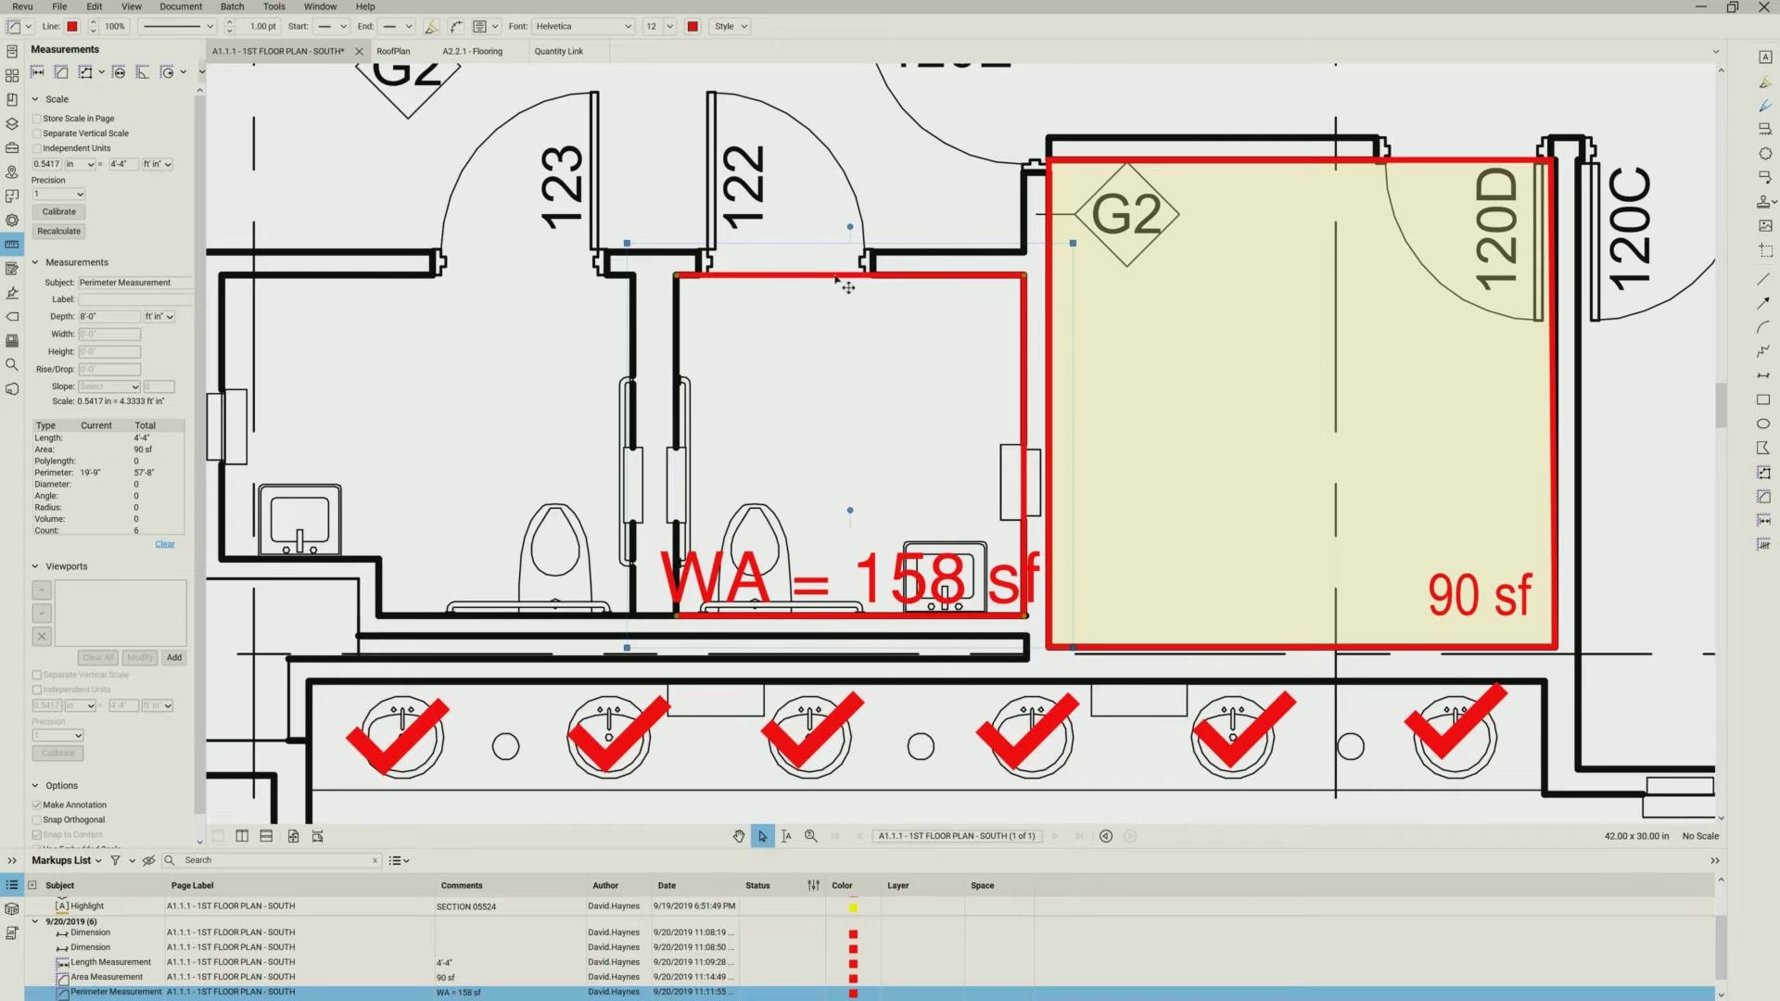
{"action": "left_click", "coordinate": [628, 27]}
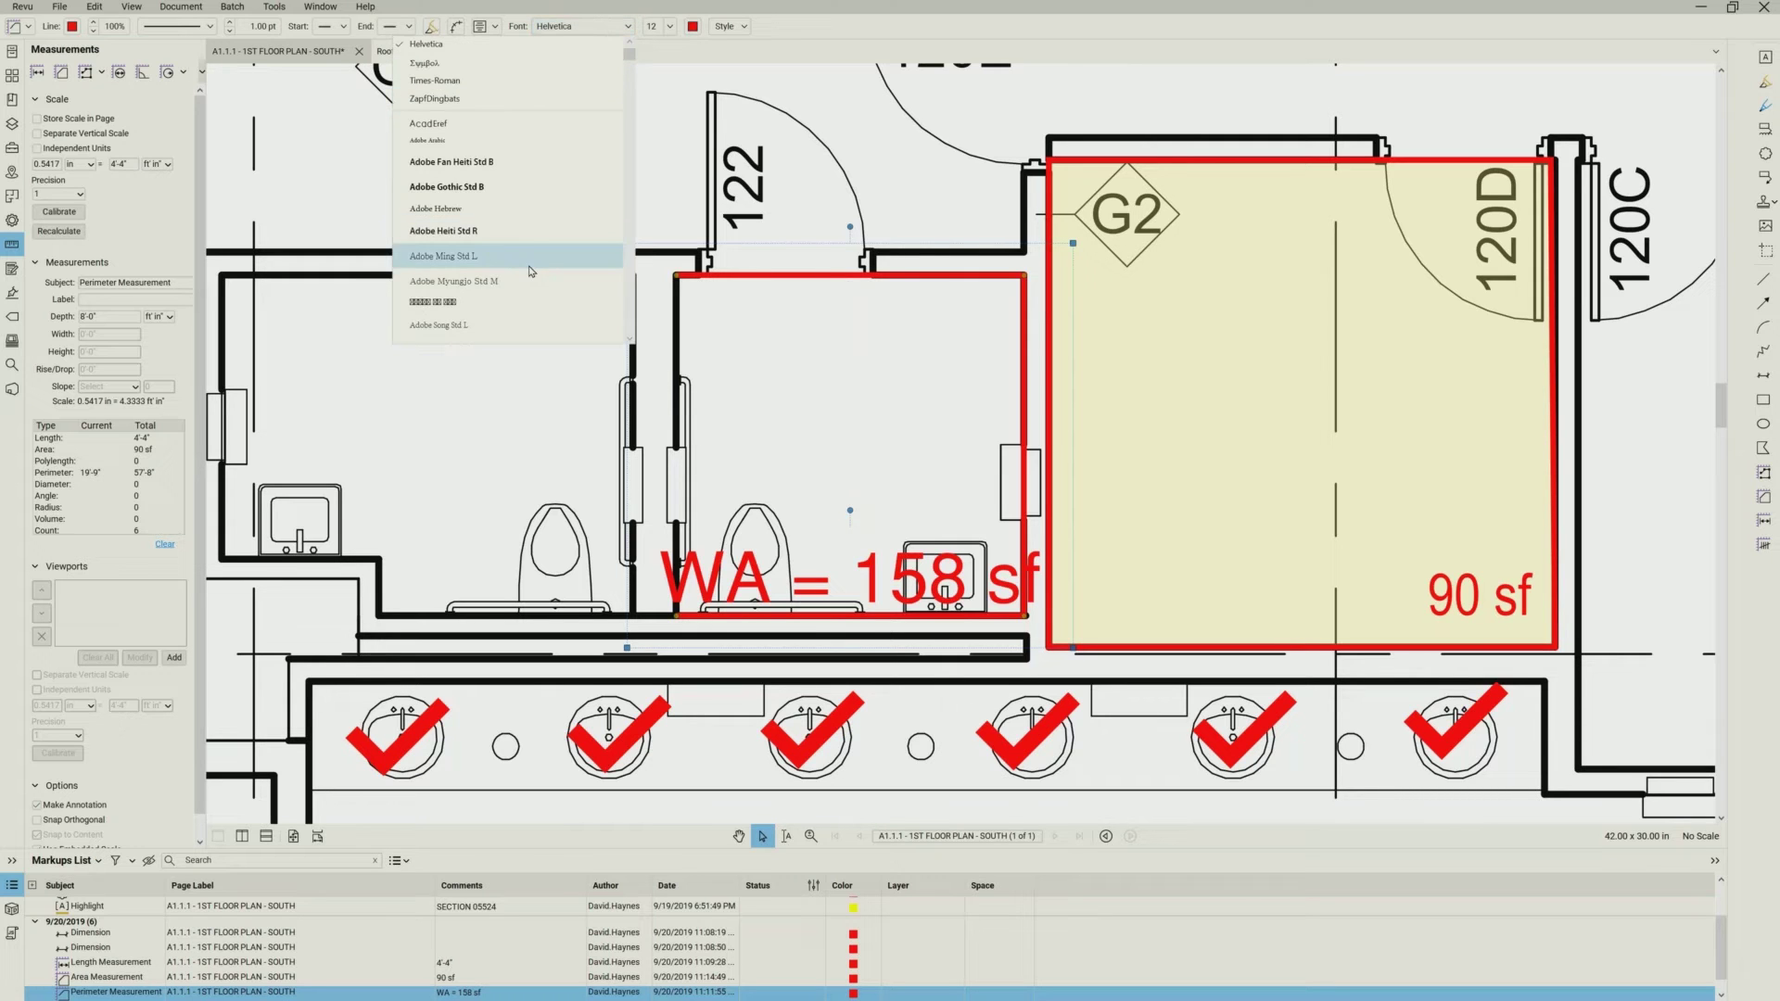
{"action": "scroll", "coordinate": [532, 271], "scroll_direction": "down", "scroll_amount": 4}
{"action": "left_click", "coordinate": [532, 271]}
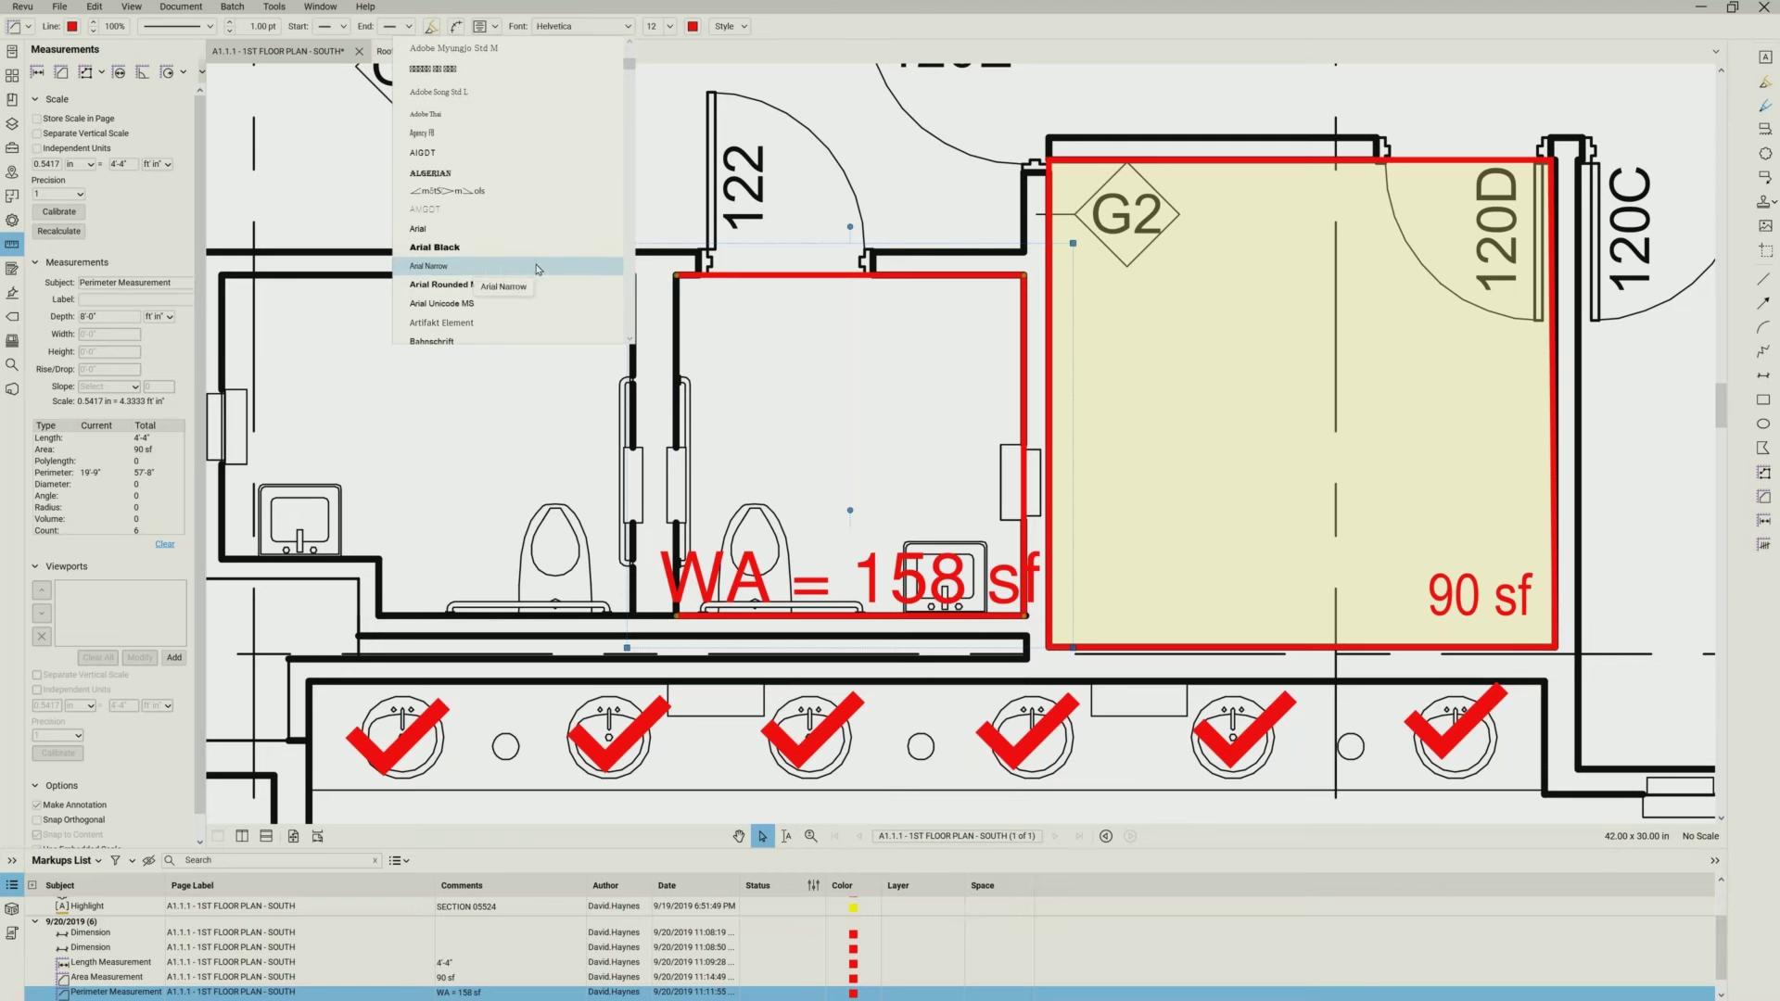
{"action": "left_click", "coordinate": [671, 27]}
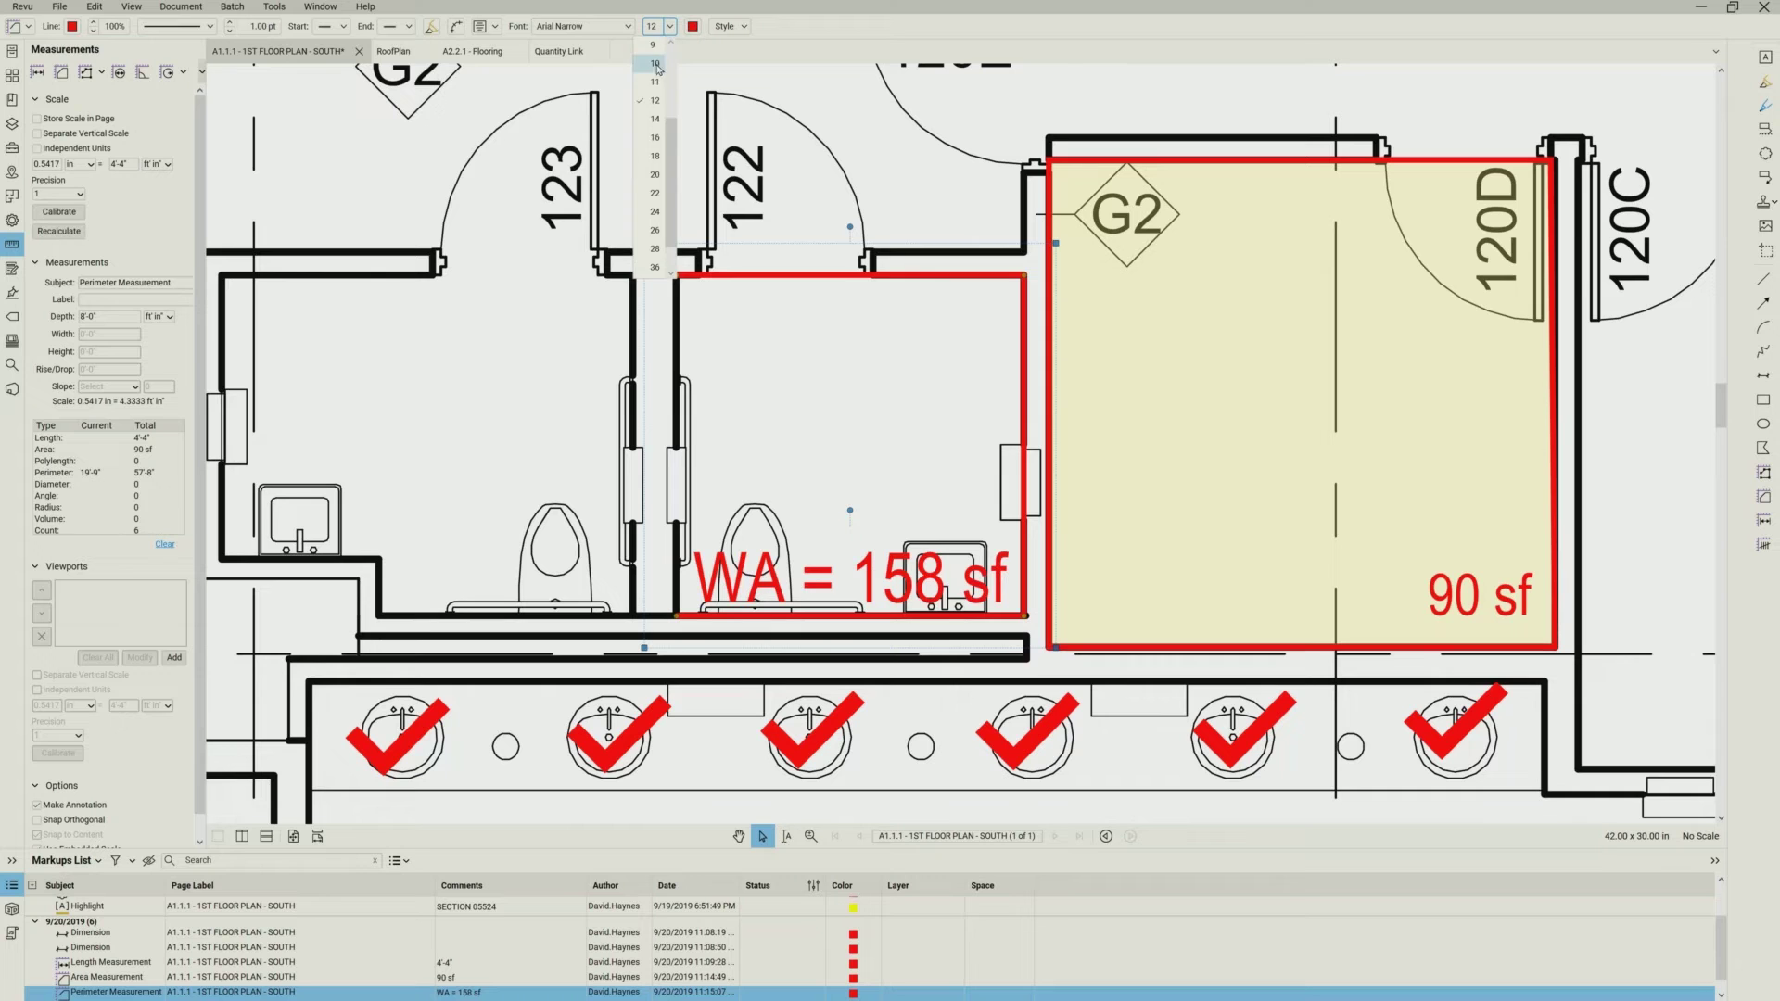
{"action": "left_click", "coordinate": [654, 44]}
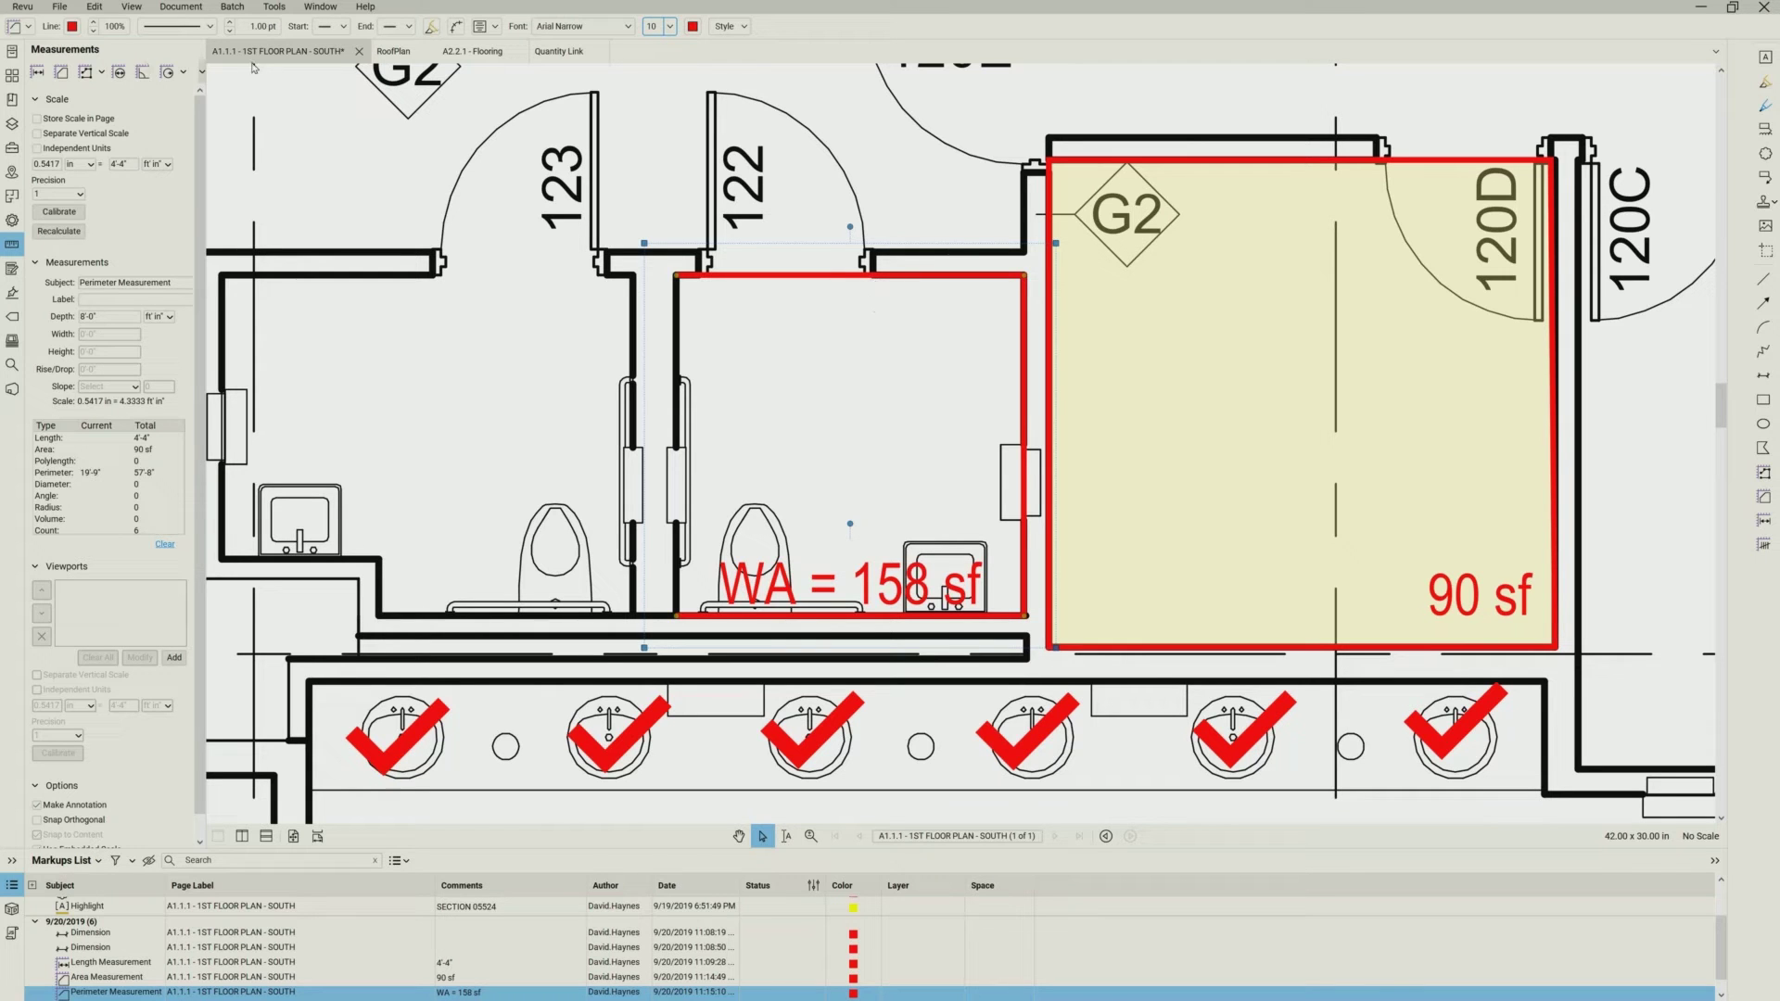
{"action": "left_click", "coordinate": [73, 30]}
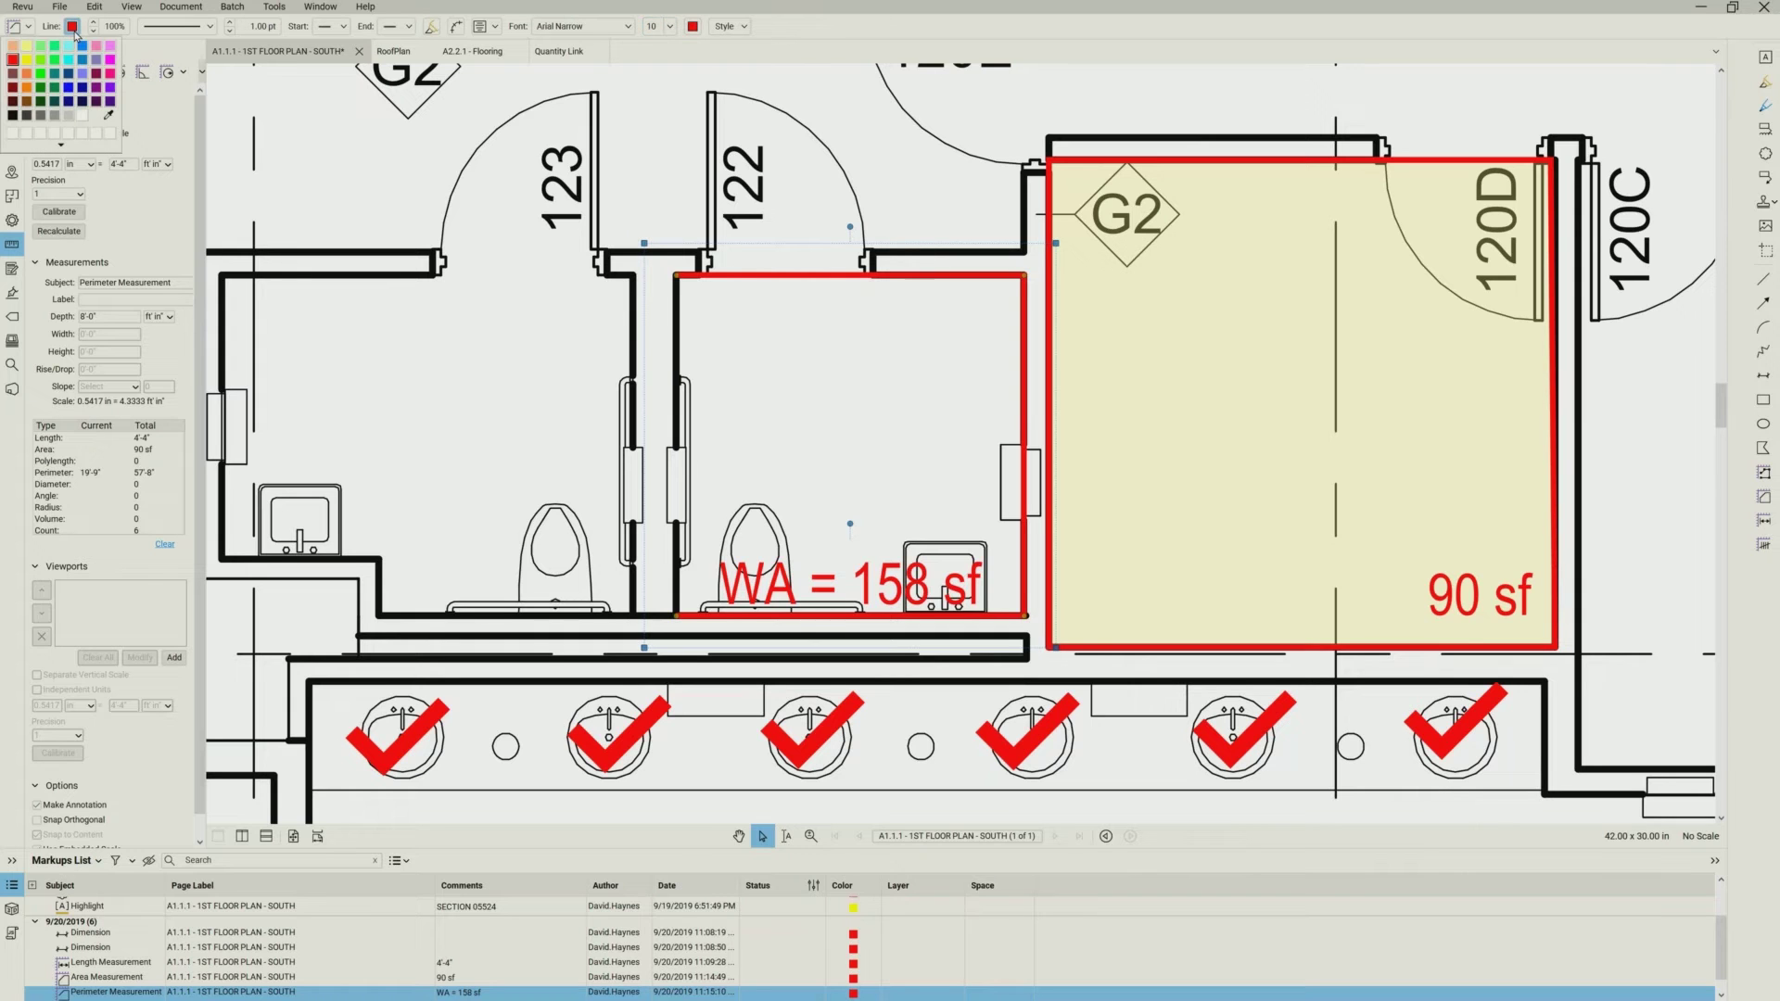
{"action": "left_click", "coordinate": [56, 59]}
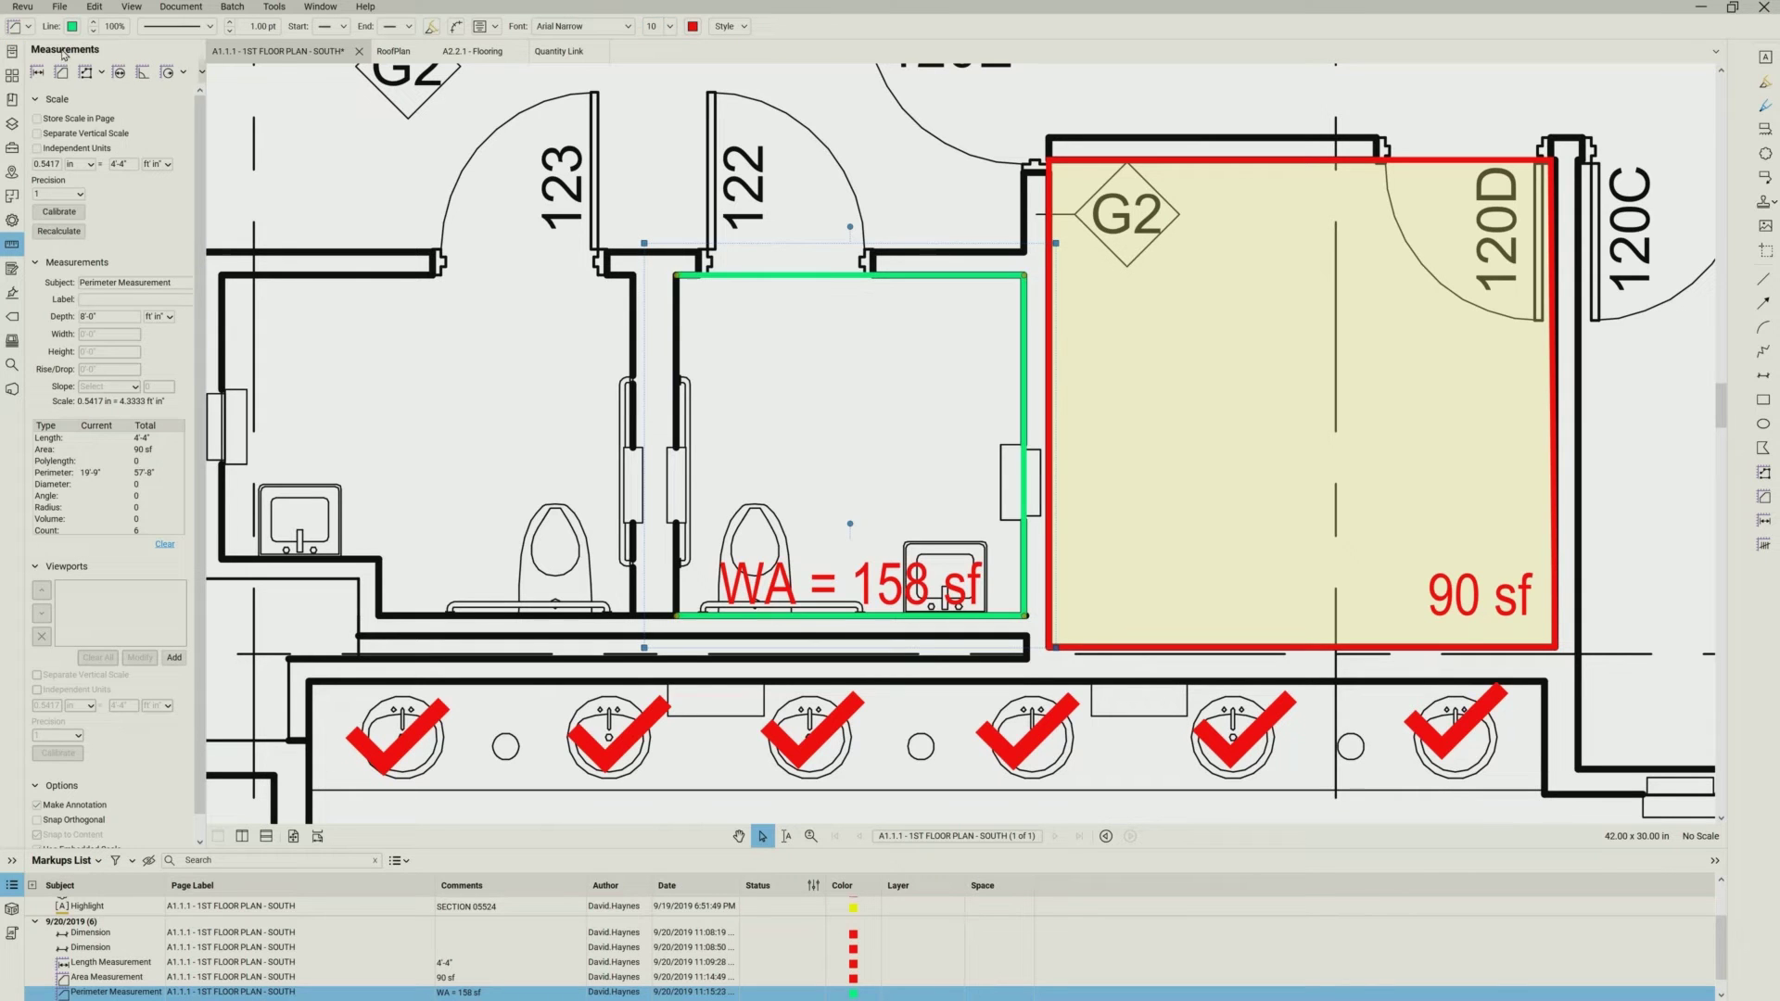
- Change the line style of the perimeter measurement at door 122 to Dashed 2
{"action": "left_click", "coordinate": [211, 29]}
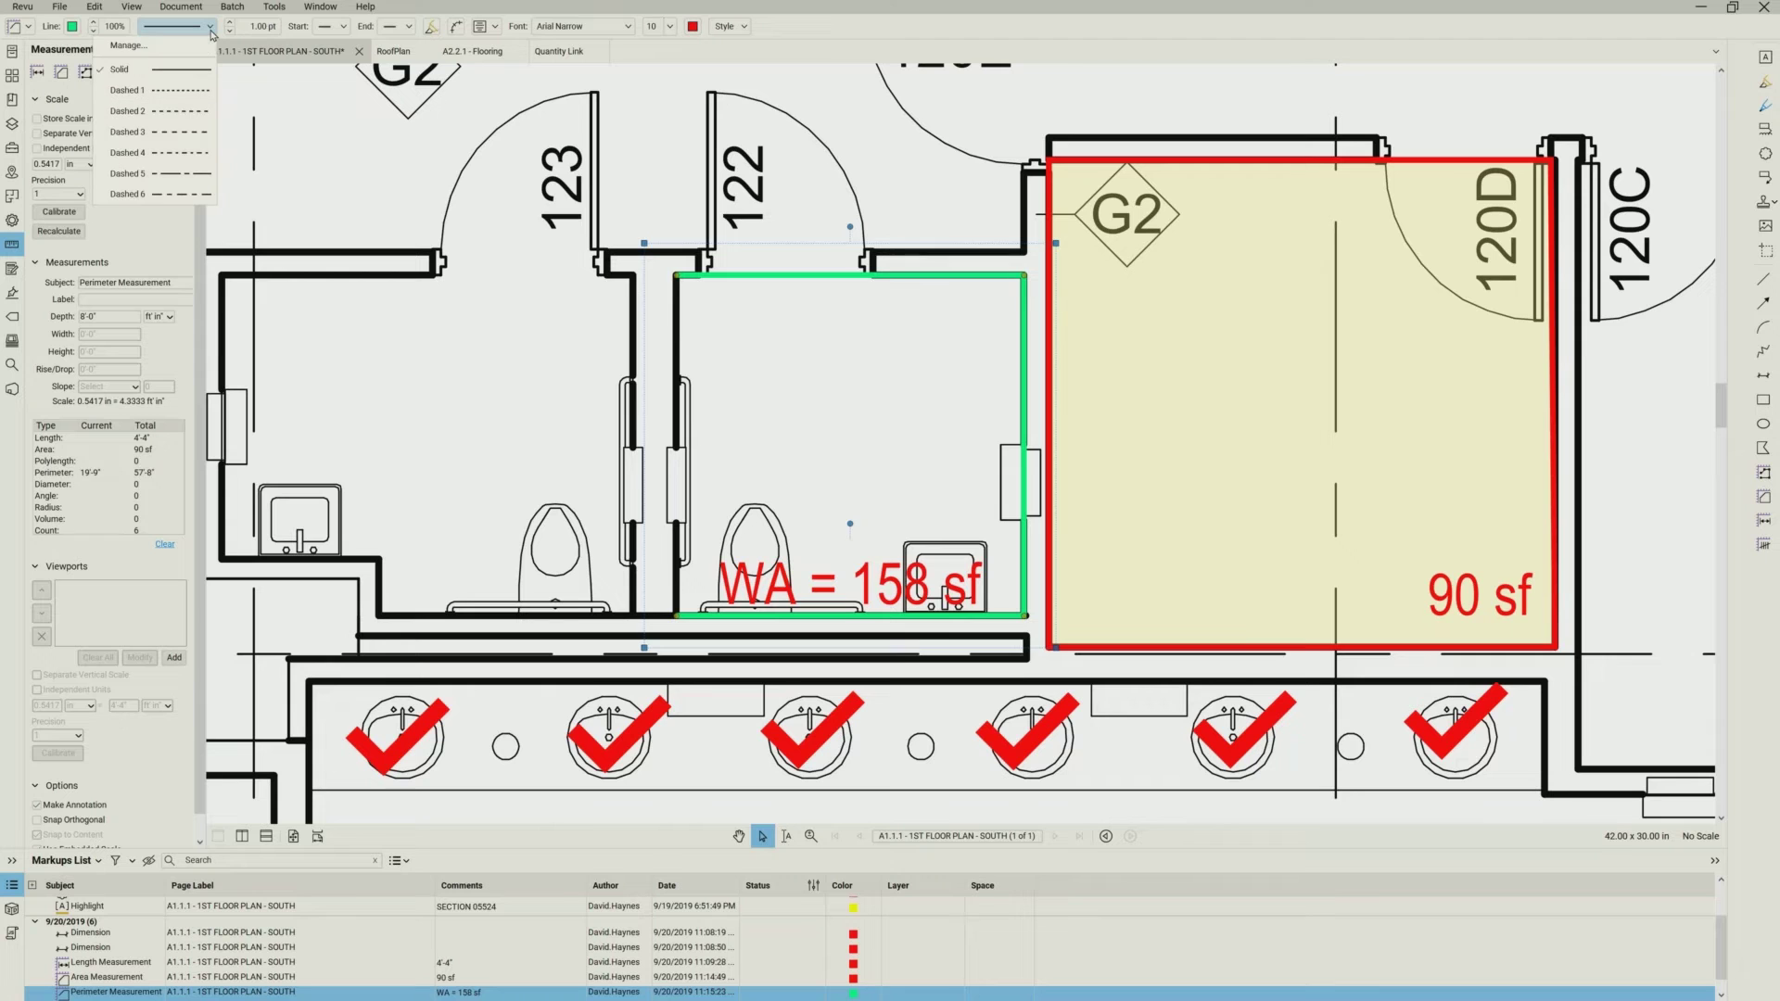
{"action": "left_click", "coordinate": [193, 113]}
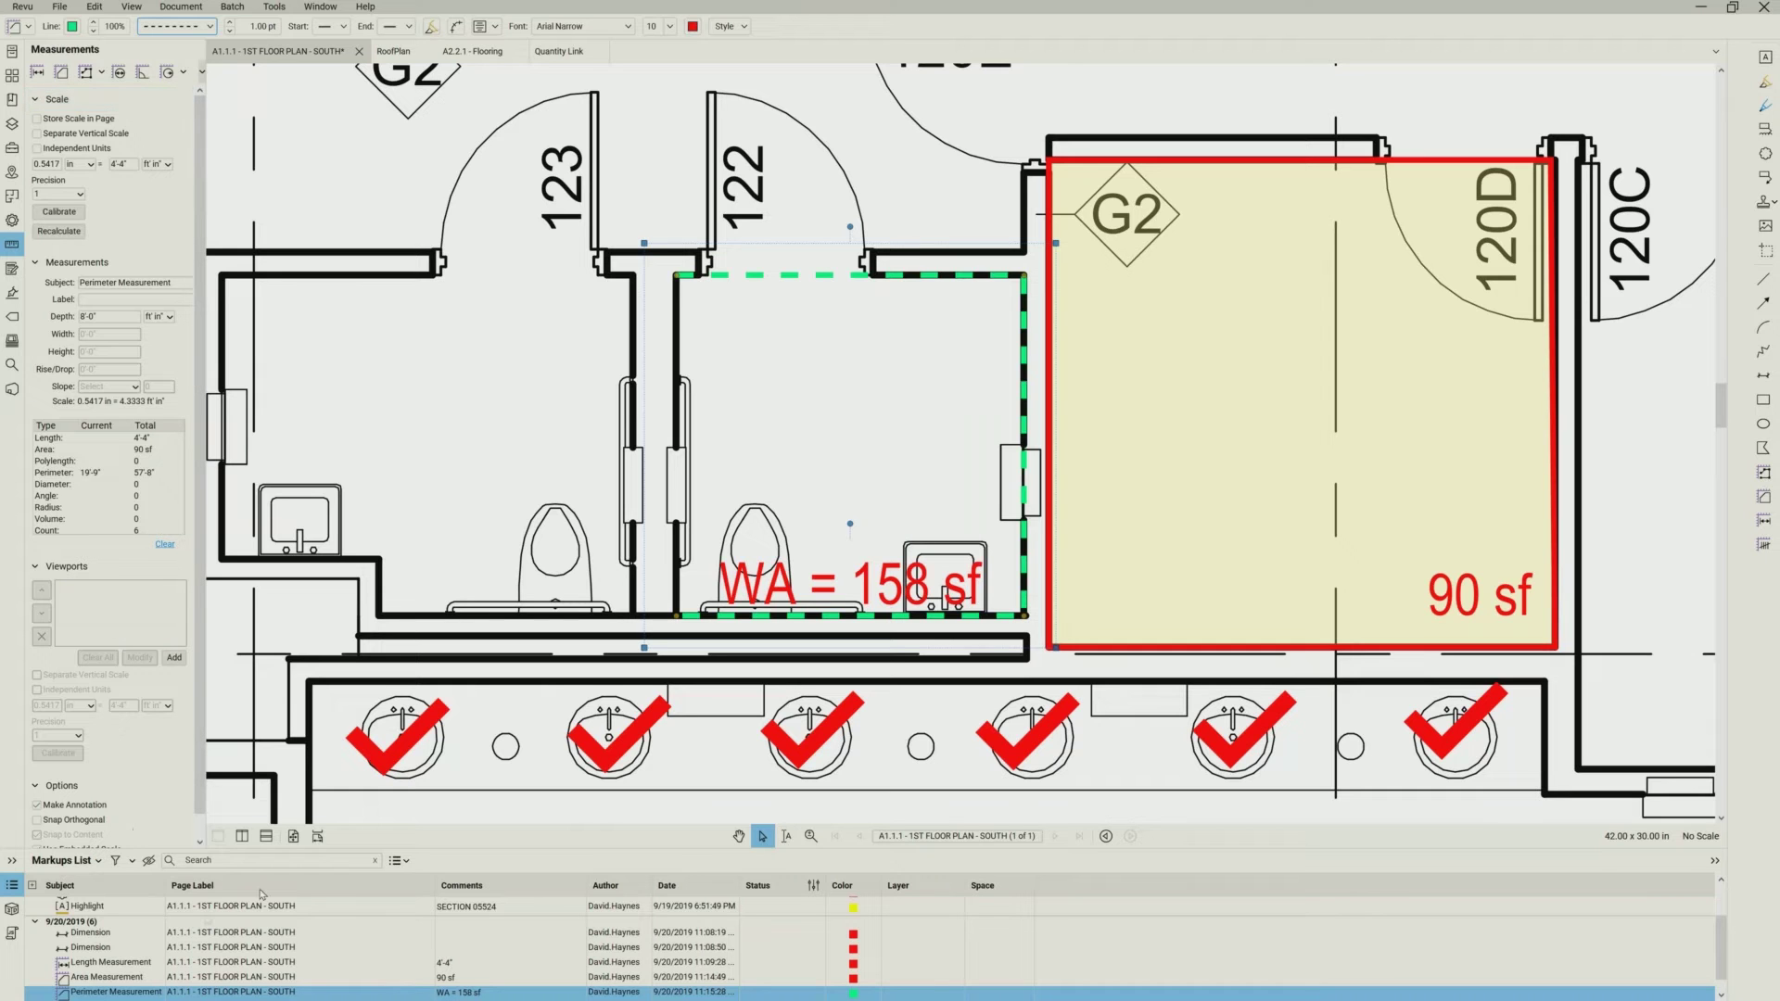
{"action": "left_click_drag", "start_coordinate": [520, 848], "coordinate": [464, 781]}
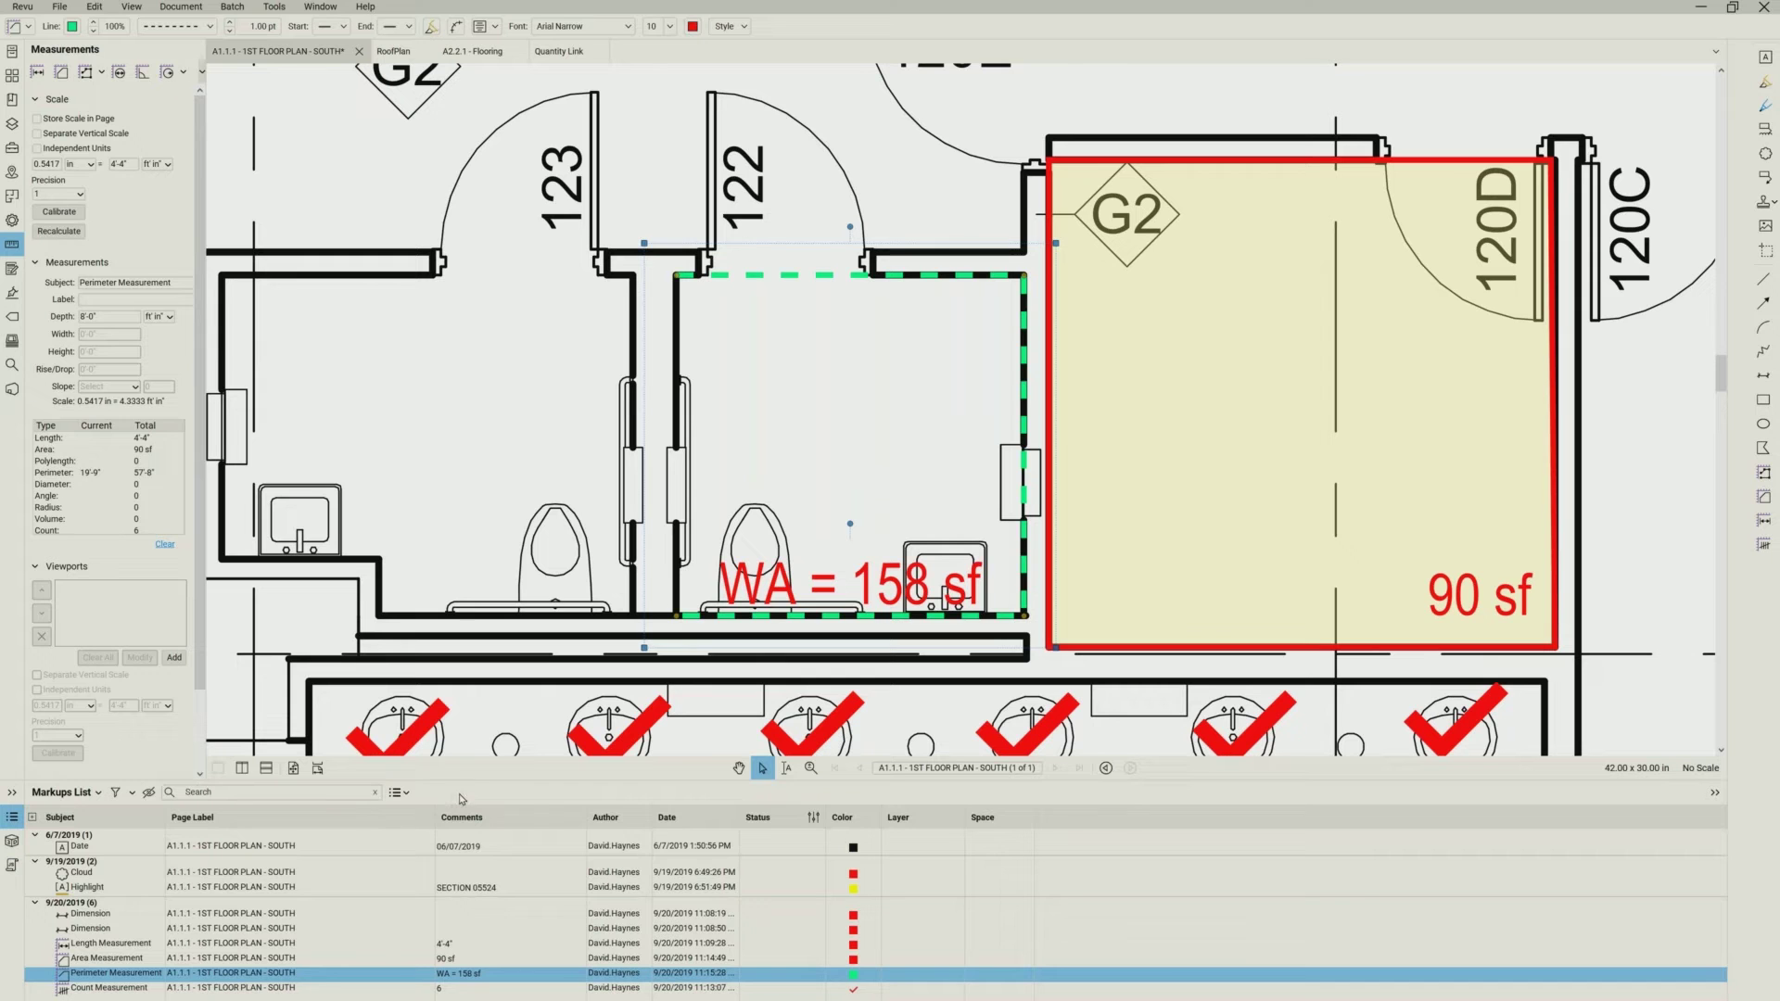
{"action": "left_click_drag", "start_coordinate": [465, 790], "coordinate": [466, 847]}
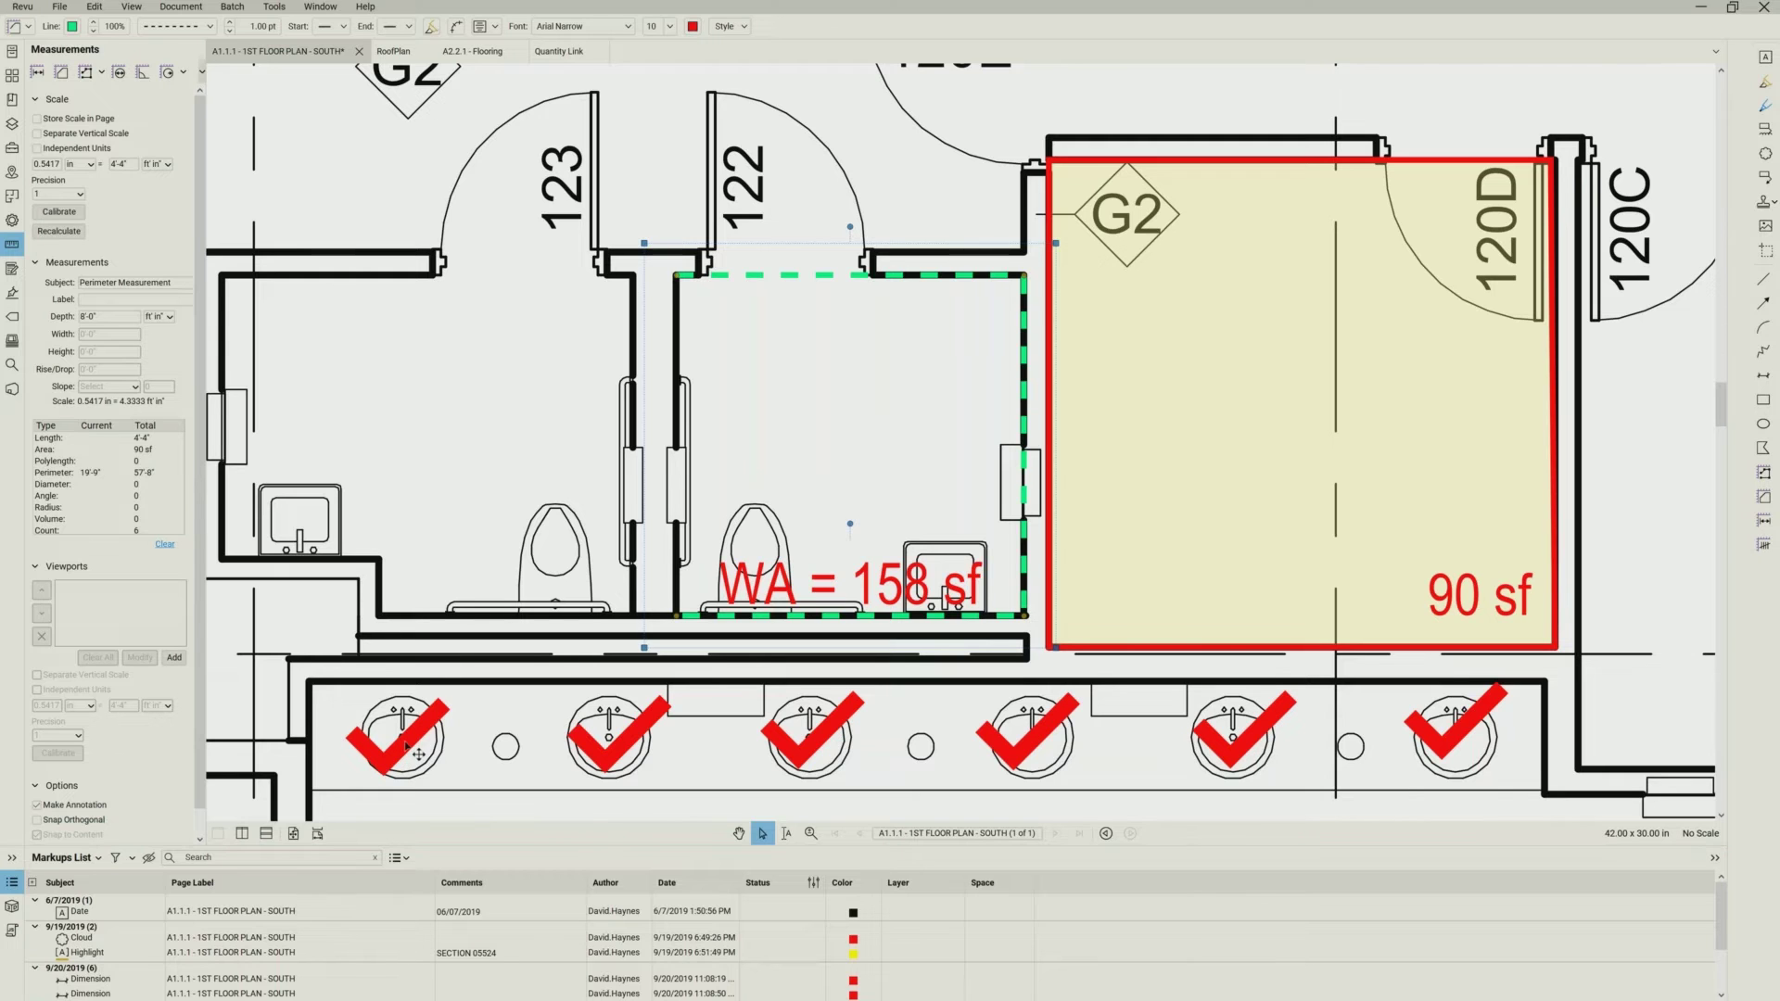
- Change the sink count markers from checkmarks to circles and reduce their scale to 70
{"action": "left_click", "coordinate": [409, 747]}
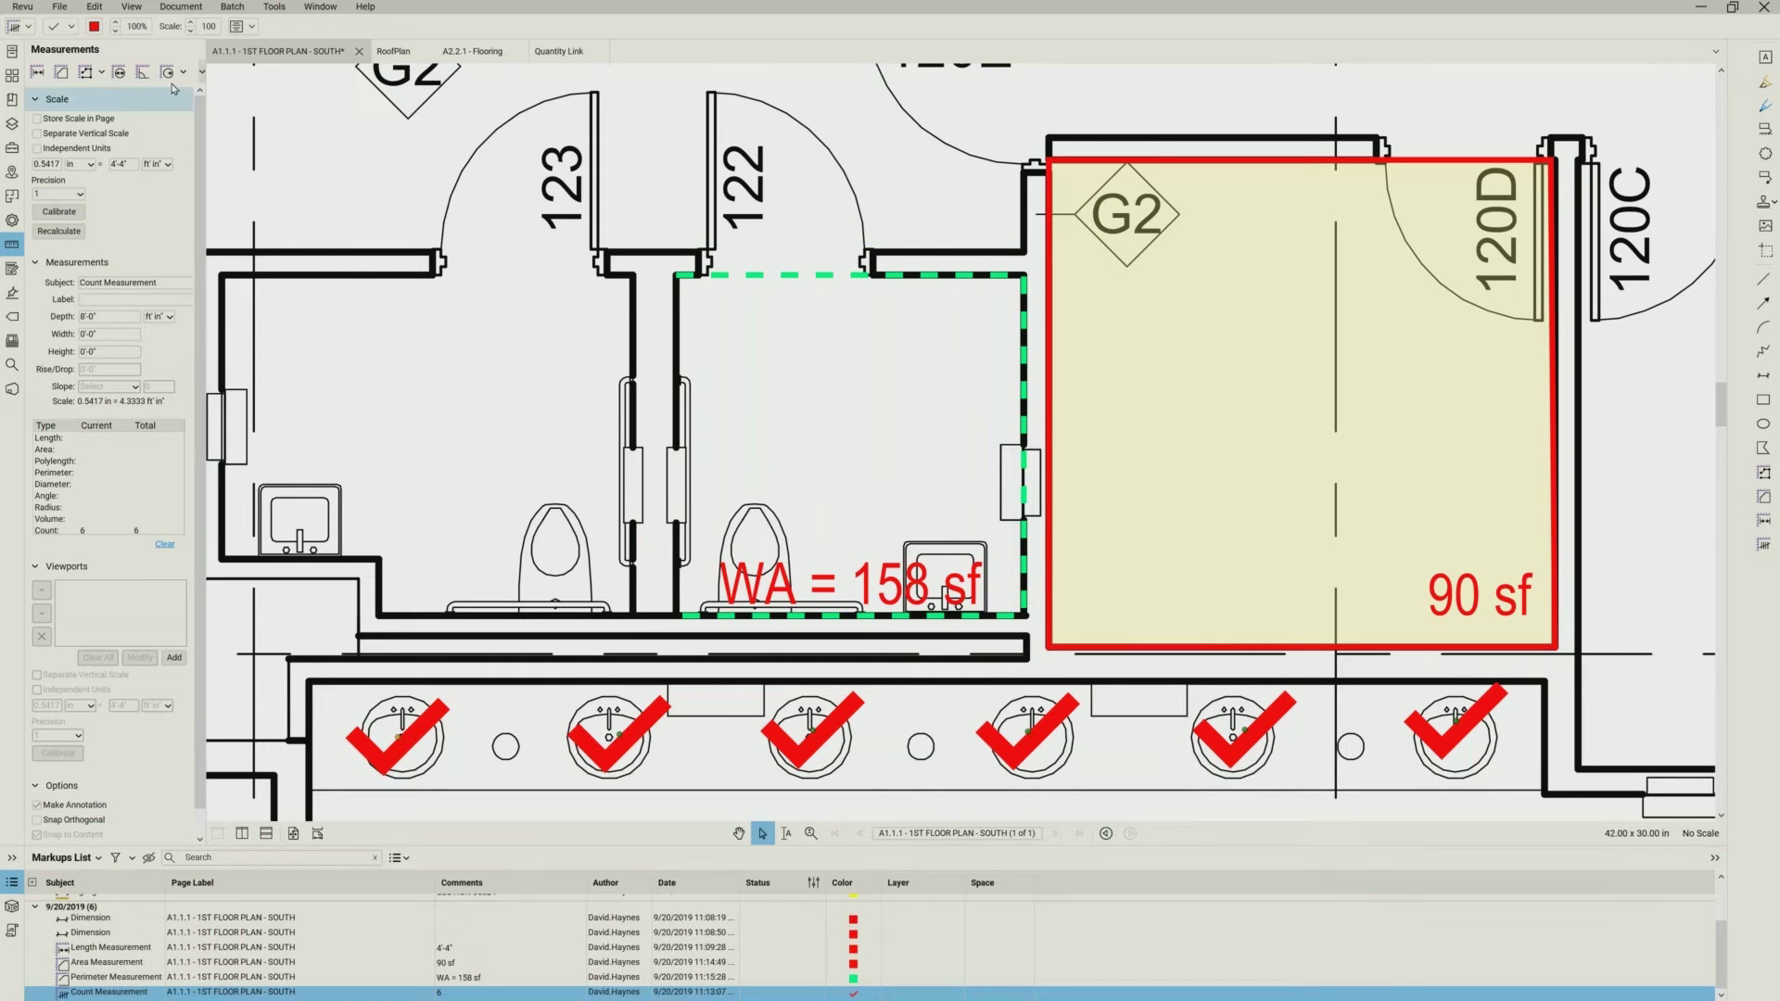
{"action": "left_click", "coordinate": [70, 26]}
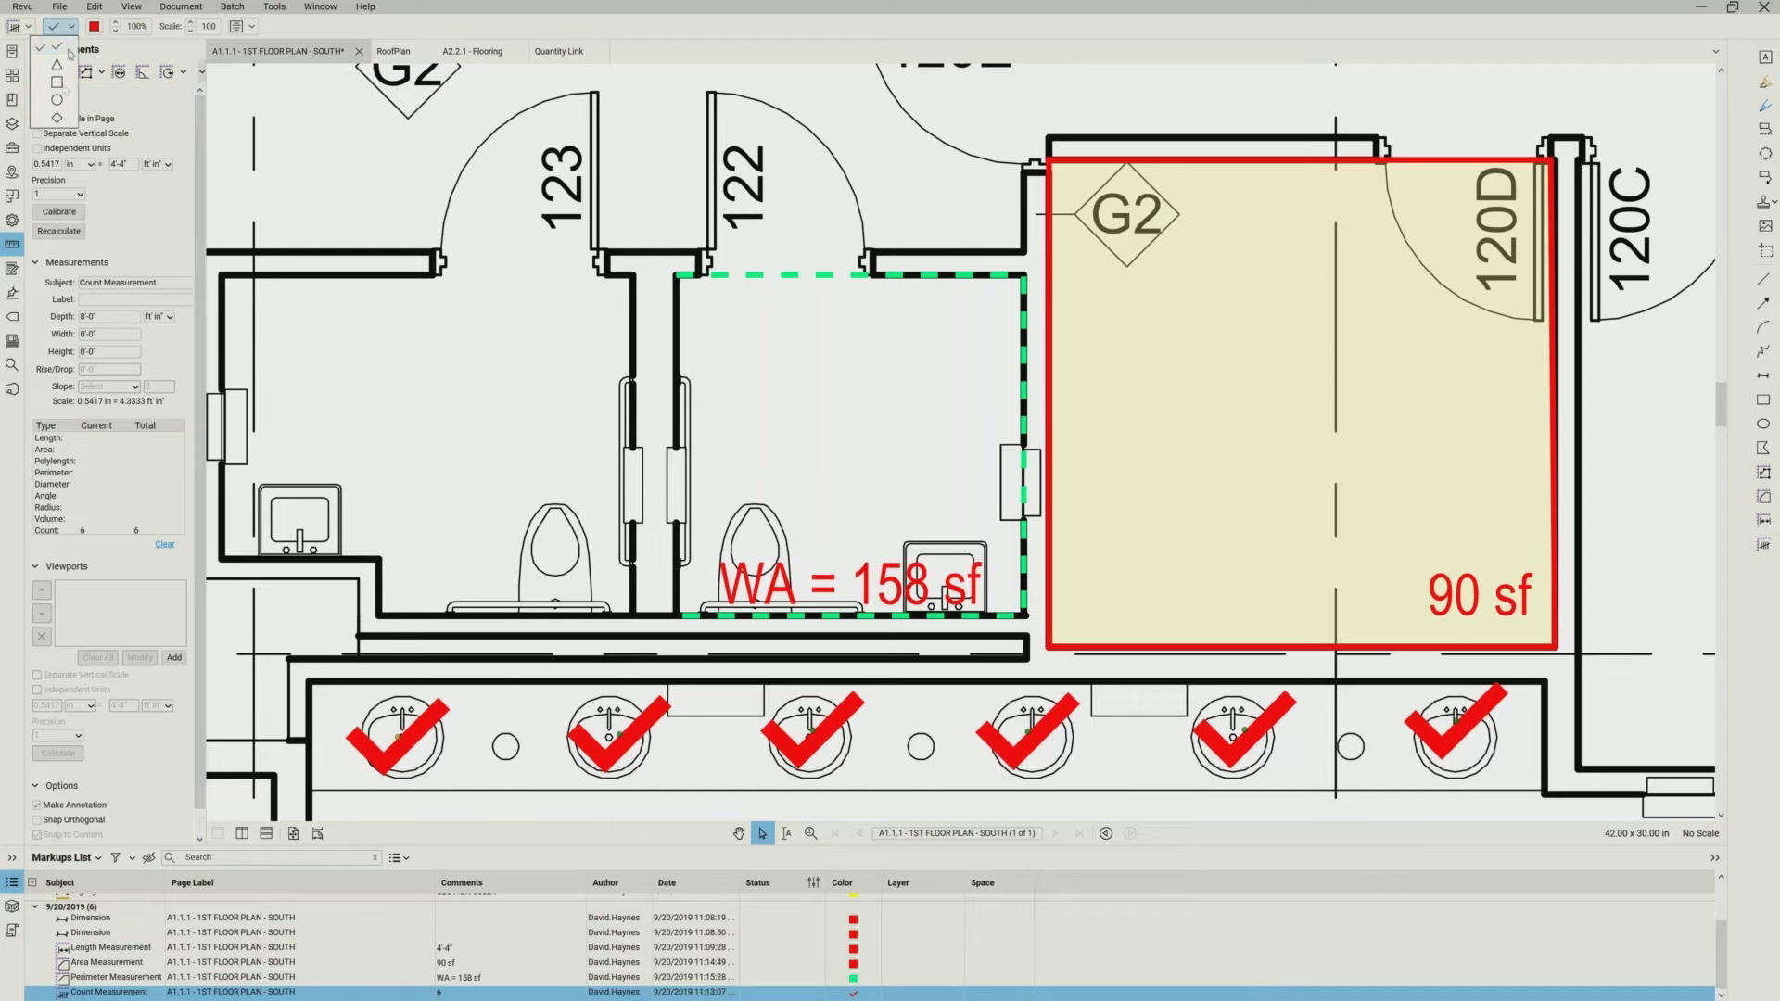
{"action": "left_click", "coordinate": [59, 101]}
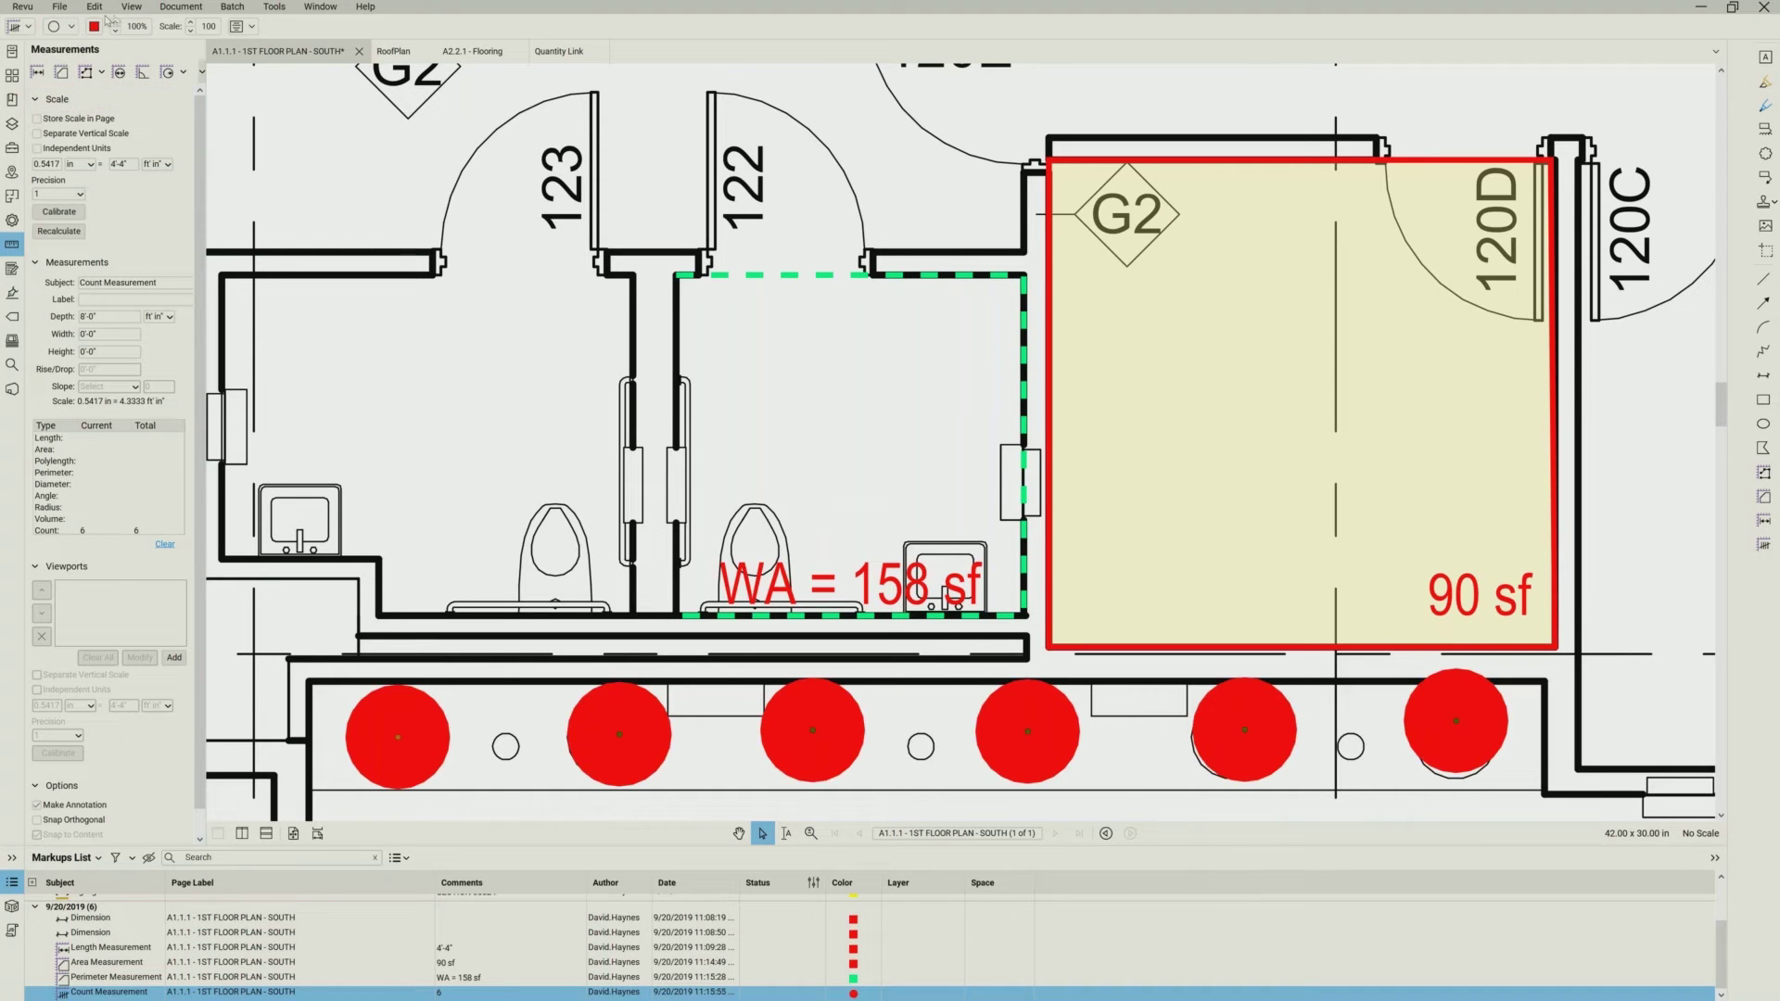
{"action": "left_click", "coordinate": [190, 33]}
{"action": "left_click", "coordinate": [190, 33]}
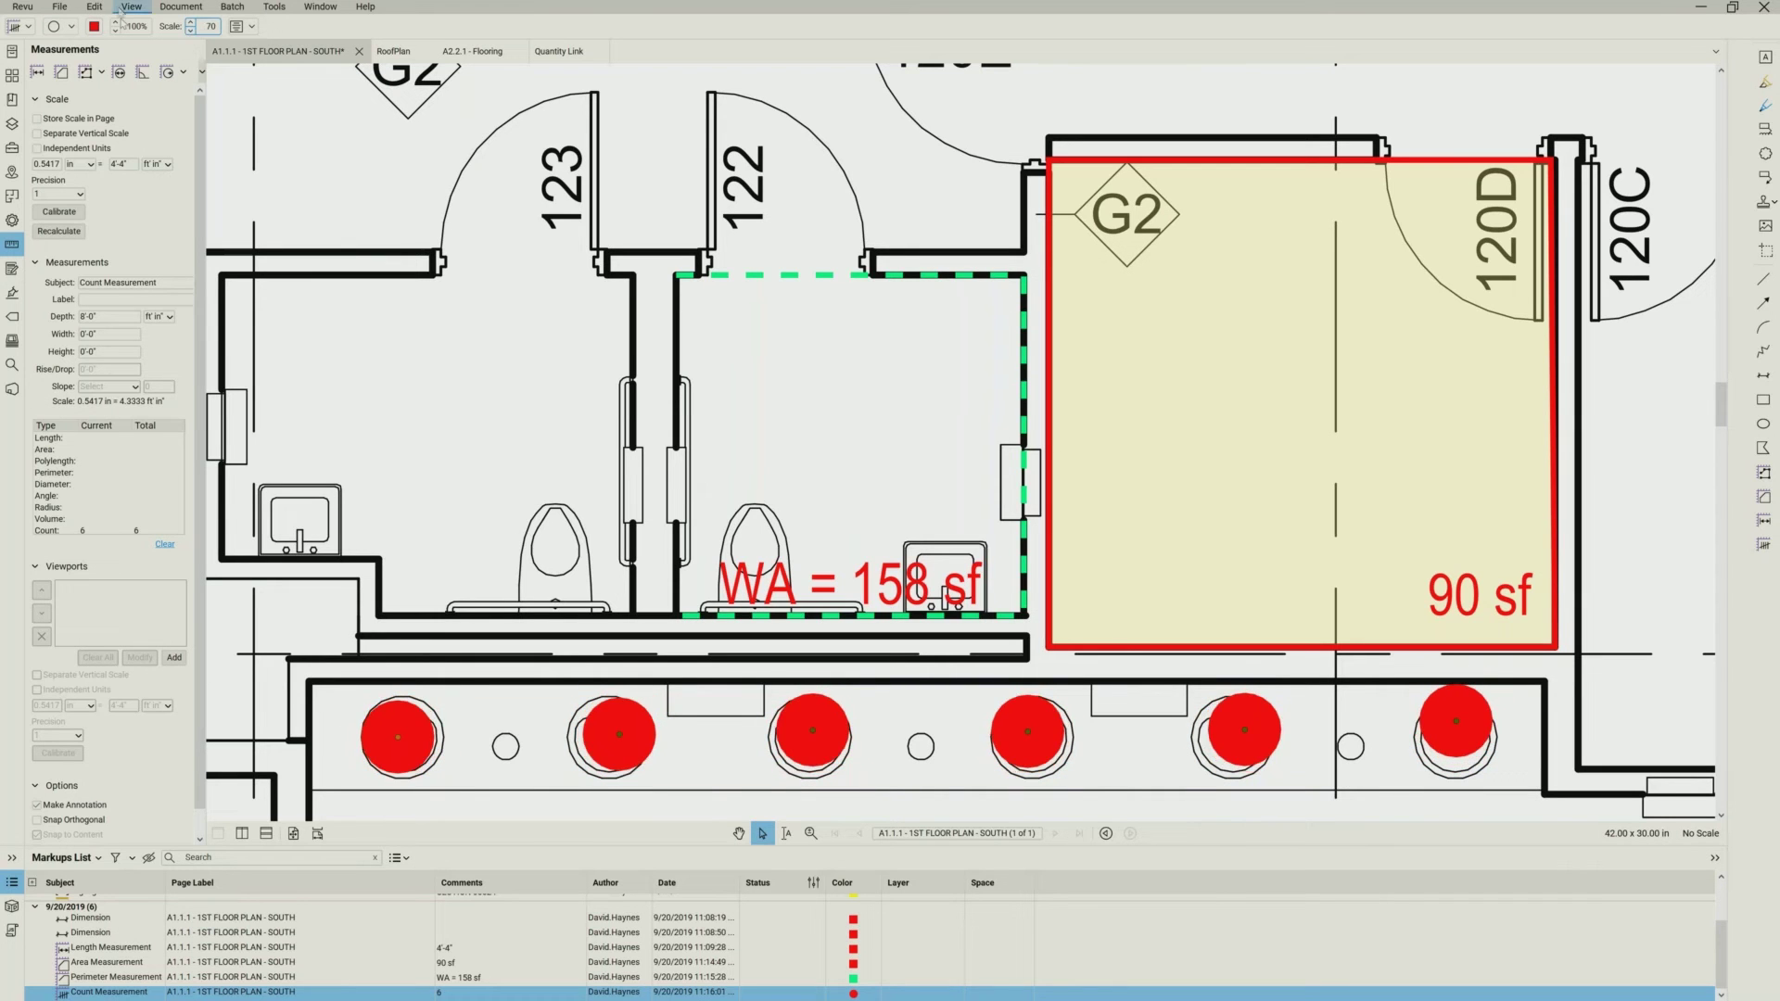
- Recolour the sink count markers blue-violet, lower their opacity to 70%, and deselect them
{"action": "left_click", "coordinate": [94, 28]}
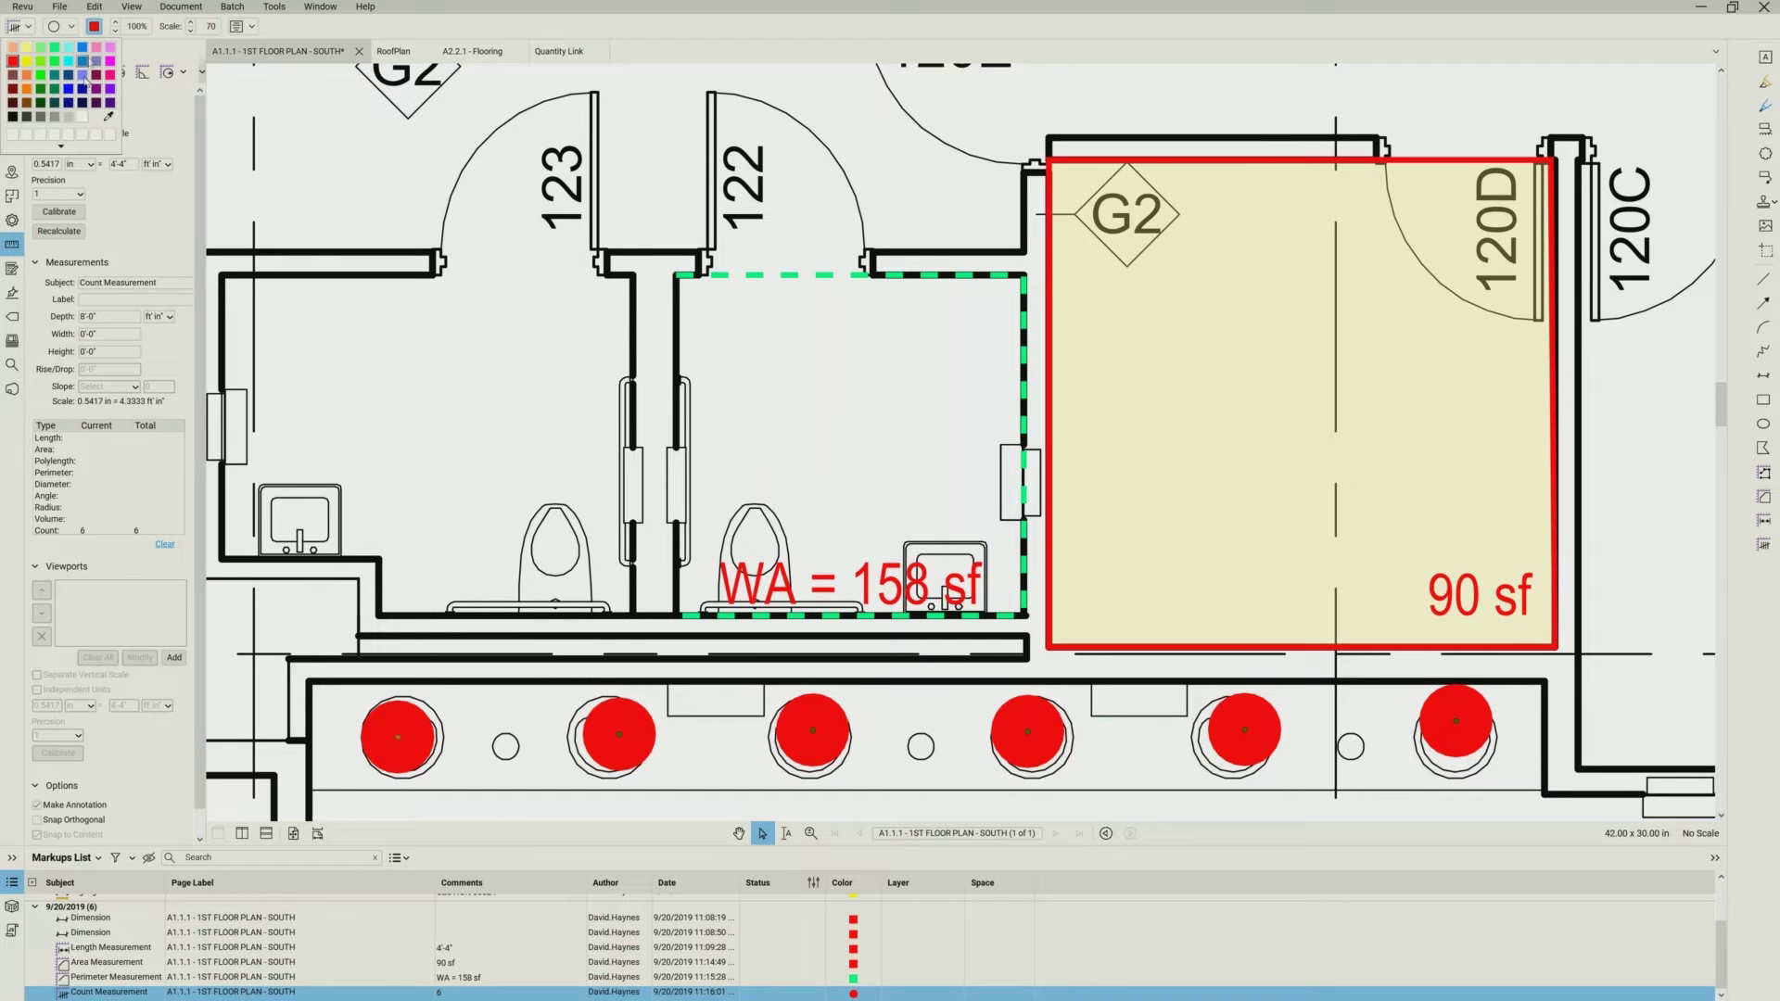
{"action": "left_click", "coordinate": [84, 79]}
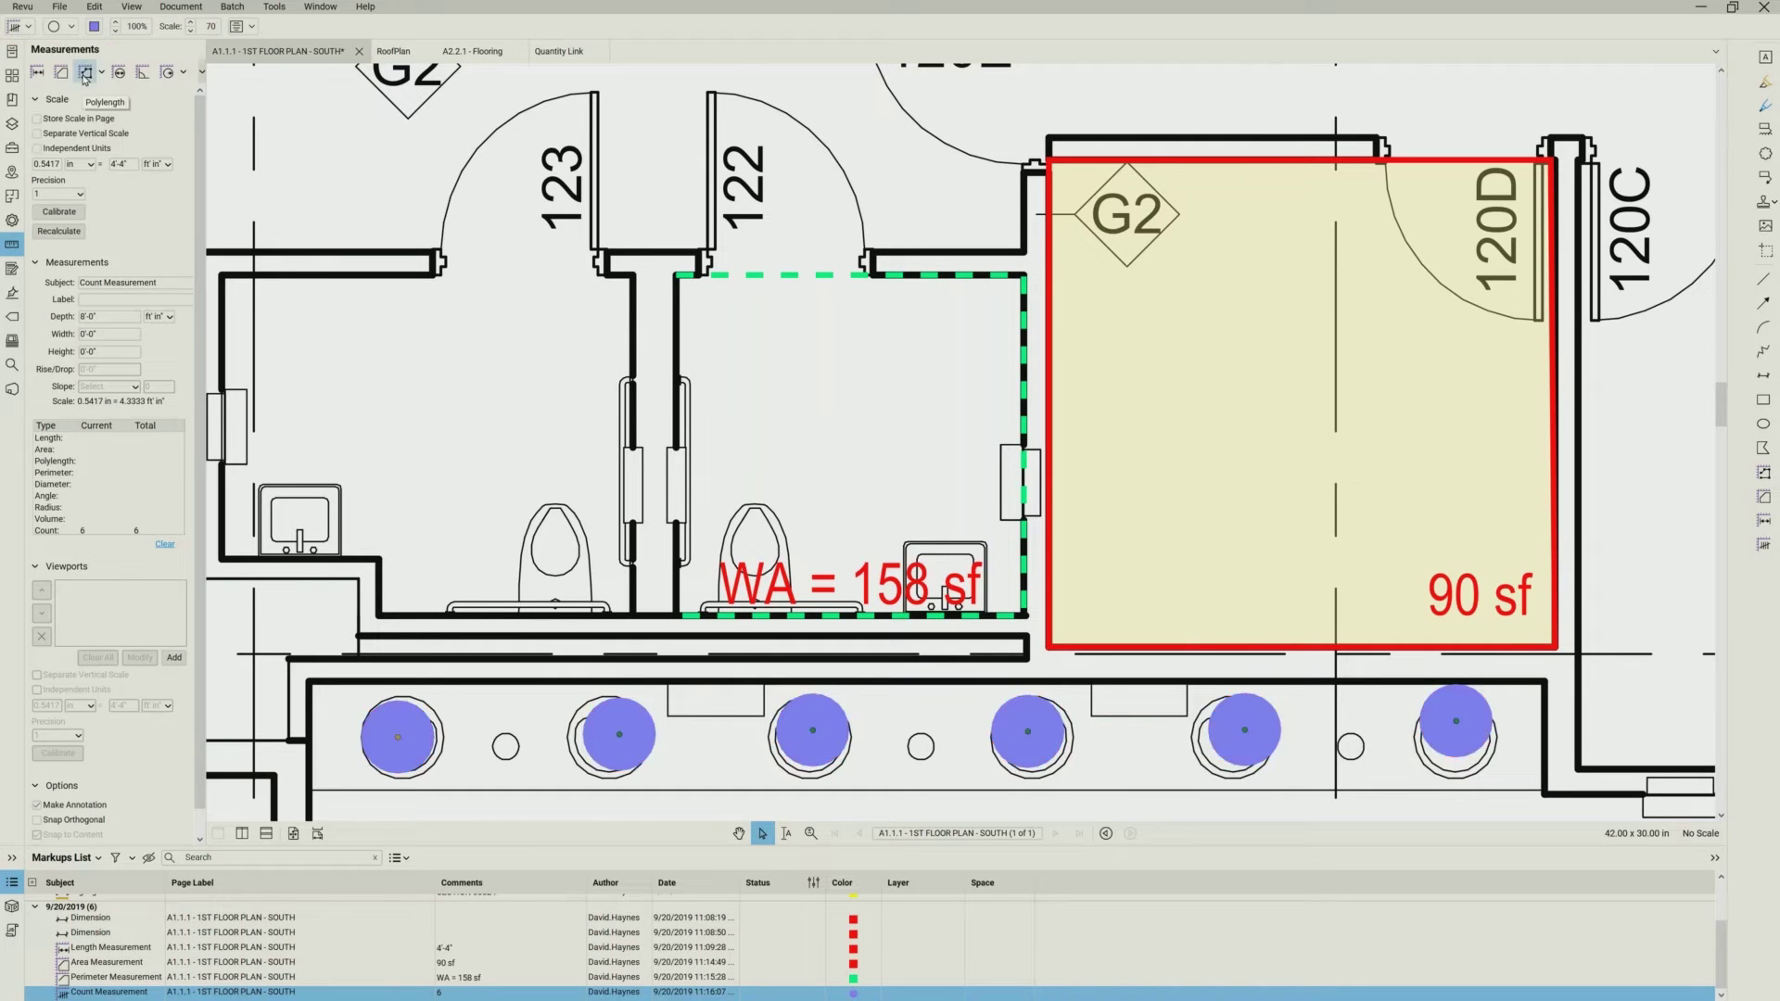
{"action": "left_click", "coordinate": [115, 30]}
{"action": "left_click", "coordinate": [115, 30]}
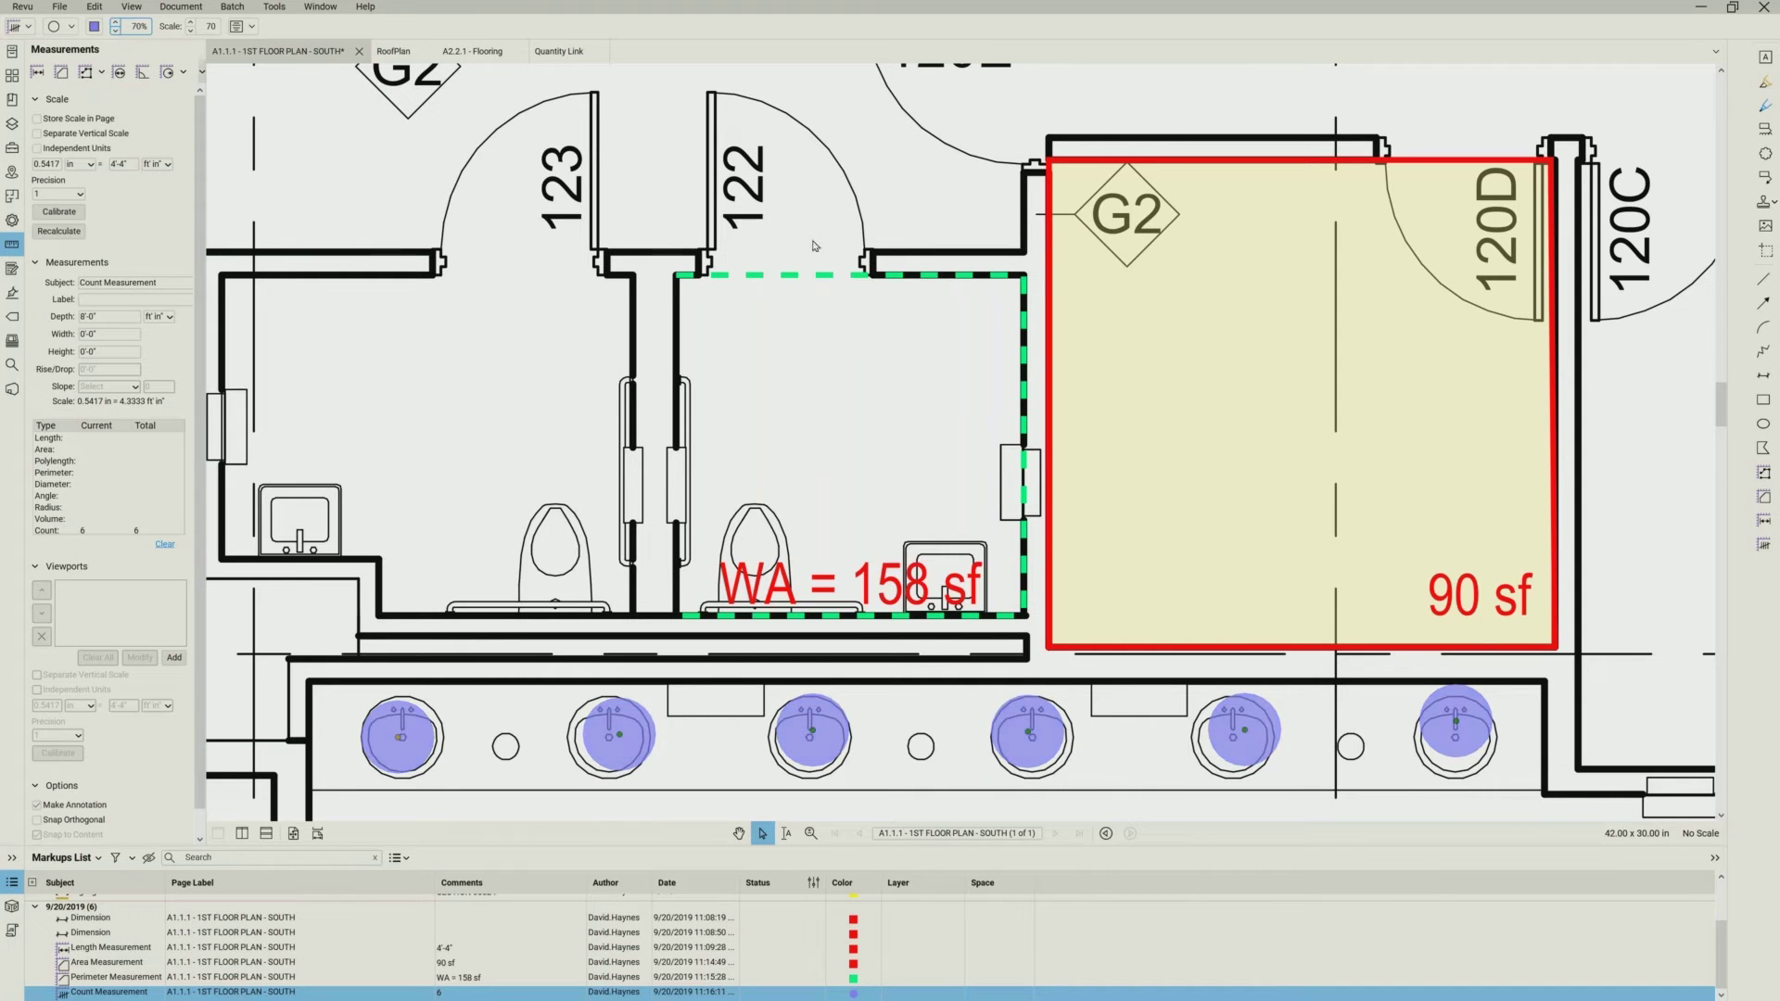
{"action": "left_click", "coordinate": [1591, 380]}
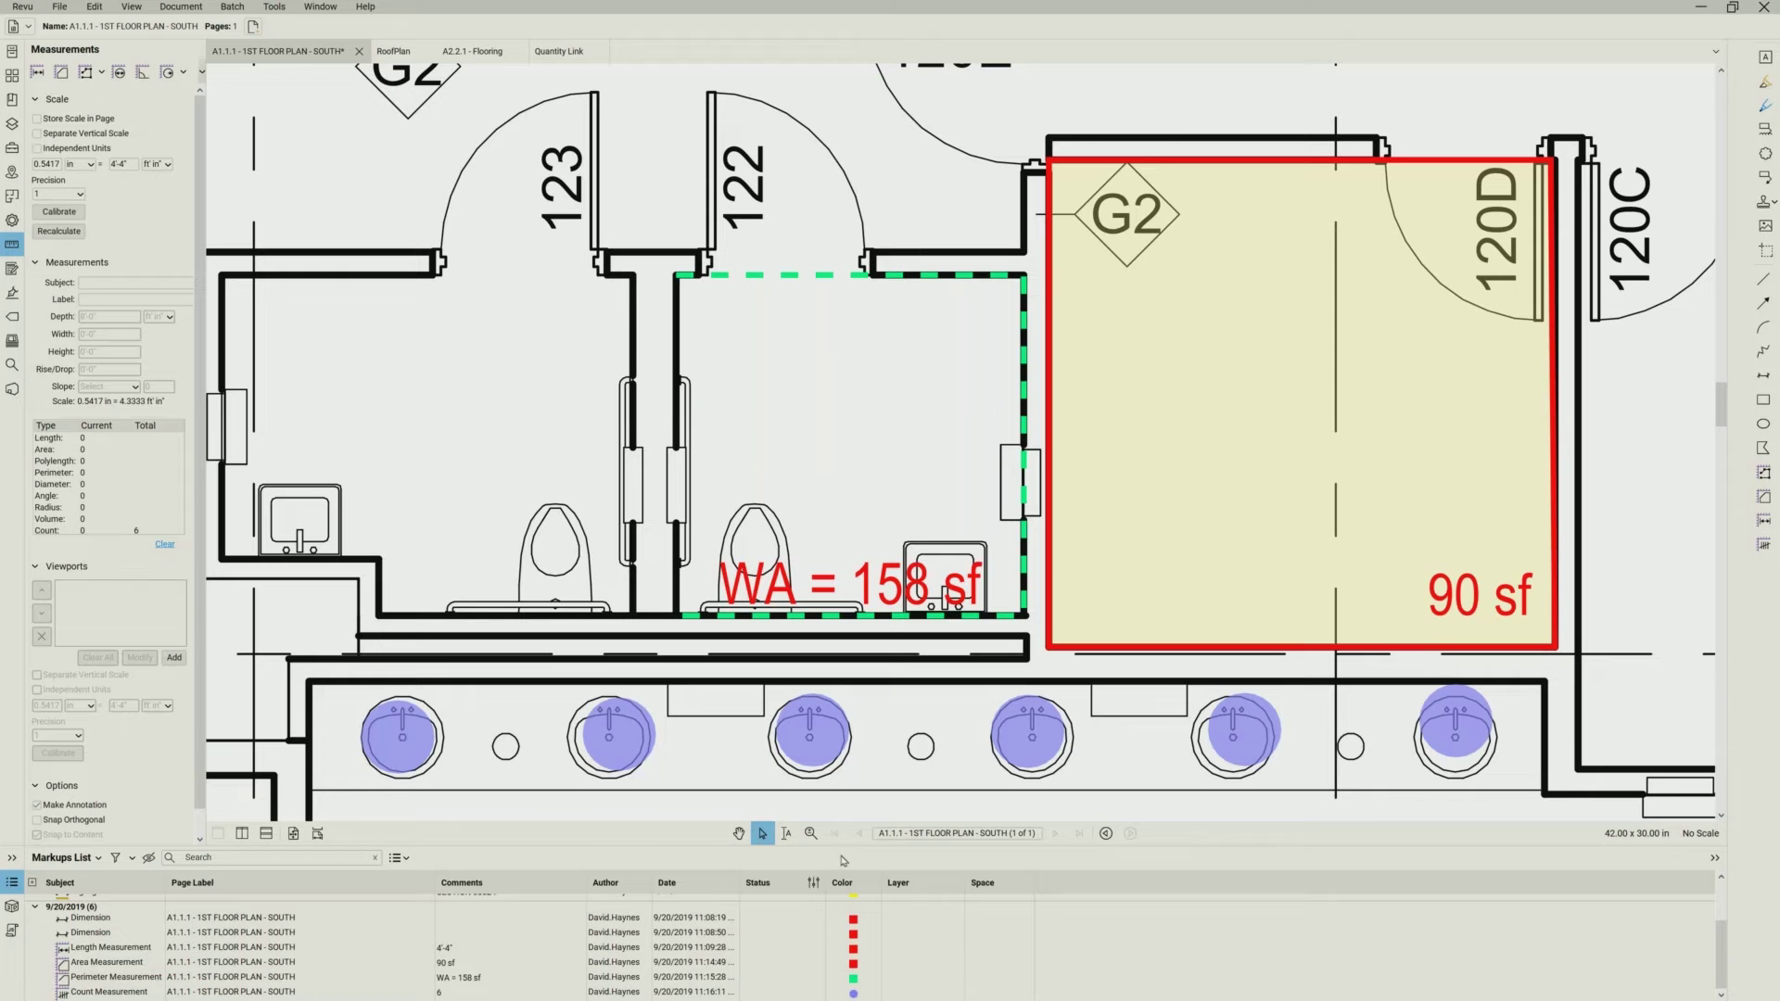
- Enlarge the markups list, add a layer named QTO, and widen the layer list to show its Print and Export columns
{"action": "left_click_drag", "start_coordinate": [838, 846], "coordinate": [839, 614]}
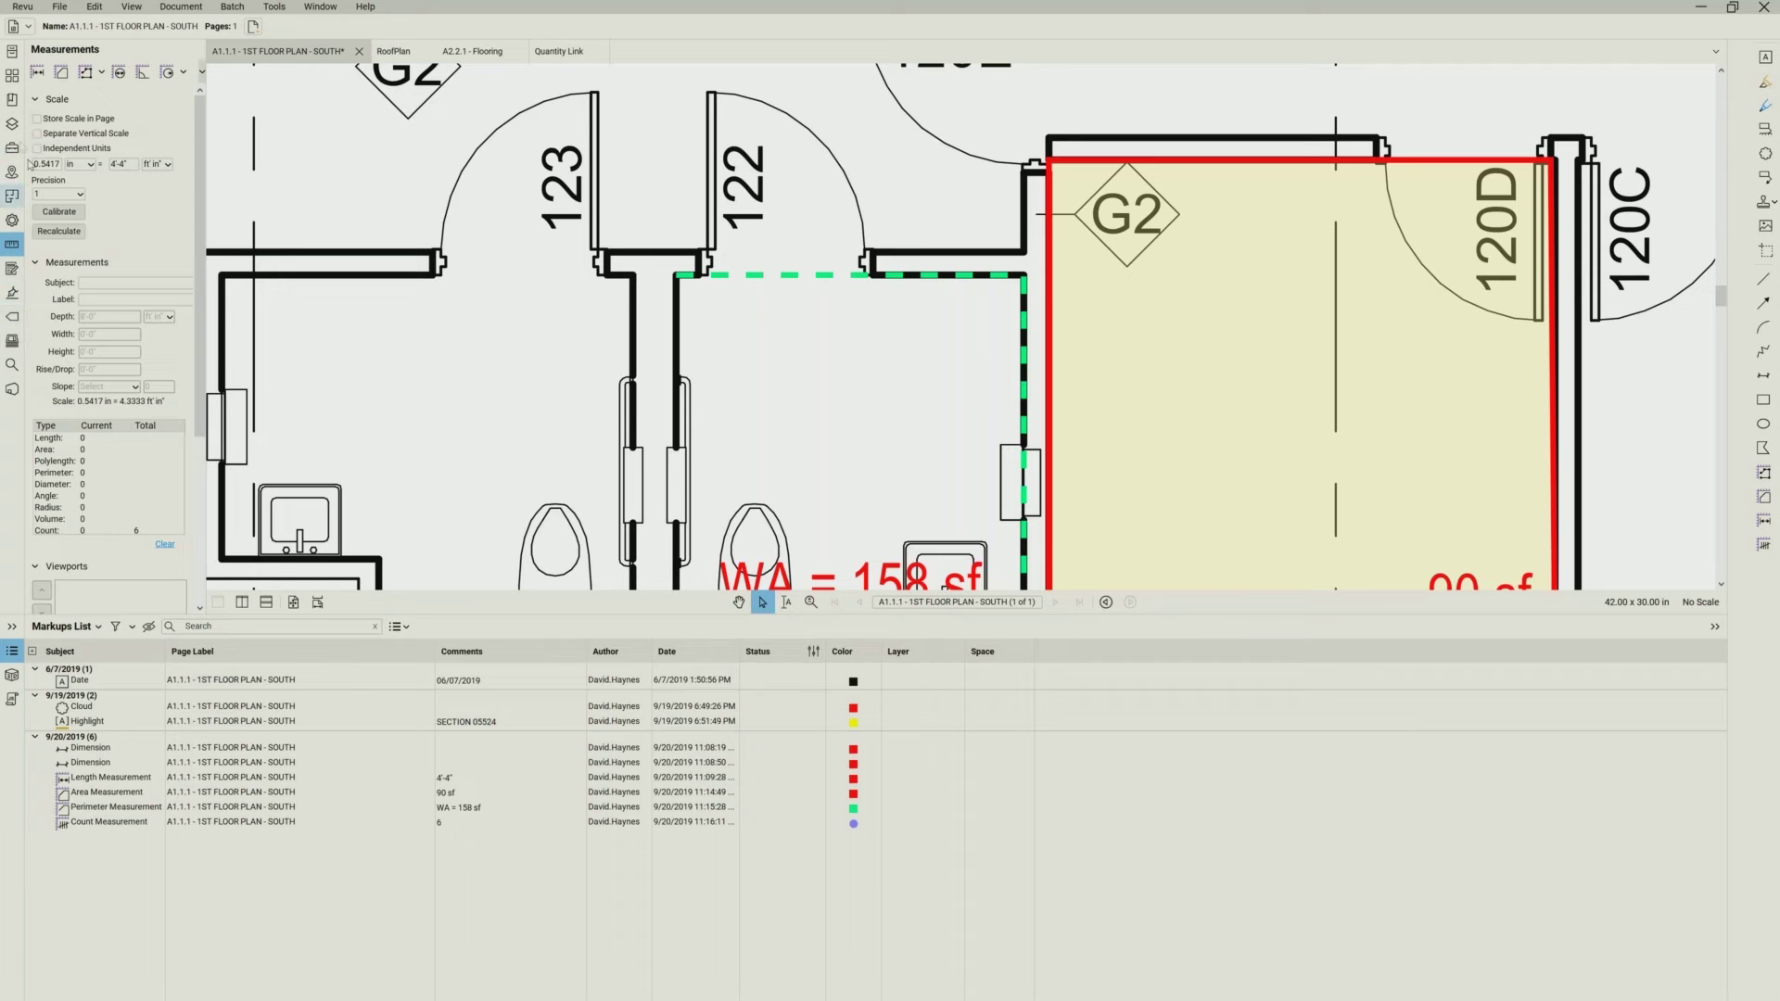
{"action": "left_click", "coordinate": [14, 129]}
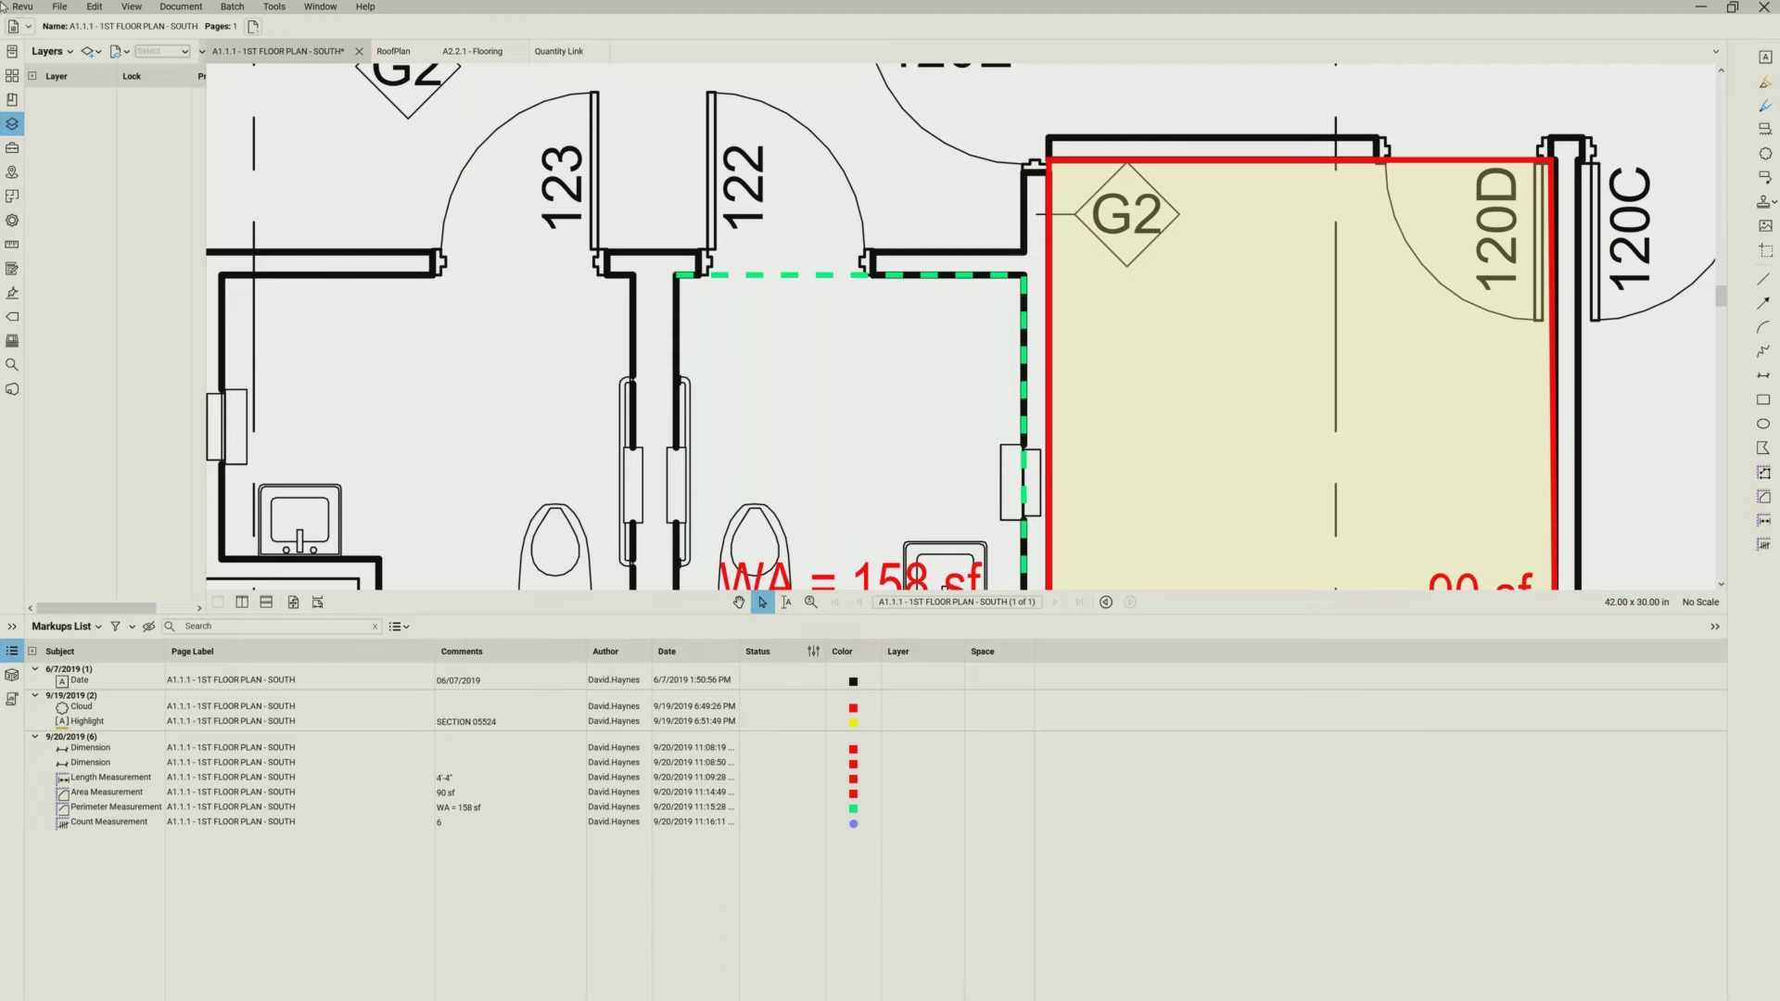
{"action": "left_click", "coordinate": [90, 54]}
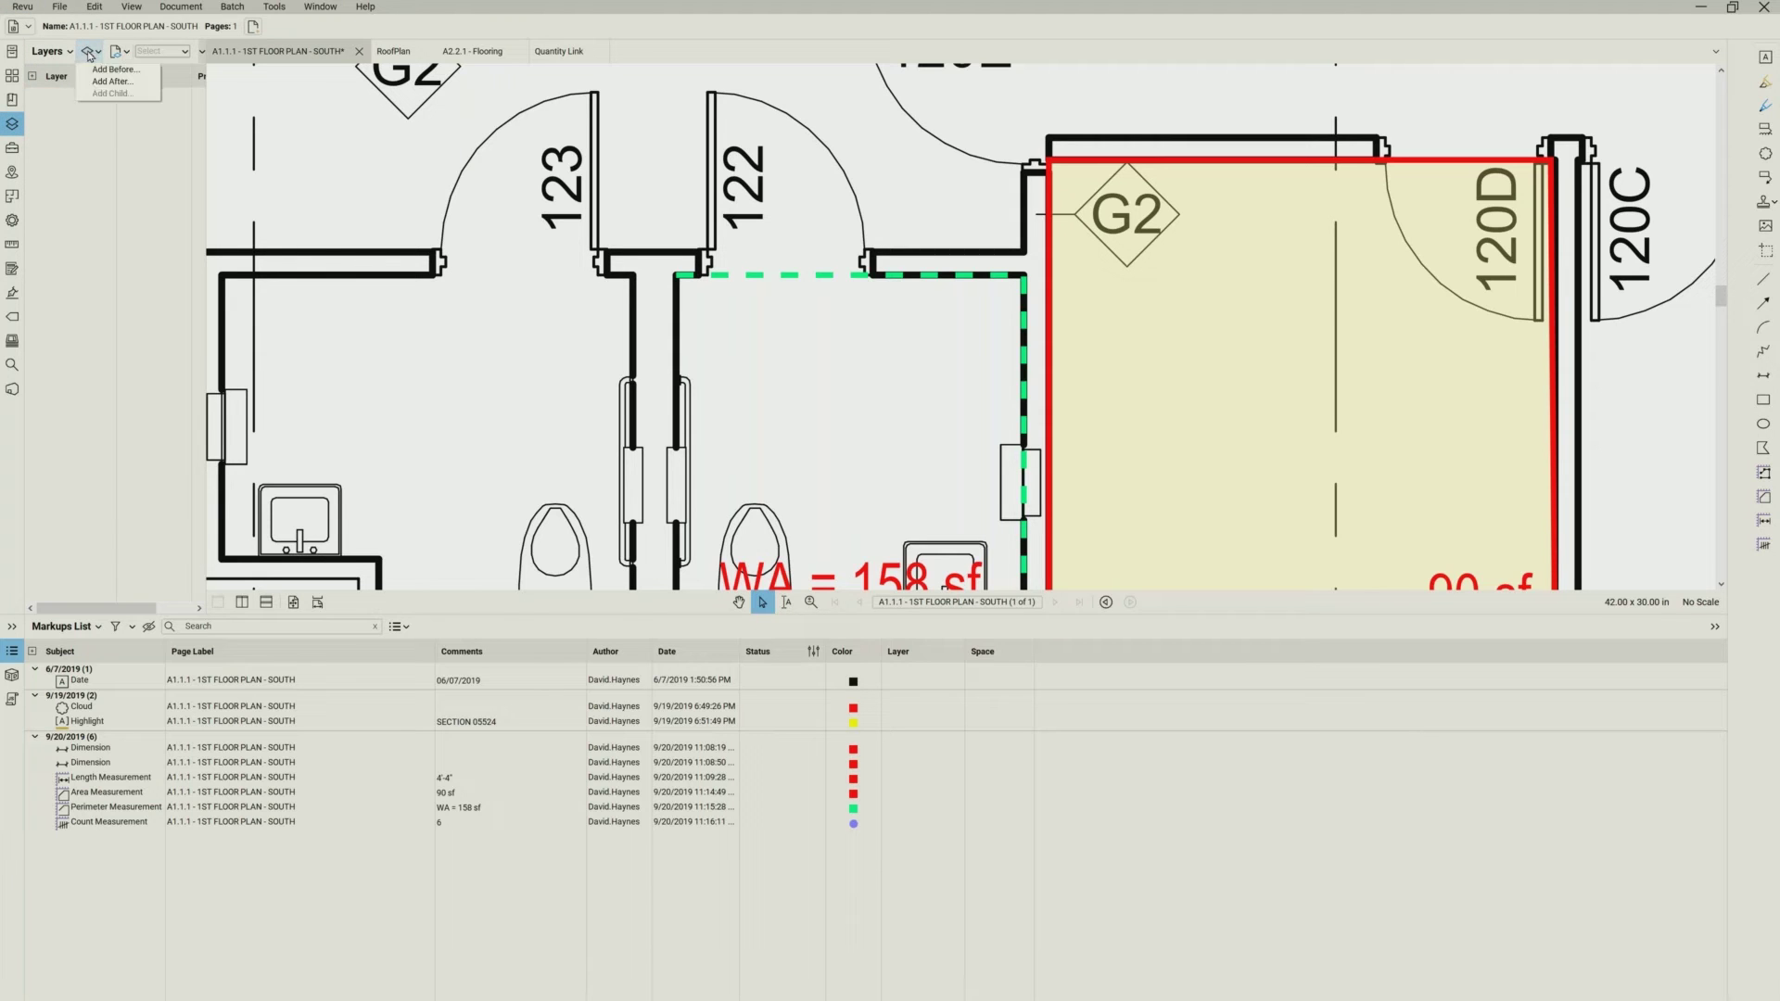
{"action": "left_click", "coordinate": [107, 71]}
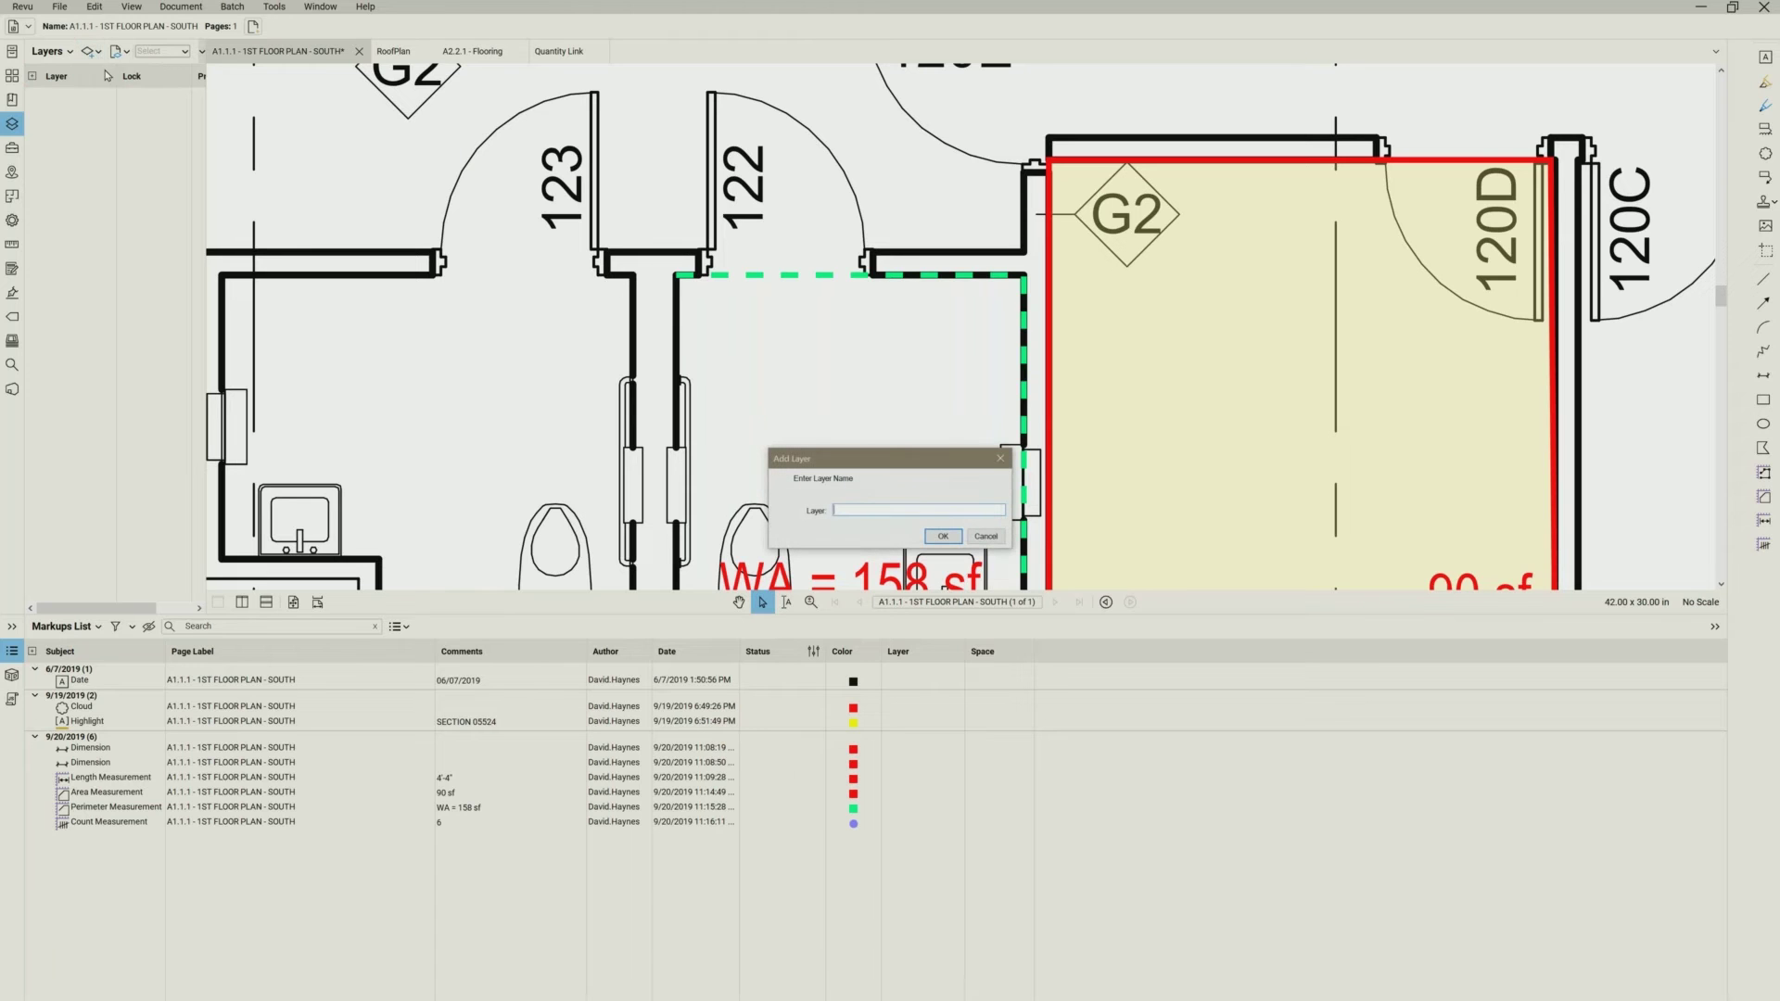
{"action": "type", "text": "QTO"}
{"action": "left_click", "coordinate": [935, 542]}
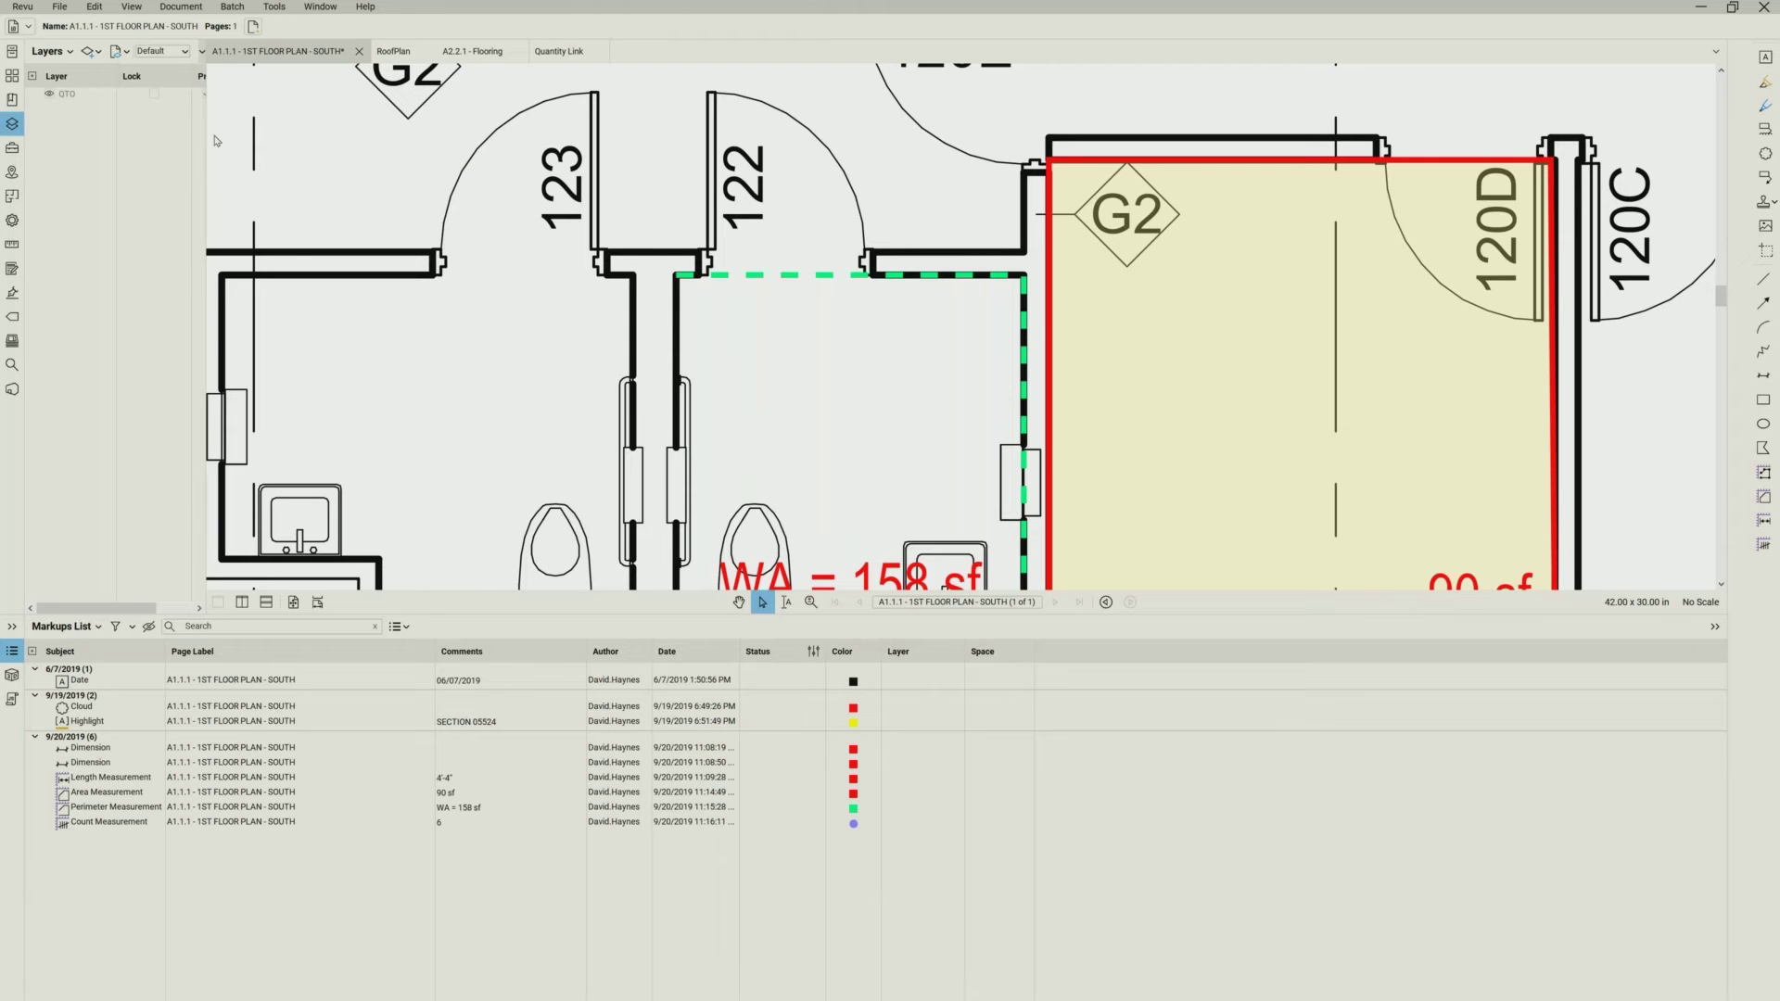
{"action": "left_click_drag", "start_coordinate": [207, 134], "coordinate": [322, 126]}
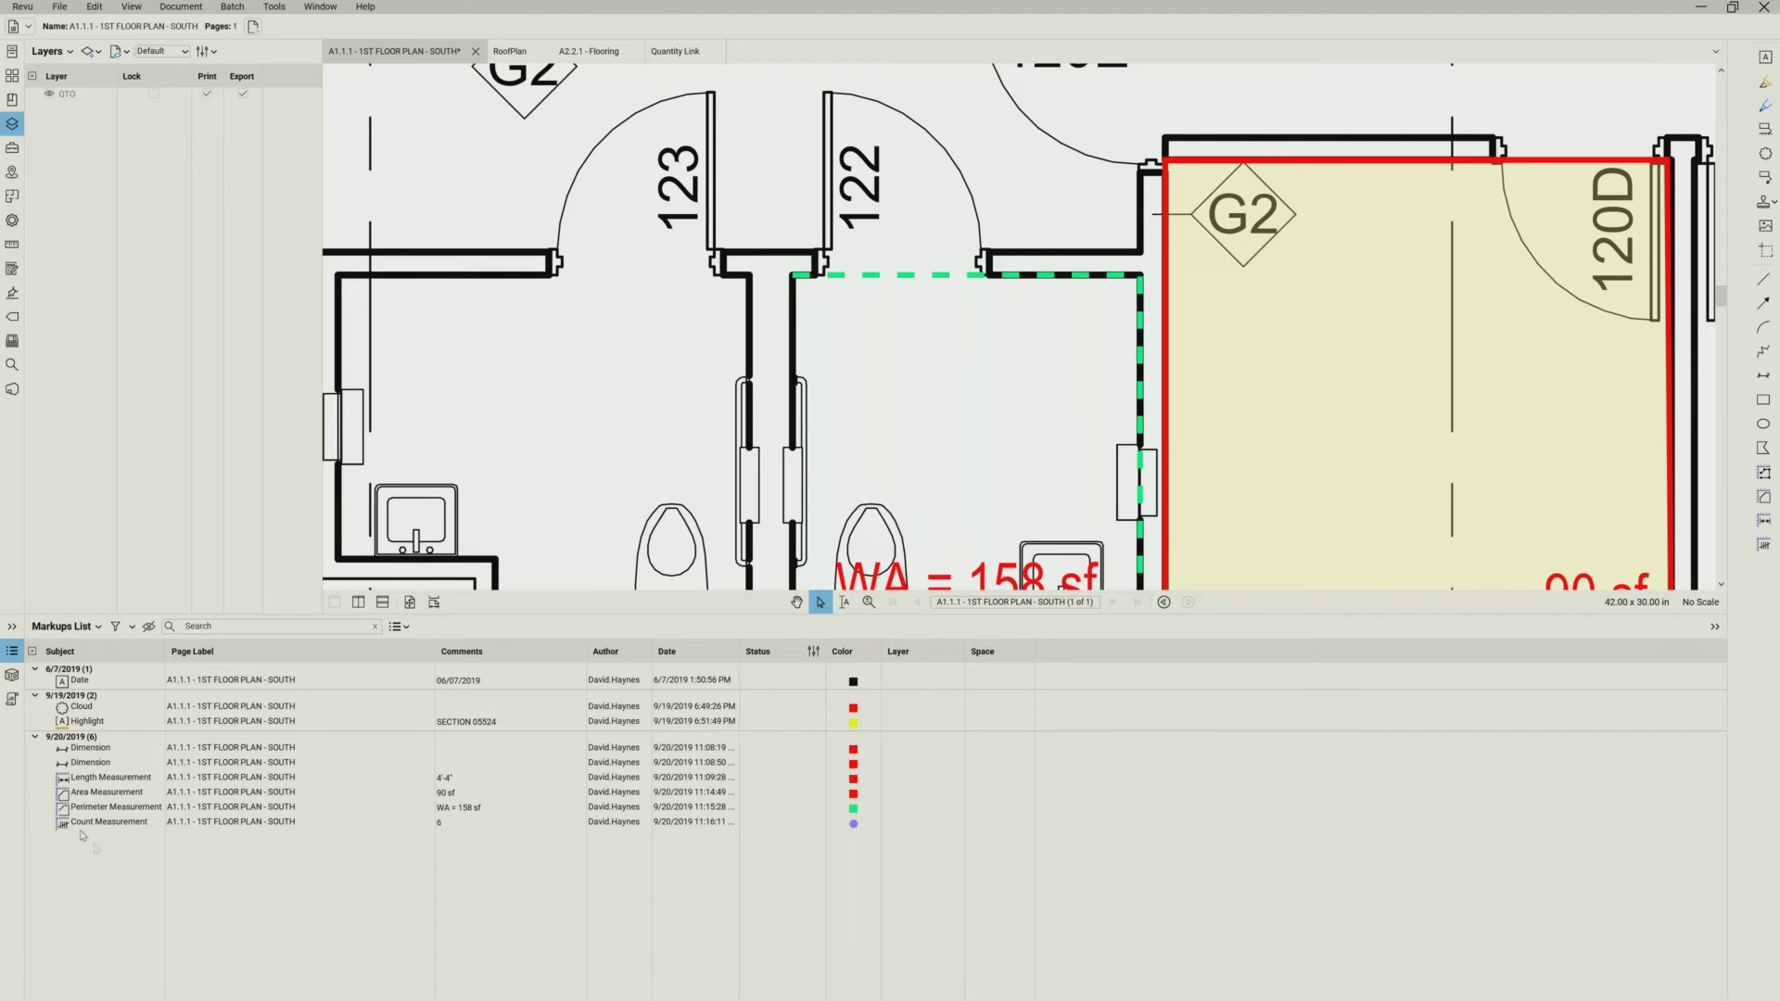
- Assign all six 9/20/2019 dimension and measurement markups to the QTO layer
{"action": "left_click", "coordinate": [89, 753]}
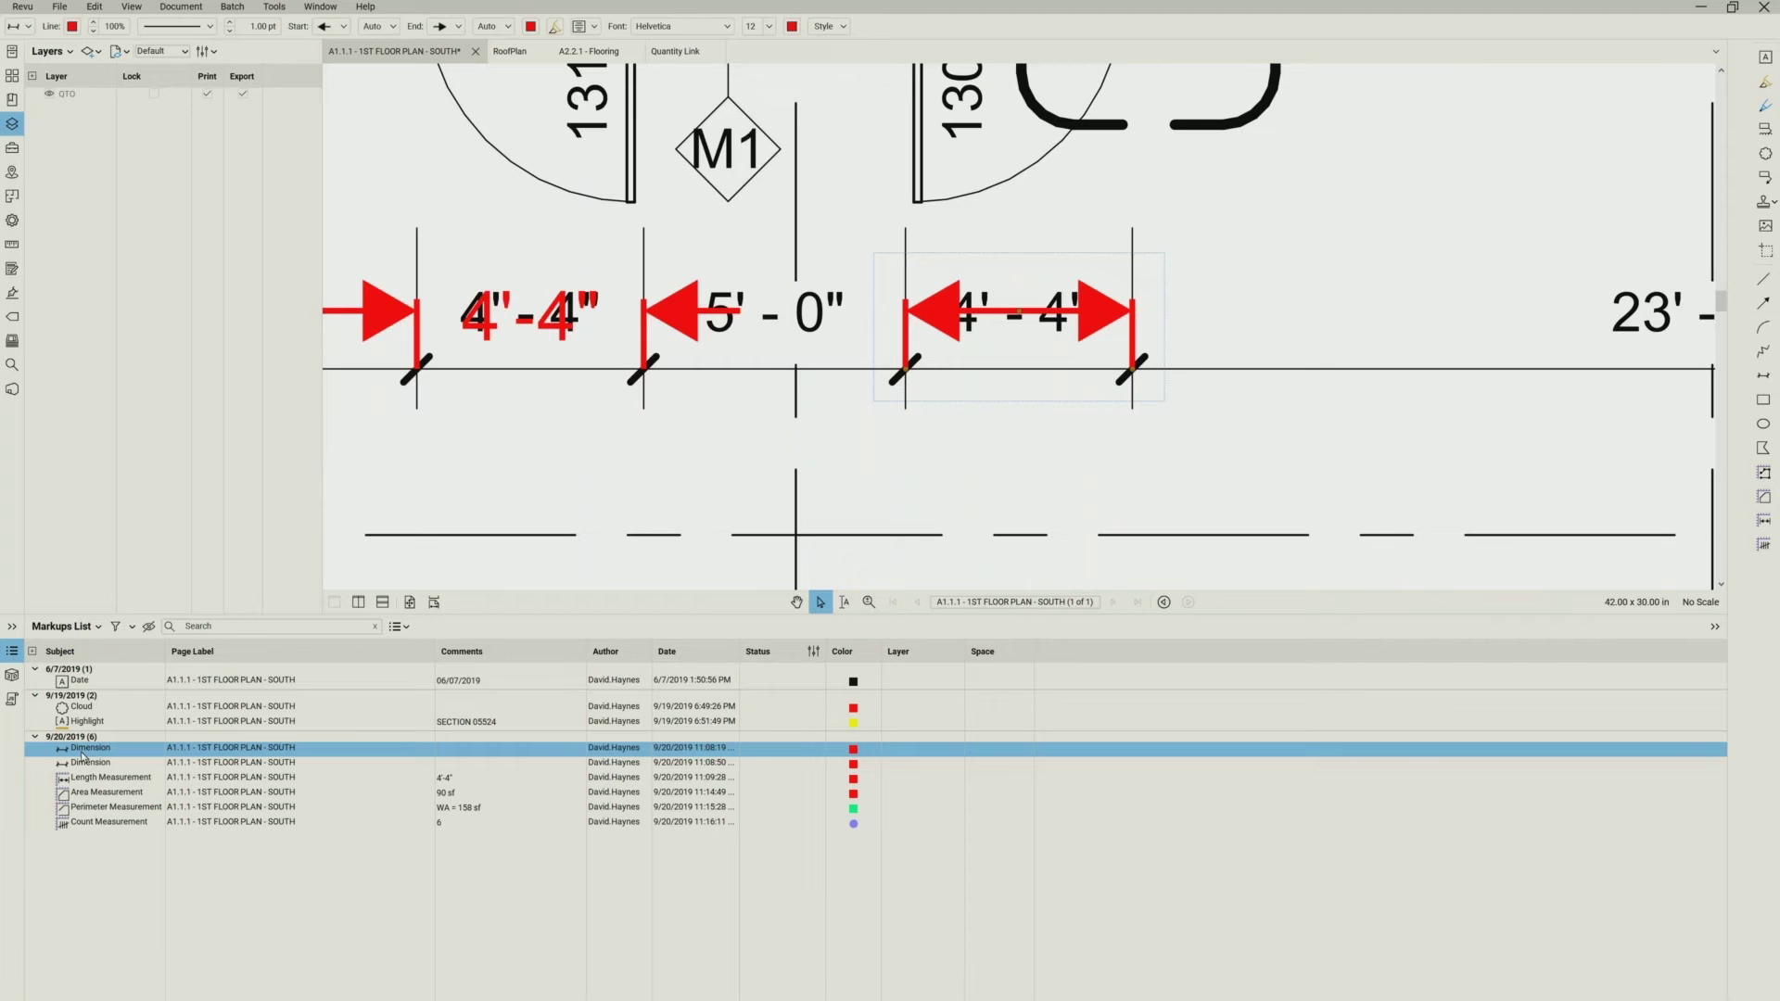
{"action": "left_click", "coordinate": [100, 826], "text": "shift"}
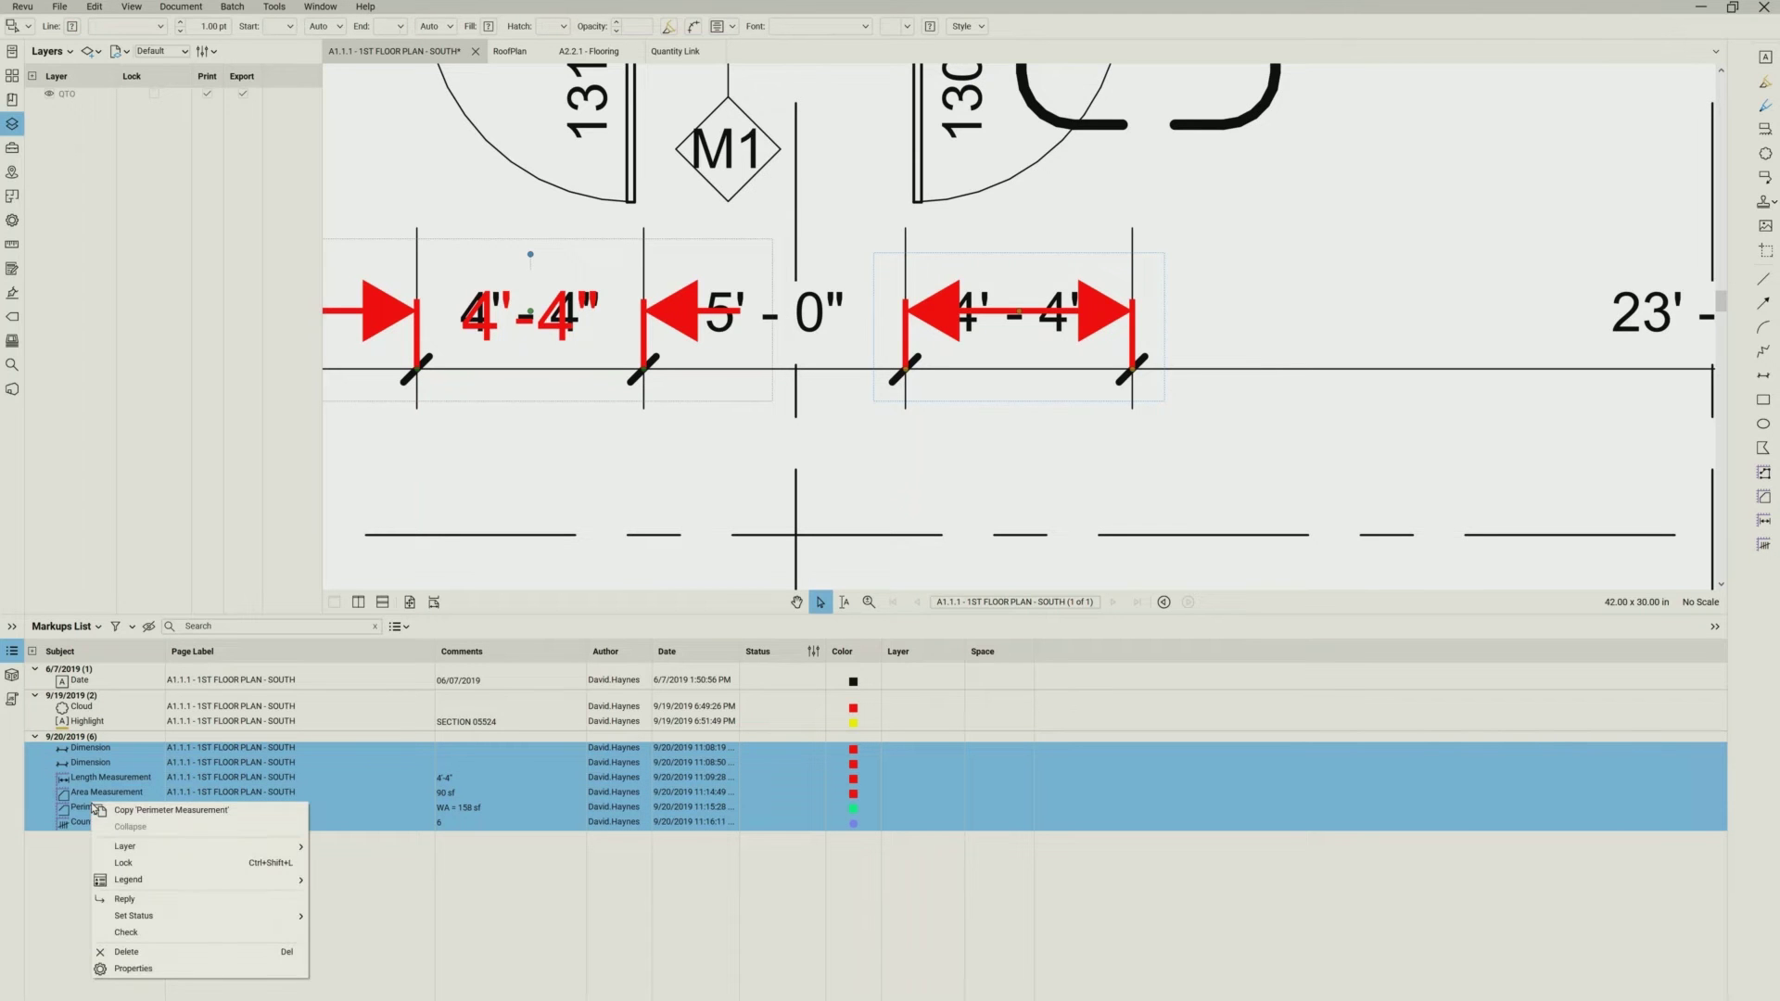
{"action": "mouse_move", "coordinate": [125, 847]}
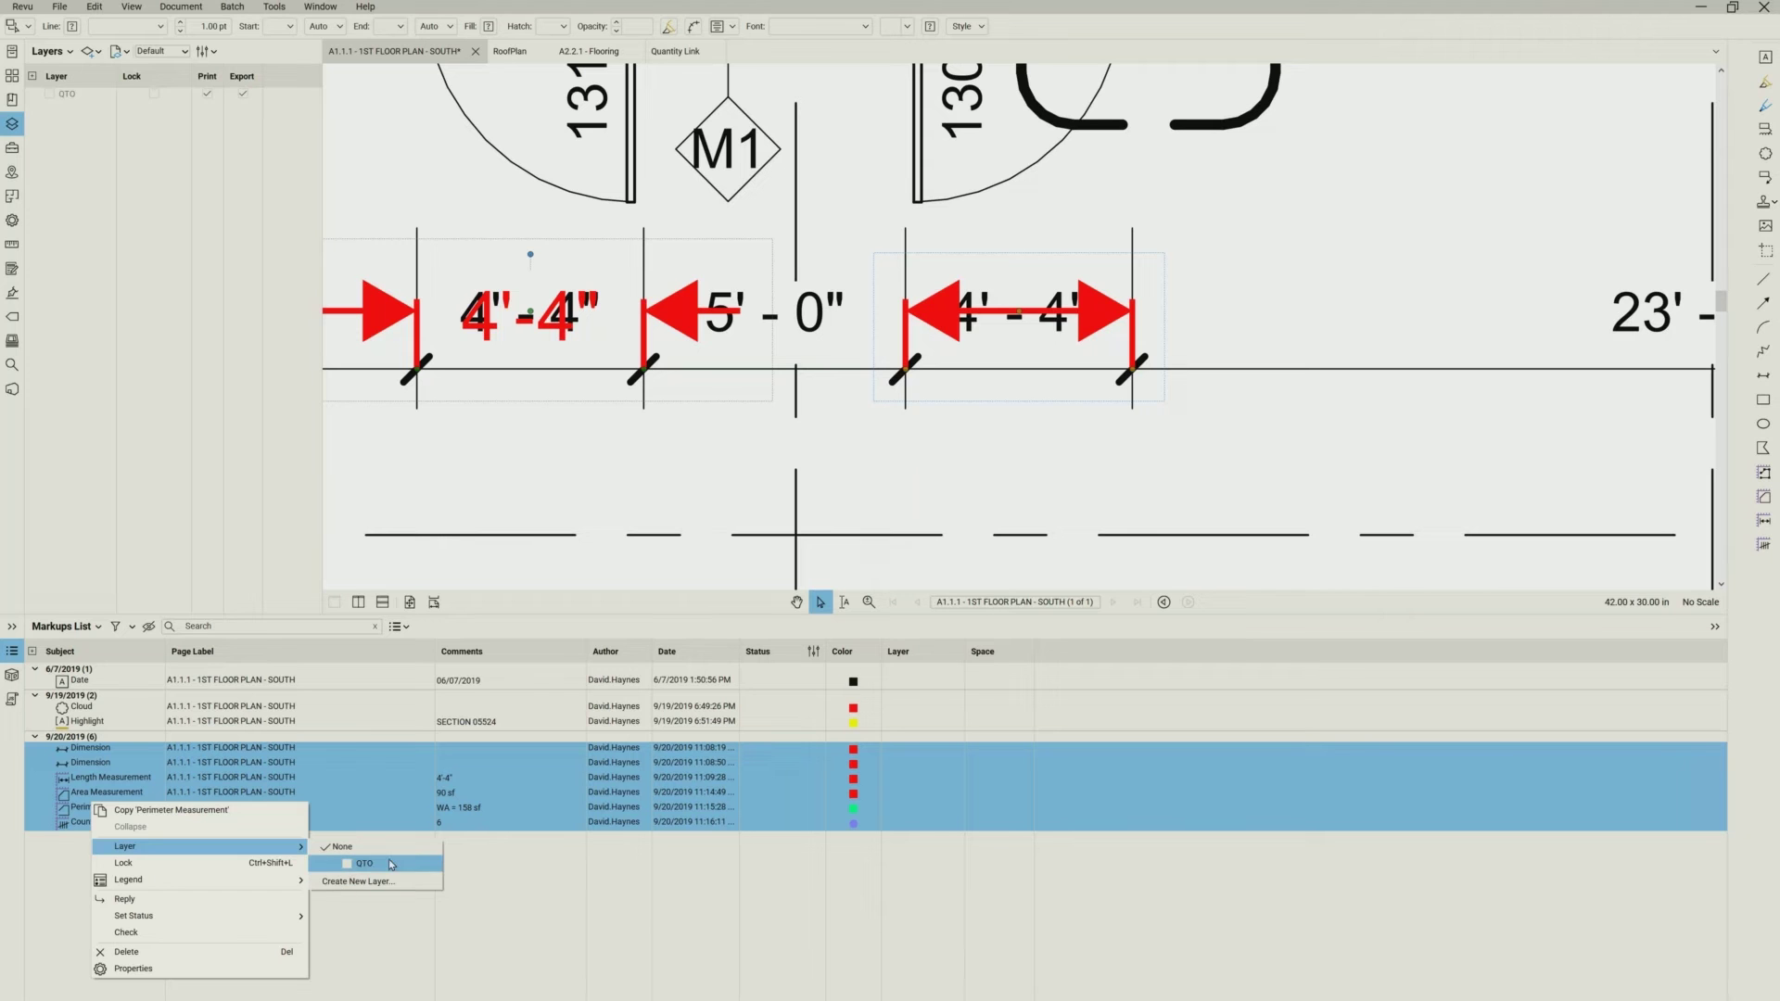
{"action": "left_click", "coordinate": [380, 864]}
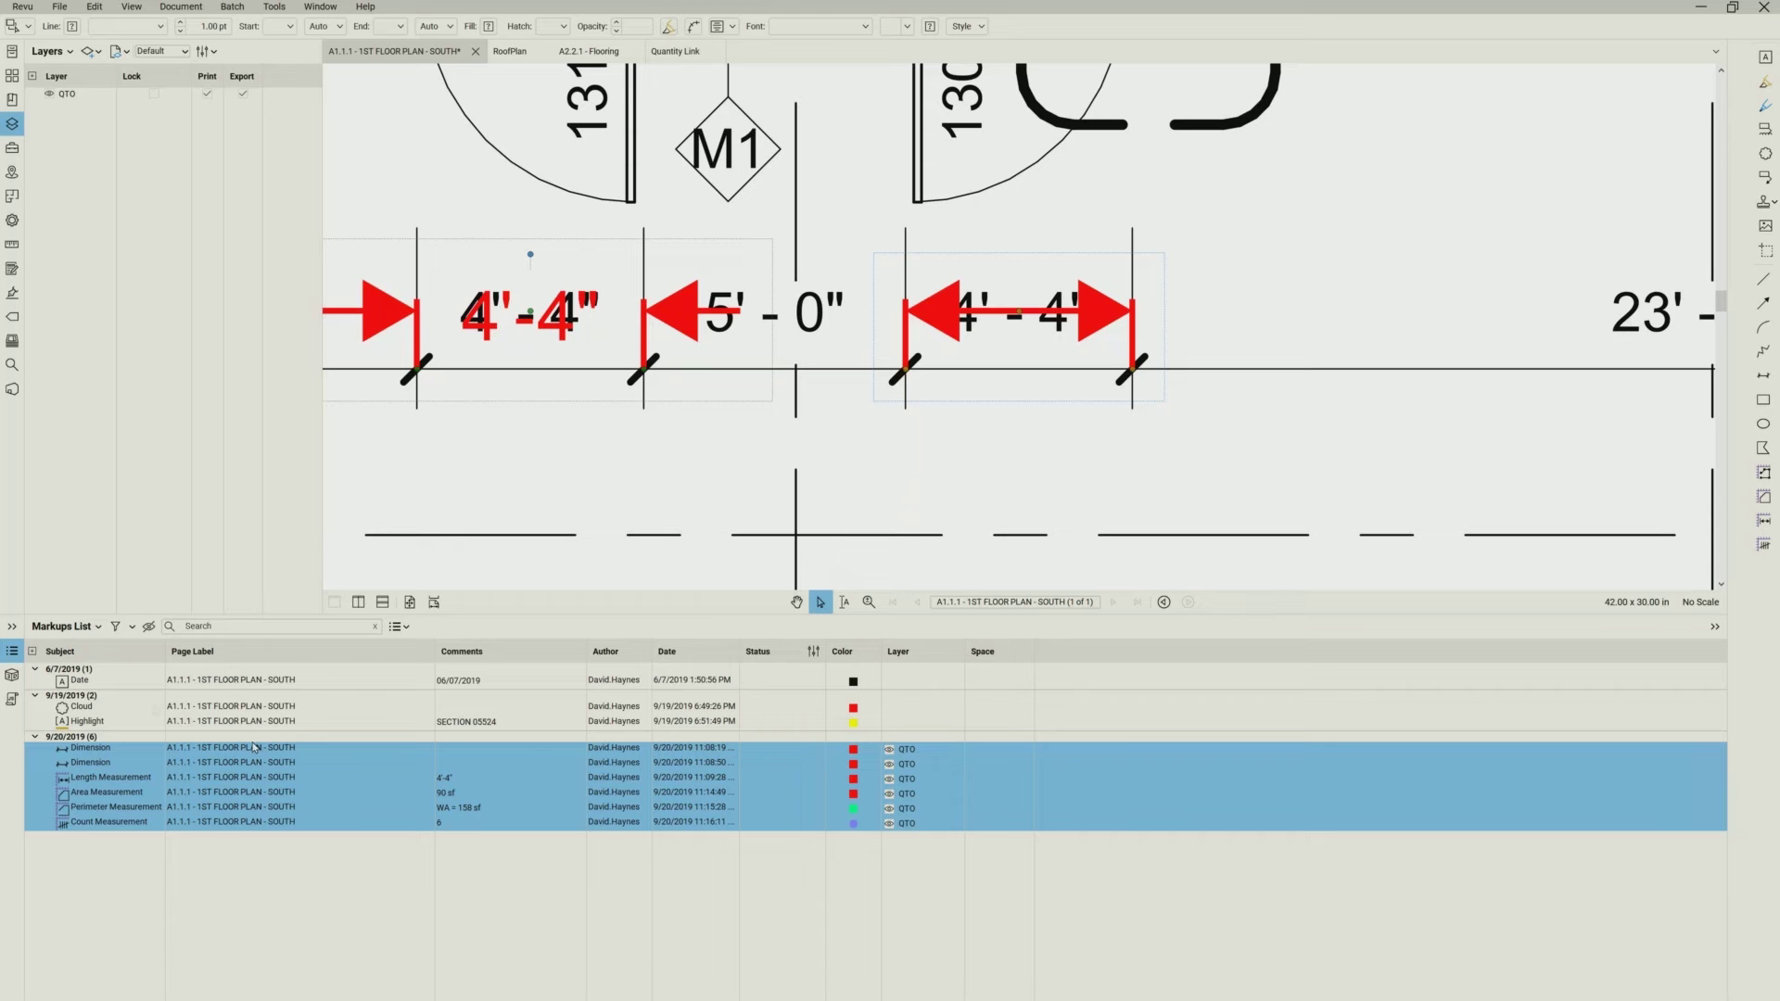
- Filter the markups list by the QTO layer and deselect the markups
{"action": "left_click", "coordinate": [117, 630]}
{"action": "left_click", "coordinate": [955, 659]}
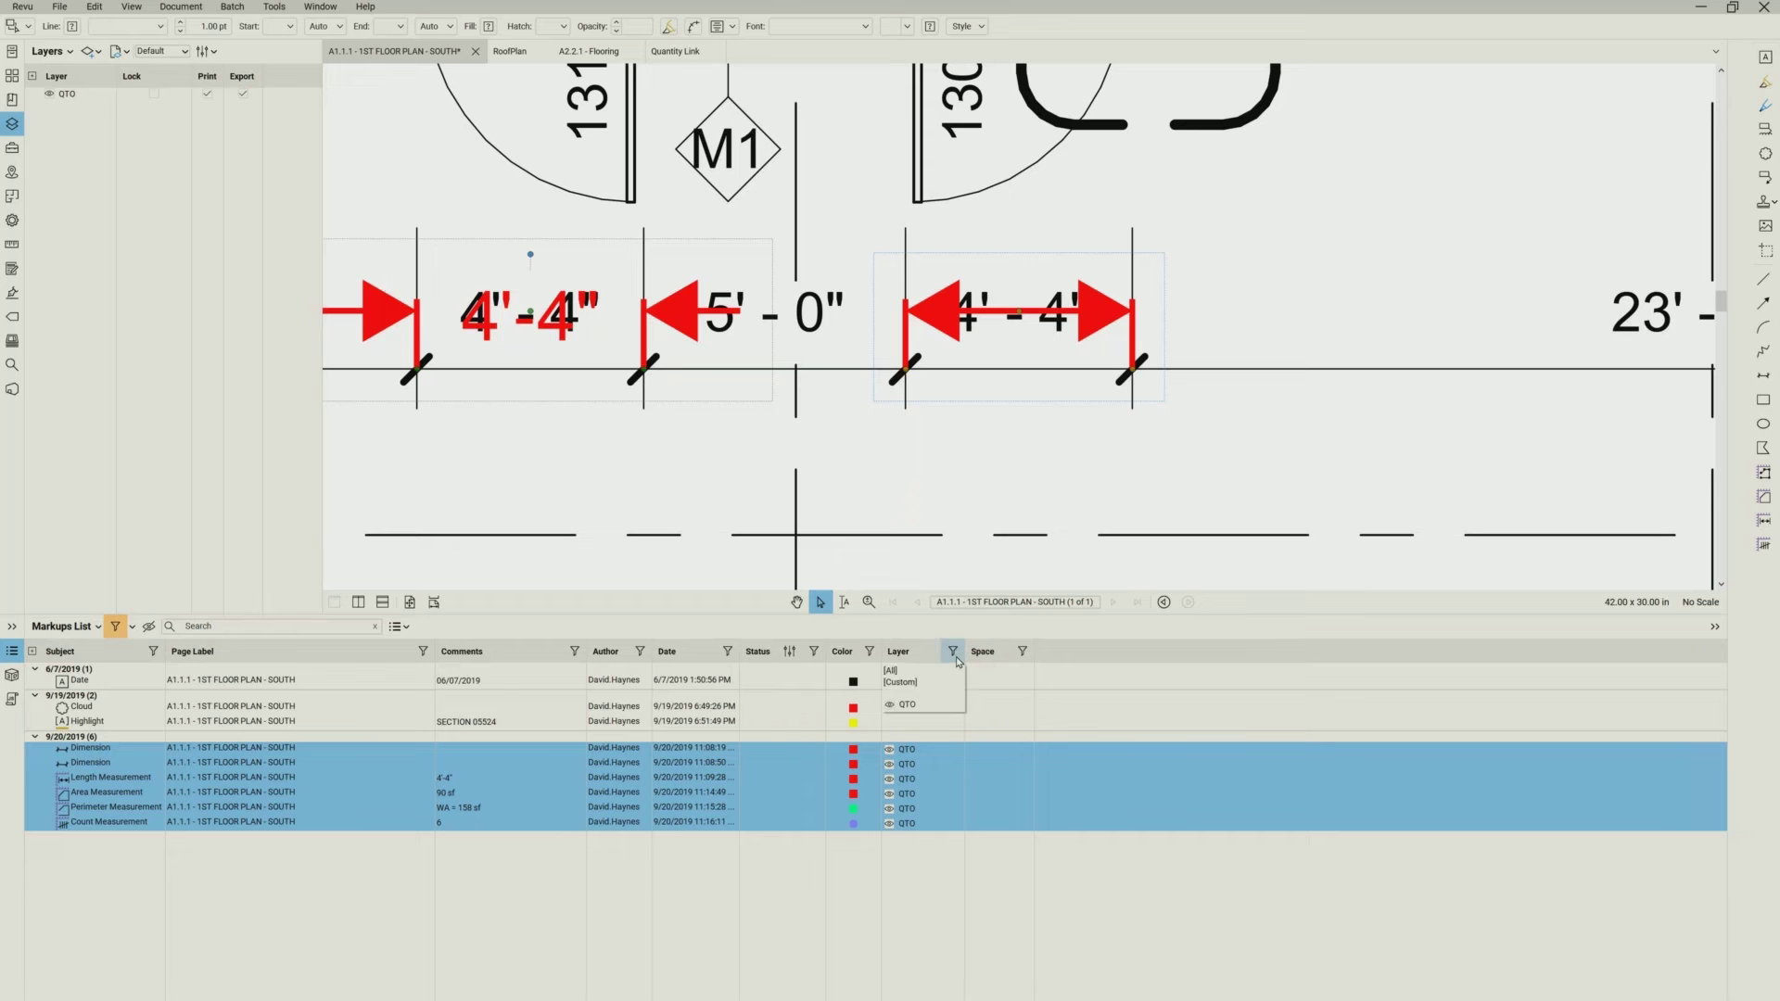
{"action": "left_click", "coordinate": [913, 707]}
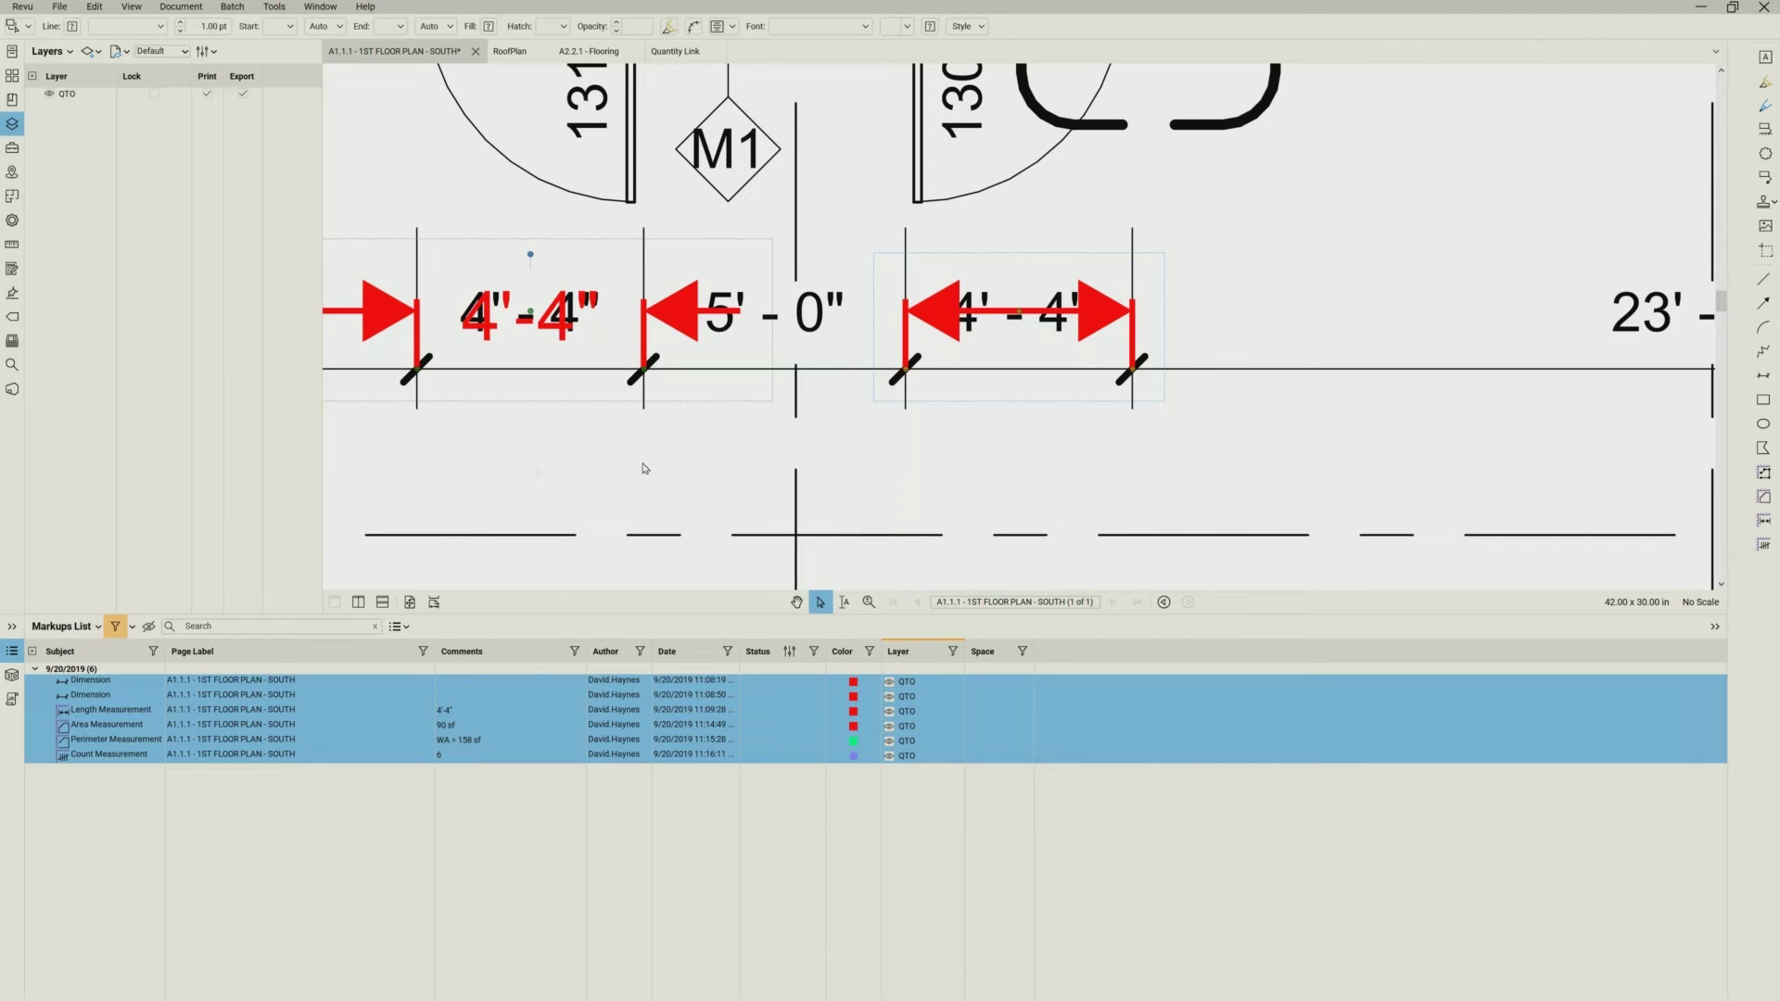
{"action": "scroll", "coordinate": [1027, 408], "scroll_direction": "down", "scroll_amount": 3}
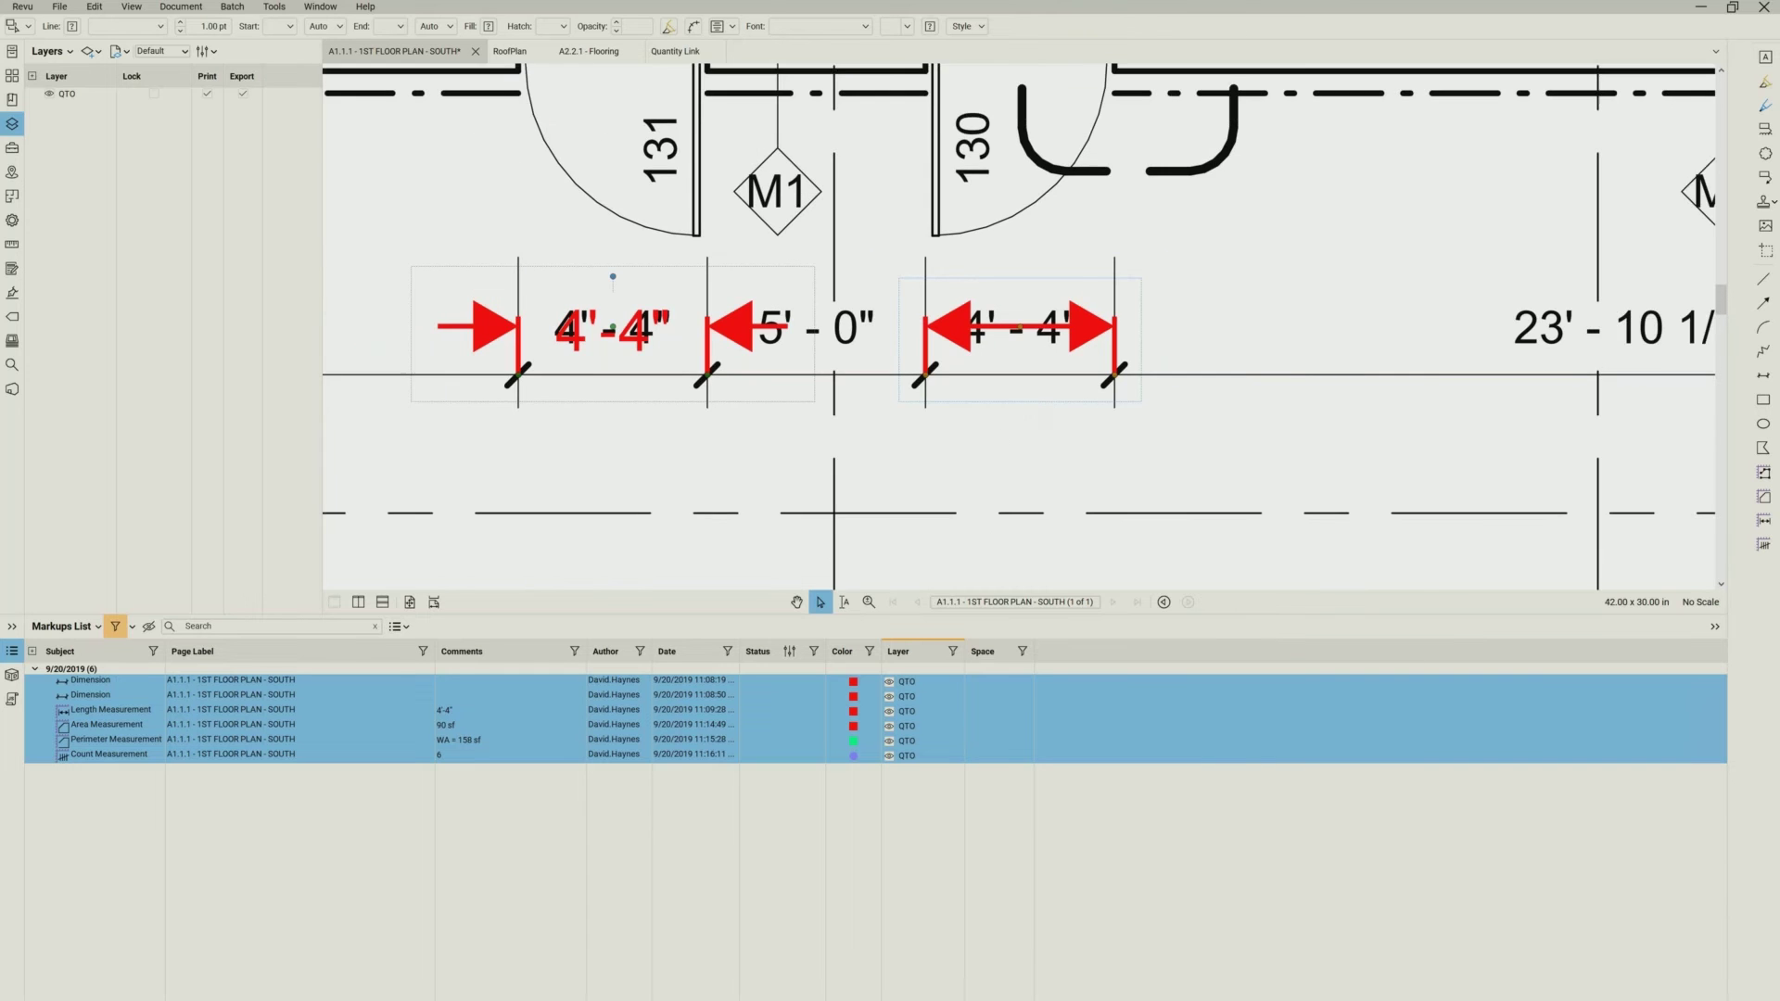
{"action": "left_click", "coordinate": [1201, 318]}
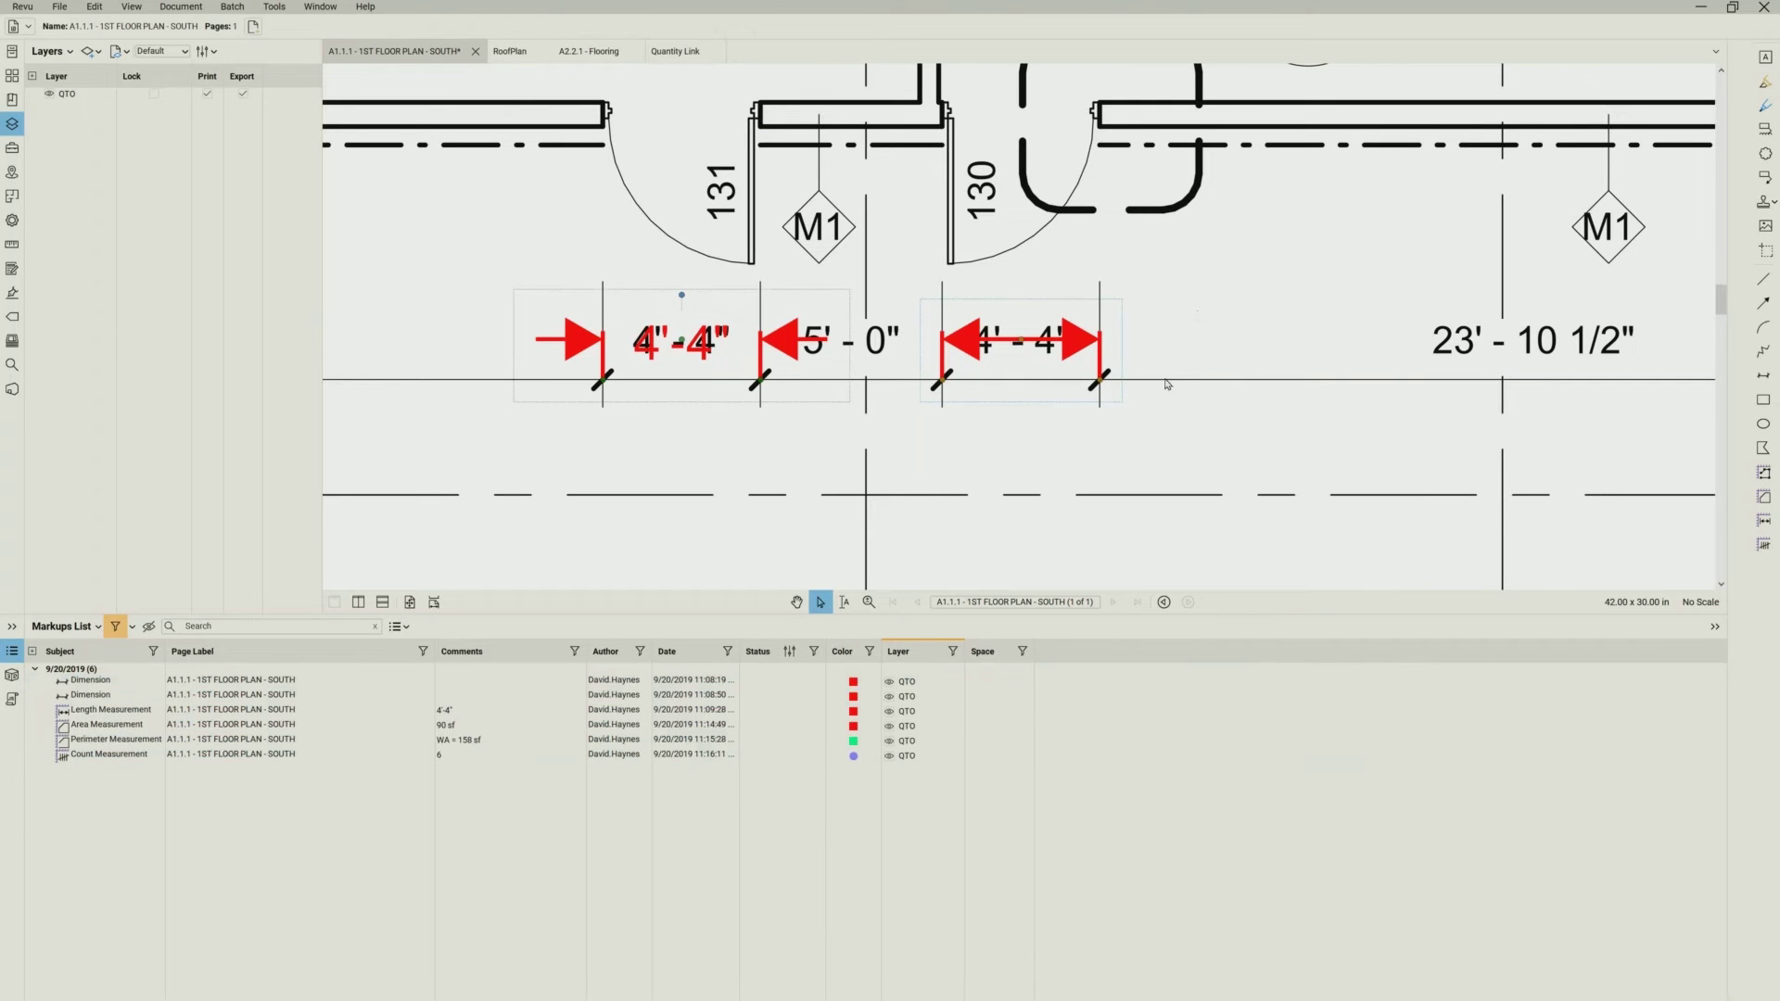
- Change the subject of the yellow 90 sf area measurement beside room 122 to Flooring
{"action": "left_click", "coordinate": [796, 601]}
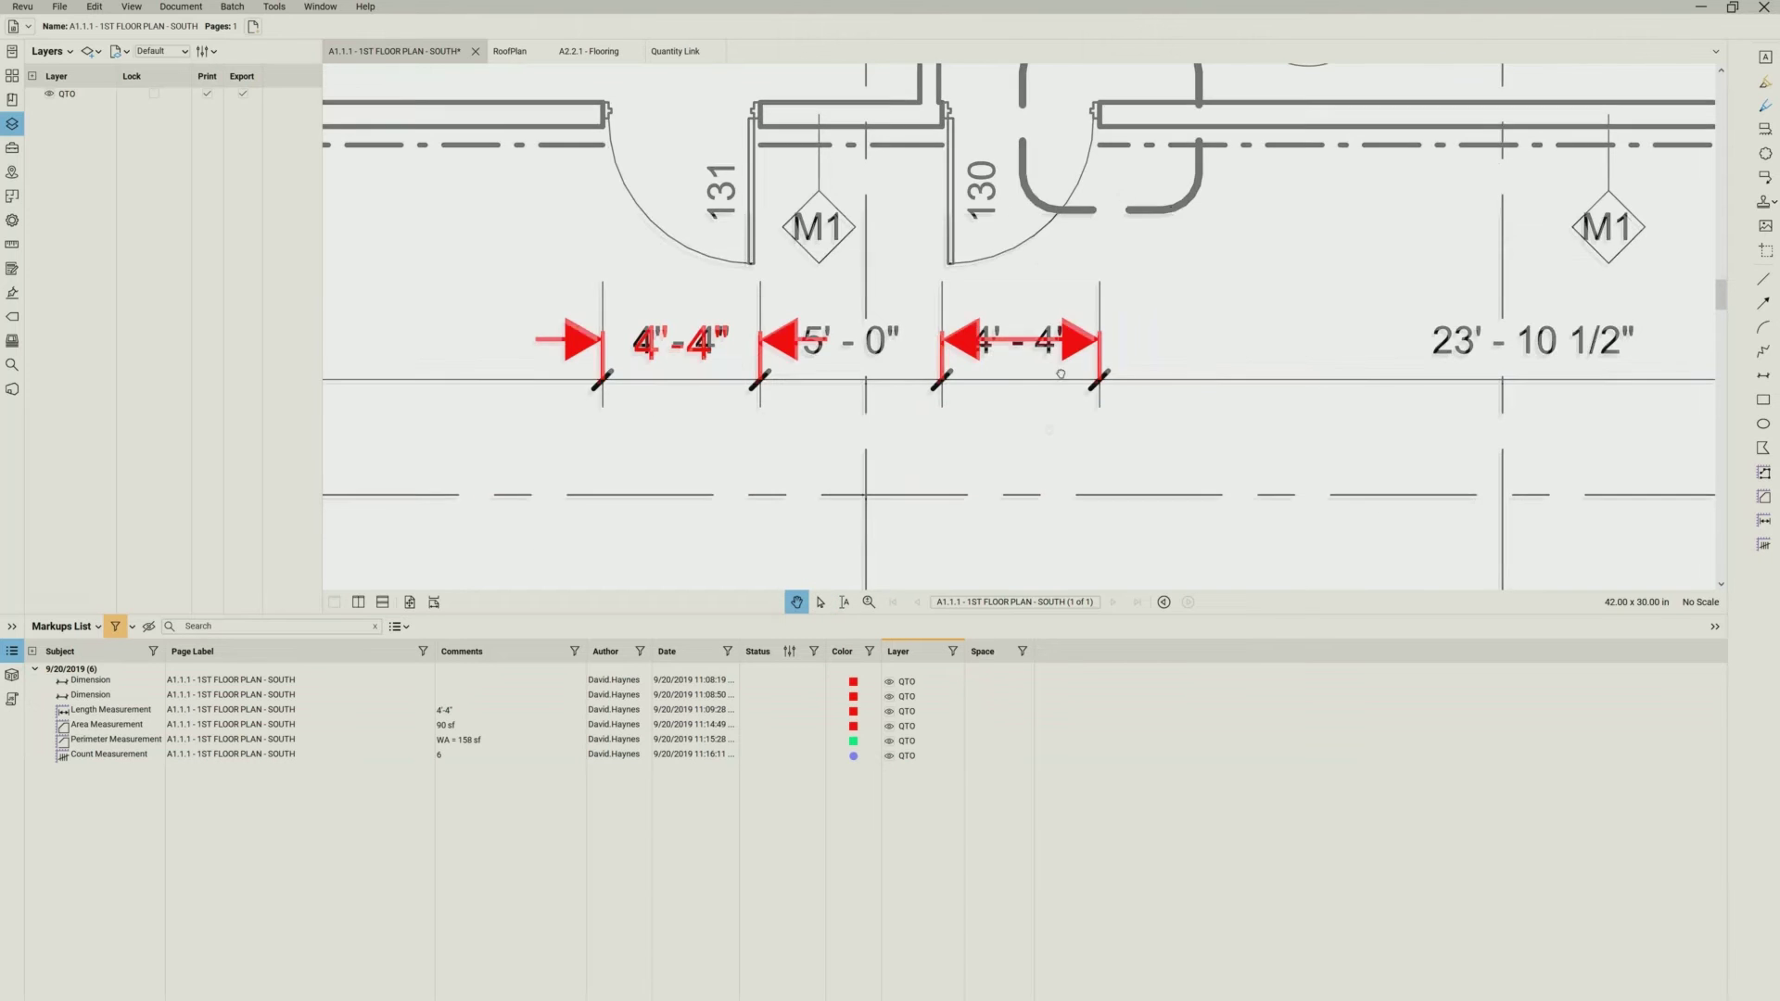
{"action": "left_click_drag", "start_coordinate": [1166, 129], "coordinate": [1094, 362]}
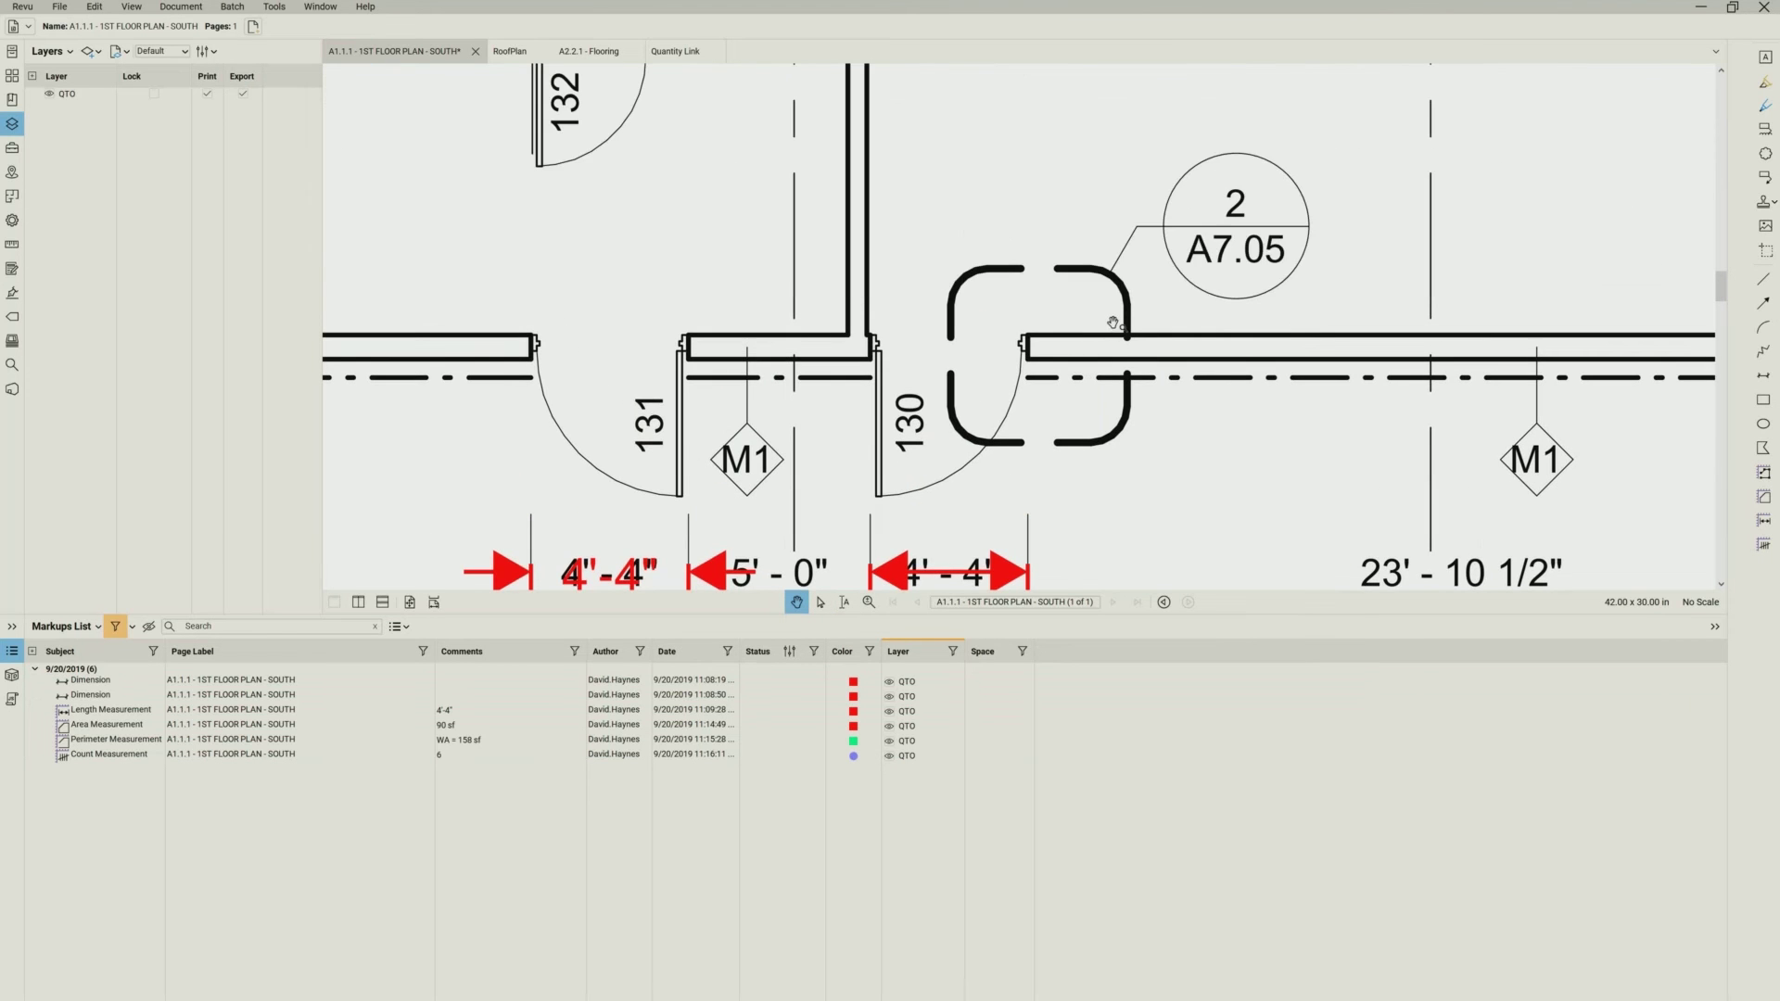
{"action": "scroll", "coordinate": [1109, 331], "scroll_direction": "down", "scroll_amount": 1}
{"action": "scroll", "coordinate": [1137, 343], "scroll_direction": "down", "scroll_amount": 1}
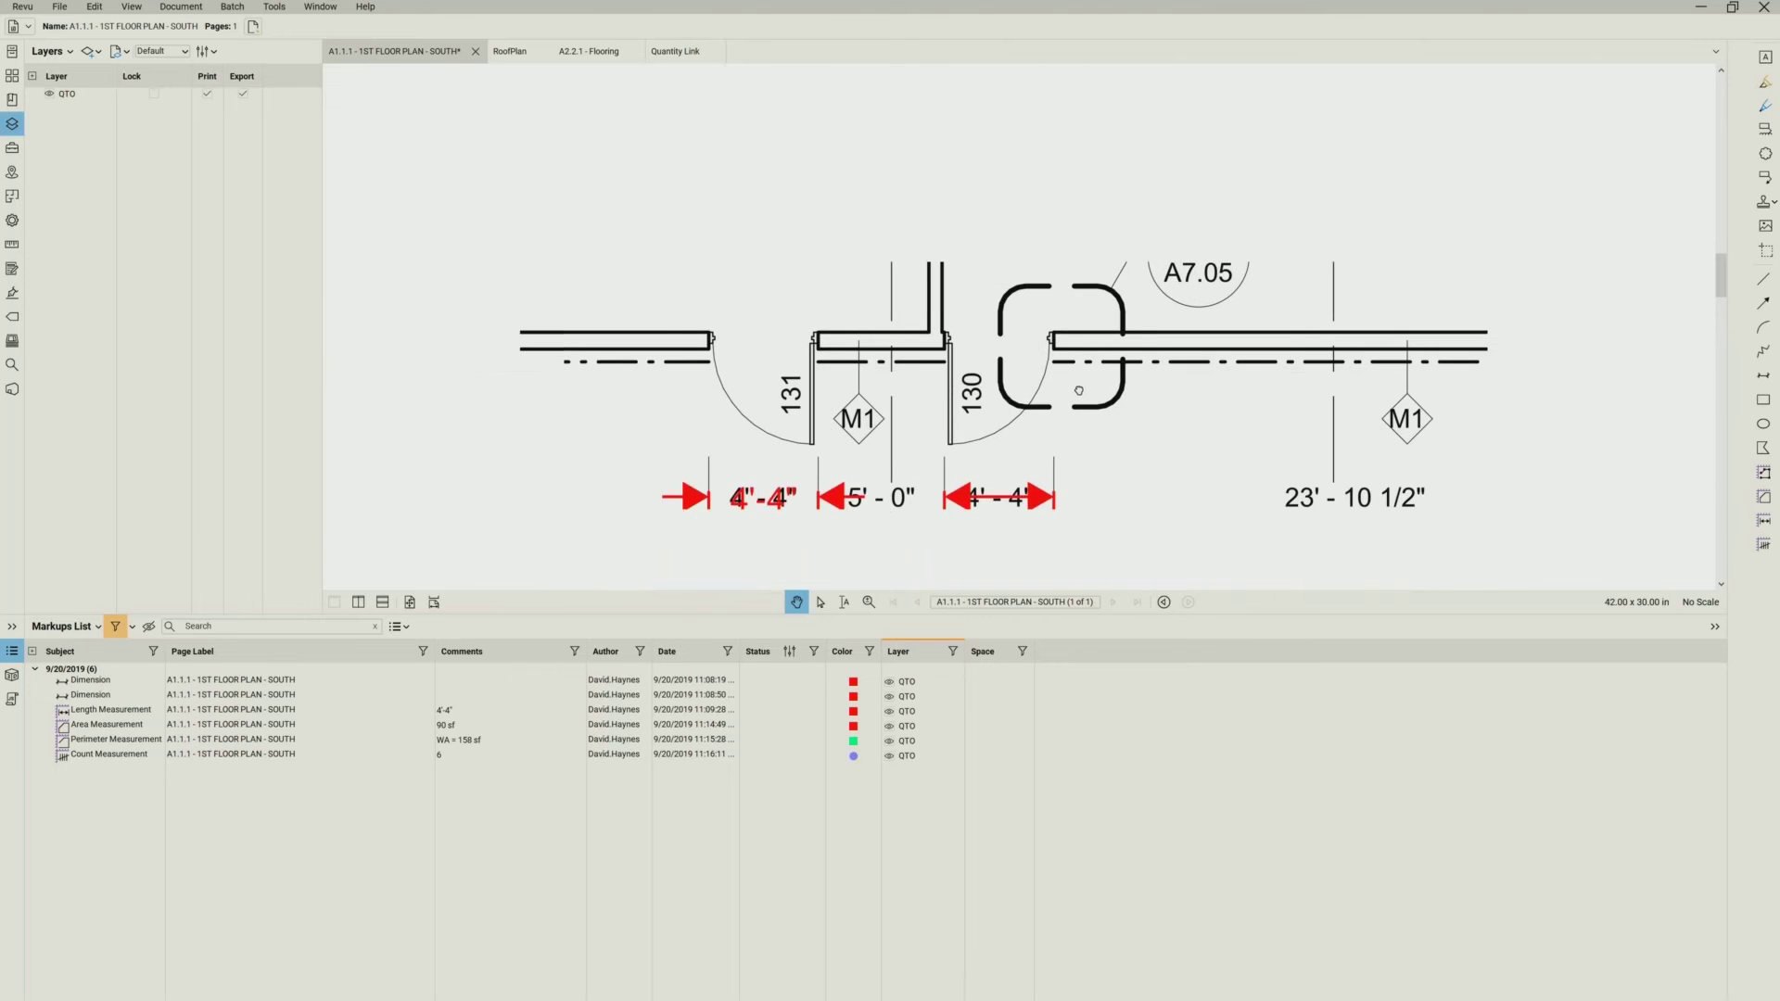
{"action": "left_click_drag", "start_coordinate": [1137, 343], "coordinate": [1085, 474]}
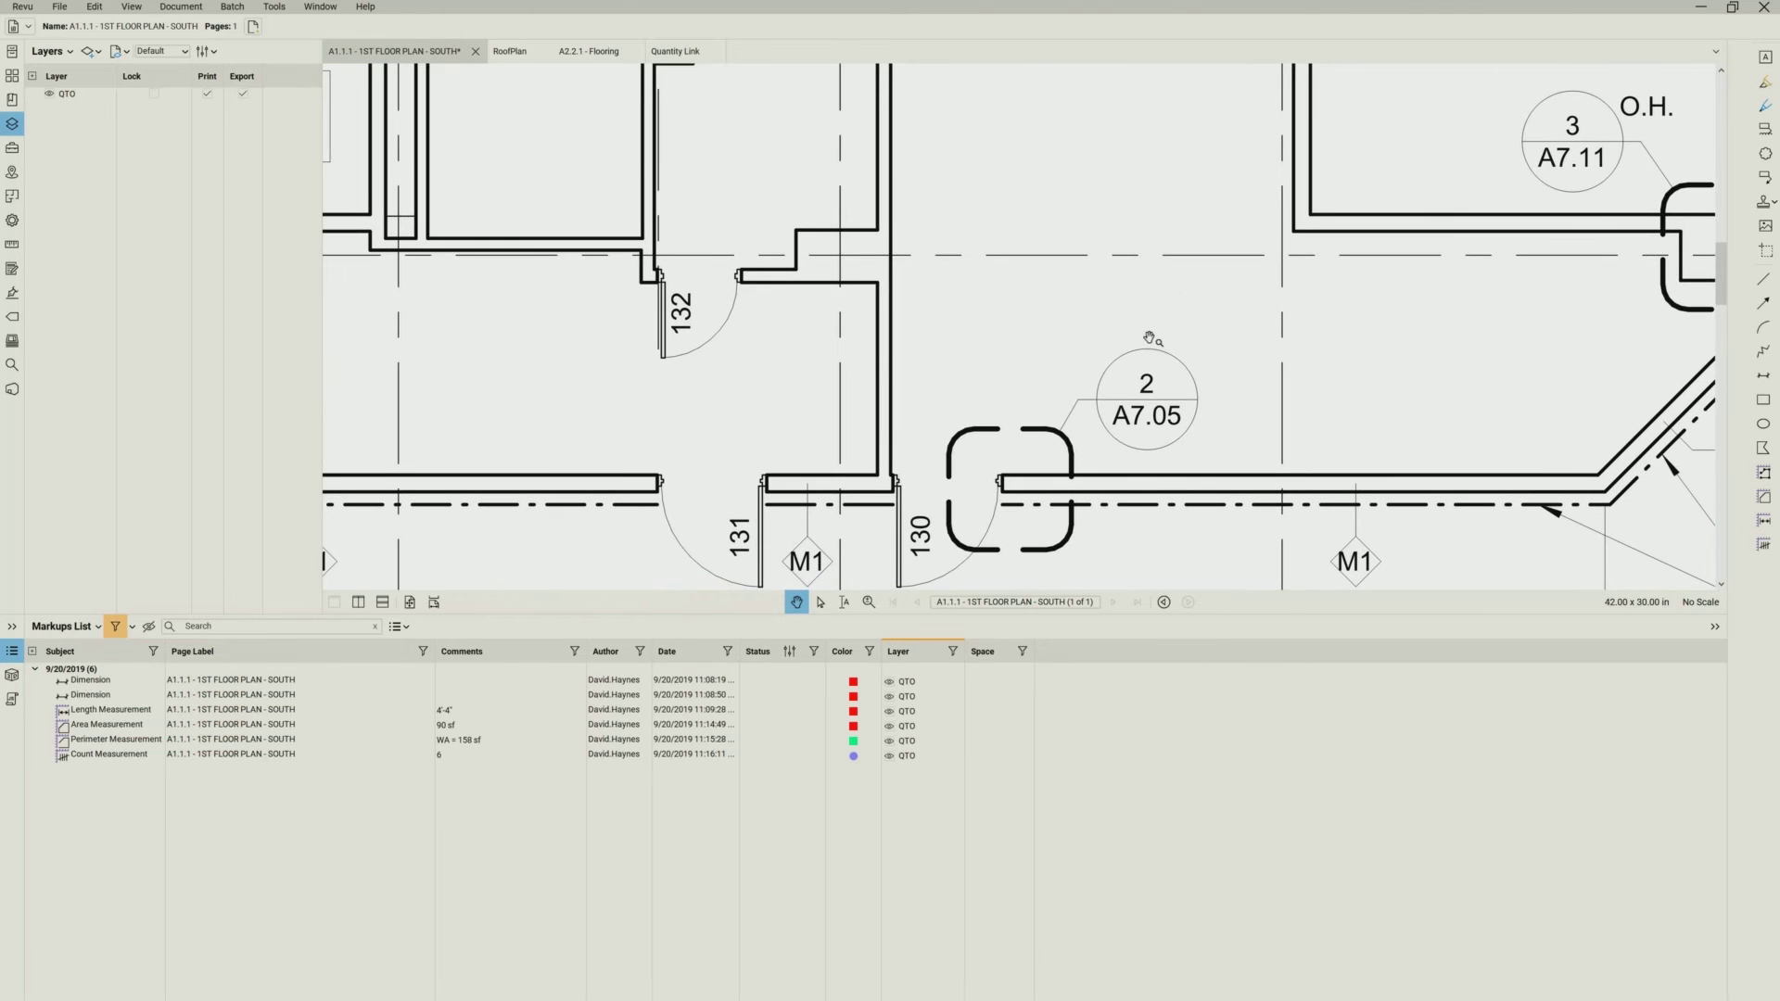
{"action": "scroll", "coordinate": [1150, 338], "scroll_direction": "down", "scroll_amount": 1}
{"action": "scroll", "coordinate": [1150, 338], "scroll_direction": "down", "scroll_amount": 1}
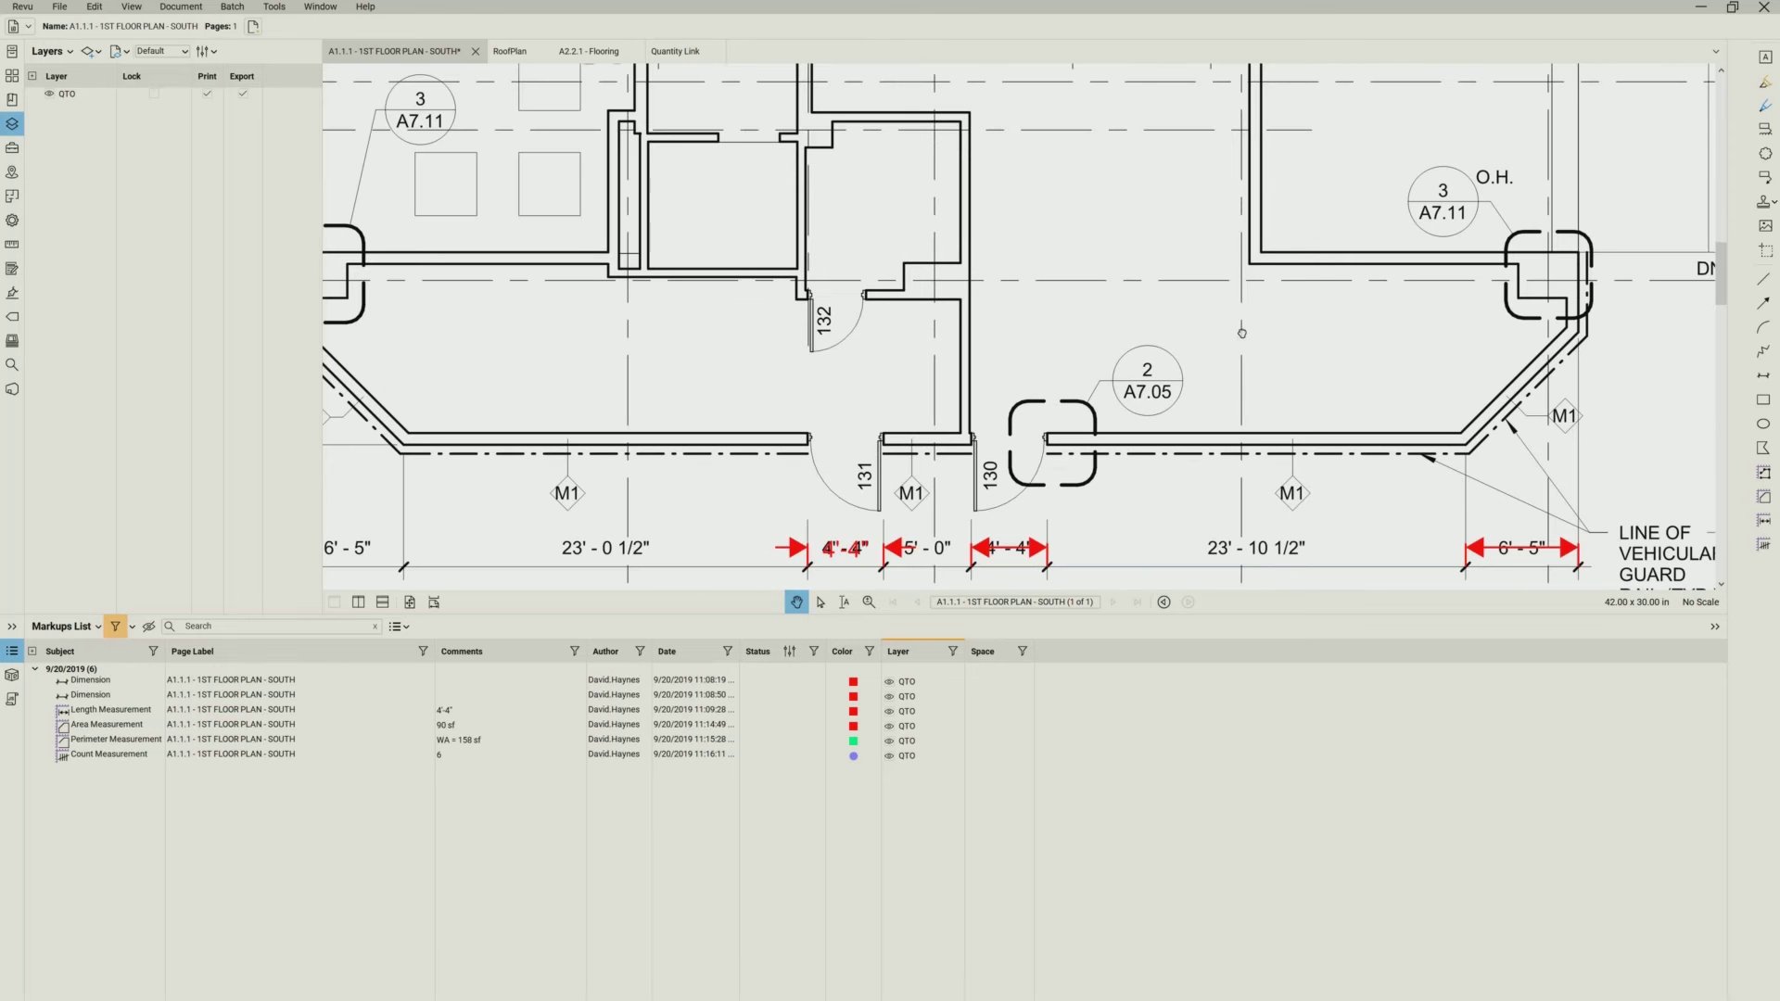
{"action": "scroll", "coordinate": [940, 337], "scroll_direction": "right", "scroll_amount": 5}
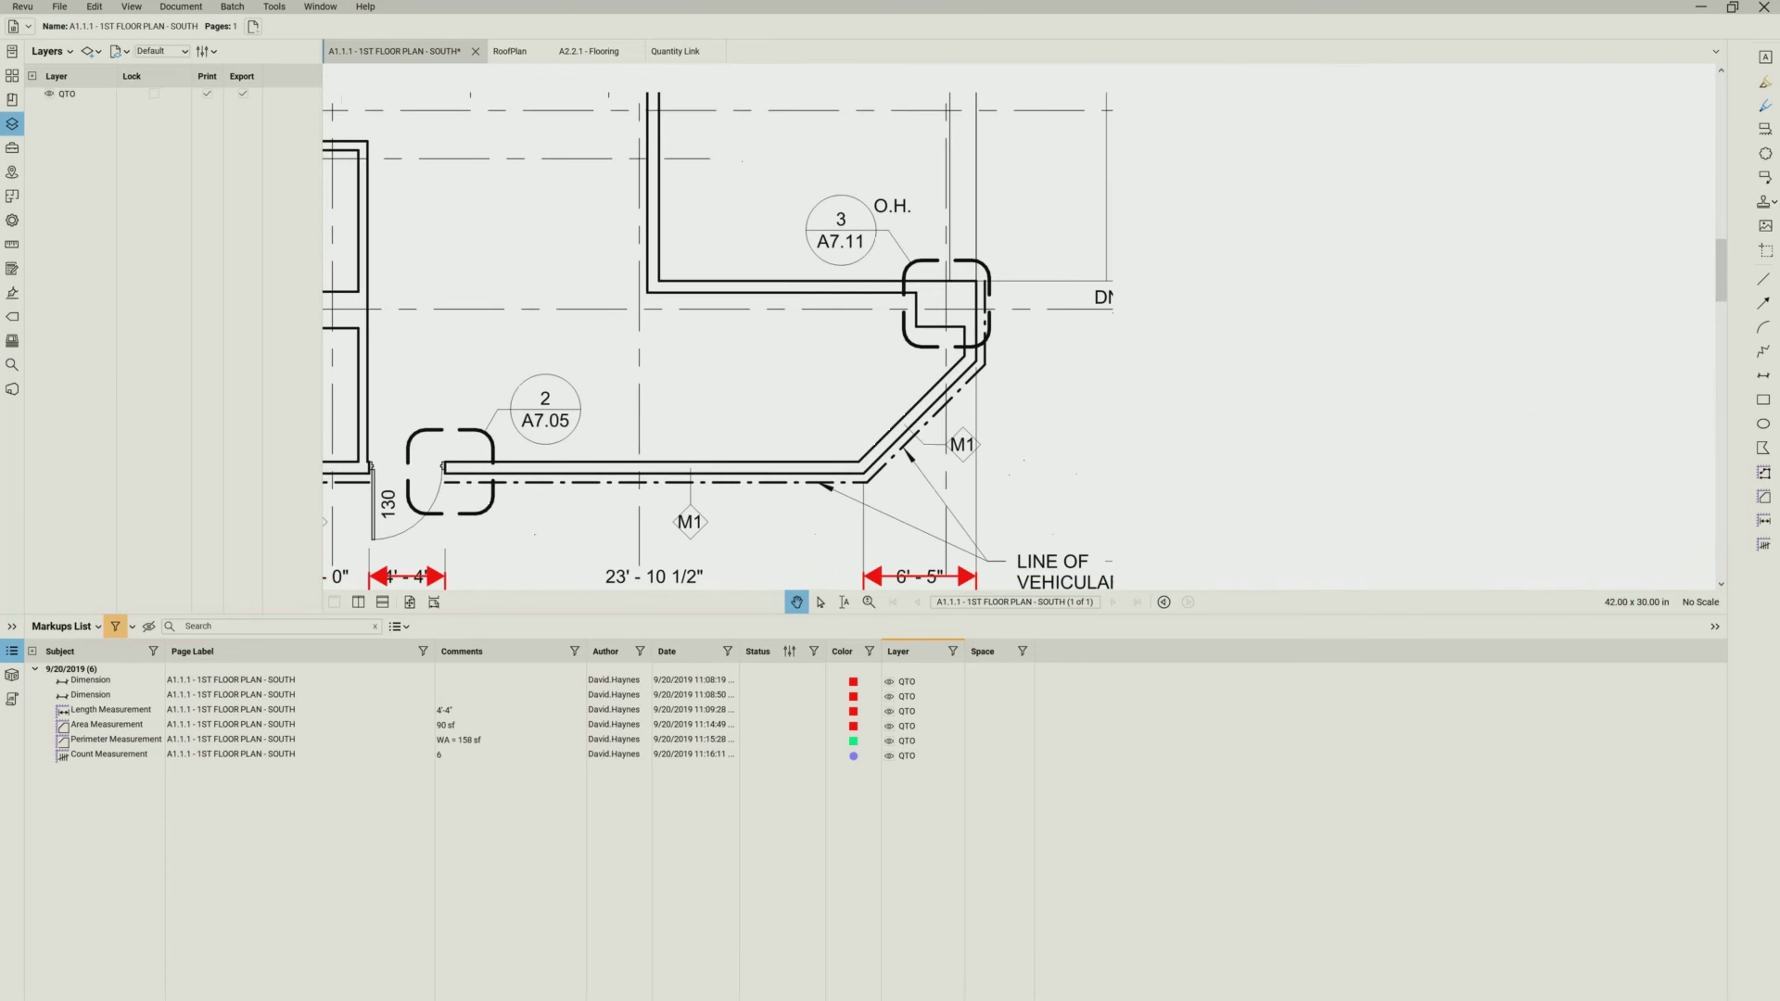
{"action": "scroll", "coordinate": [1037, 231], "scroll_direction": "right", "scroll_amount": 5}
{"action": "scroll", "coordinate": [1037, 231], "scroll_direction": "down", "scroll_amount": 2}
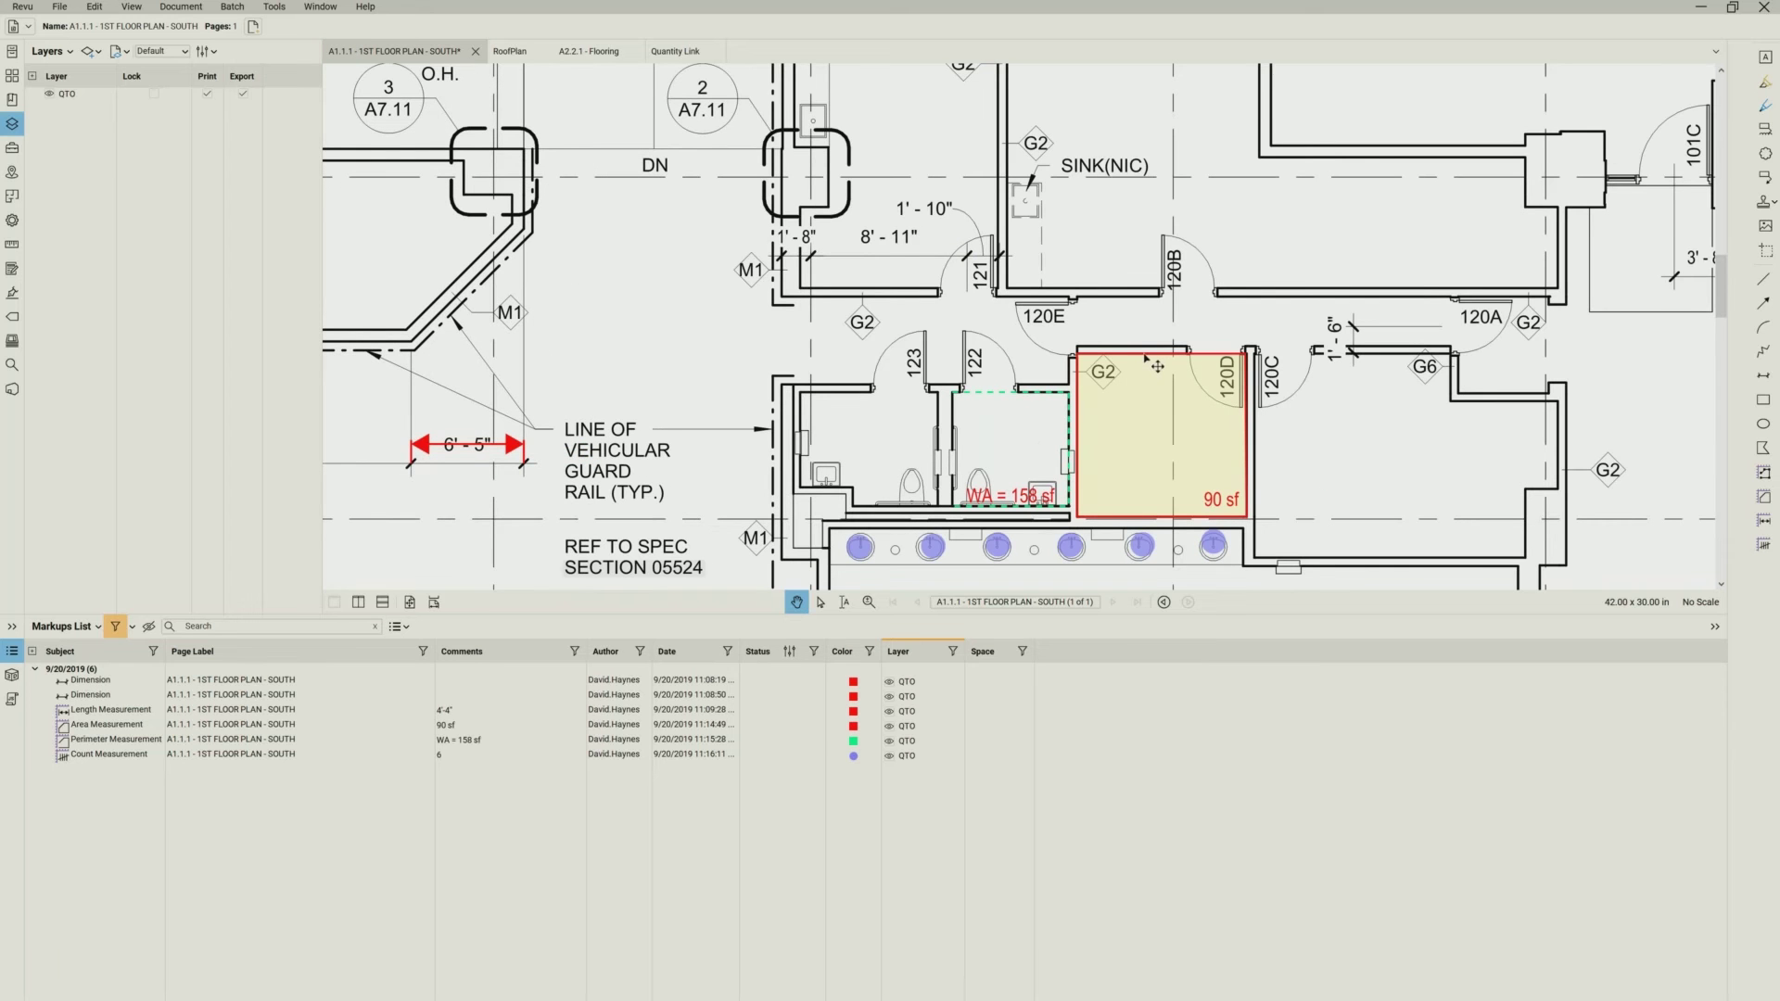
{"action": "left_click", "coordinate": [1157, 366]}
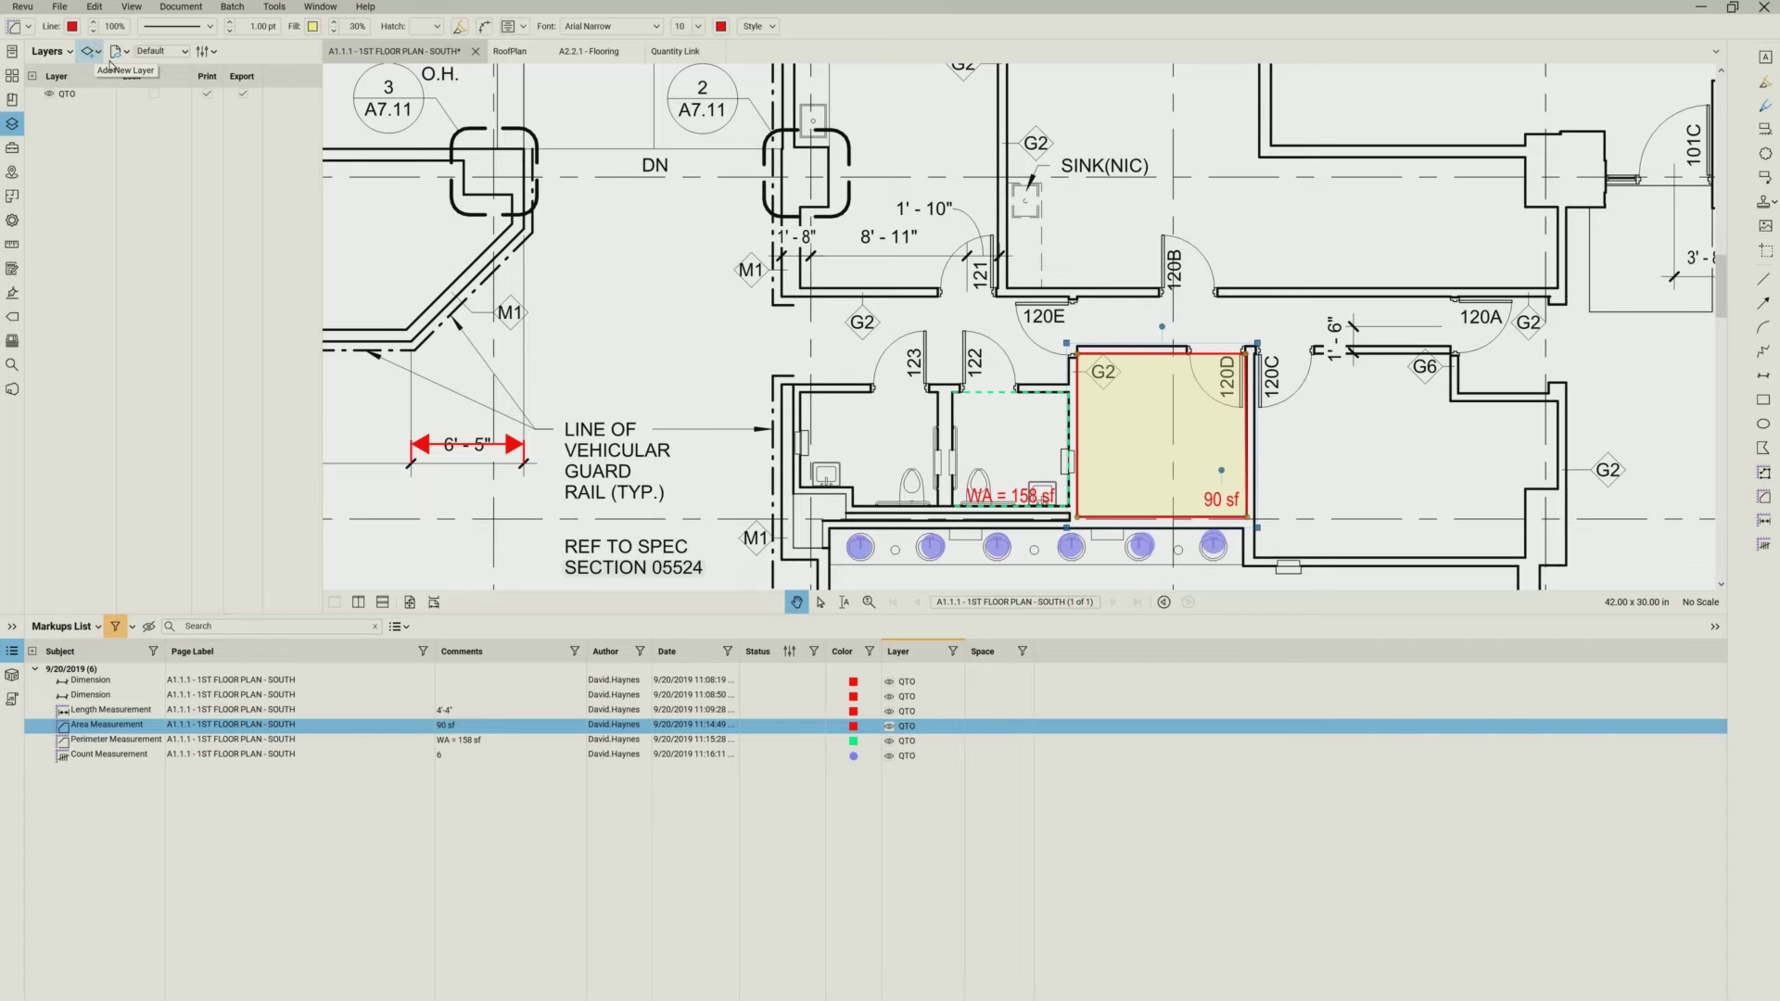
{"action": "left_click", "coordinate": [19, 37]}
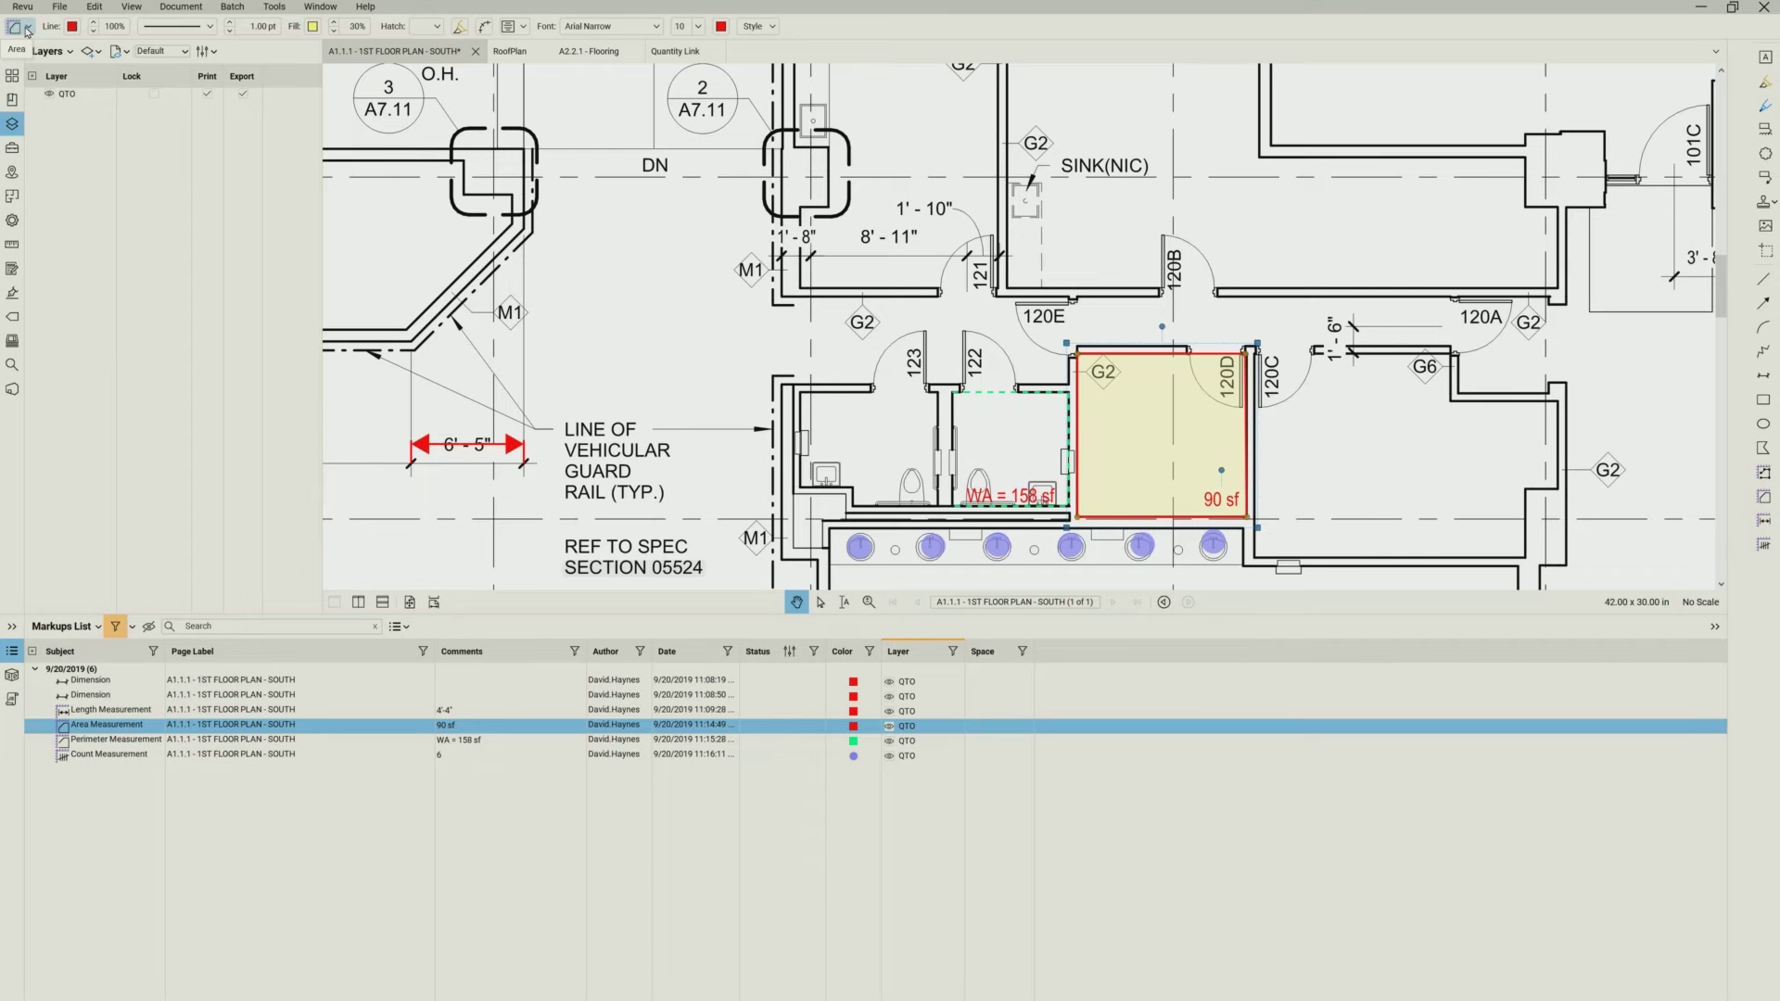
{"action": "left_click", "coordinate": [27, 29]}
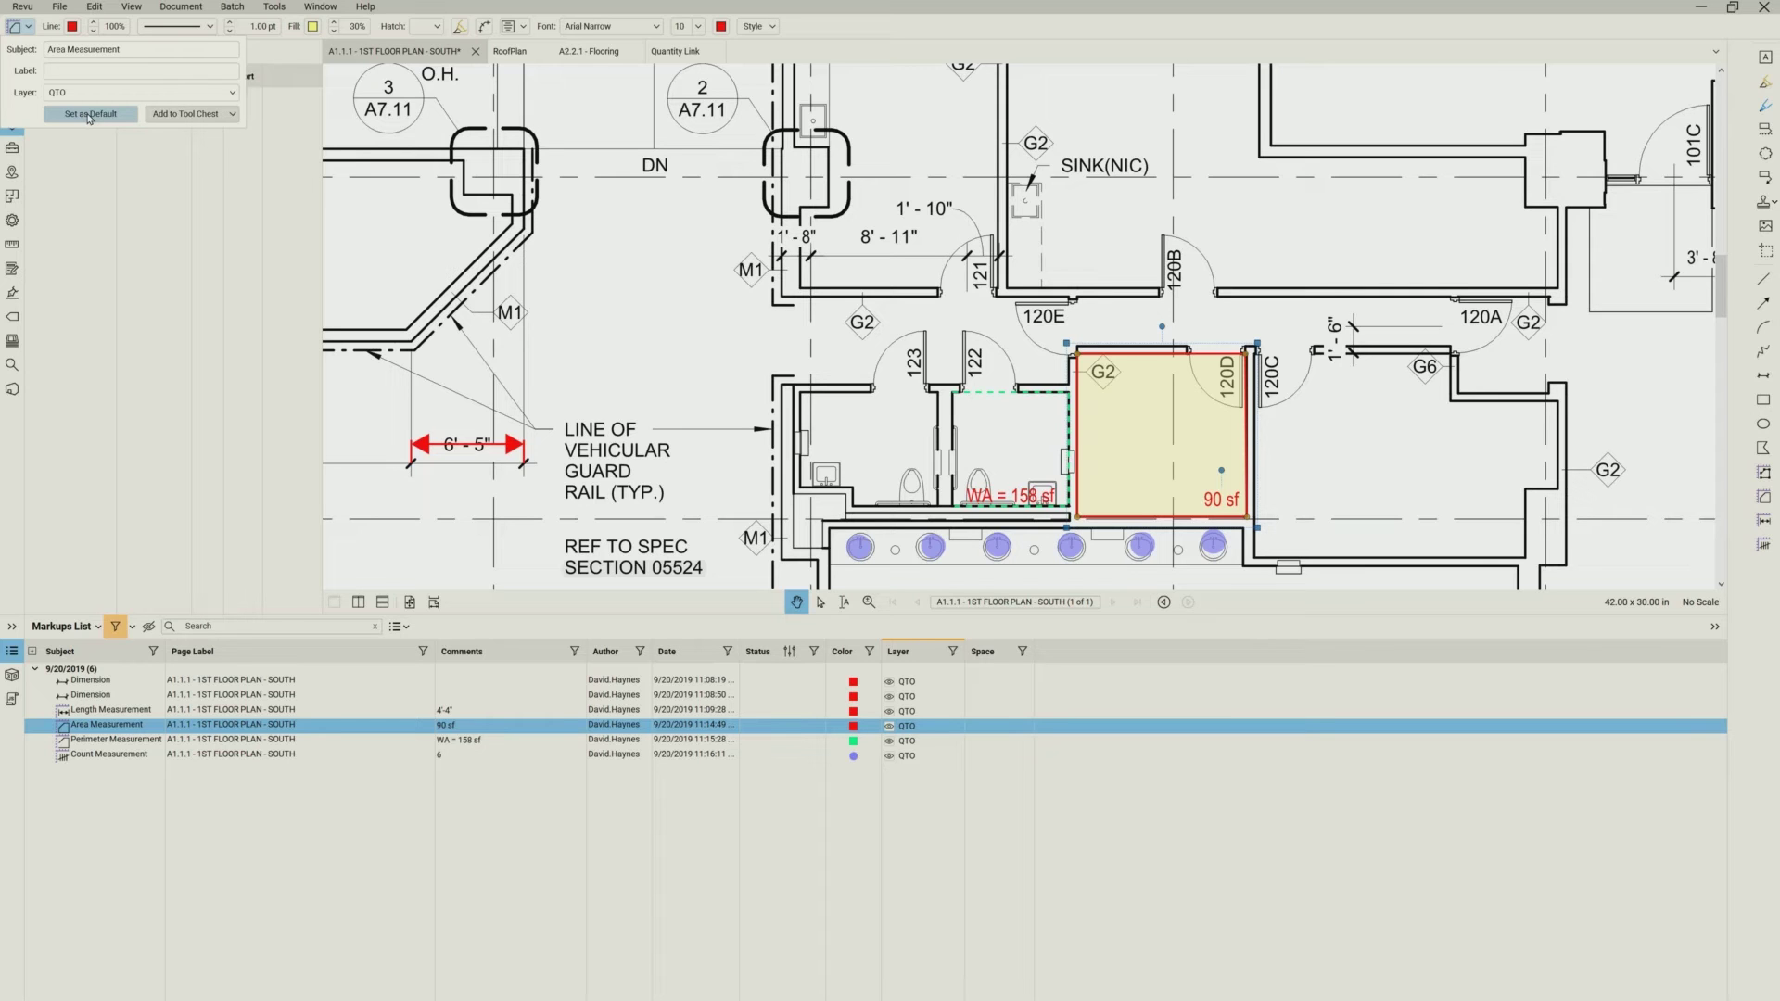
{"action": "left_click_drag", "start_coordinate": [130, 45], "coordinate": [3, 44]}
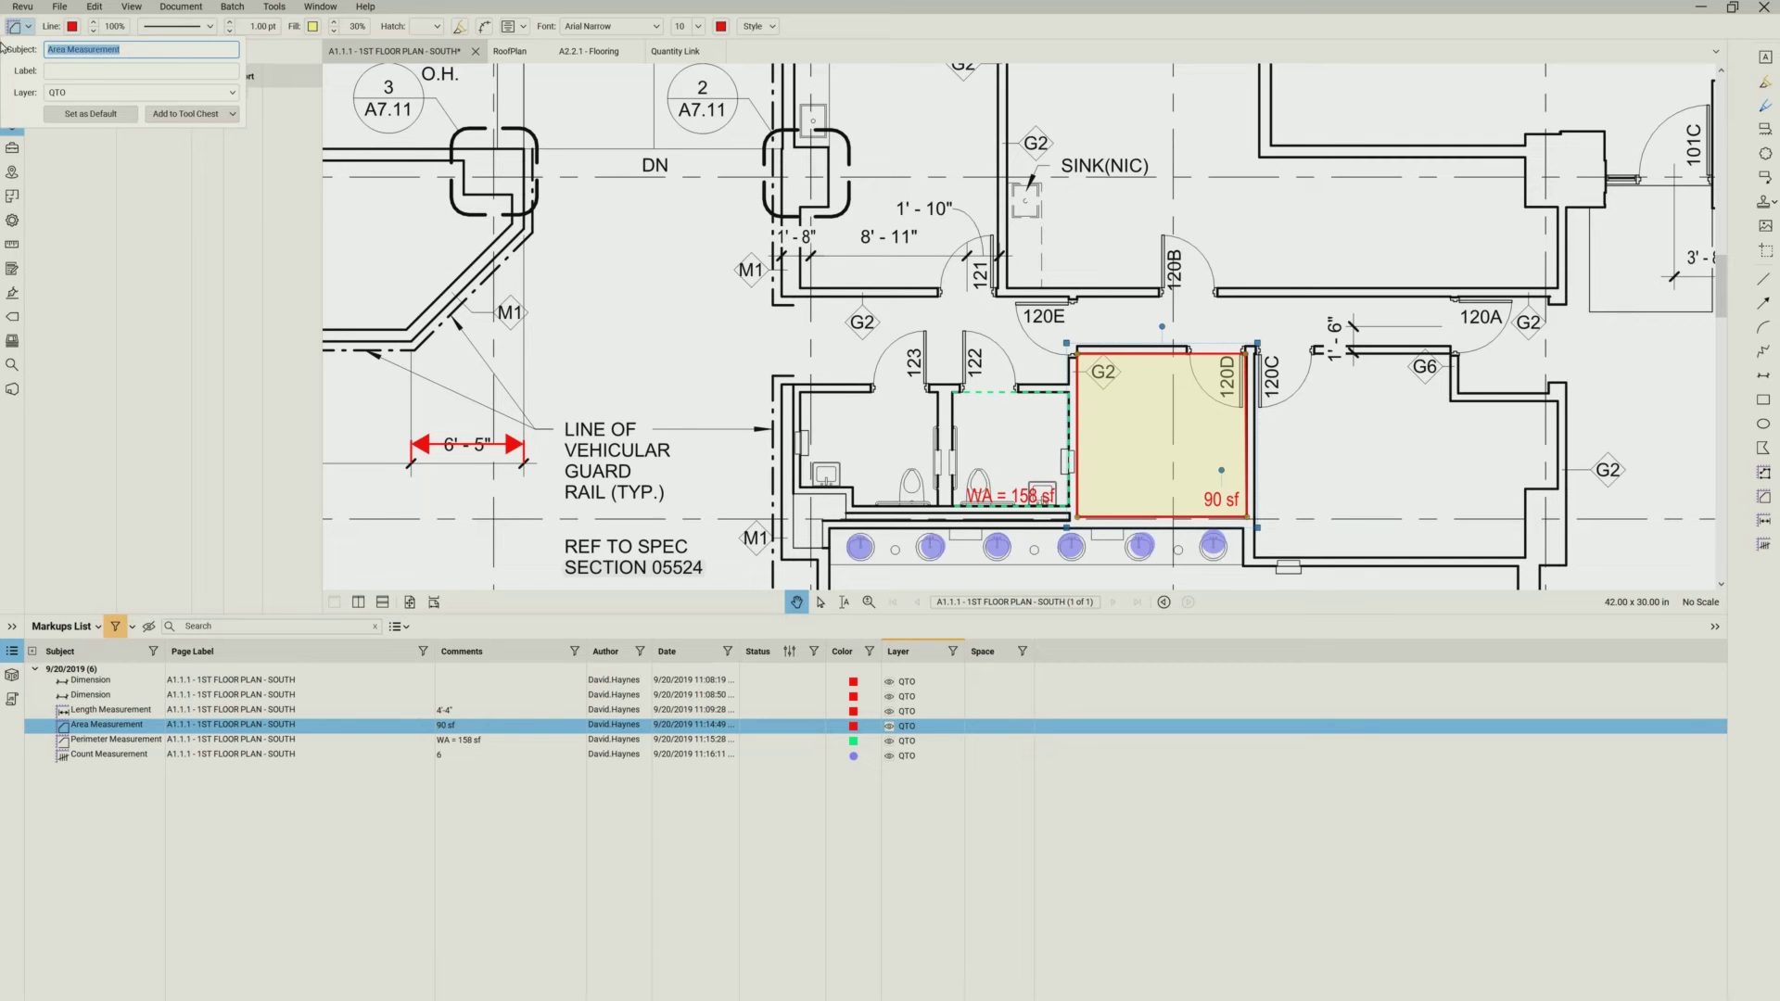
{"action": "type", "text": "Flooring"}
{"action": "key", "text": "Return"}
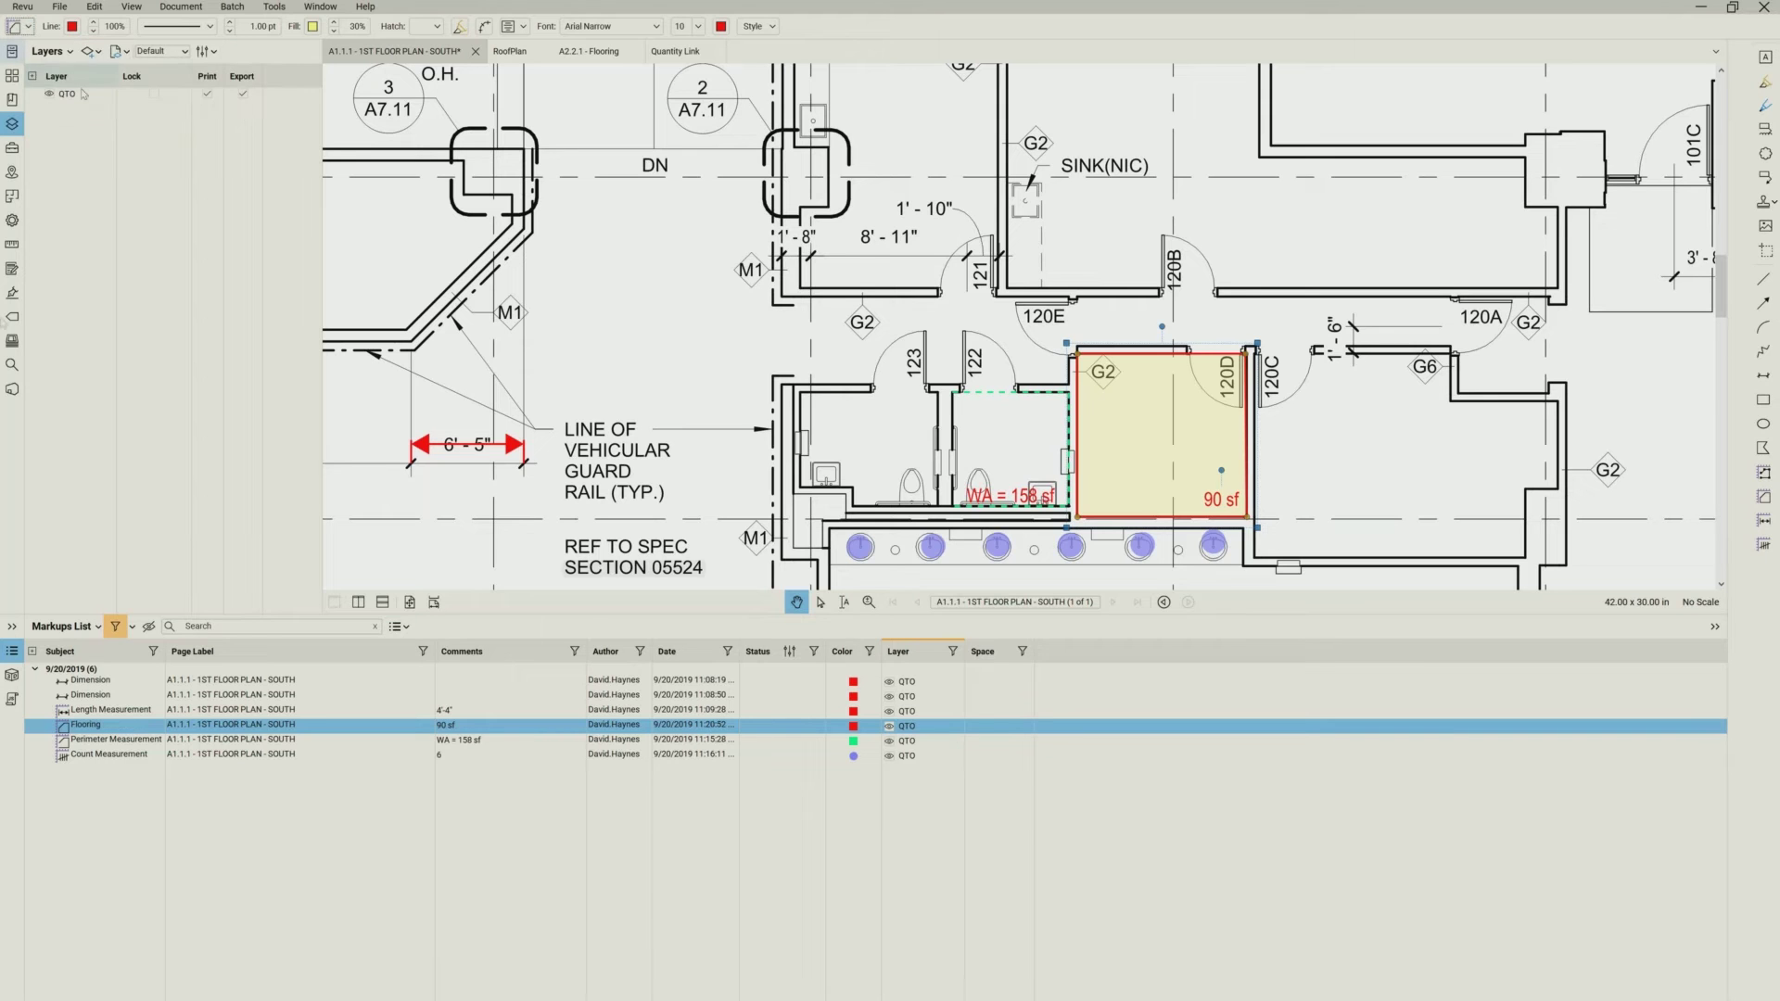
- Change the subject of the green perimeter measurement to Wall Covering
{"action": "left_click", "coordinate": [81, 743]}
{"action": "left_click", "coordinate": [28, 27]}
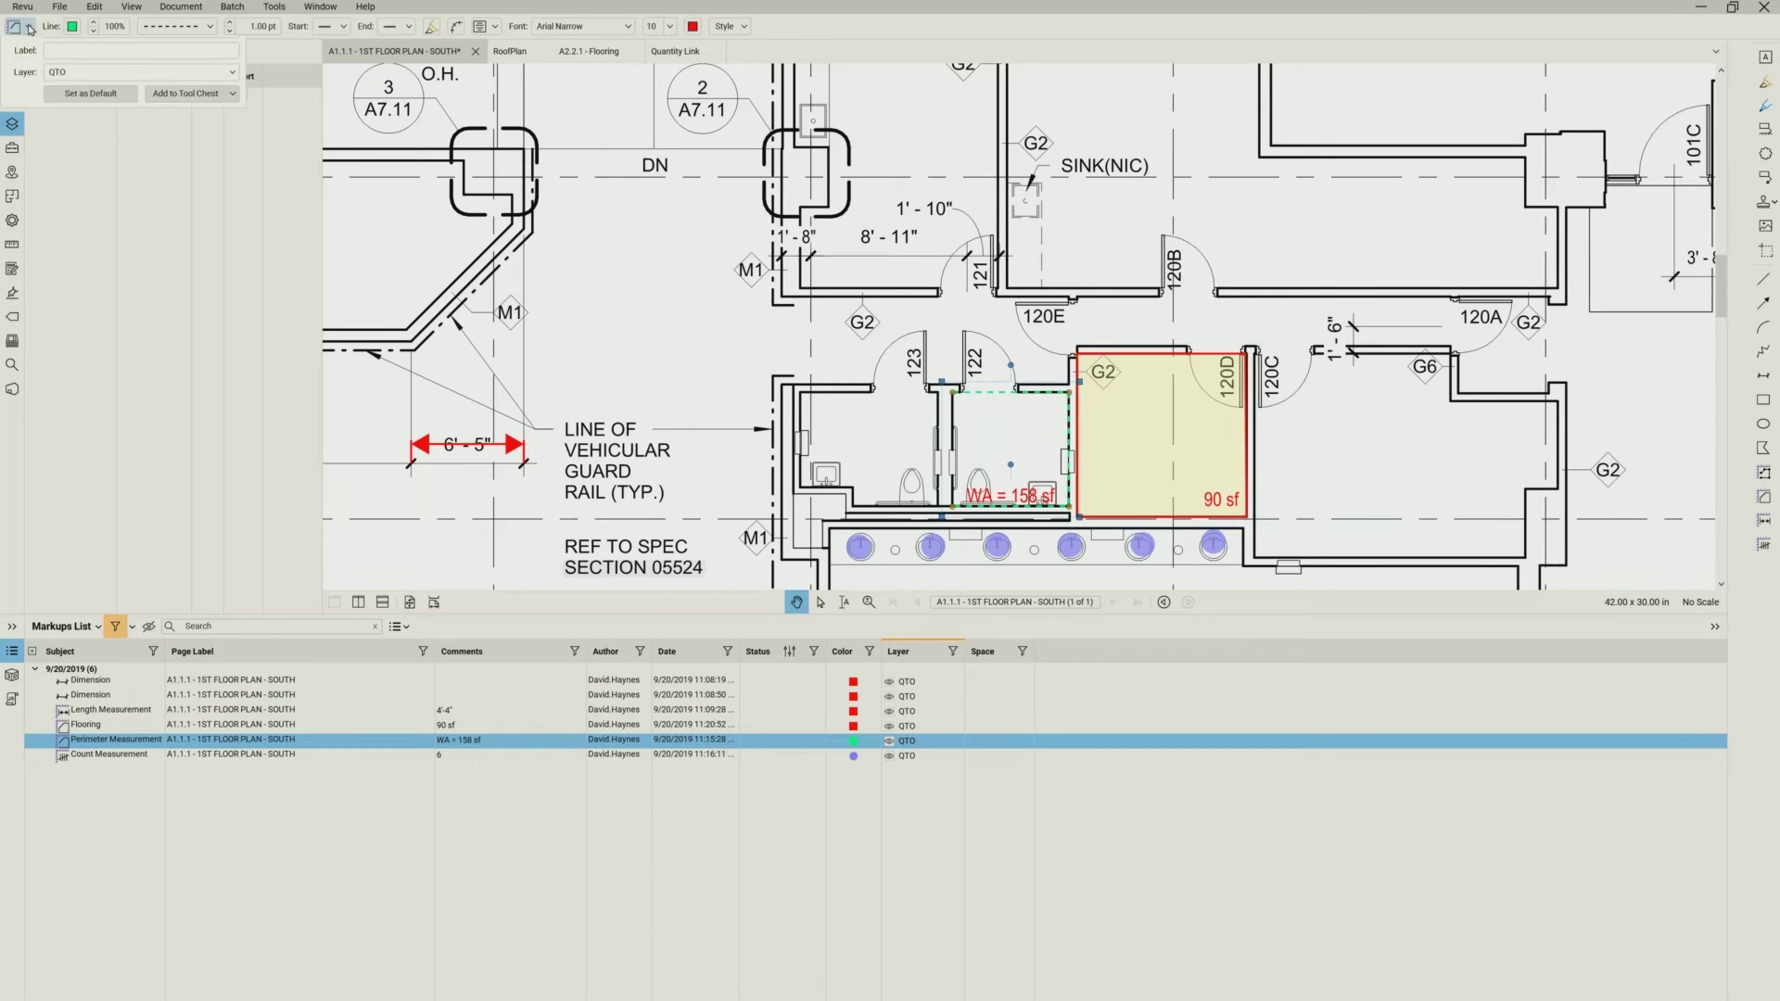
{"action": "left_click", "coordinate": [107, 48]}
{"action": "type", "text": "Wall Covering"}
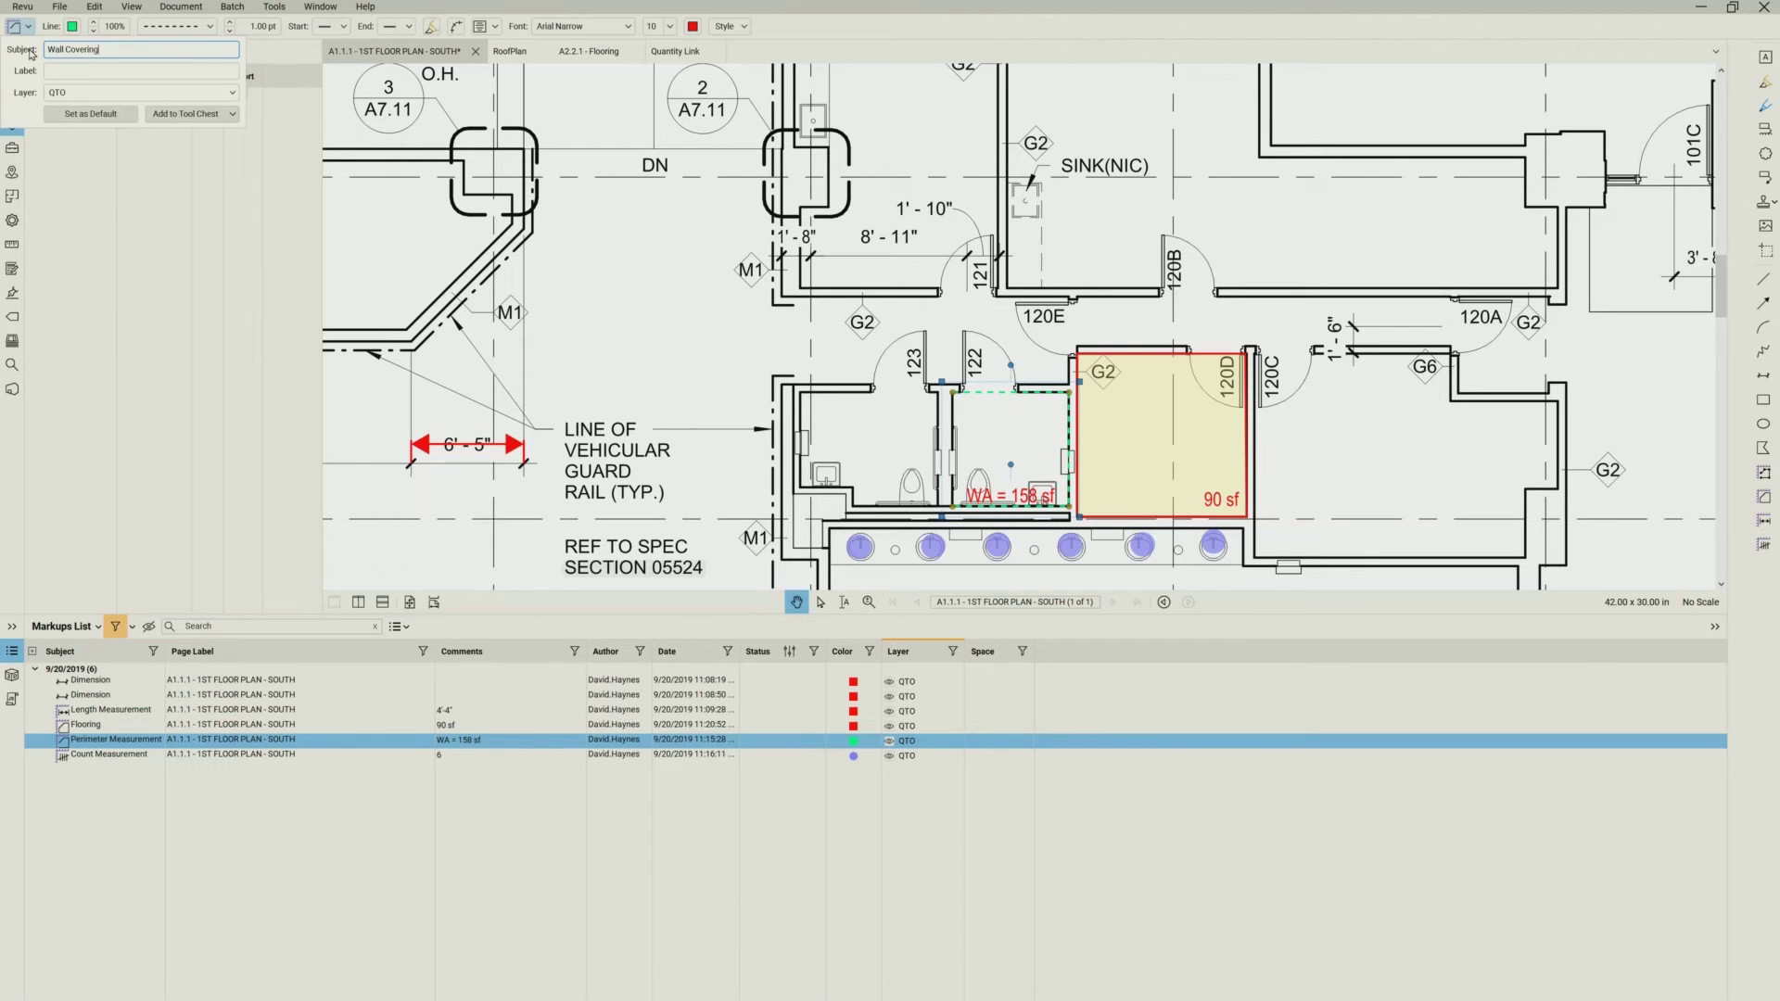
{"action": "left_click", "coordinate": [137, 349]}
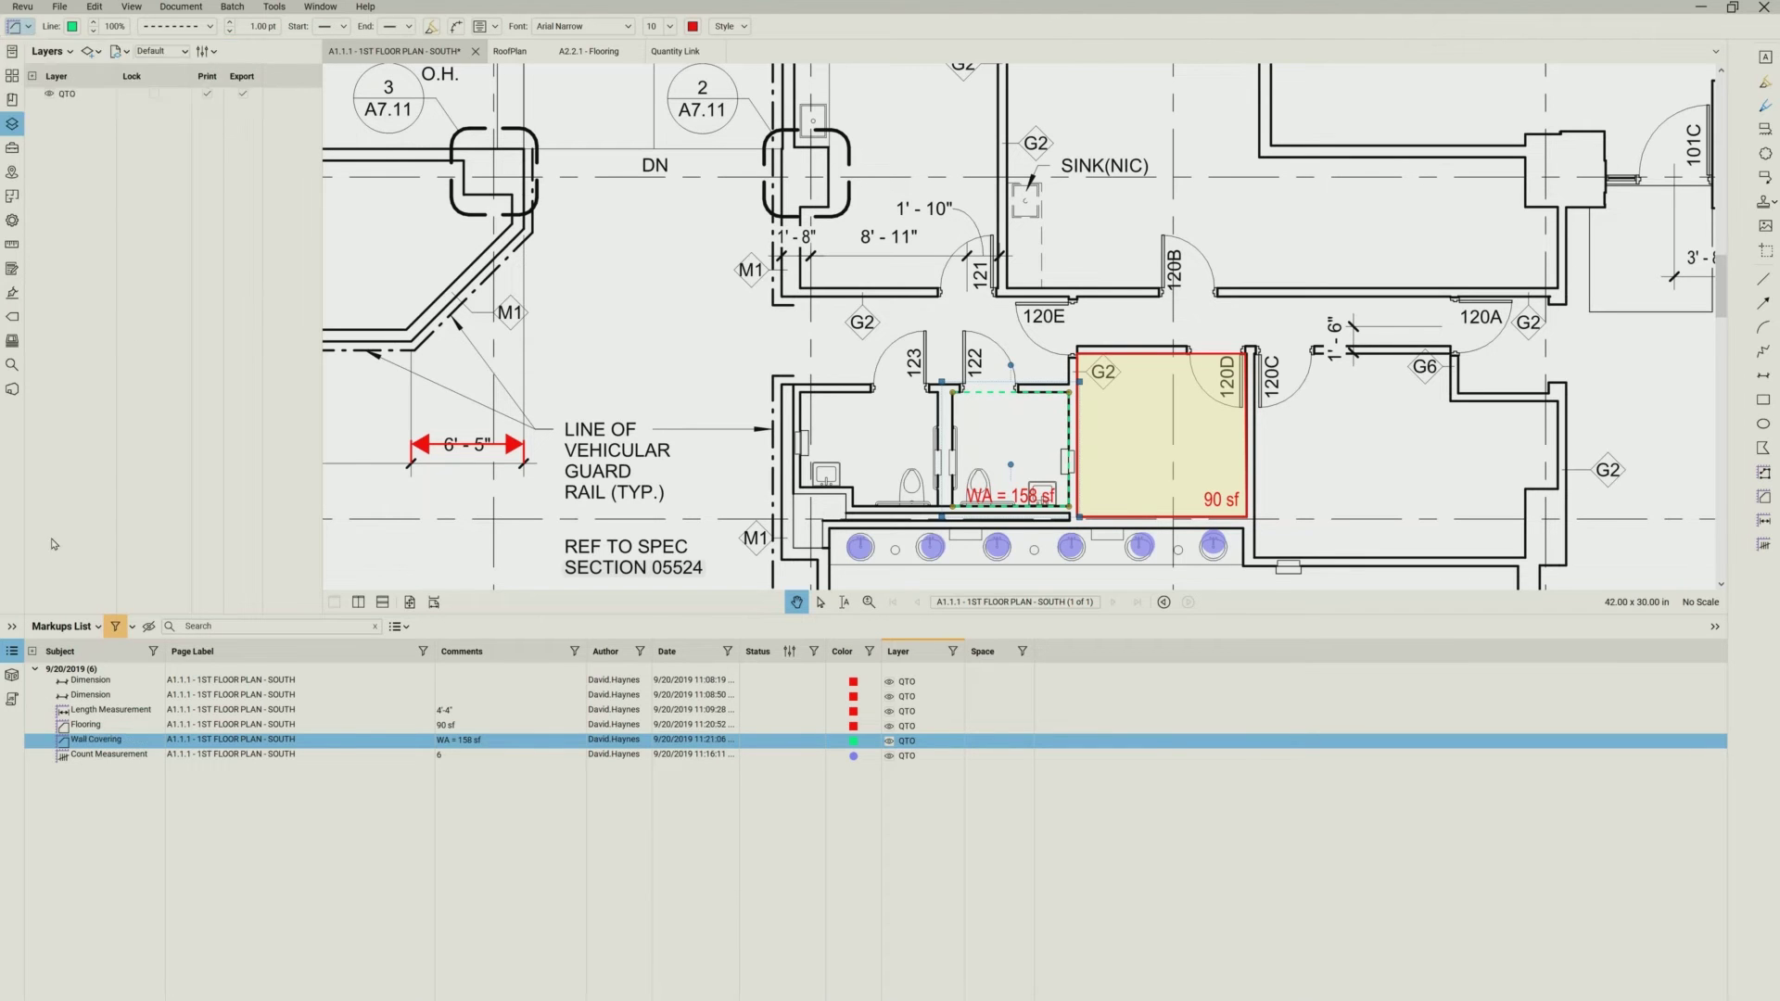
- Open the subject, label and layer settings of the sink count measurement
{"action": "left_click", "coordinate": [107, 755]}
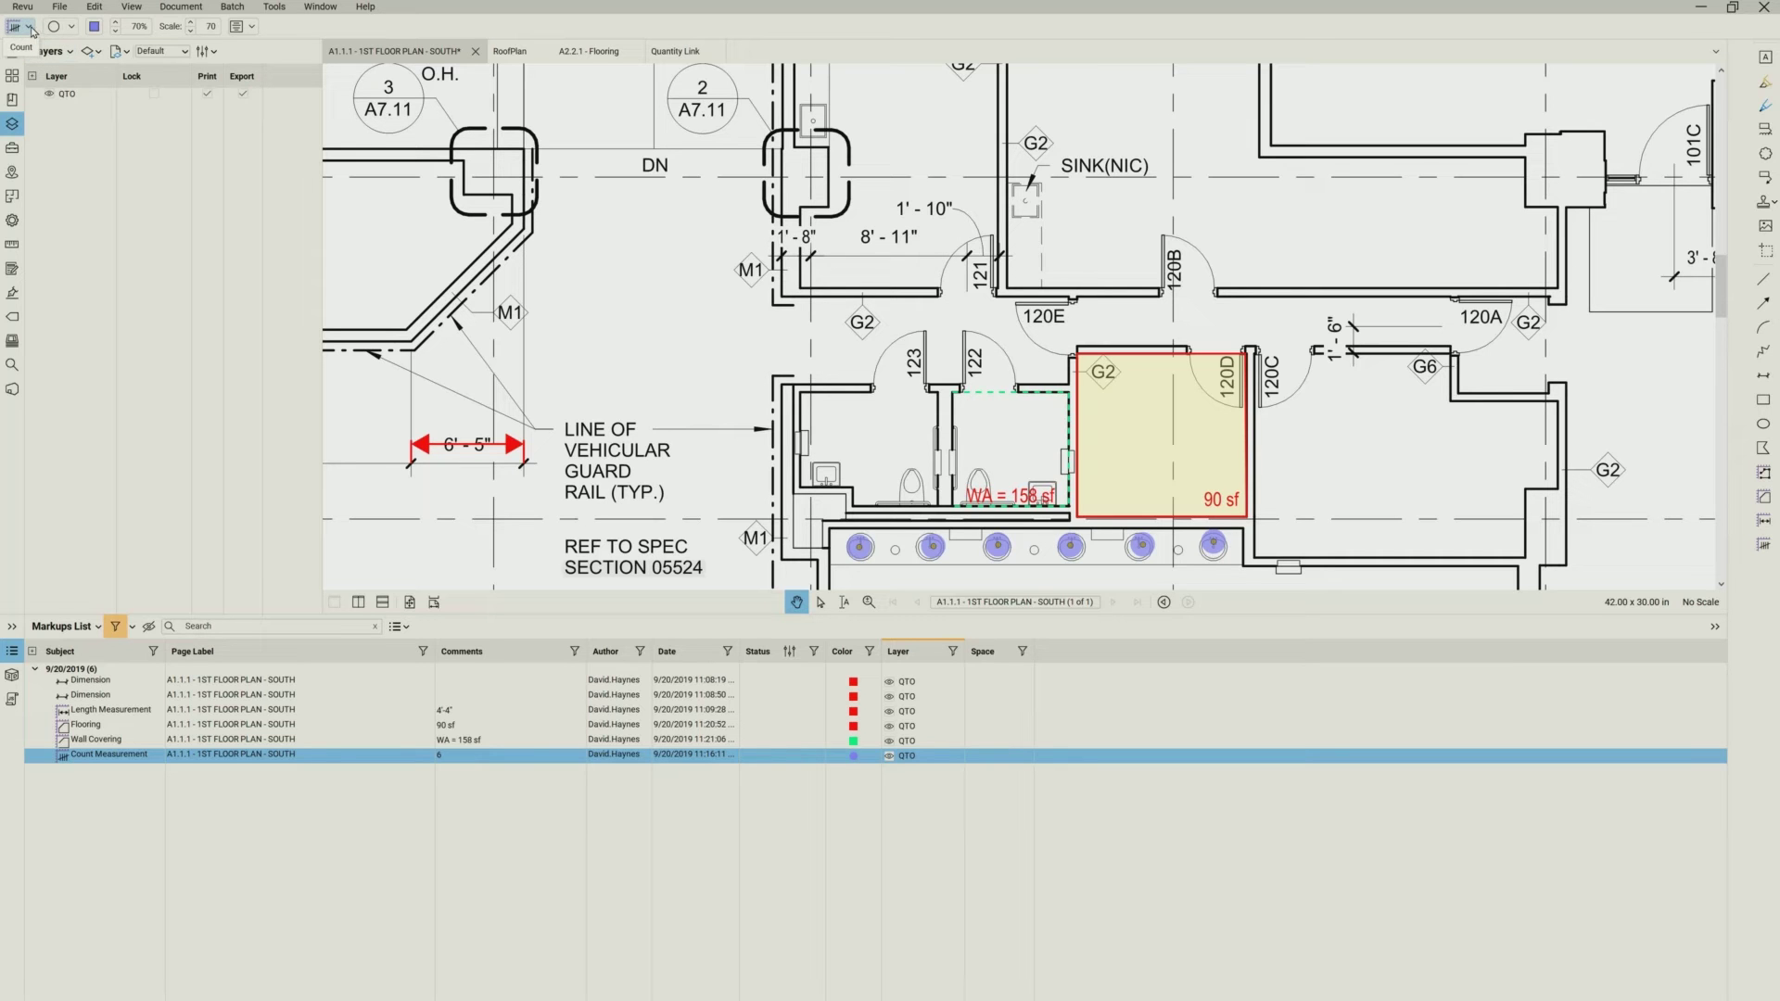
{"action": "left_click", "coordinate": [30, 29]}
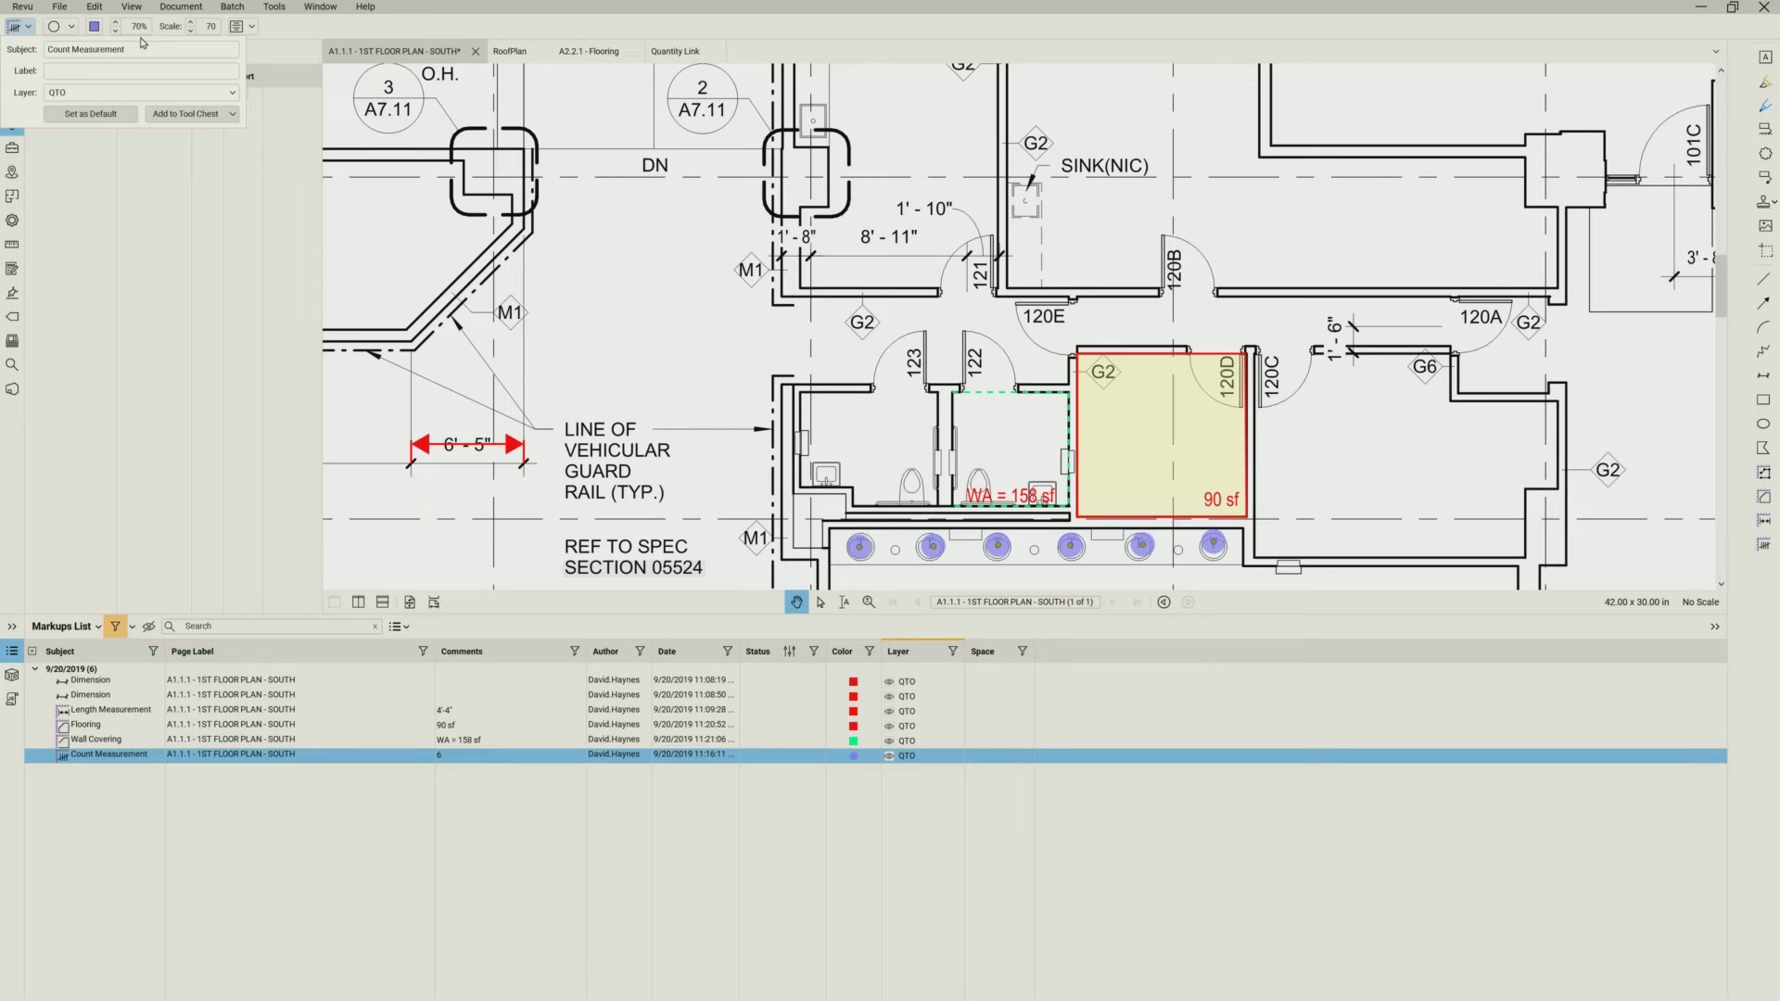
{"action": "left_click", "coordinate": [94, 682]}
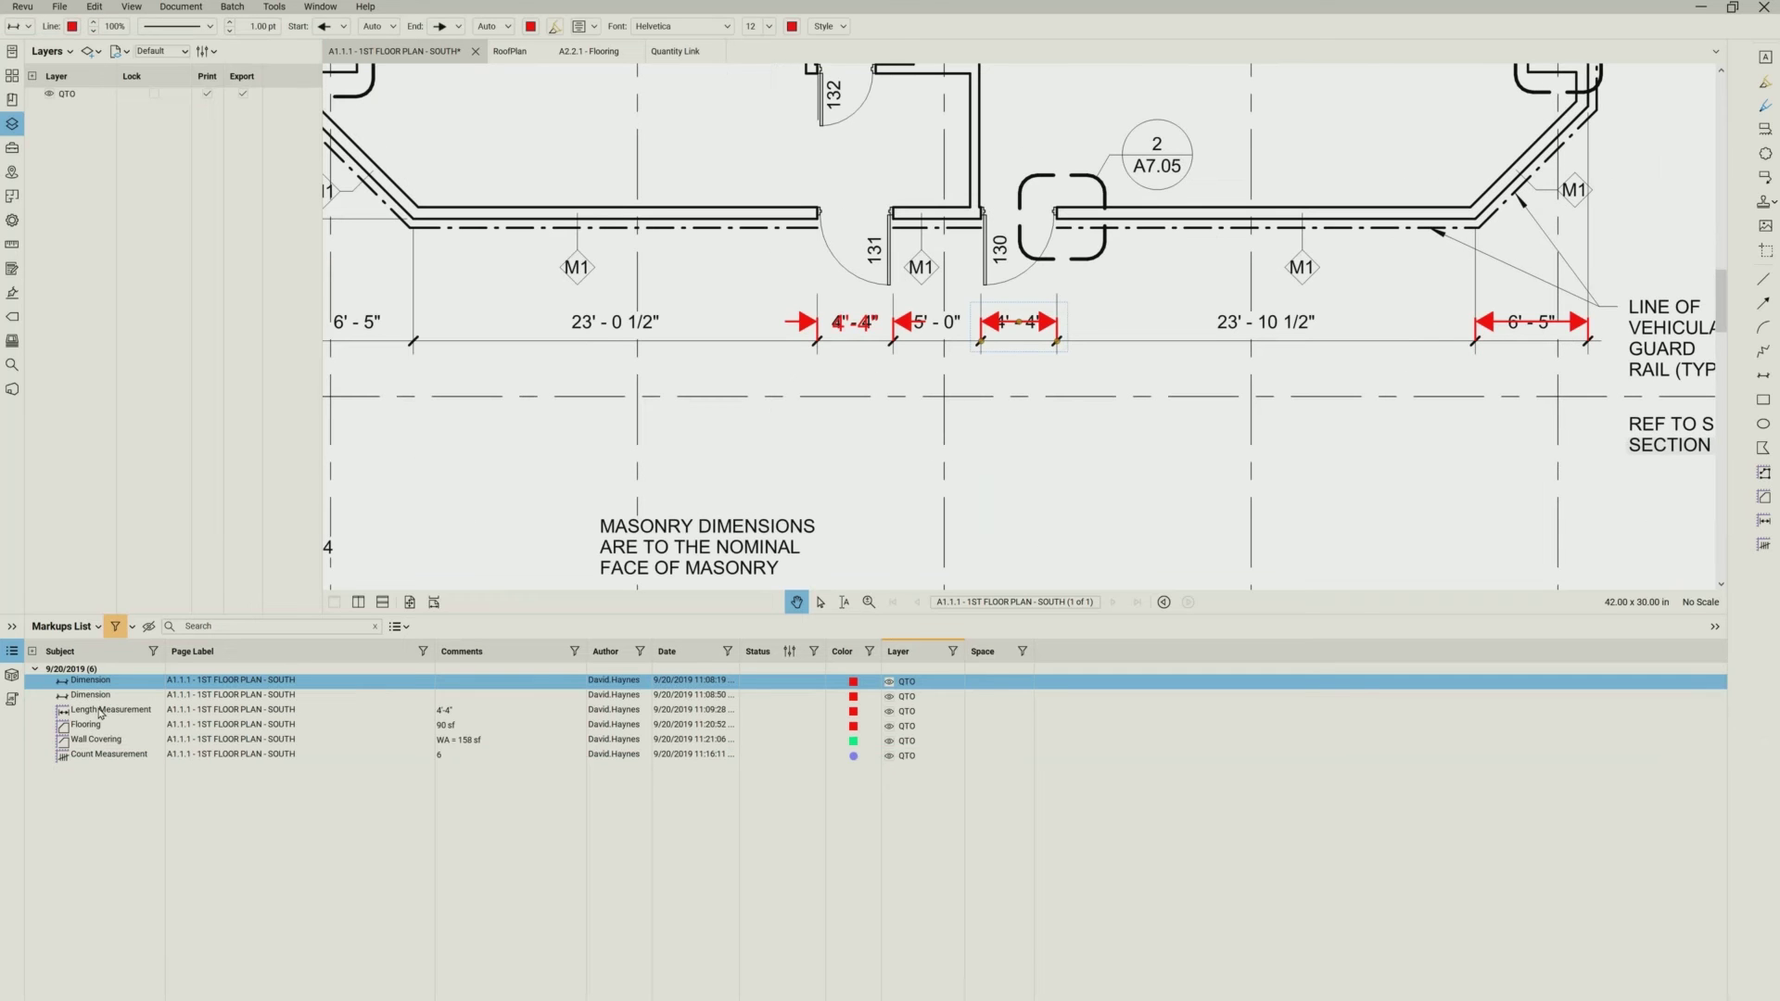
{"action": "left_click", "coordinate": [100, 711], "text": "shift"}
{"action": "right_click", "coordinate": [100, 711]}
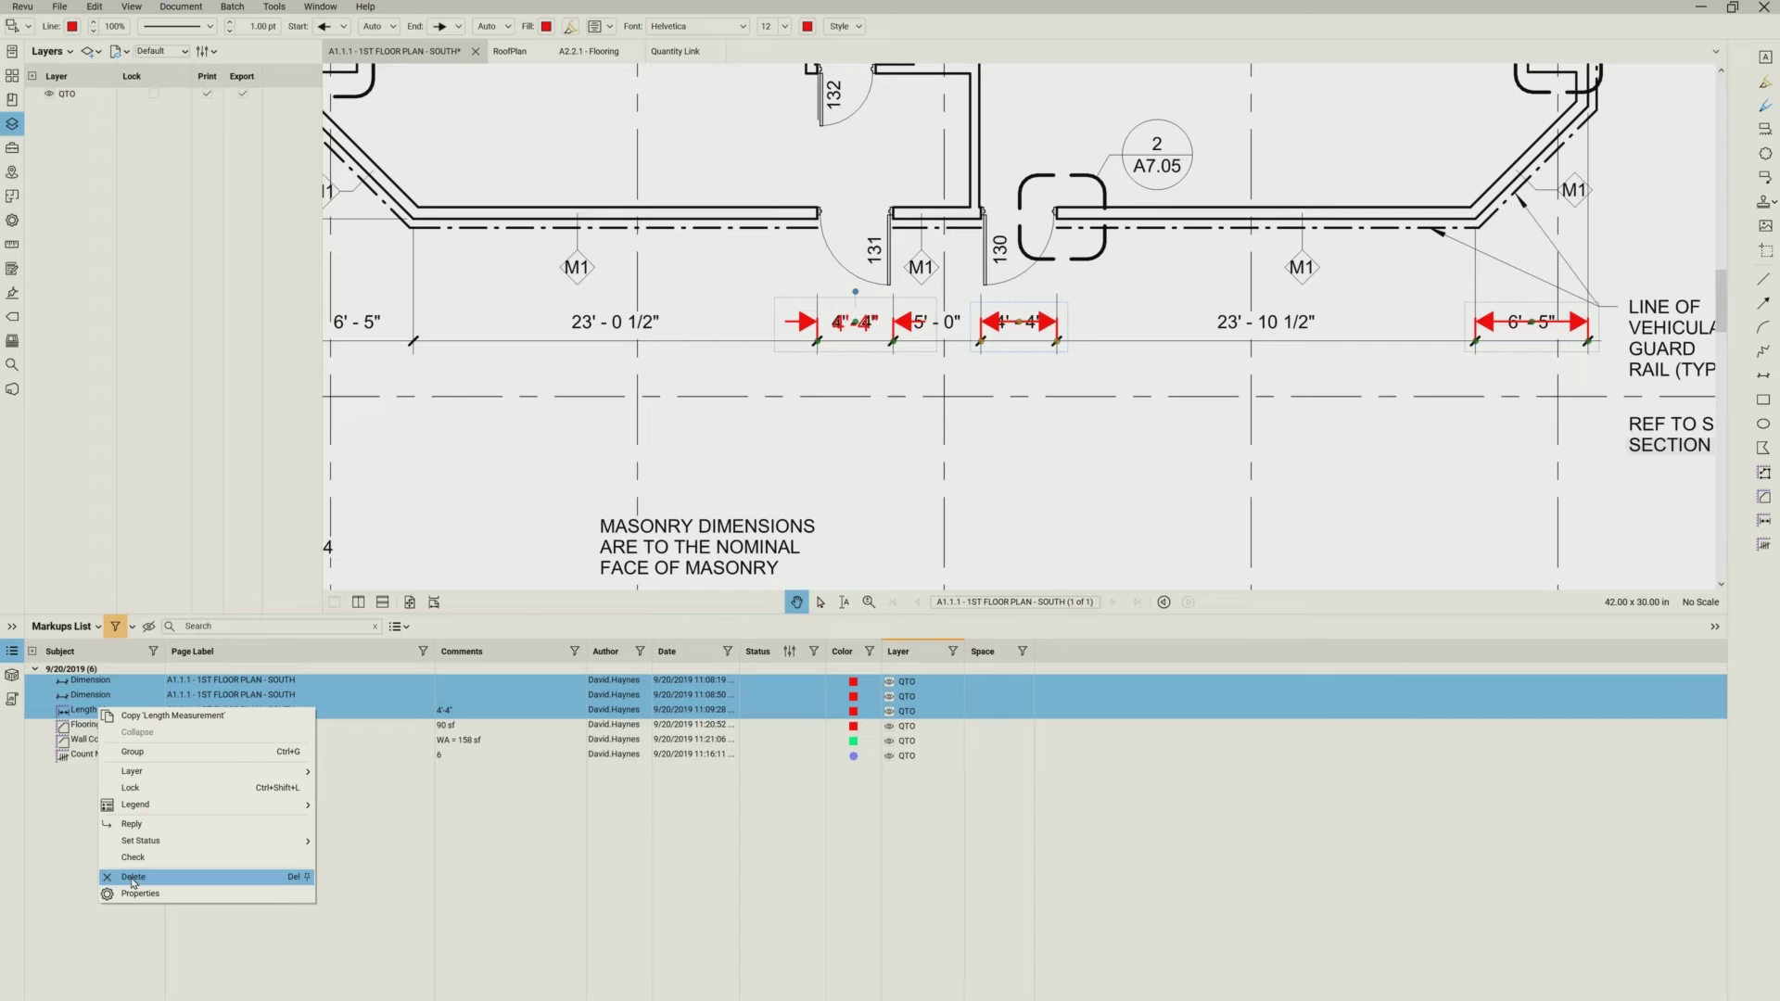
{"action": "left_click", "coordinate": [371, 901]}
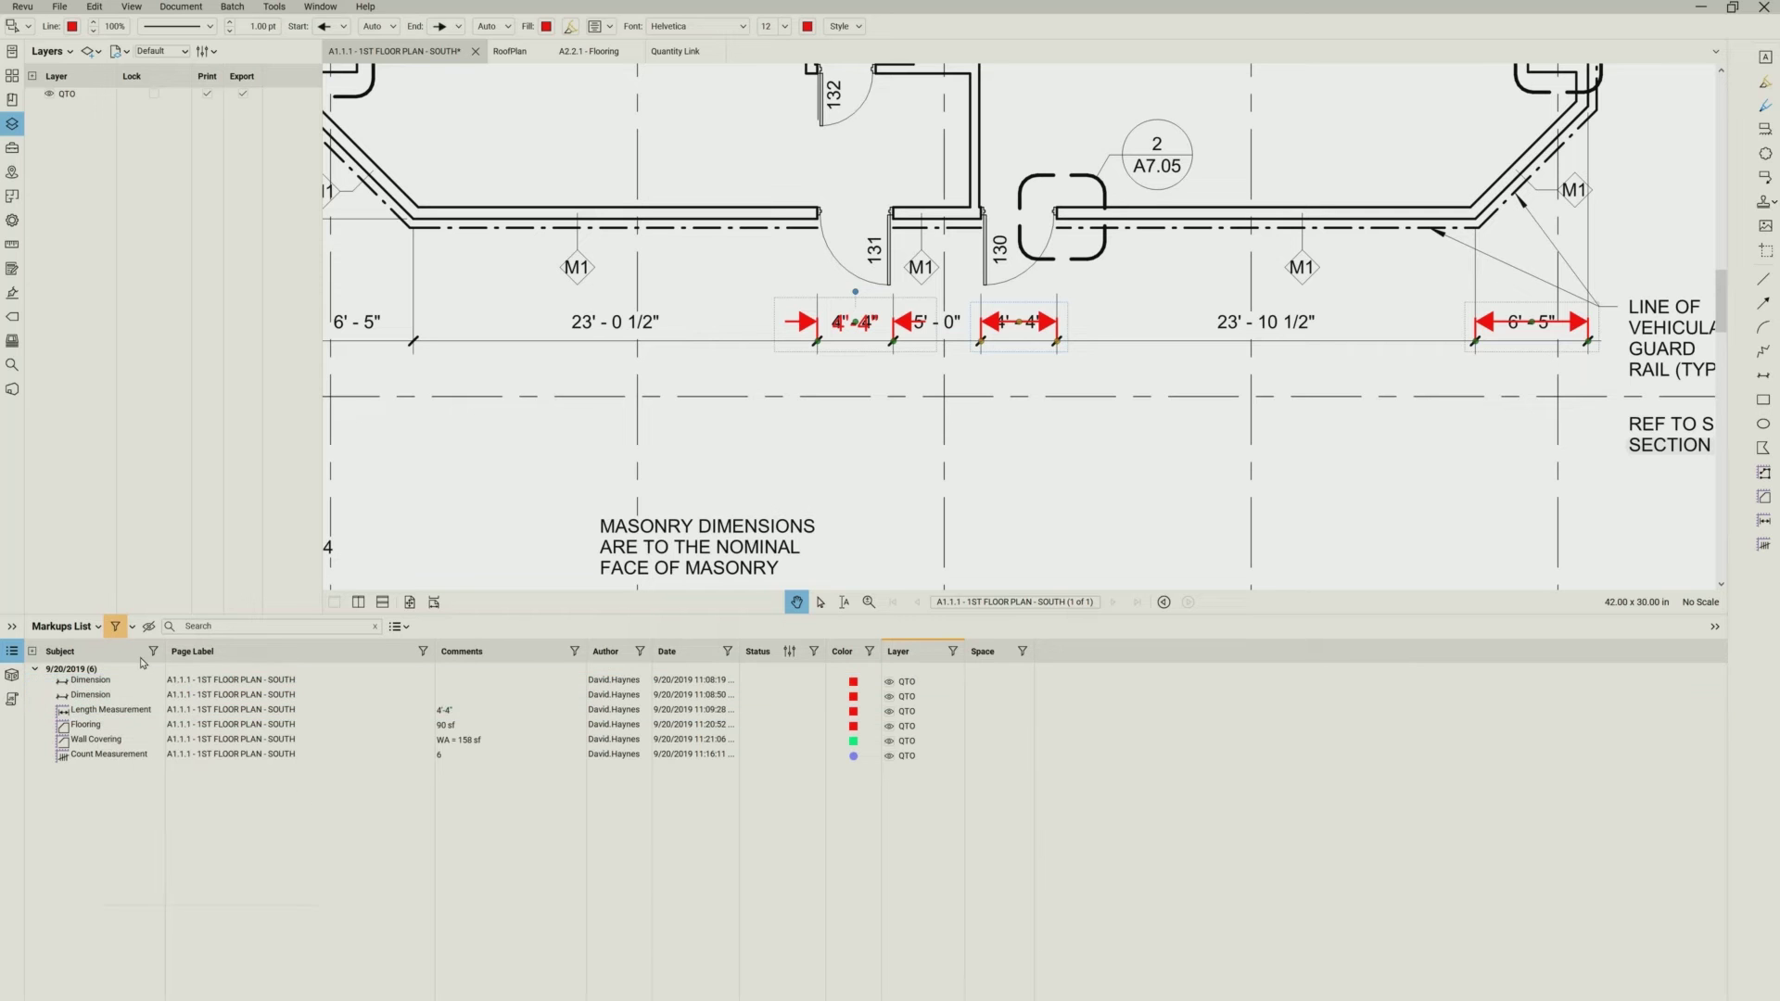
{"action": "double_click", "coordinate": [82, 671]}
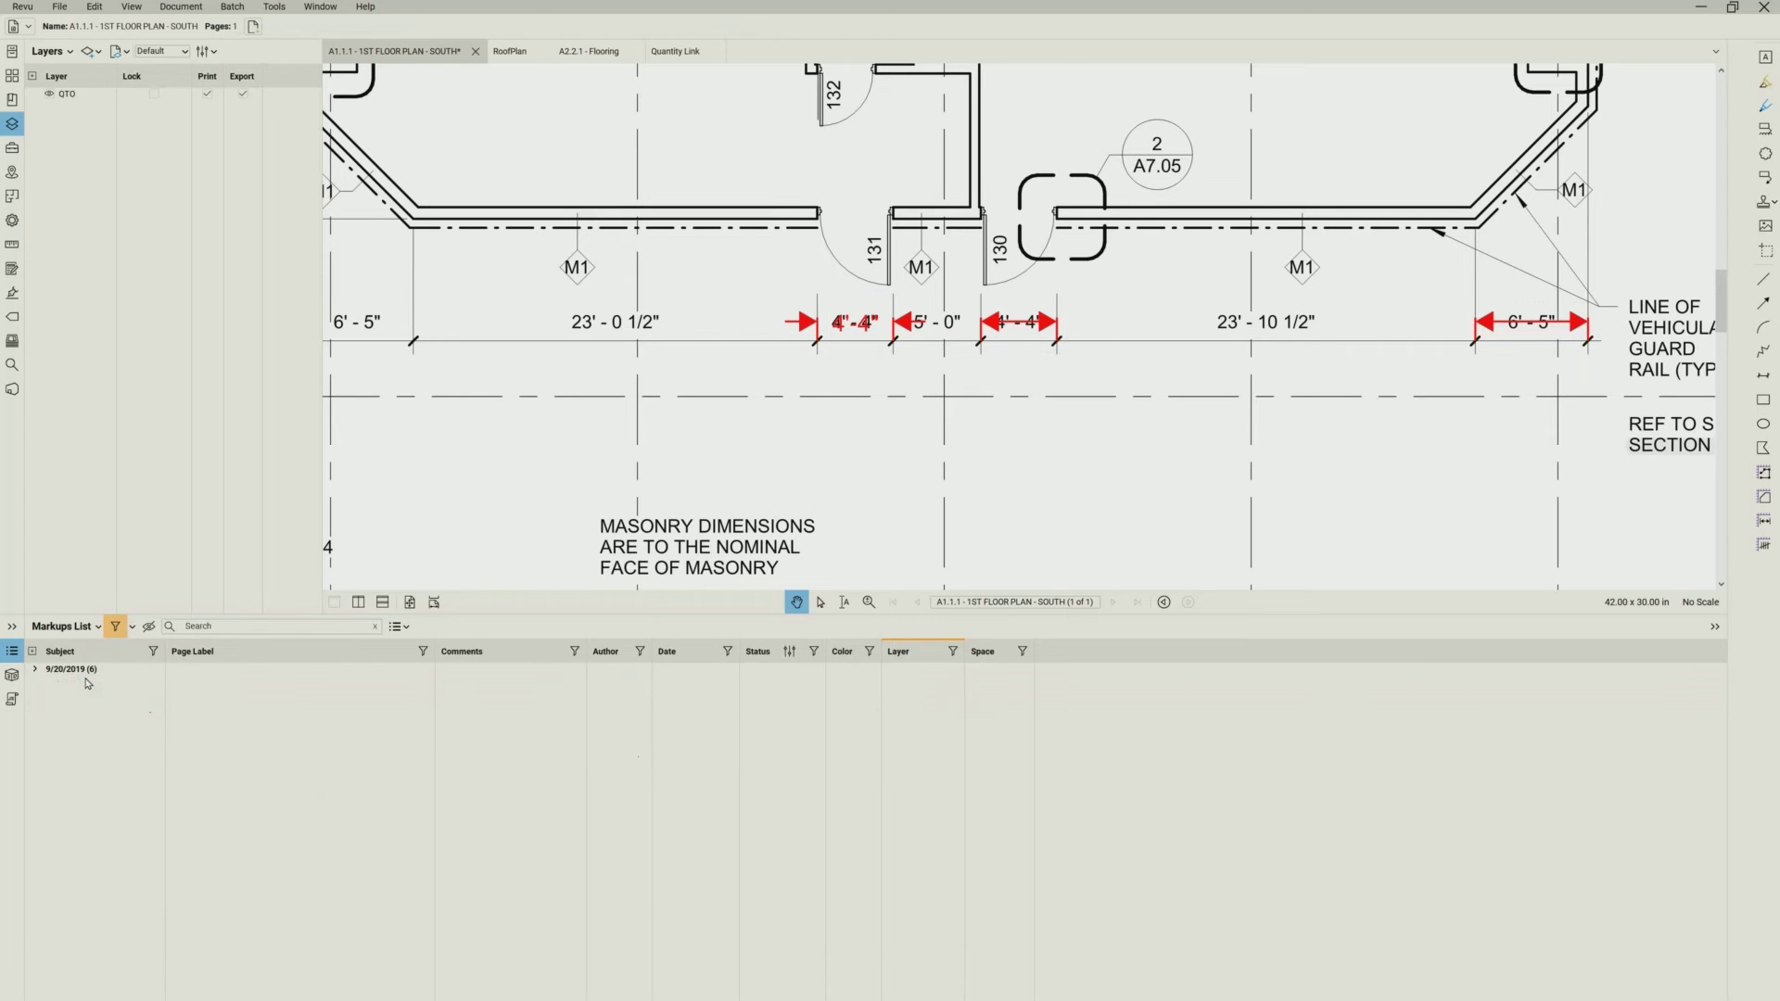
{"action": "left_click", "coordinate": [36, 669]}
- Delete the two Dimension markups from the markups list
{"action": "left_click", "coordinate": [107, 683]}
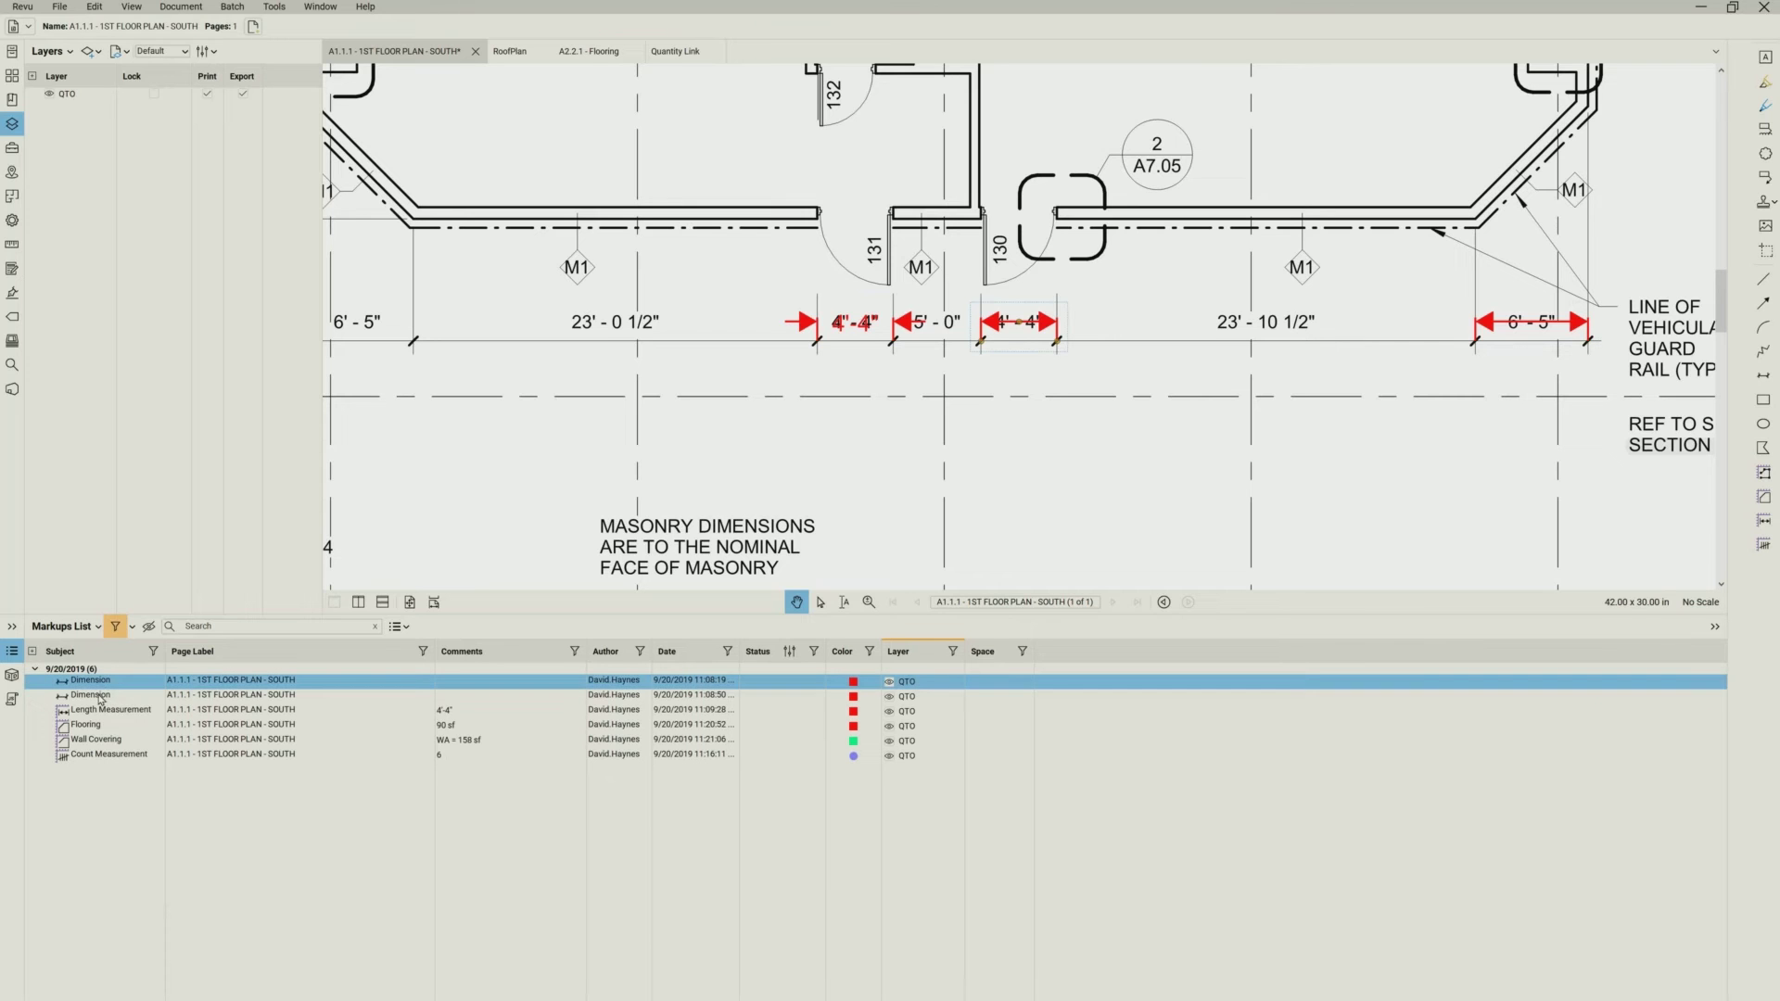
{"action": "left_click", "coordinate": [95, 696], "text": "shift"}
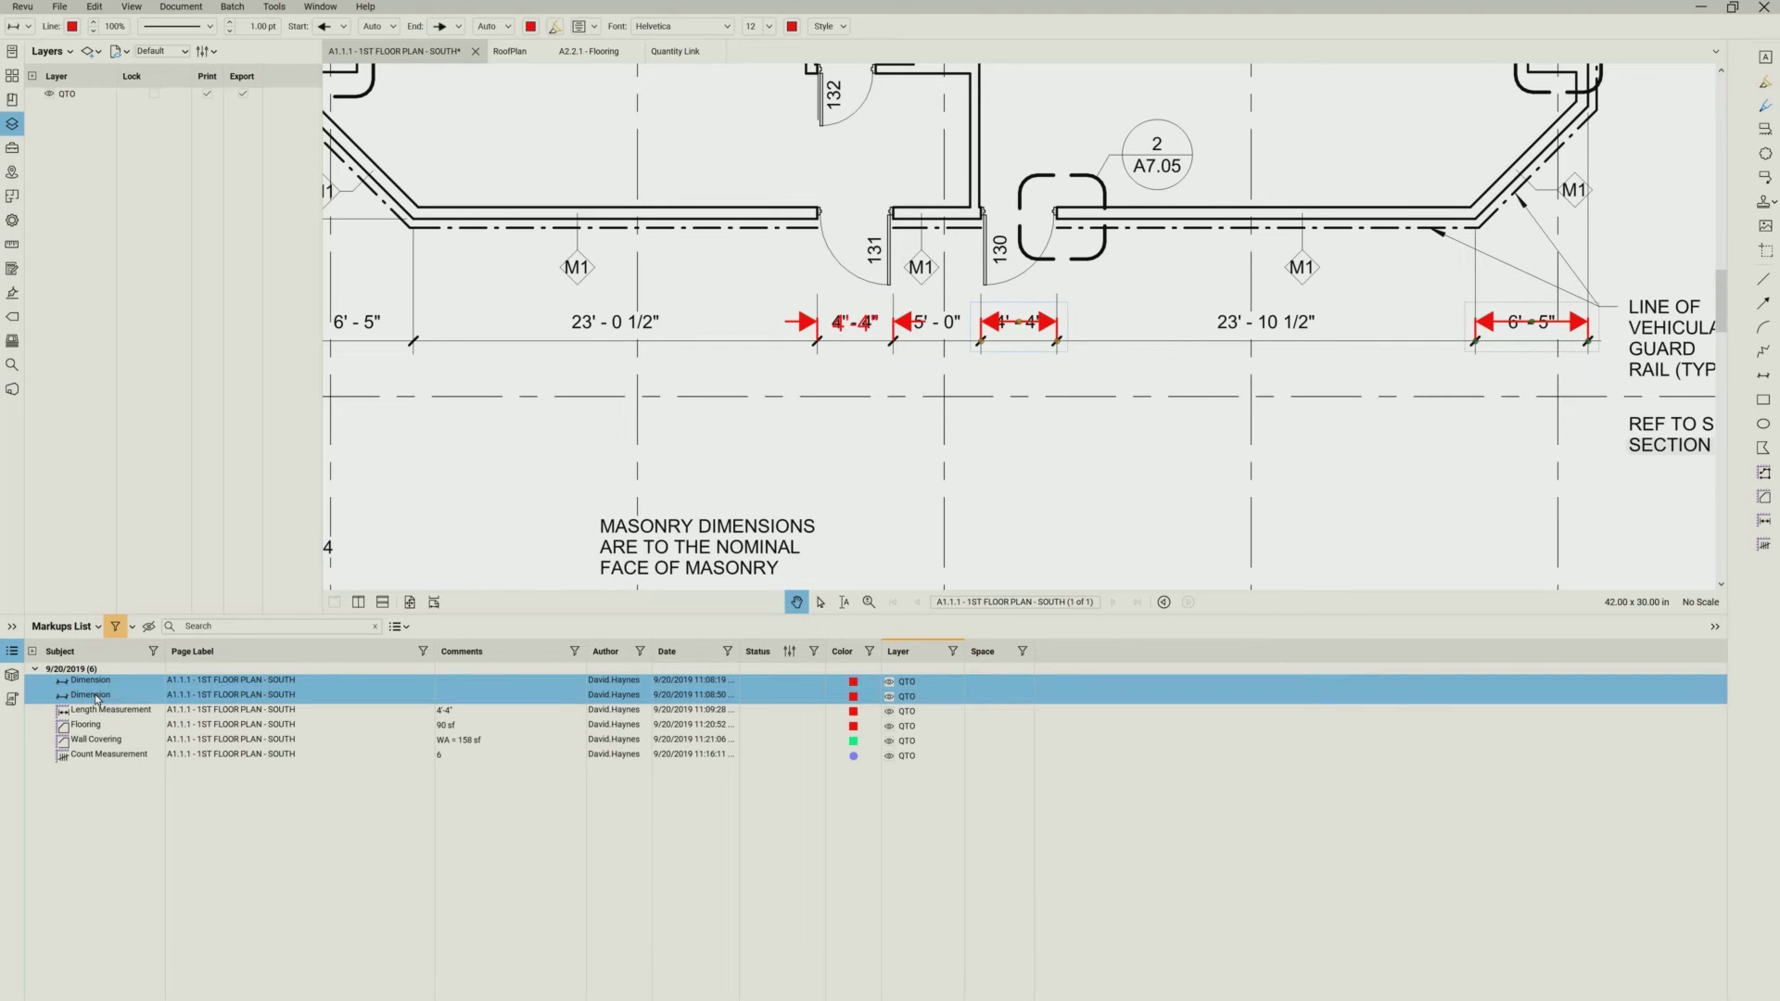
{"action": "right_click", "coordinate": [95, 696]}
{"action": "left_click", "coordinate": [137, 865]}
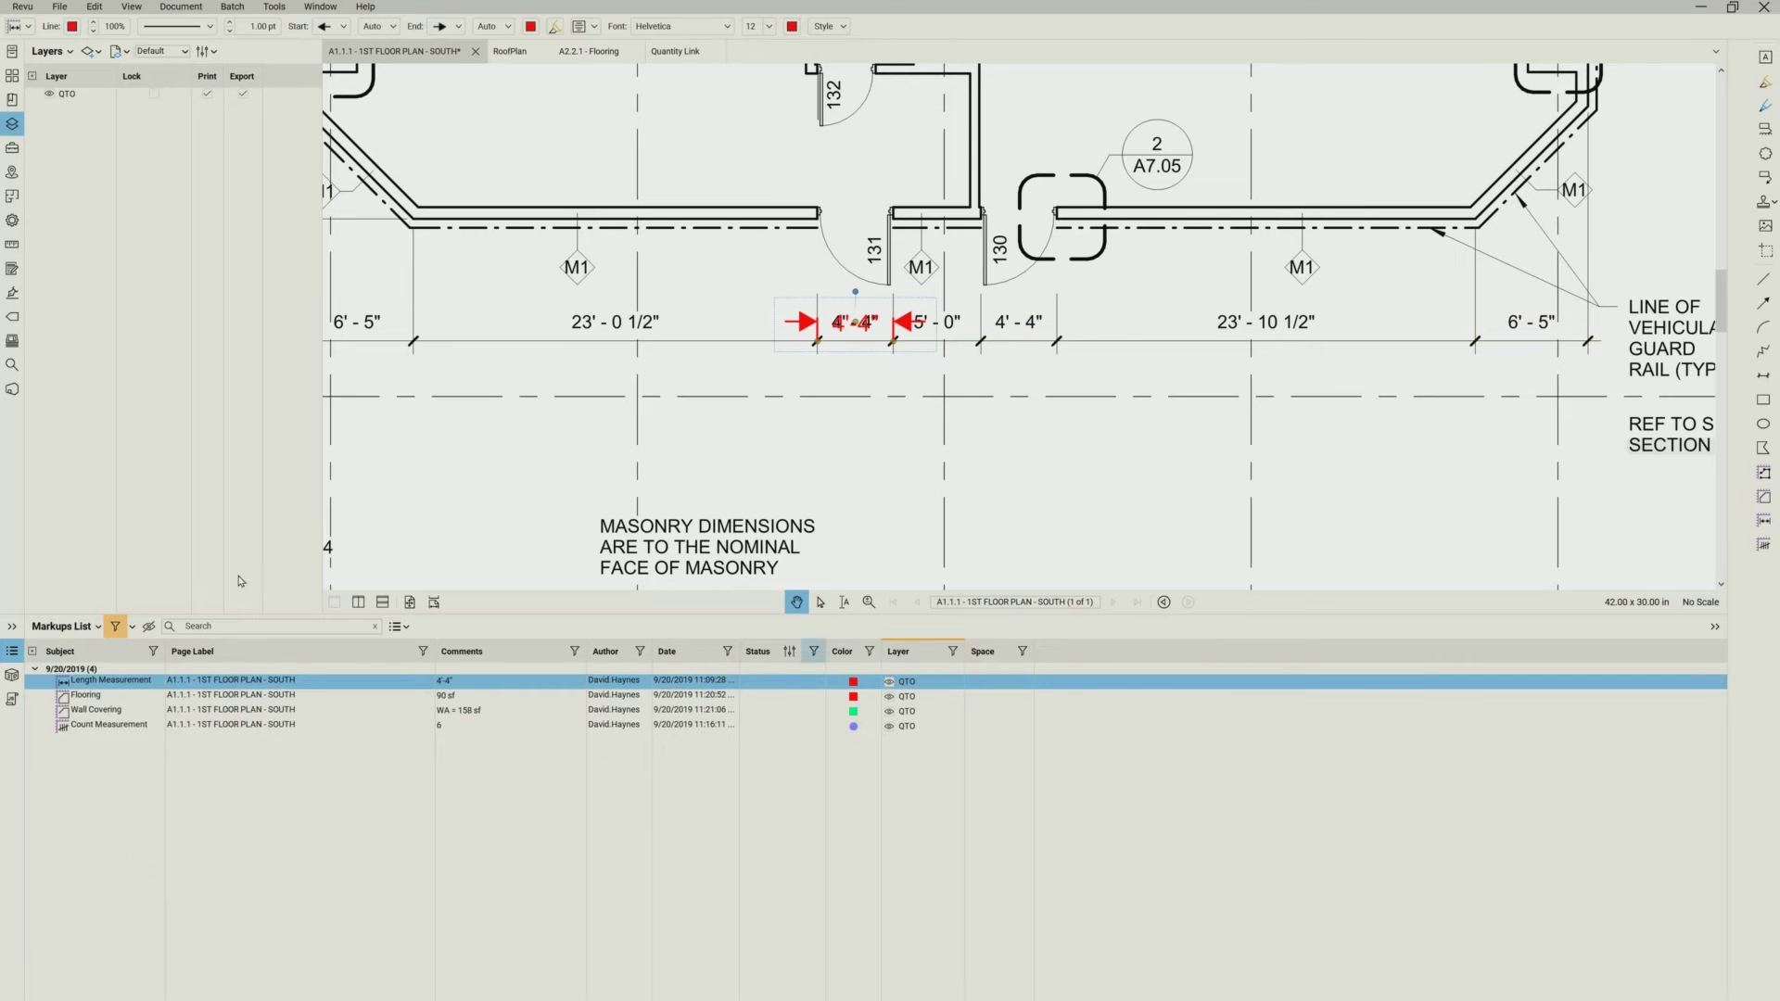
- Set the layer of the 4'-4" length measurement to (None)
{"action": "left_click", "coordinate": [26, 27]}
{"action": "left_click", "coordinate": [83, 97]}
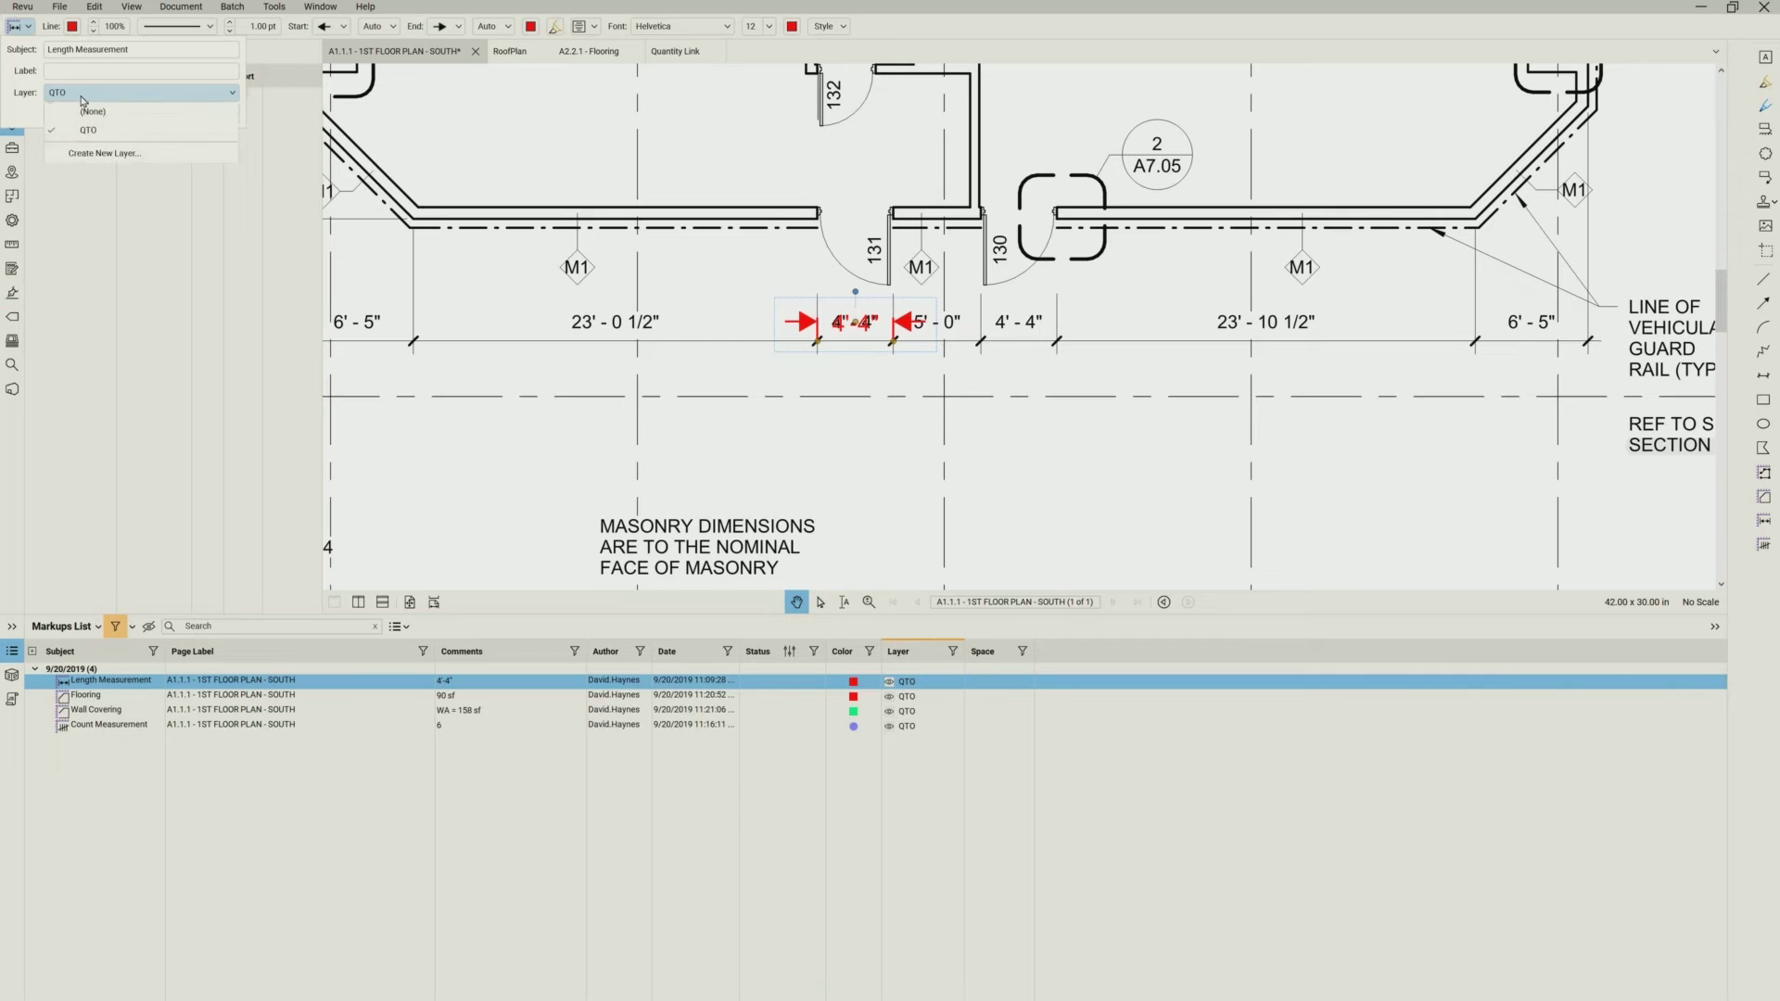
{"action": "left_click", "coordinate": [89, 118]}
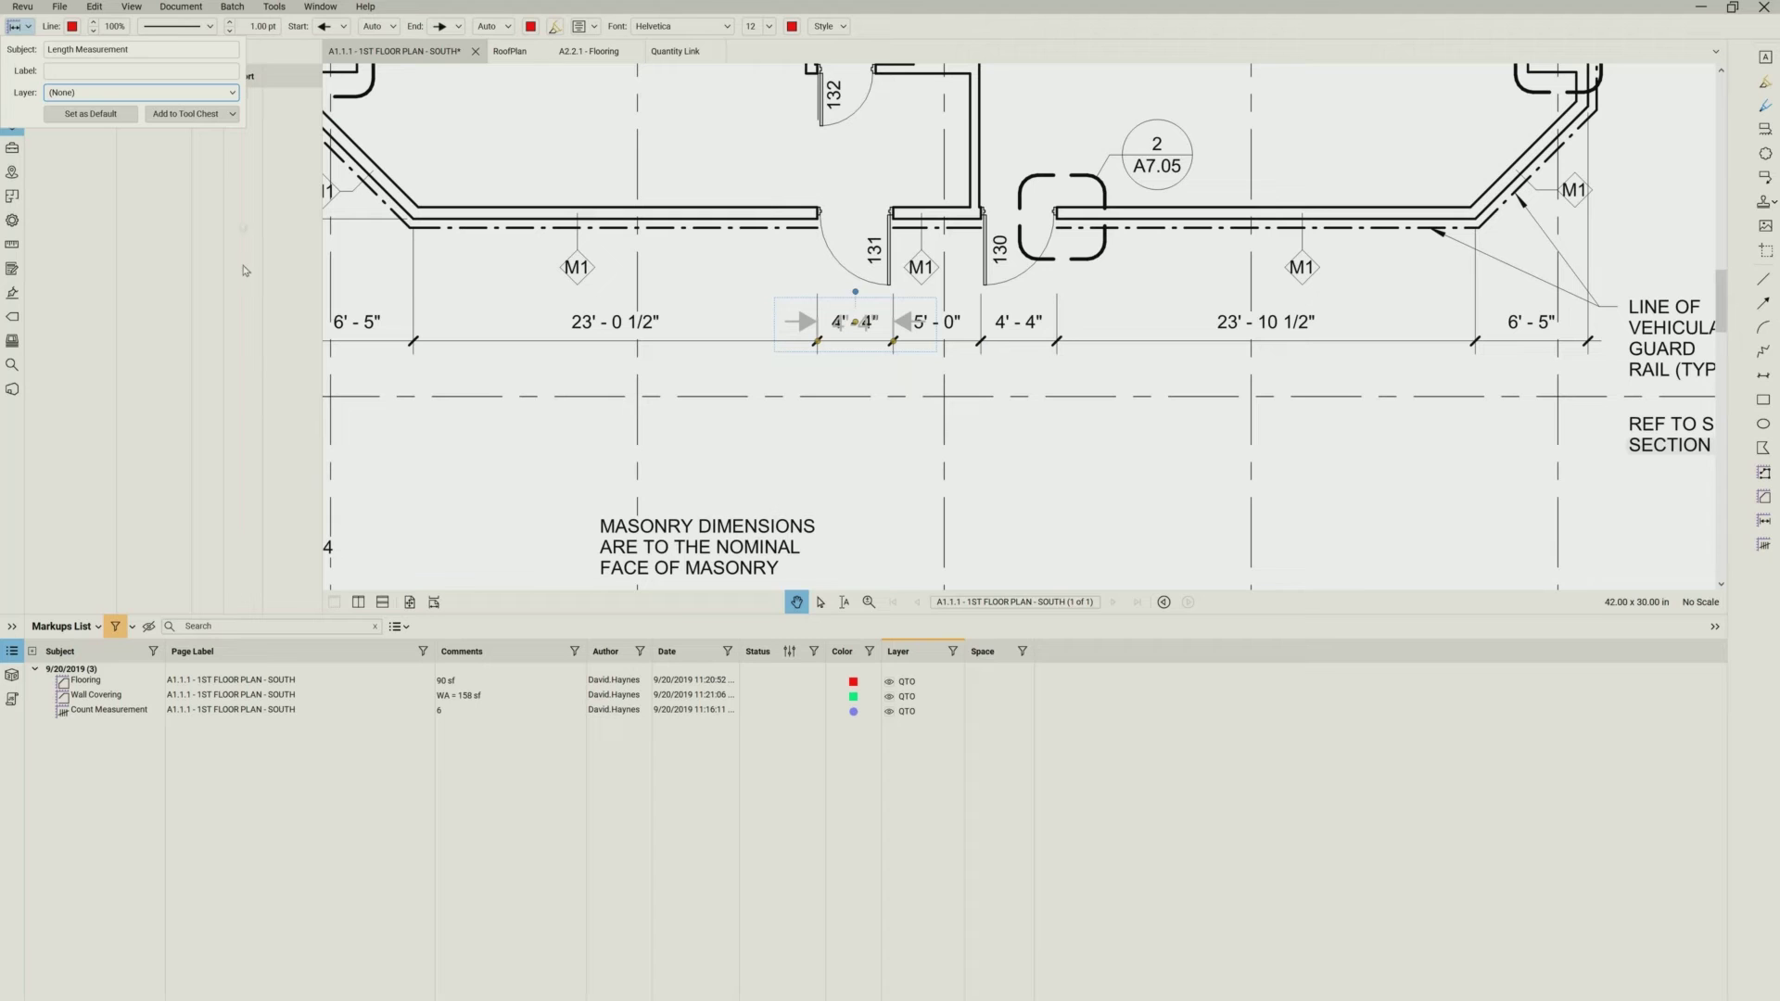
{"action": "left_click", "coordinate": [651, 422]}
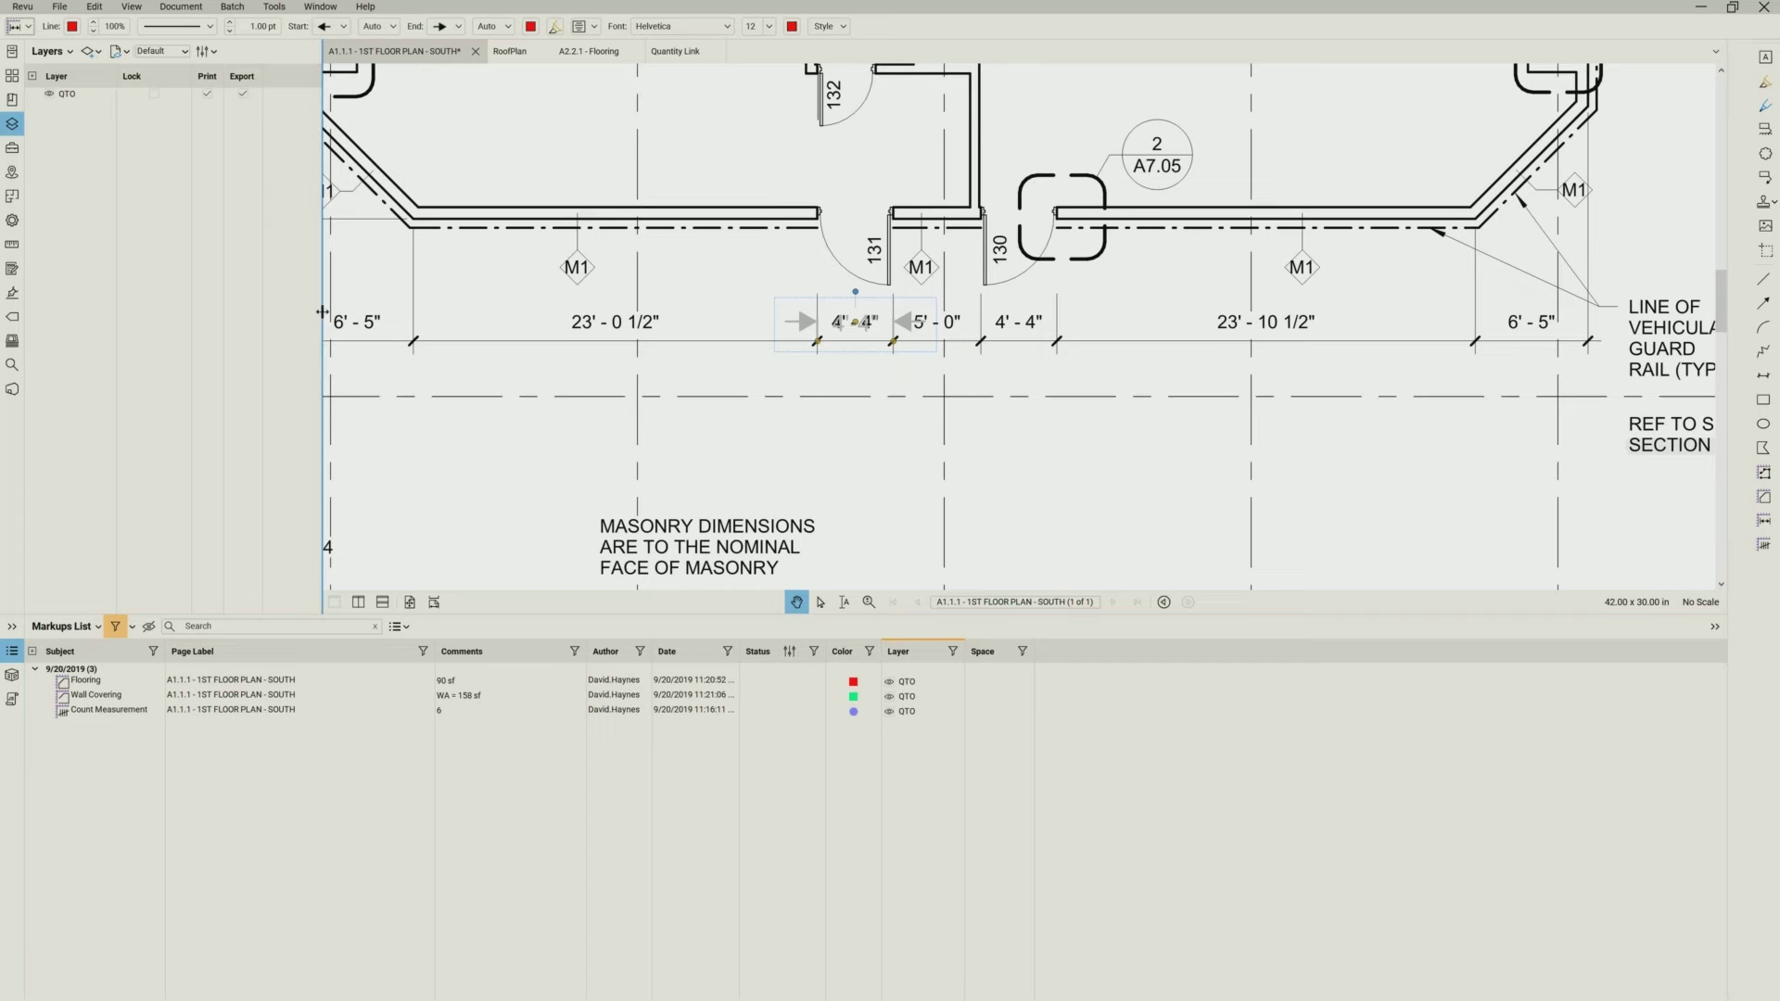
- Show the Tool Chest in place of the layers list and review the available tool sets
{"action": "left_click", "coordinate": [12, 123]}
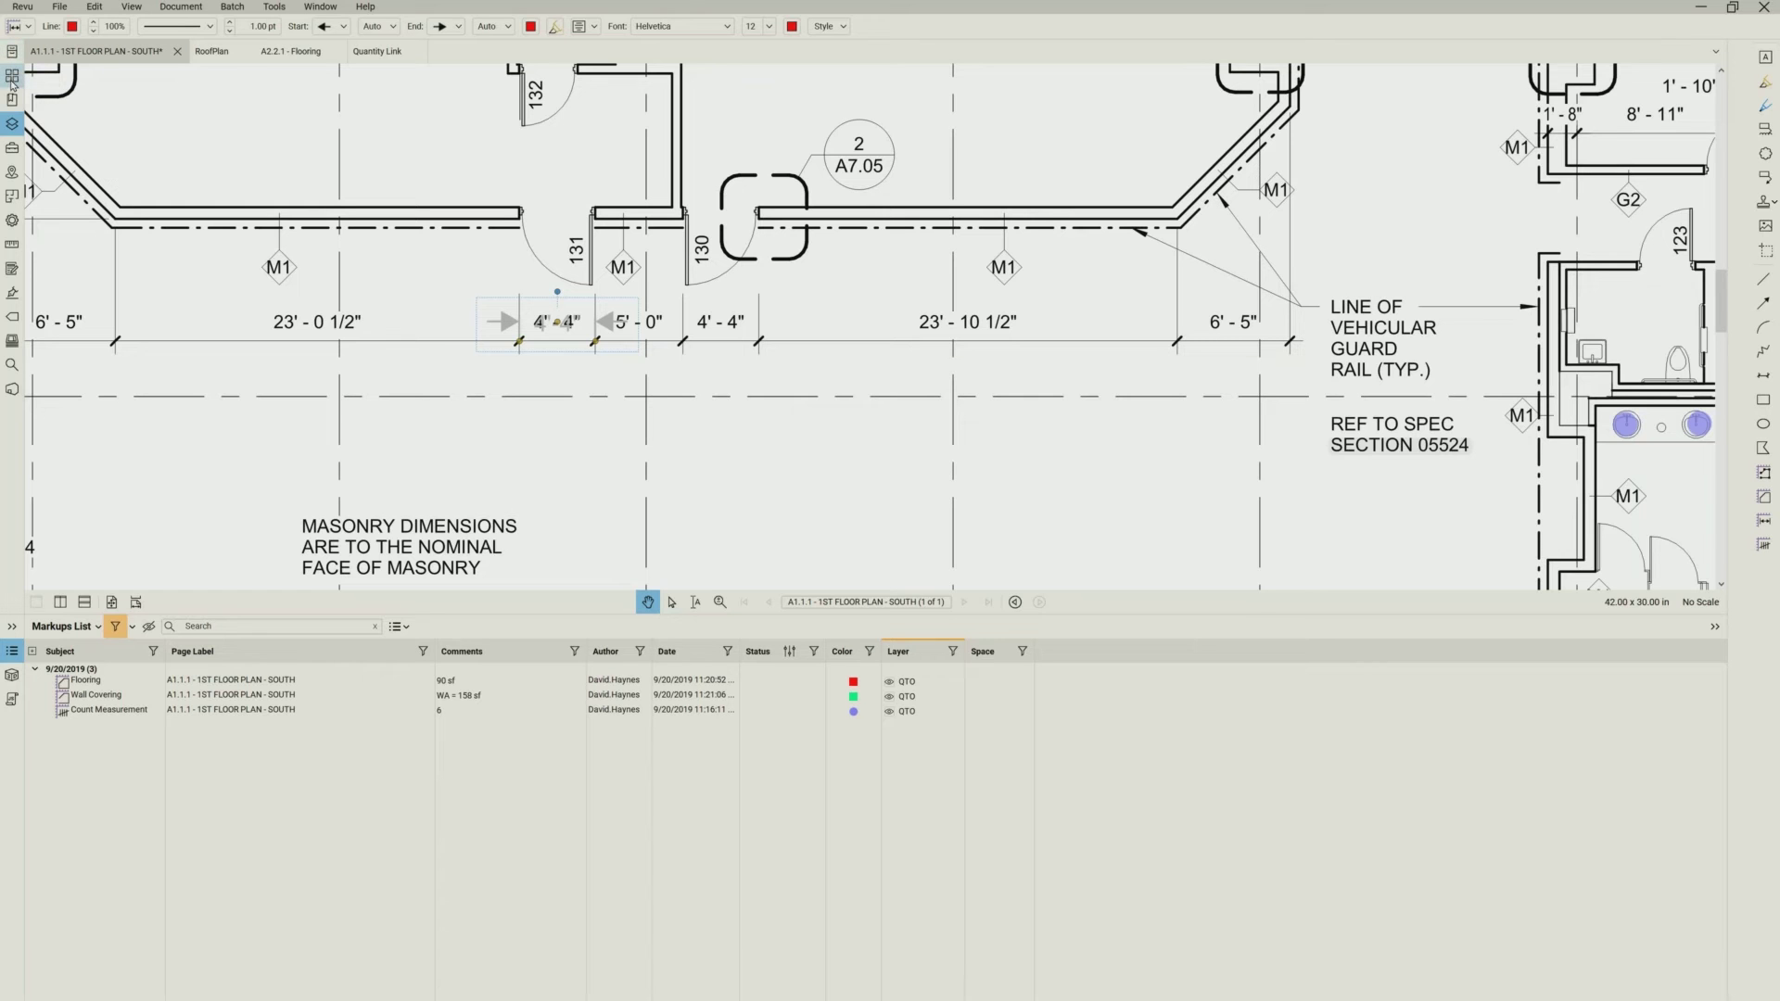
{"action": "left_click", "coordinate": [11, 151]}
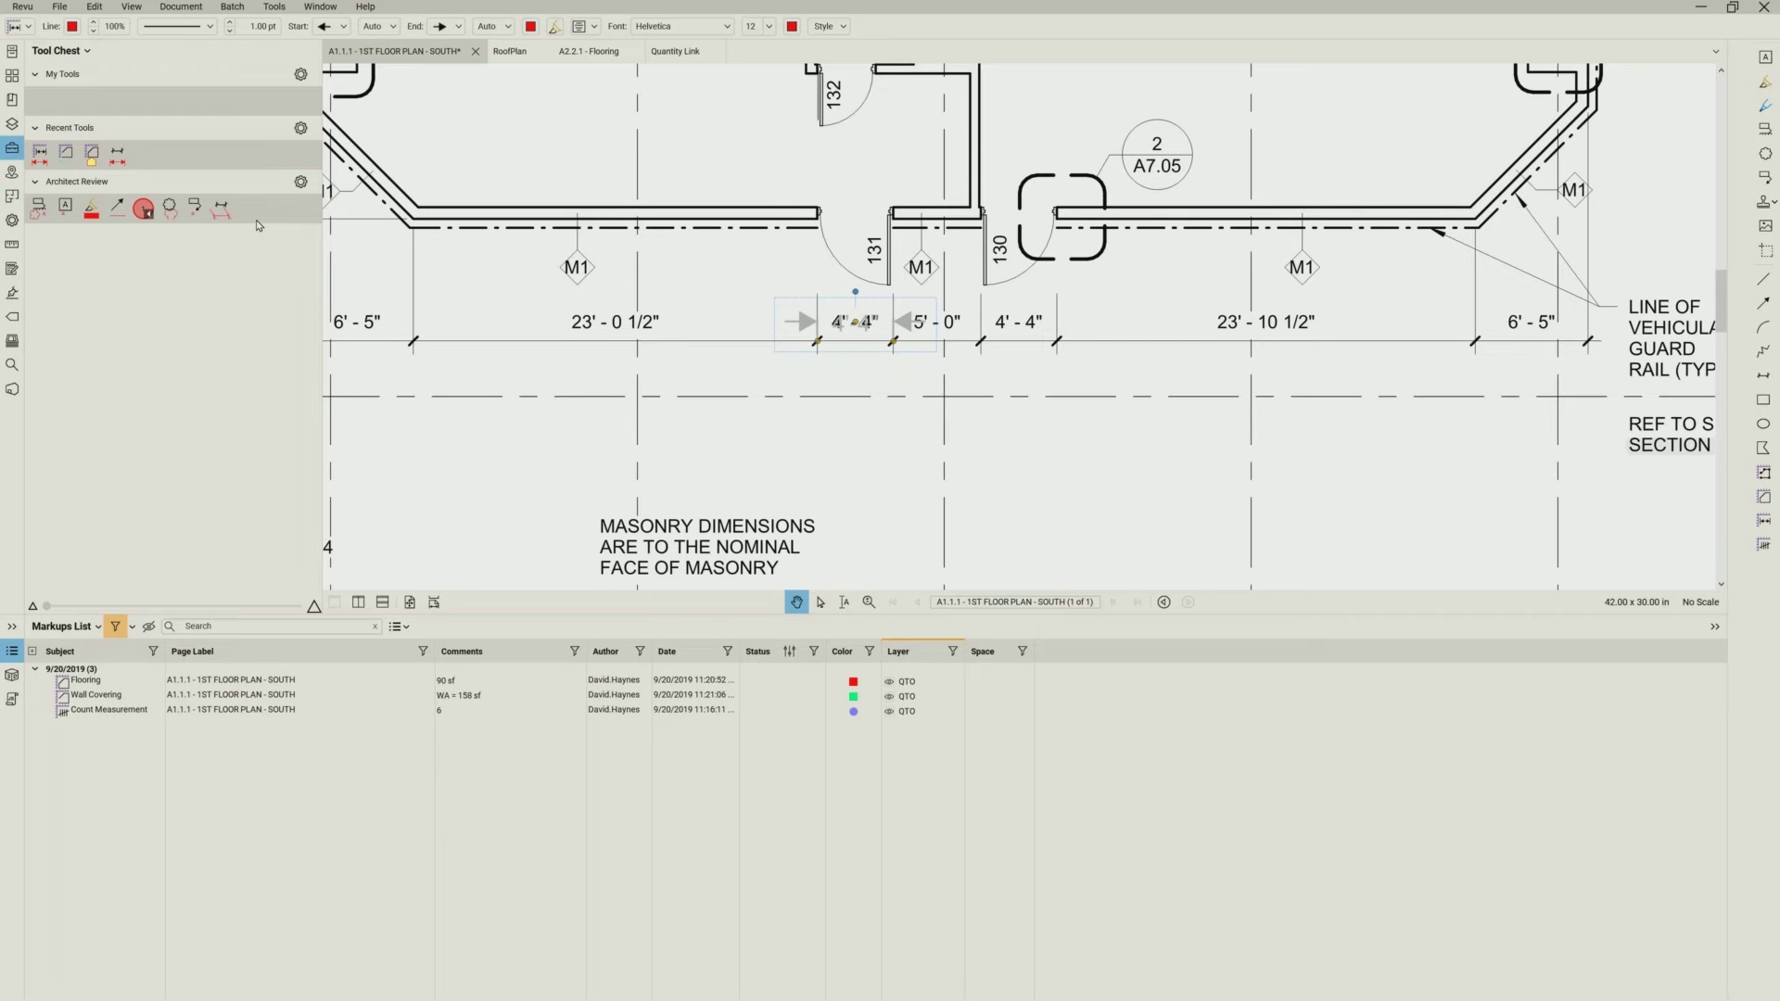
{"action": "left_click", "coordinate": [88, 52]}
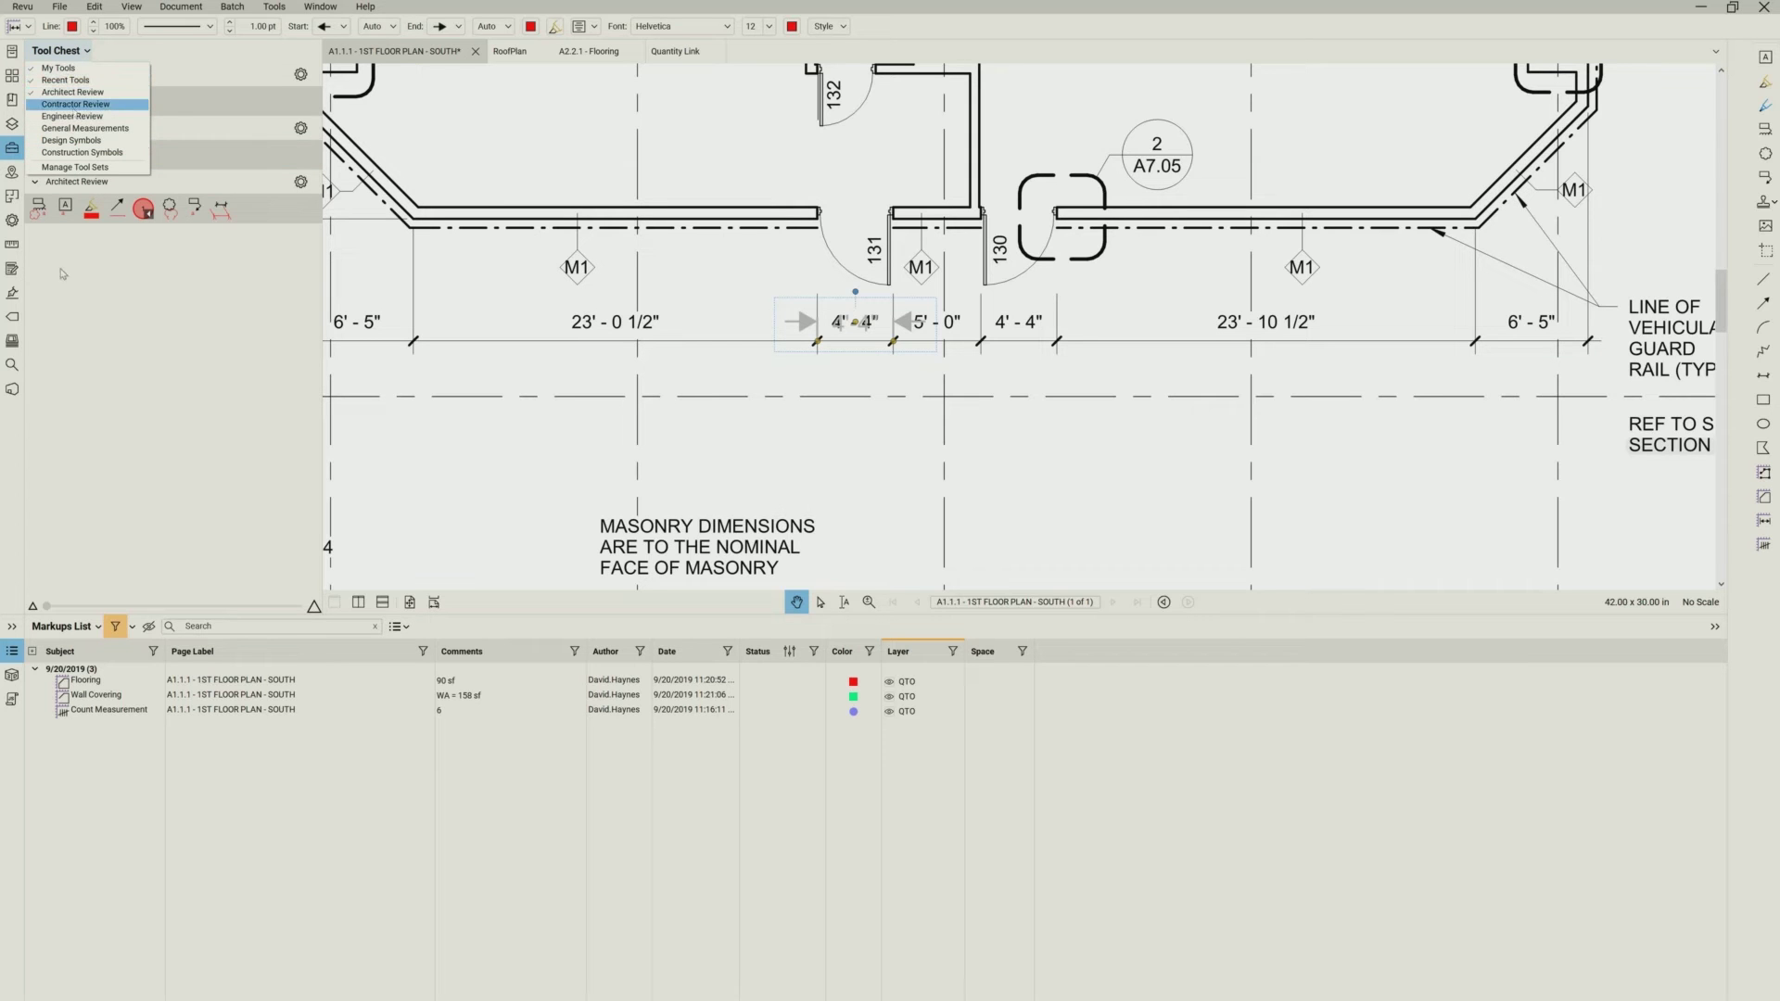
{"action": "left_click", "coordinate": [135, 352]}
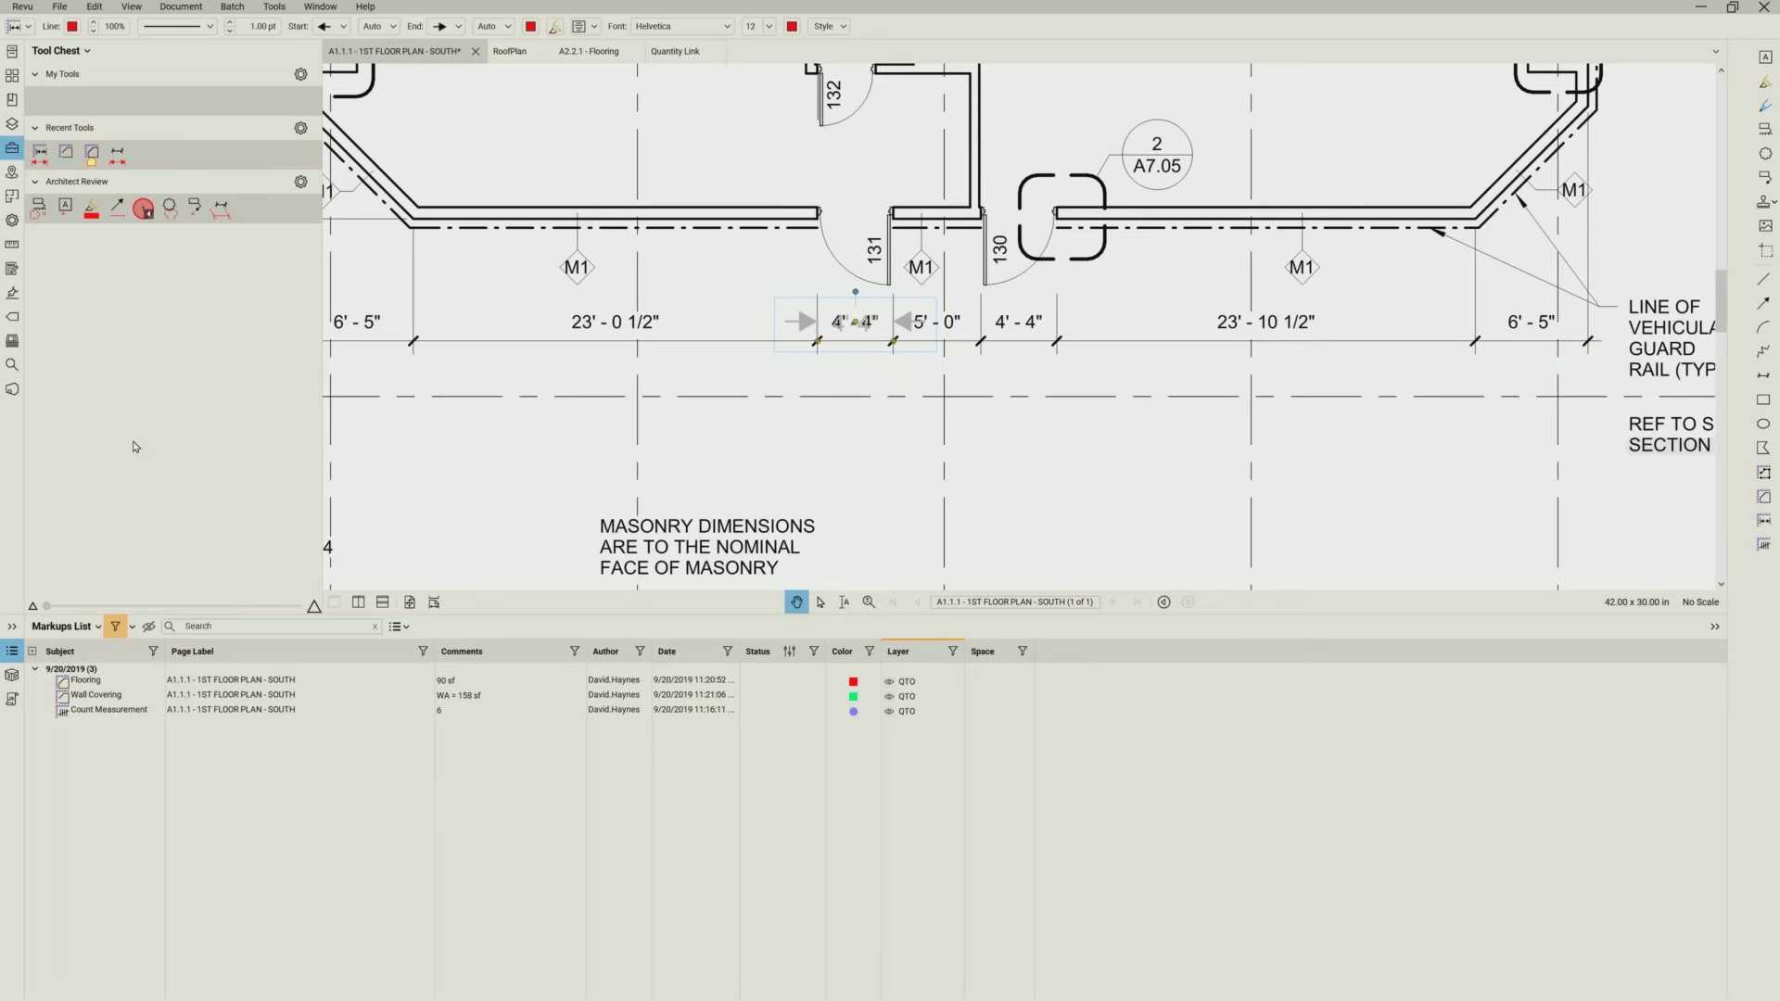
- Begin a new tool set titled QTO in the tool set manager
{"action": "left_click", "coordinate": [84, 55]}
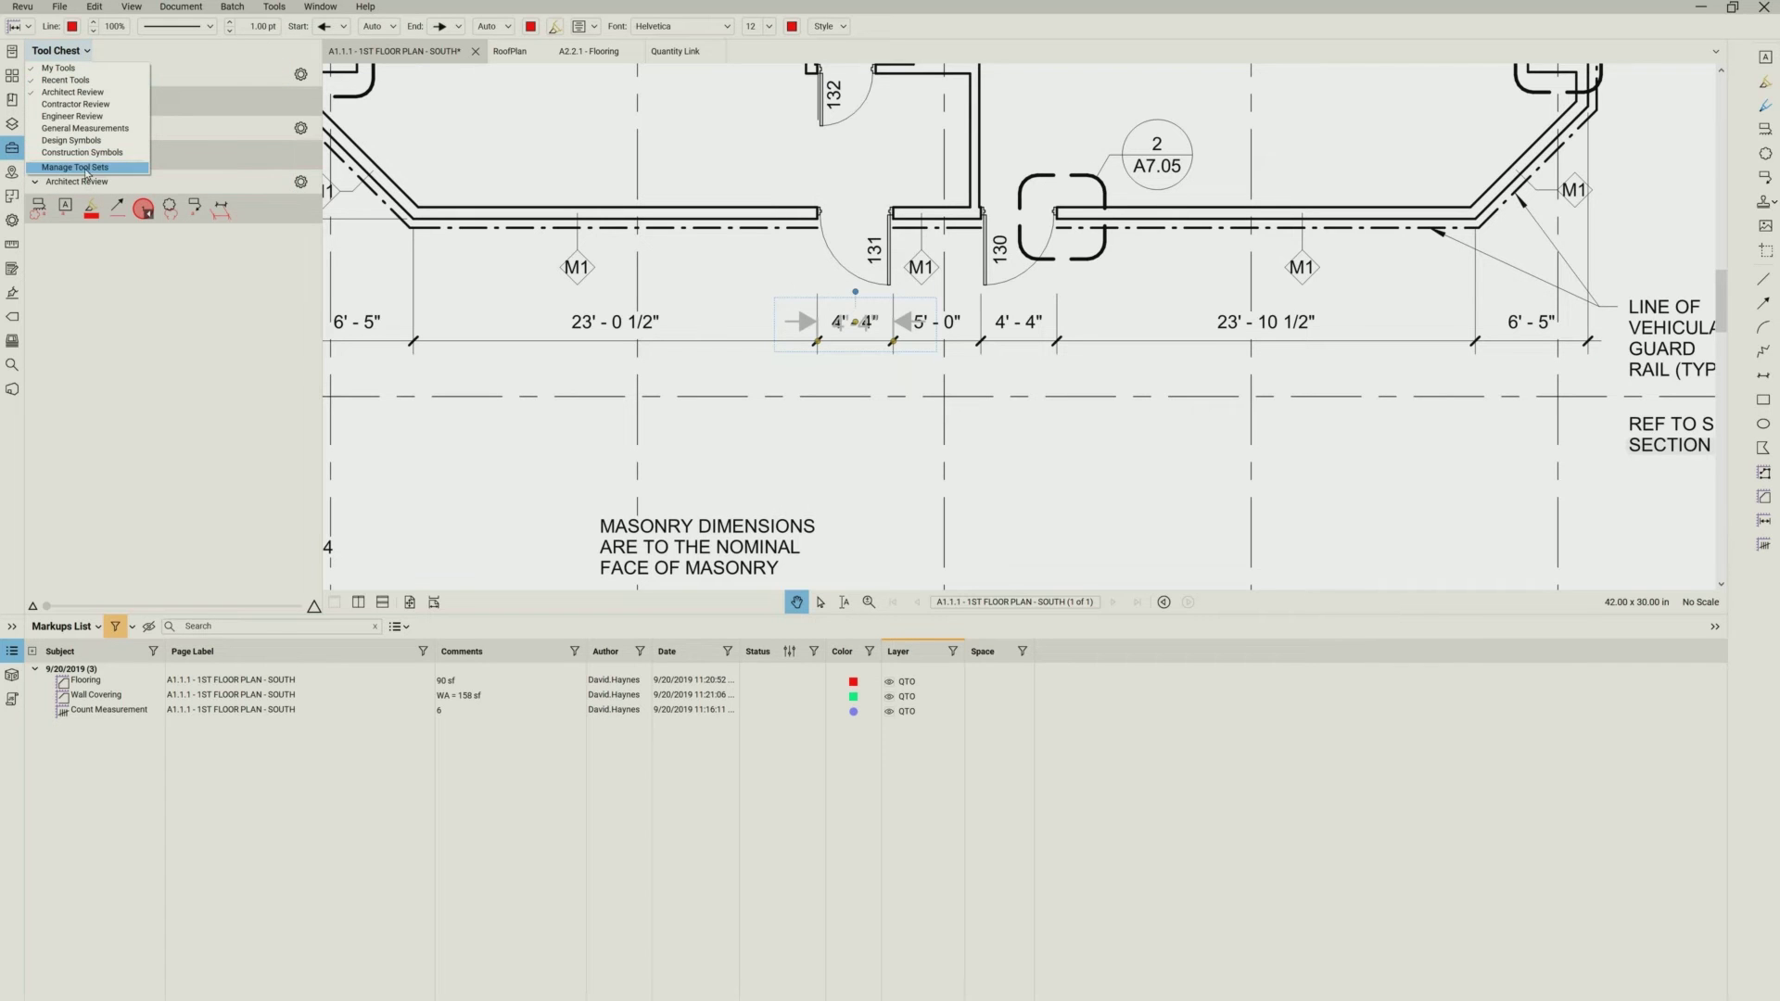
{"action": "key", "text": "Return"}
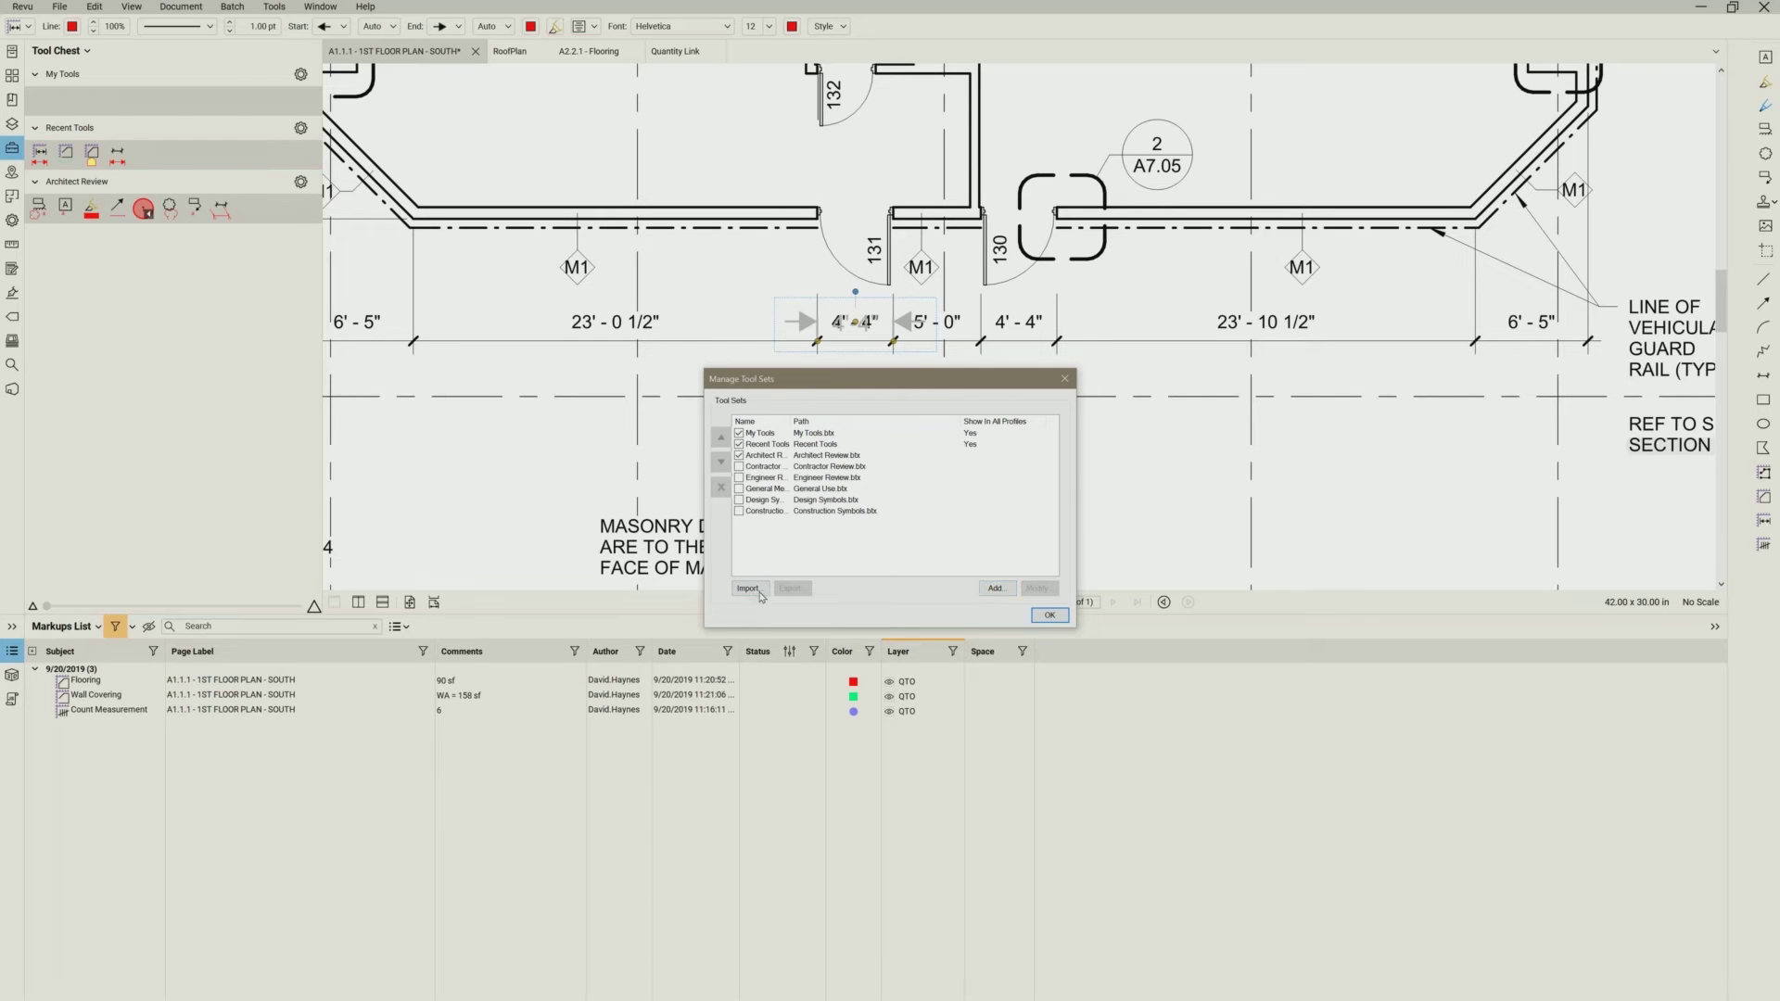
{"action": "left_click", "coordinate": [997, 589]}
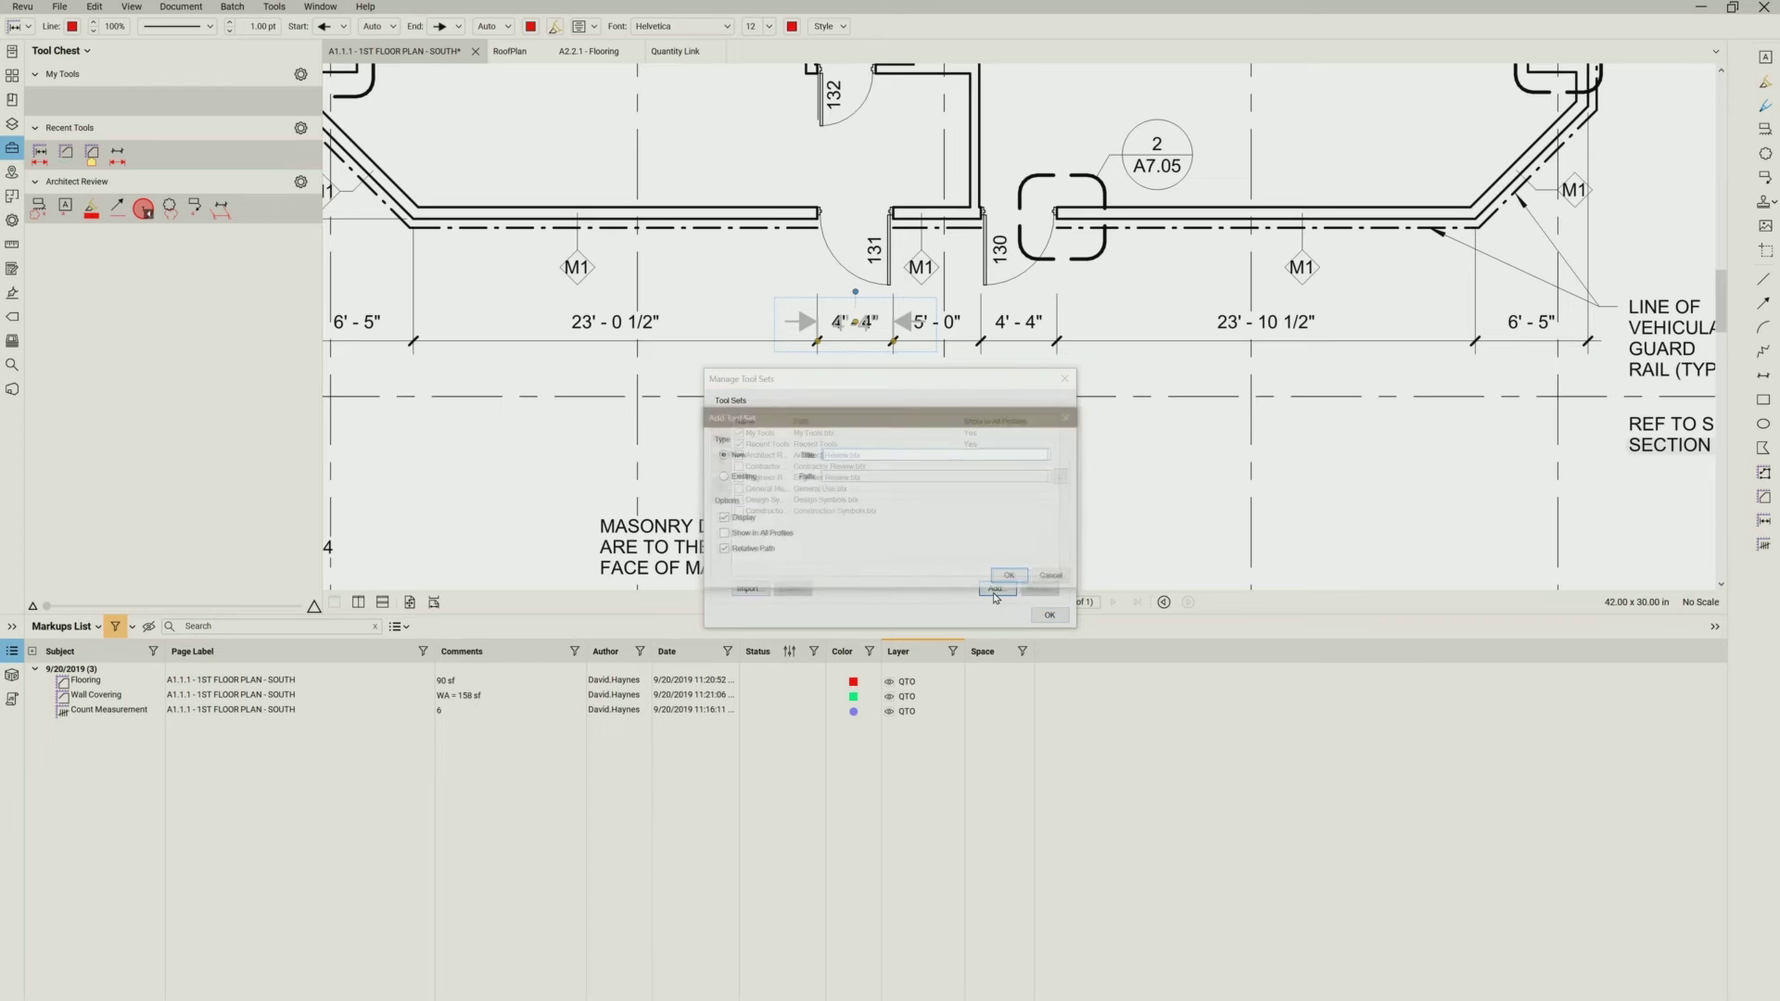
{"action": "type", "text": "QTO"}
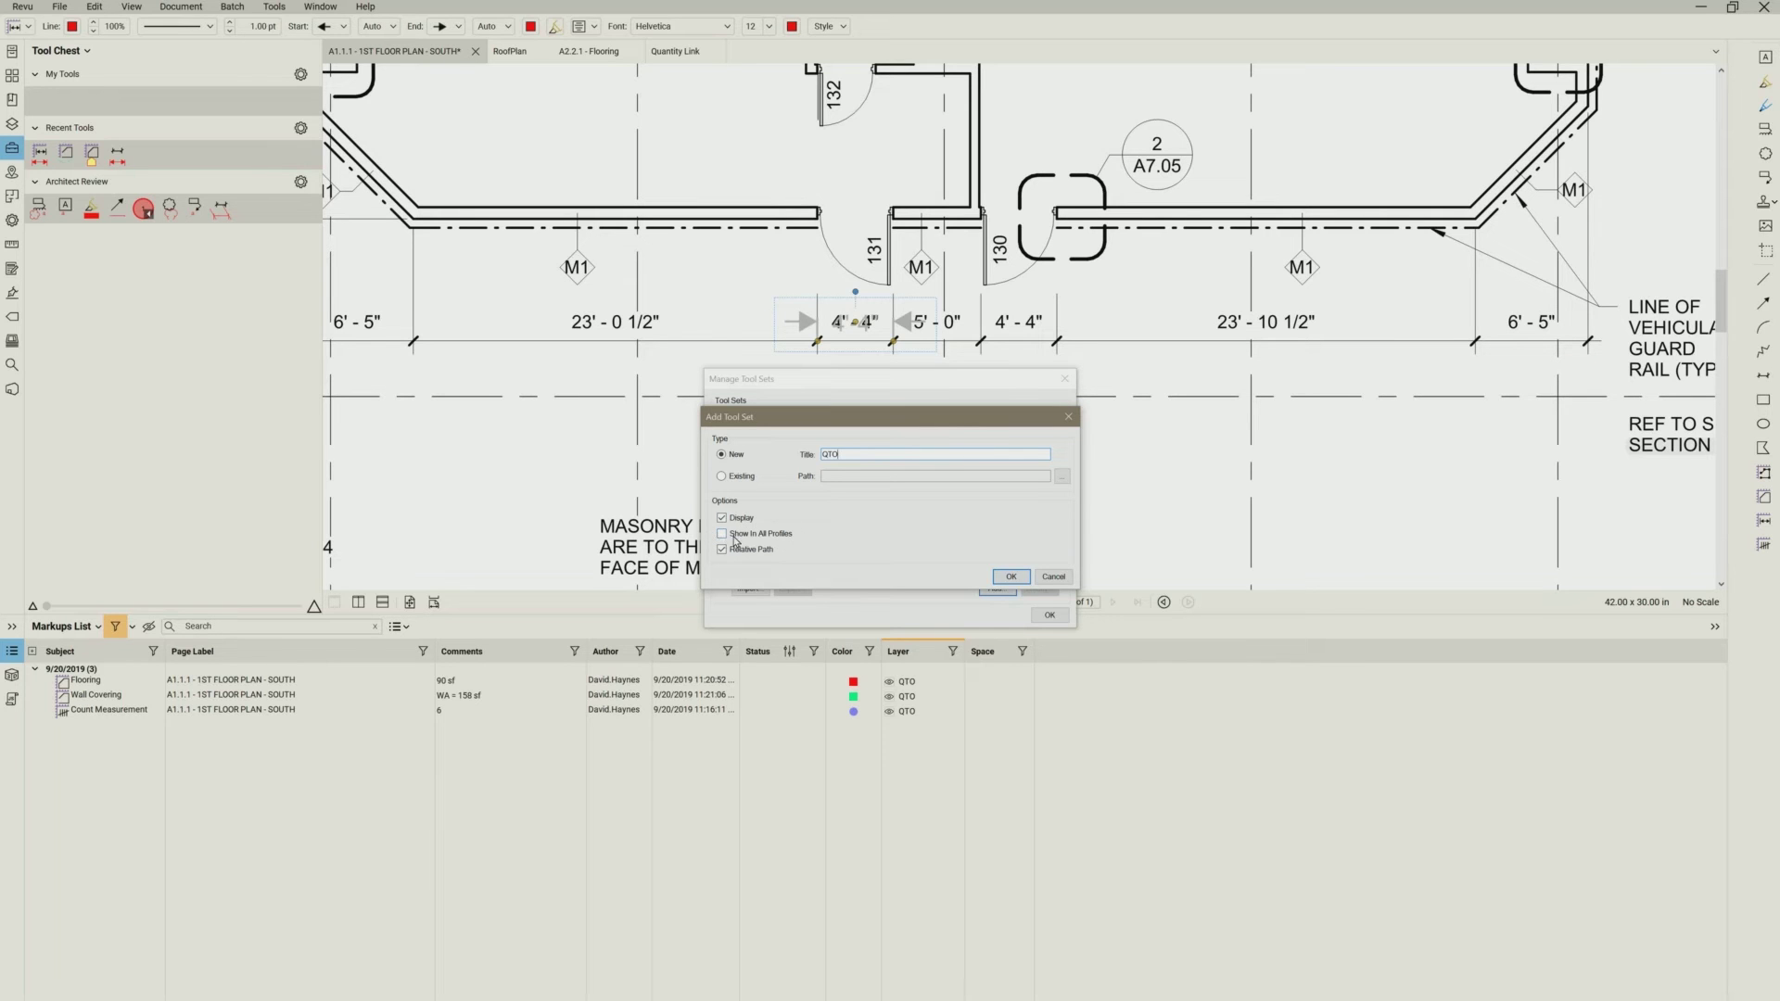
{"action": "left_click", "coordinate": [1011, 577]}
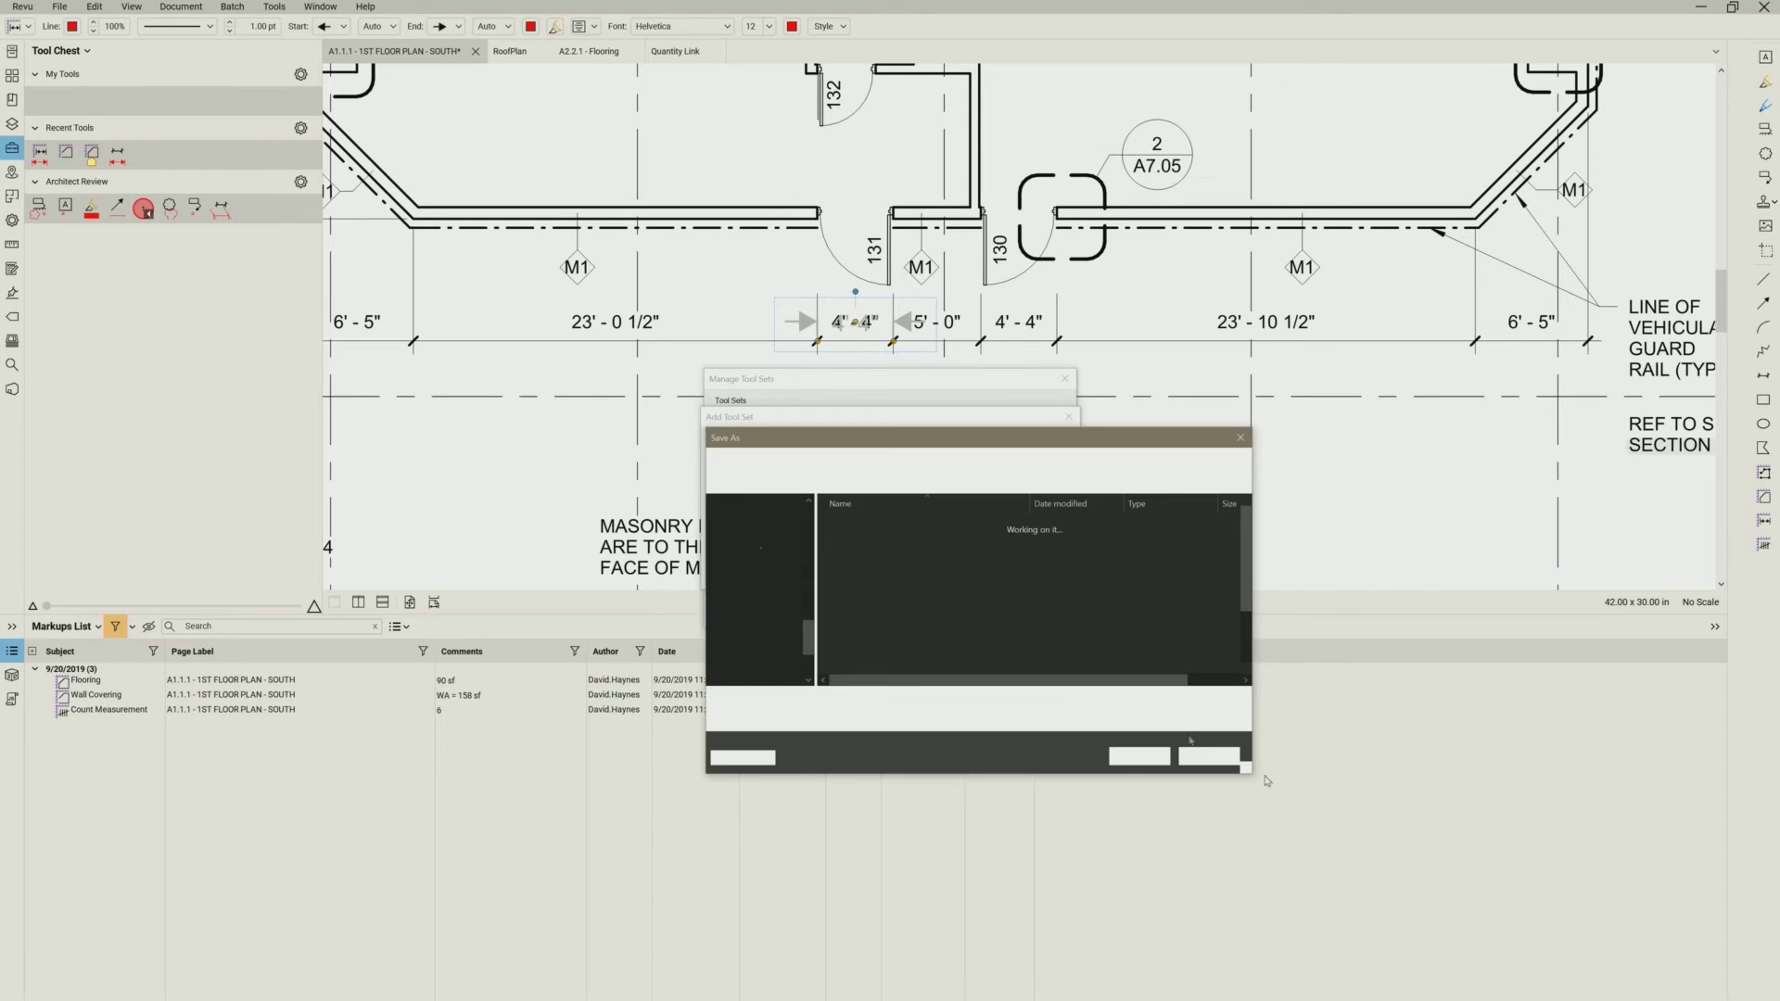
{"action": "left_click", "coordinate": [1198, 757]}
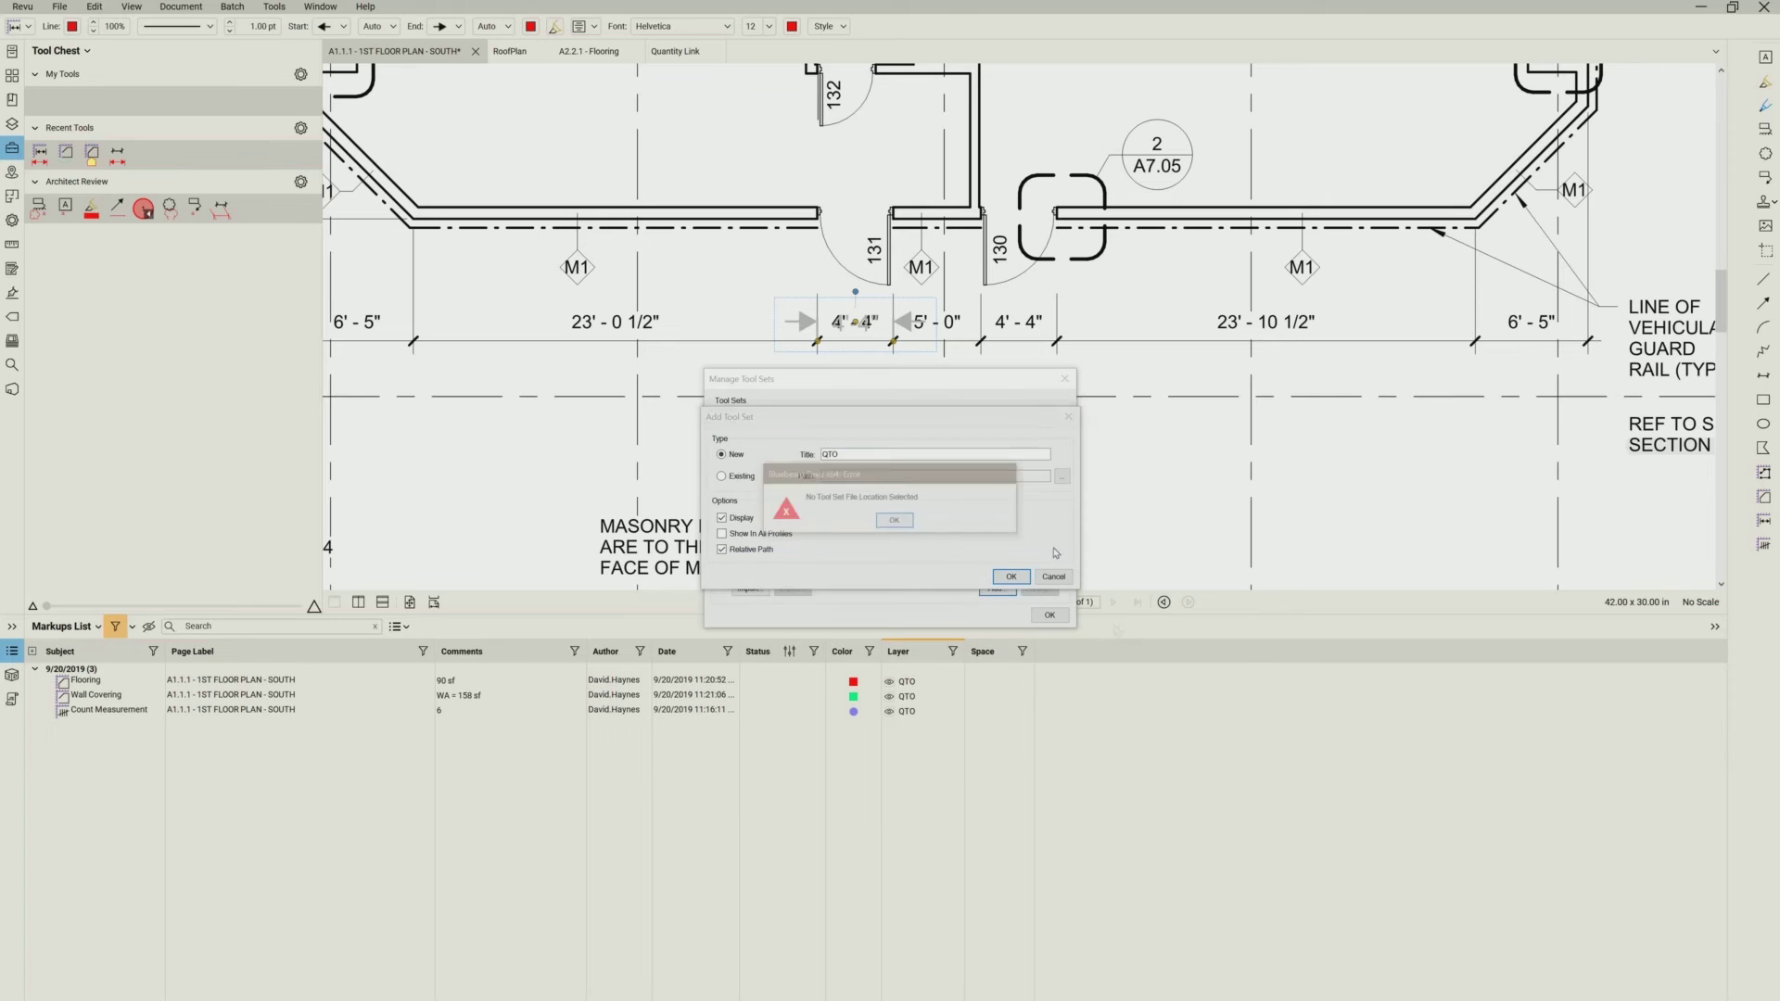
{"action": "left_click", "coordinate": [895, 522]}
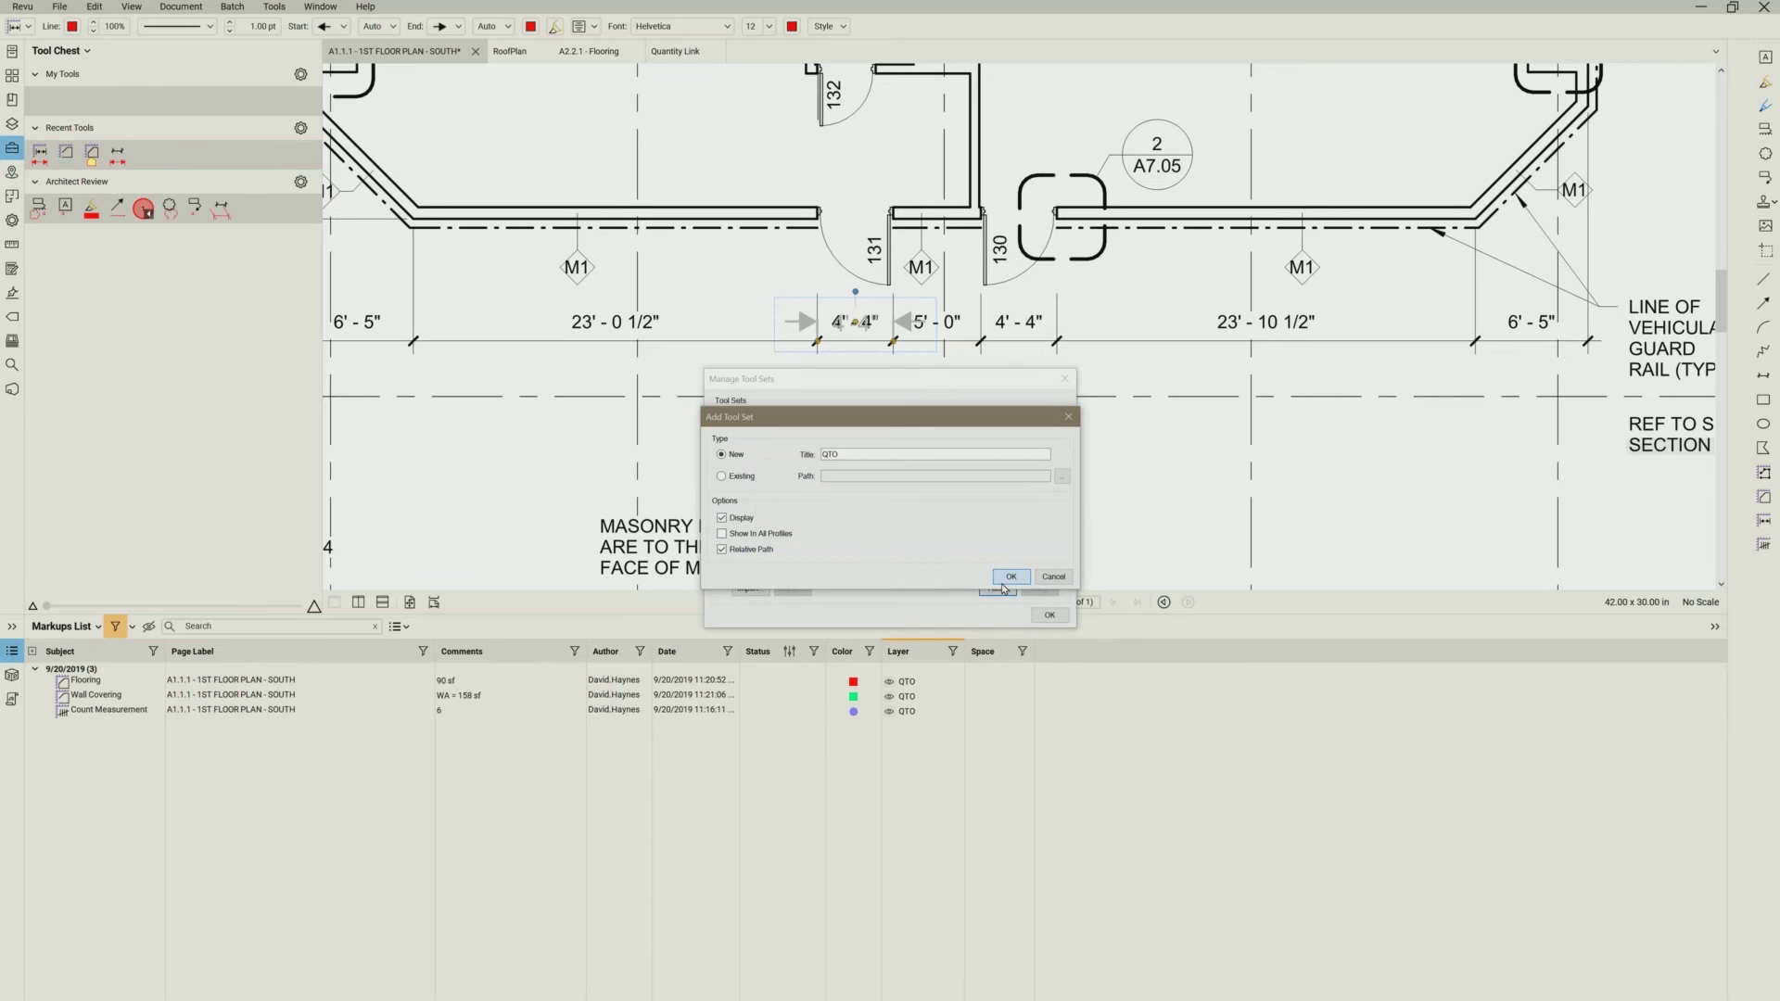
- Save the QTO tool set under the file name QTO in the Revu 18 folder and finish managing tool sets
{"action": "left_click", "coordinate": [1009, 577]}
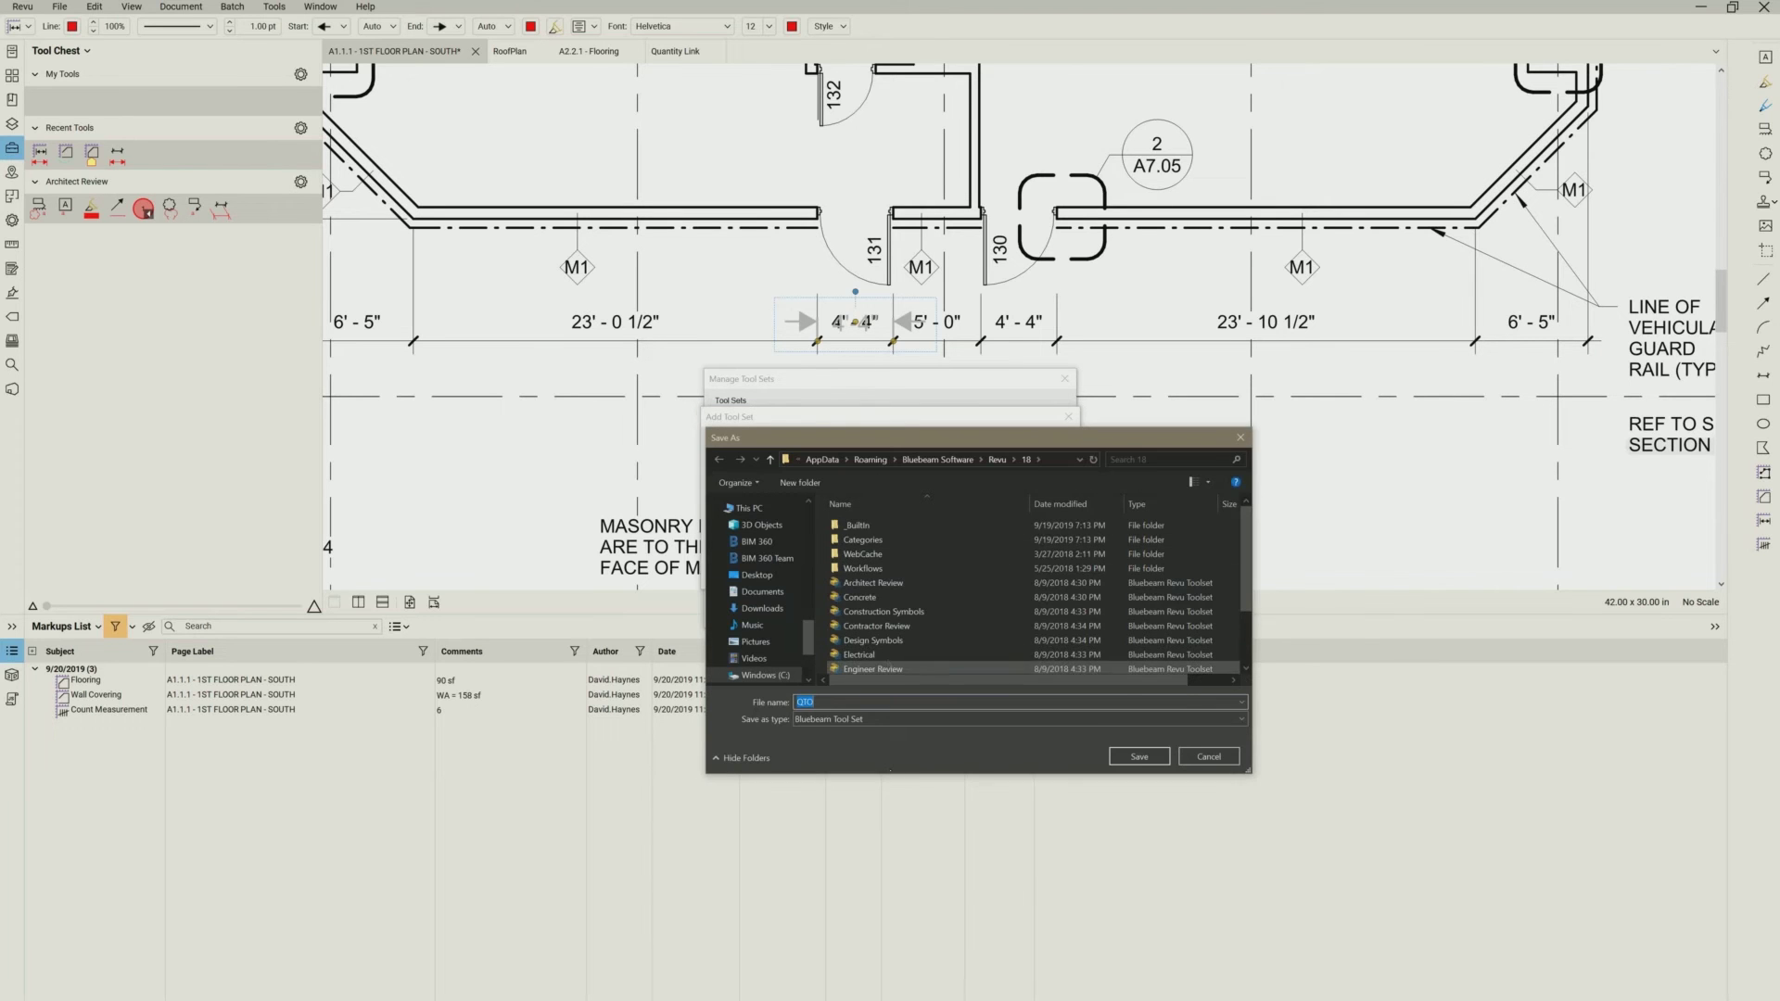
{"action": "left_click", "coordinate": [1137, 757]}
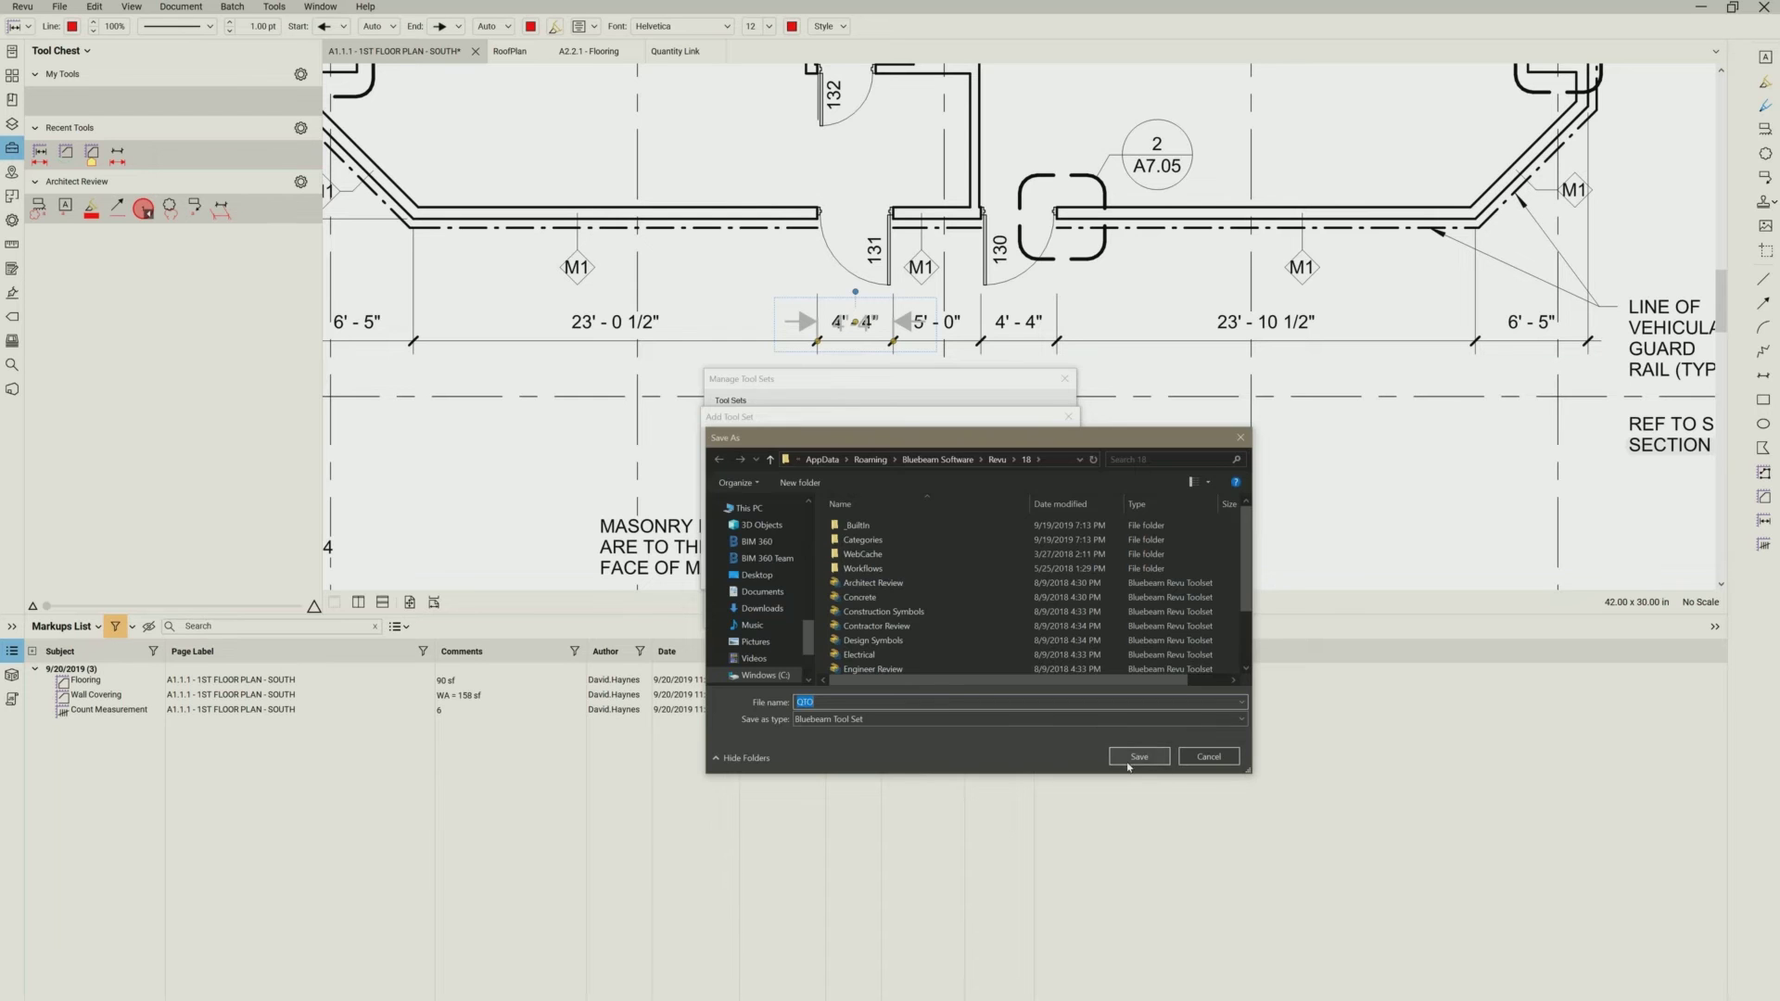
{"action": "left_click", "coordinate": [1054, 620]}
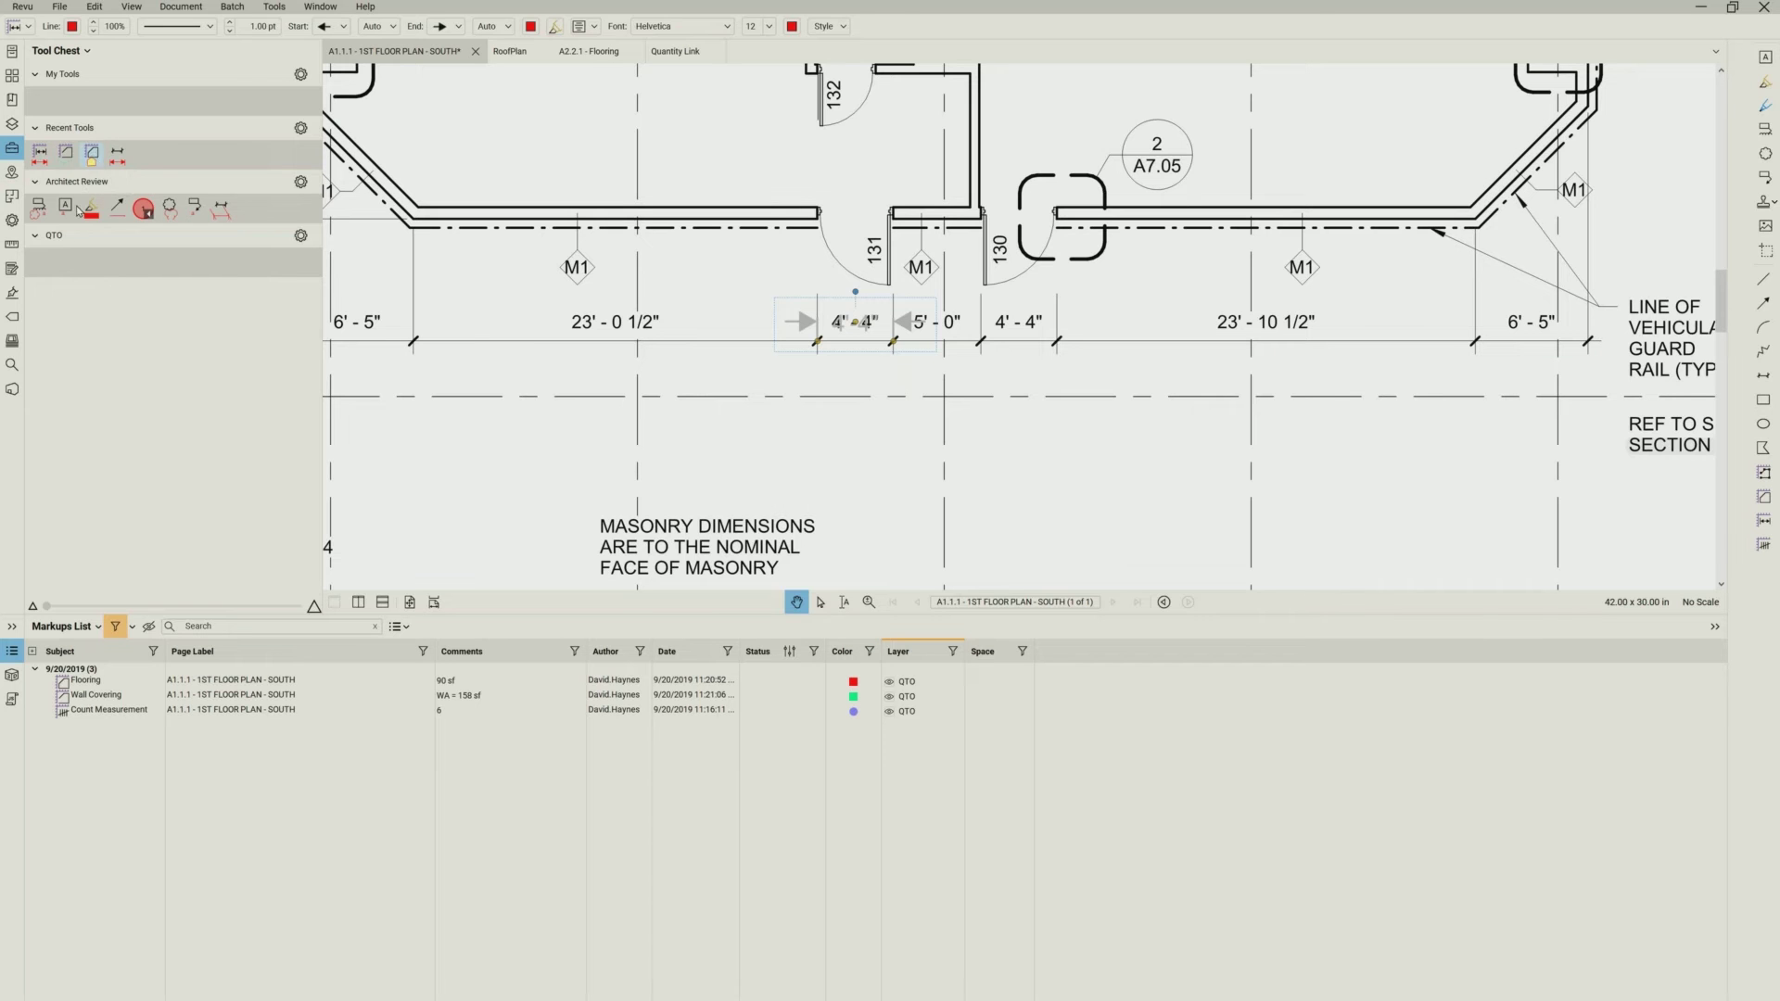
- Add the yellow-filled flooring area tool from Recent Tools to the QTO tool set
{"action": "left_click_drag", "start_coordinate": [80, 211], "coordinate": [51, 264]}
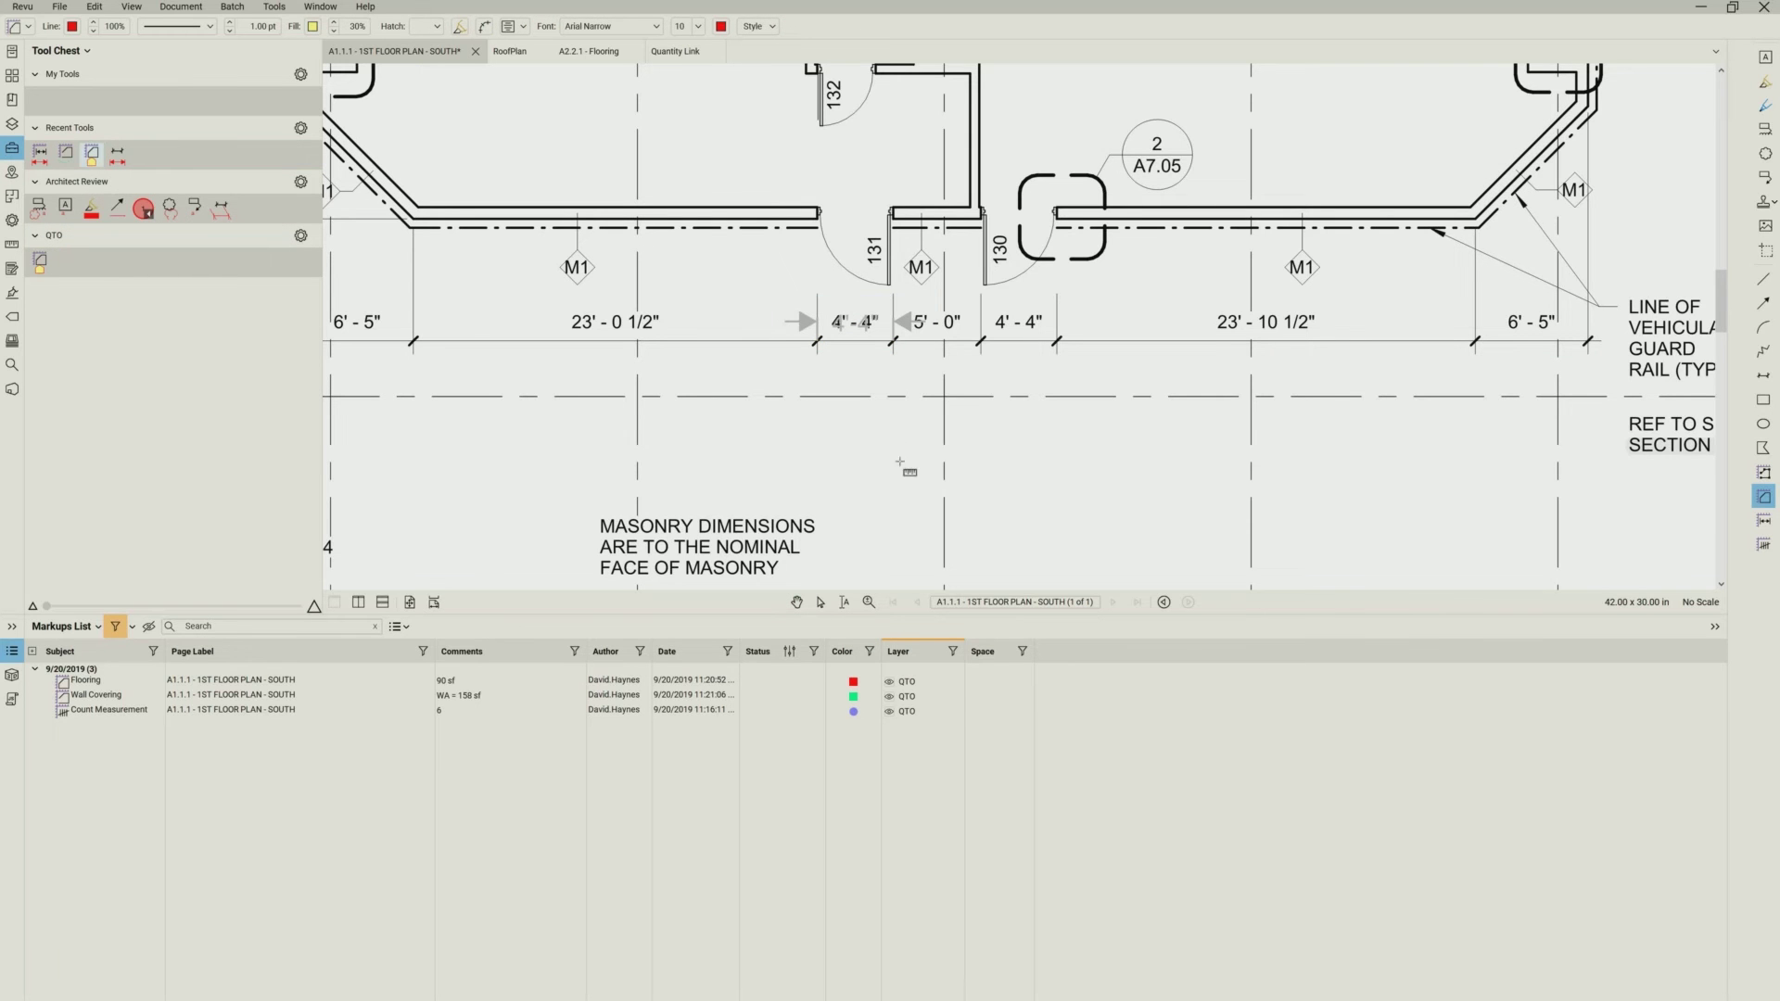
{"action": "scroll", "coordinate": [952, 384], "scroll_direction": "down", "scroll_amount": 3}
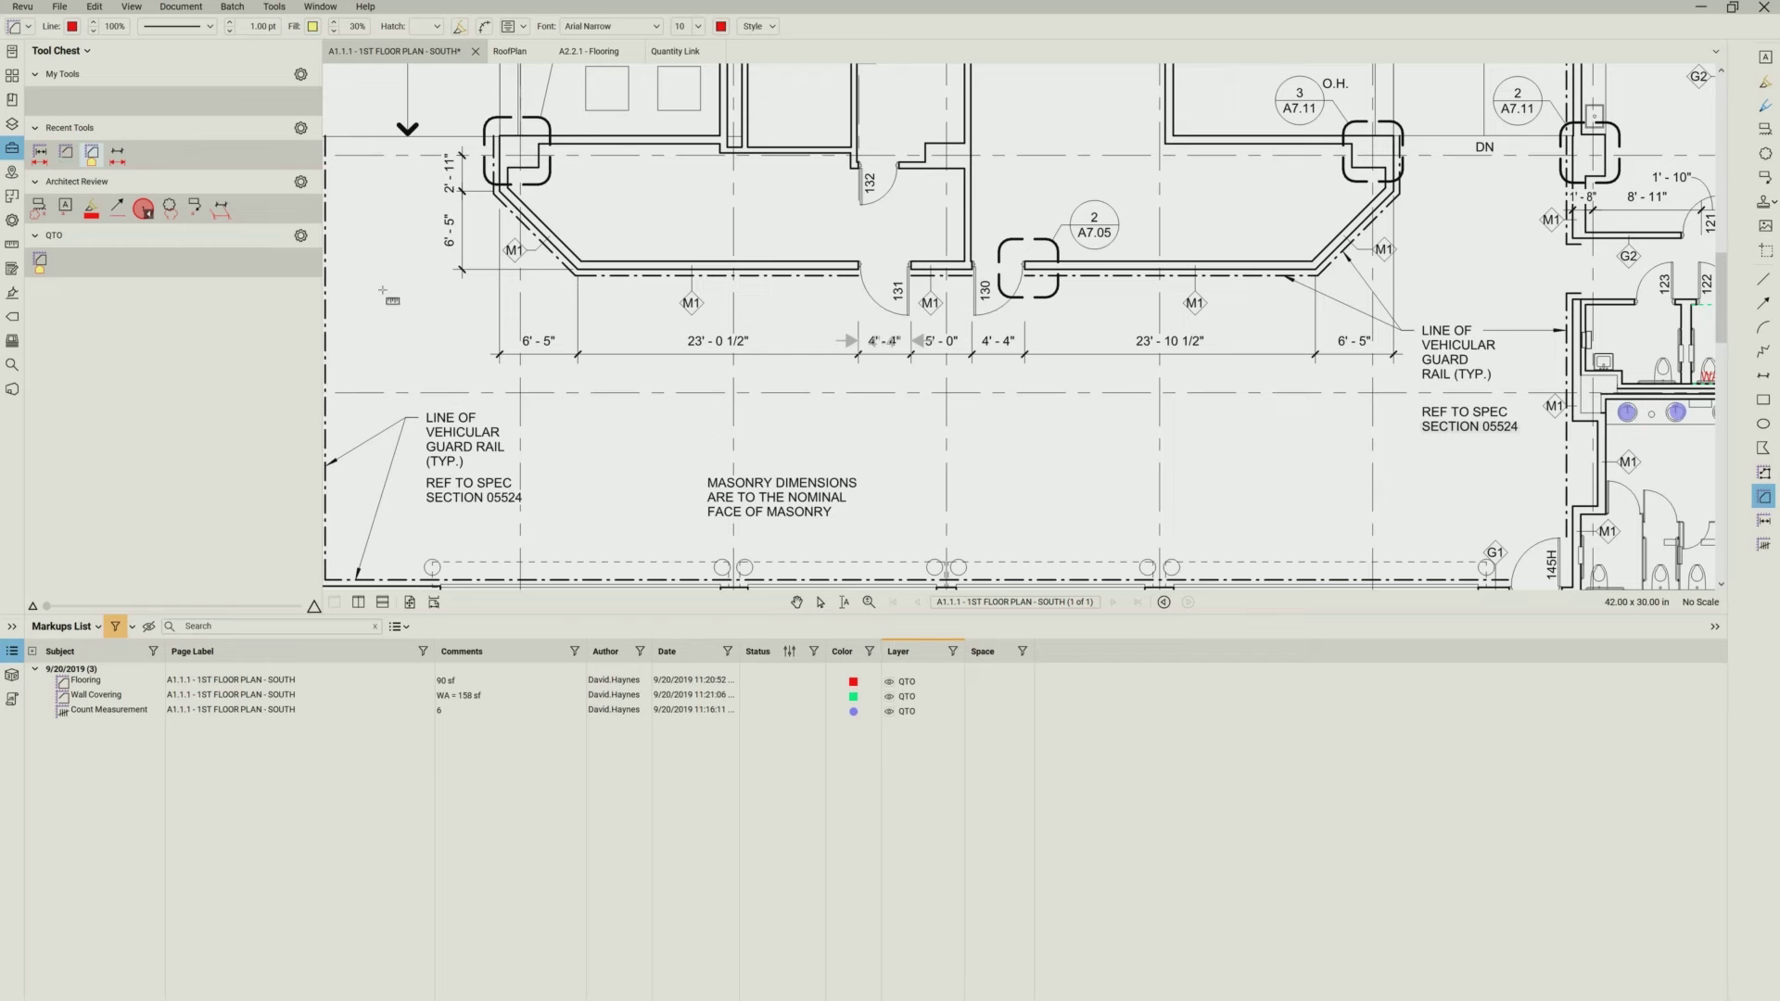
{"action": "left_click_drag", "start_coordinate": [706, 229], "coordinate": [812, 464]}
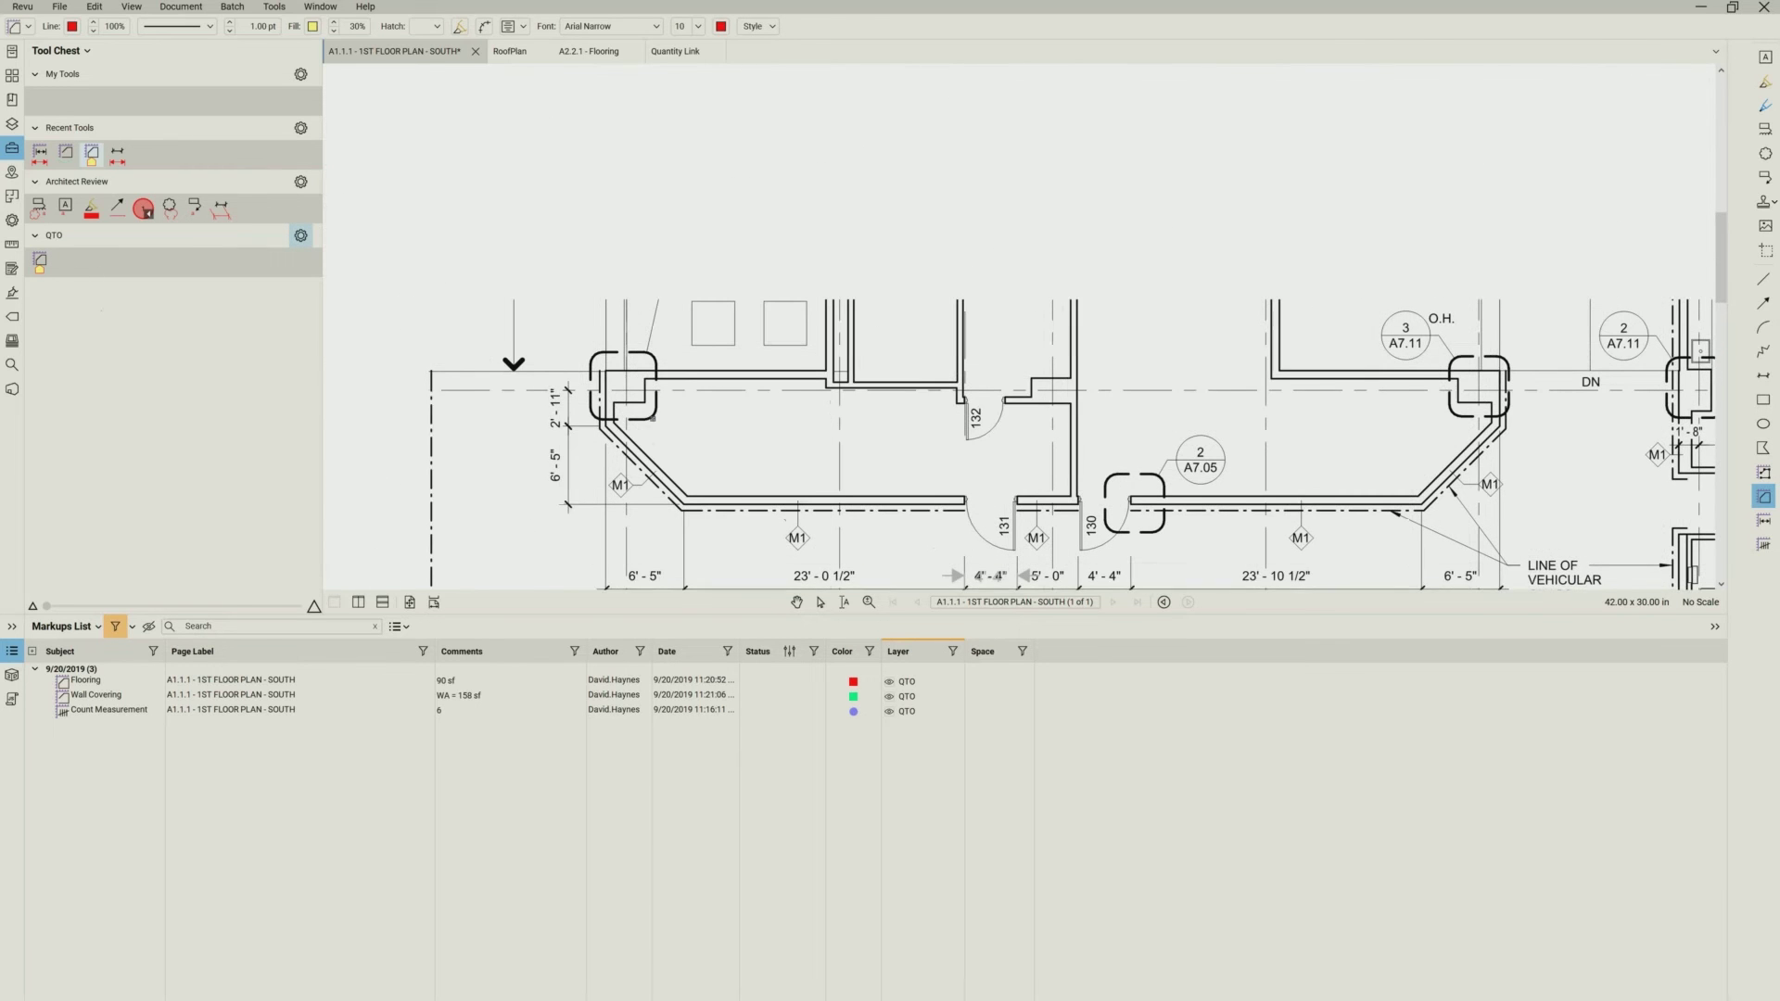
- Switch the flooring tool in the QTO set to drawing mode and return it to properties mode
{"action": "right_click", "coordinate": [41, 265]}
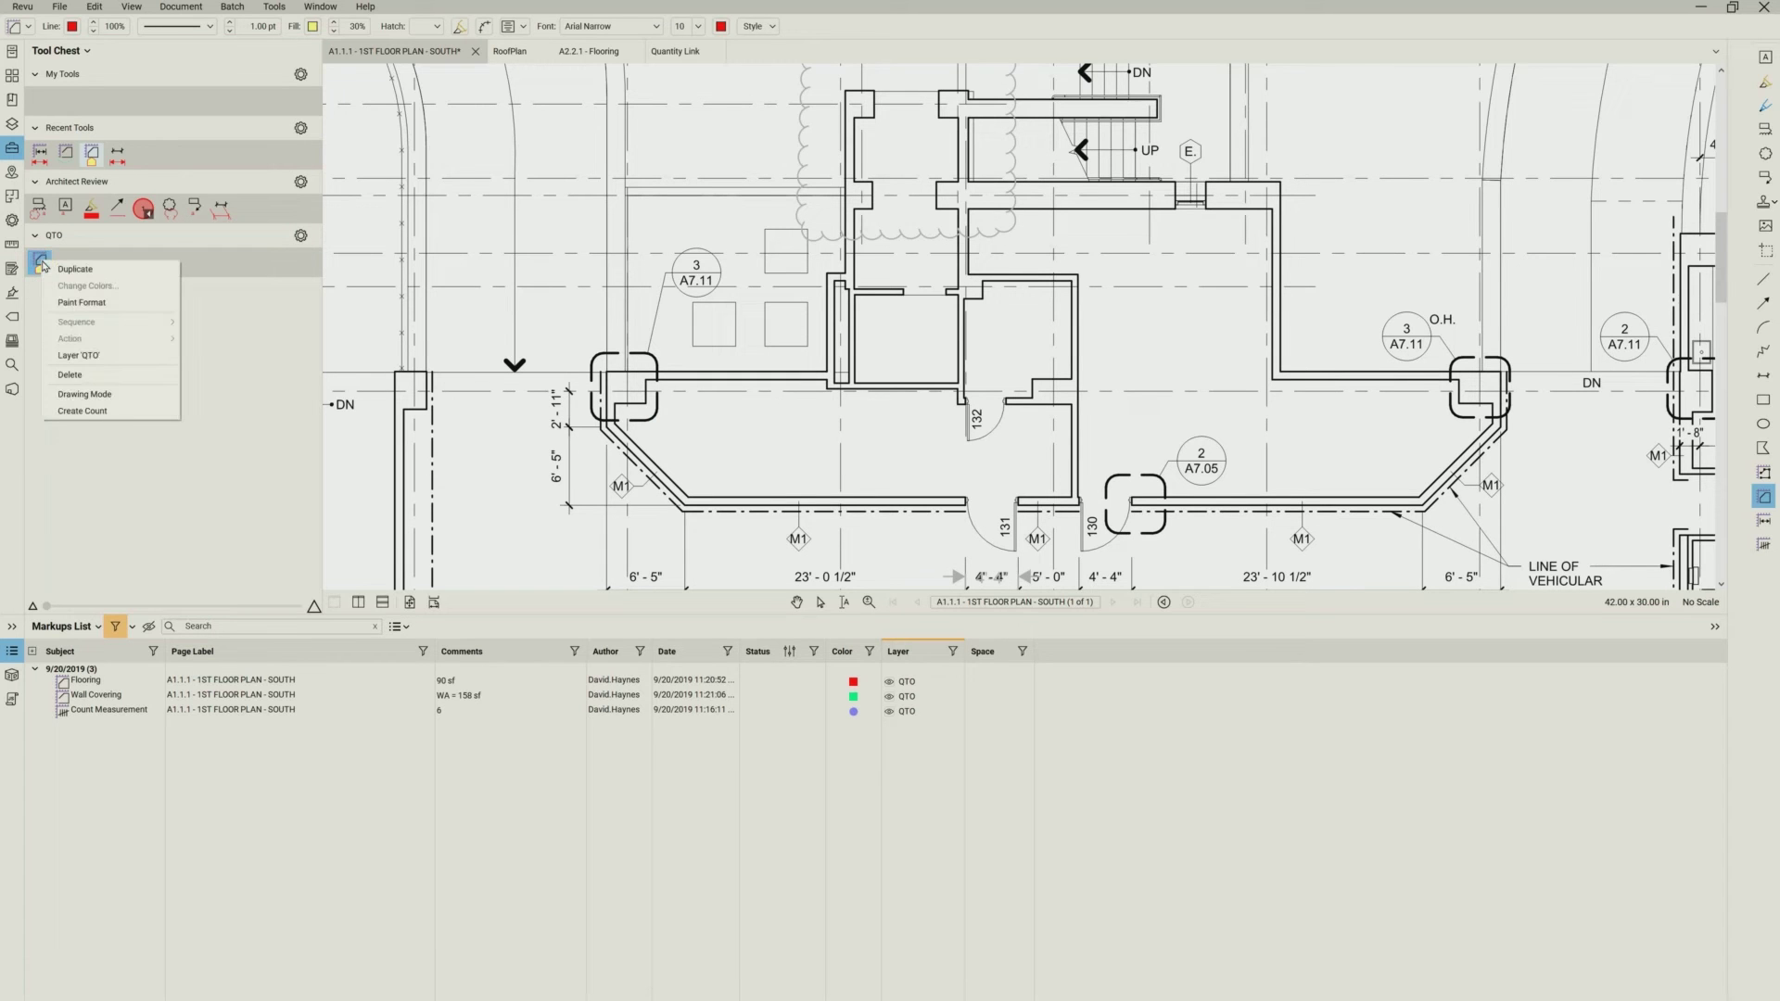
{"action": "left_click", "coordinate": [70, 398]}
{"action": "key", "text": "Escape"}
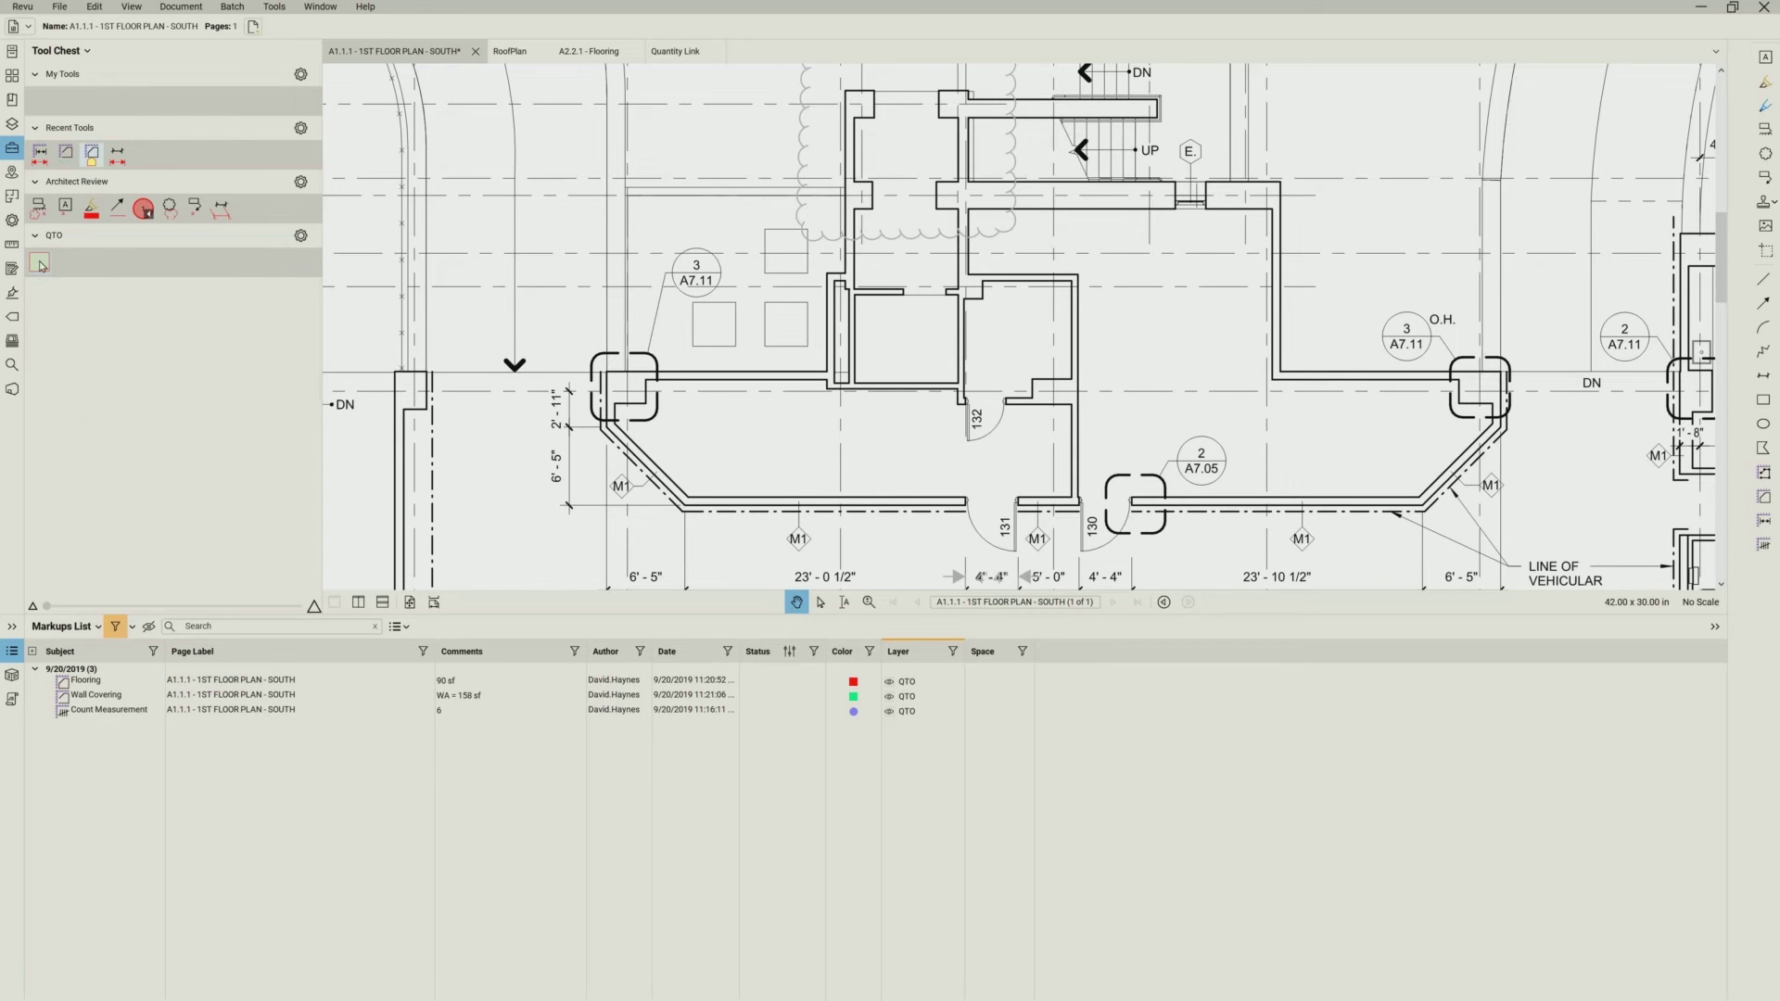
{"action": "right_click", "coordinate": [41, 266]}
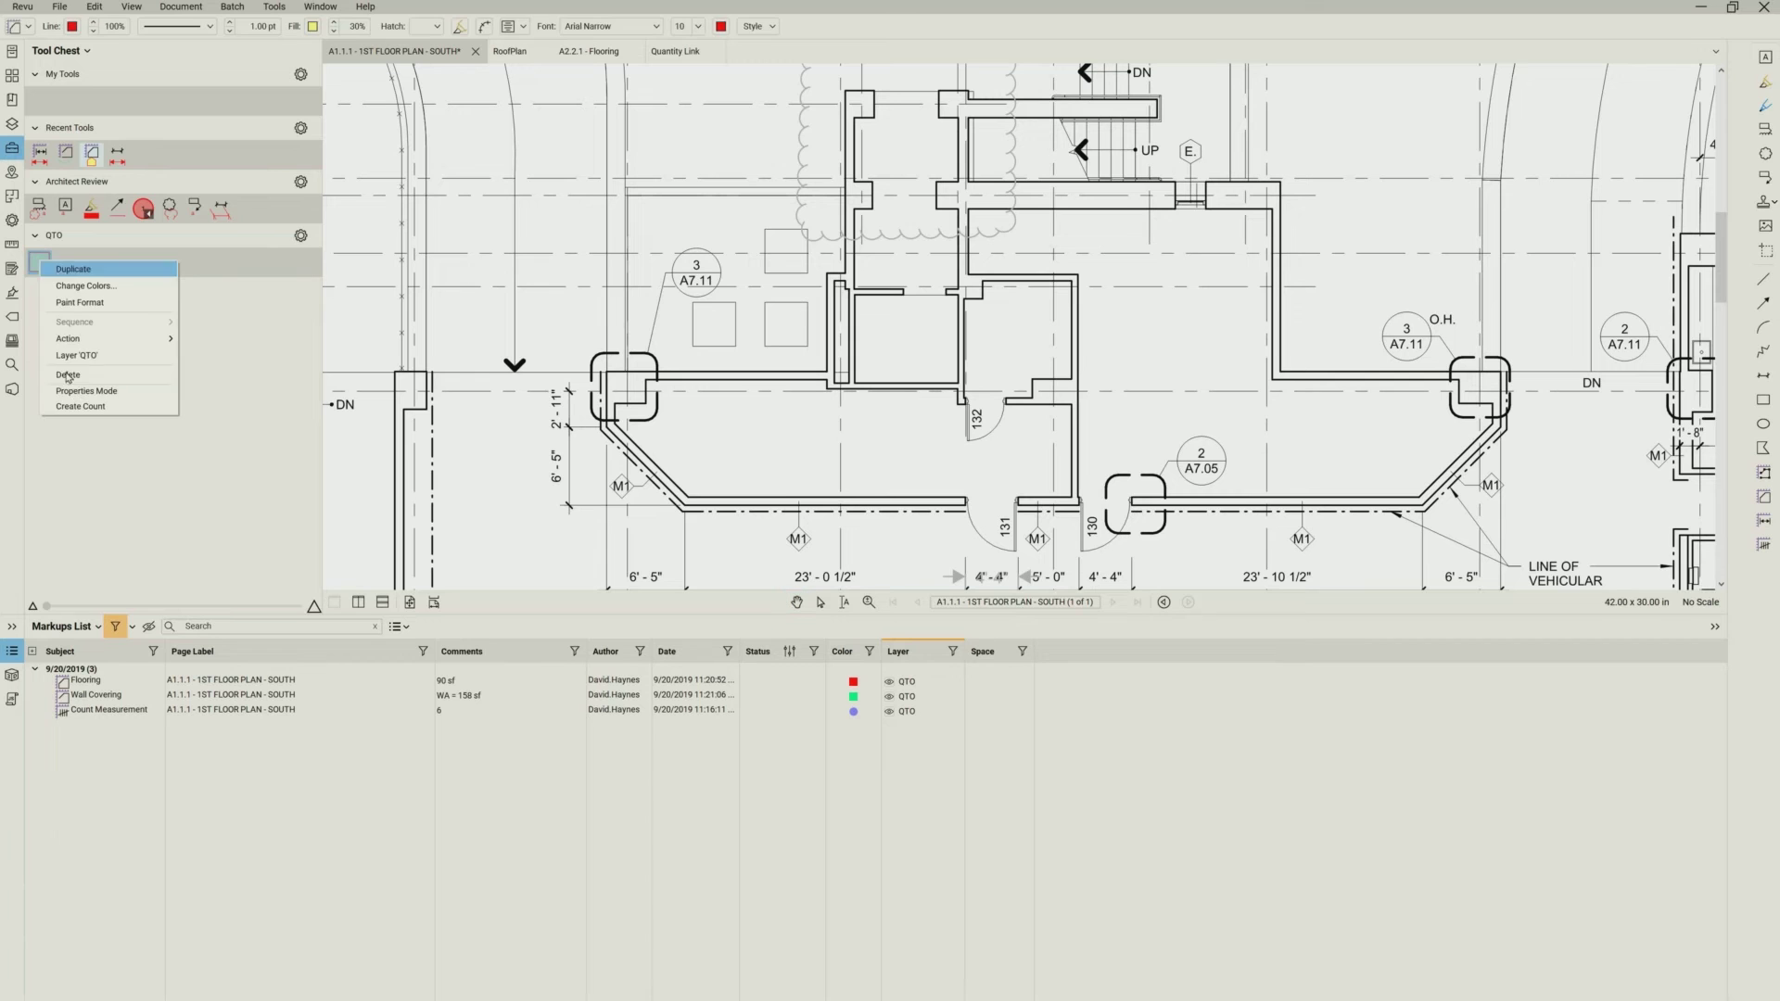
{"action": "left_click", "coordinate": [71, 398]}
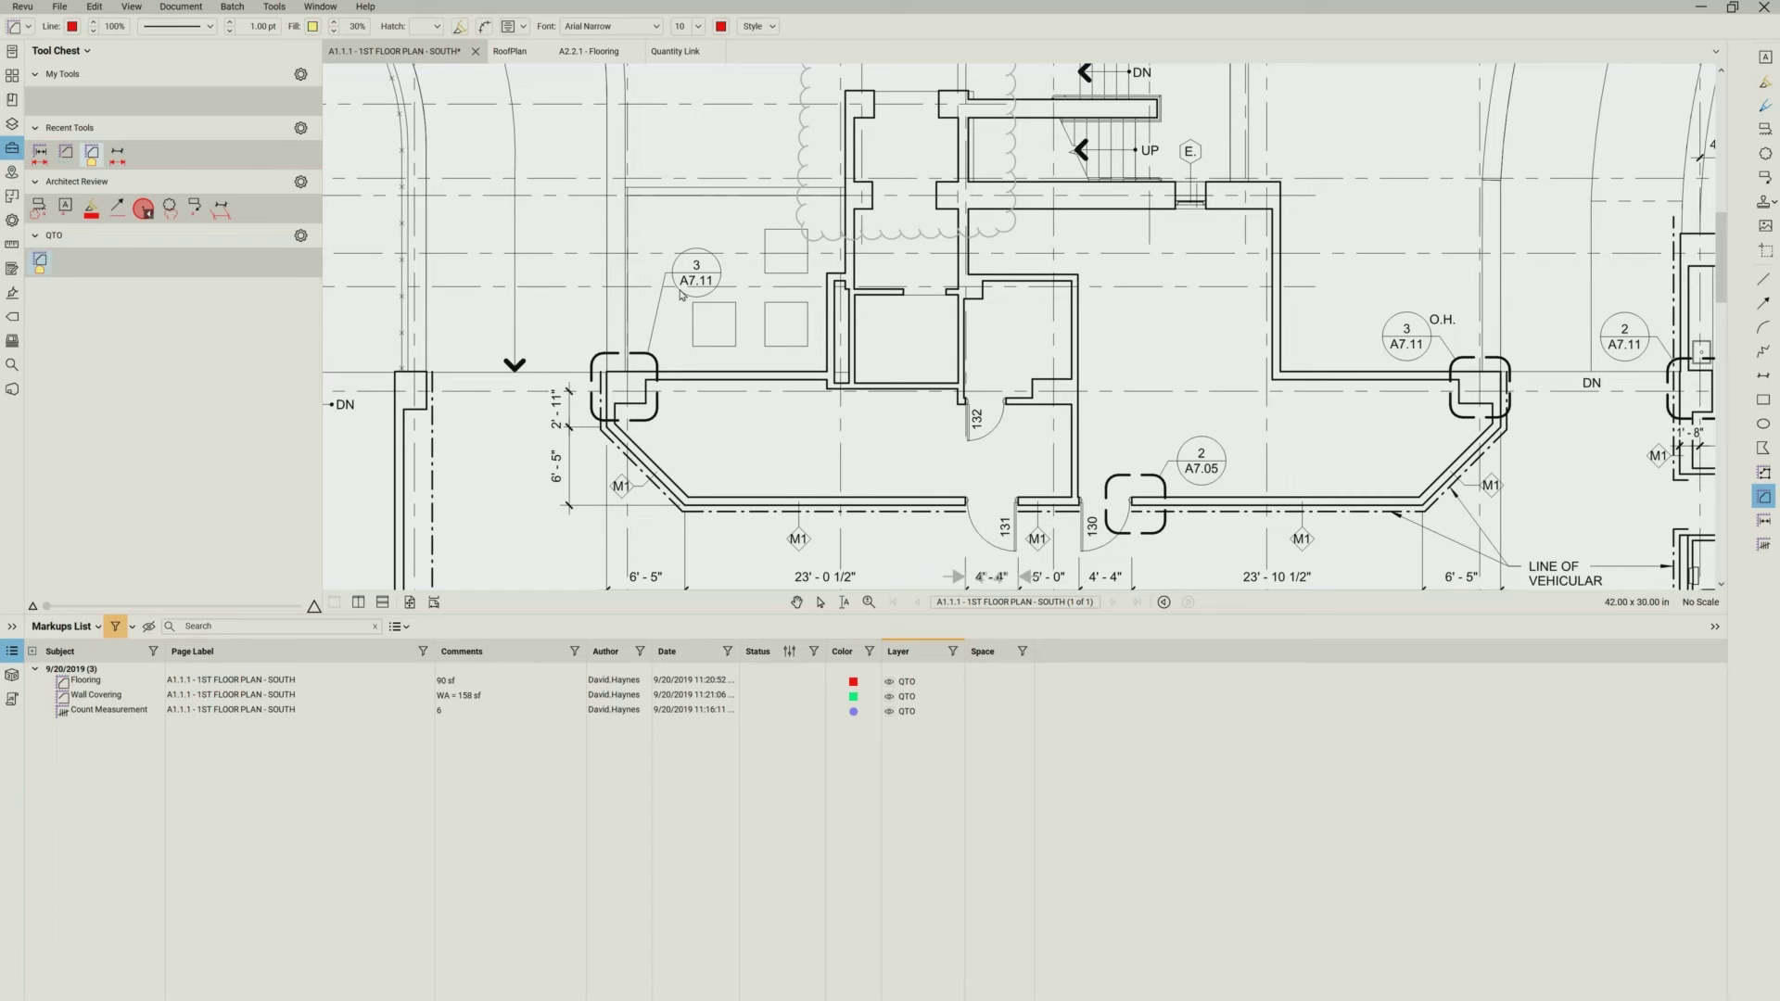
- Measure the flooring area of the small rectangular room beside door 132 using the QTO set's flooring tool
{"action": "left_click_drag", "start_coordinate": [960, 295], "coordinate": [960, 386]}
{"action": "left_click", "coordinate": [960, 386]}
{"action": "left_click", "coordinate": [85, 725]}
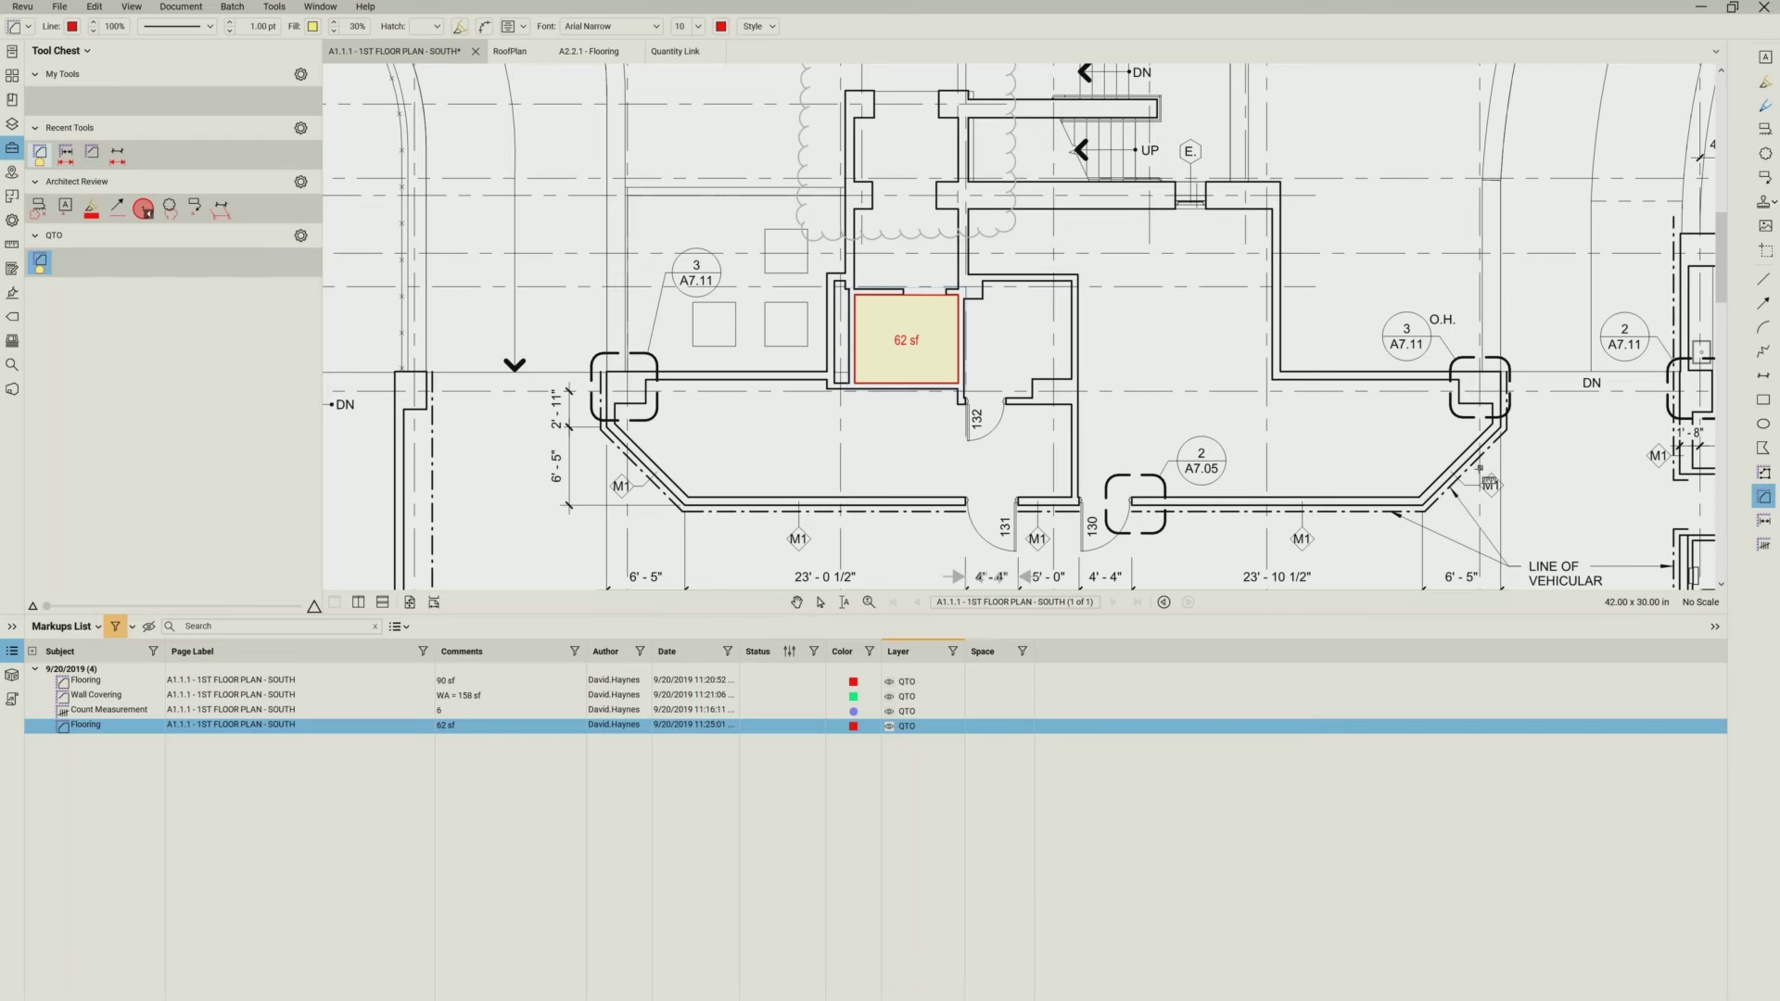
- Add the dashed green wall covering measurement in the room at door 122 to the QTO tool set
{"action": "scroll", "coordinate": [1476, 470], "scroll_direction": "down", "scroll_amount": 1}
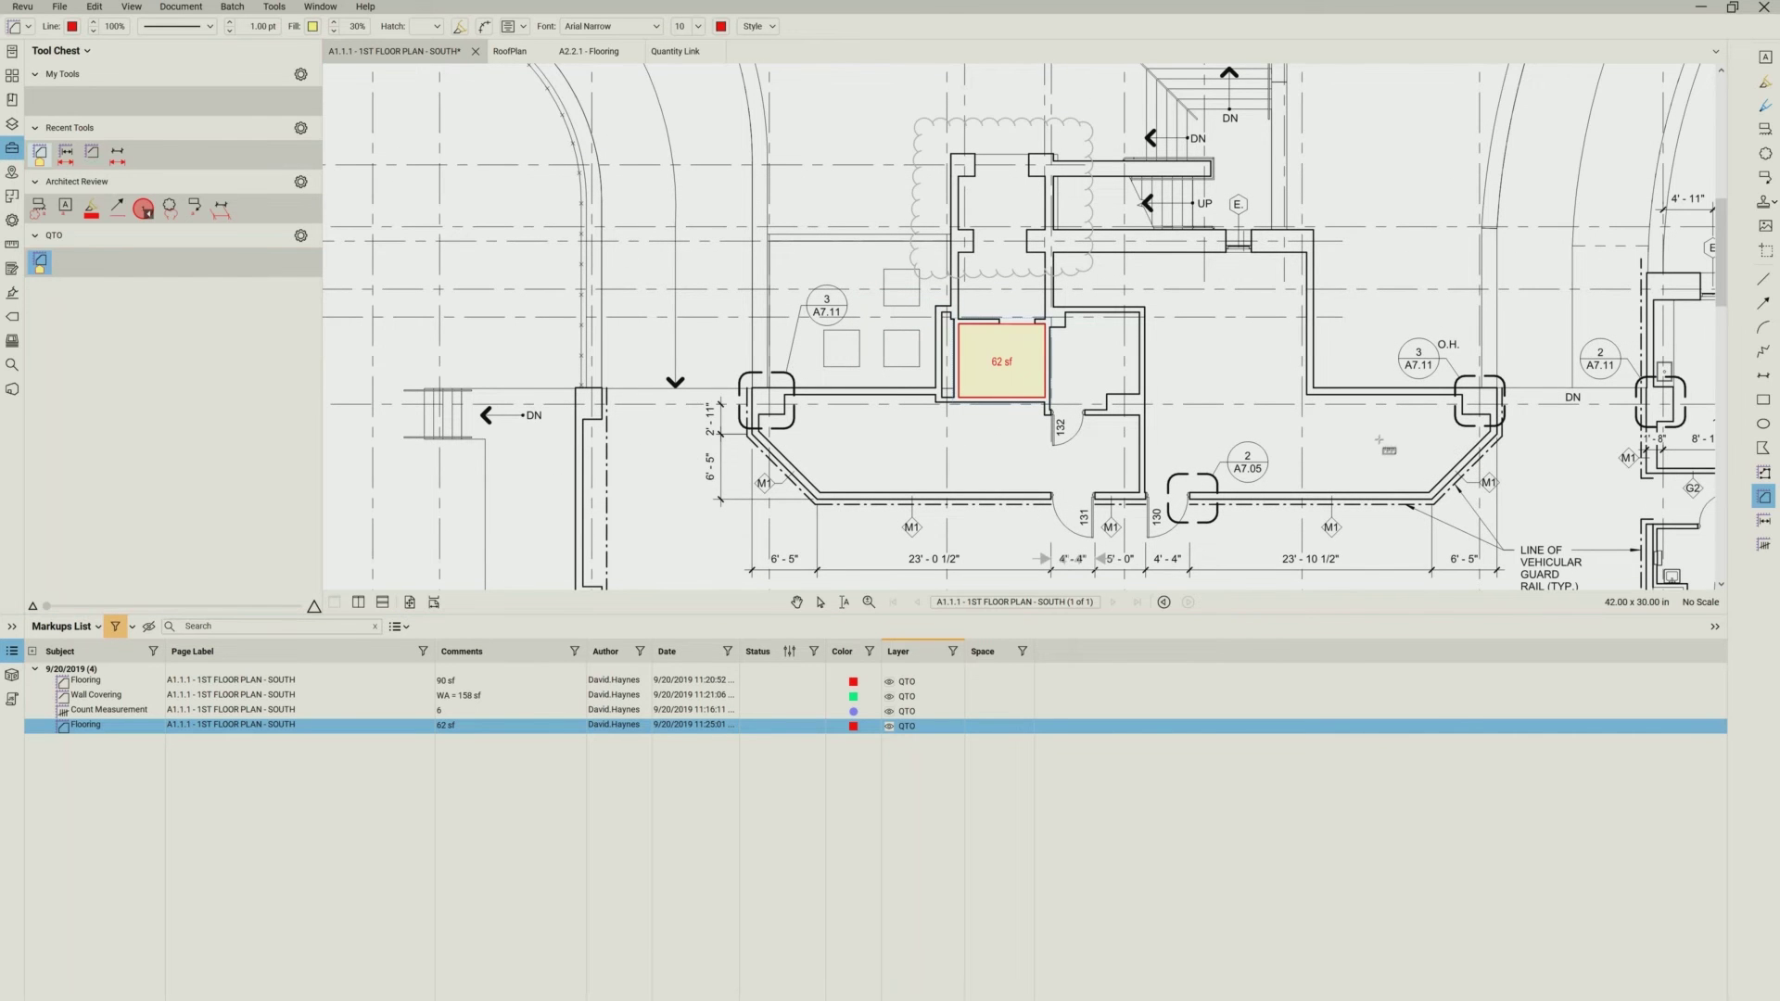
{"action": "left_click_drag", "start_coordinate": [1256, 421], "coordinate": [692, 357]}
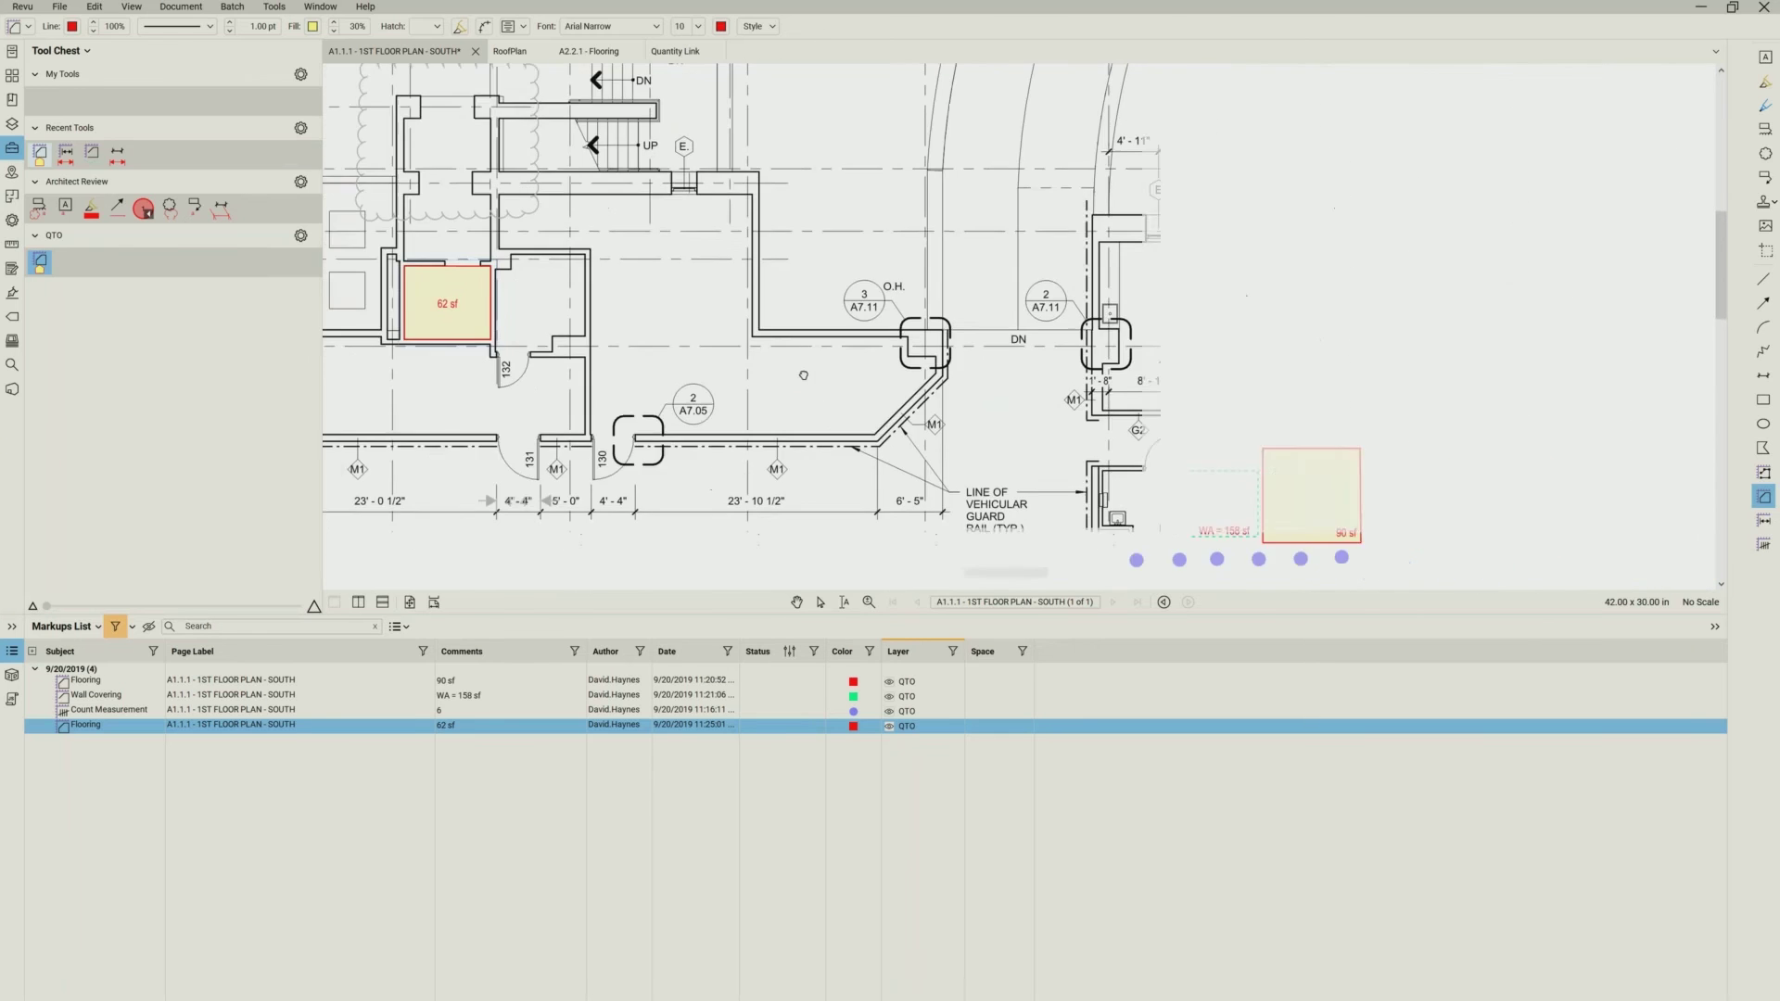
{"action": "scroll", "coordinate": [1189, 493], "scroll_direction": "up", "scroll_amount": 5}
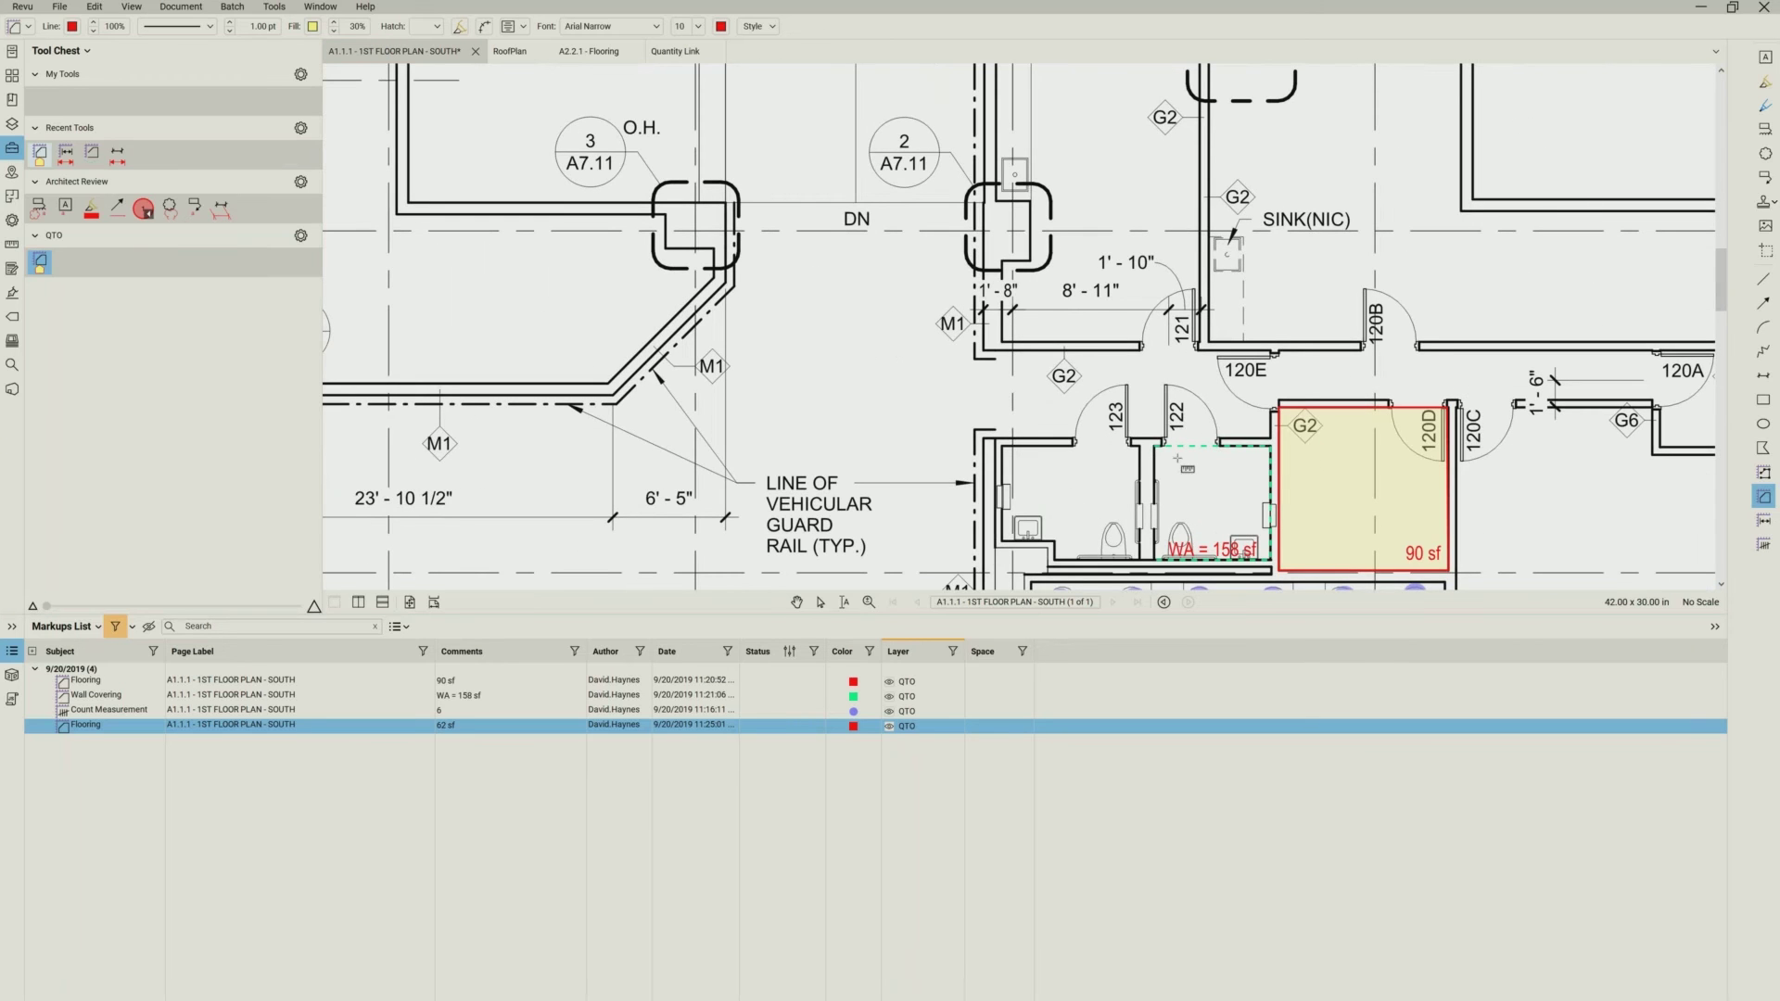
{"action": "left_click", "coordinate": [820, 601]}
{"action": "left_click", "coordinate": [1179, 449]}
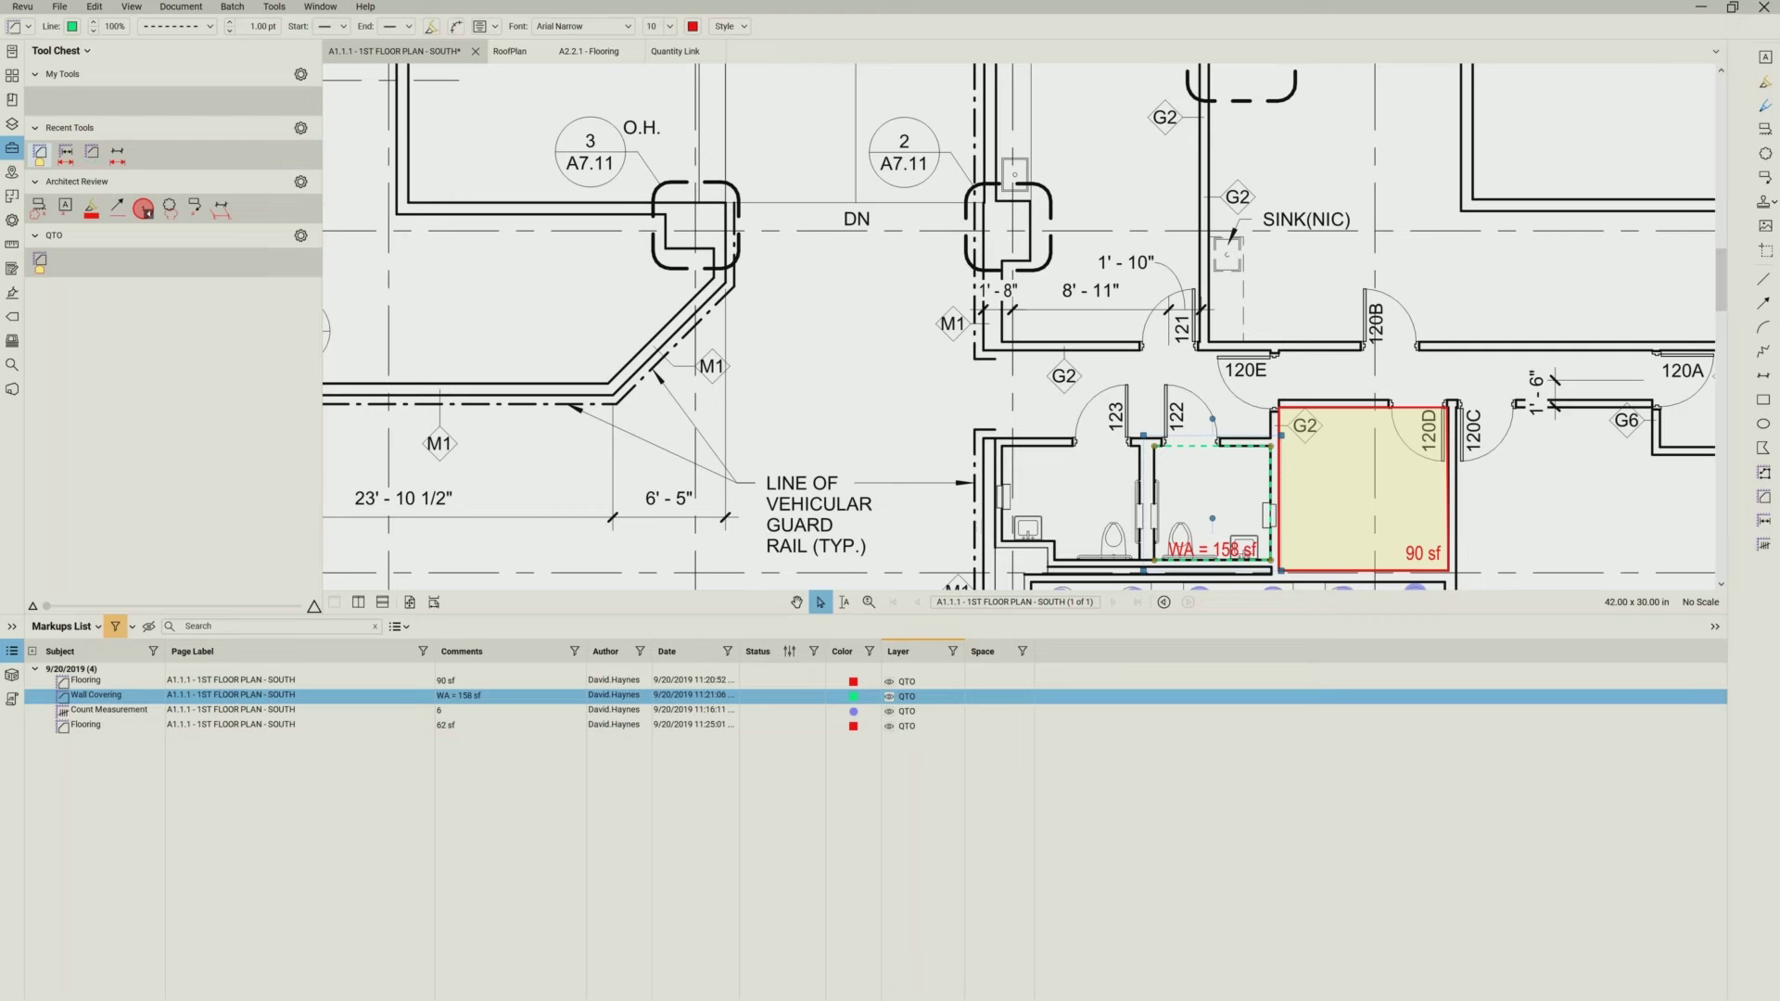
{"action": "right_click", "coordinate": [1183, 448]}
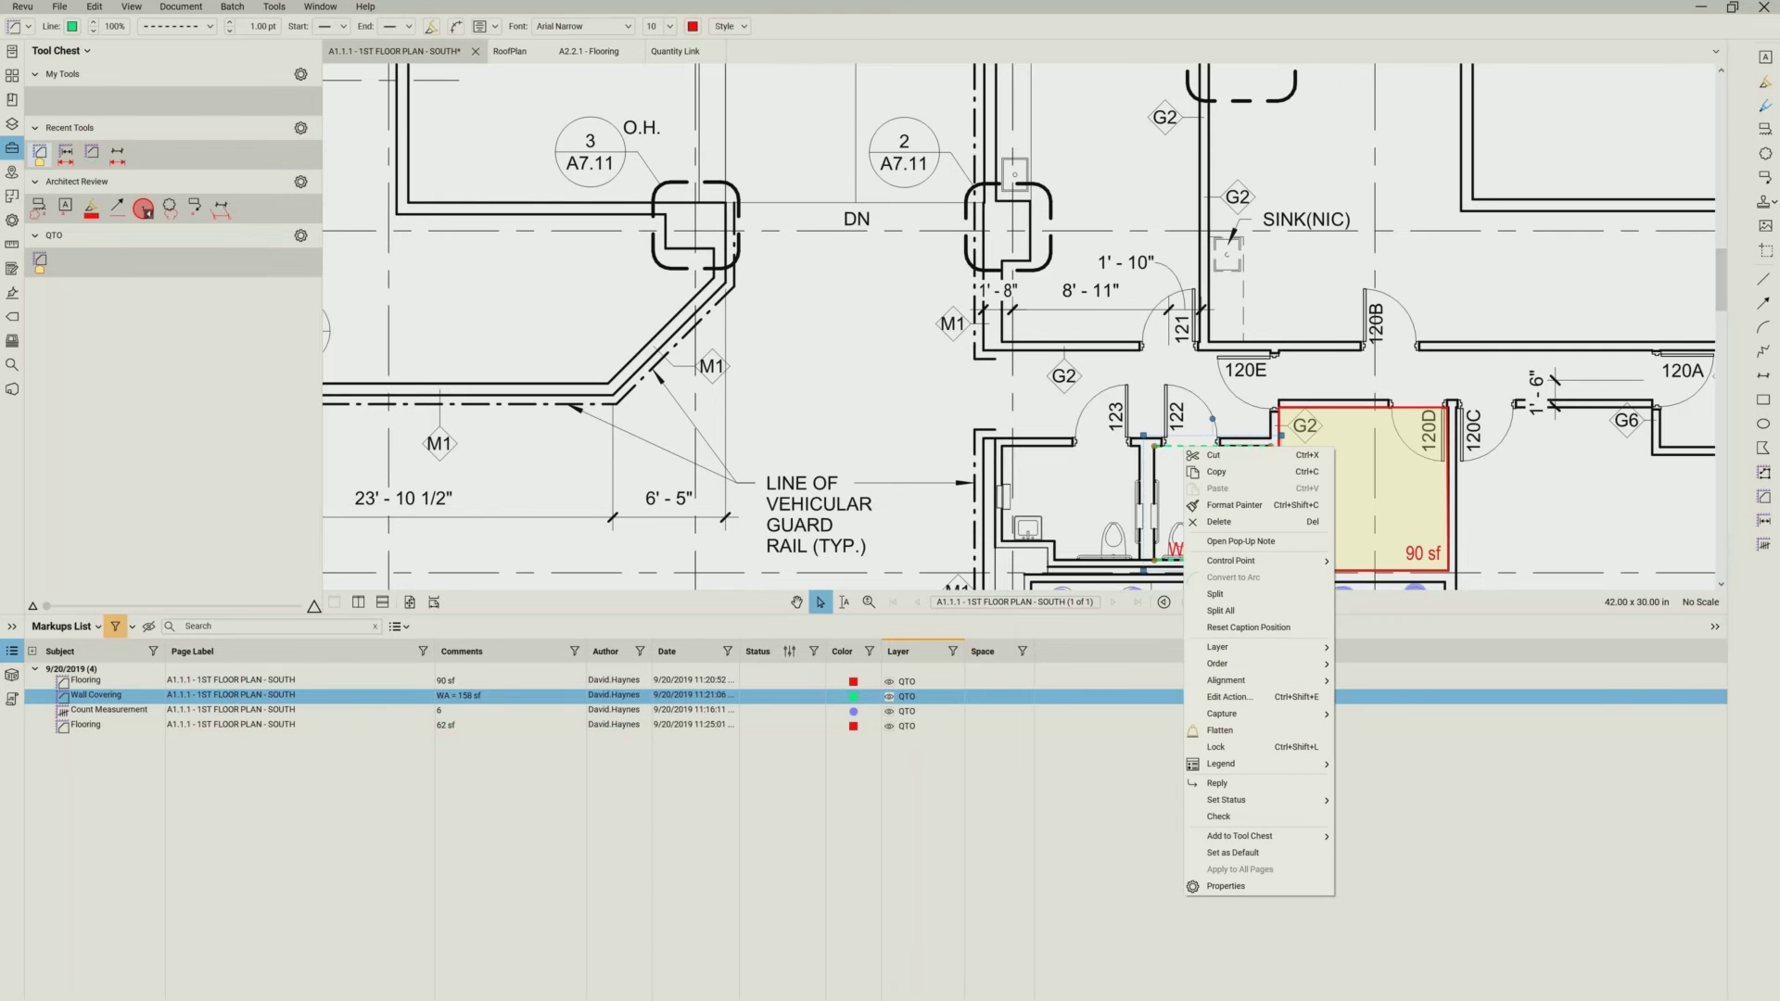
{"action": "mouse_move", "coordinate": [1277, 839]}
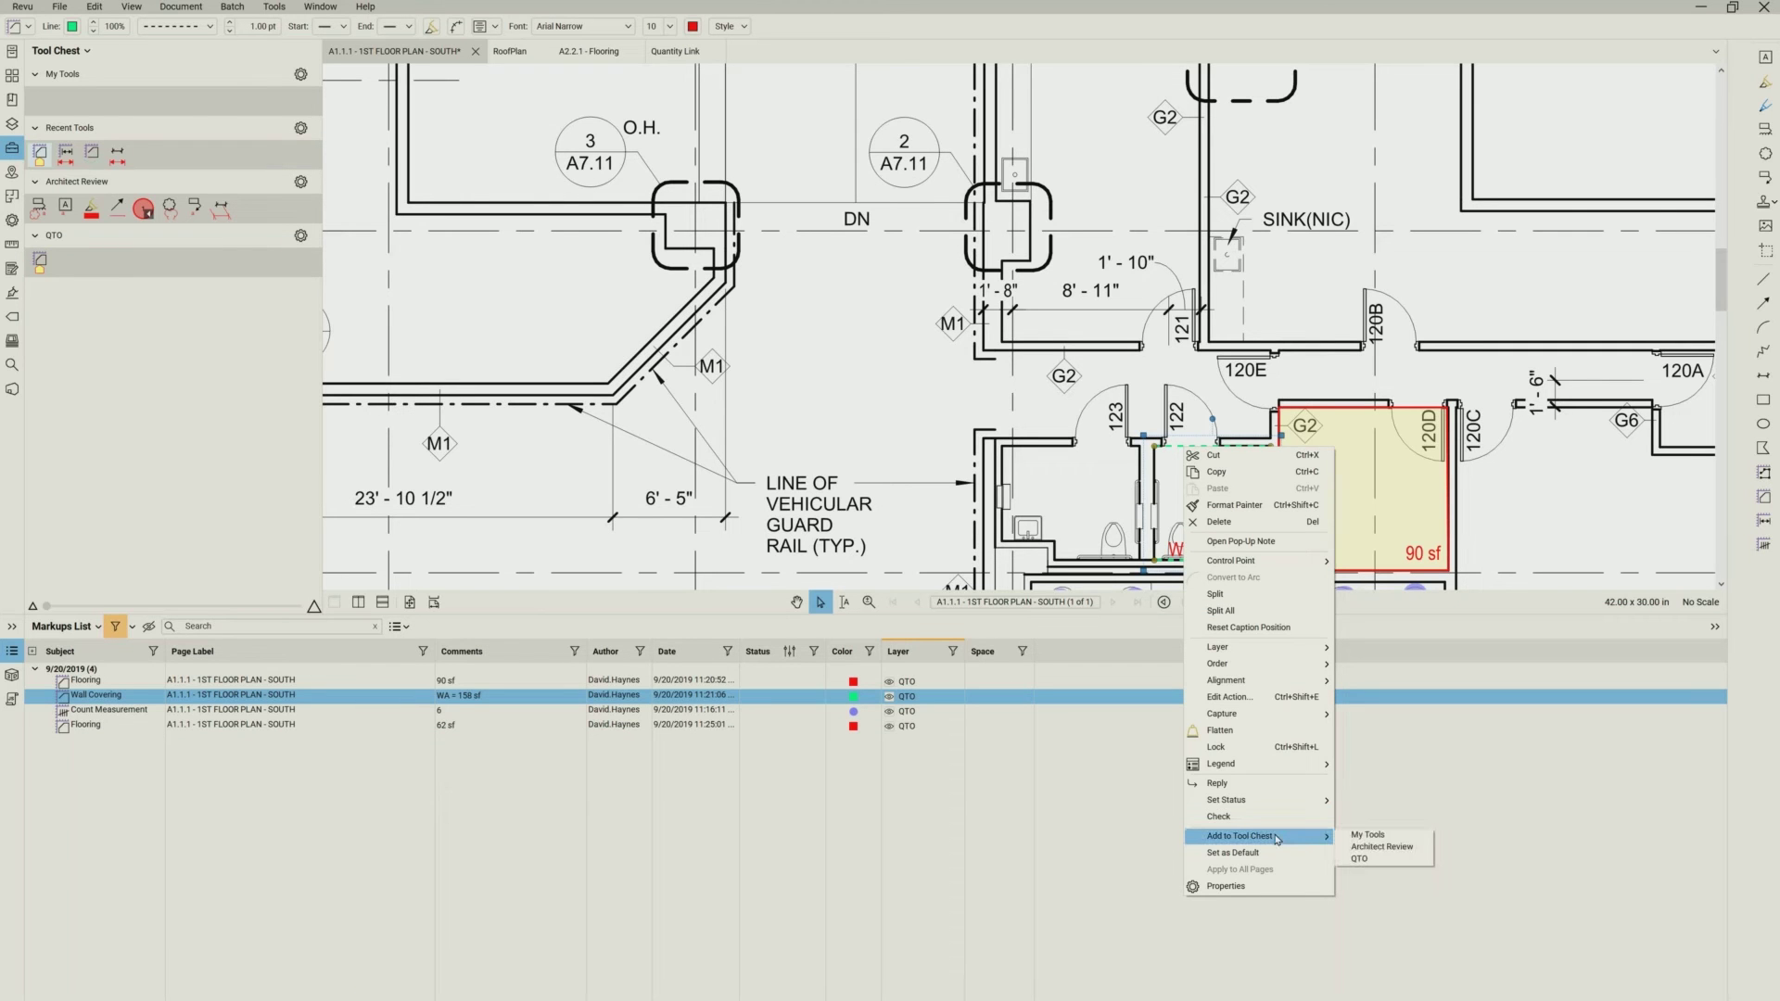
{"action": "left_click", "coordinate": [1361, 859]}
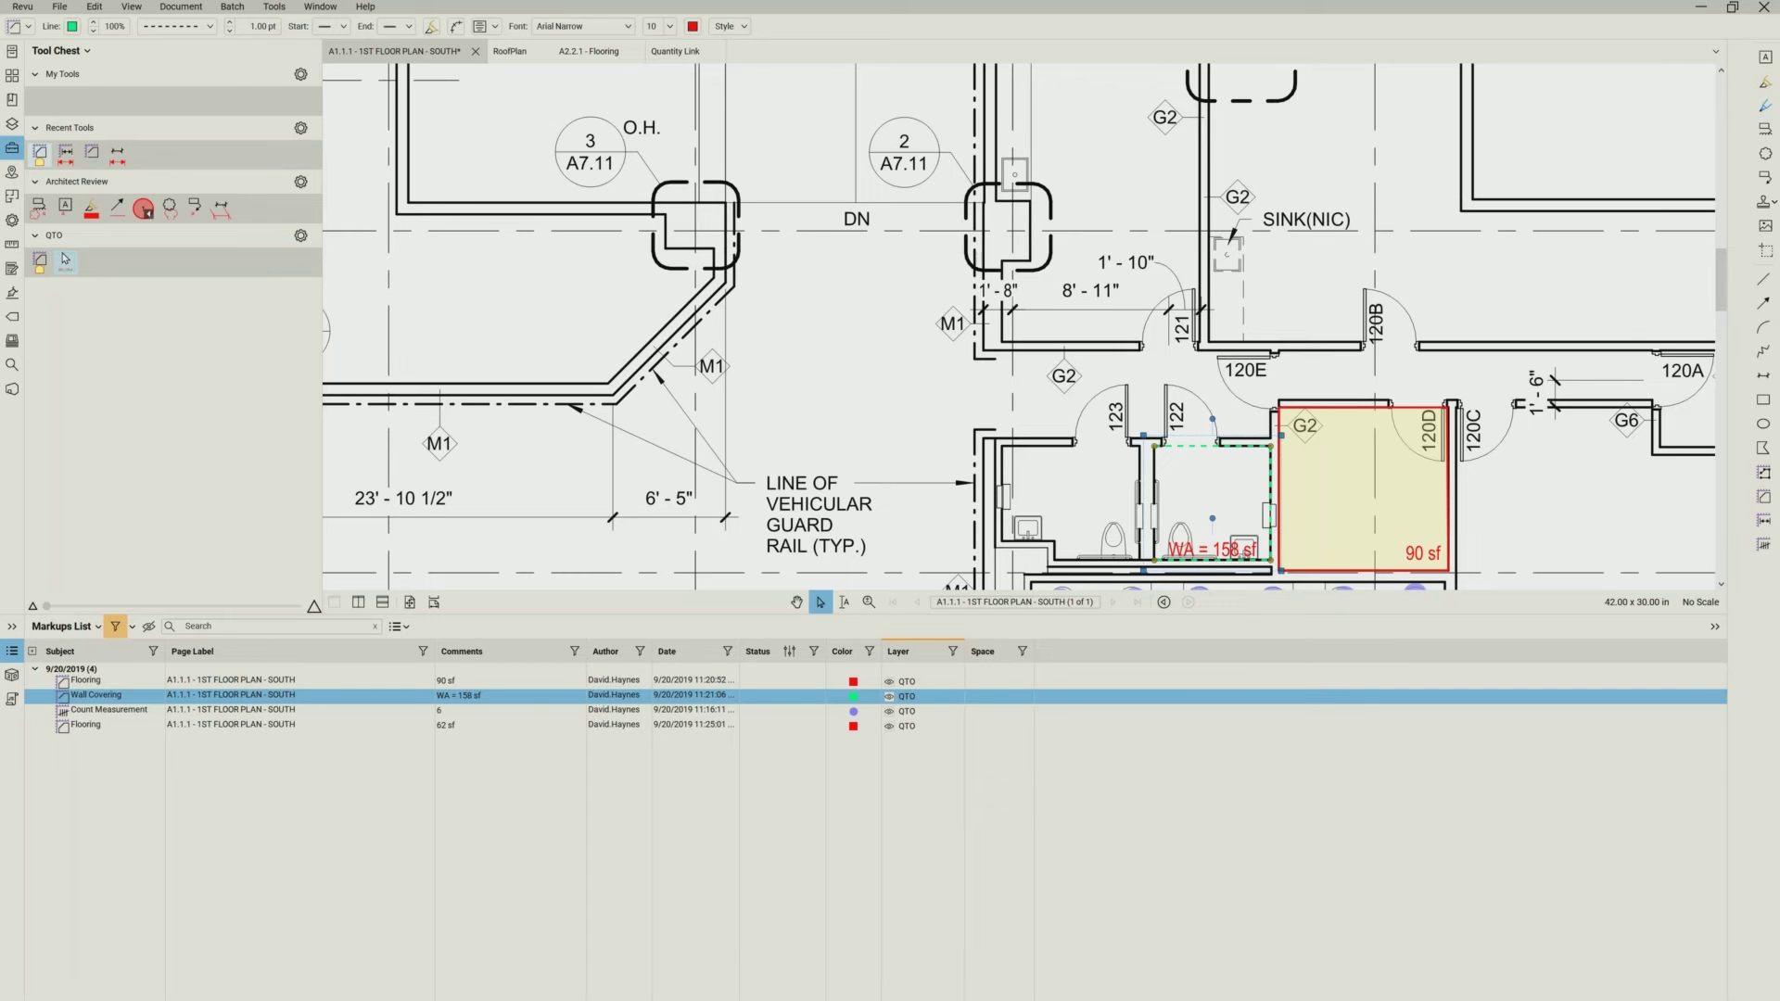
- Show the status bar and hide the markups list to enlarge the floor plan view
{"action": "left_click", "coordinate": [326, 9]}
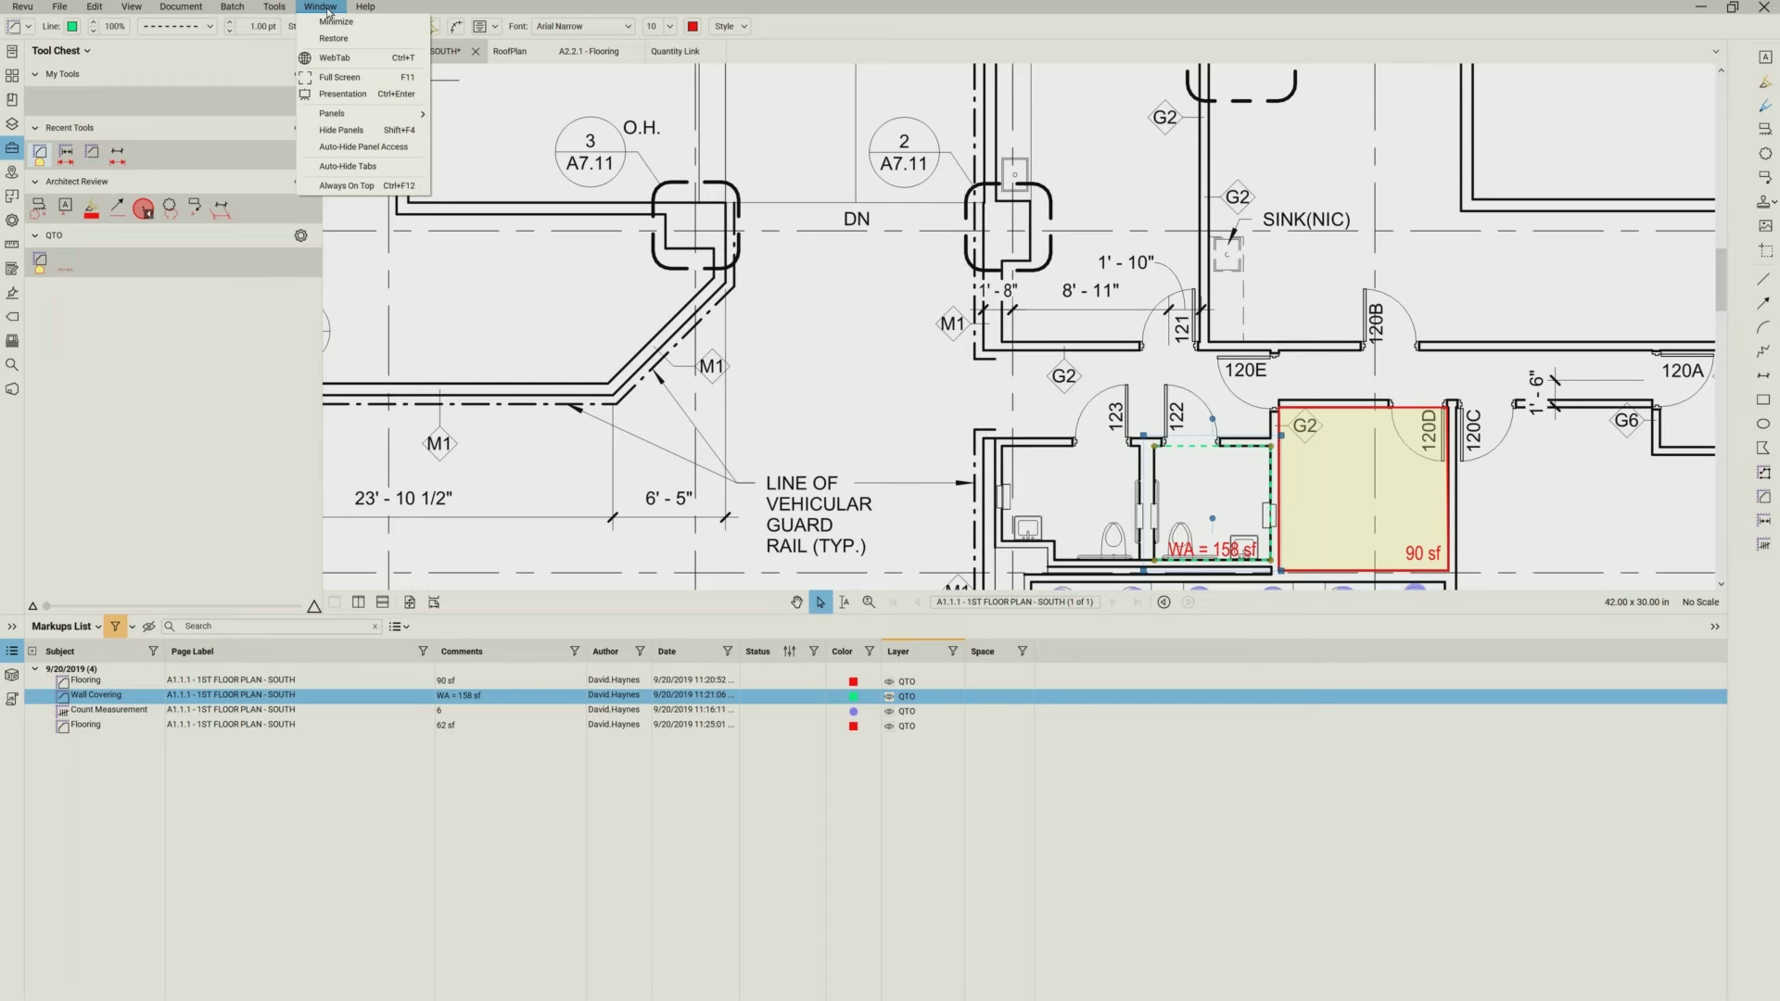
{"action": "left_click", "coordinate": [289, 8]}
{"action": "left_click", "coordinate": [289, 8]}
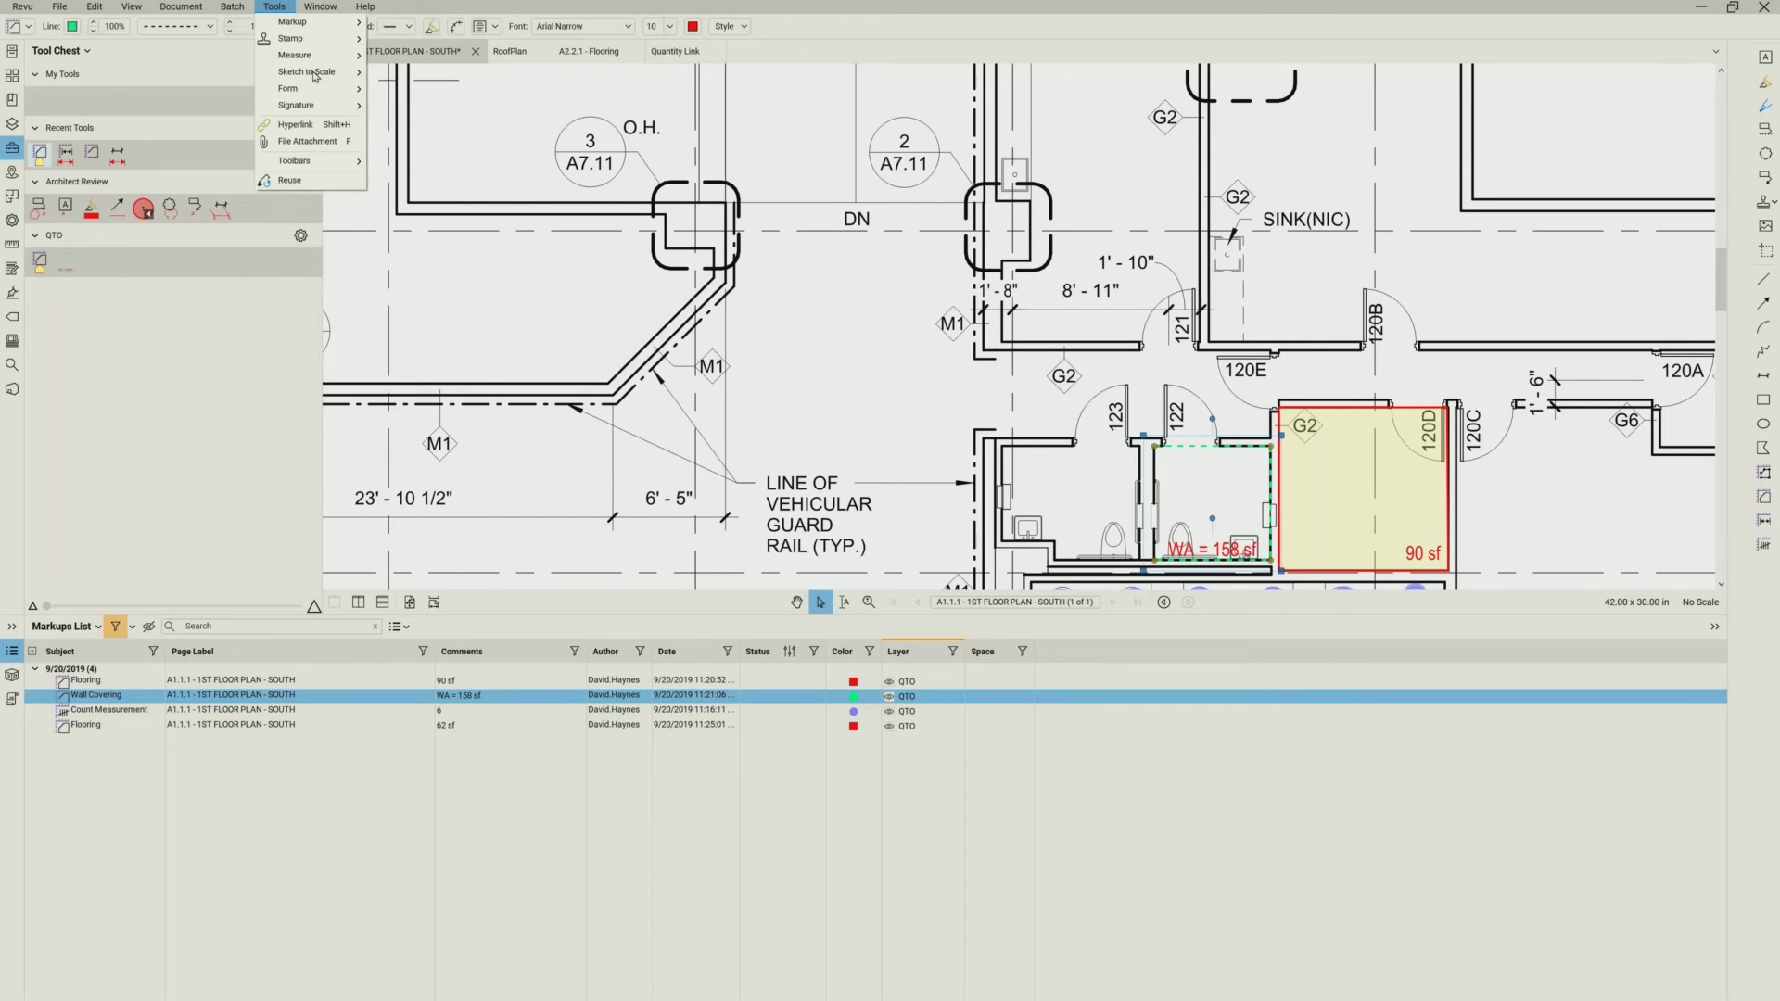
{"action": "mouse_move", "coordinate": [318, 171]}
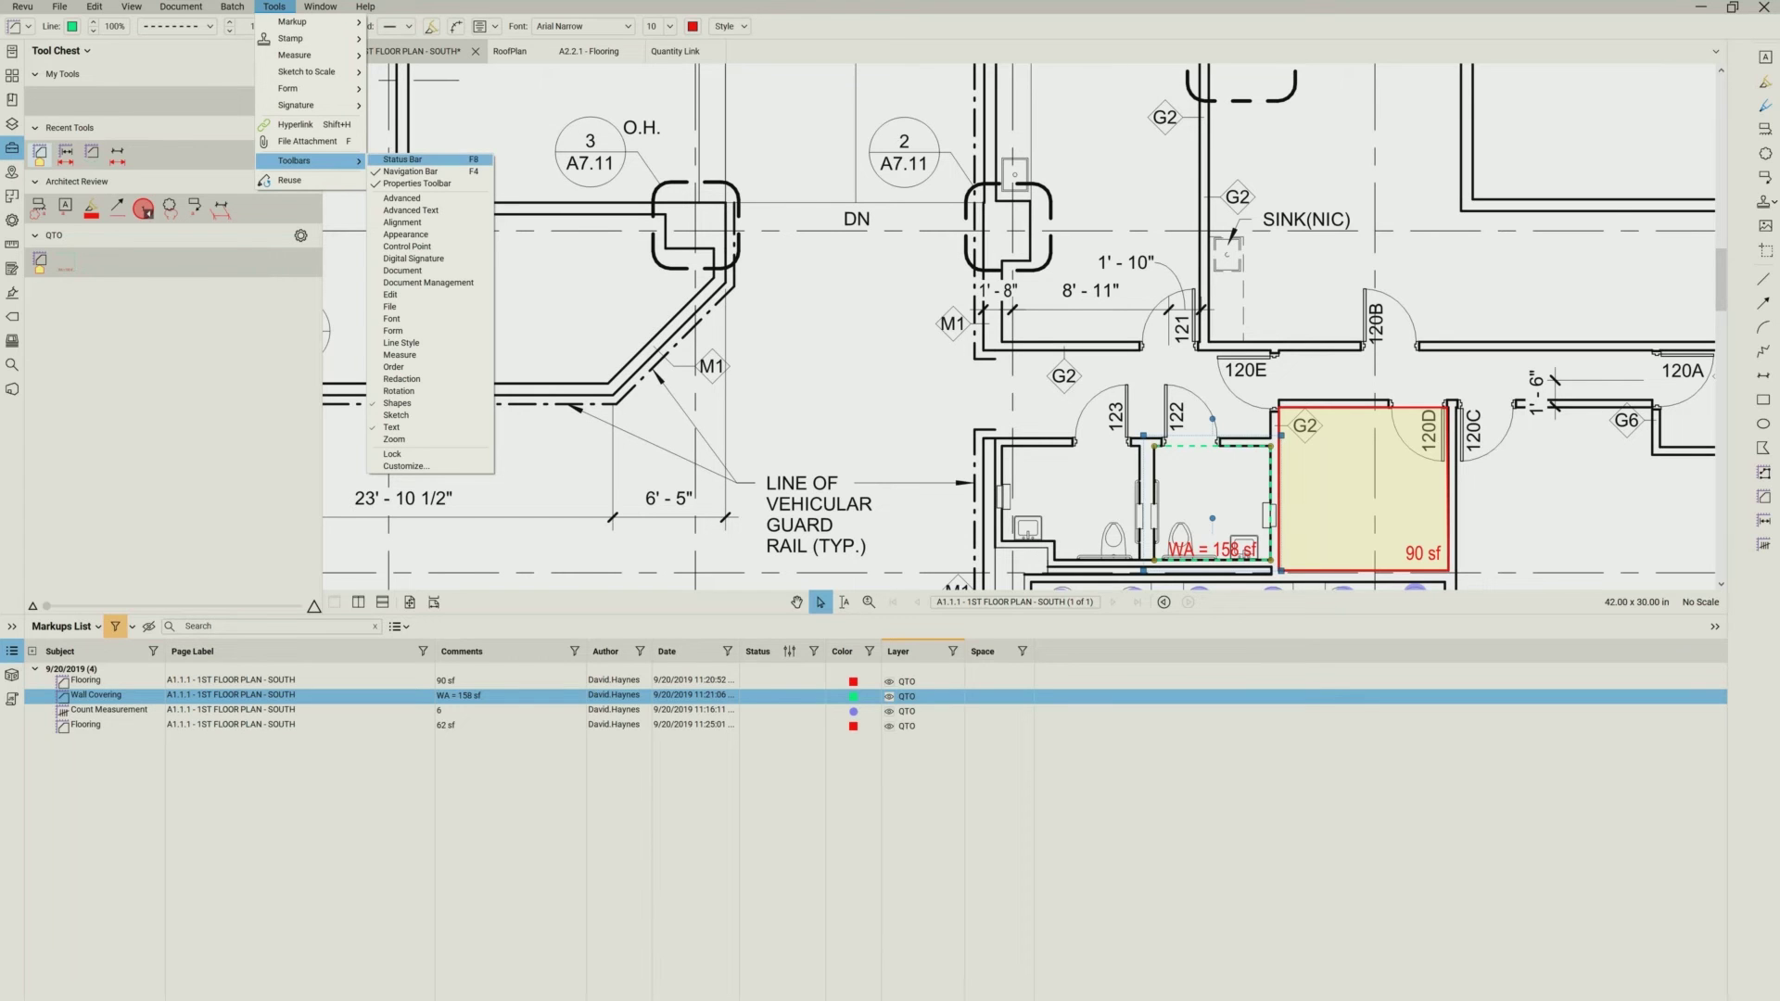
{"action": "left_click", "coordinate": [402, 160]}
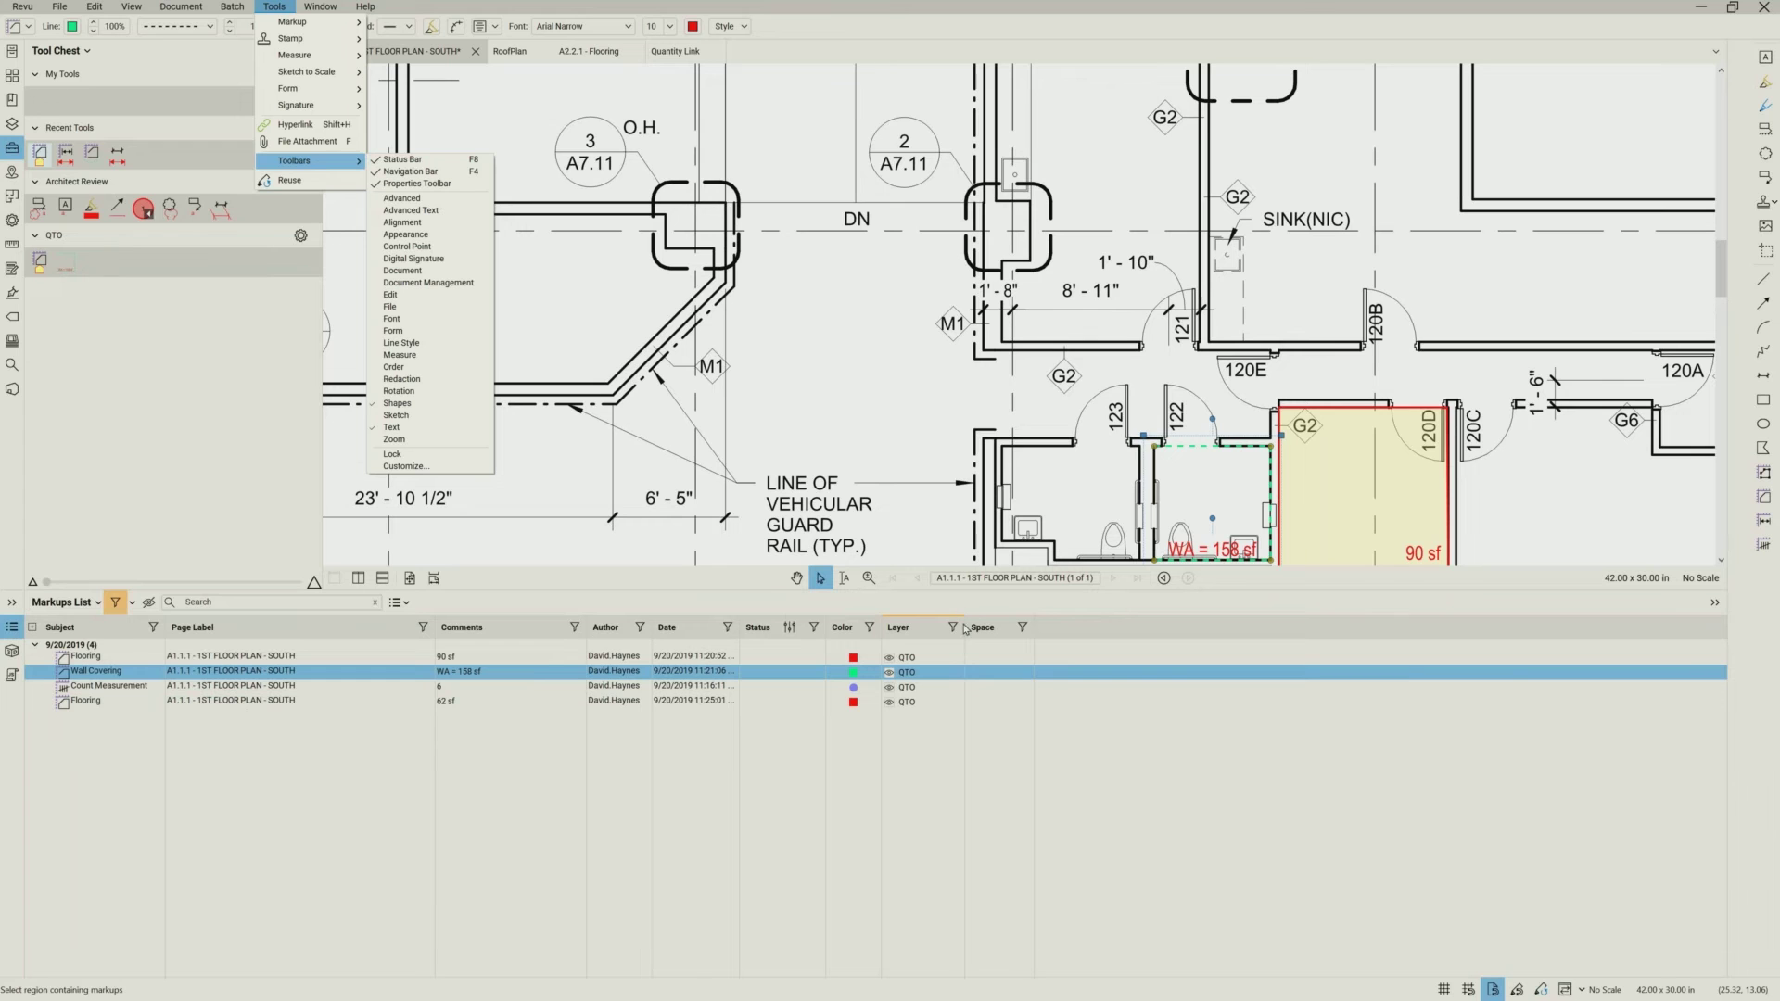
{"action": "left_click", "coordinate": [15, 630]}
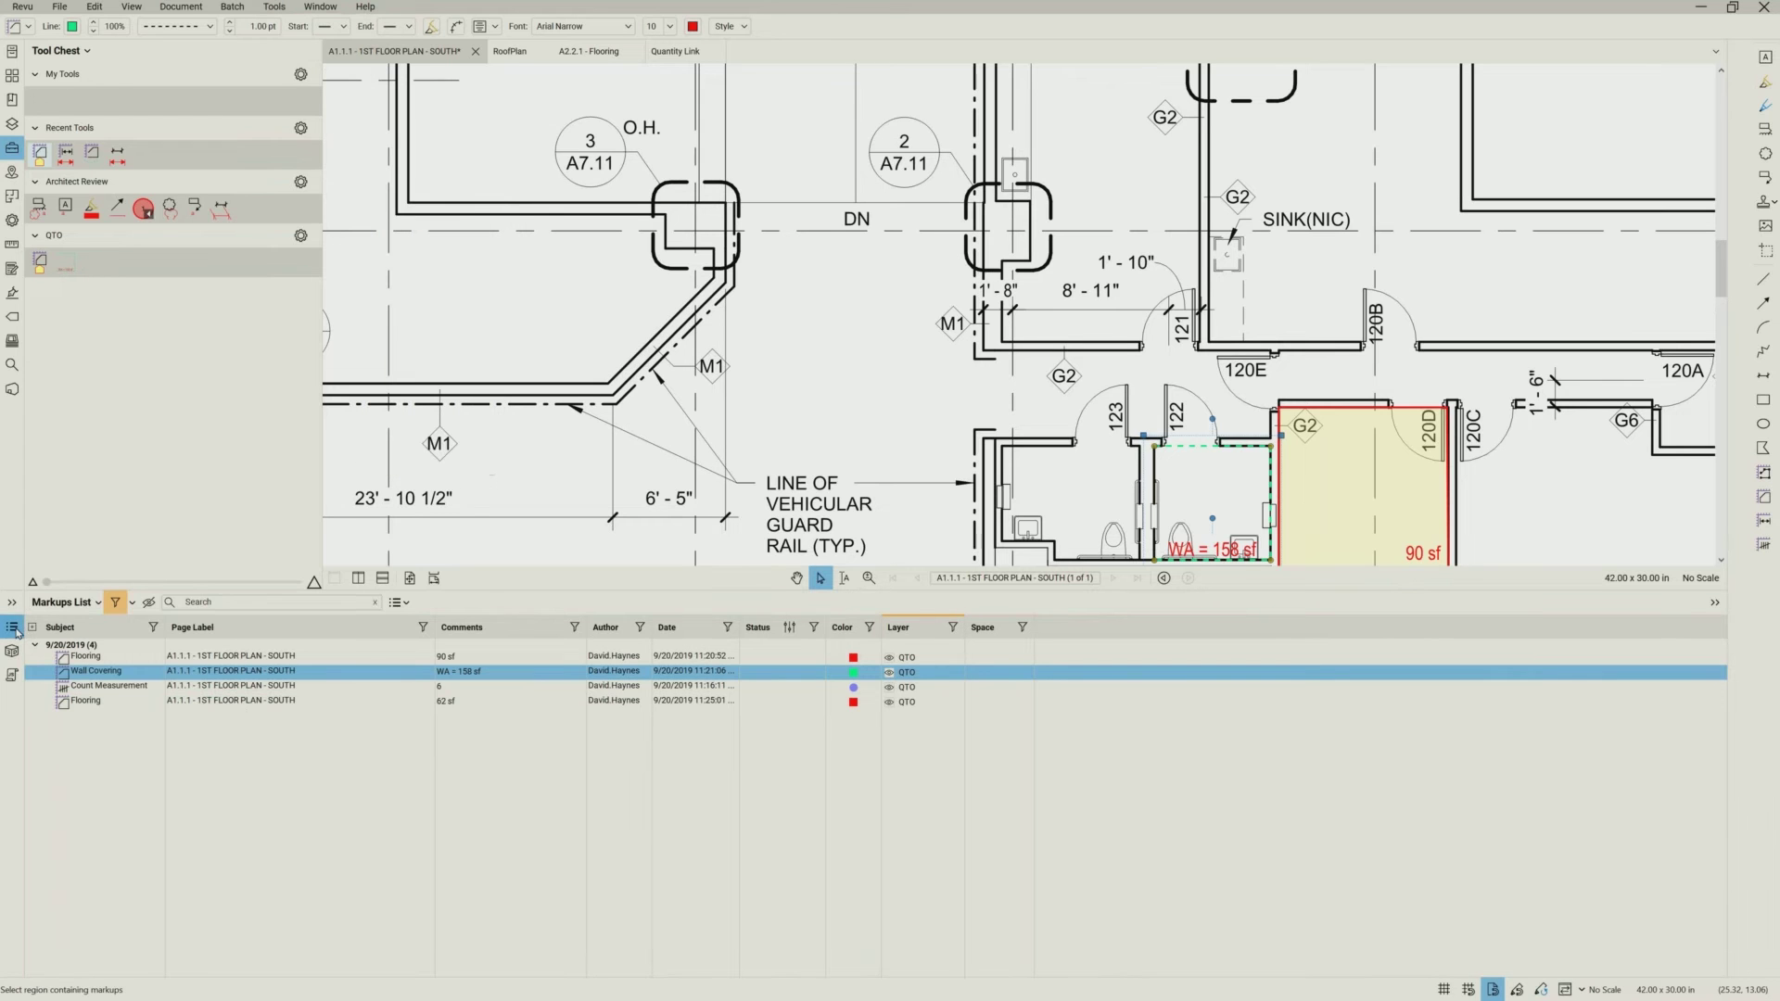
{"action": "left_click", "coordinate": [15, 630]}
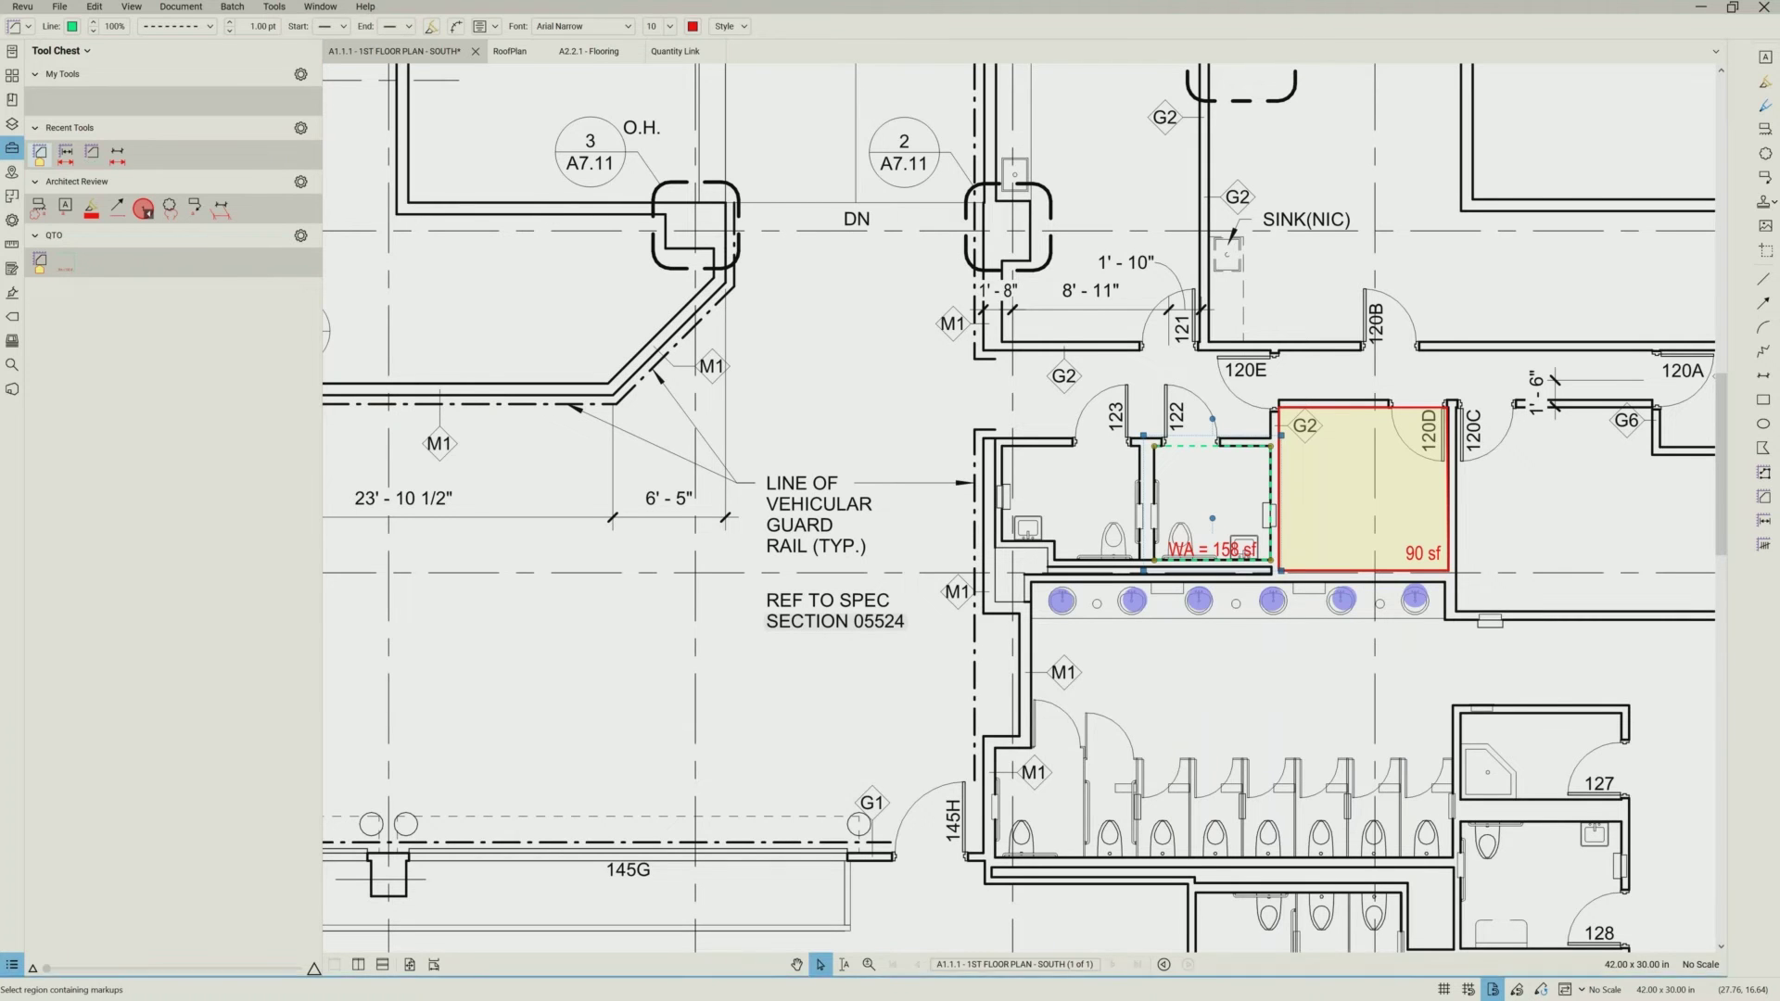
{"action": "left_click", "coordinate": [1492, 990]}
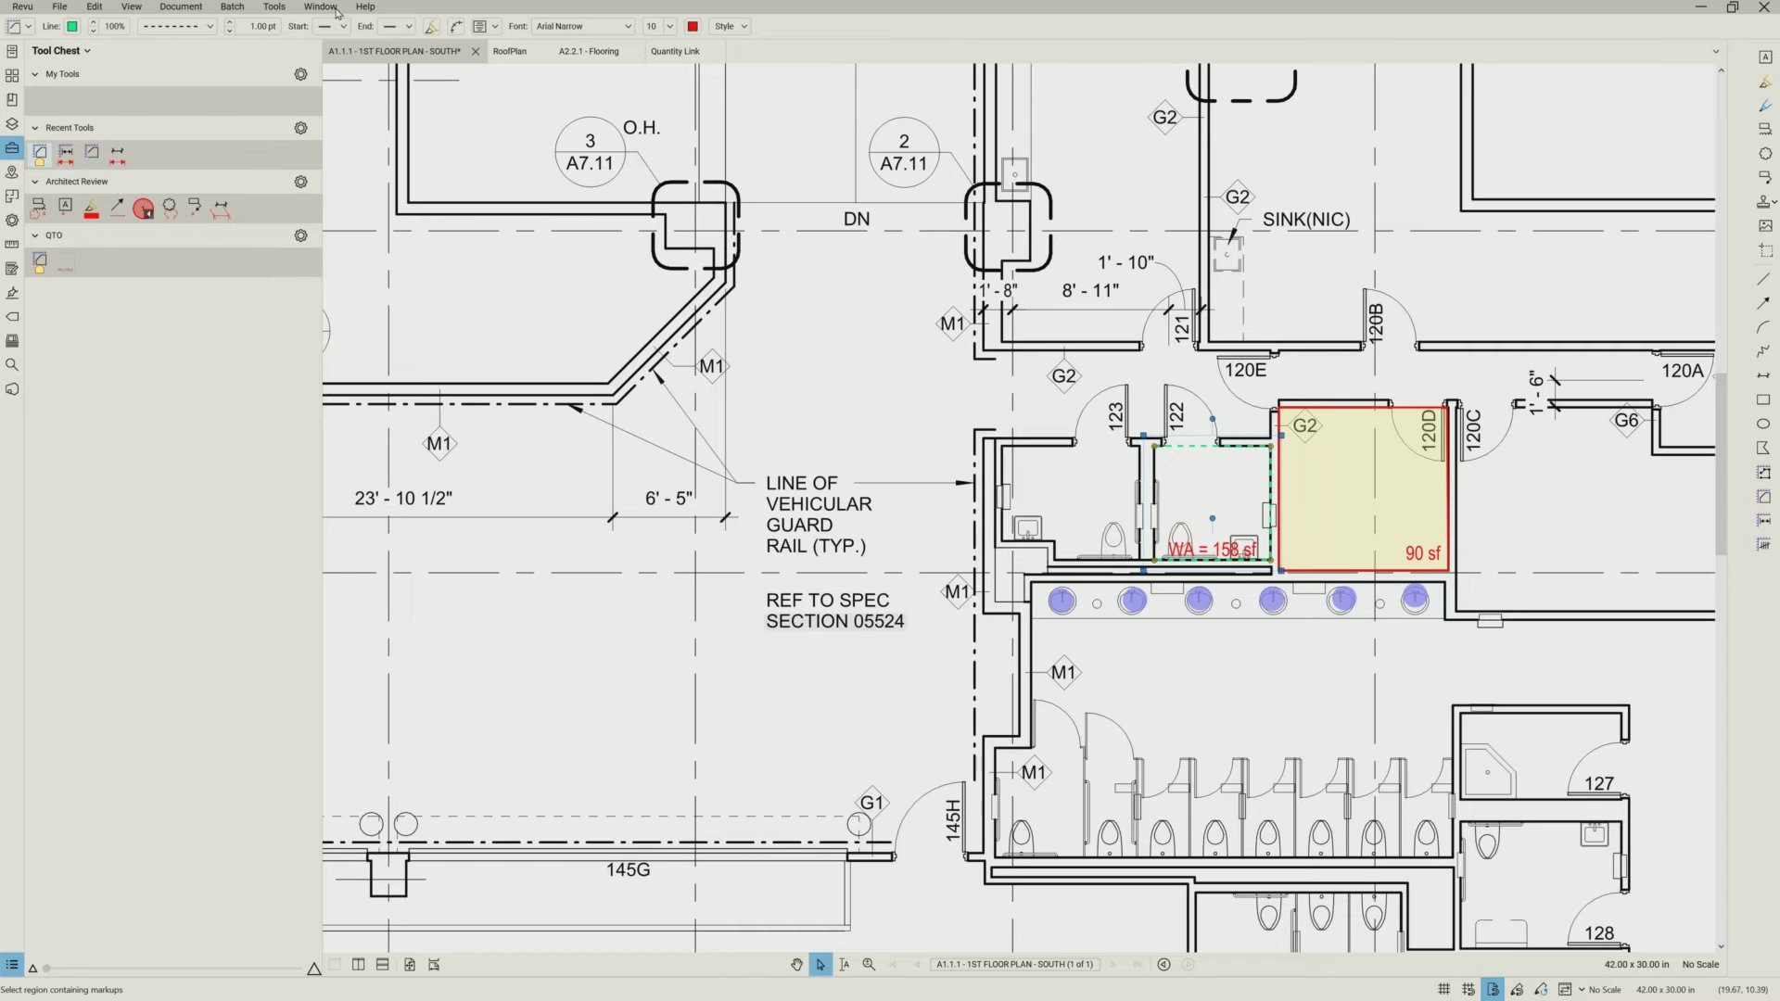
{"action": "left_click", "coordinate": [275, 7]}
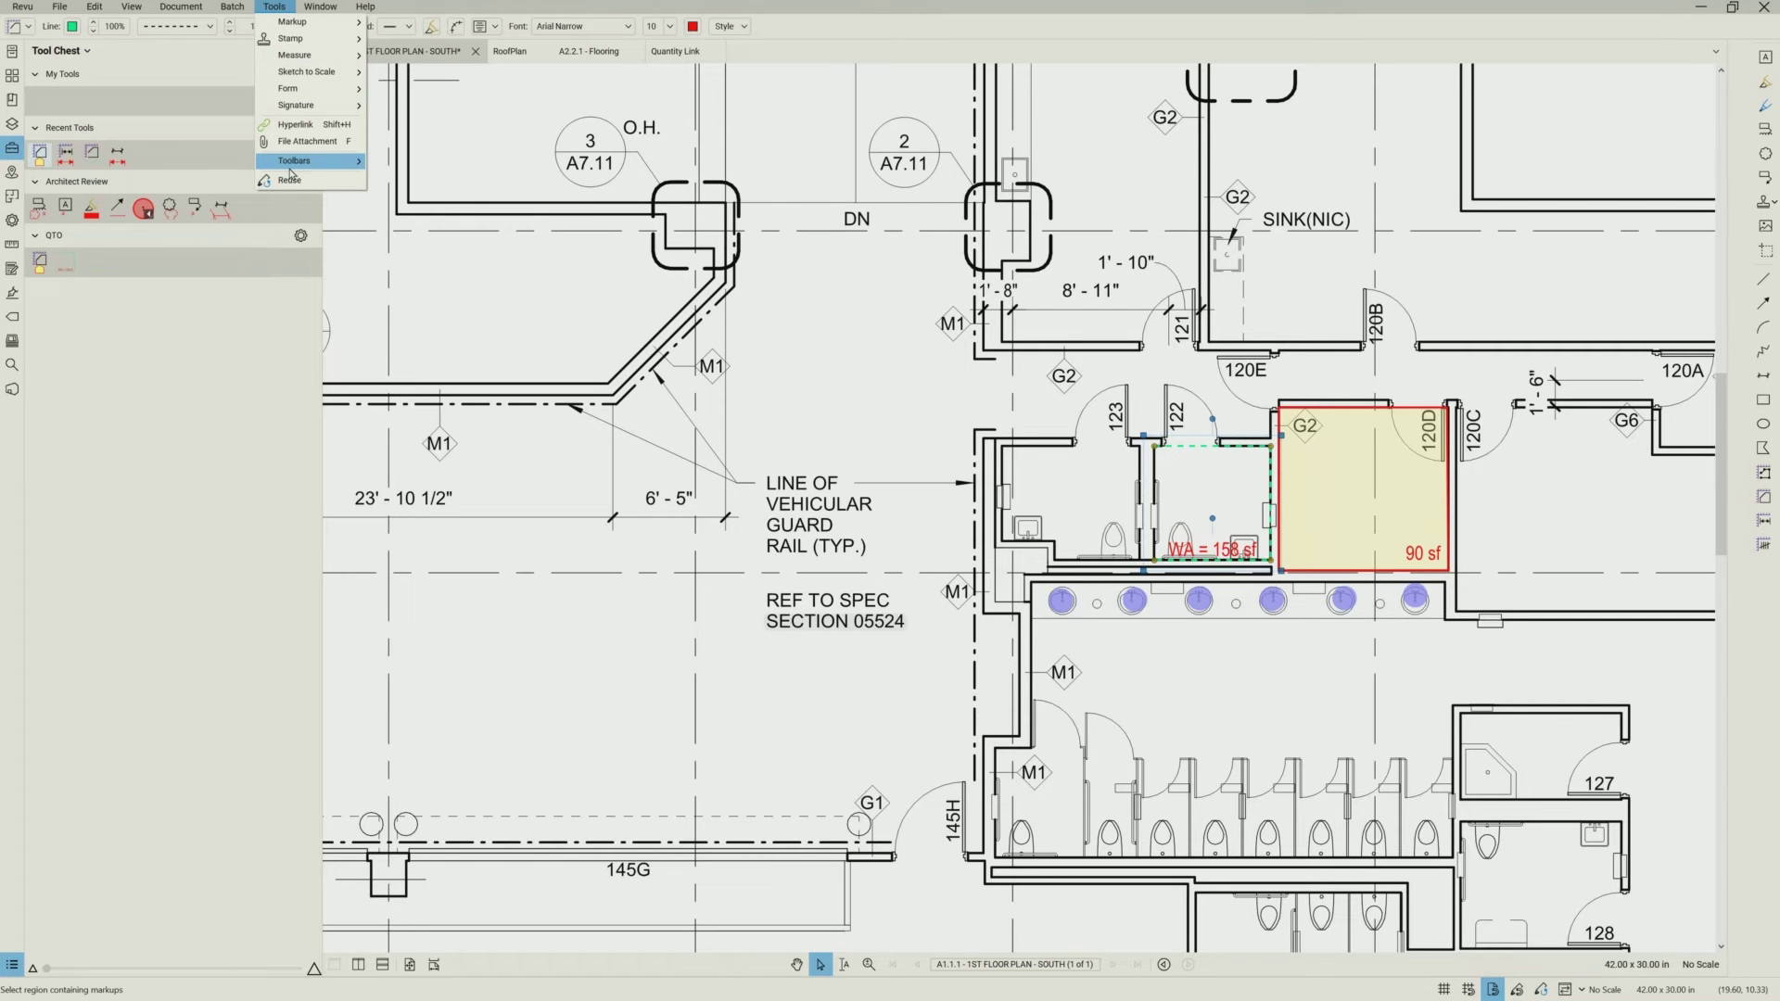
{"action": "mouse_move", "coordinate": [291, 162]}
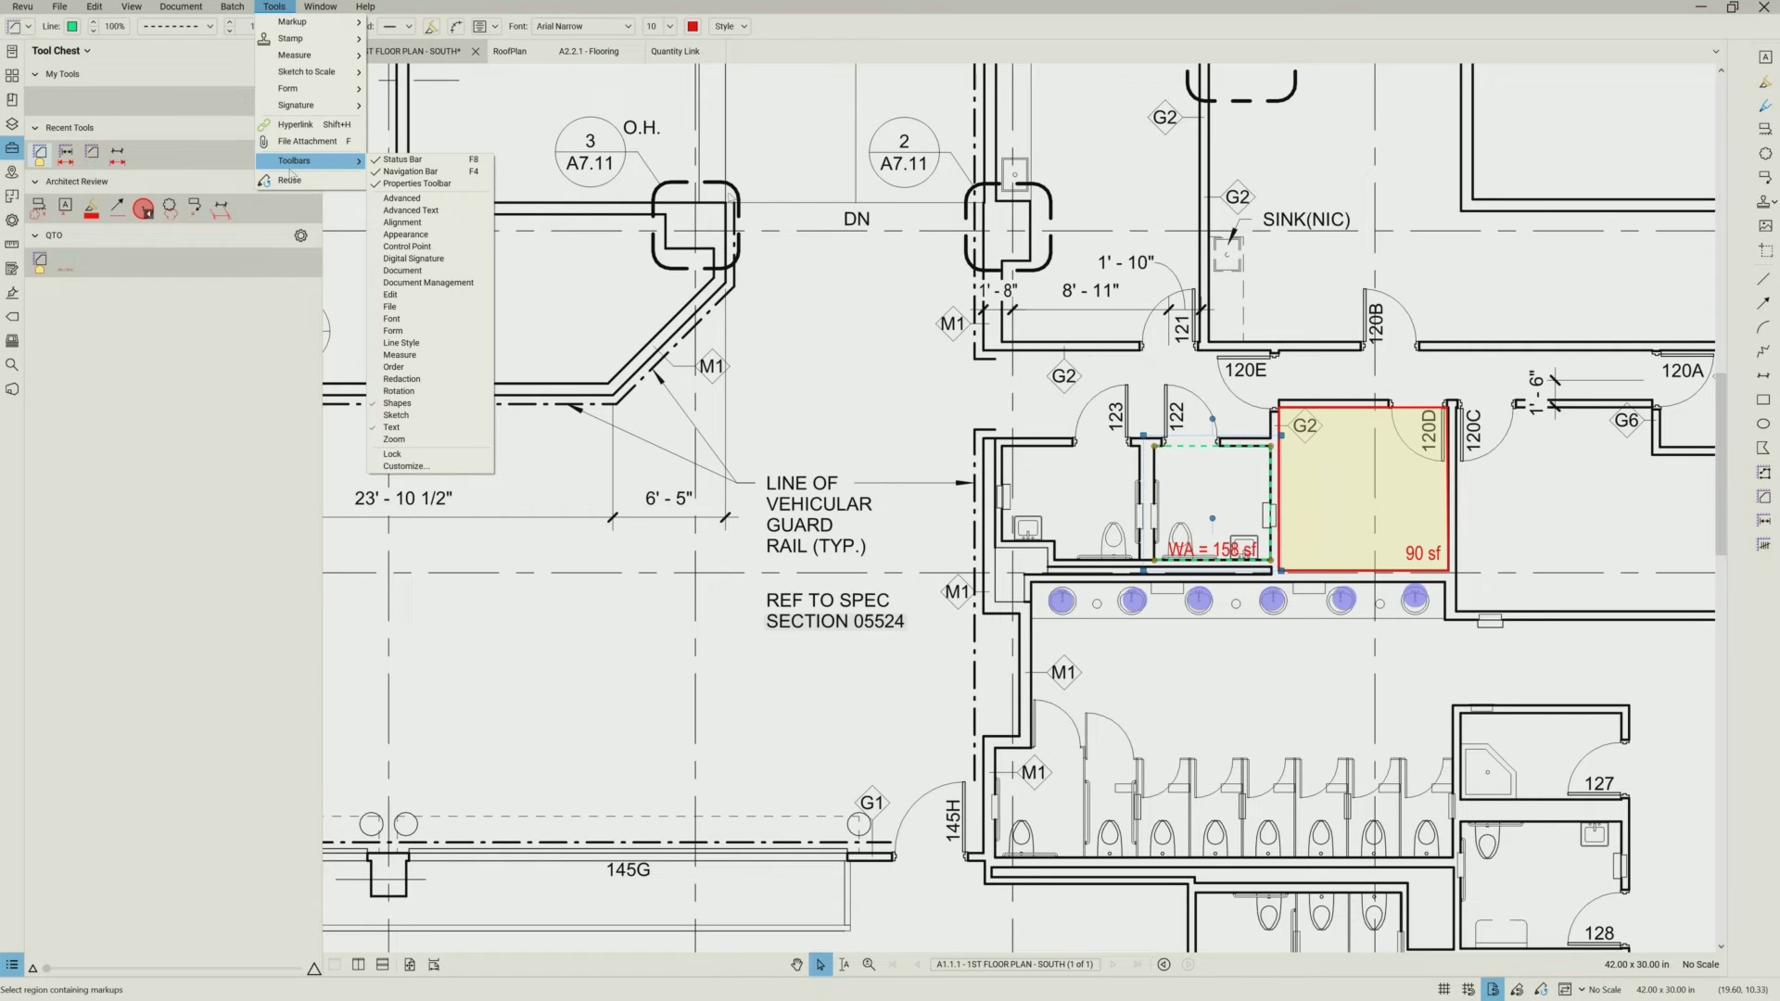
{"action": "left_click", "coordinate": [1199, 452]}
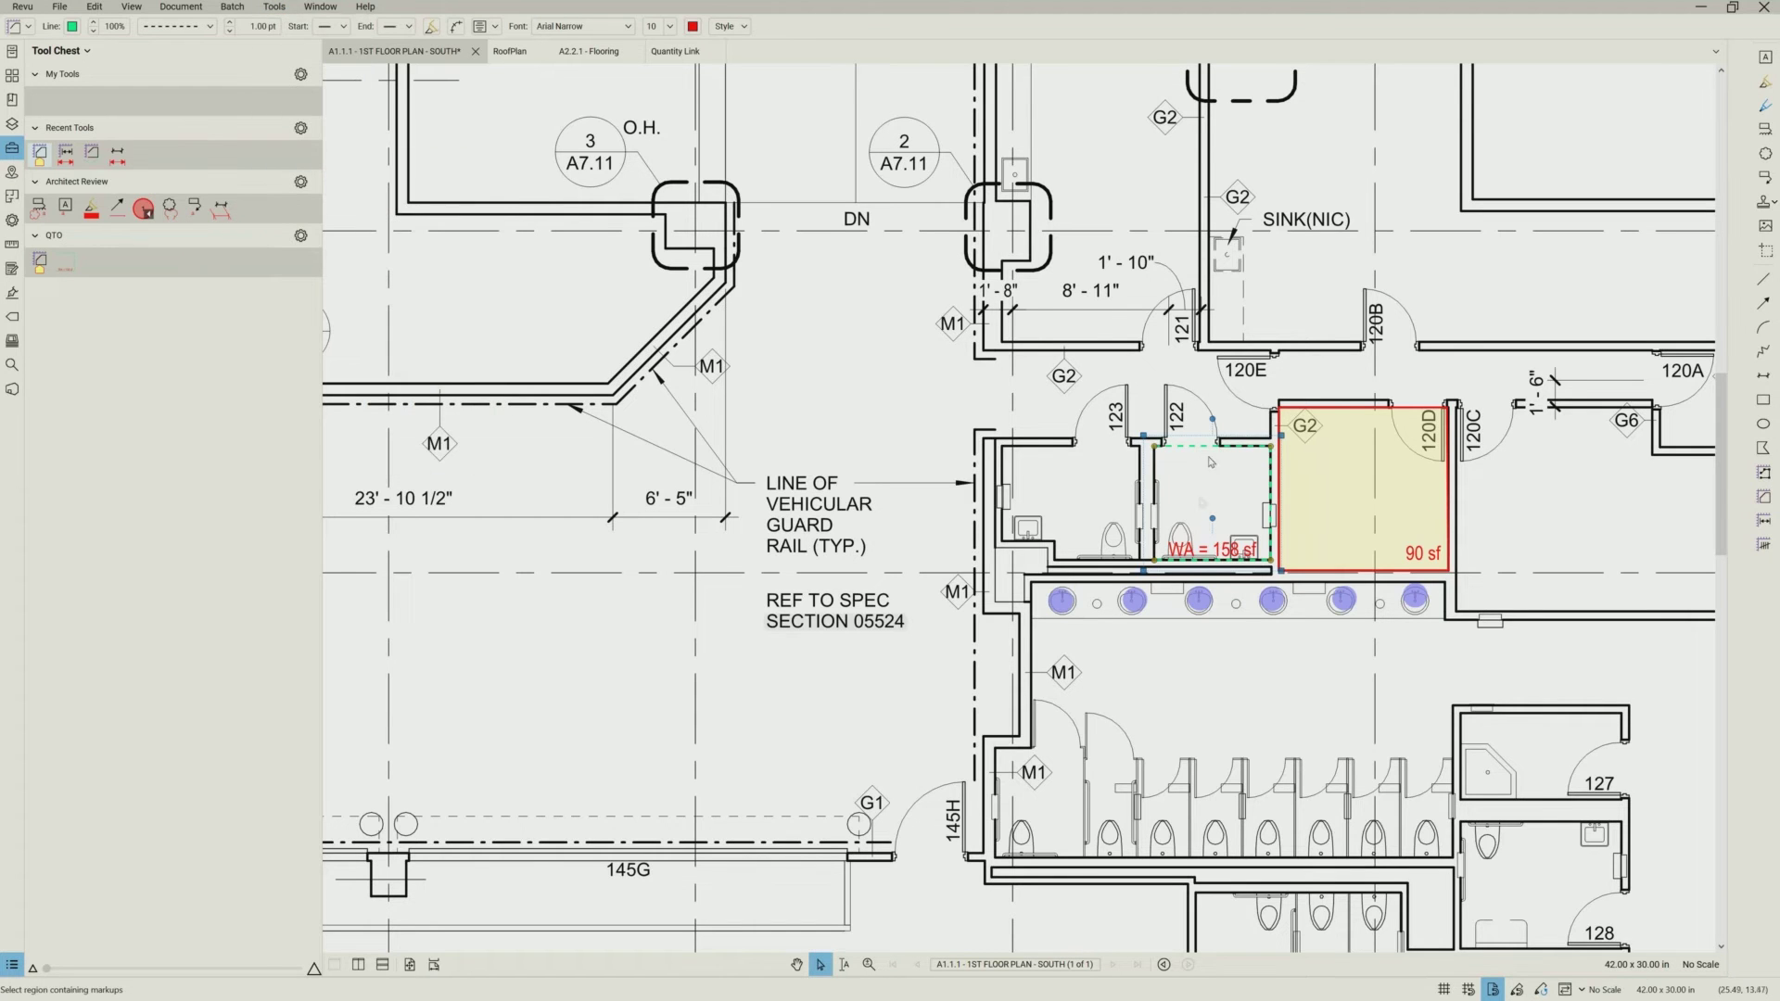
- Set the depth of the dashed green wall covering measurement in the room at door 122 to 10'-0"
{"action": "key", "text": "Escape"}
{"action": "left_click", "coordinate": [1213, 461]}
{"action": "left_click", "coordinate": [13, 221]}
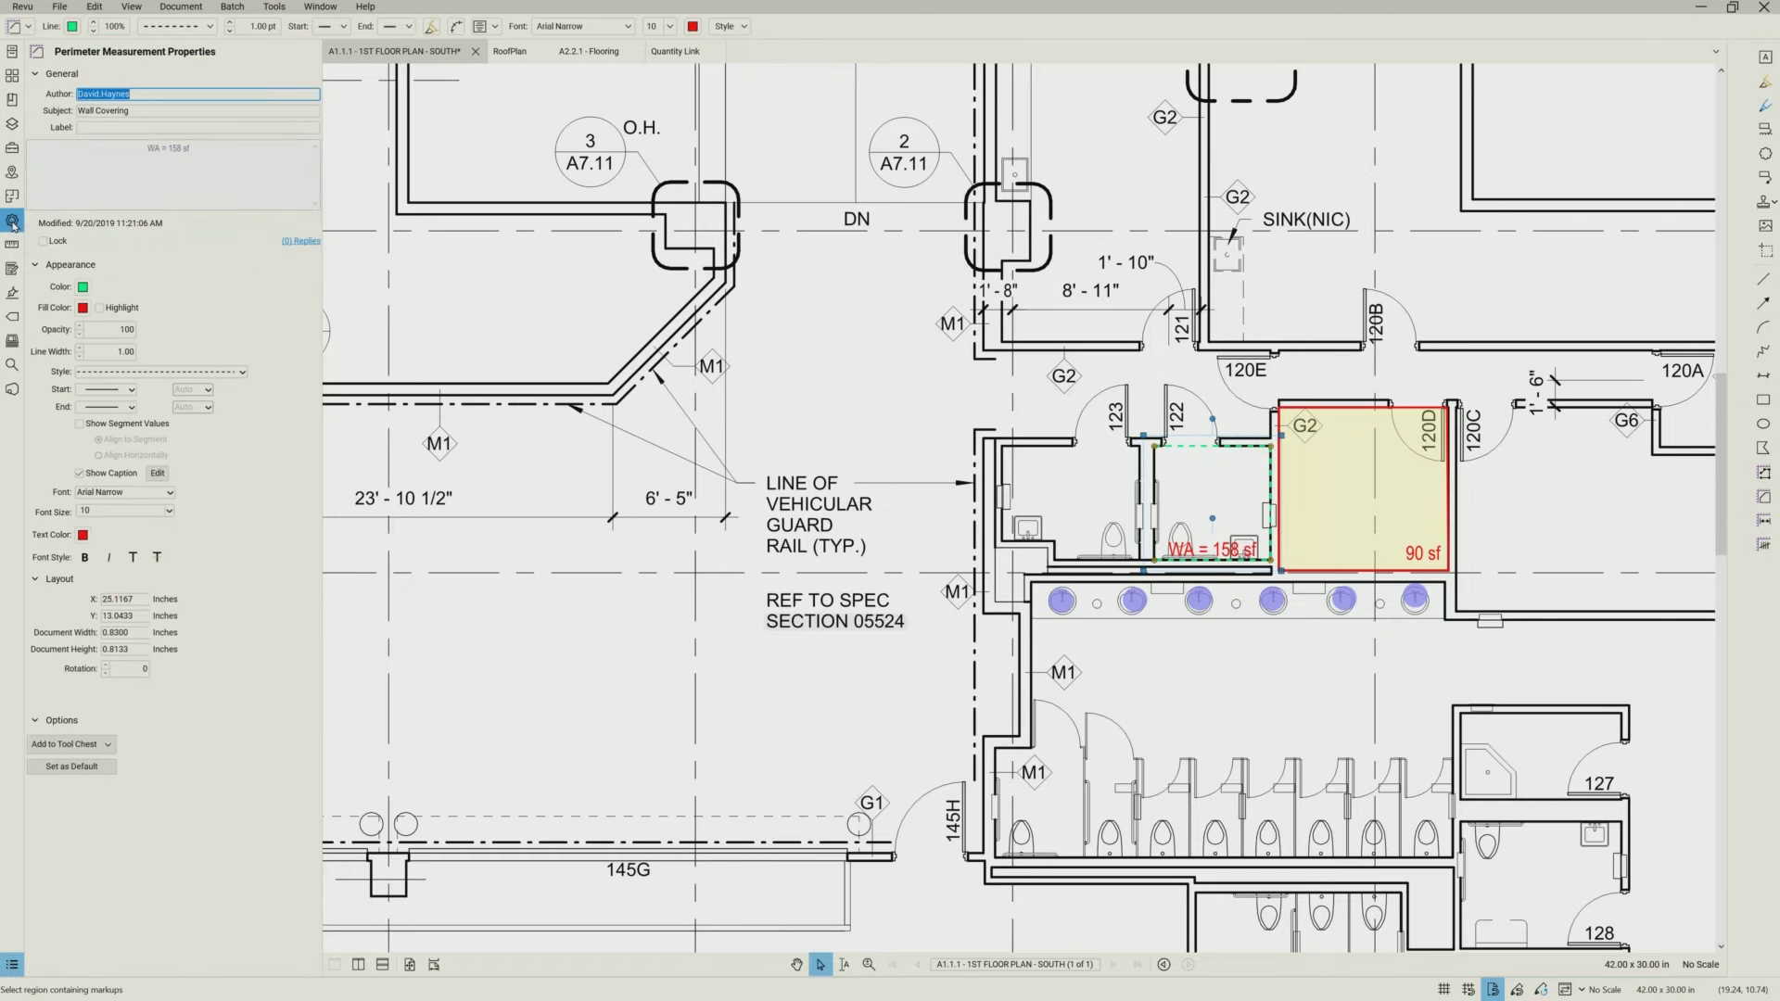
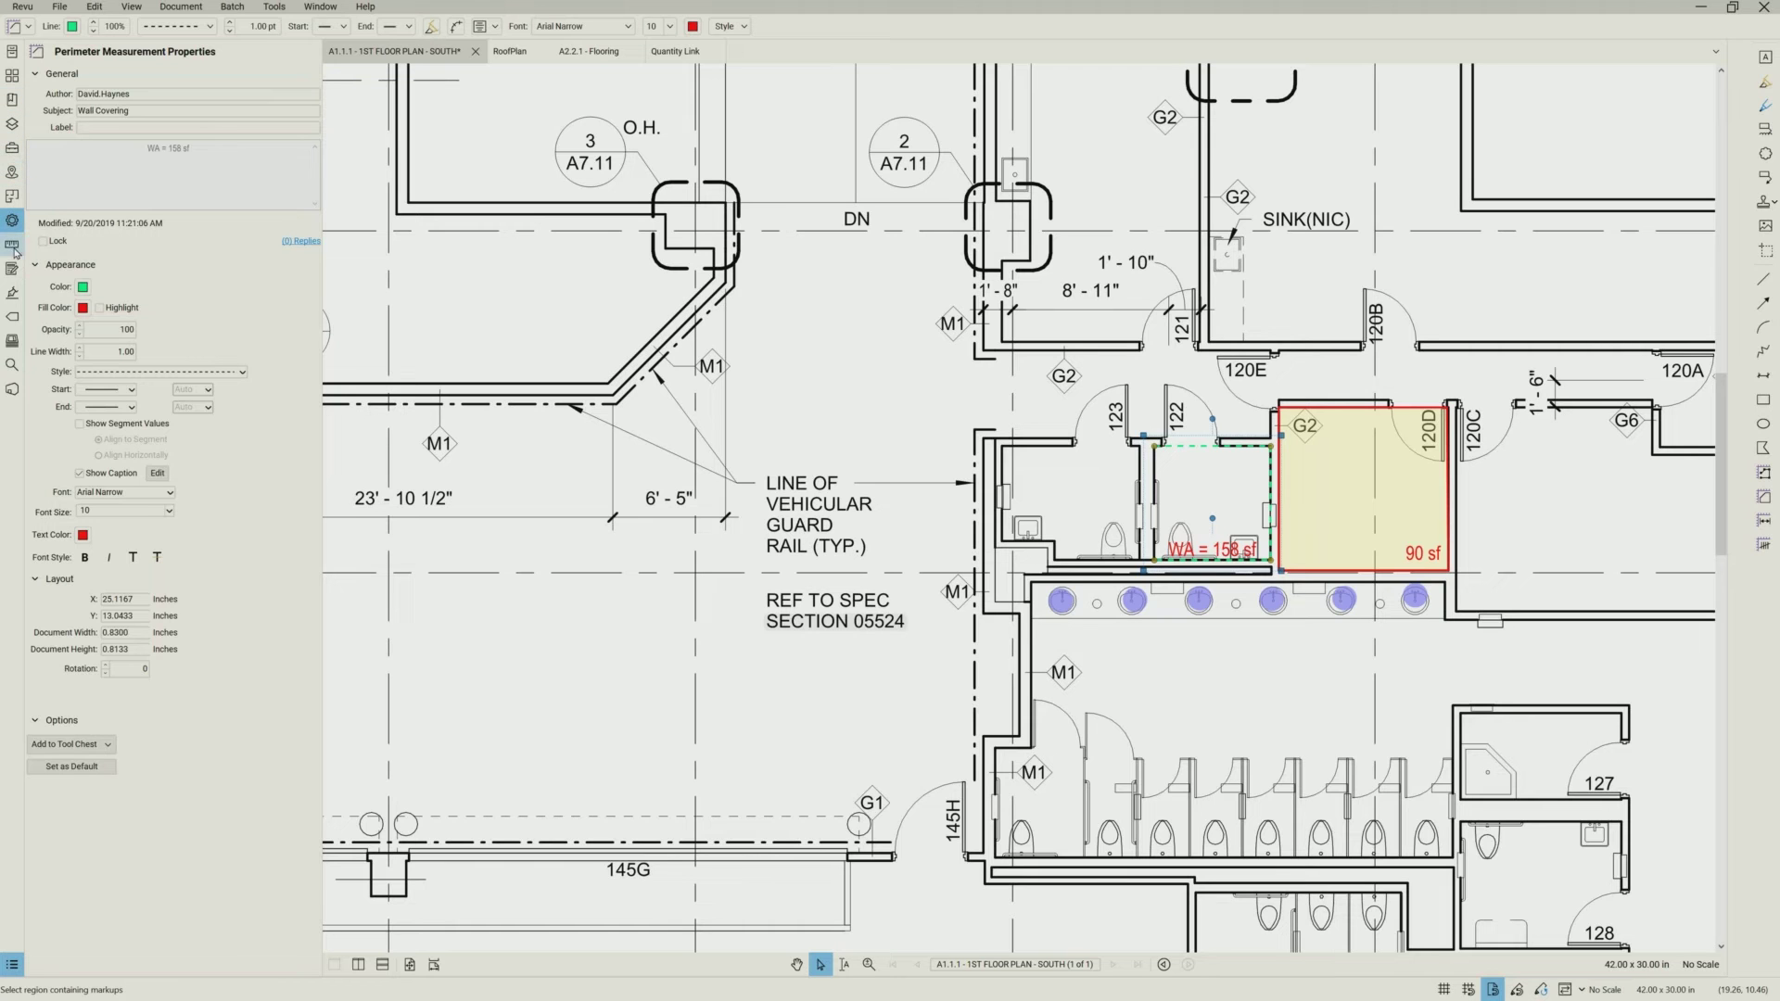
{"action": "left_click", "coordinate": [13, 247]}
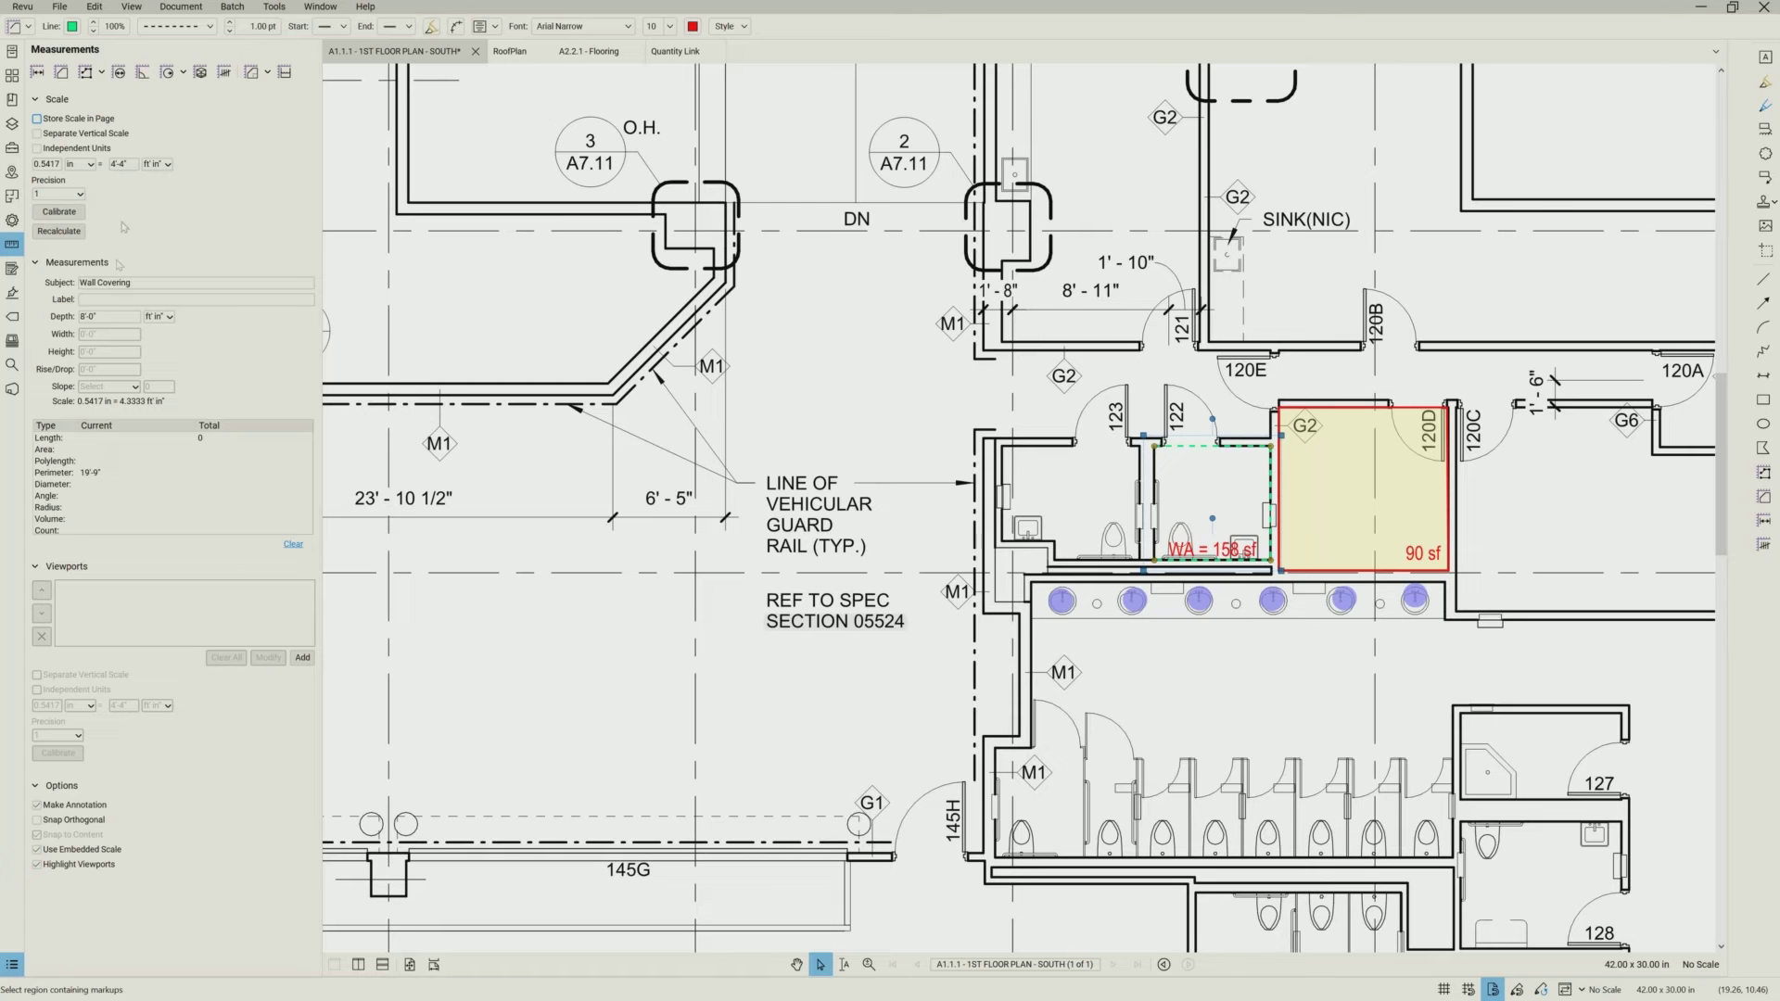
{"action": "left_click", "coordinate": [104, 316]}
{"action": "type", "text": "10"}
{"action": "key", "text": "Return"}
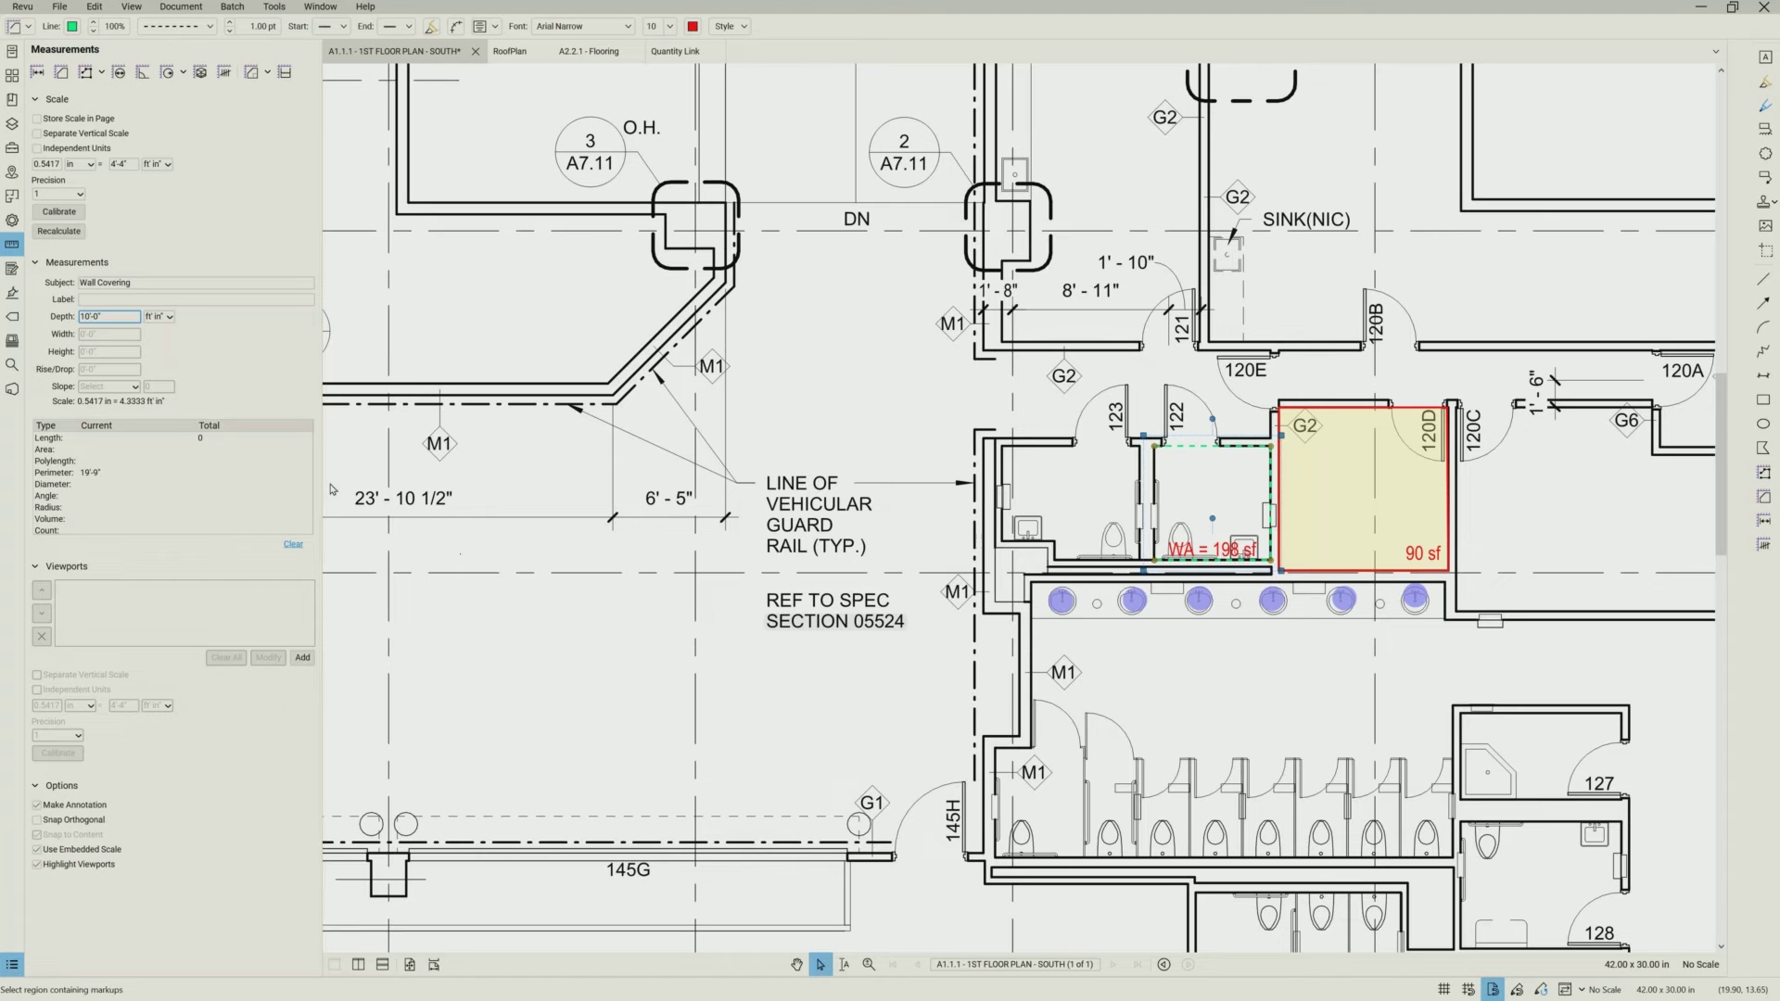
- Collapse the measurement settings and close the A1.1.1 first-floor plan without saving its changes
{"action": "double_click", "coordinate": [320, 372]}
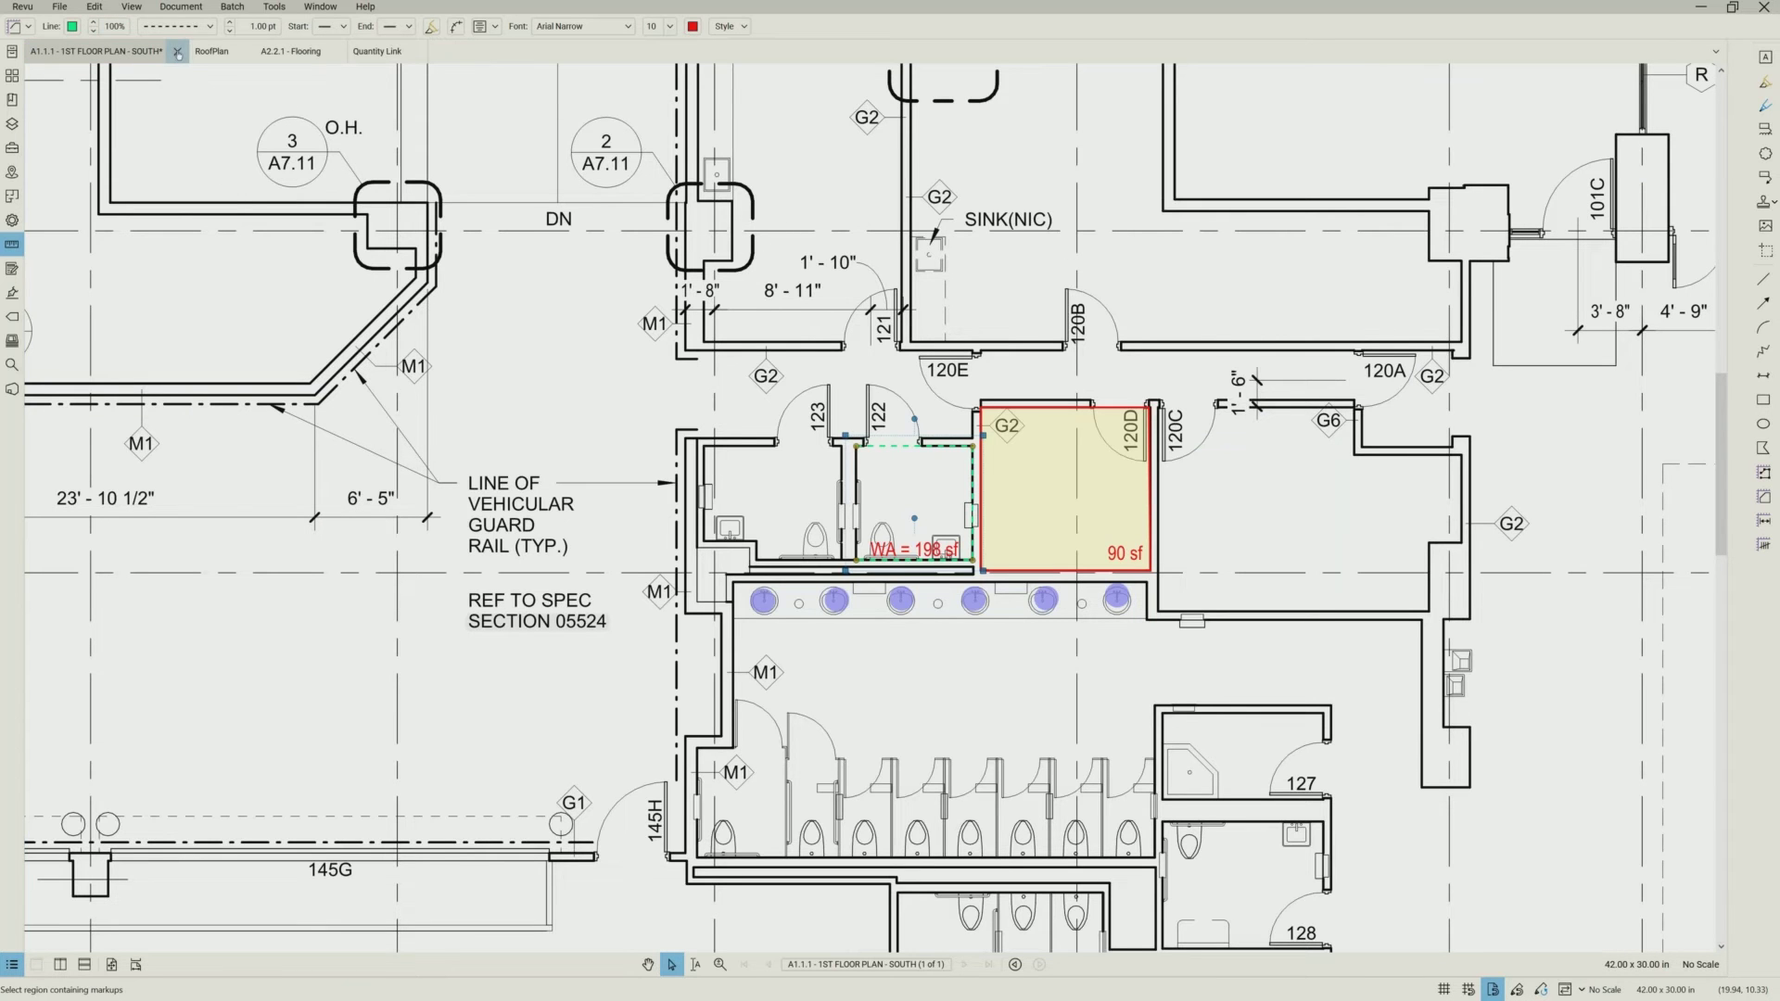
{"action": "key", "text": "ctrl+w"}
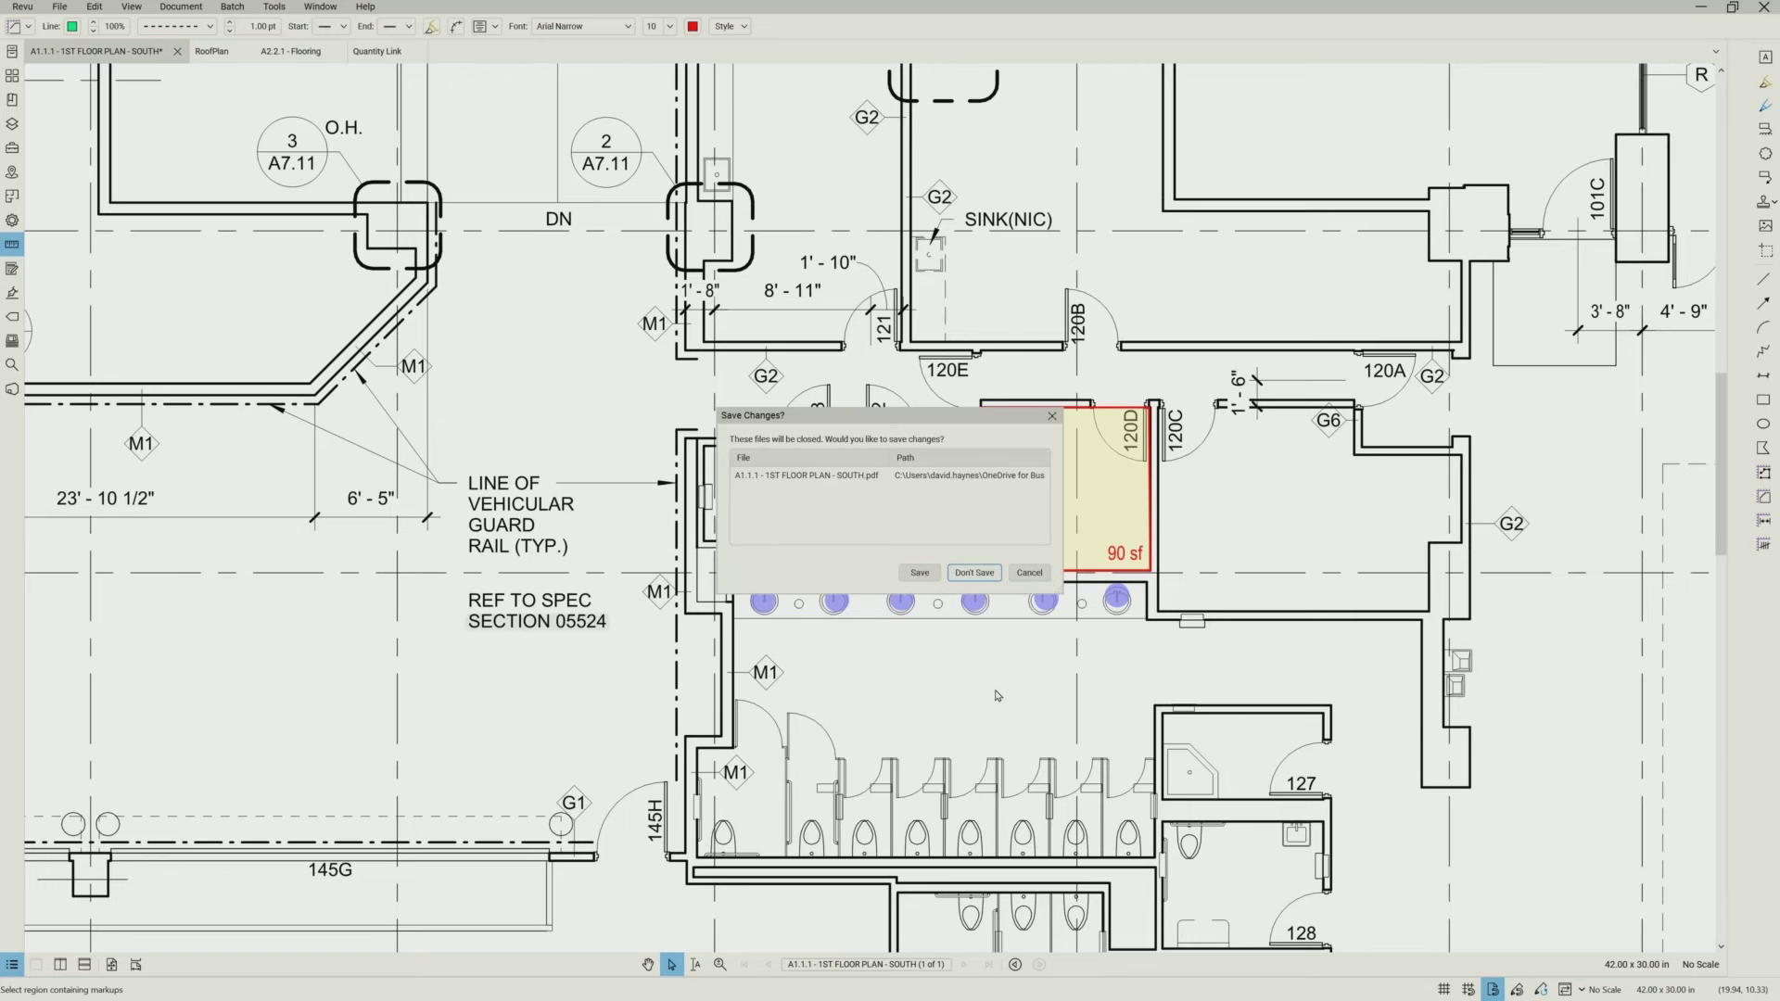
{"action": "left_click", "coordinate": [973, 572]}
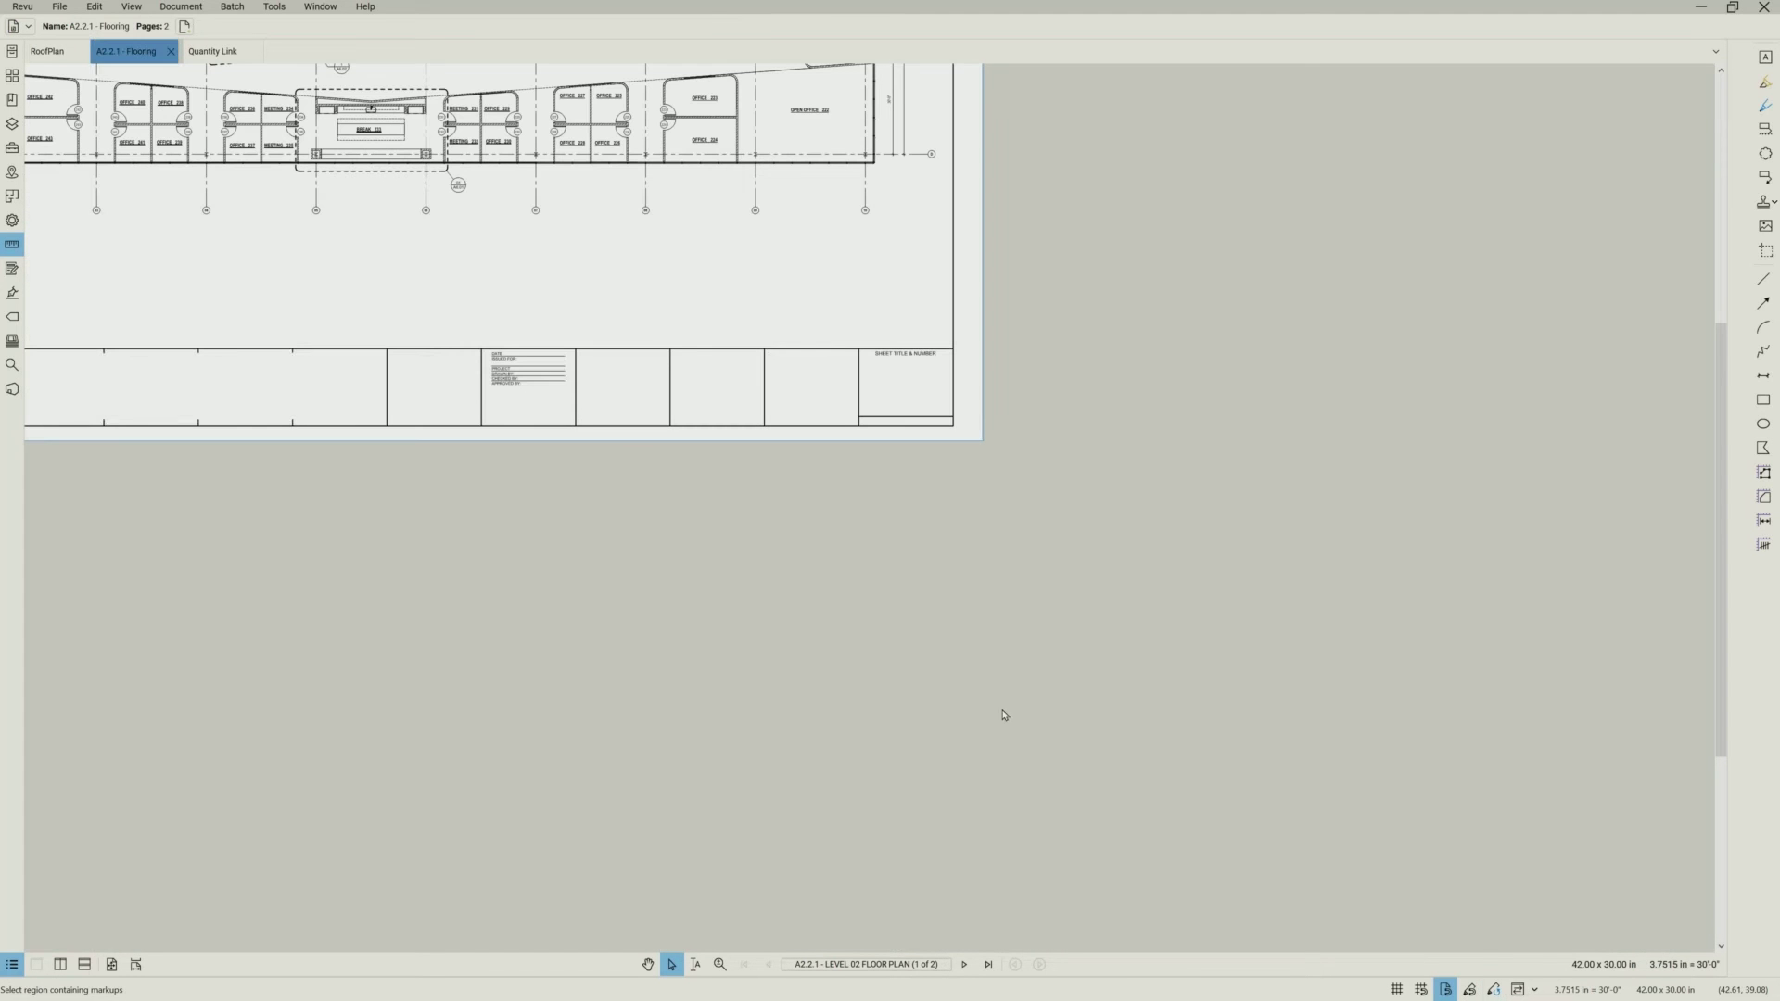
- Switch to the RoofPlan document, fit the whole page in view and show its markups list
{"action": "left_click", "coordinate": [46, 53]}
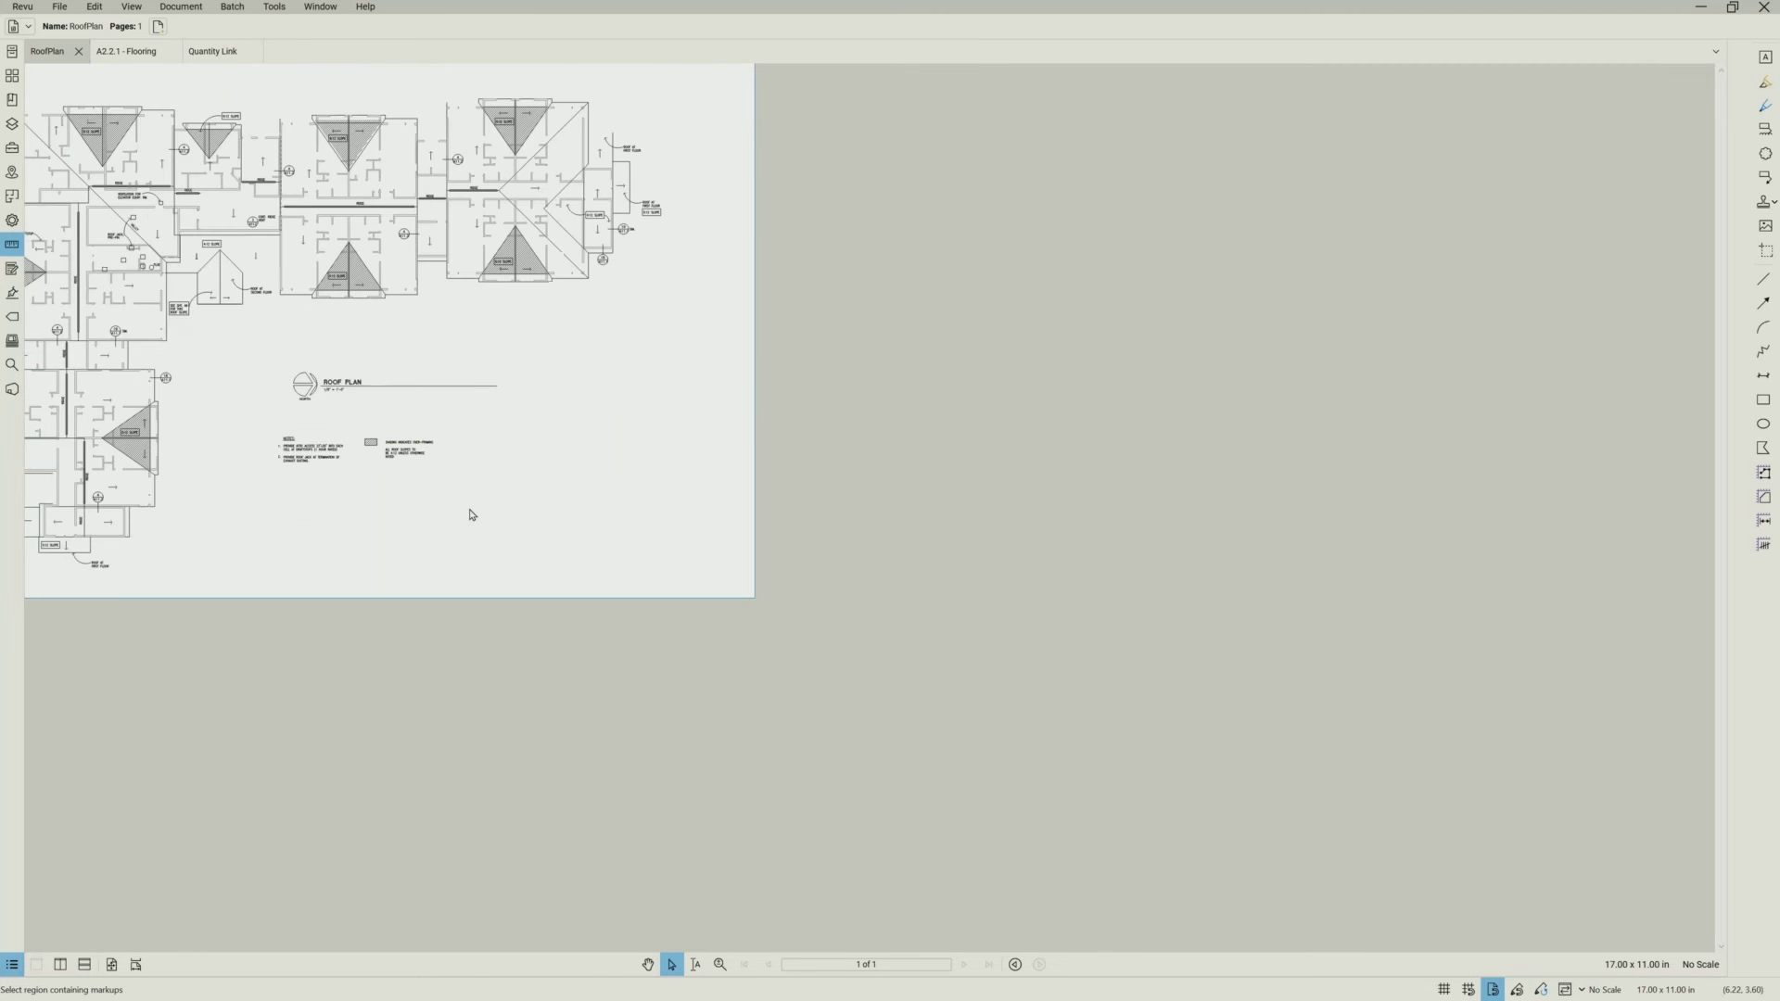
{"action": "left_click", "coordinate": [111, 965]}
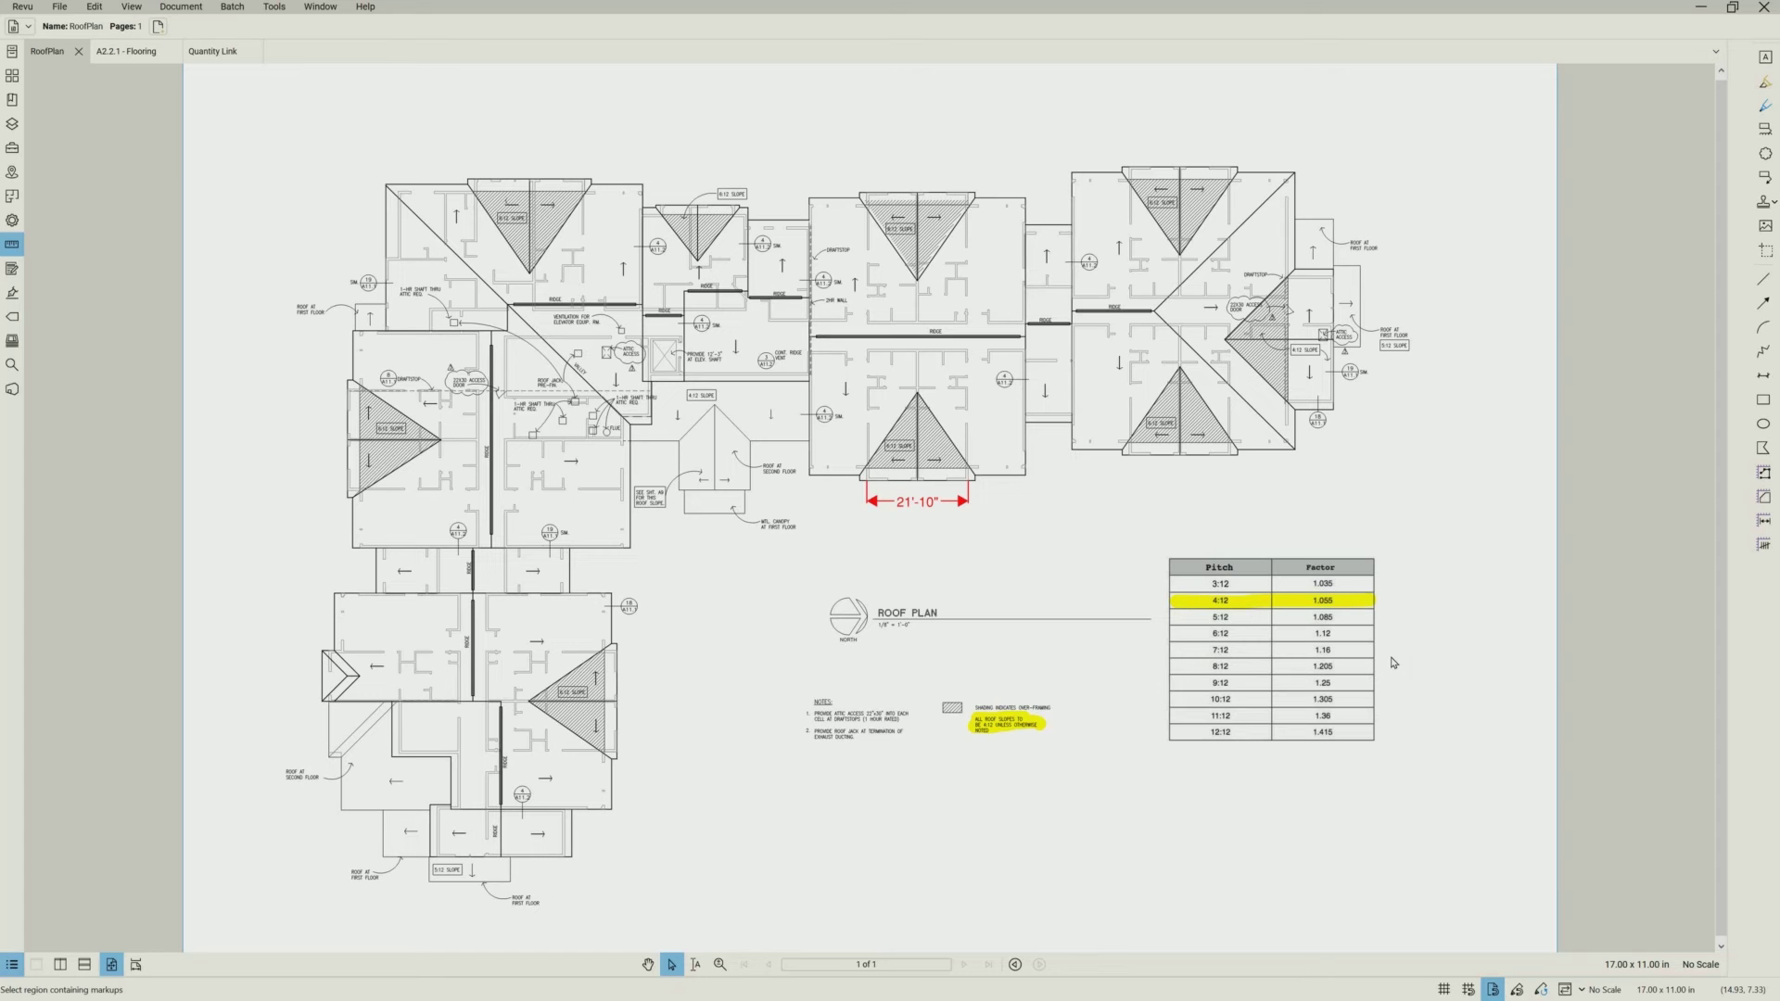
{"action": "left_click", "coordinate": [8, 968]}
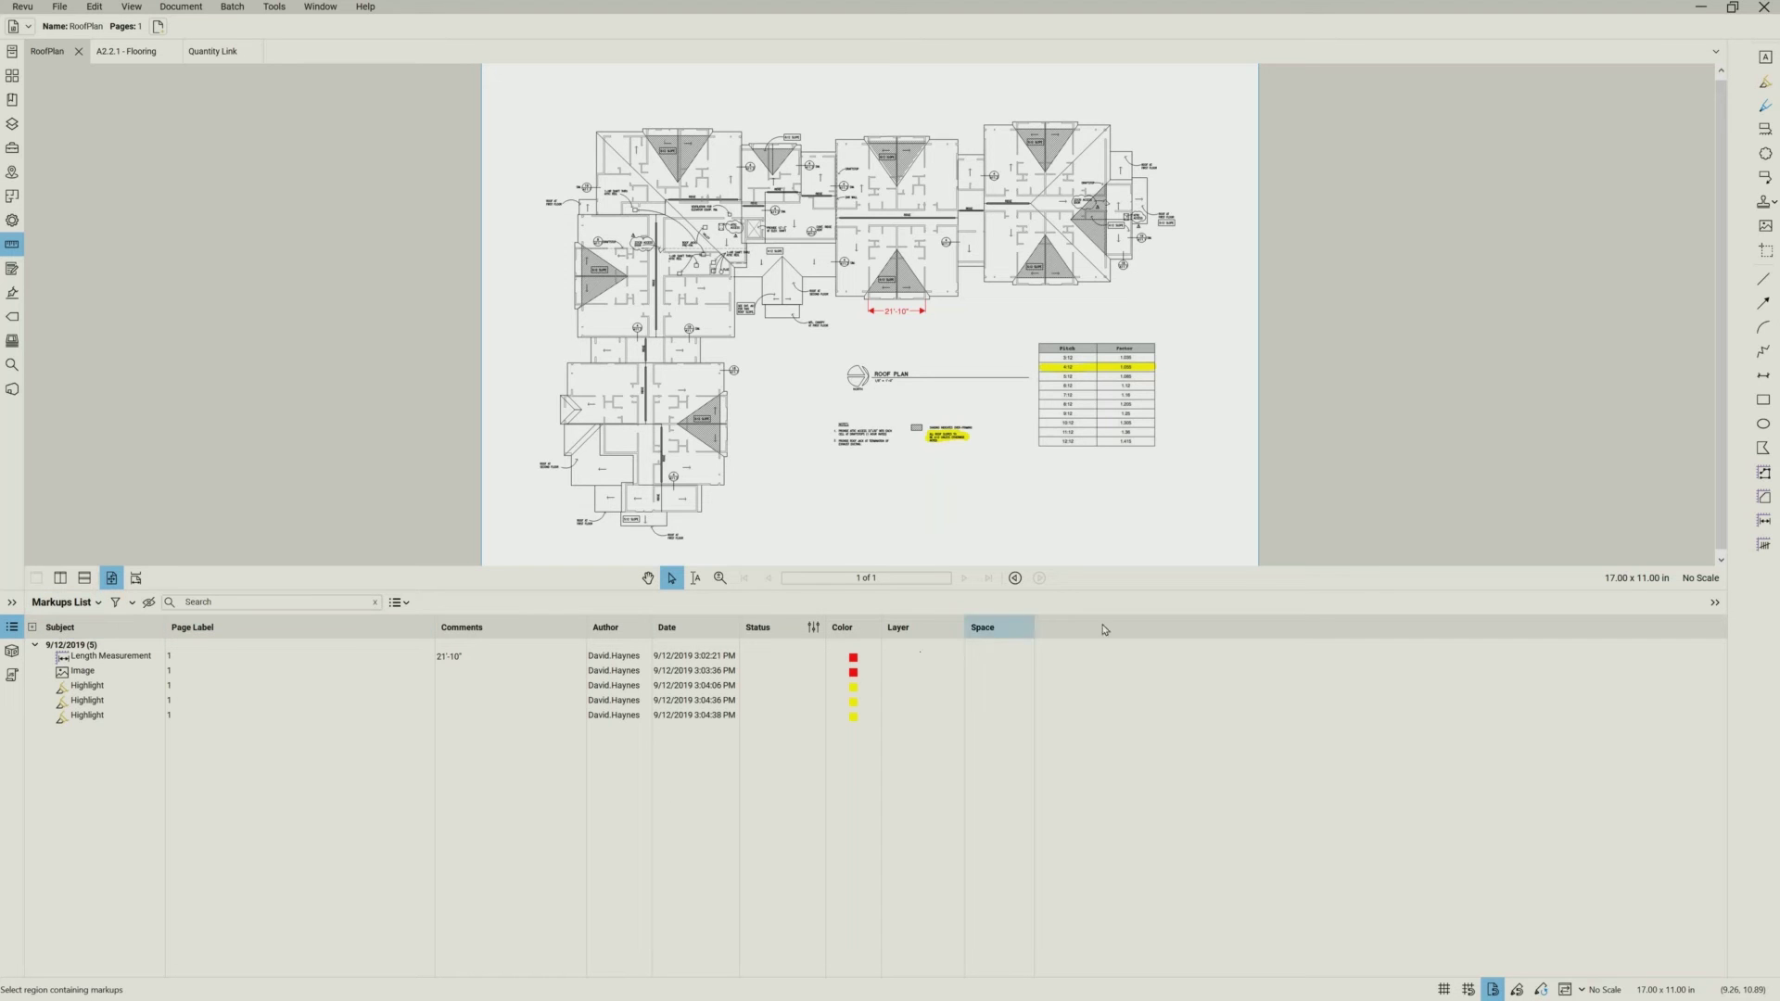
- Add a custom markups list column named "Roofing Area" with the type Formula
{"action": "right_click", "coordinate": [70, 628]}
{"action": "mouse_move", "coordinate": [82, 629]}
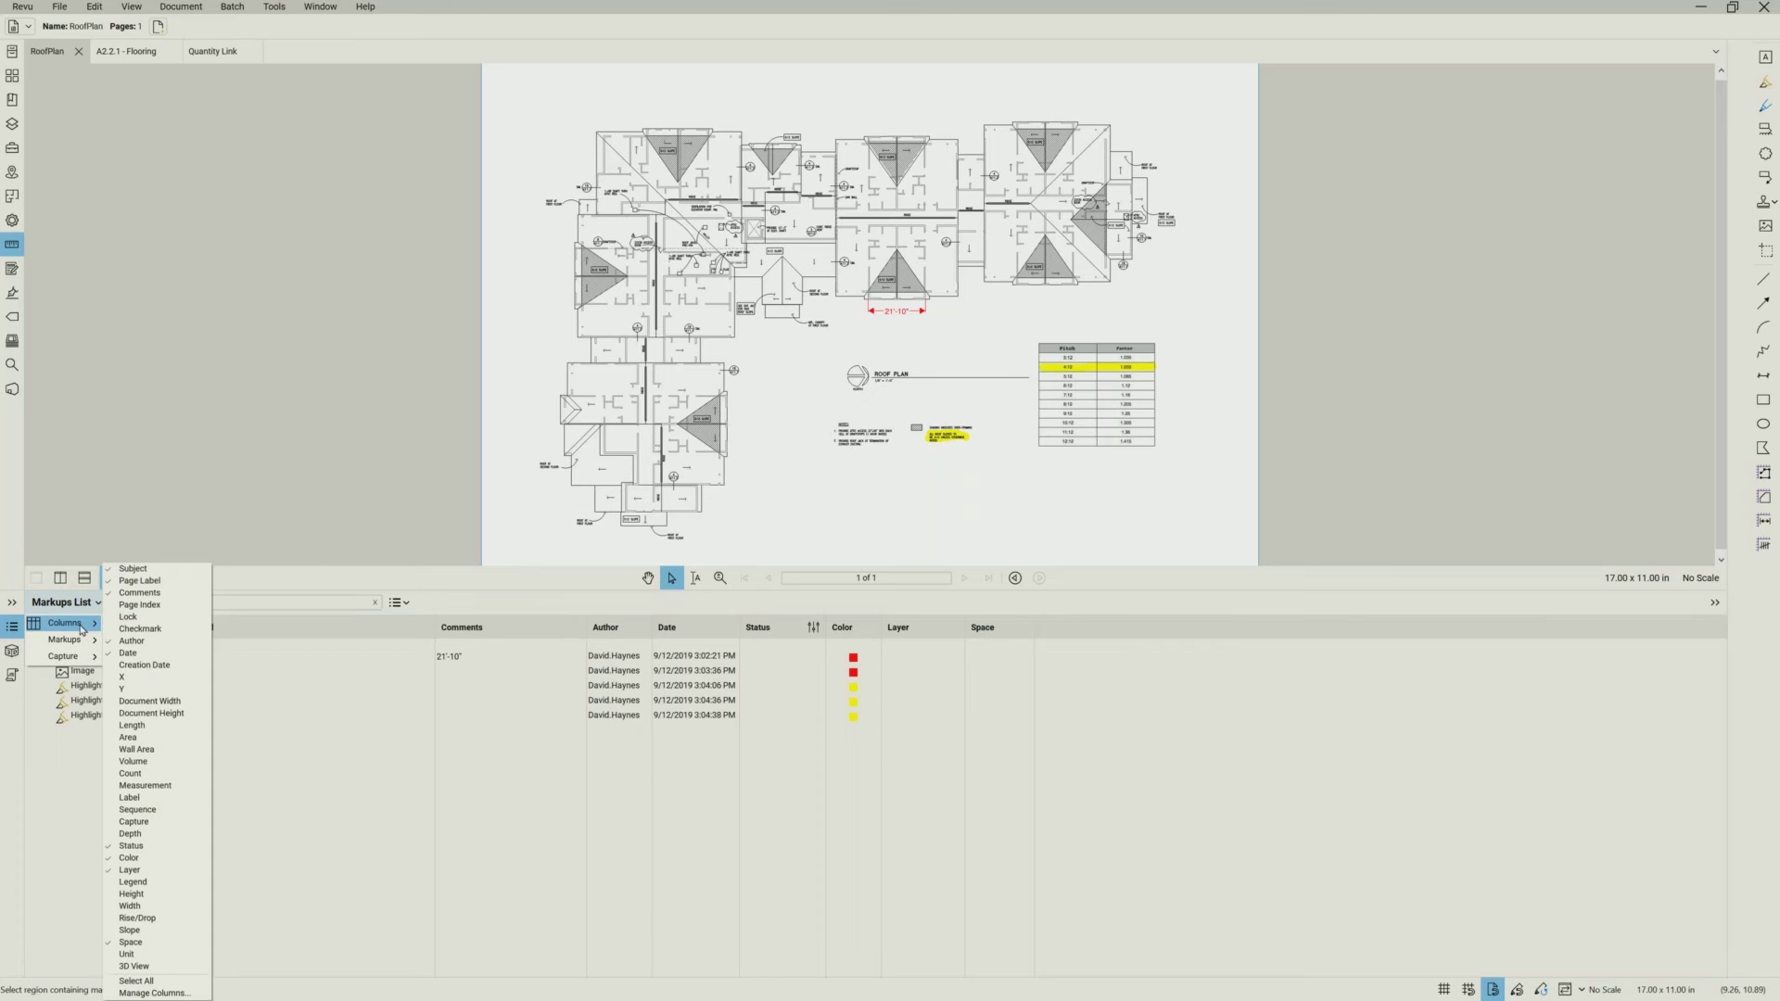
{"action": "left_click", "coordinate": [154, 993]}
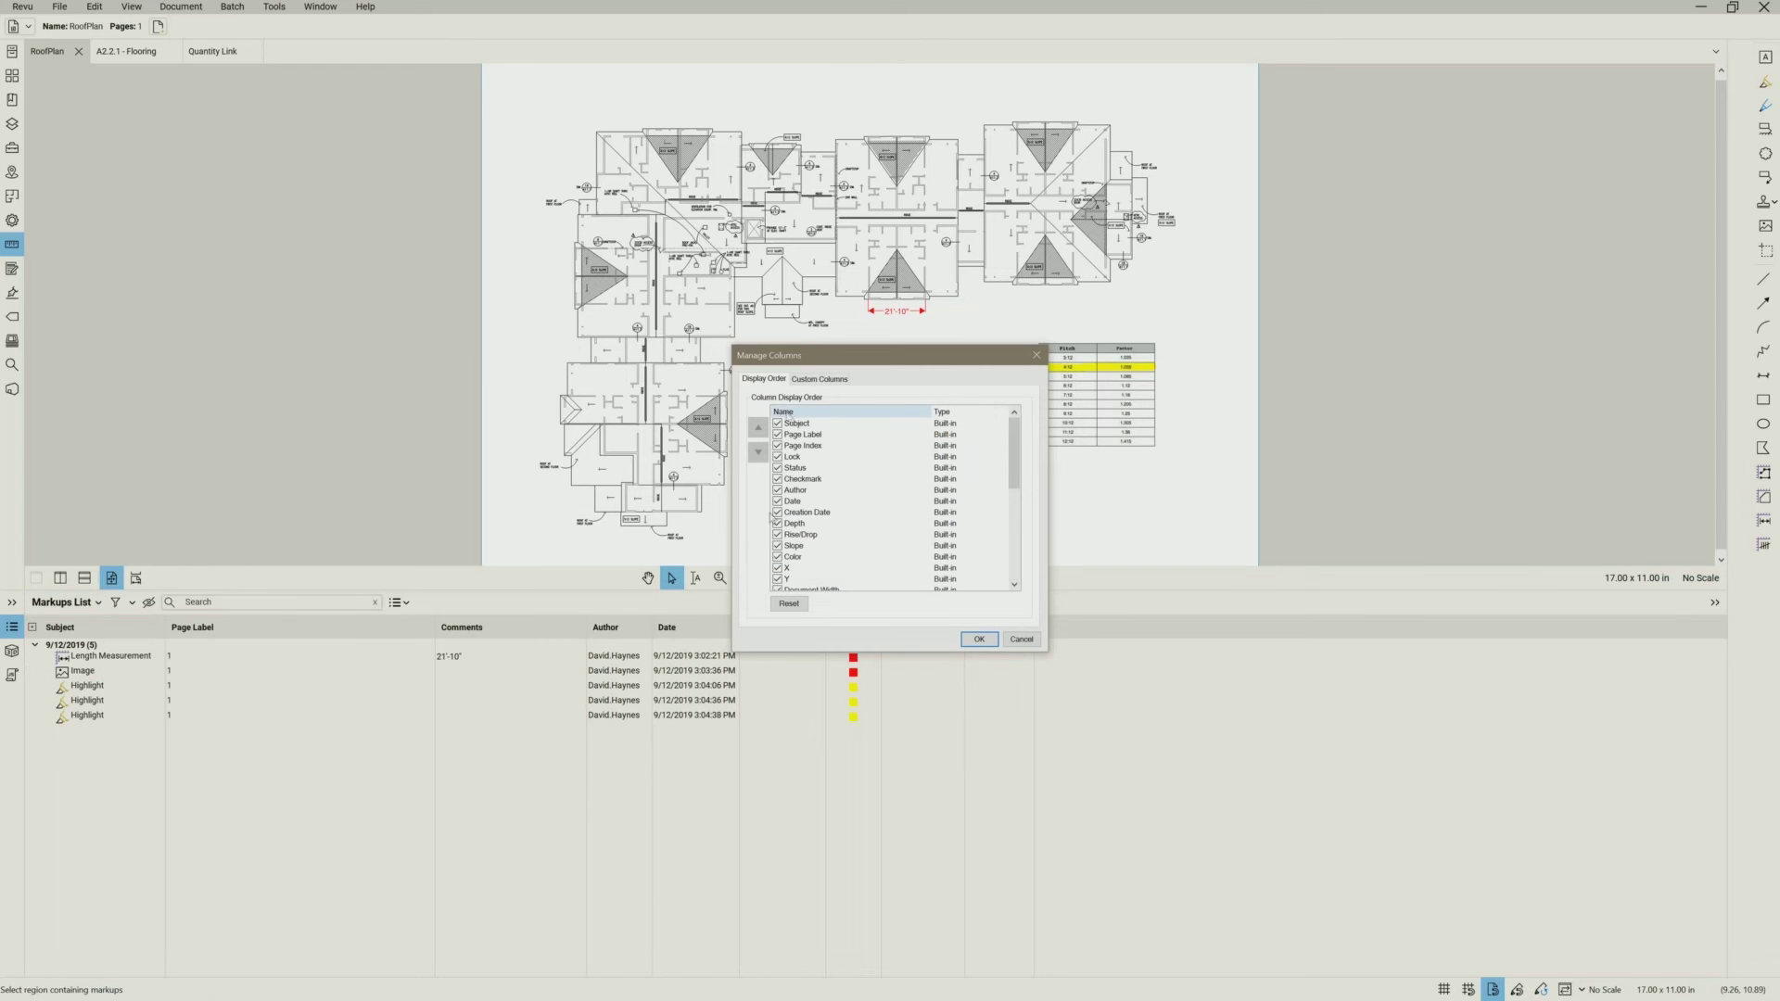
{"action": "left_click", "coordinate": [819, 380]}
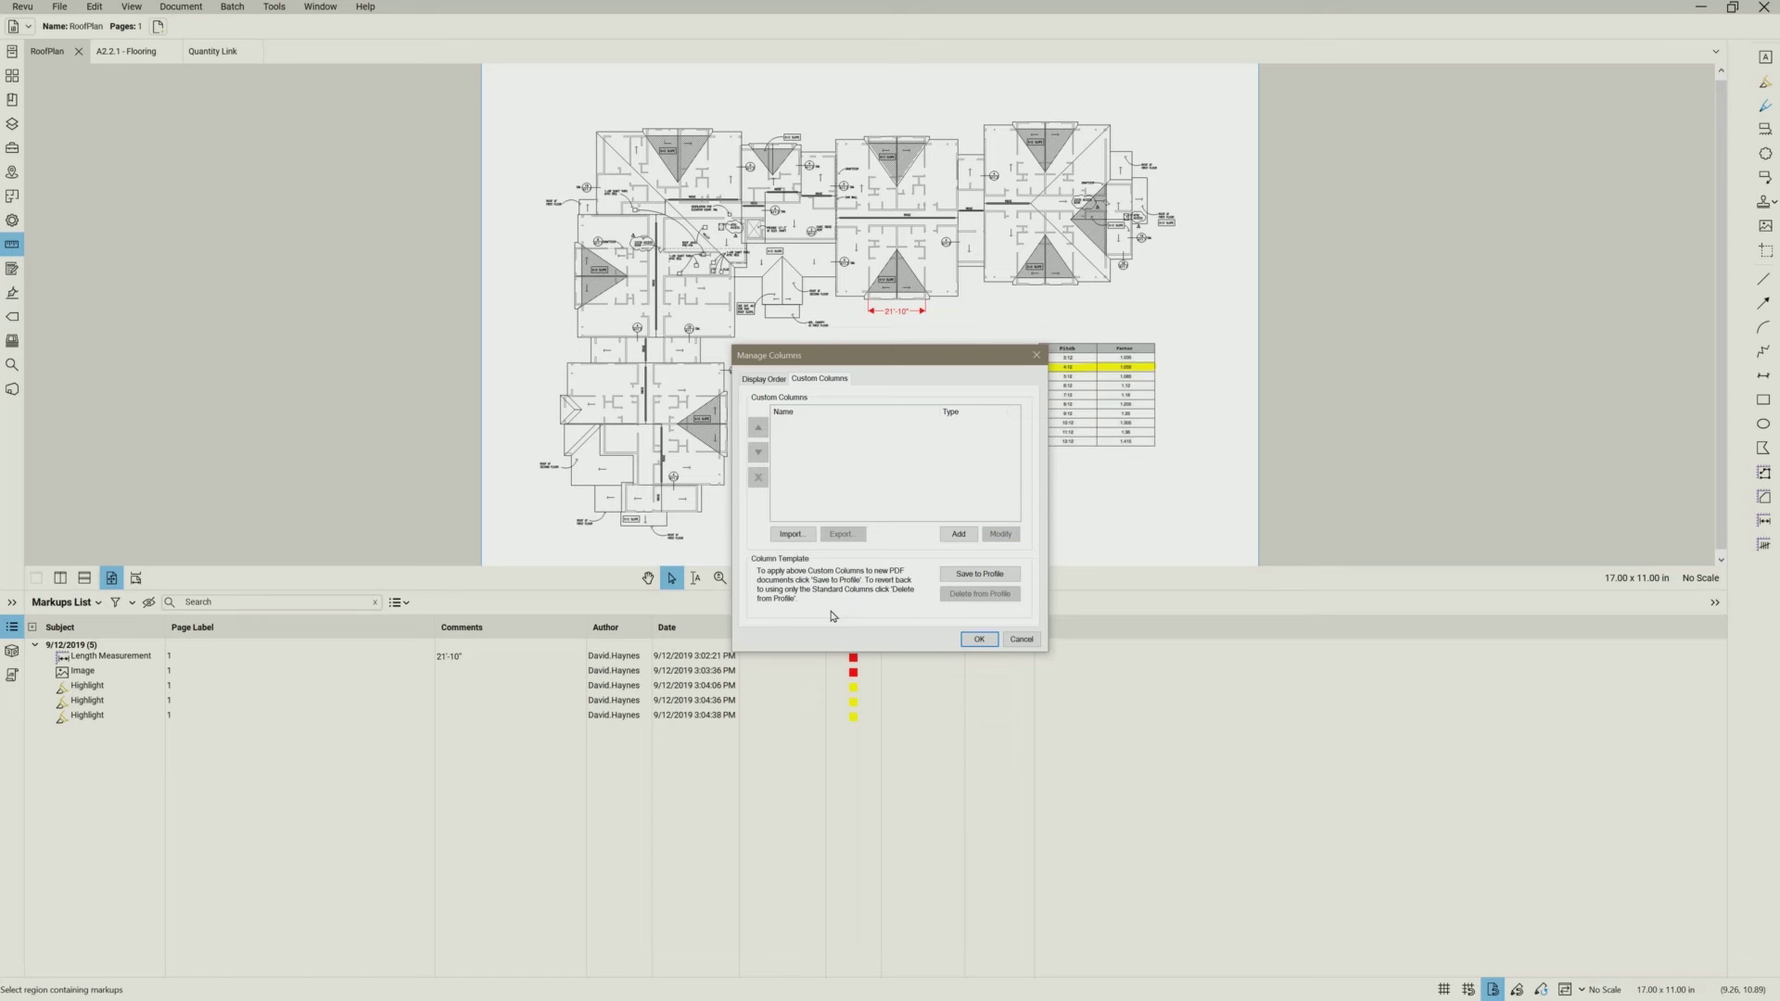
{"action": "left_click", "coordinate": [958, 534]}
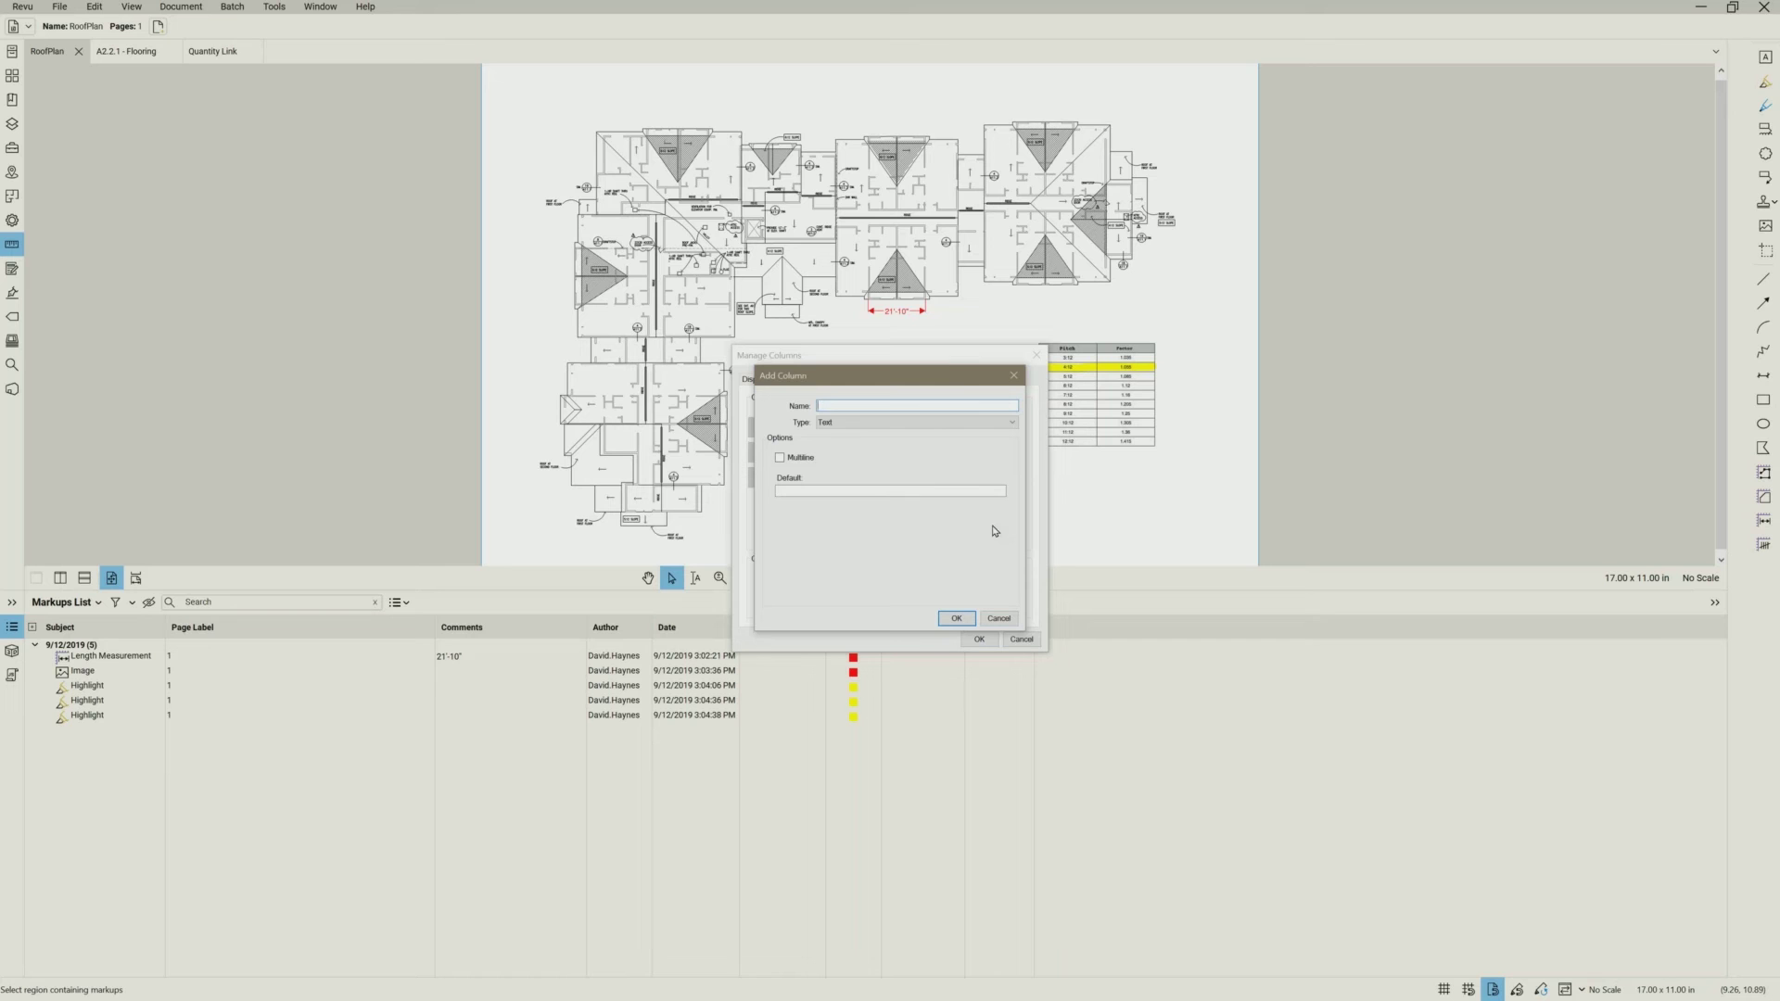
{"action": "type", "text": "Roofing Area"}
{"action": "left_click", "coordinate": [868, 424]}
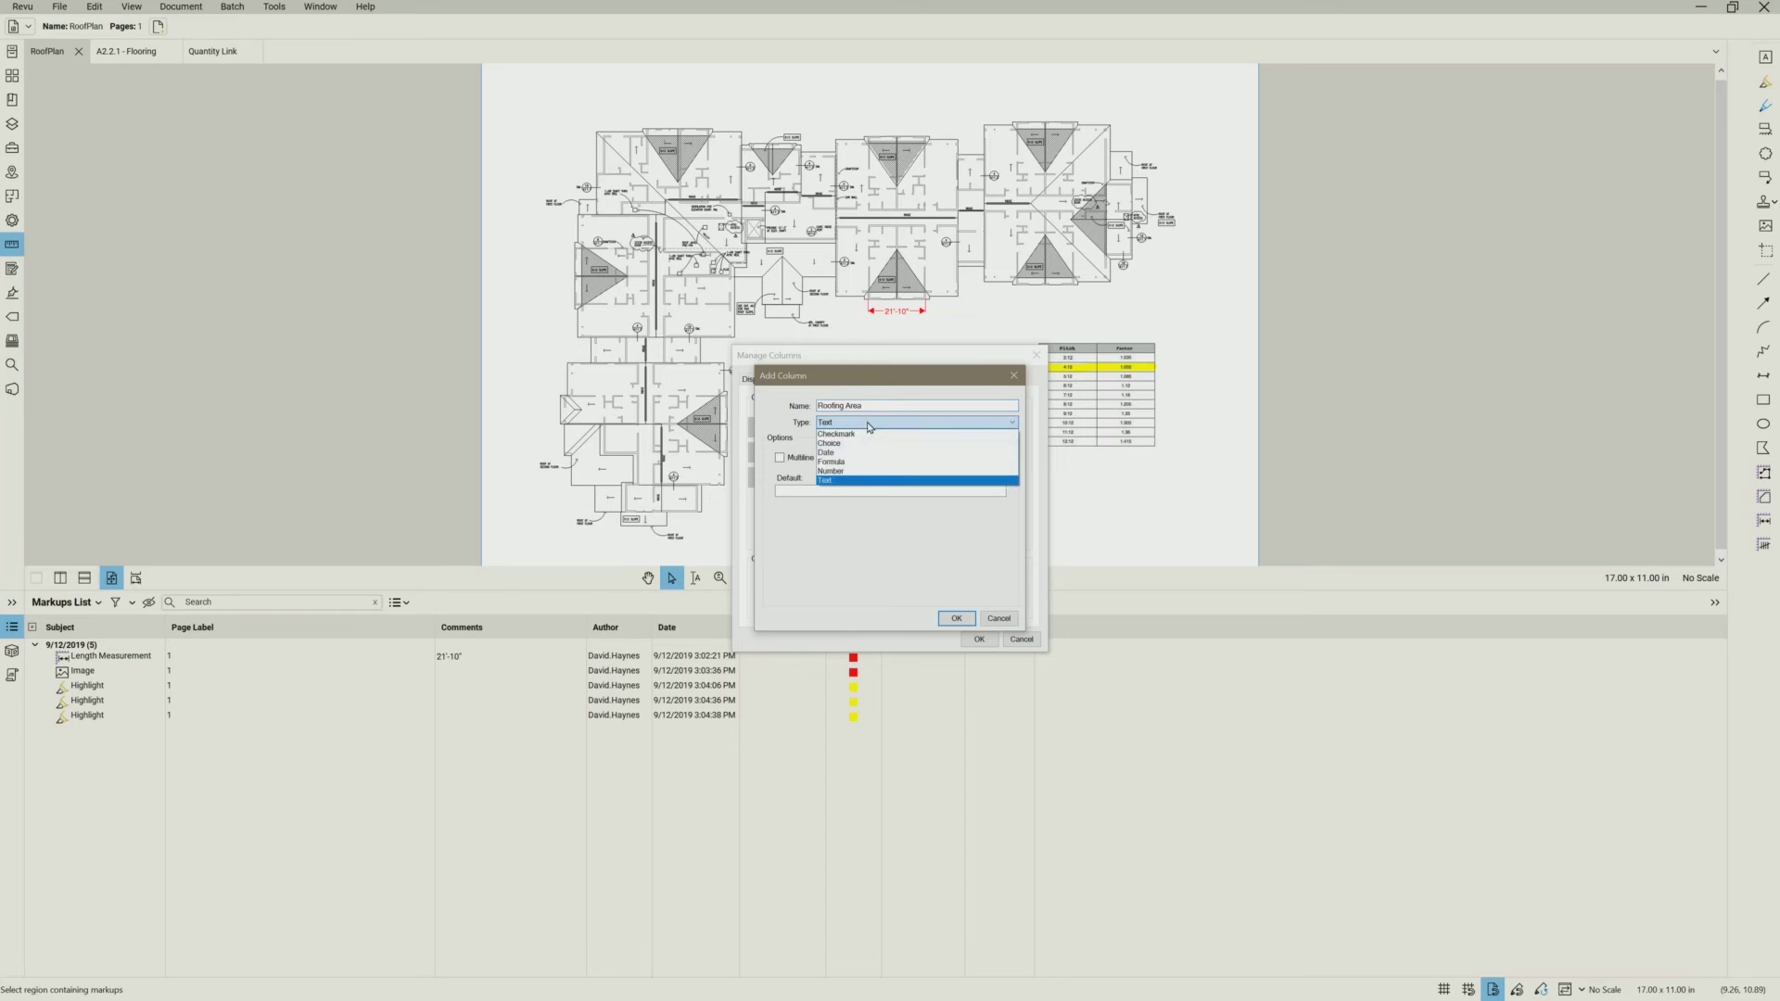
{"action": "left_click", "coordinate": [848, 467]}
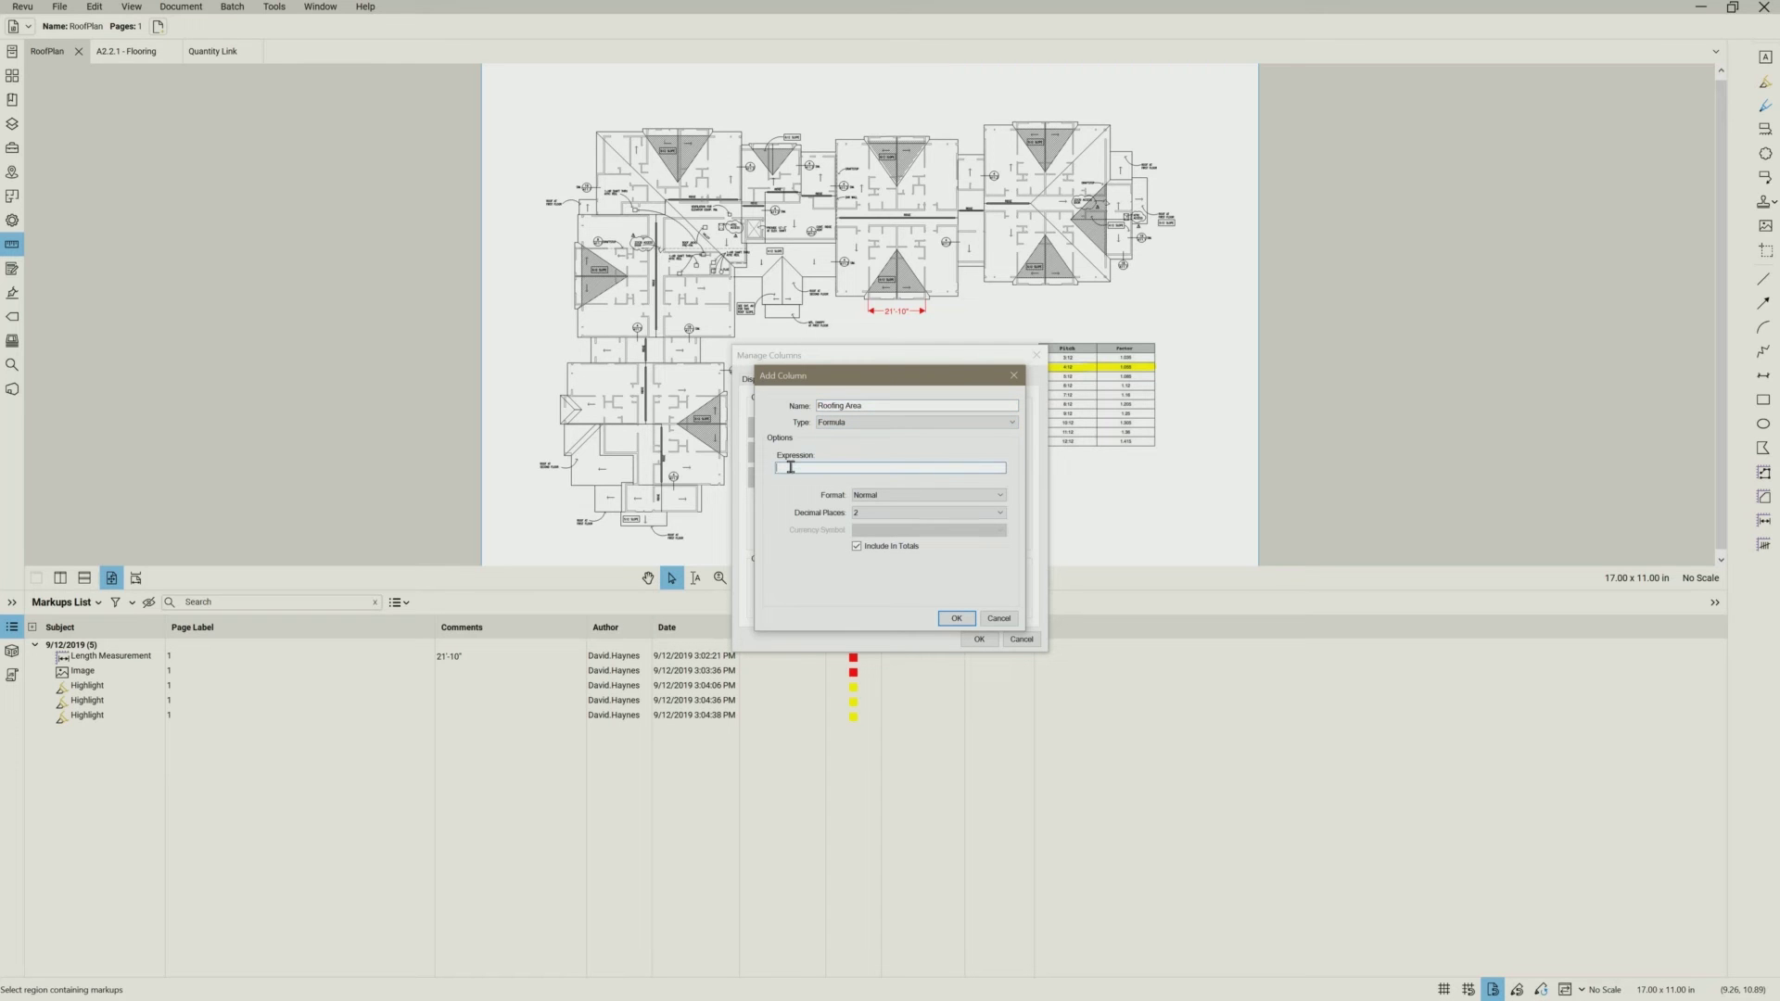
- Set the Roofing Area expression to Area * 1.055 with Normal format and 0 decimal places, and save the column
{"action": "type", "text": "A"}
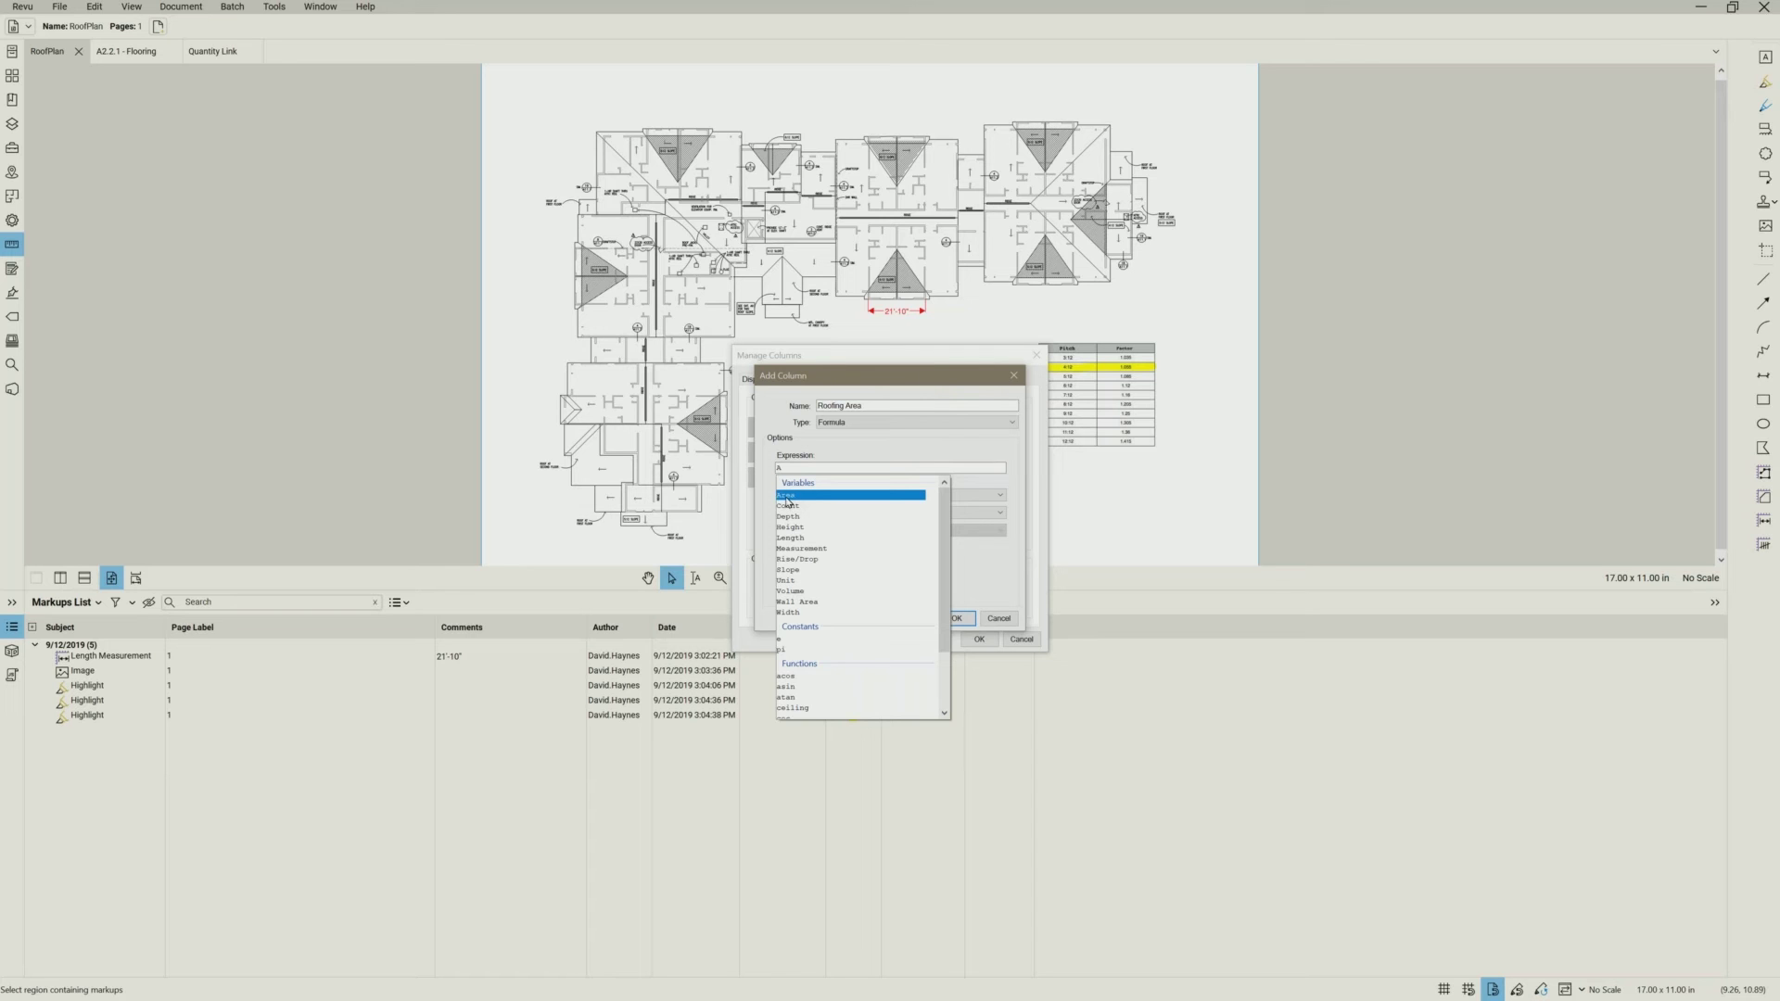
{"action": "left_click", "coordinate": [786, 496]}
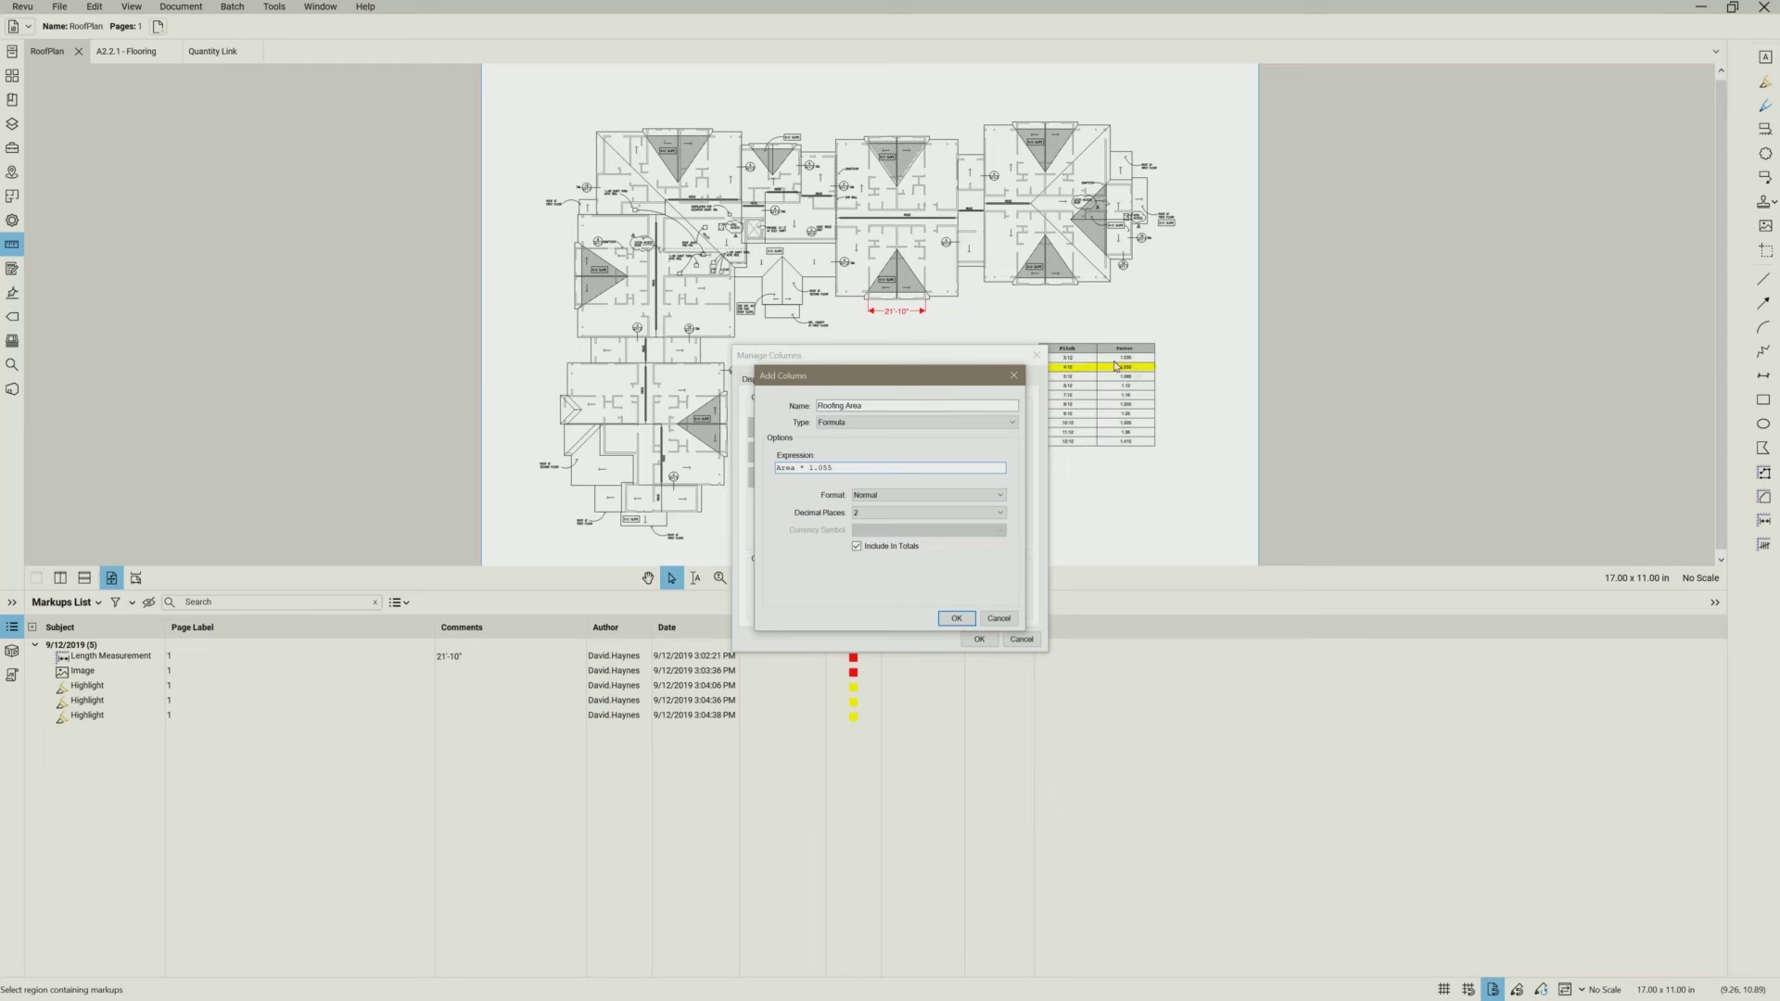
{"action": "left_click", "coordinate": [999, 499]}
{"action": "left_click", "coordinate": [982, 507]}
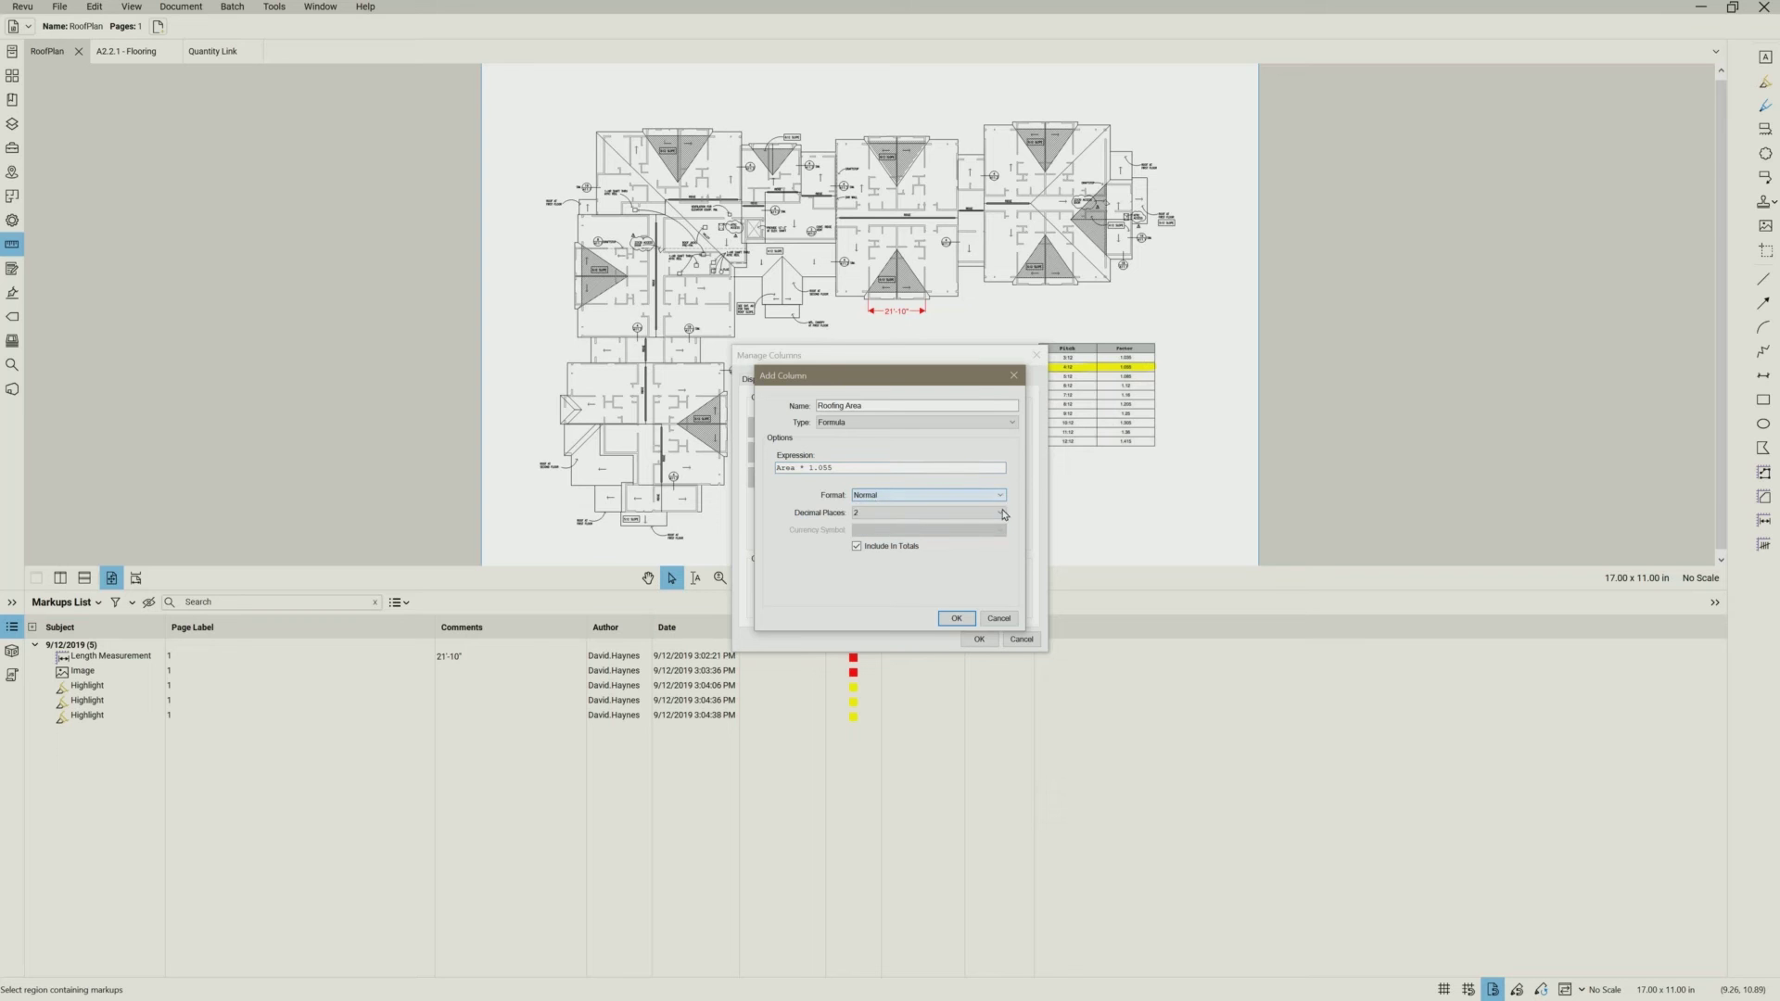
{"action": "left_click", "coordinate": [998, 512]}
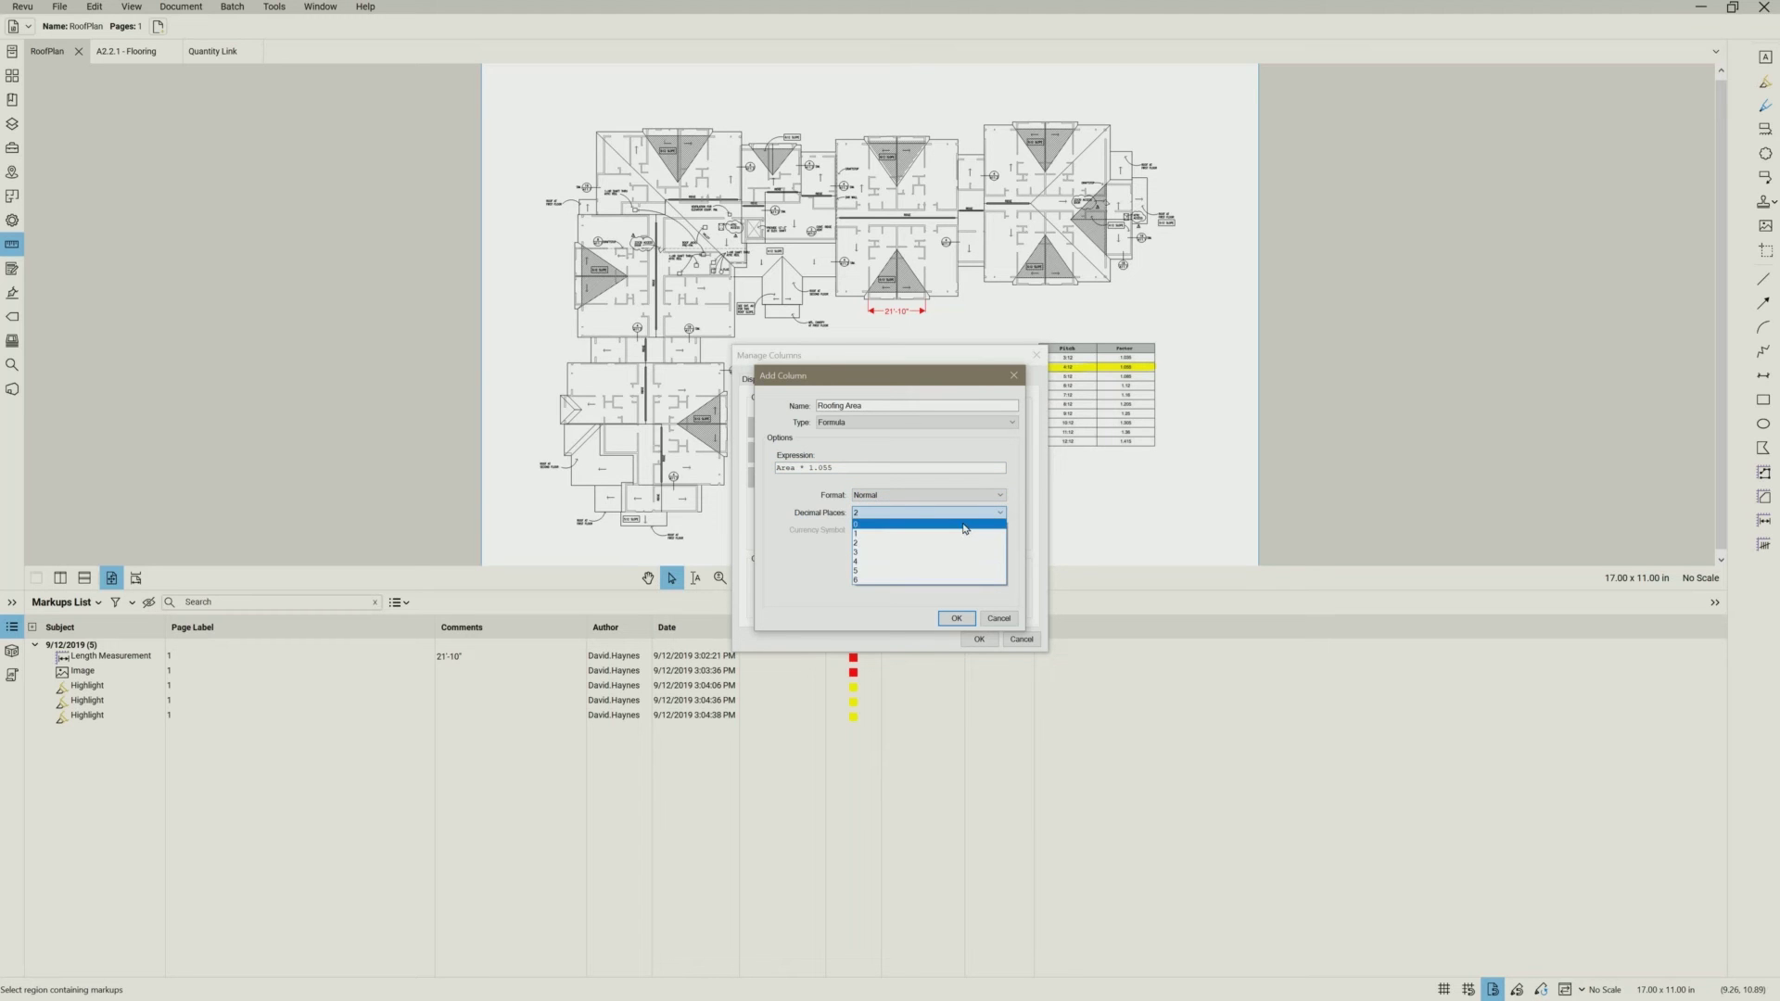
{"action": "left_click", "coordinate": [964, 525]}
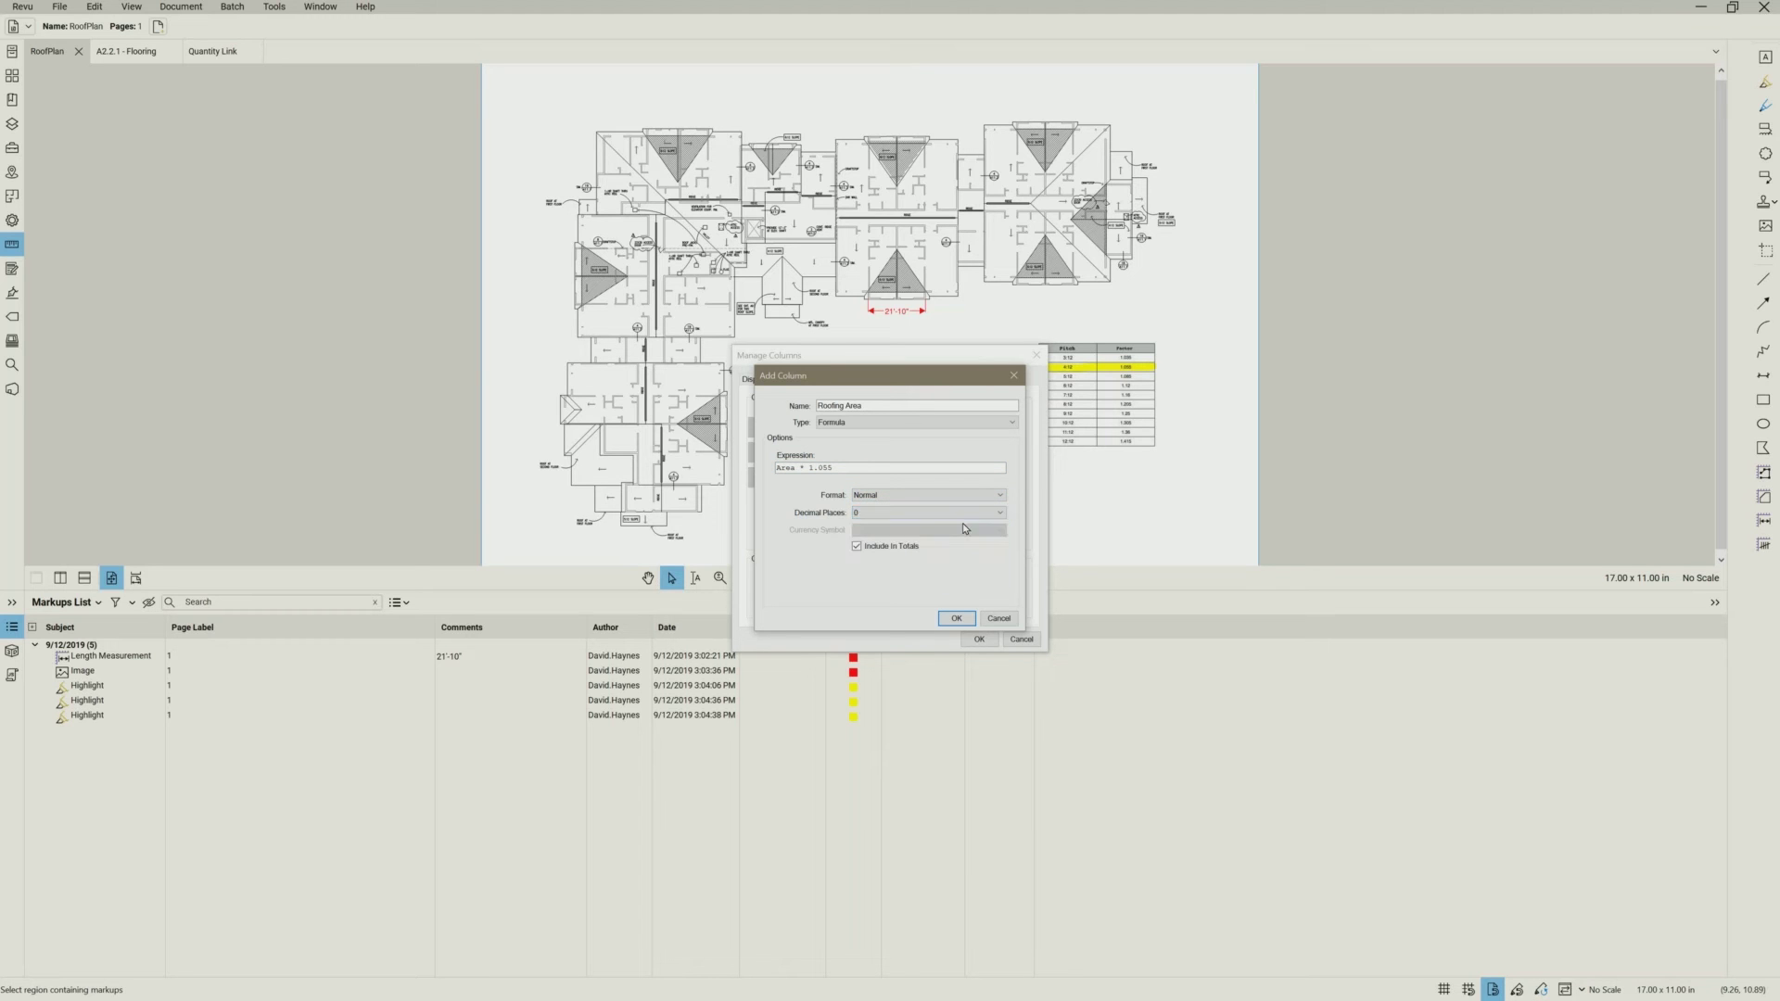
{"action": "left_click", "coordinate": [954, 619]}
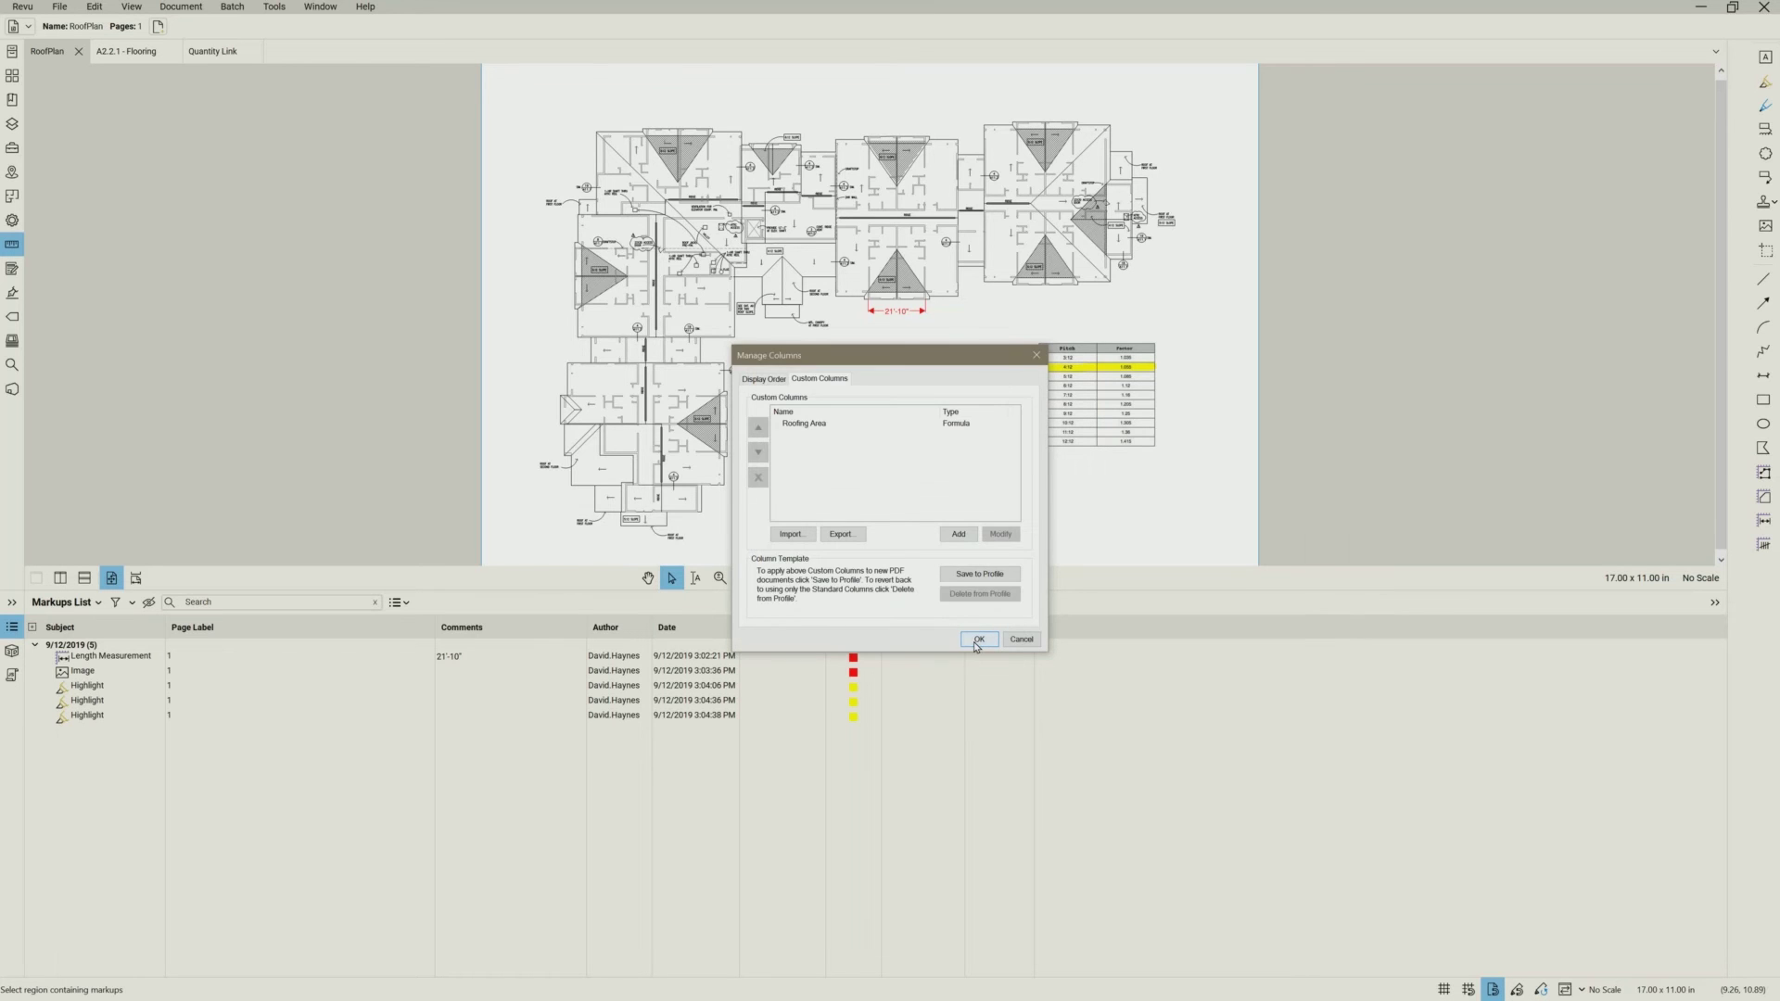
{"action": "left_click", "coordinate": [978, 639]}
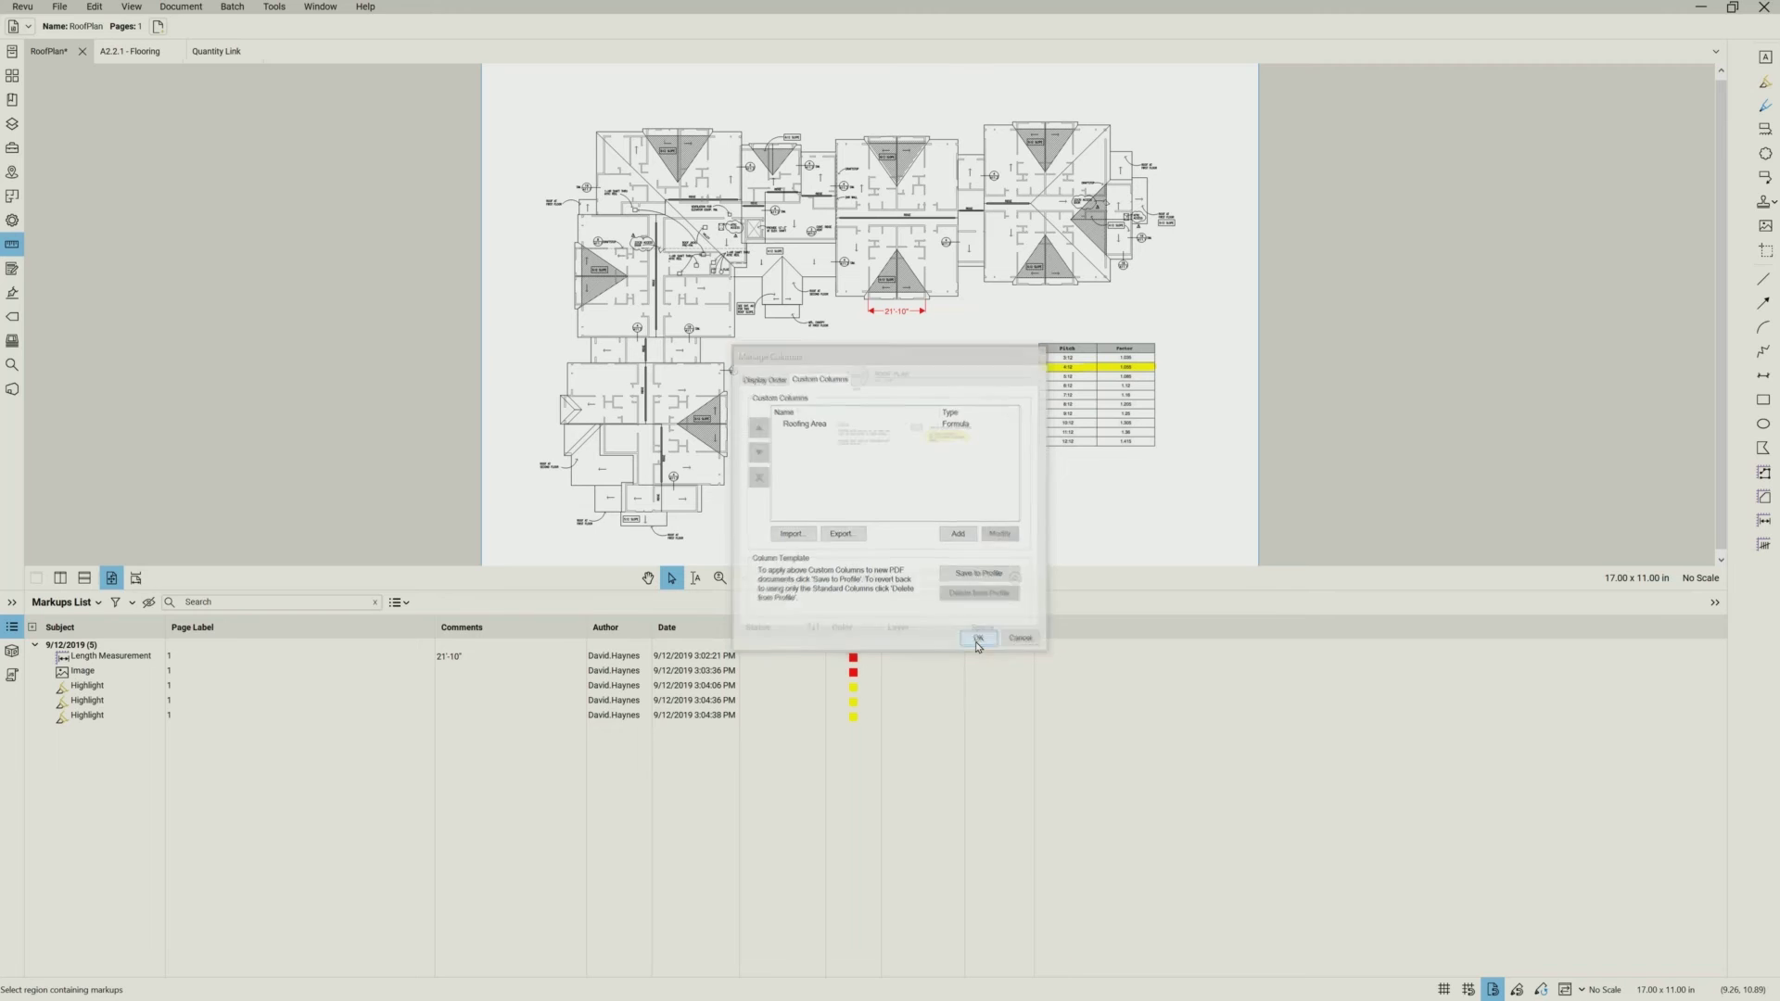
- Place the Roofing Area column directly after Subject and shrink the markups list to enlarge the drawing area
{"action": "left_click_drag", "start_coordinate": [1079, 627], "coordinate": [1134, 629]}
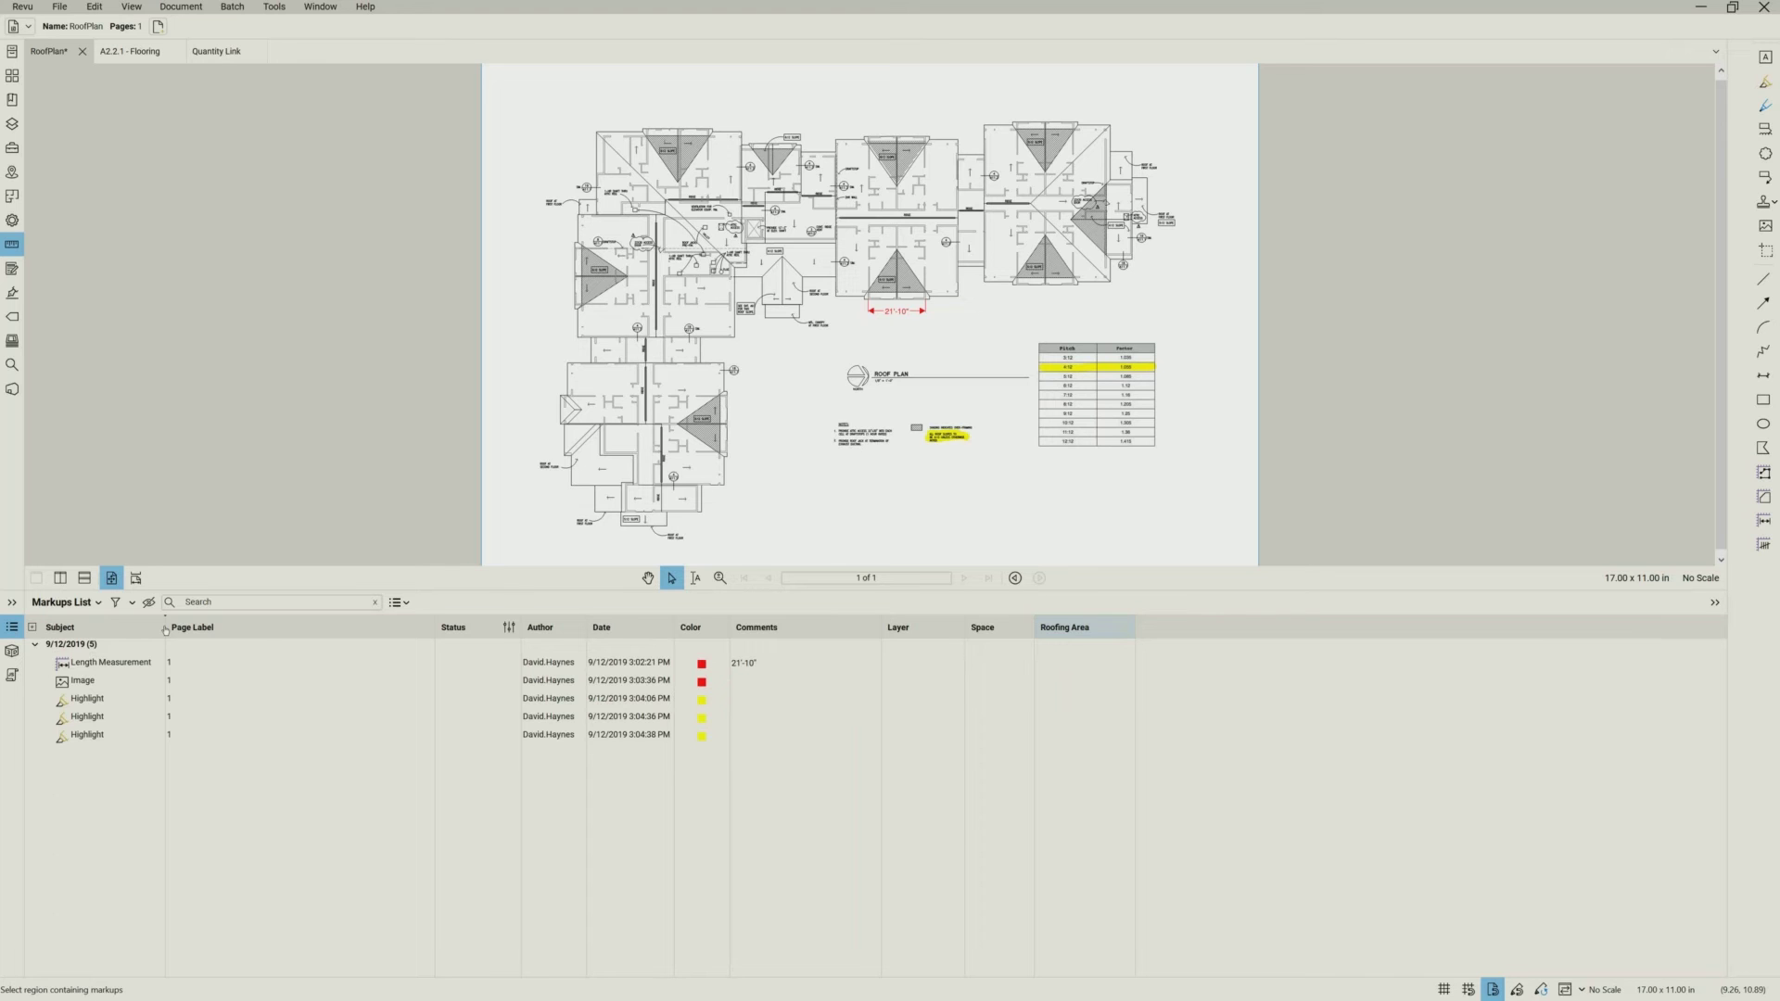
{"action": "left_click_drag", "start_coordinate": [166, 630], "coordinate": [167, 629]}
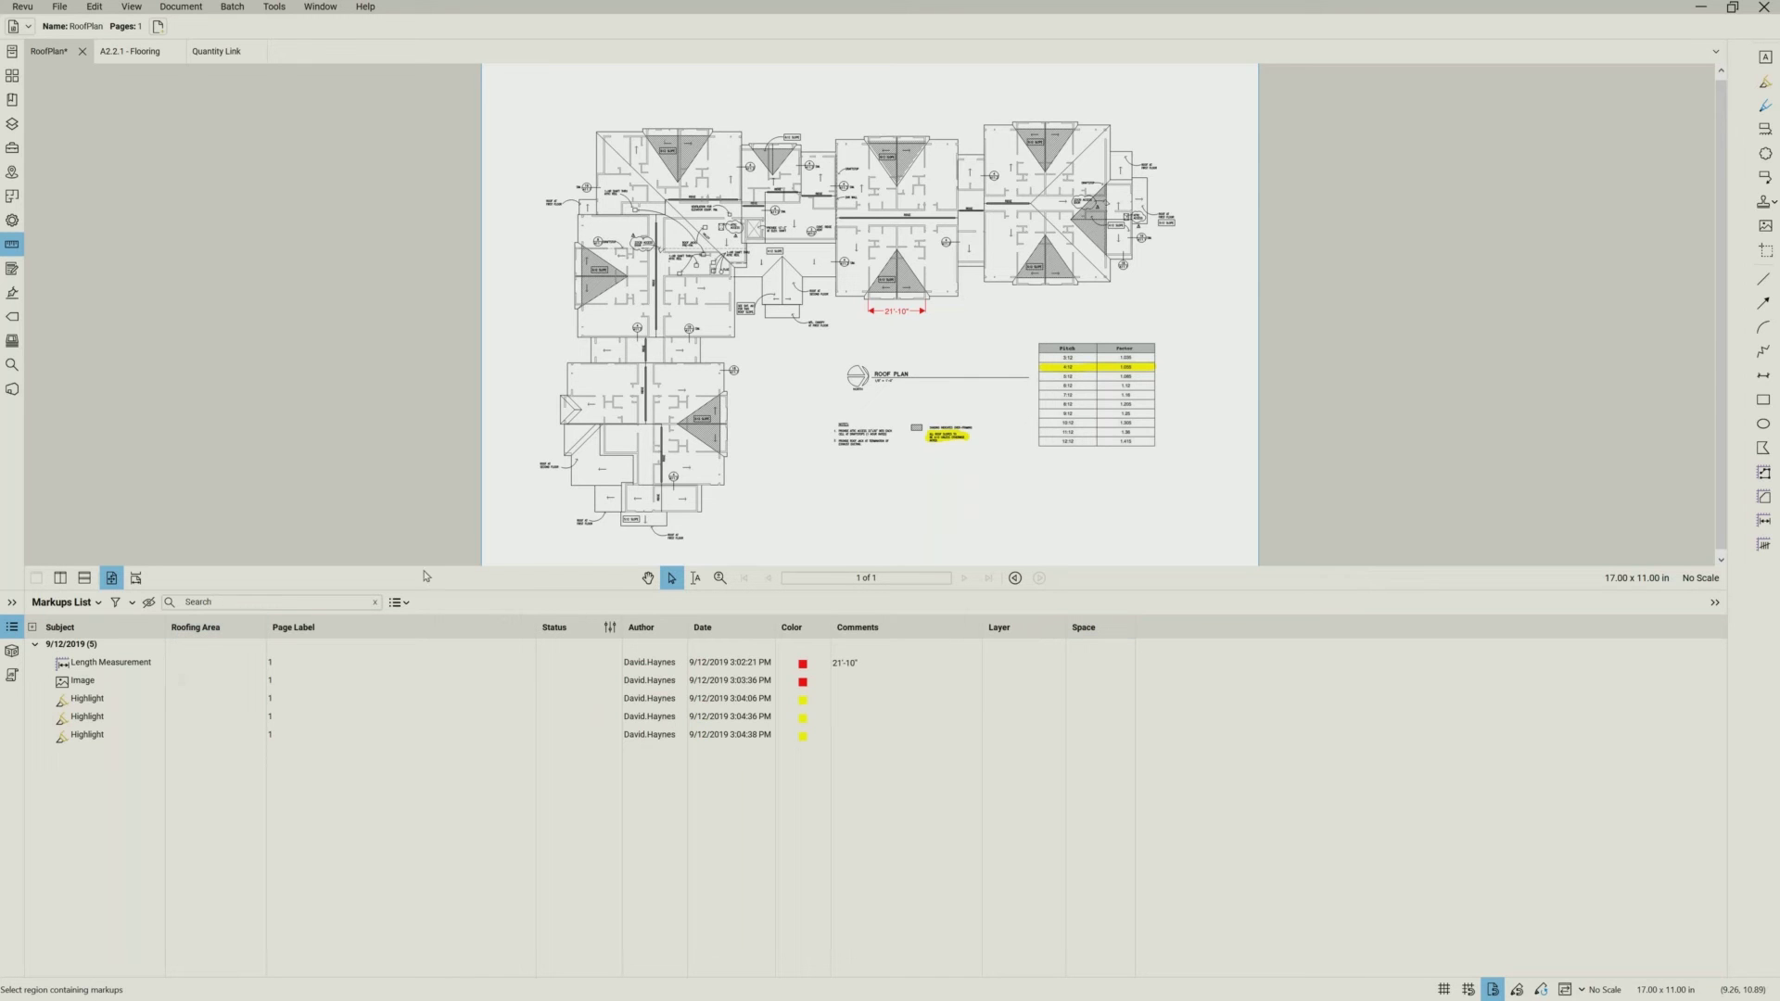
{"action": "mouse_move", "coordinate": [417, 595]}
{"action": "left_mouse_down"}
{"action": "mouse_move", "coordinate": [439, 700]}
{"action": "mouse_move", "coordinate": [611, 774]}
{"action": "mouse_move", "coordinate": [967, 831]}
{"action": "left_mouse_up"}
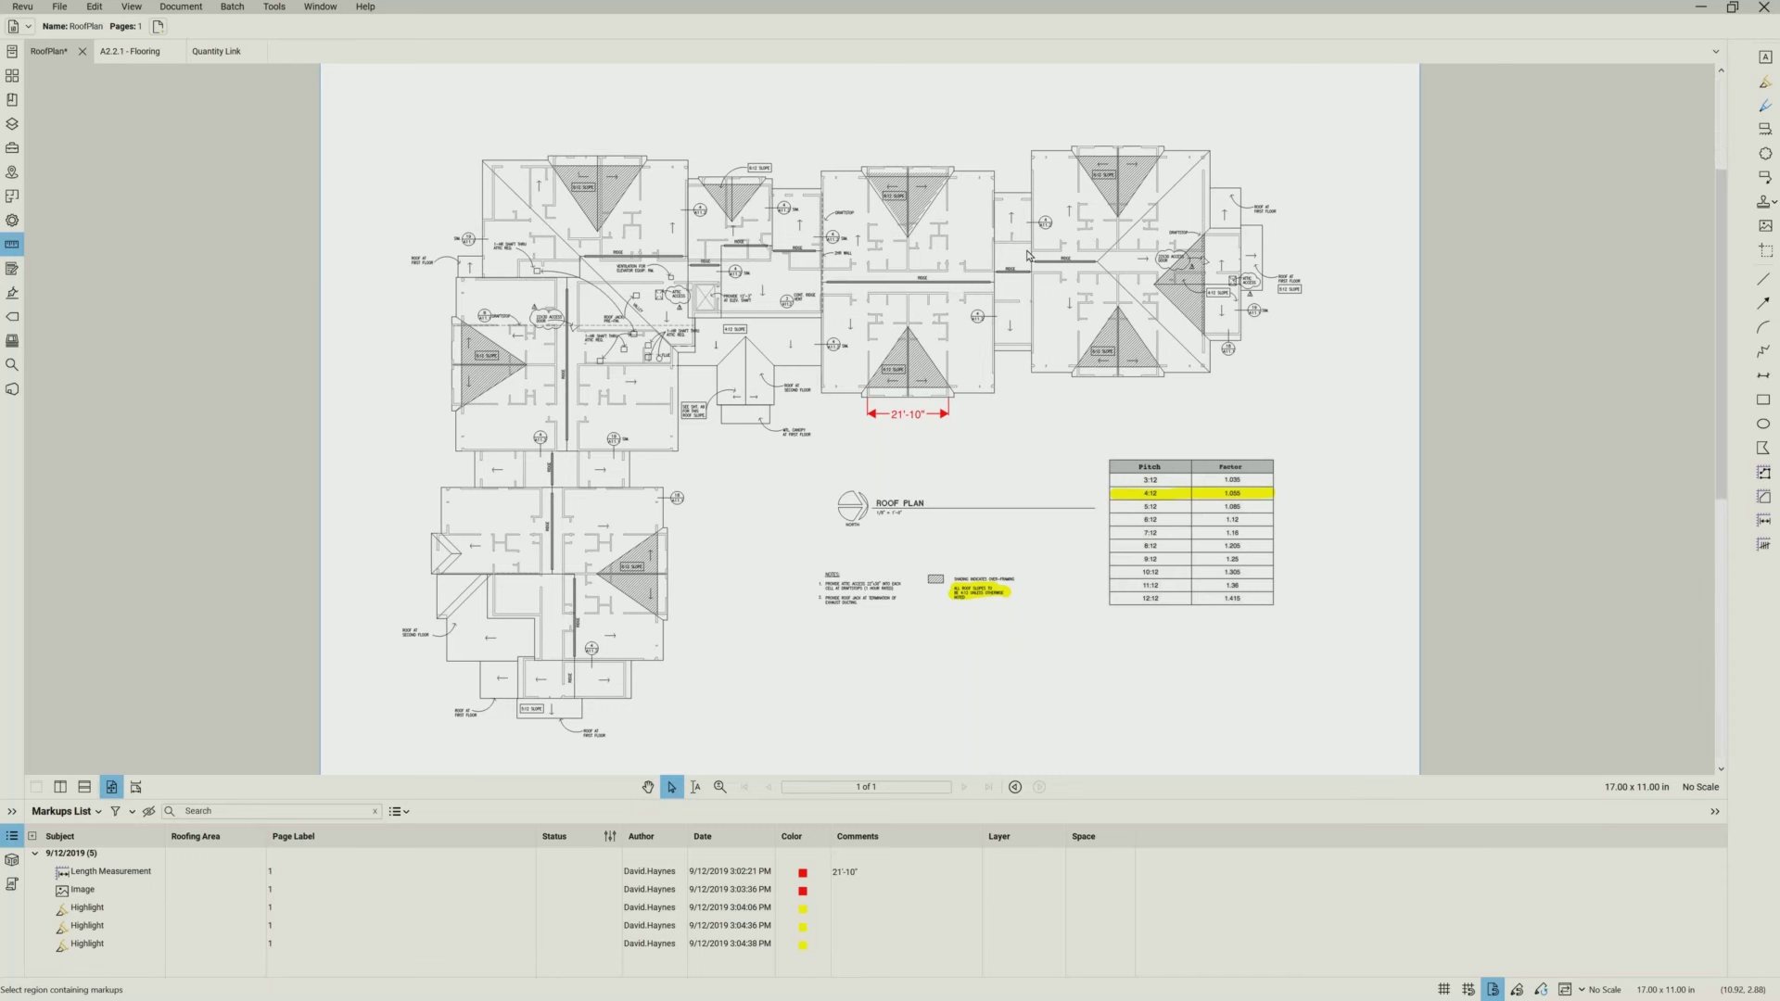
- Measure the area of the narrow rectangular roof section linking the two large roof blocks, tracing its corners
{"action": "scroll", "coordinate": [1032, 248], "scroll_direction": "up", "scroll_amount": 1}
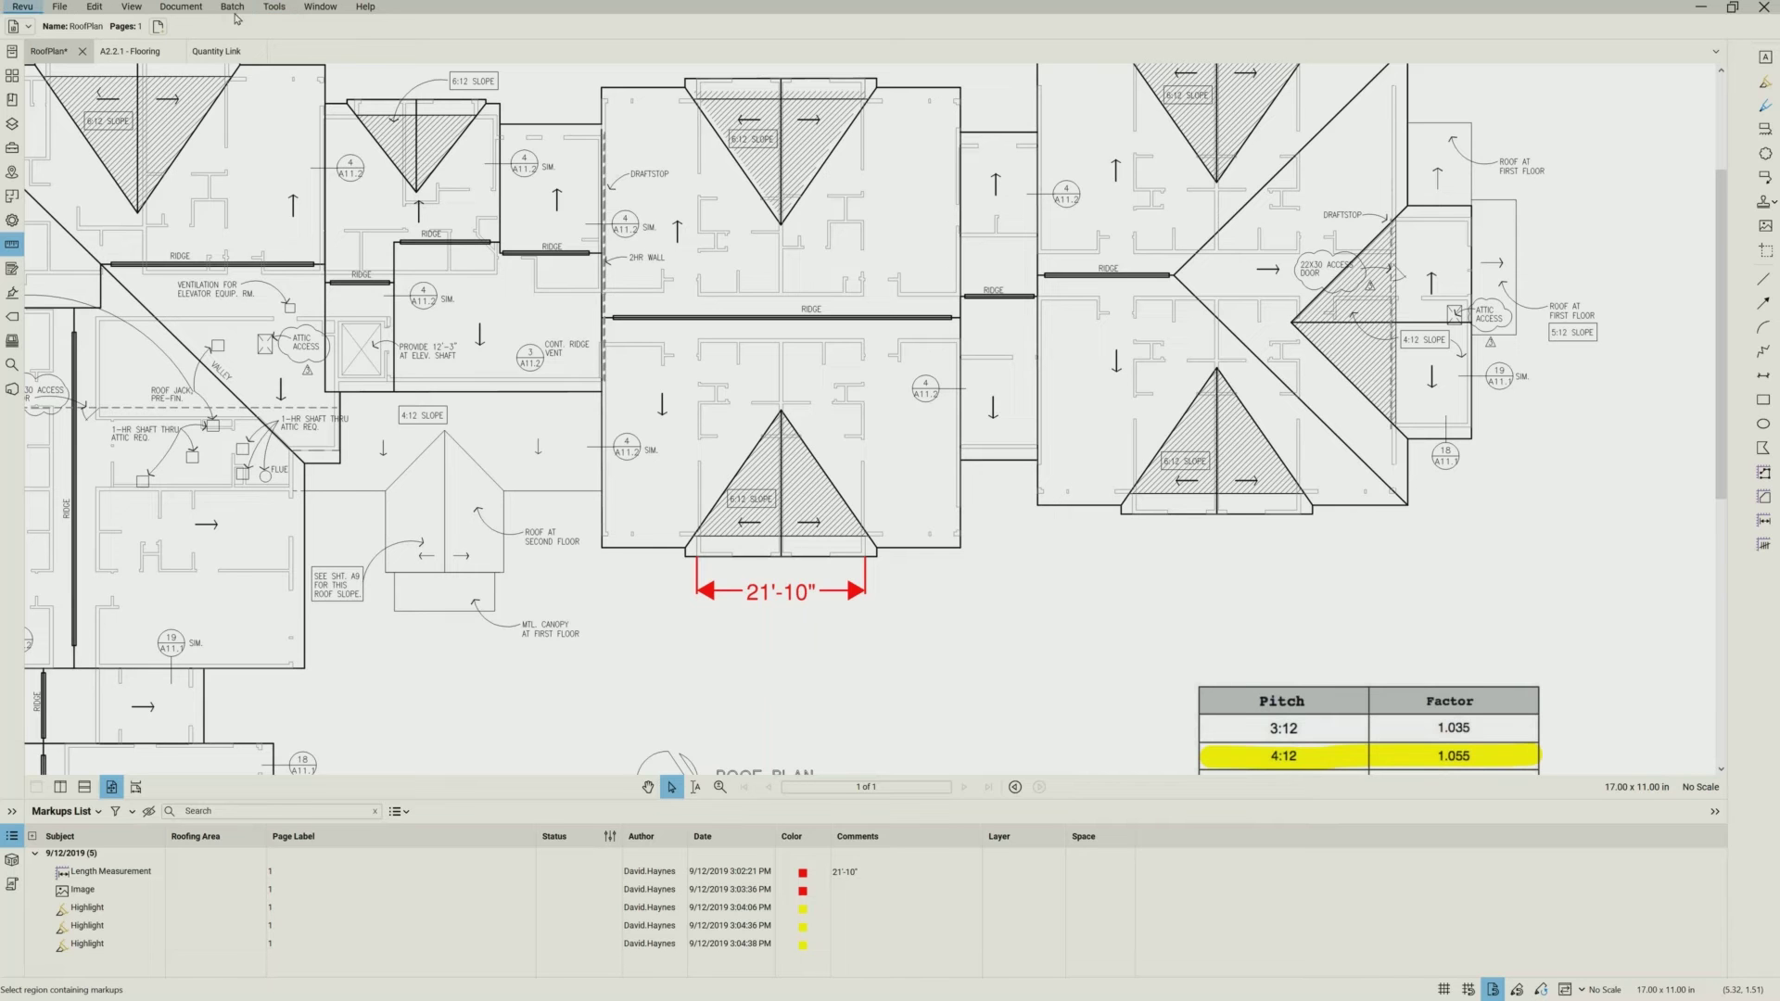
{"action": "left_click", "coordinate": [274, 9]}
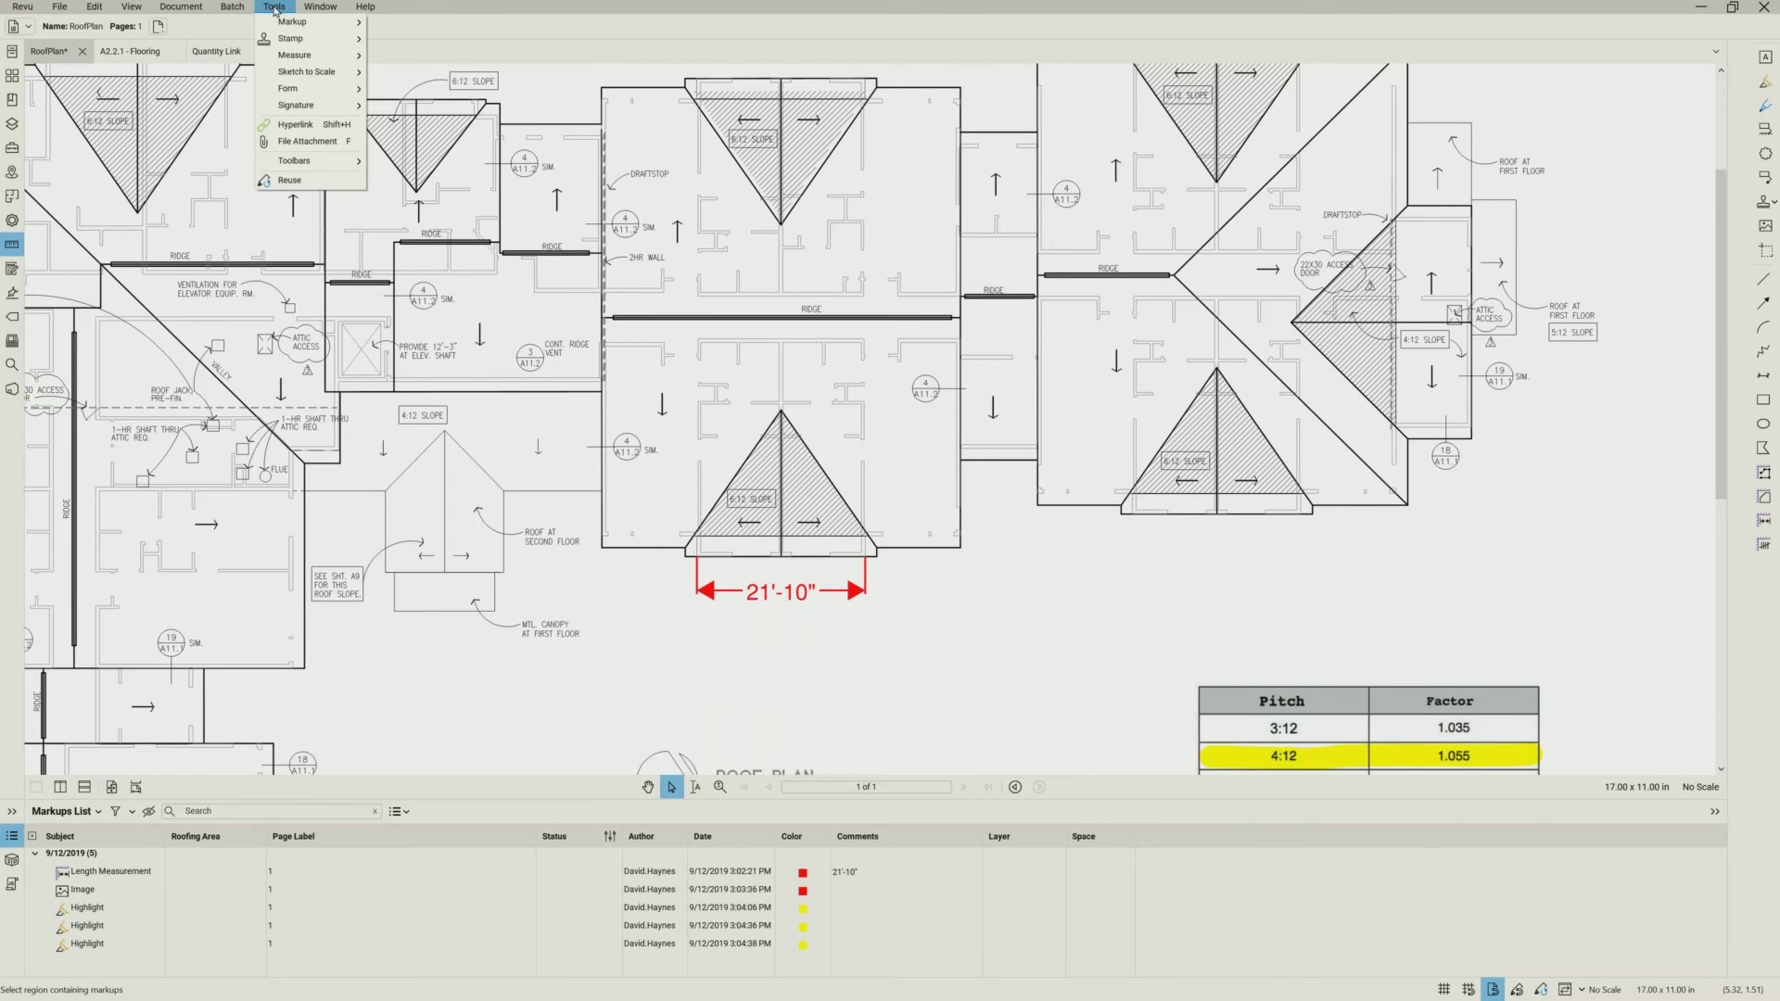
{"action": "mouse_move", "coordinate": [290, 59]}
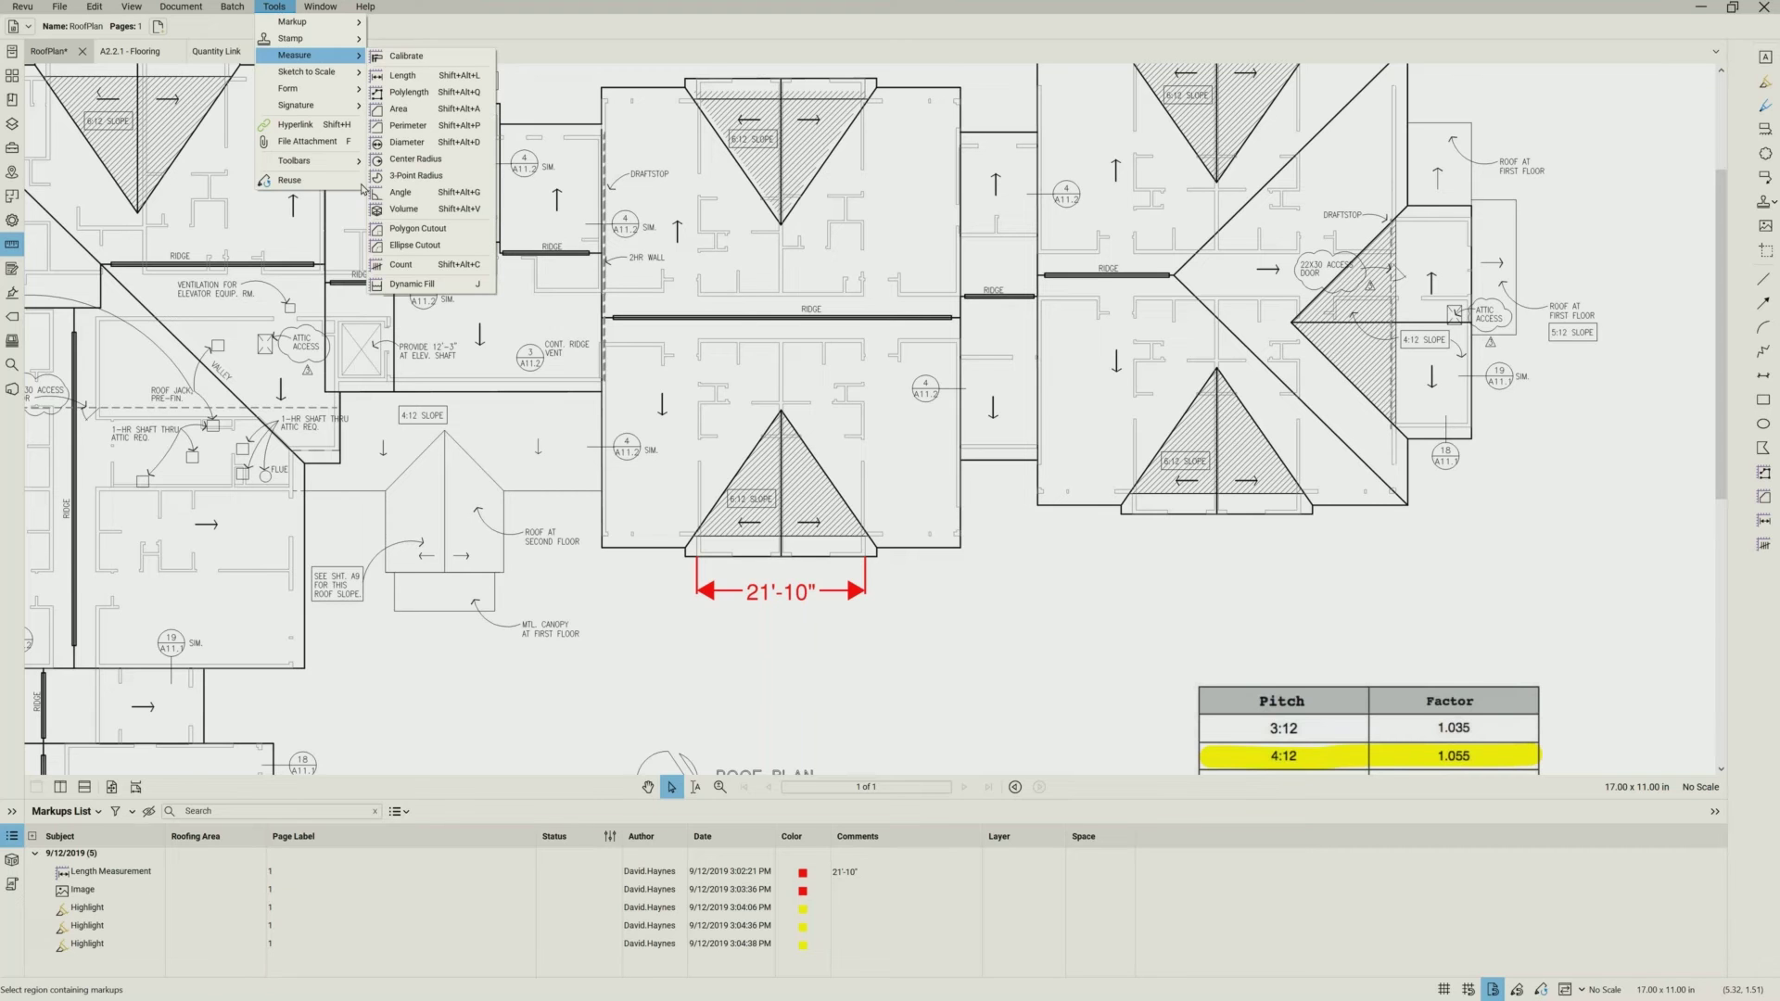
{"action": "left_click", "coordinate": [400, 108]}
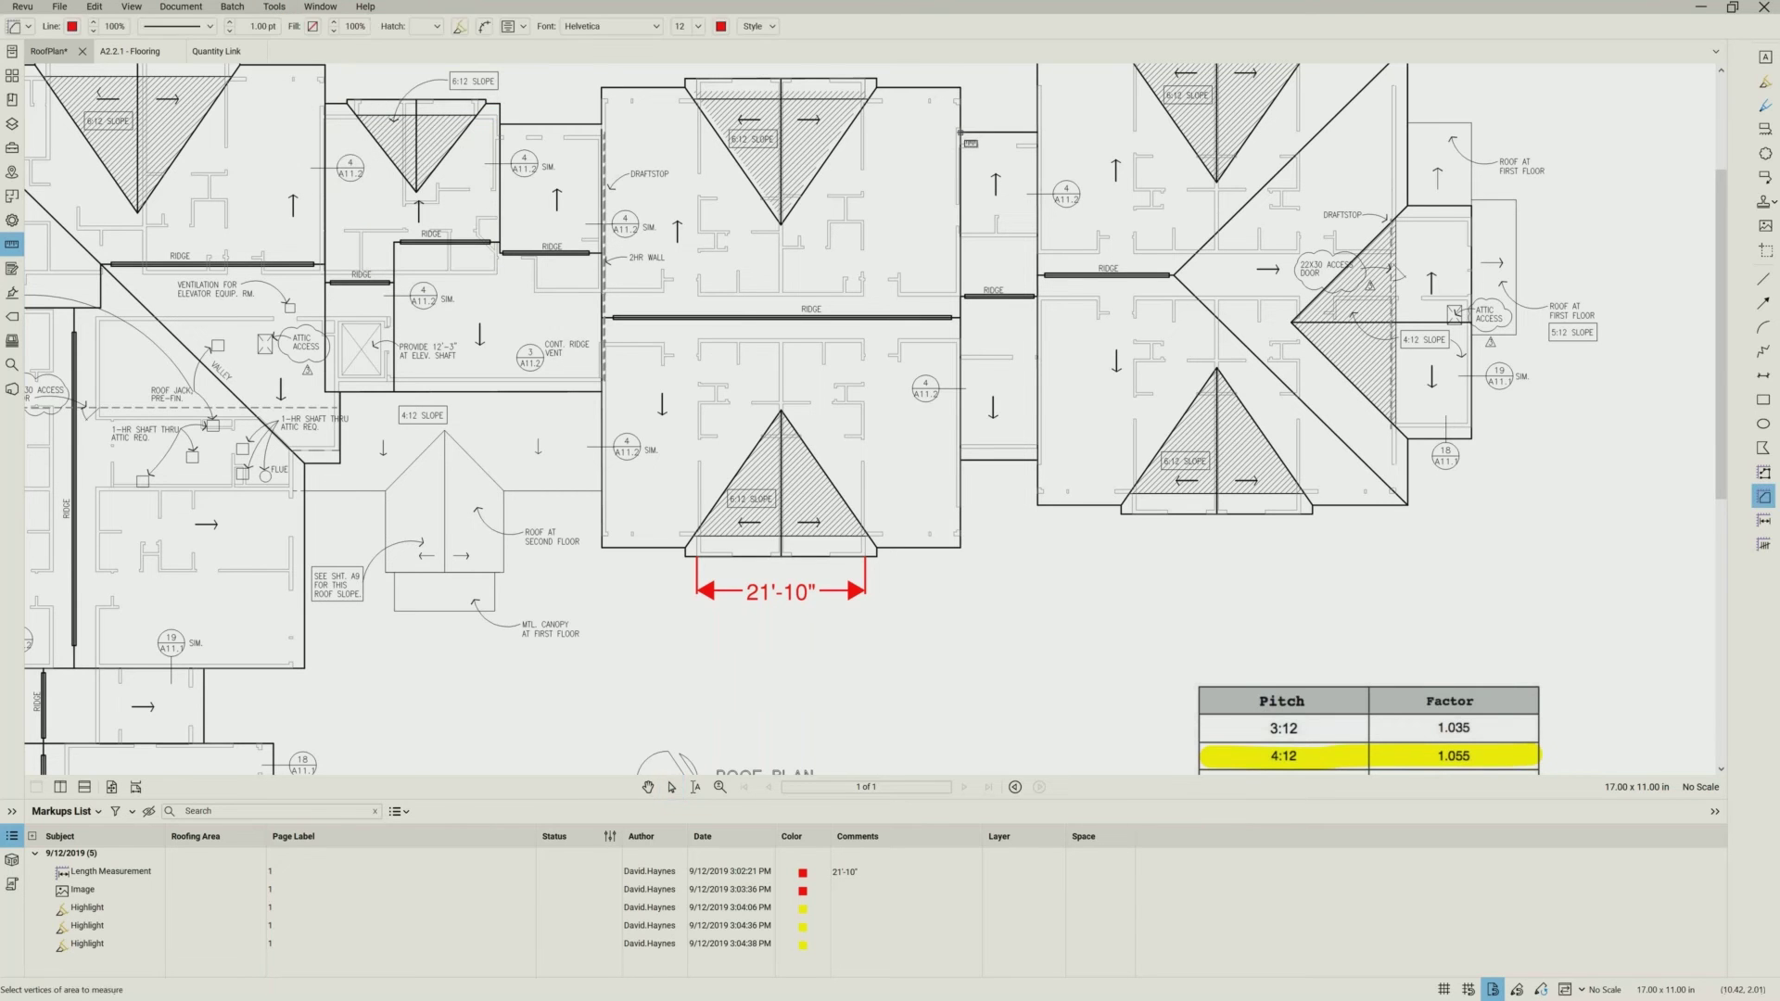
{"action": "left_click", "coordinate": [1038, 132]}
{"action": "left_click", "coordinate": [1036, 457]}
{"action": "double_click", "coordinate": [961, 458]}
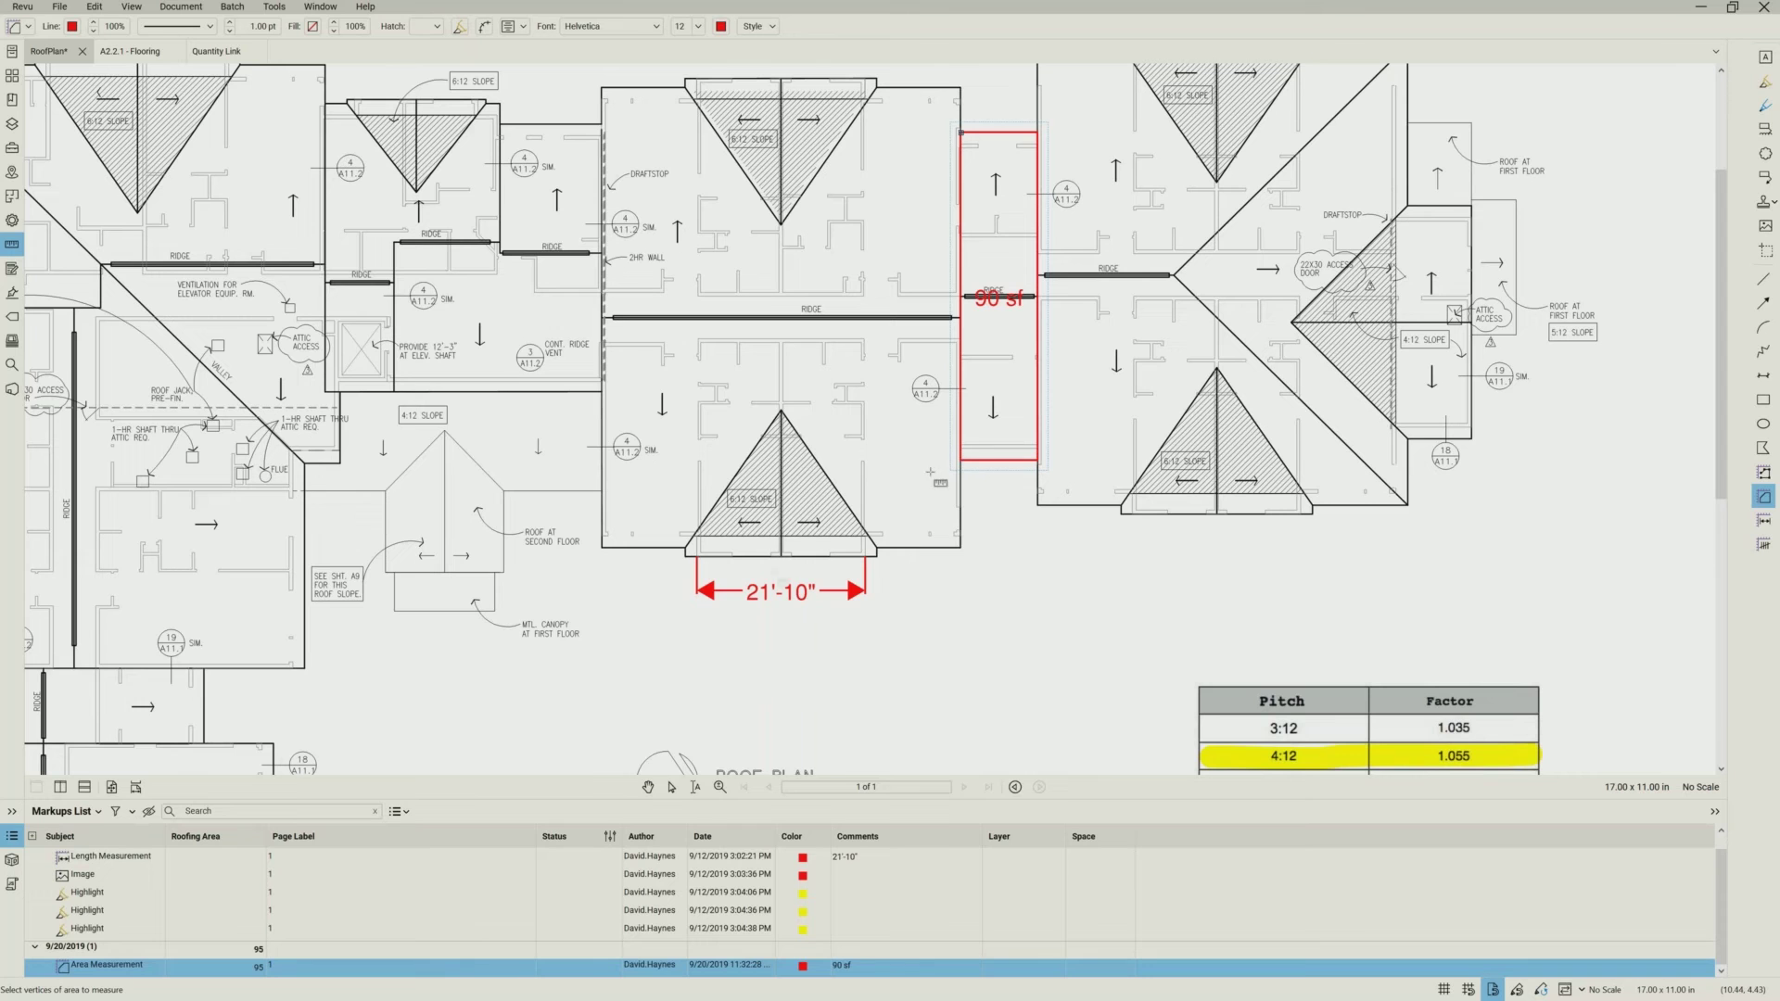
- Measure the rectangular metal canopy's area below the second-floor roof
{"action": "left_click", "coordinate": [394, 573]}
{"action": "left_click", "coordinate": [495, 573]}
{"action": "left_click", "coordinate": [495, 612]}
{"action": "double_click", "coordinate": [395, 612]}
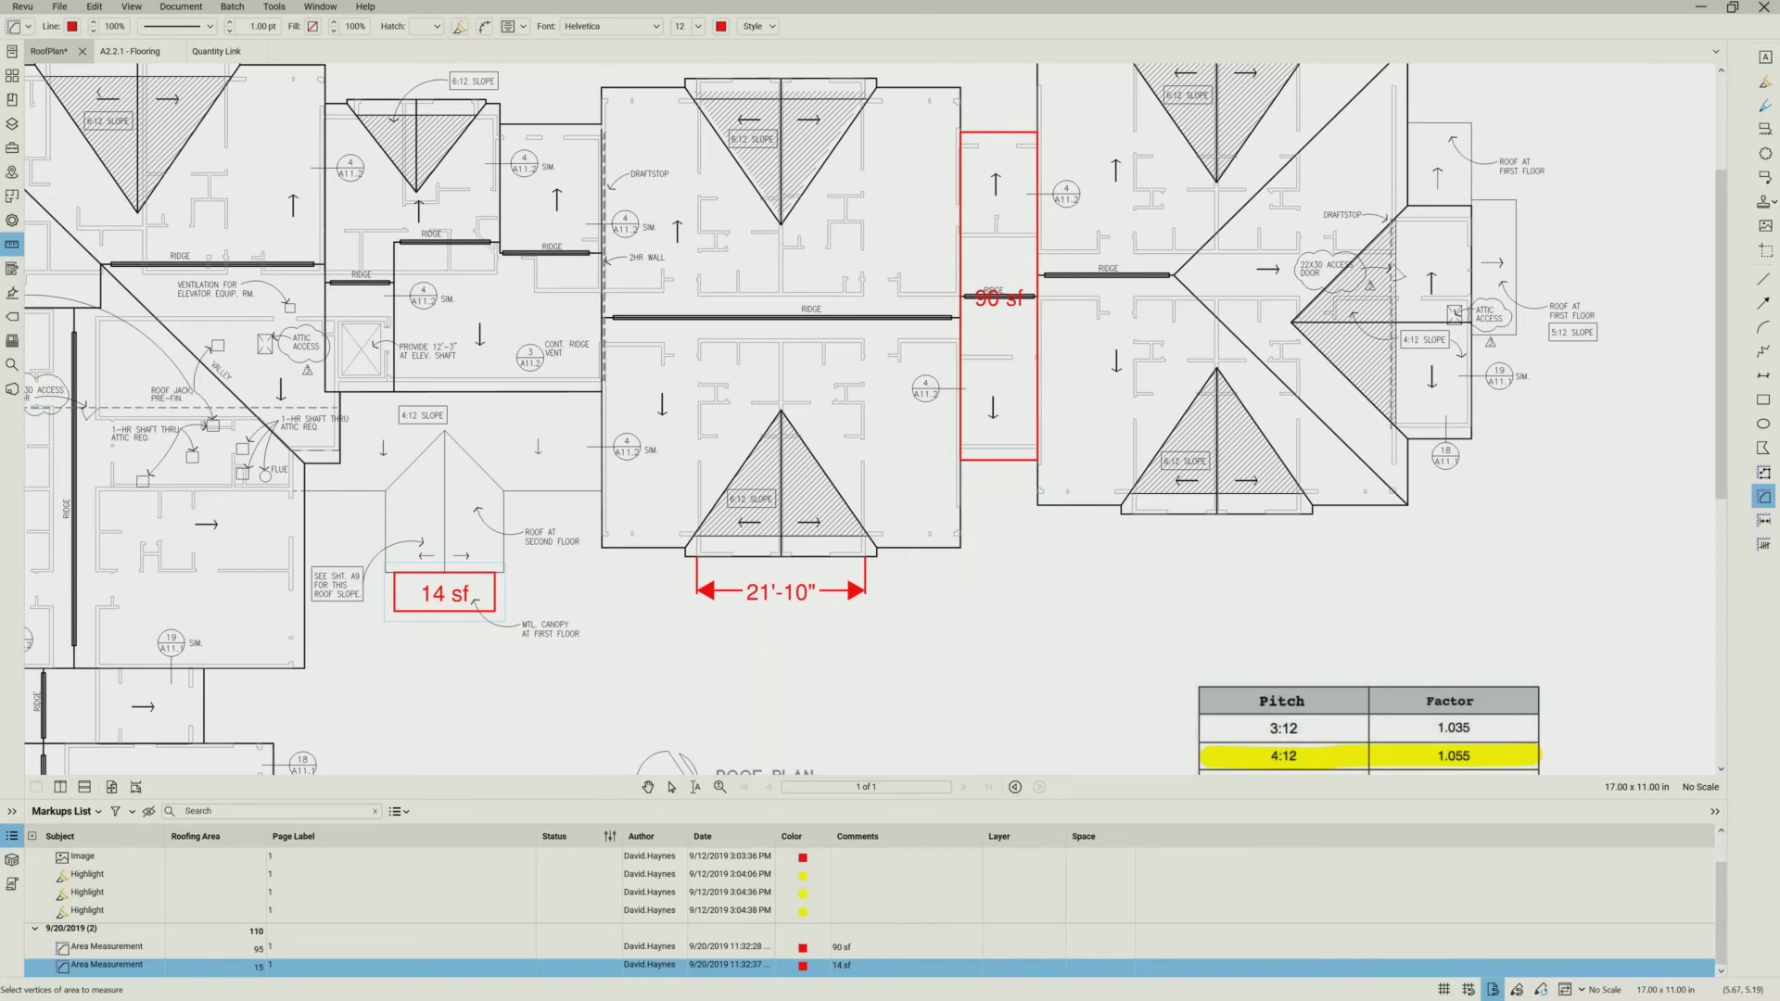
- Select the metal canopy's area measurement and inspect its subject, label and layer properties
{"action": "left_click", "coordinate": [671, 787]}
{"action": "left_click", "coordinate": [428, 605]}
{"action": "left_click", "coordinate": [31, 29]}
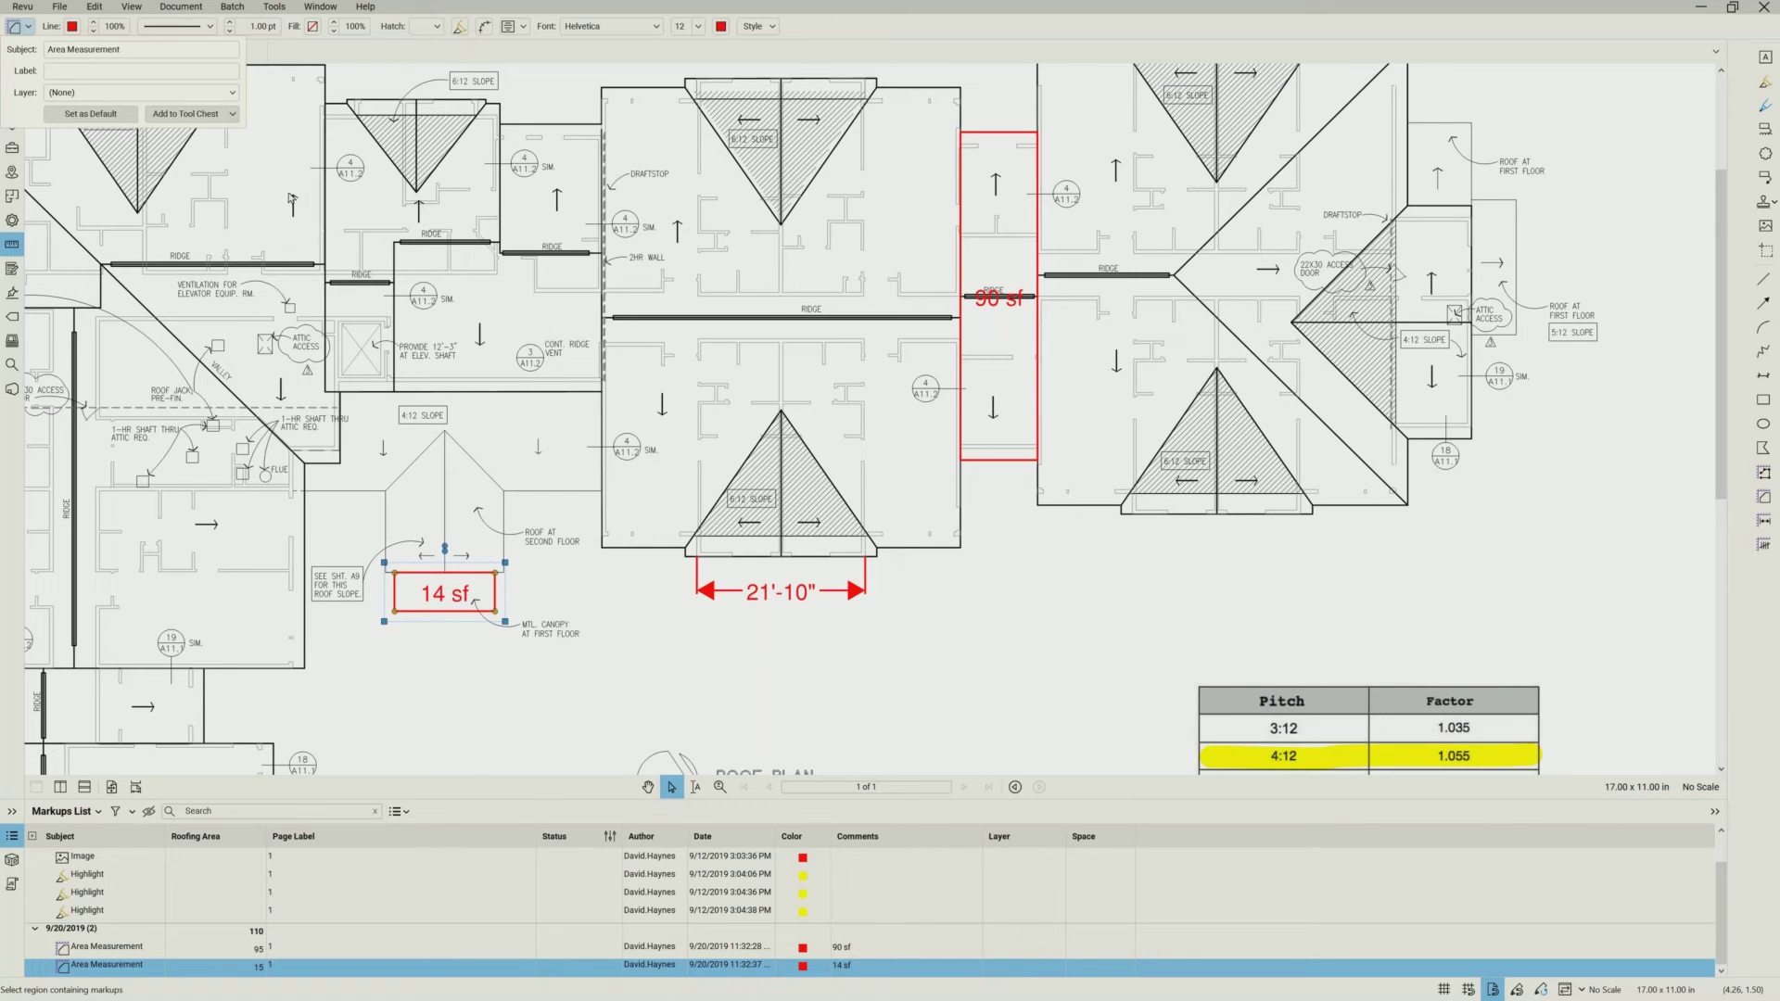
- Measure the area of the small rectangular roof section beside the draftstop, from its upper edge to the ridge
{"action": "left_click", "coordinate": [275, 7]}
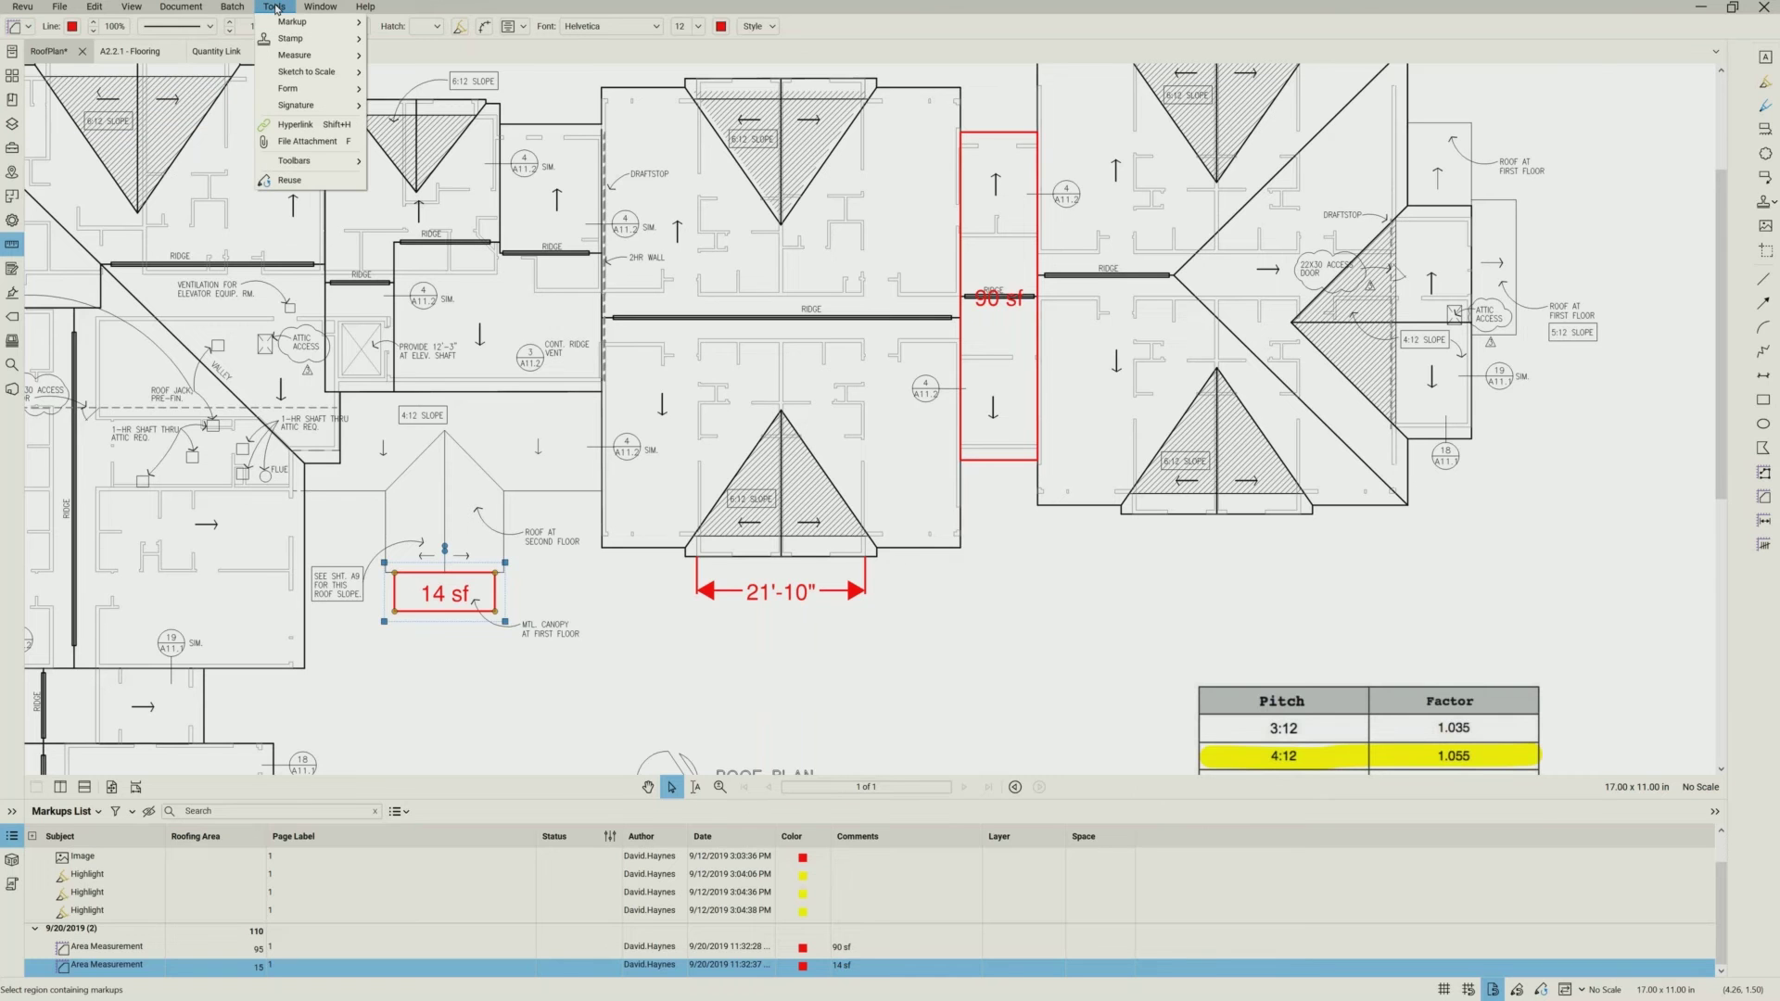
{"action": "mouse_move", "coordinate": [293, 56]}
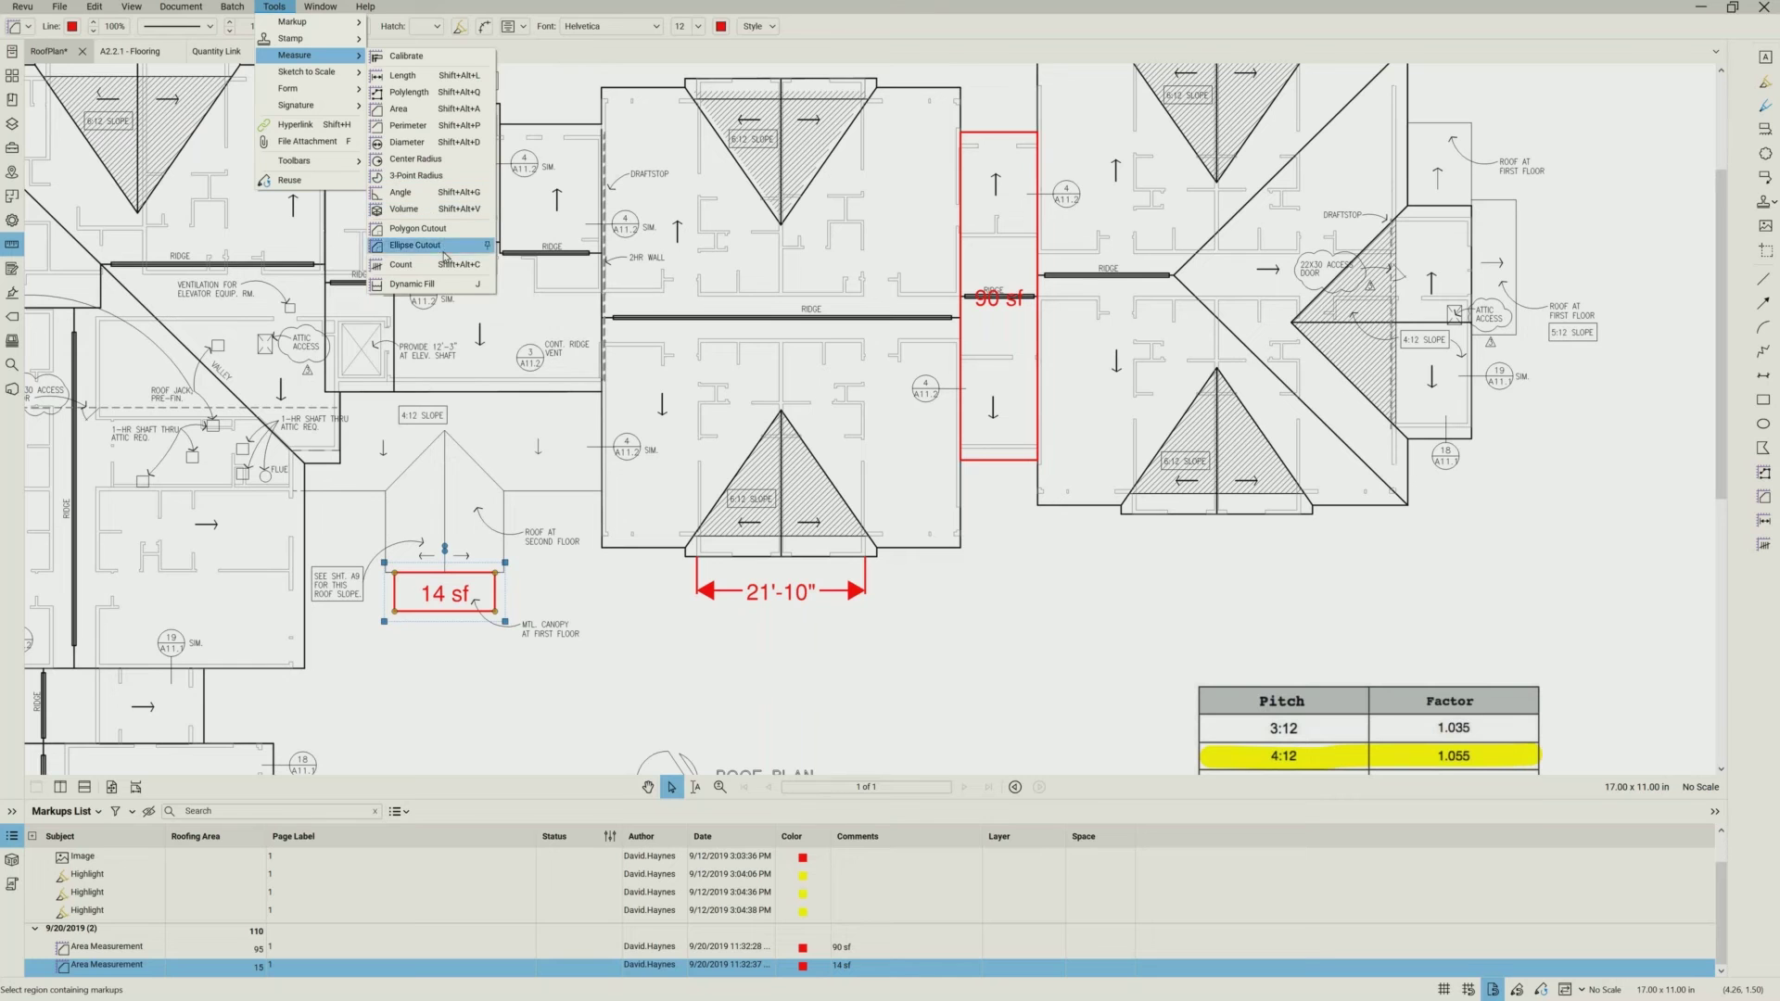
{"action": "left_click", "coordinate": [430, 109]}
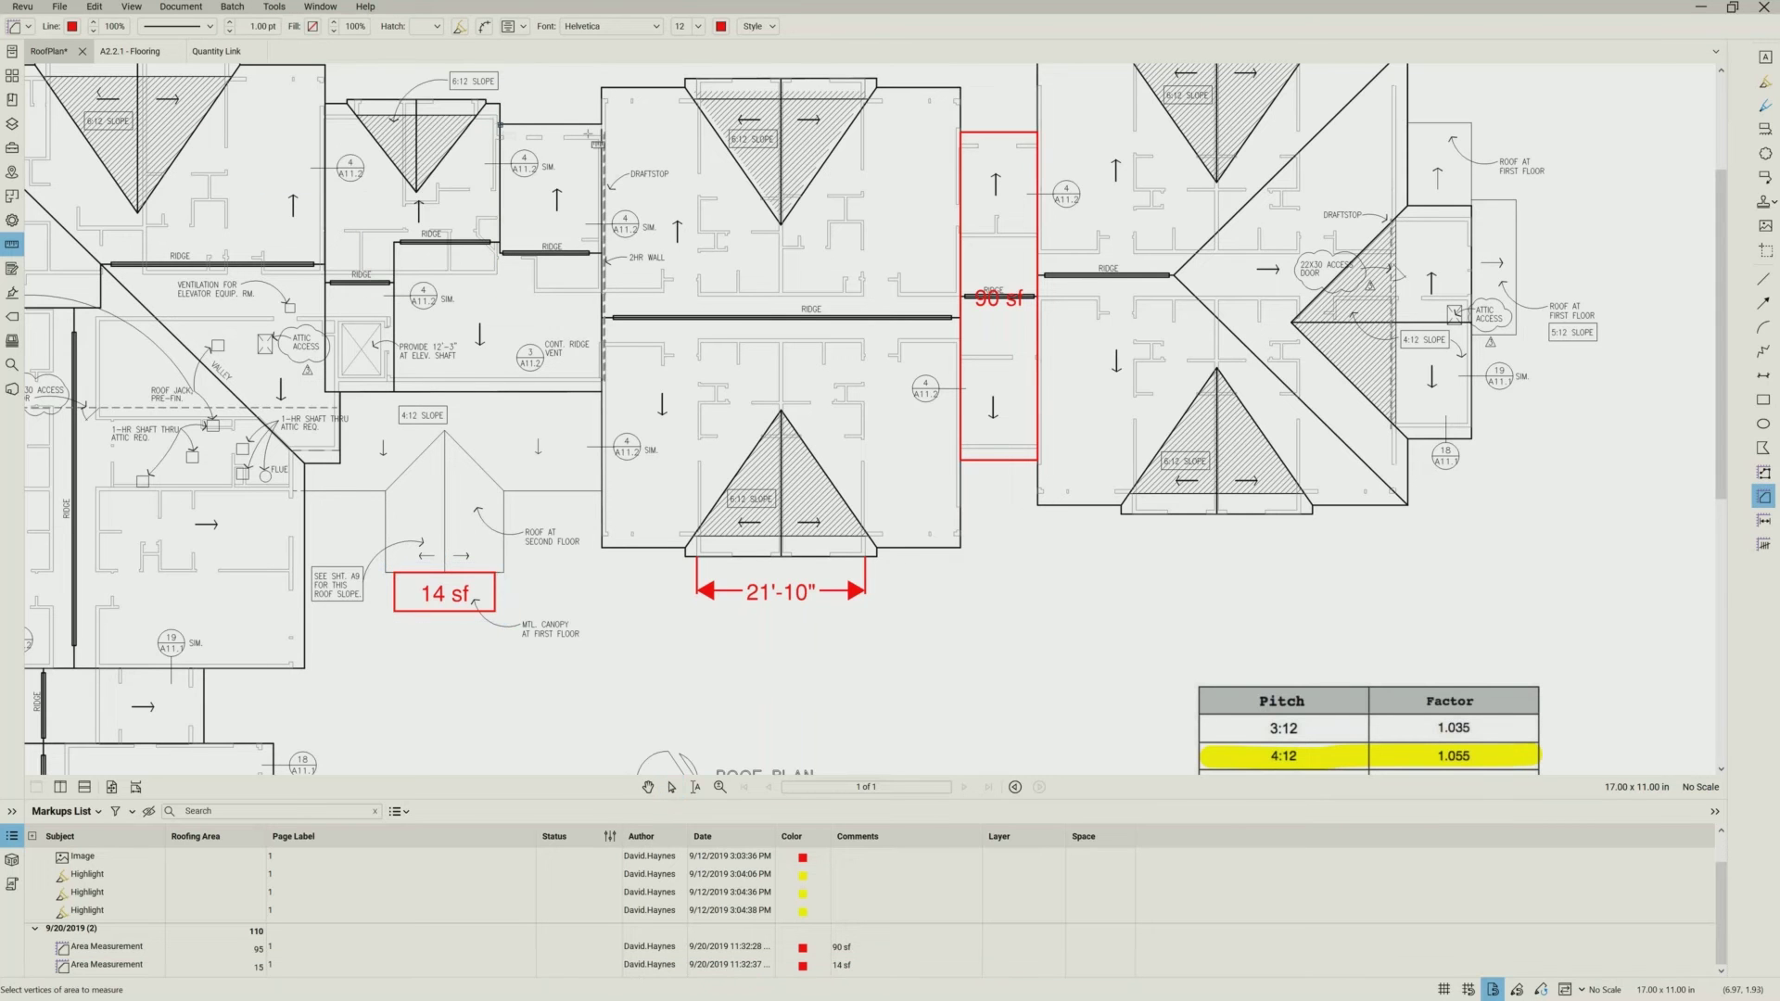
{"action": "left_click", "coordinate": [501, 124]}
{"action": "left_click", "coordinate": [600, 123]}
{"action": "left_click", "coordinate": [602, 252]}
{"action": "double_click", "coordinate": [501, 252]}
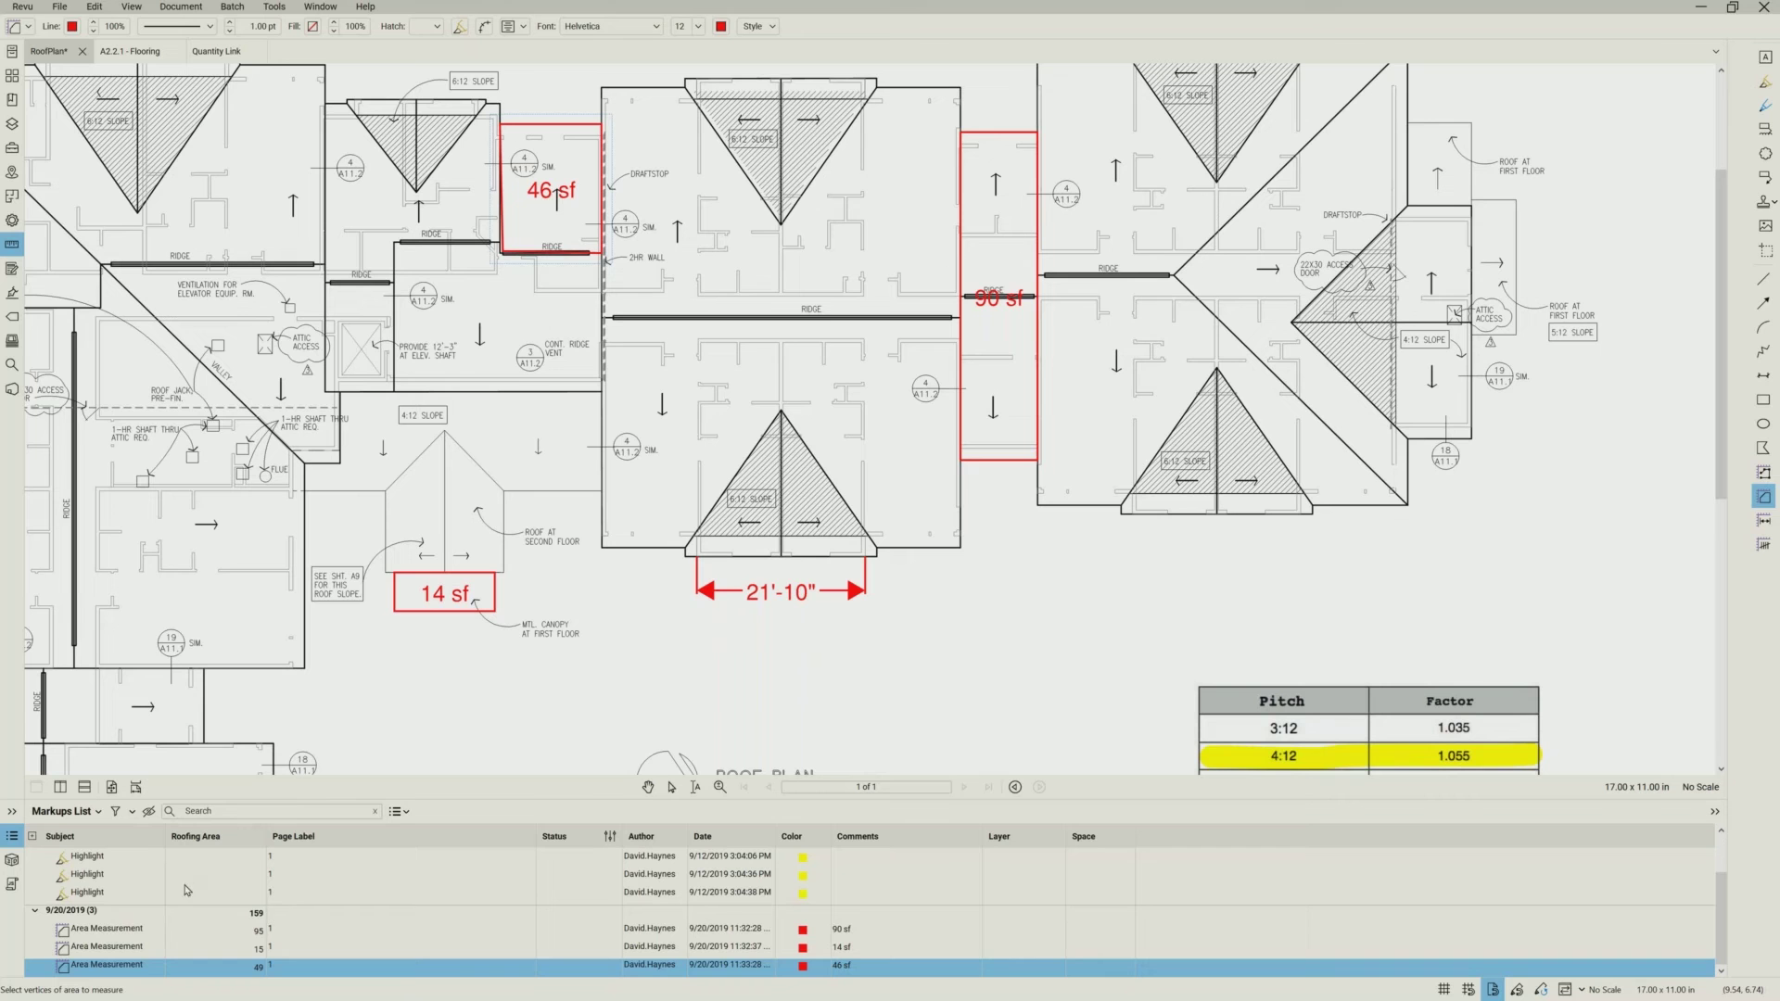
- Select all three area measurements in the markups list and change their subject to "Asphalt"
{"action": "left_click", "coordinate": [96, 930]}
{"action": "left_click", "coordinate": [90, 948], "text": "ctrl"}
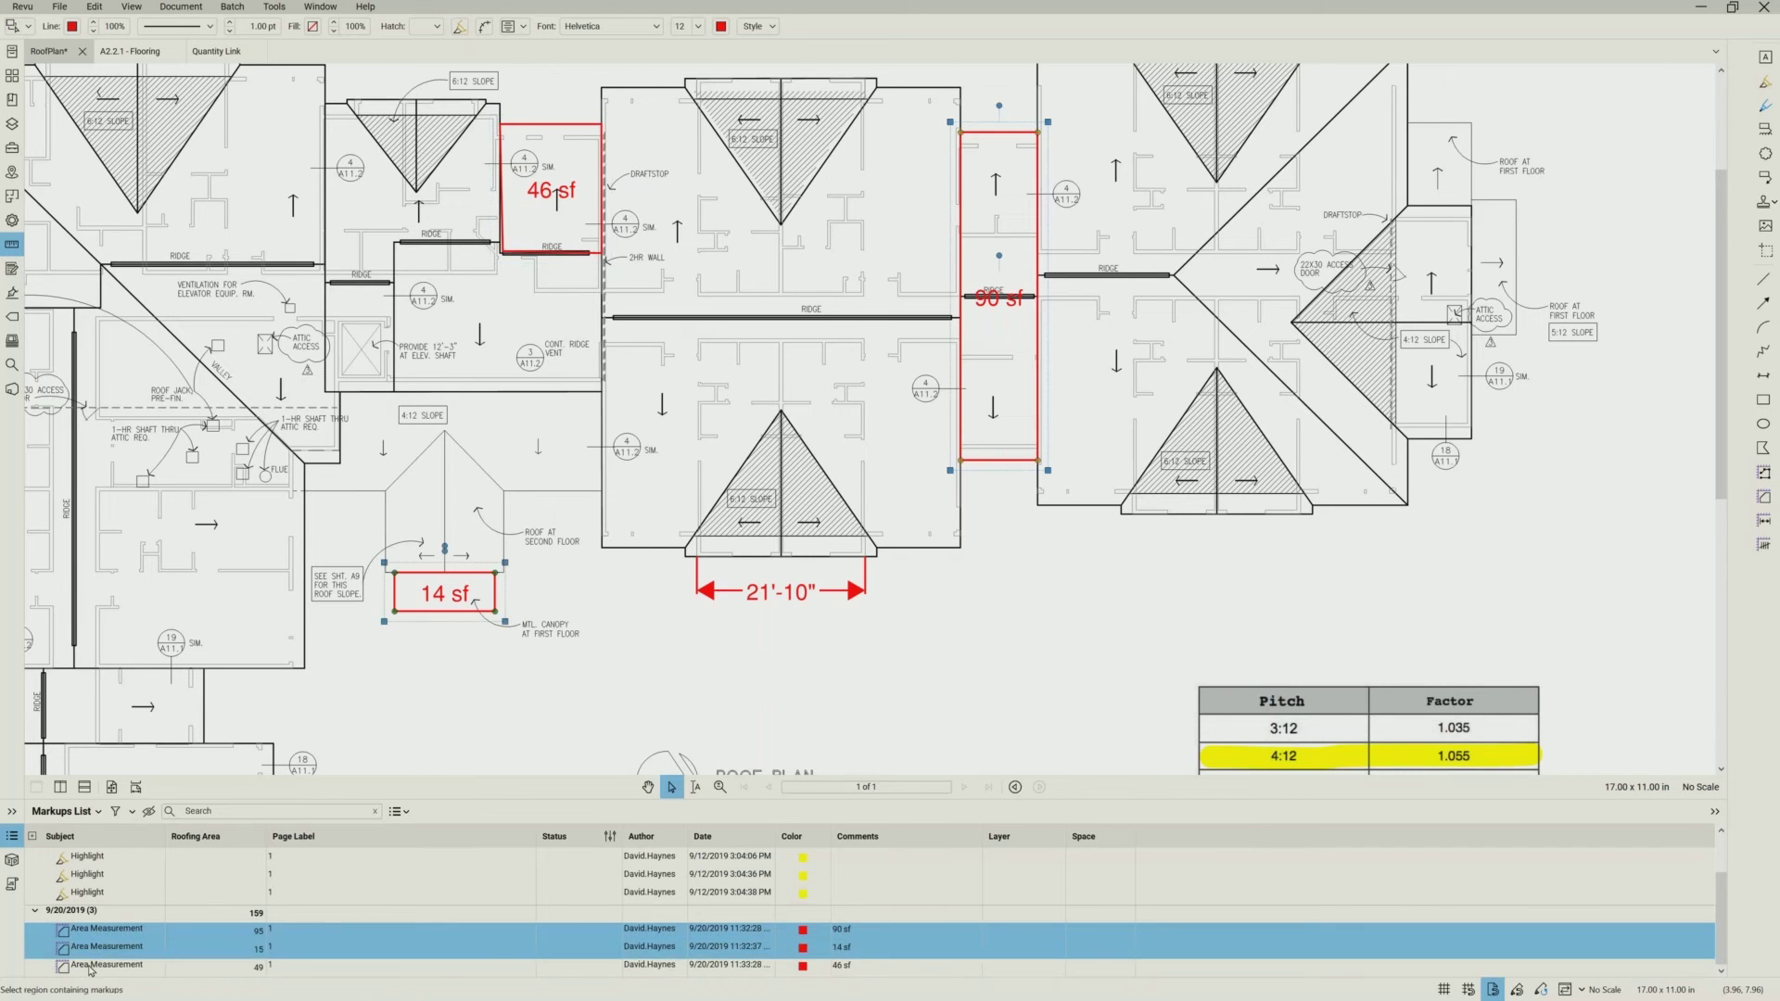
{"action": "left_click", "coordinate": [90, 966], "text": "ctrl"}
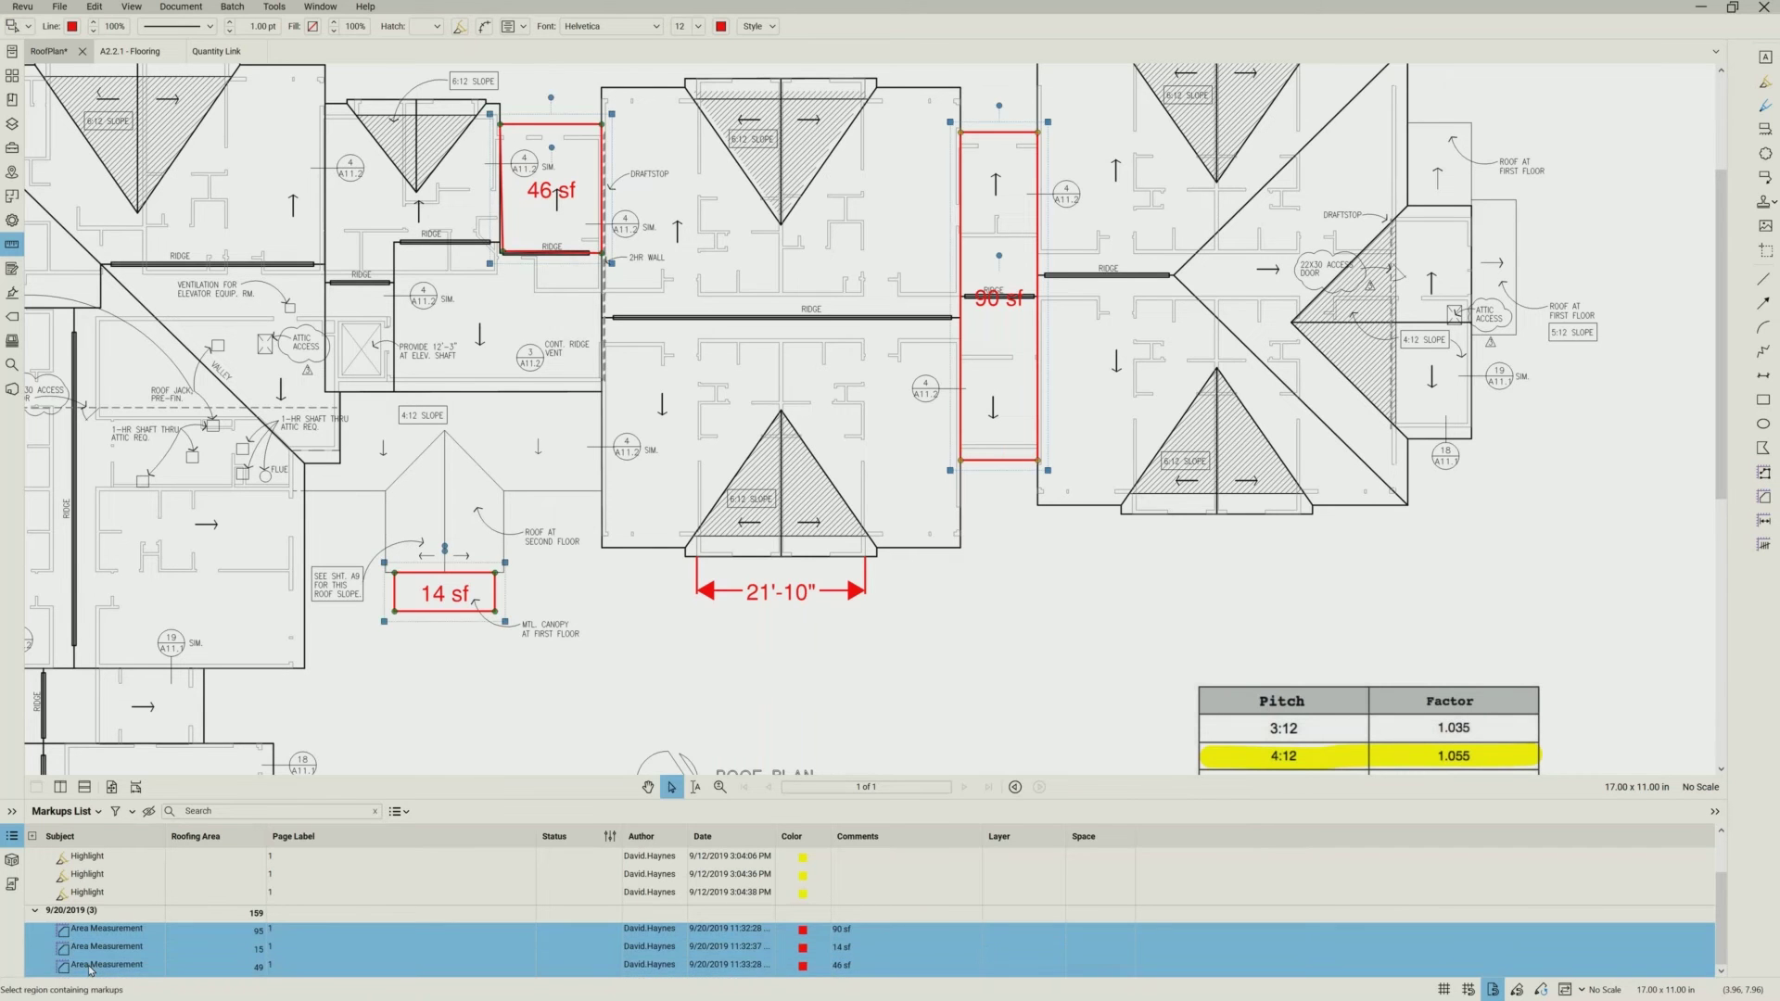
{"action": "left_click", "coordinate": [12, 99]}
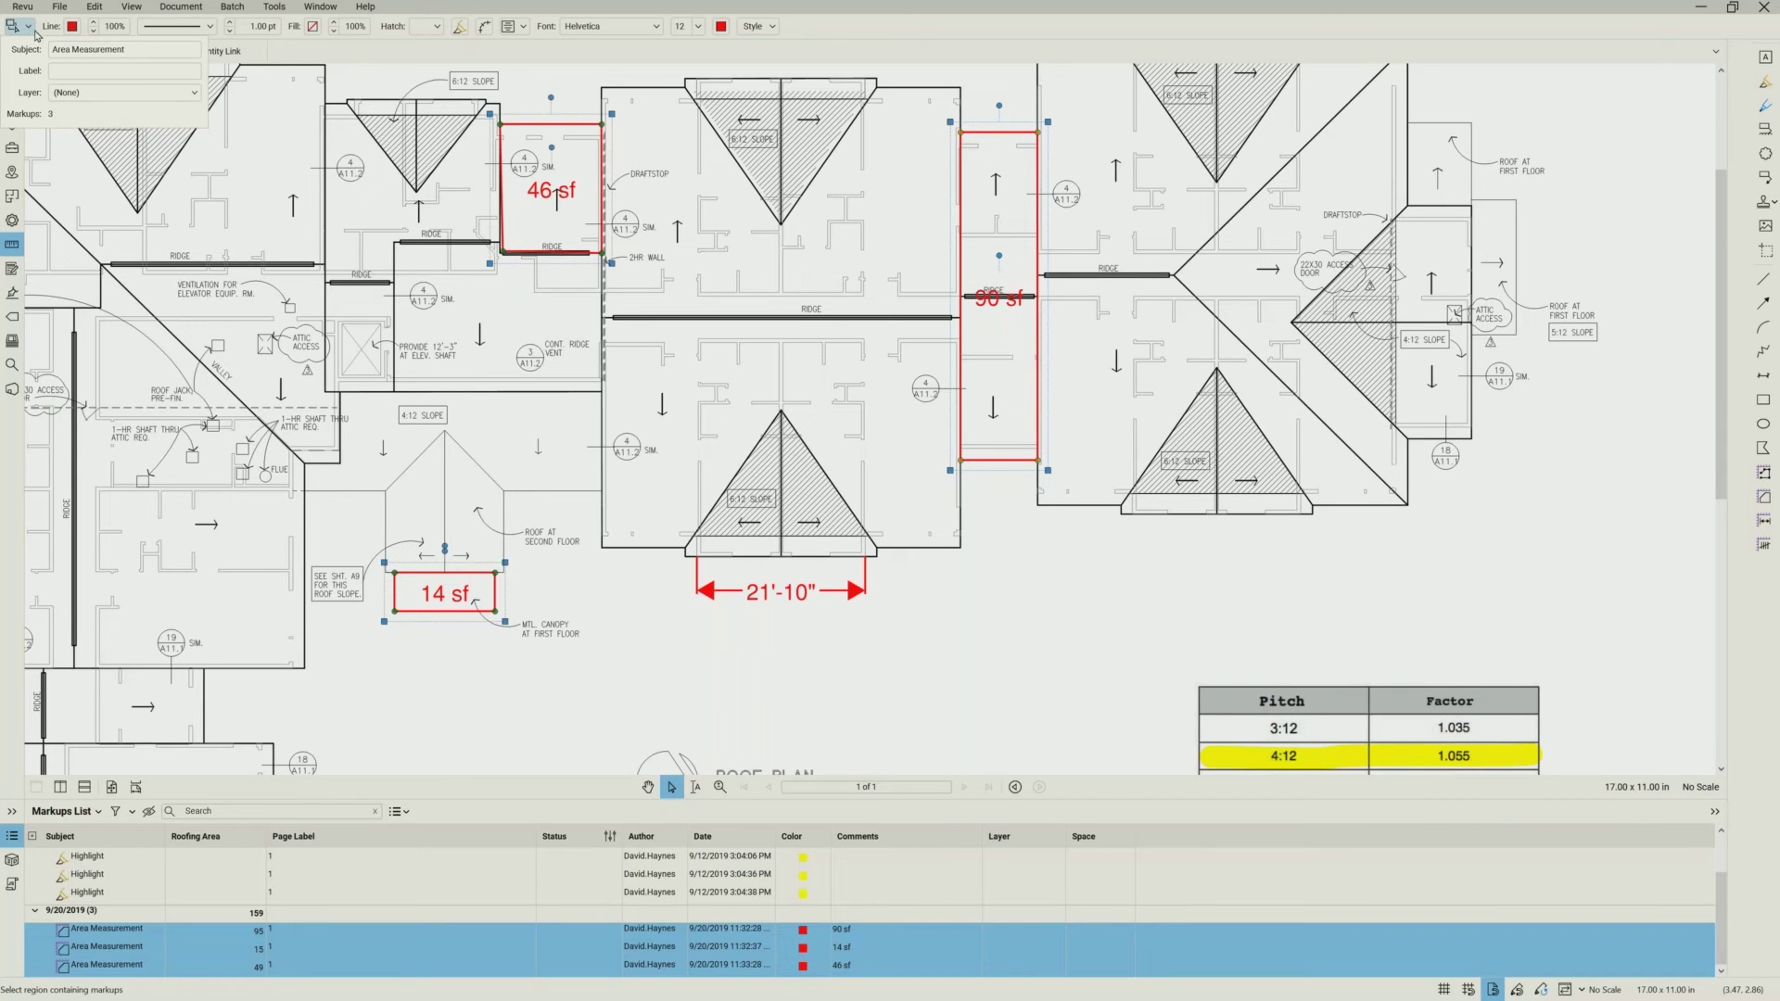
{"action": "left_click", "coordinate": [146, 44]}
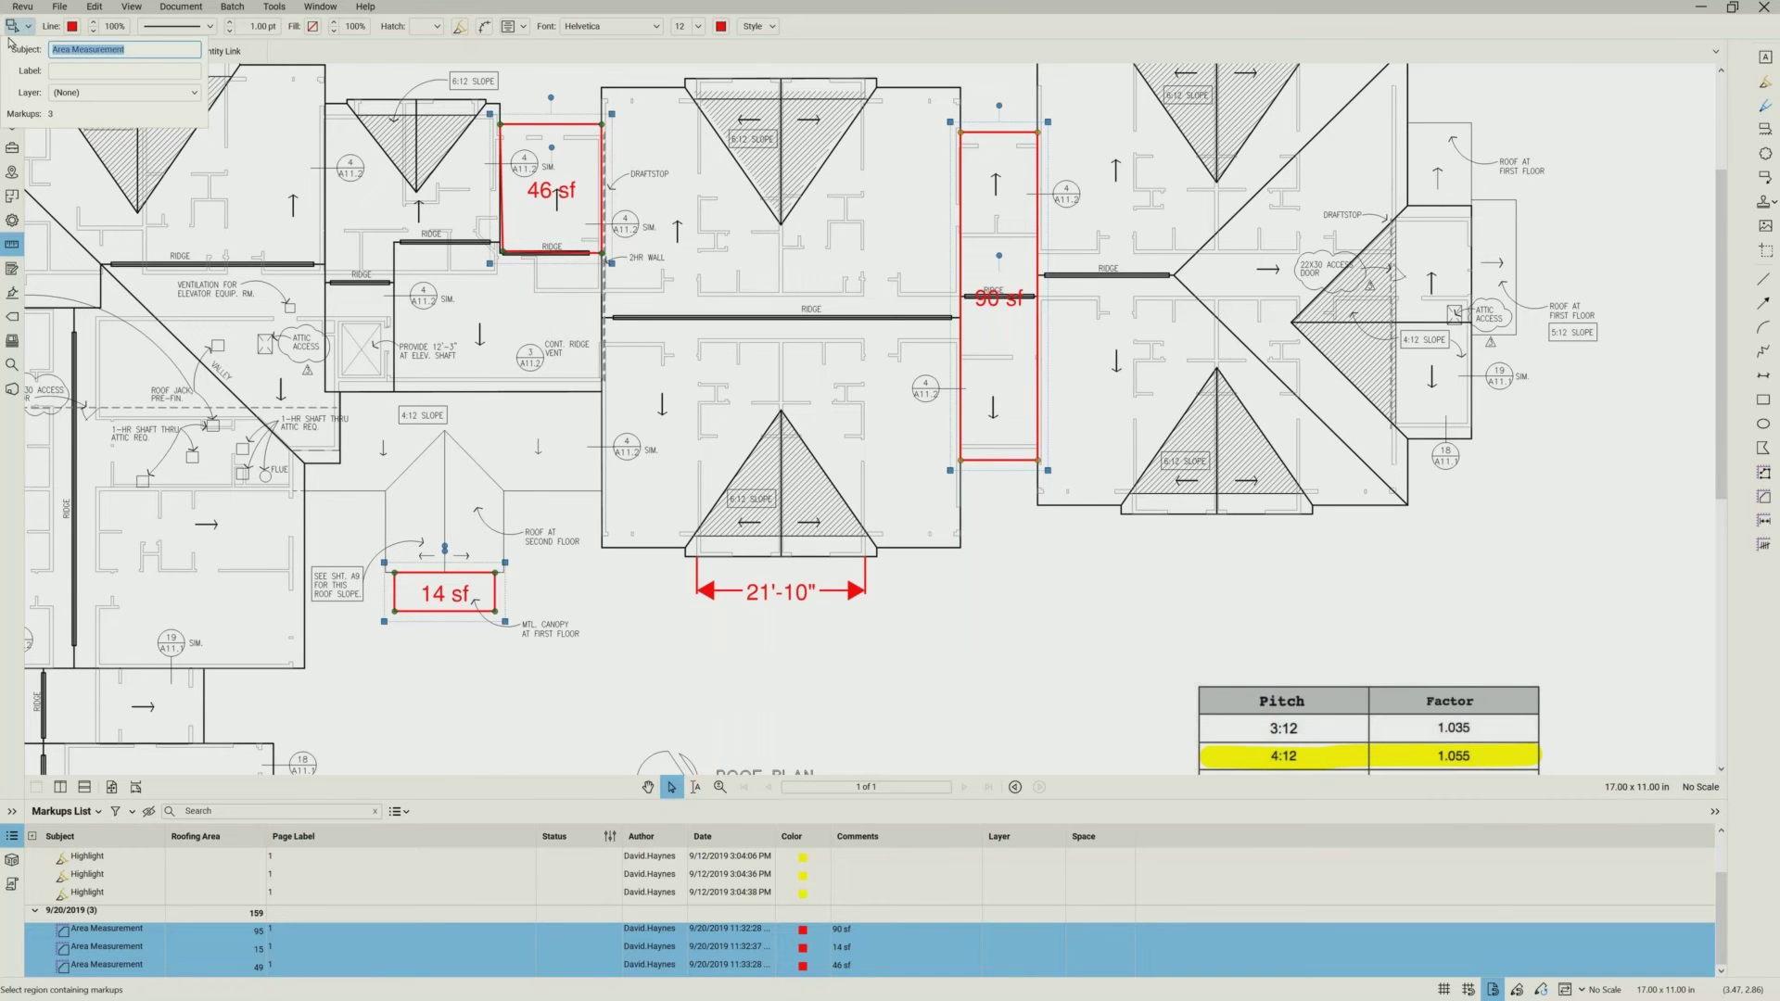
{"action": "type", "text": "As"}
{"action": "key", "text": "Return"}
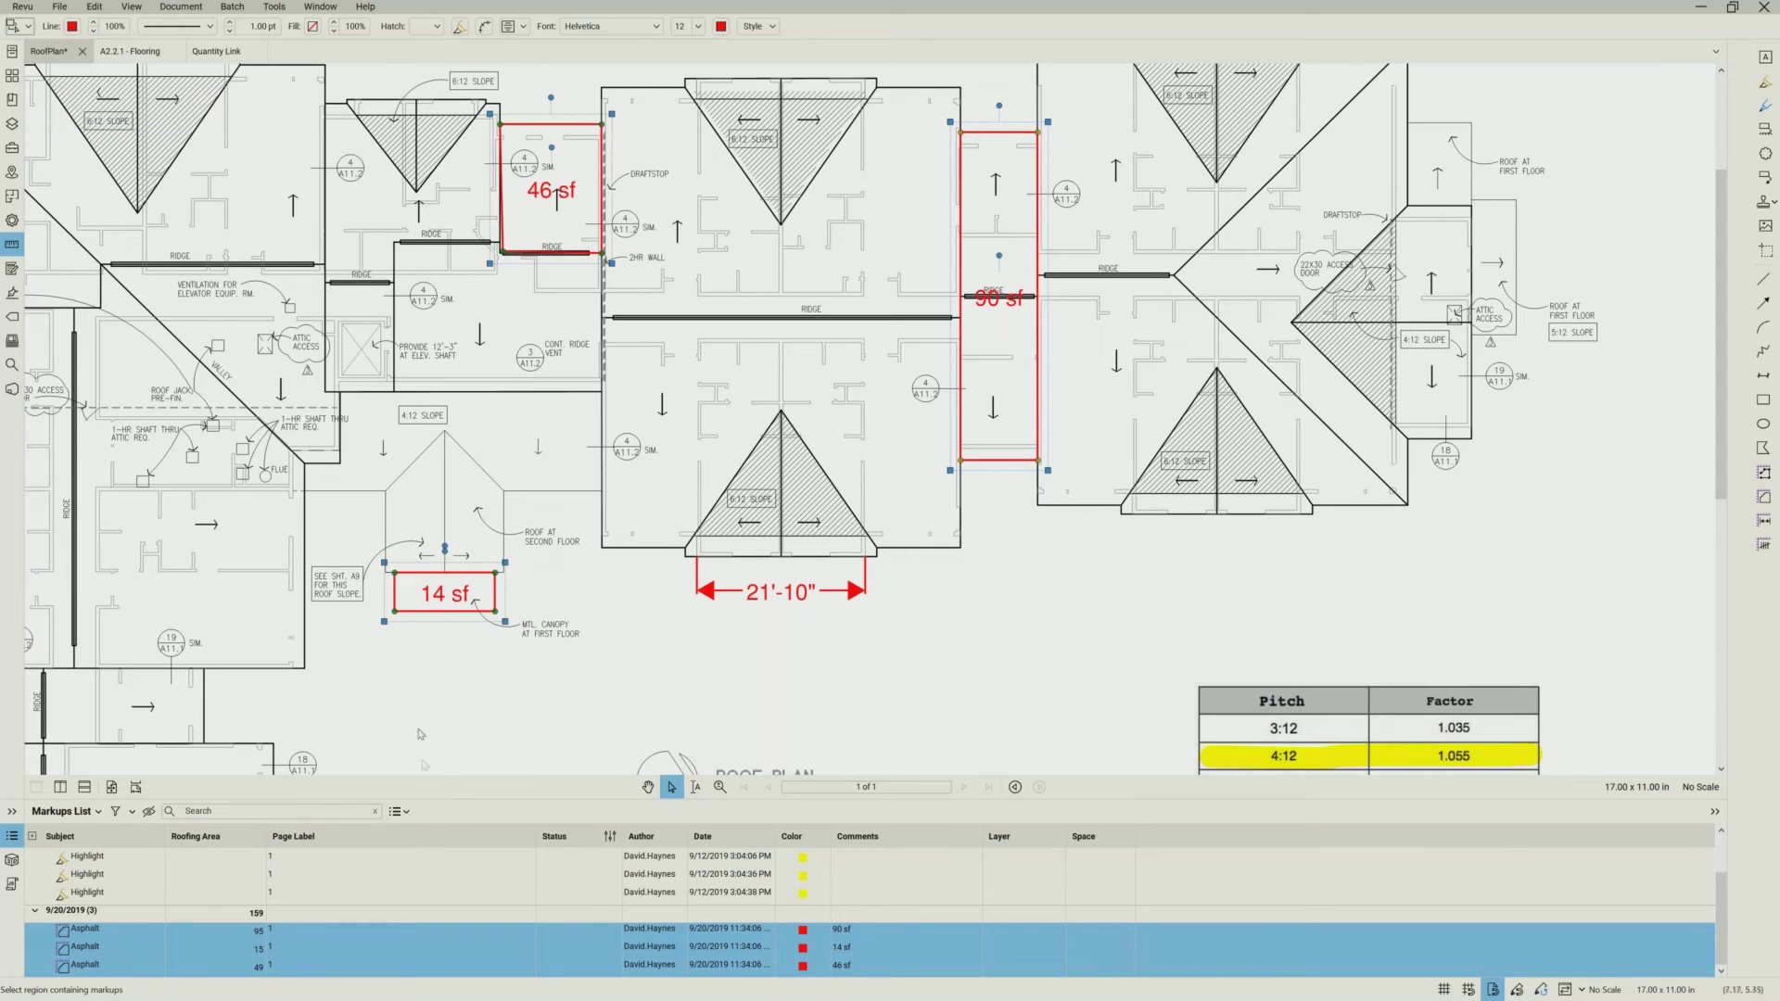
- Start a CSV summary of the markups and append the date to its title
{"action": "left_click", "coordinate": [405, 812]}
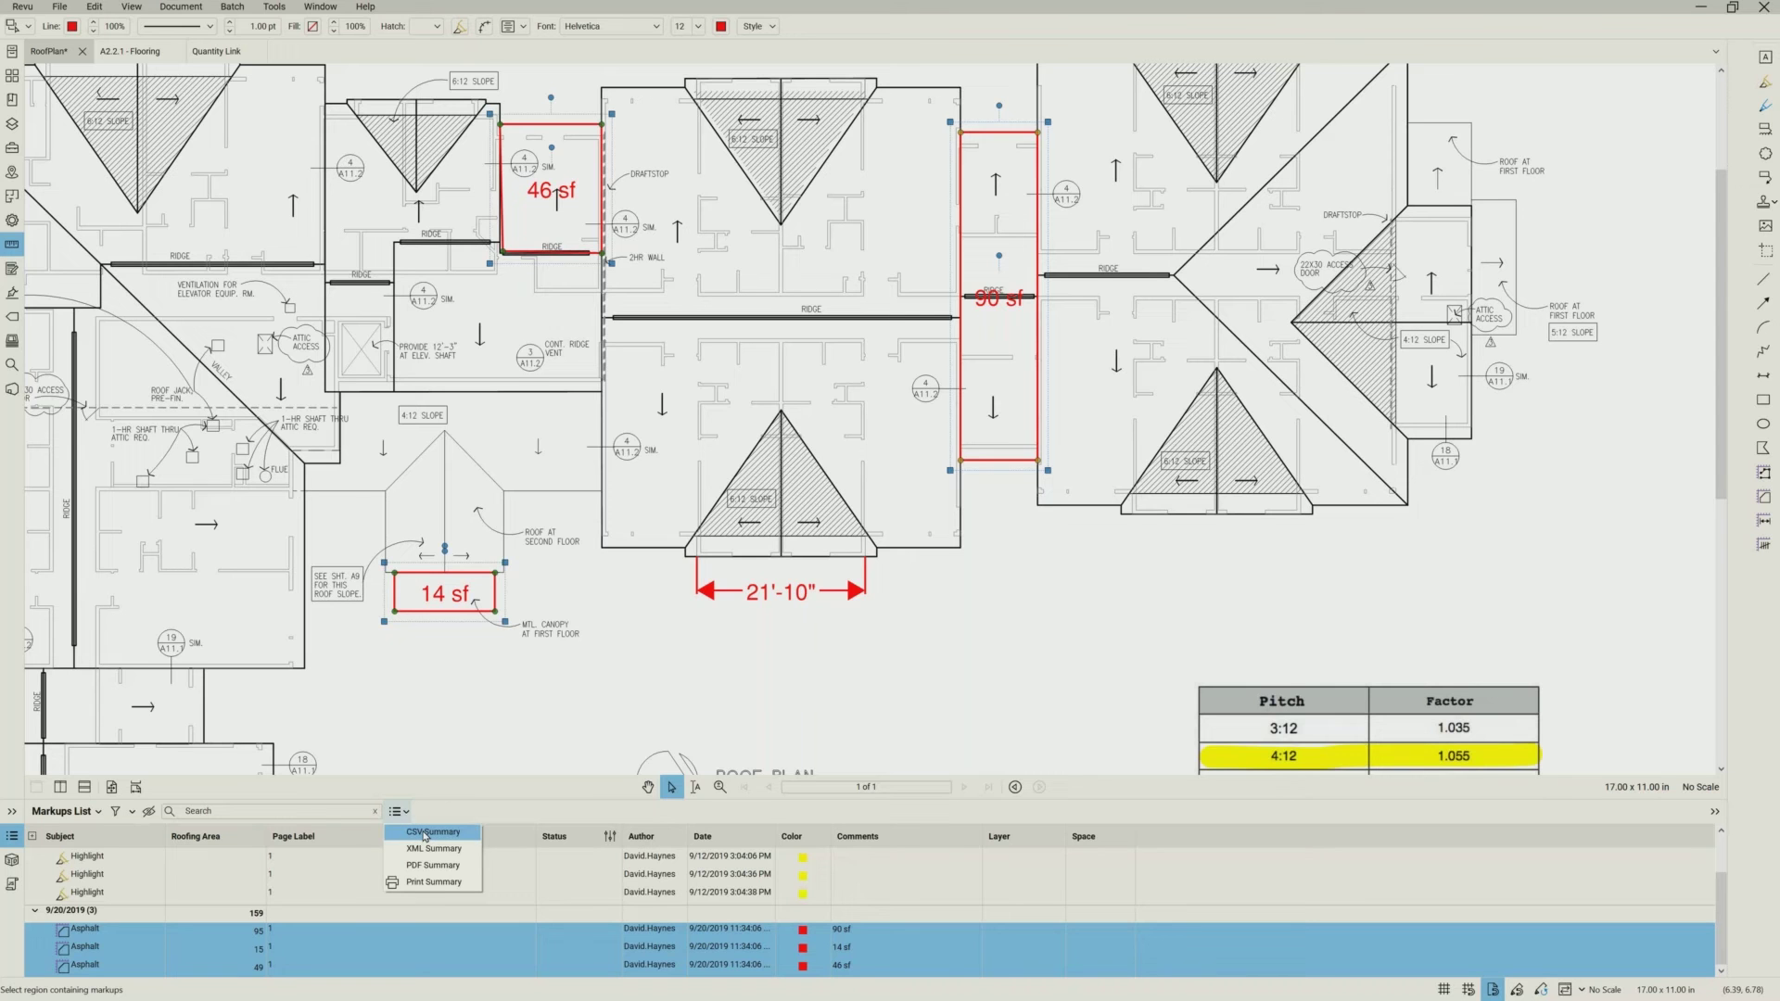
{"action": "left_click", "coordinate": [426, 835]}
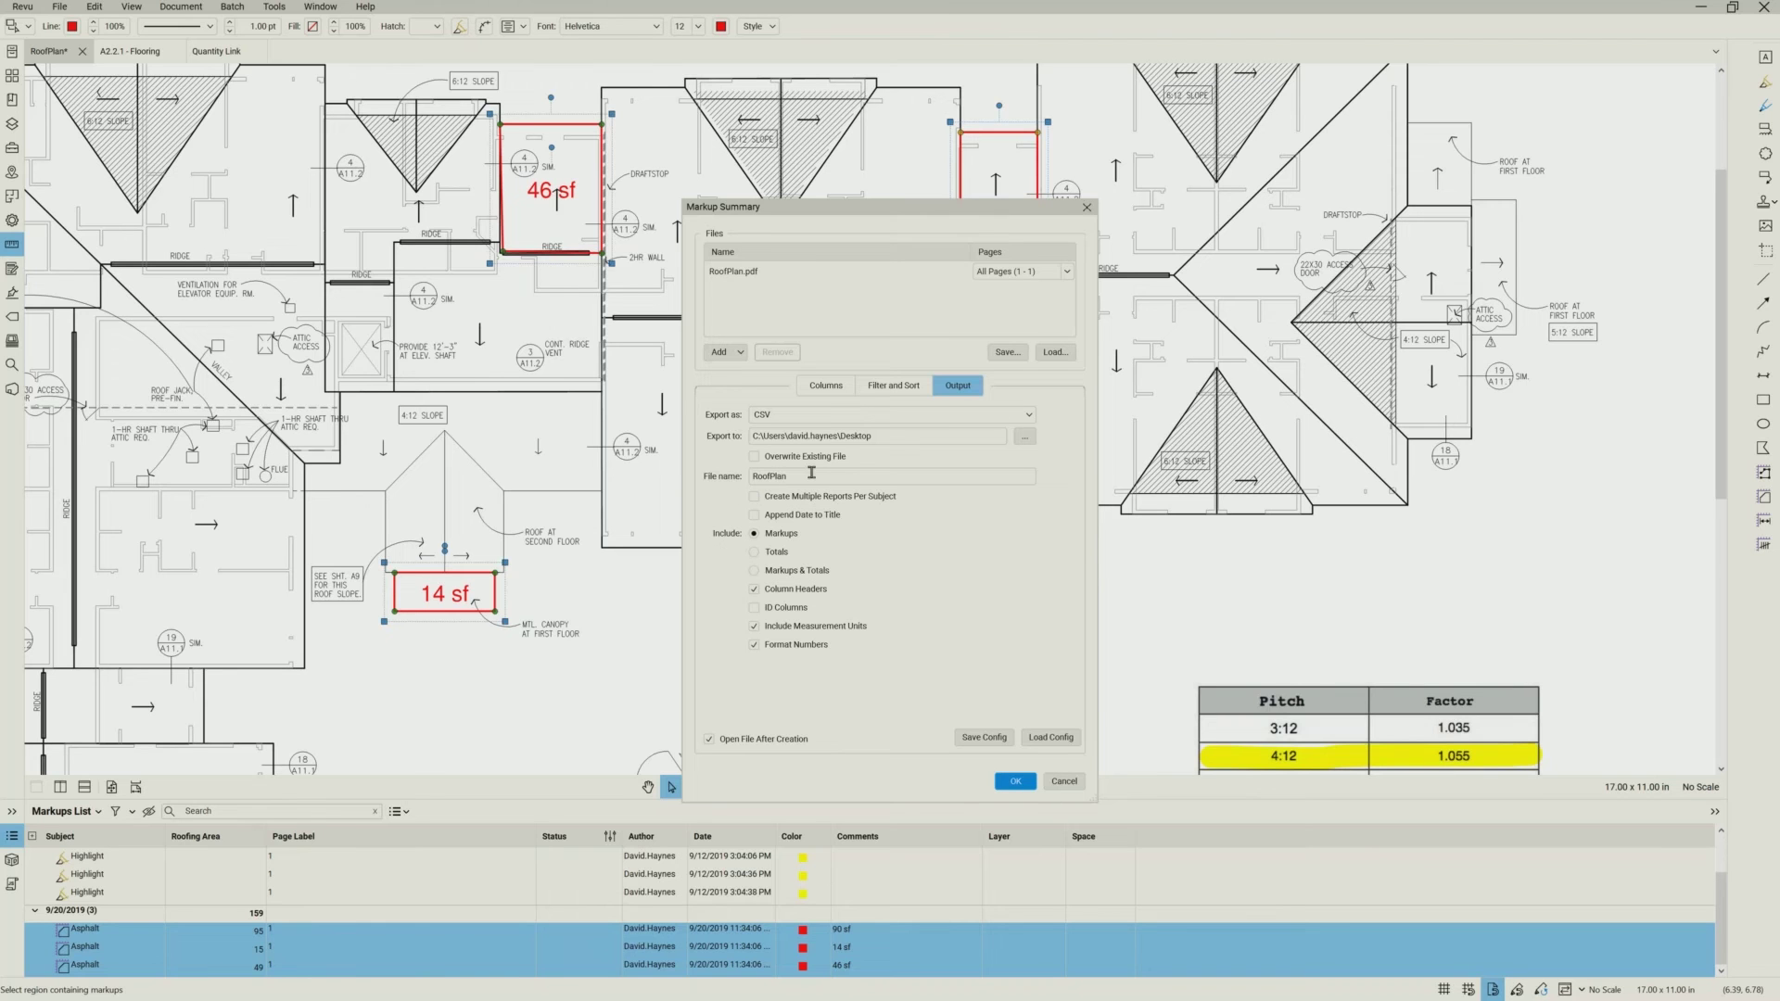
{"action": "left_click", "coordinate": [754, 516]}
- Name the summary file "Roofing Takeoff - [Date]" and include only the totals
{"action": "left_click_drag", "start_coordinate": [784, 476], "coordinate": [724, 466]}
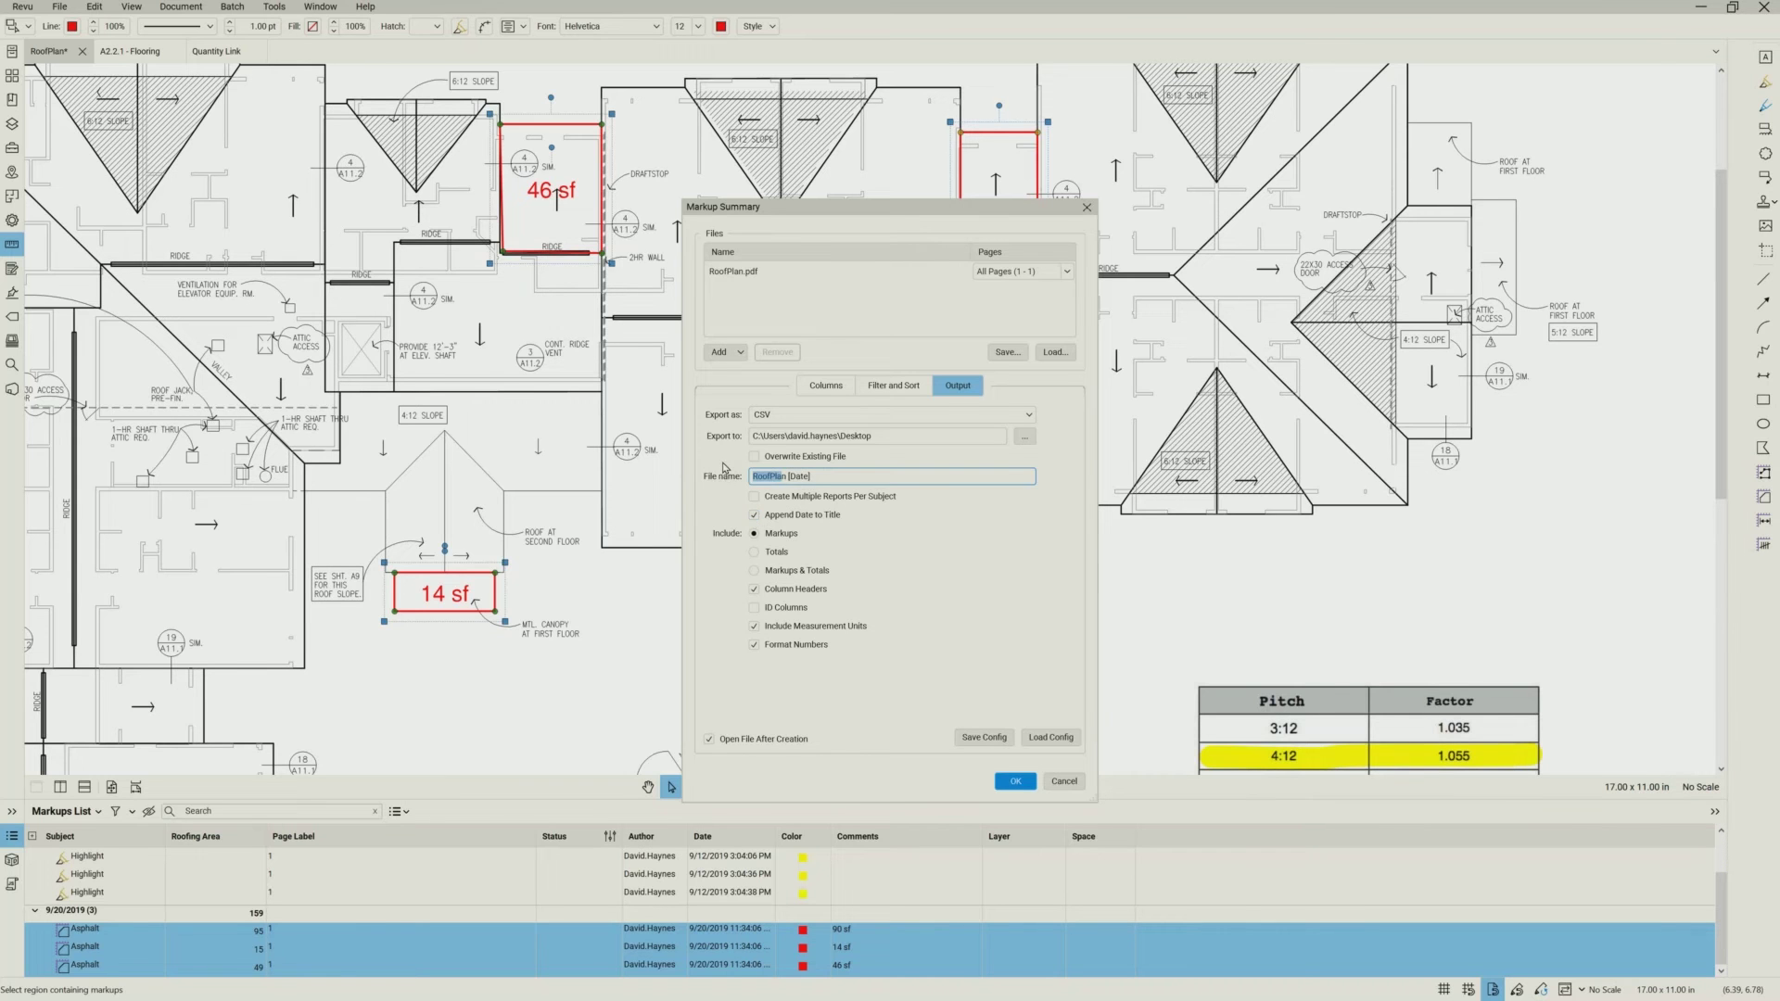
{"action": "key", "text": "Right"}
{"action": "key", "text": "BackSpace"}
{"action": "key", "text": "BackSpace"}
{"action": "key", "text": "BackSpace"}
{"action": "key", "text": "BackSpace"}
{"action": "key", "text": "BackSpace"}
{"action": "key", "text": "BackSpace"}
{"action": "type", "text": "ofing Takeoff -"}
{"action": "left_click", "coordinate": [757, 554]}
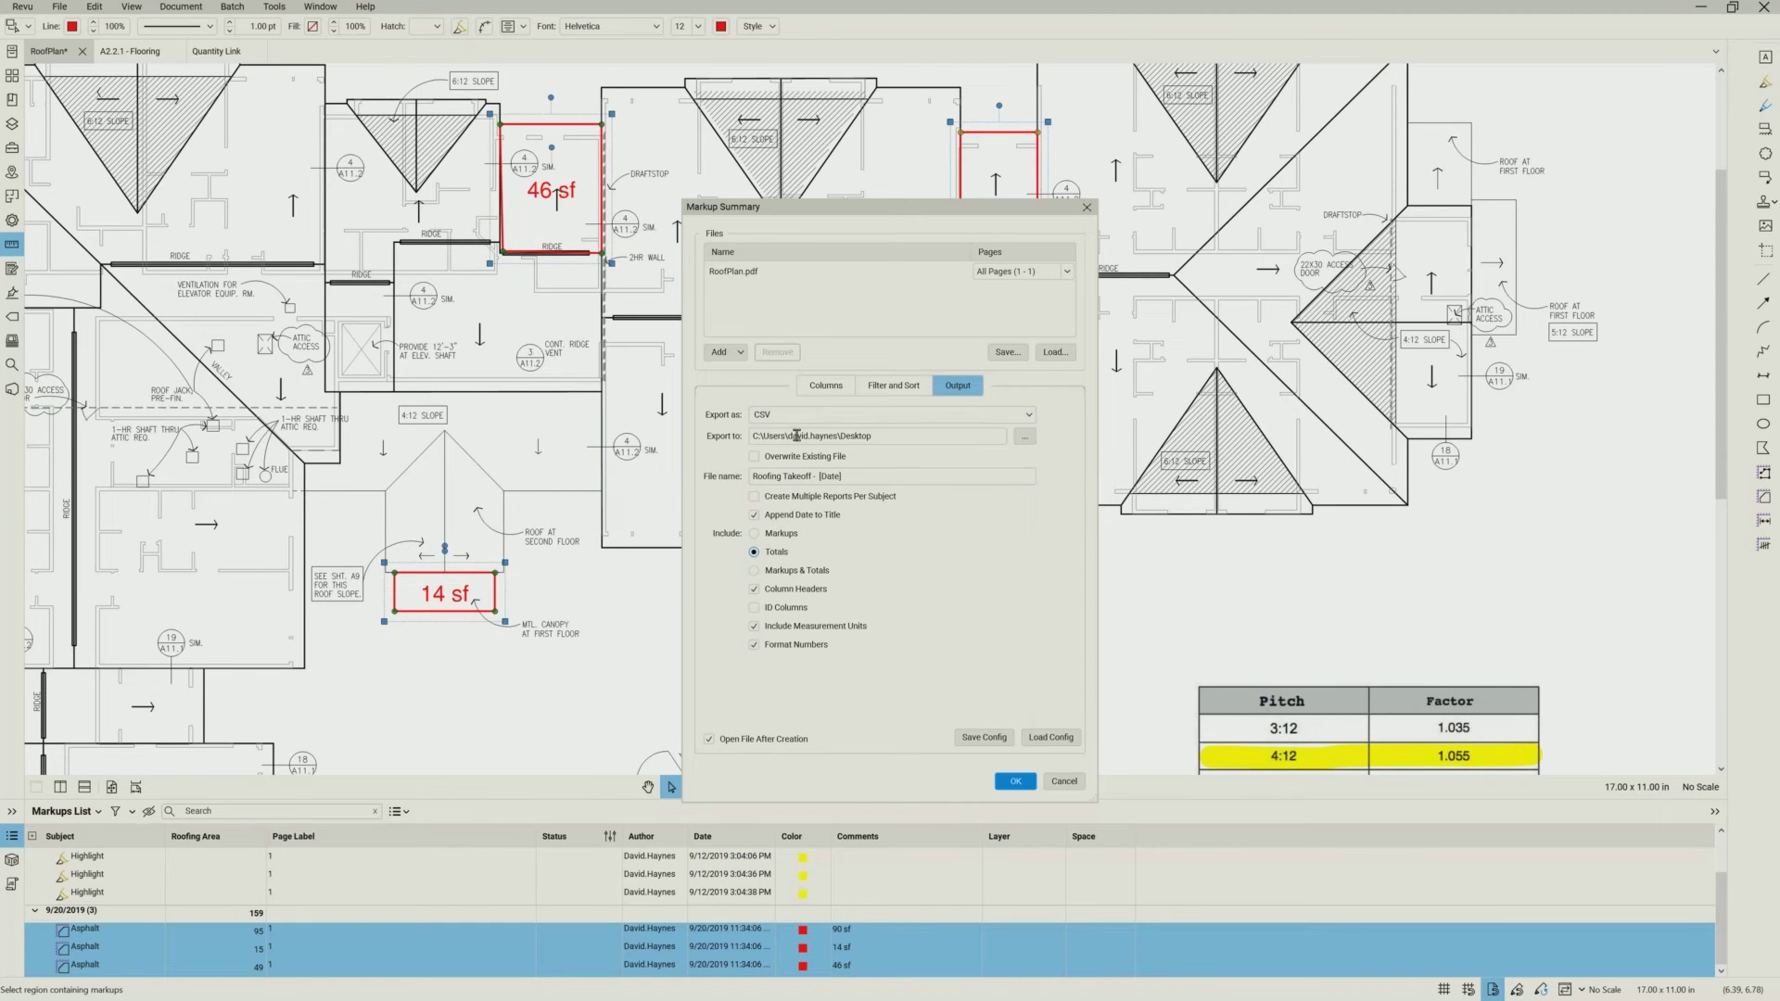
- Exclude the Space, Layer, Comments and Color columns from the markup summary
{"action": "left_click", "coordinate": [823, 393]}
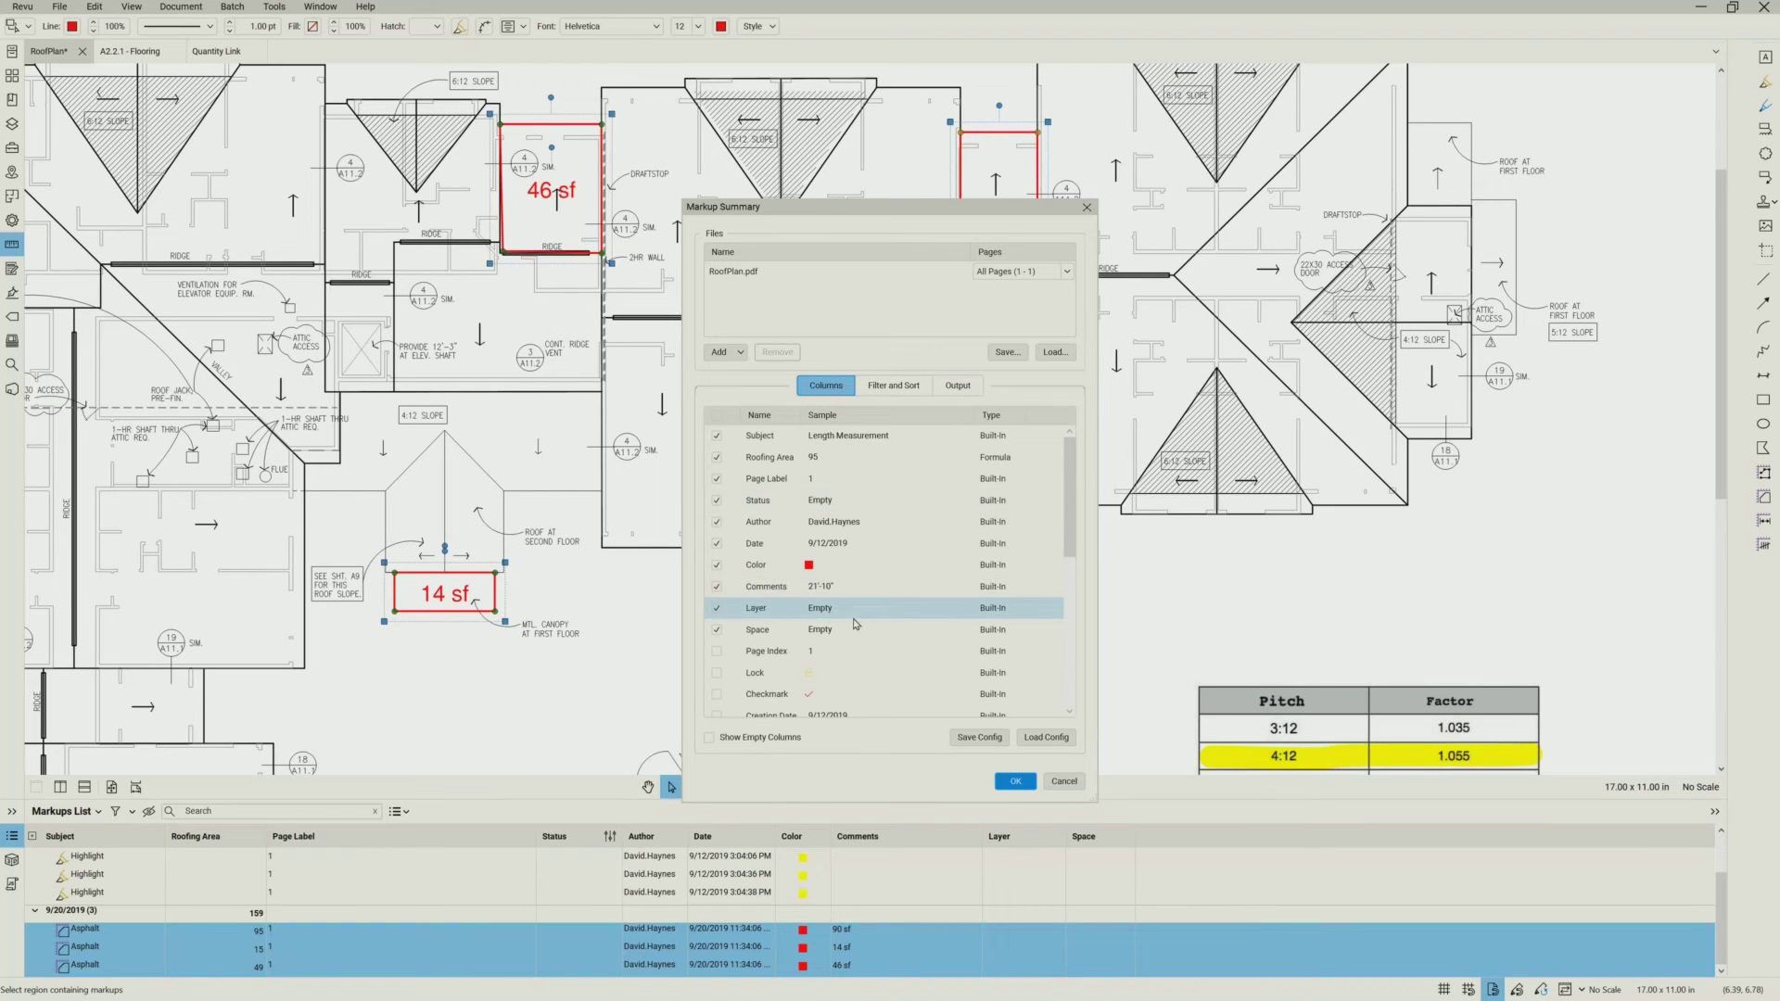
{"action": "left_click", "coordinate": [715, 629]}
{"action": "left_click", "coordinate": [716, 608]}
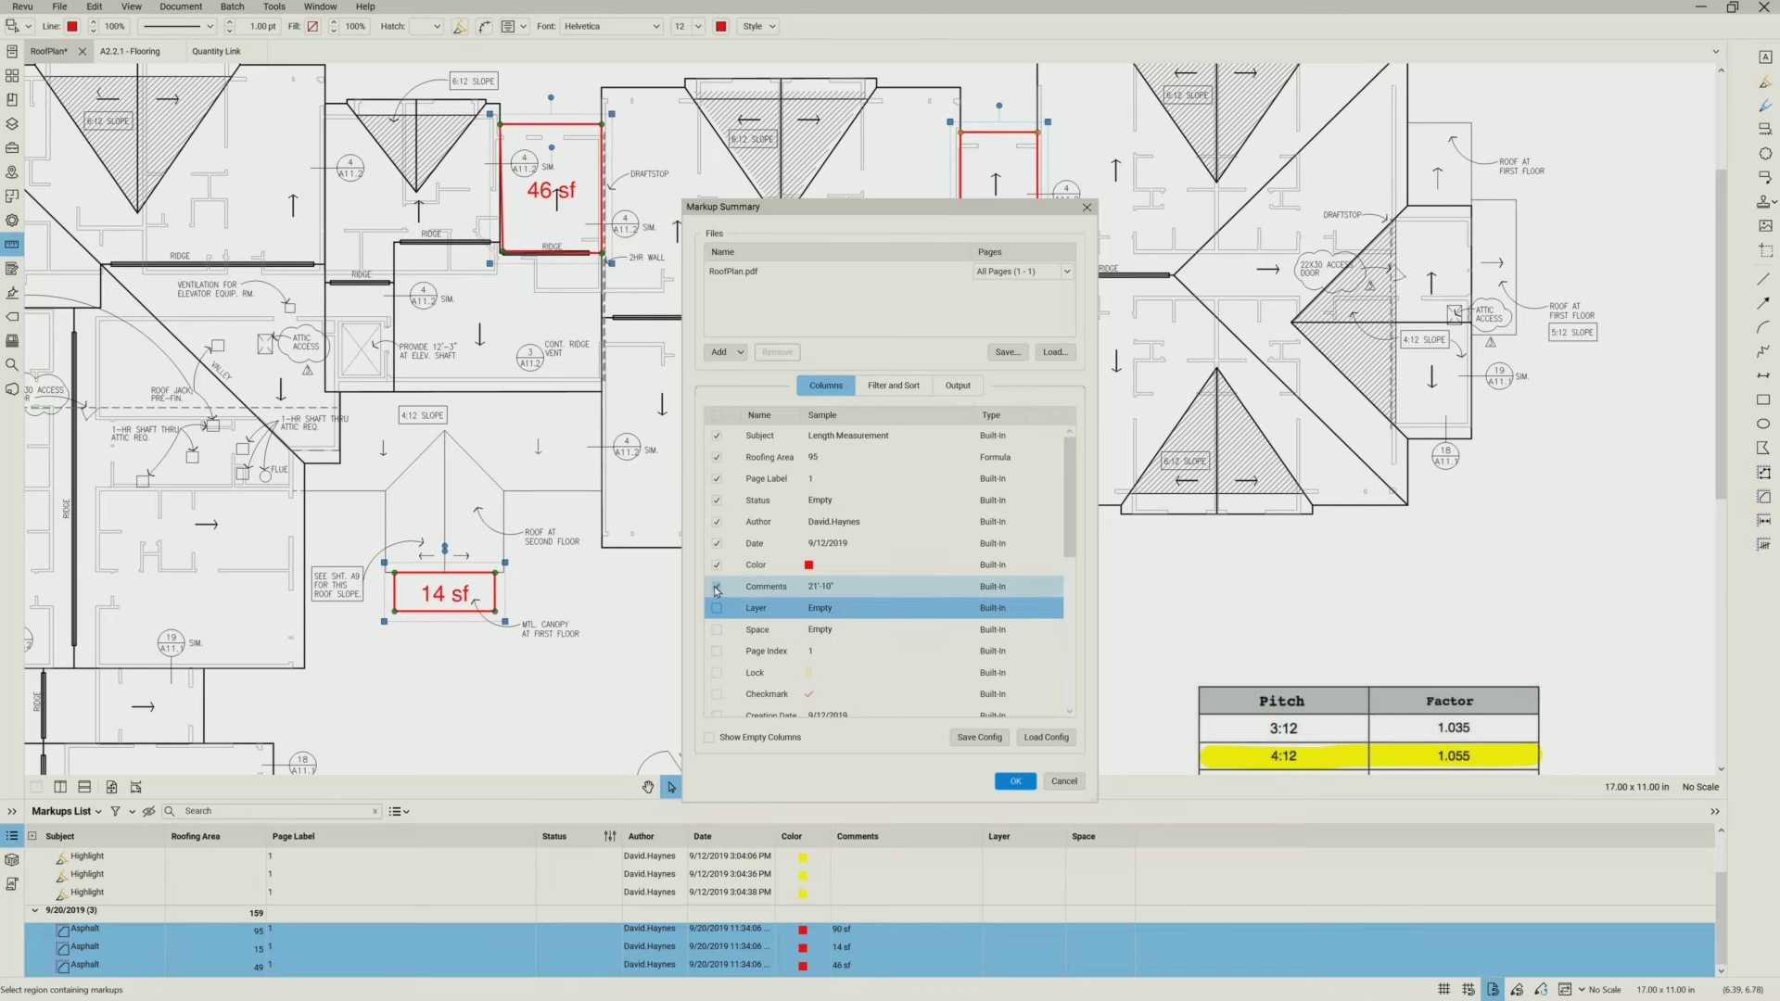
{"action": "left_click", "coordinate": [716, 588]}
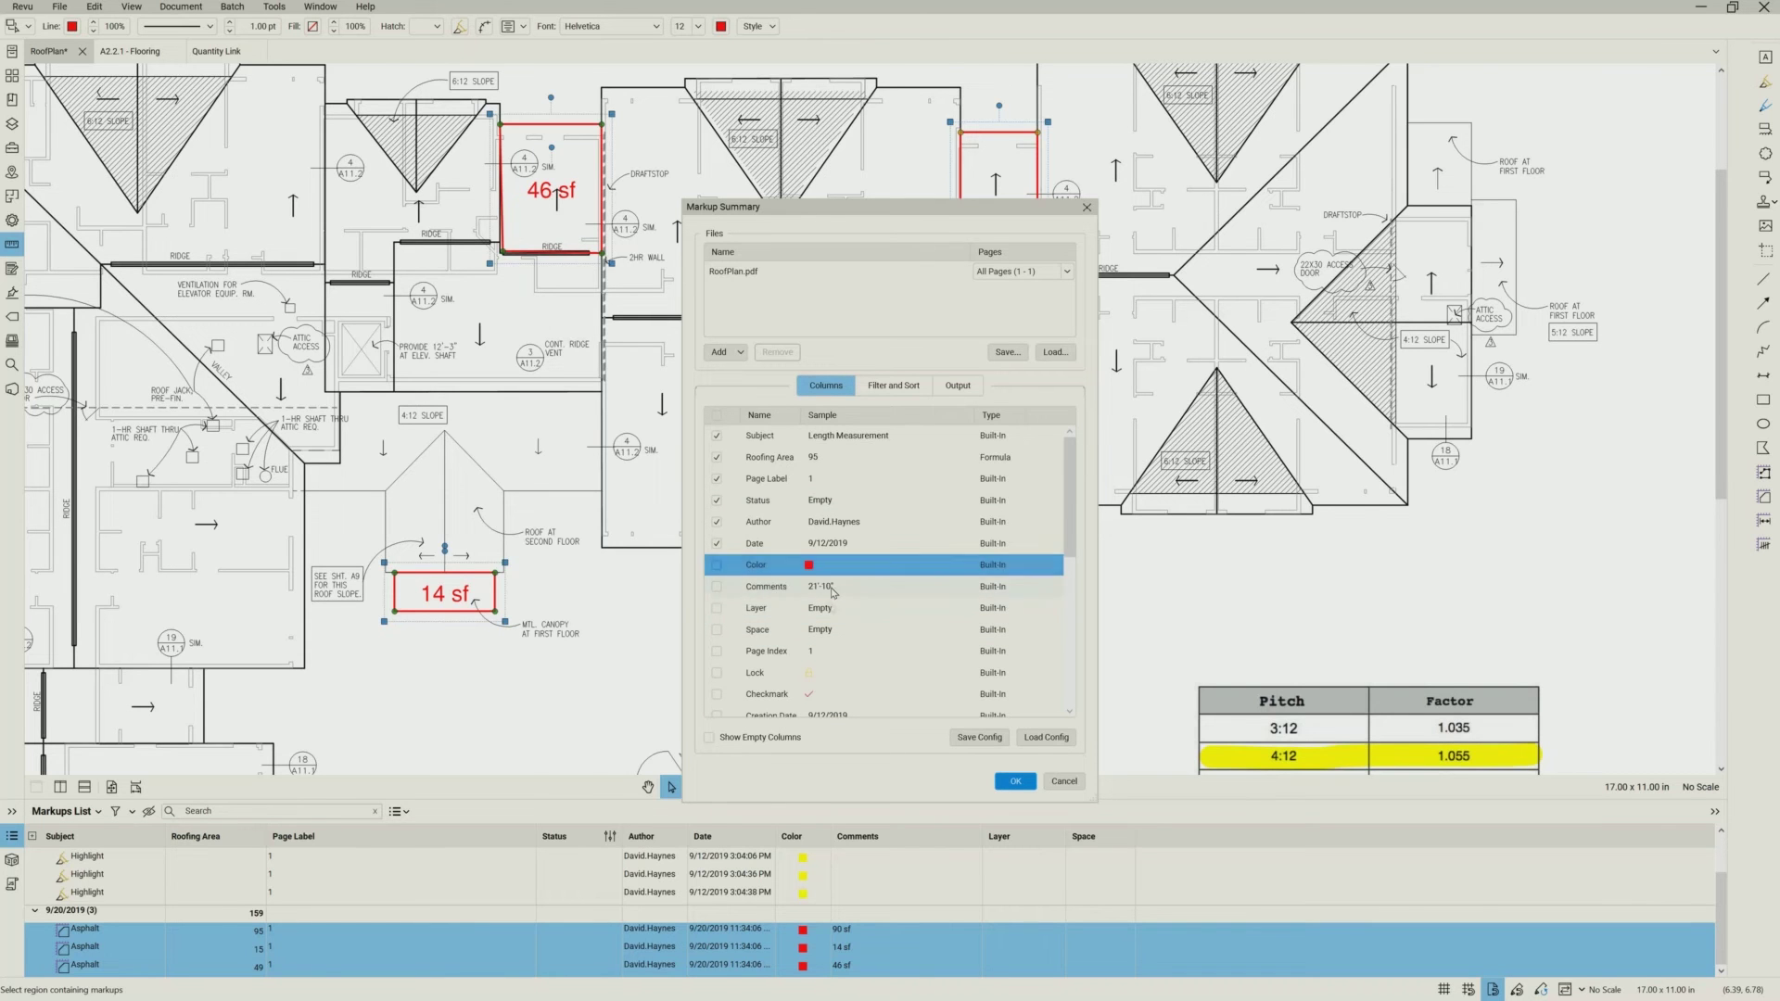
{"action": "scroll", "coordinate": [831, 609], "scroll_direction": "down", "scroll_amount": 3}
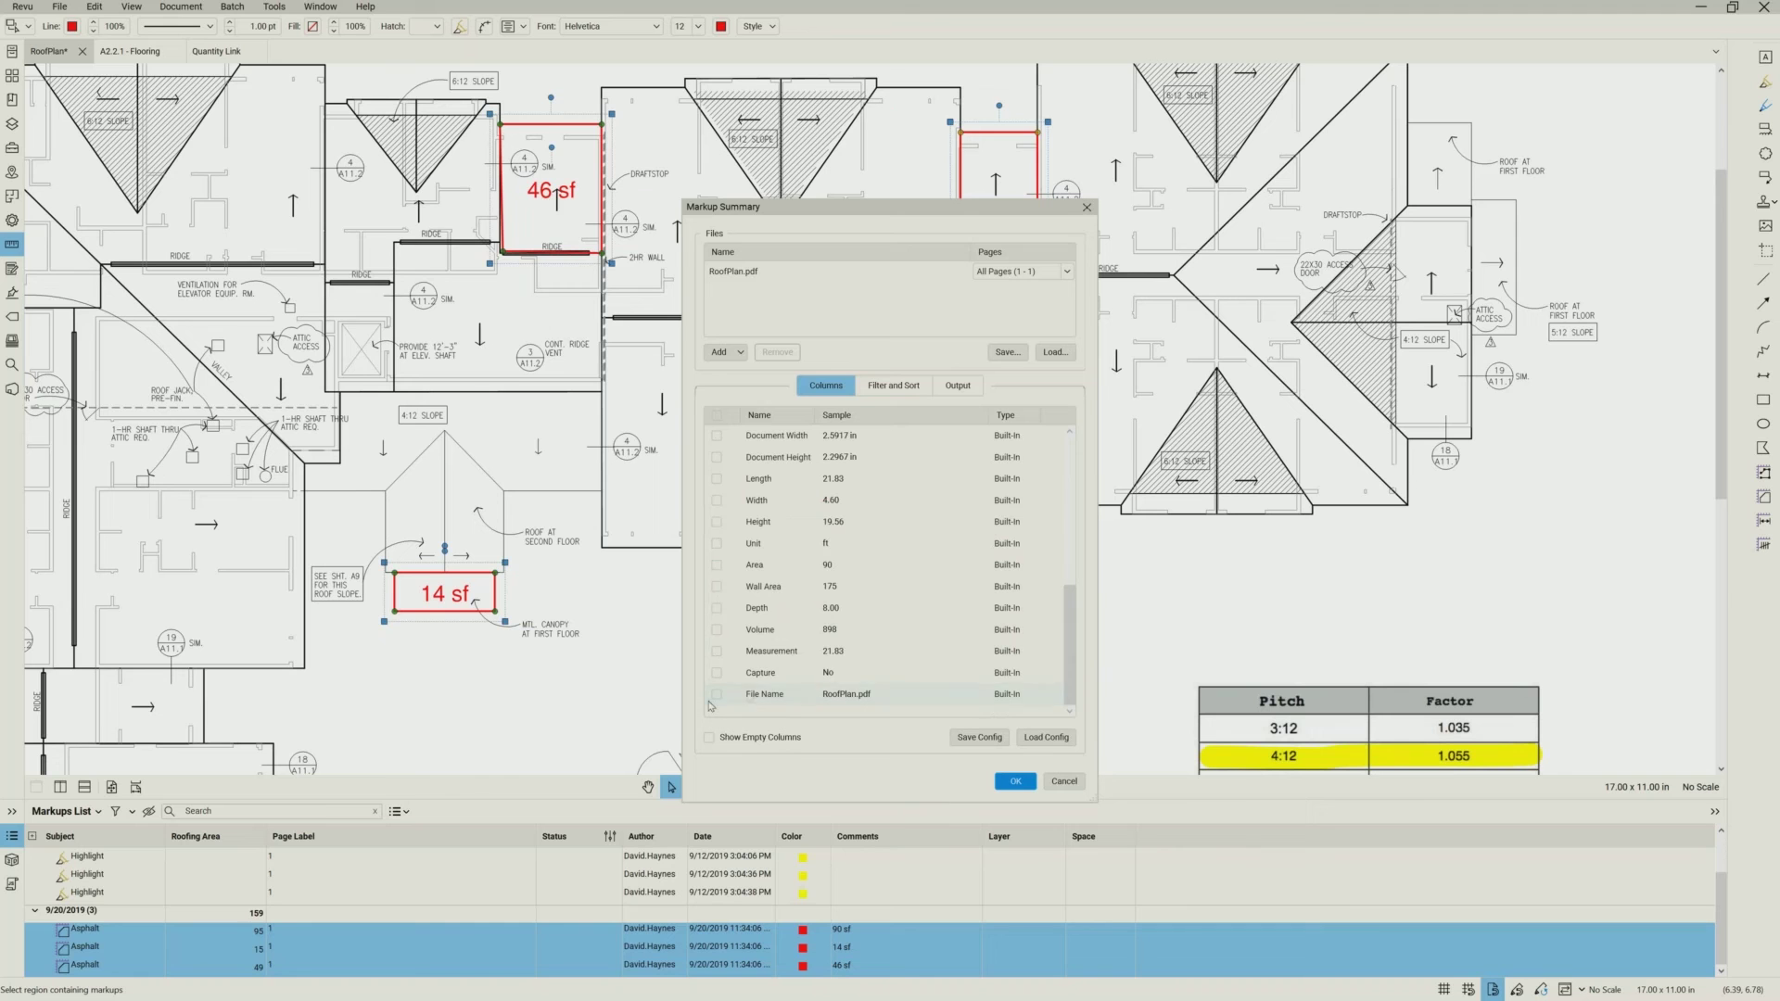
{"action": "scroll", "coordinate": [767, 676], "scroll_direction": "up", "scroll_amount": 2}
{"action": "scroll", "coordinate": [768, 676], "scroll_direction": "up", "scroll_amount": 2}
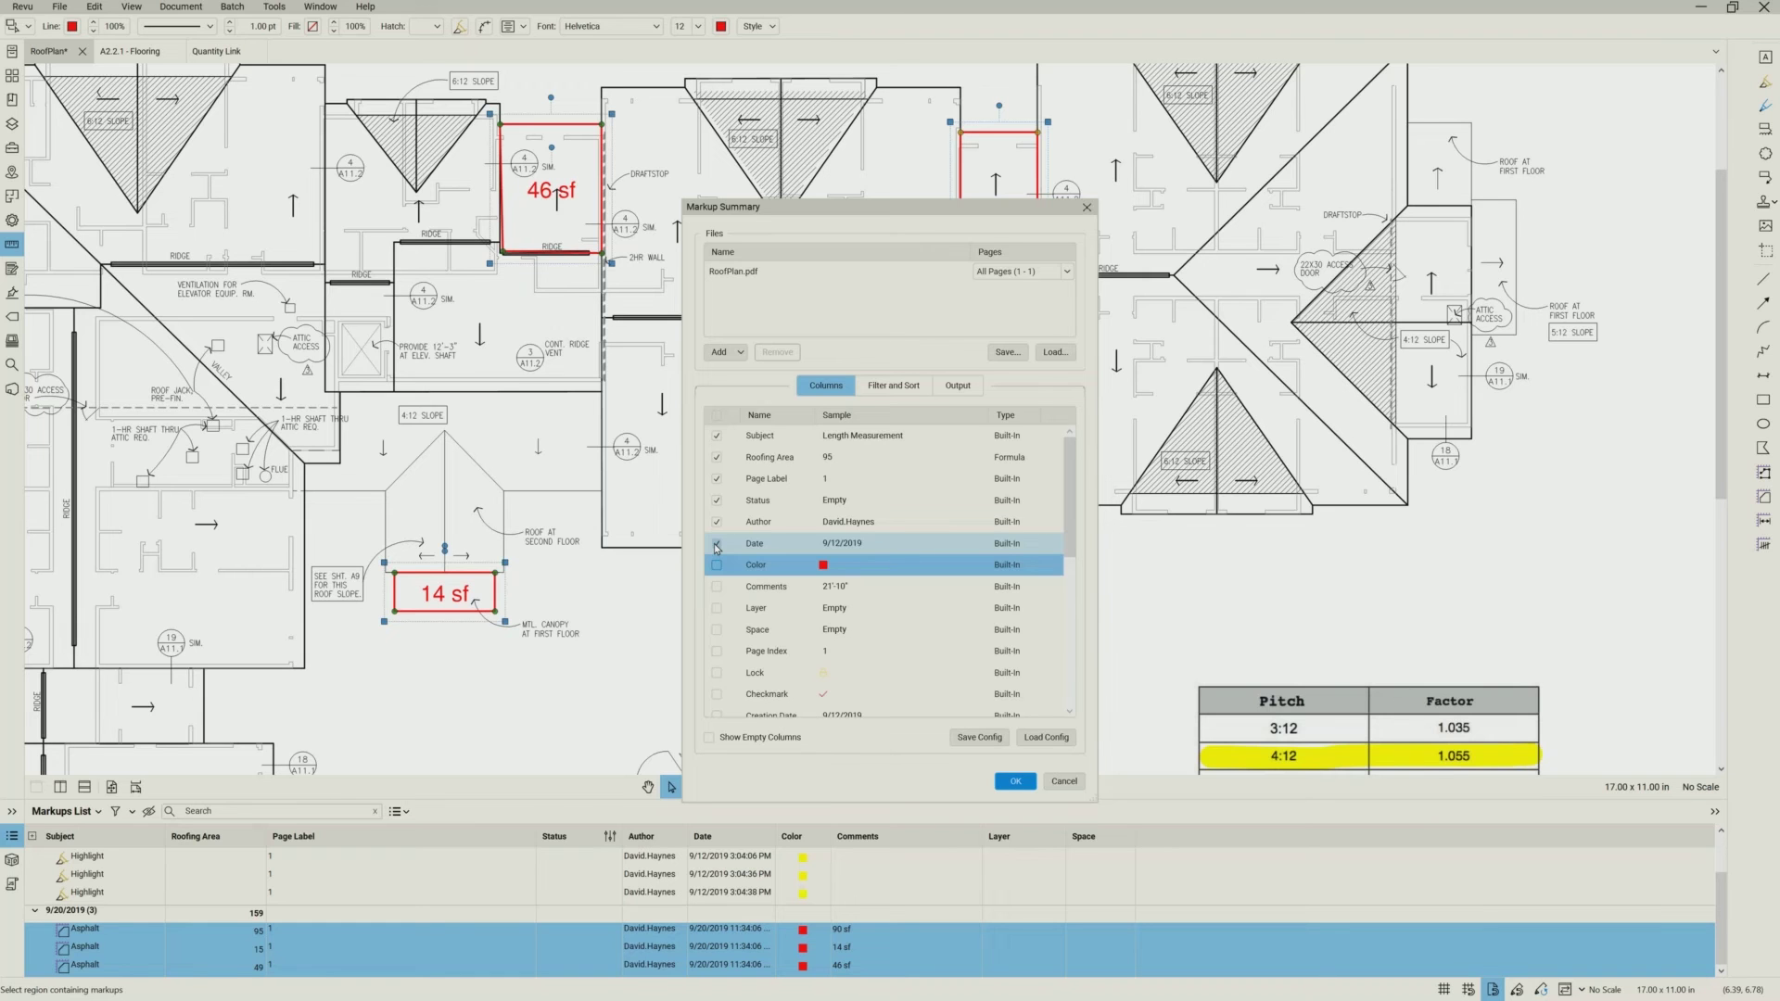
- Exclude the Date, Author, Page Label and Status columns from the summary, keeping only Subject and Roofing Area
{"action": "left_click", "coordinate": [717, 545]}
{"action": "left_click", "coordinate": [717, 522]}
{"action": "left_click", "coordinate": [717, 501]}
{"action": "left_click", "coordinate": [717, 479]}
{"action": "left_click", "coordinate": [716, 457]}
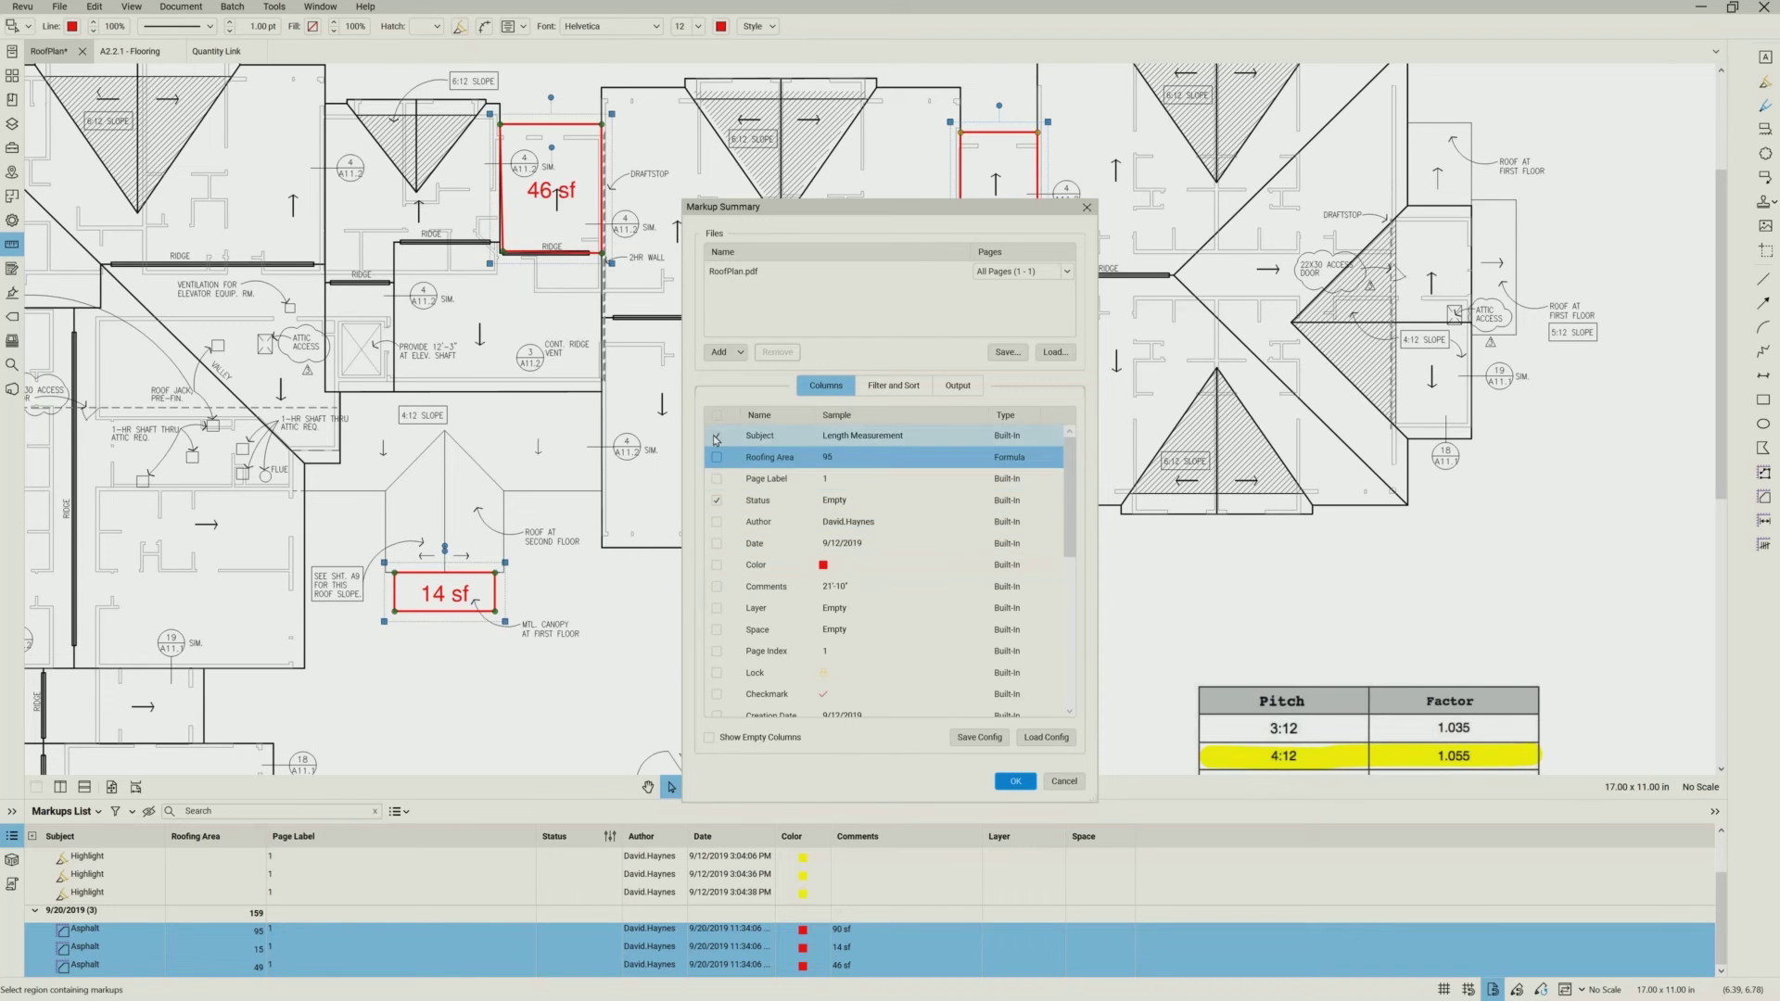
{"action": "left_click", "coordinate": [716, 457]}
{"action": "left_click", "coordinate": [716, 500]}
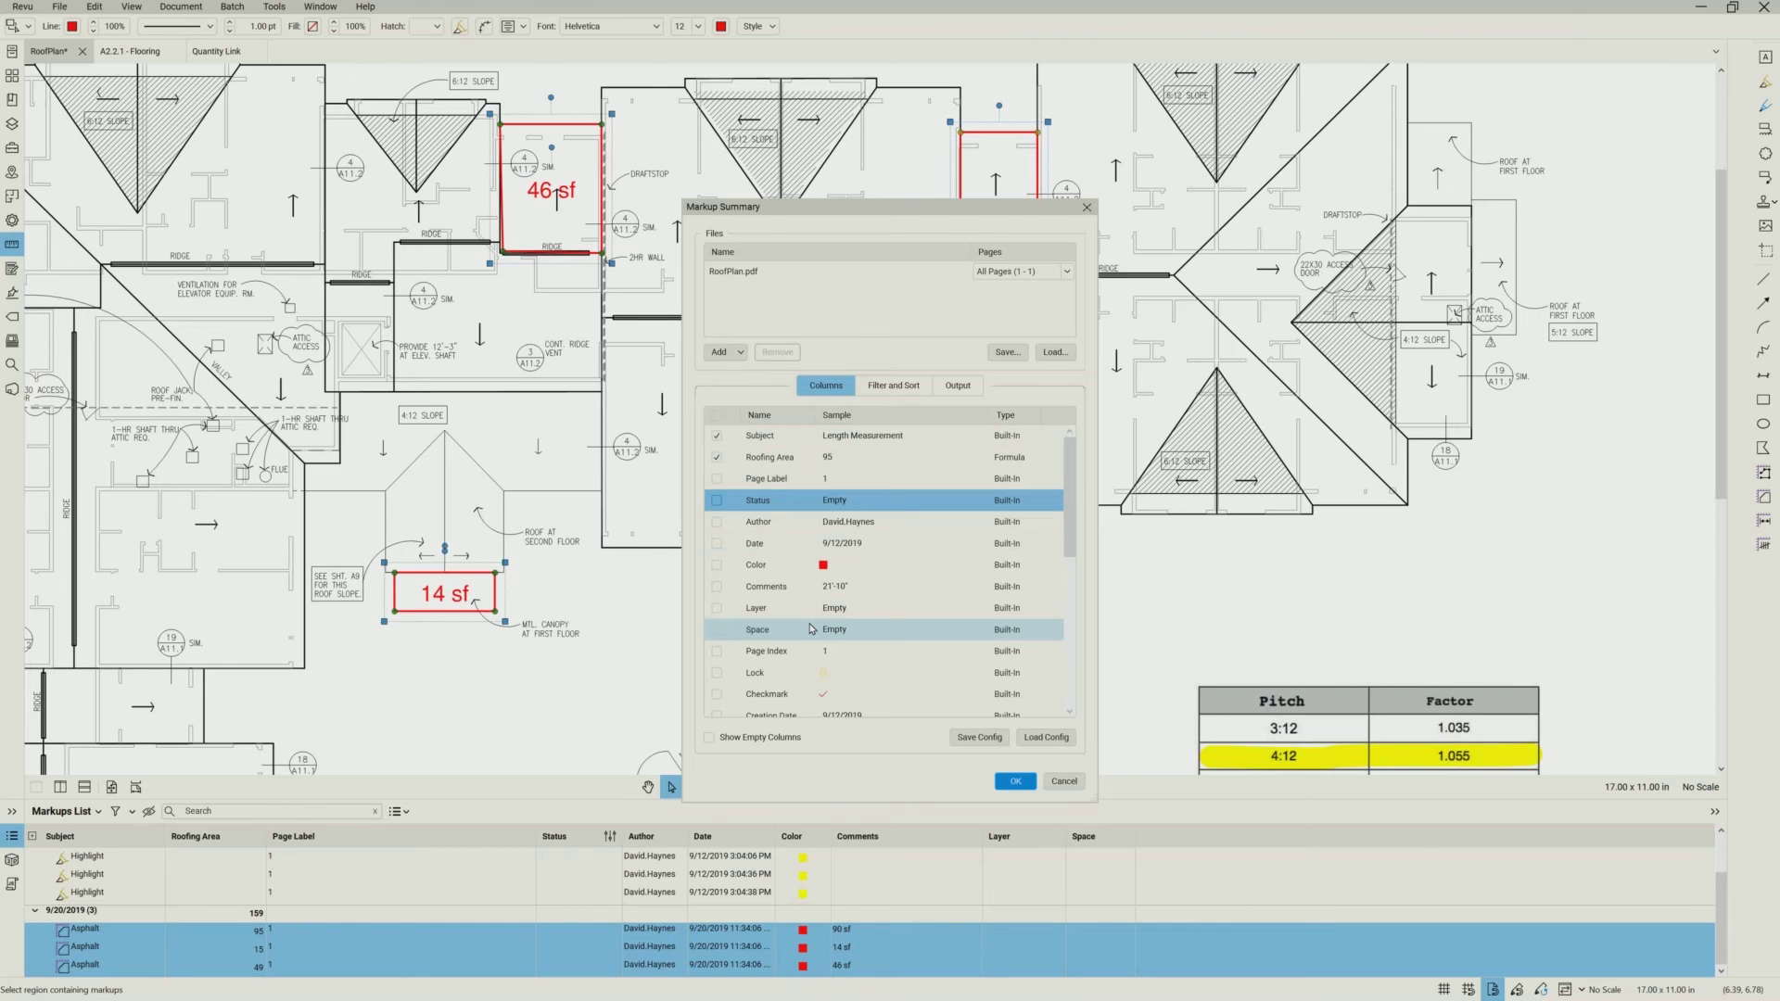
- Create the CSV summary, switch to the exported sheet in Excel and widen its Subject column
{"action": "scroll", "coordinate": [811, 629], "scroll_direction": "down", "scroll_amount": 1}
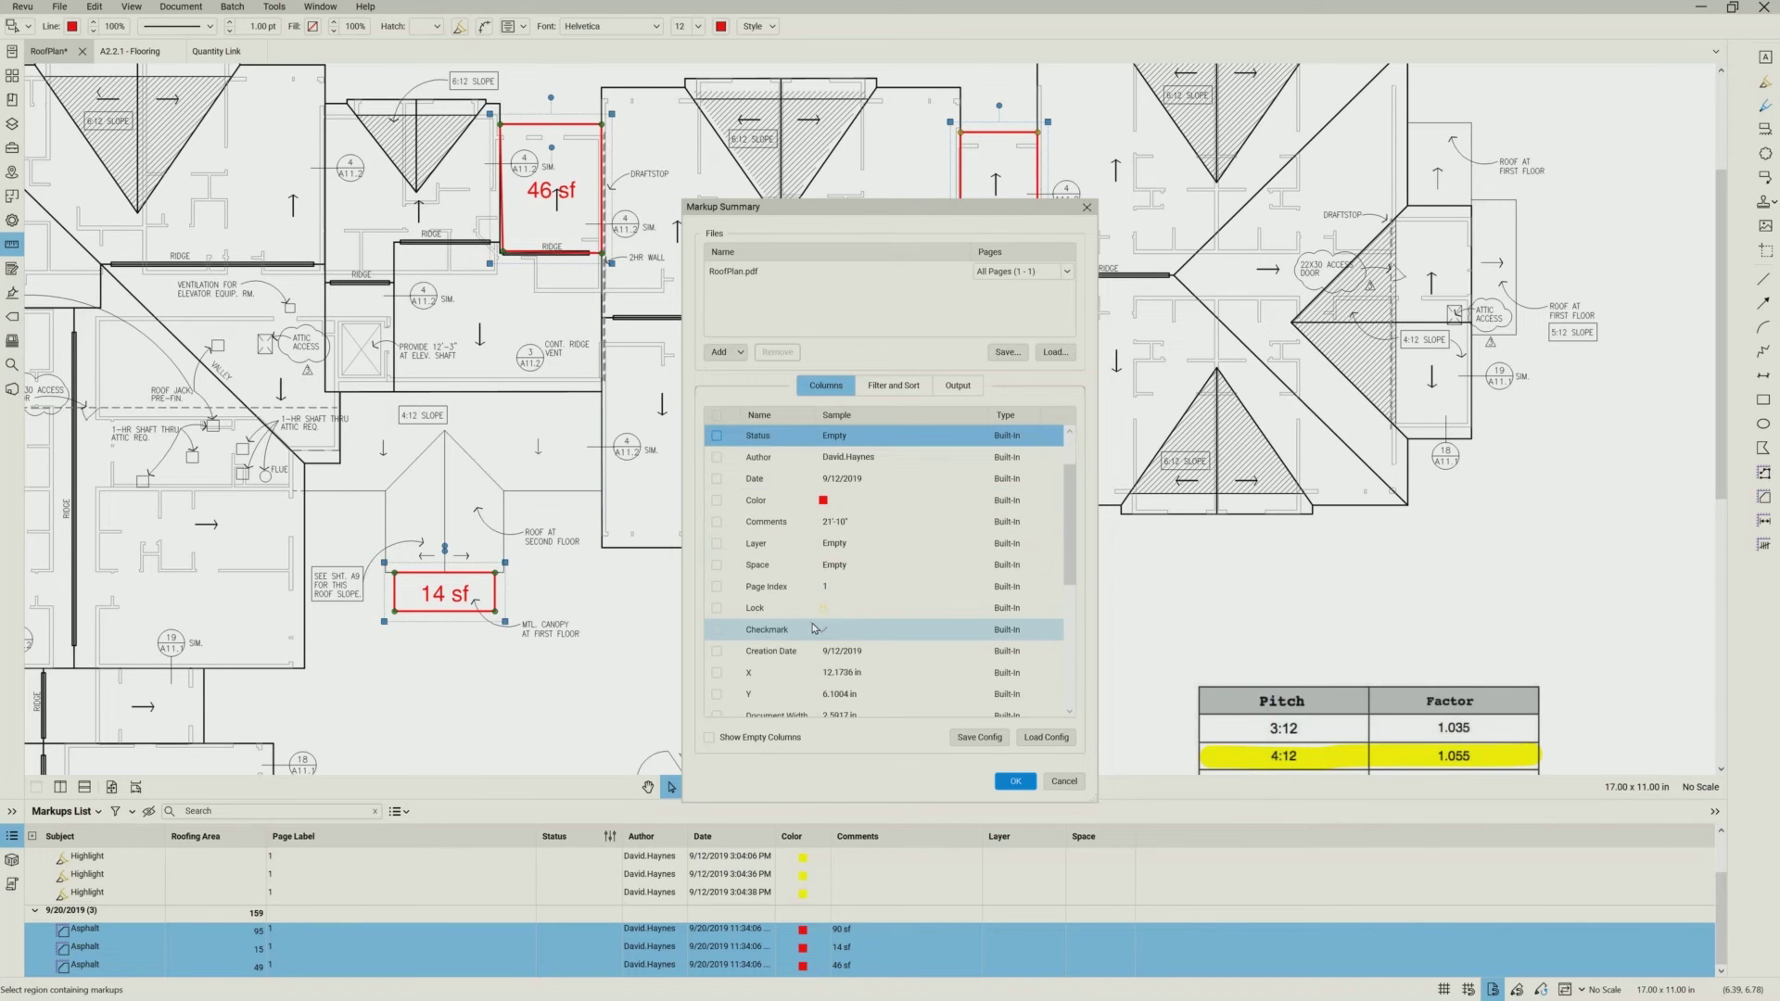
{"action": "scroll", "coordinate": [814, 628], "scroll_direction": "down", "scroll_amount": 3}
{"action": "scroll", "coordinate": [814, 629], "scroll_direction": "up", "scroll_amount": 4}
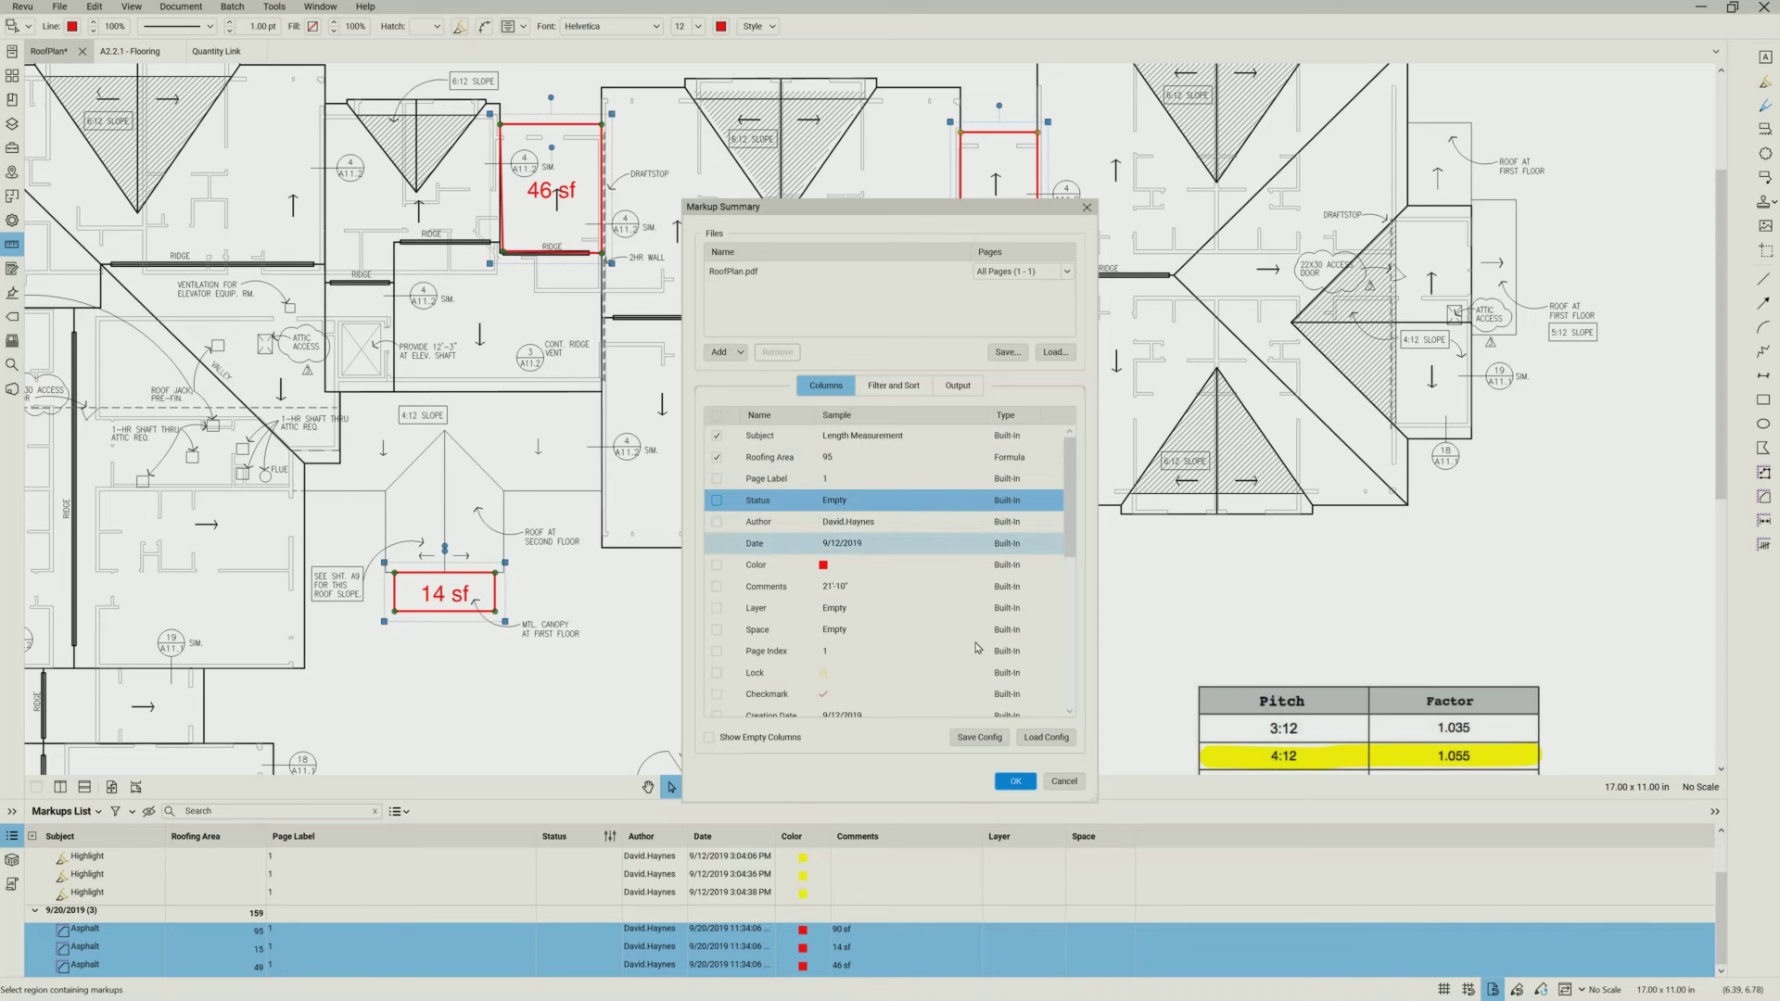
{"action": "left_click", "coordinate": [1015, 781]}
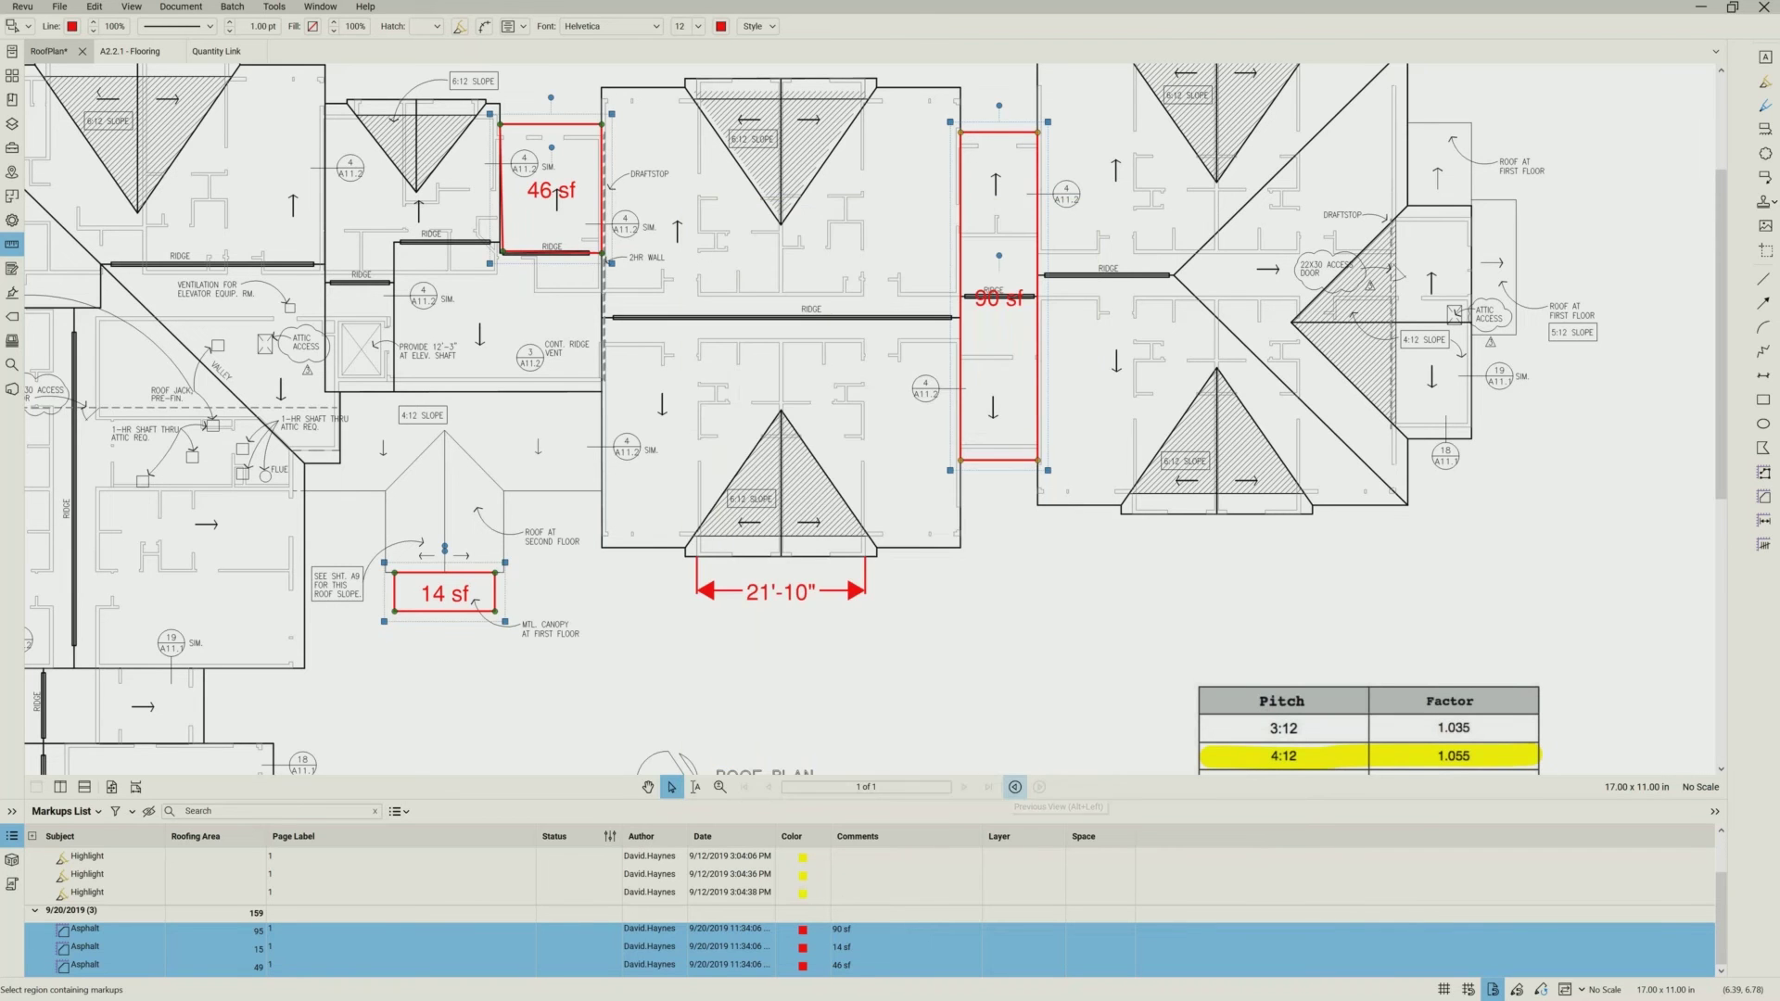
{"action": "key", "text": "alt+Tab"}
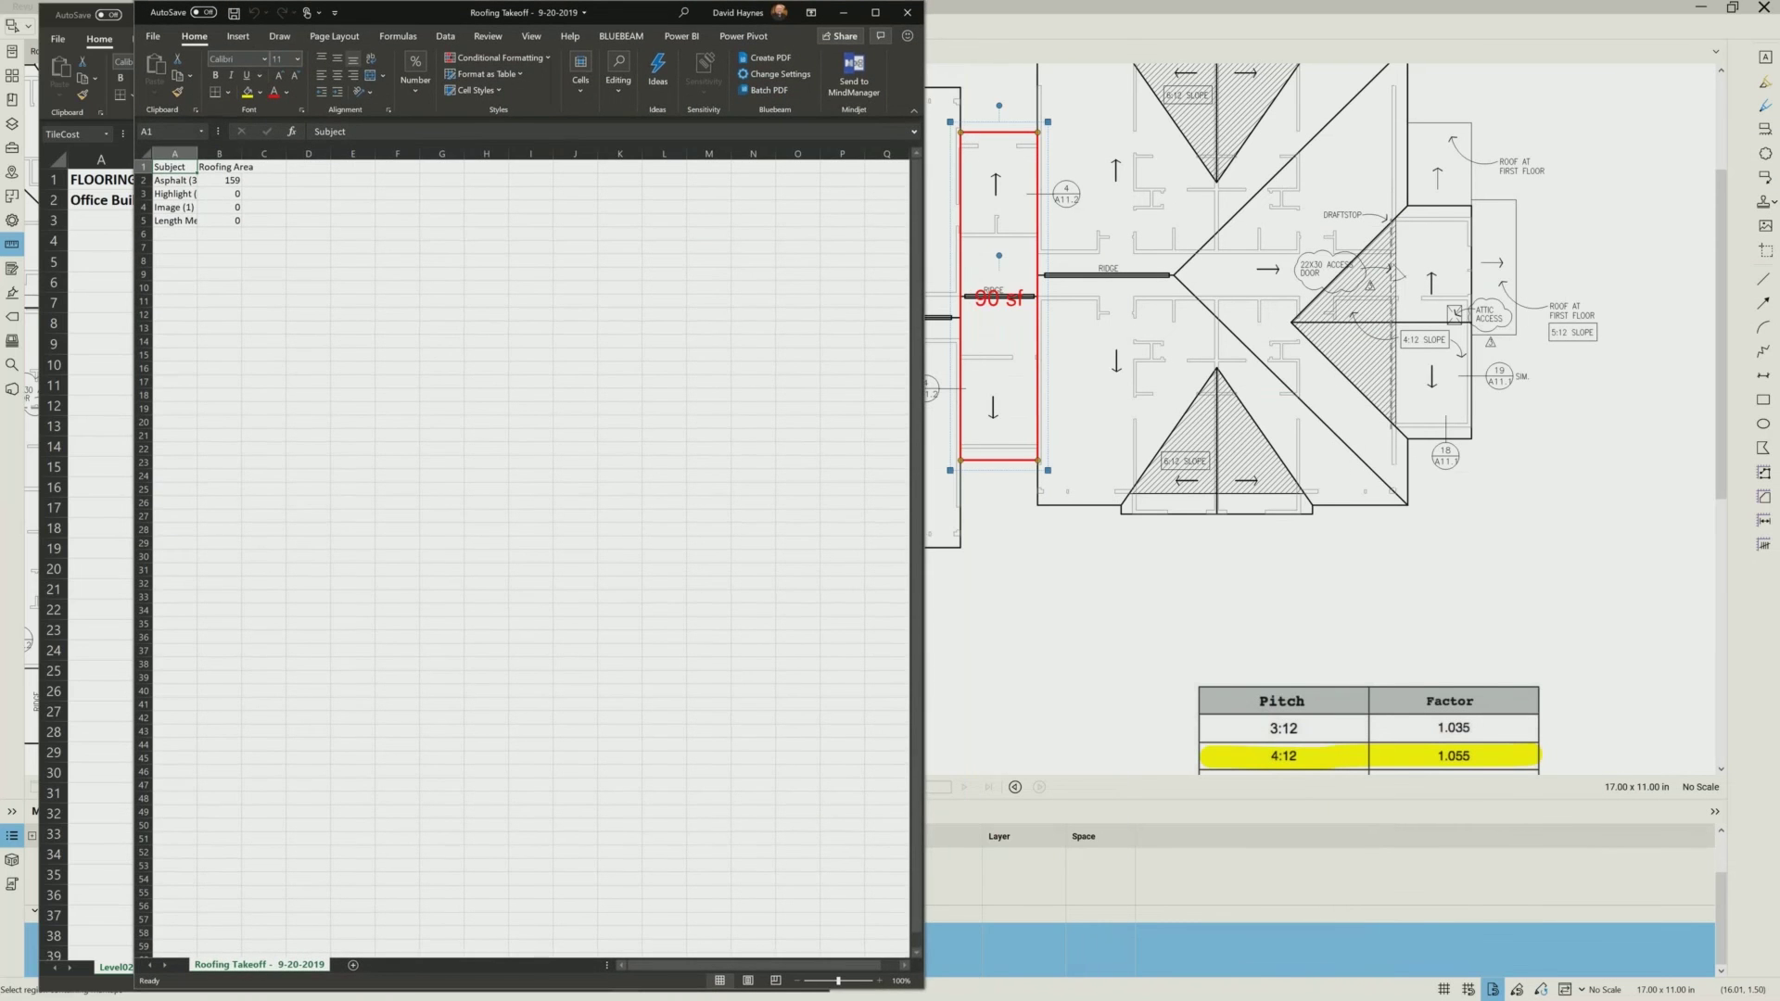
{"action": "left_click_drag", "start_coordinate": [217, 149], "coordinate": [231, 148]}
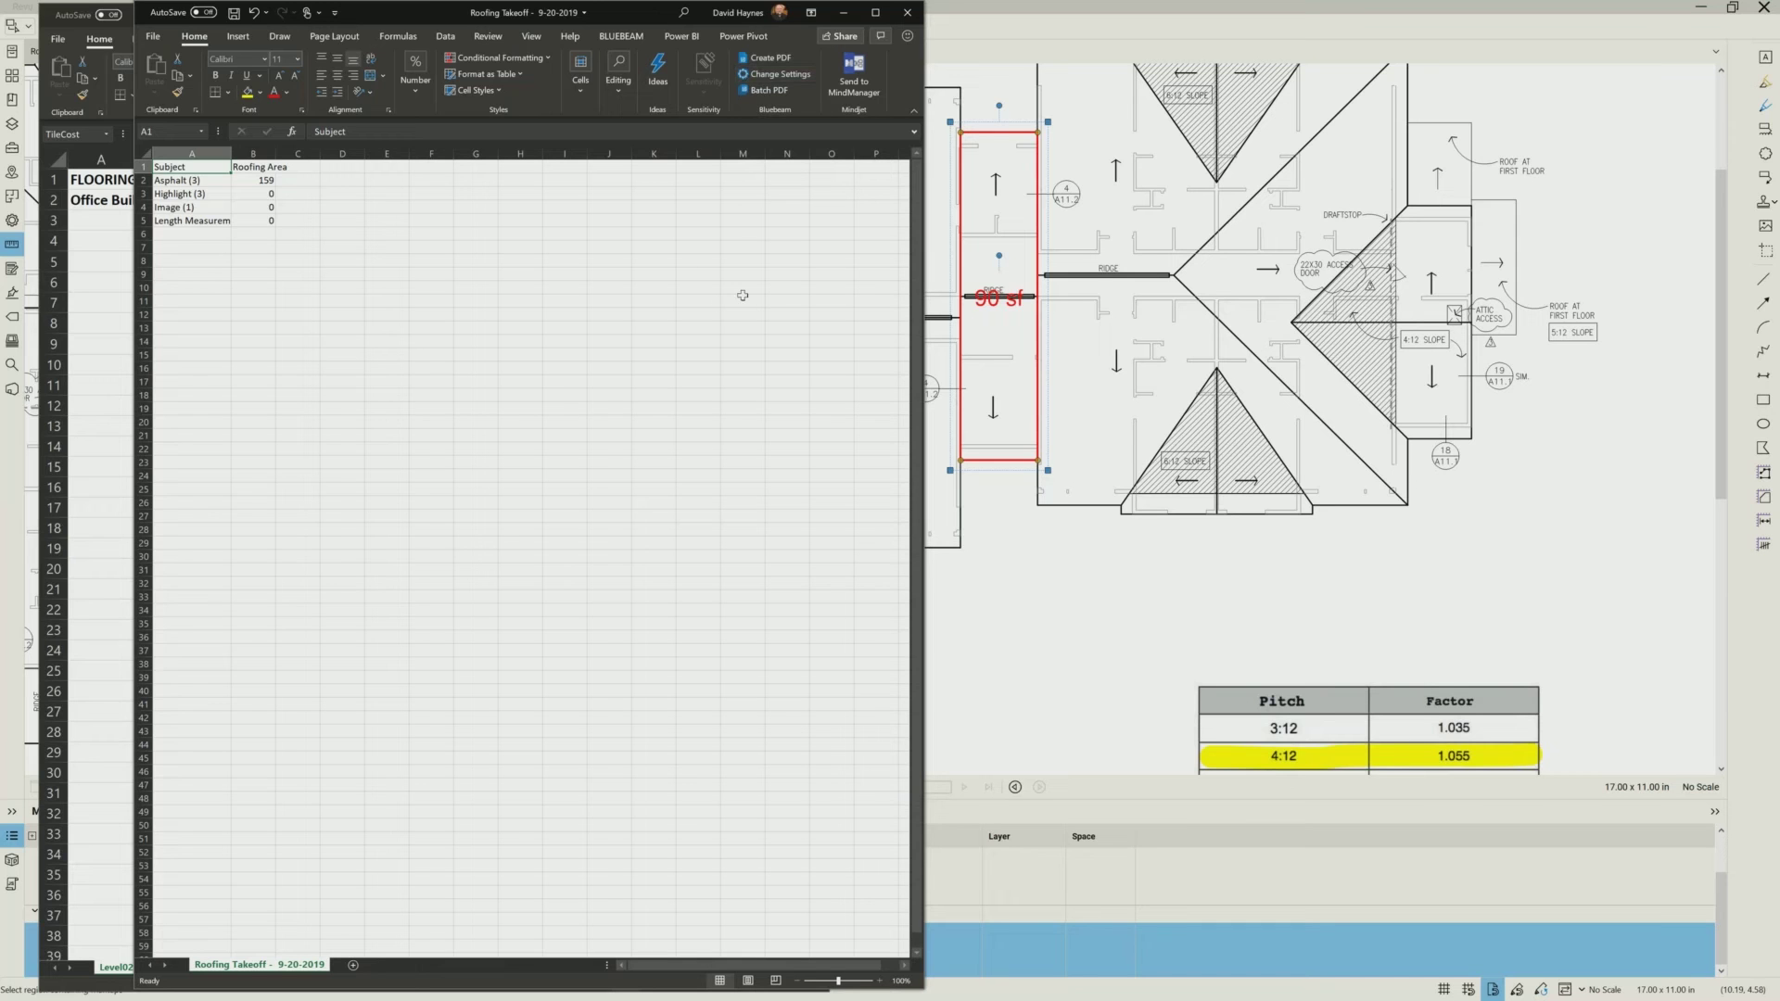
- Put away the Excel workbooks and close the roof plan in Revu to return to the A2.2.1 - Flooring document
{"action": "left_click", "coordinate": [903, 19]}
{"action": "left_click", "coordinate": [891, 531]}
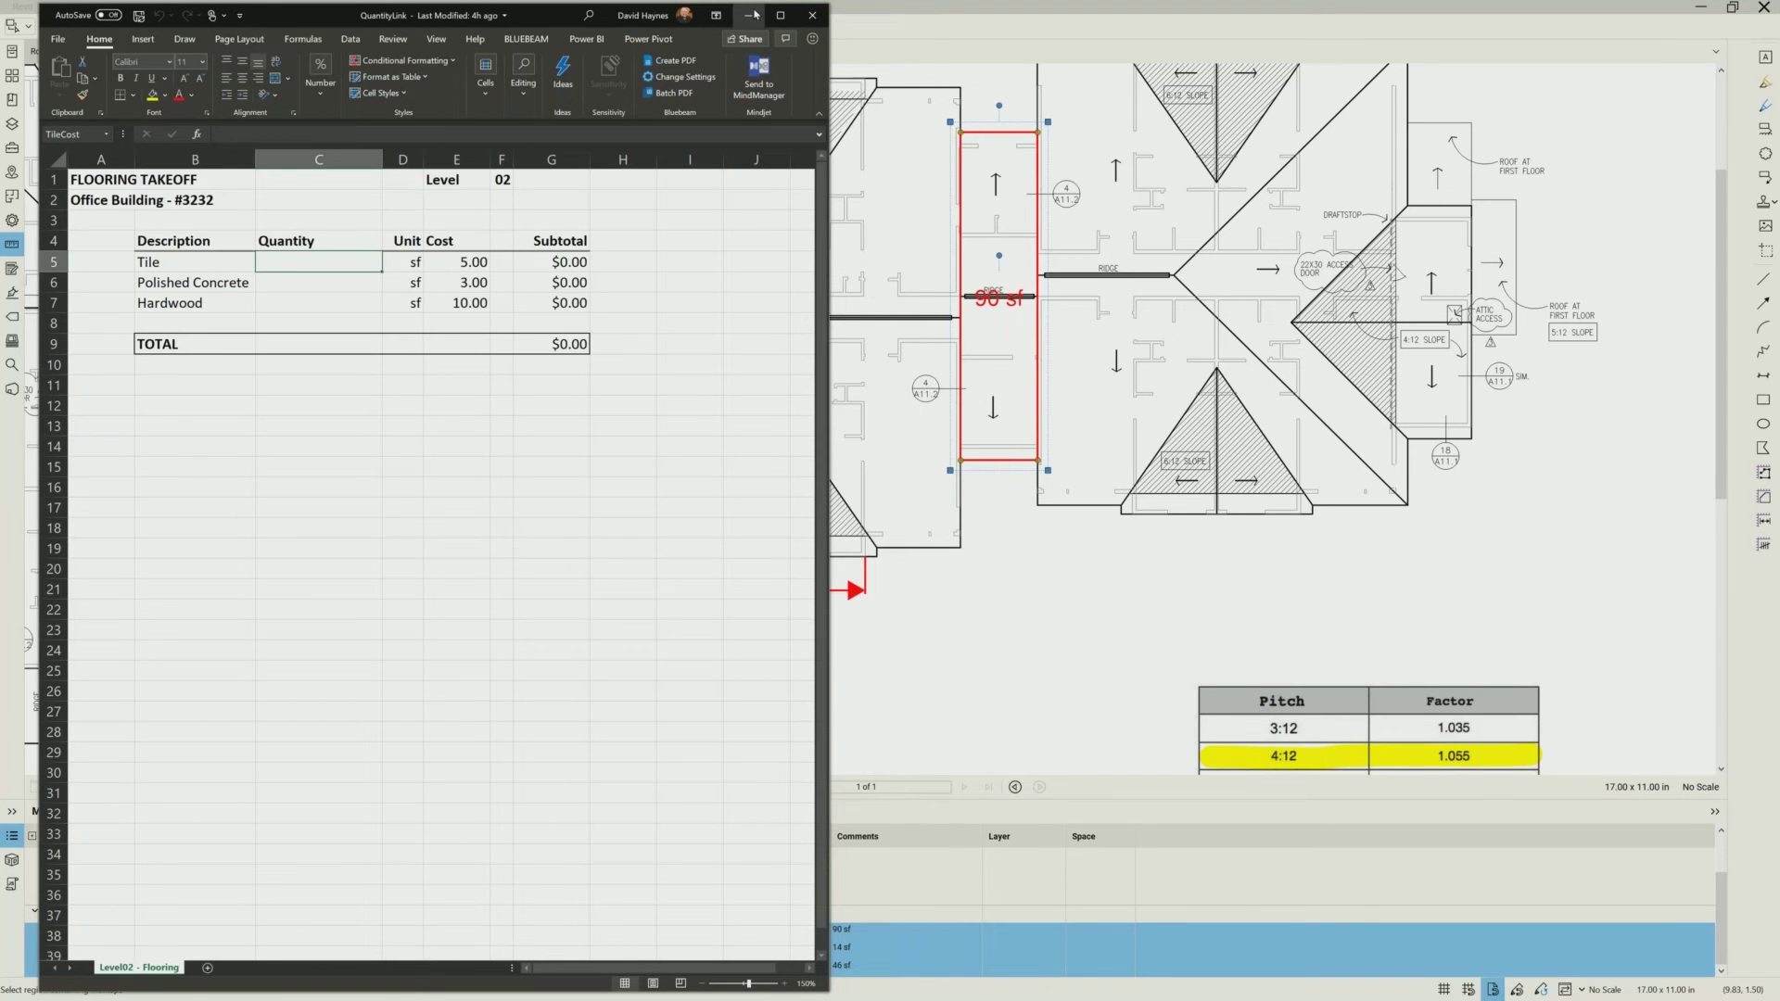
{"action": "left_click", "coordinate": [1127, 324]}
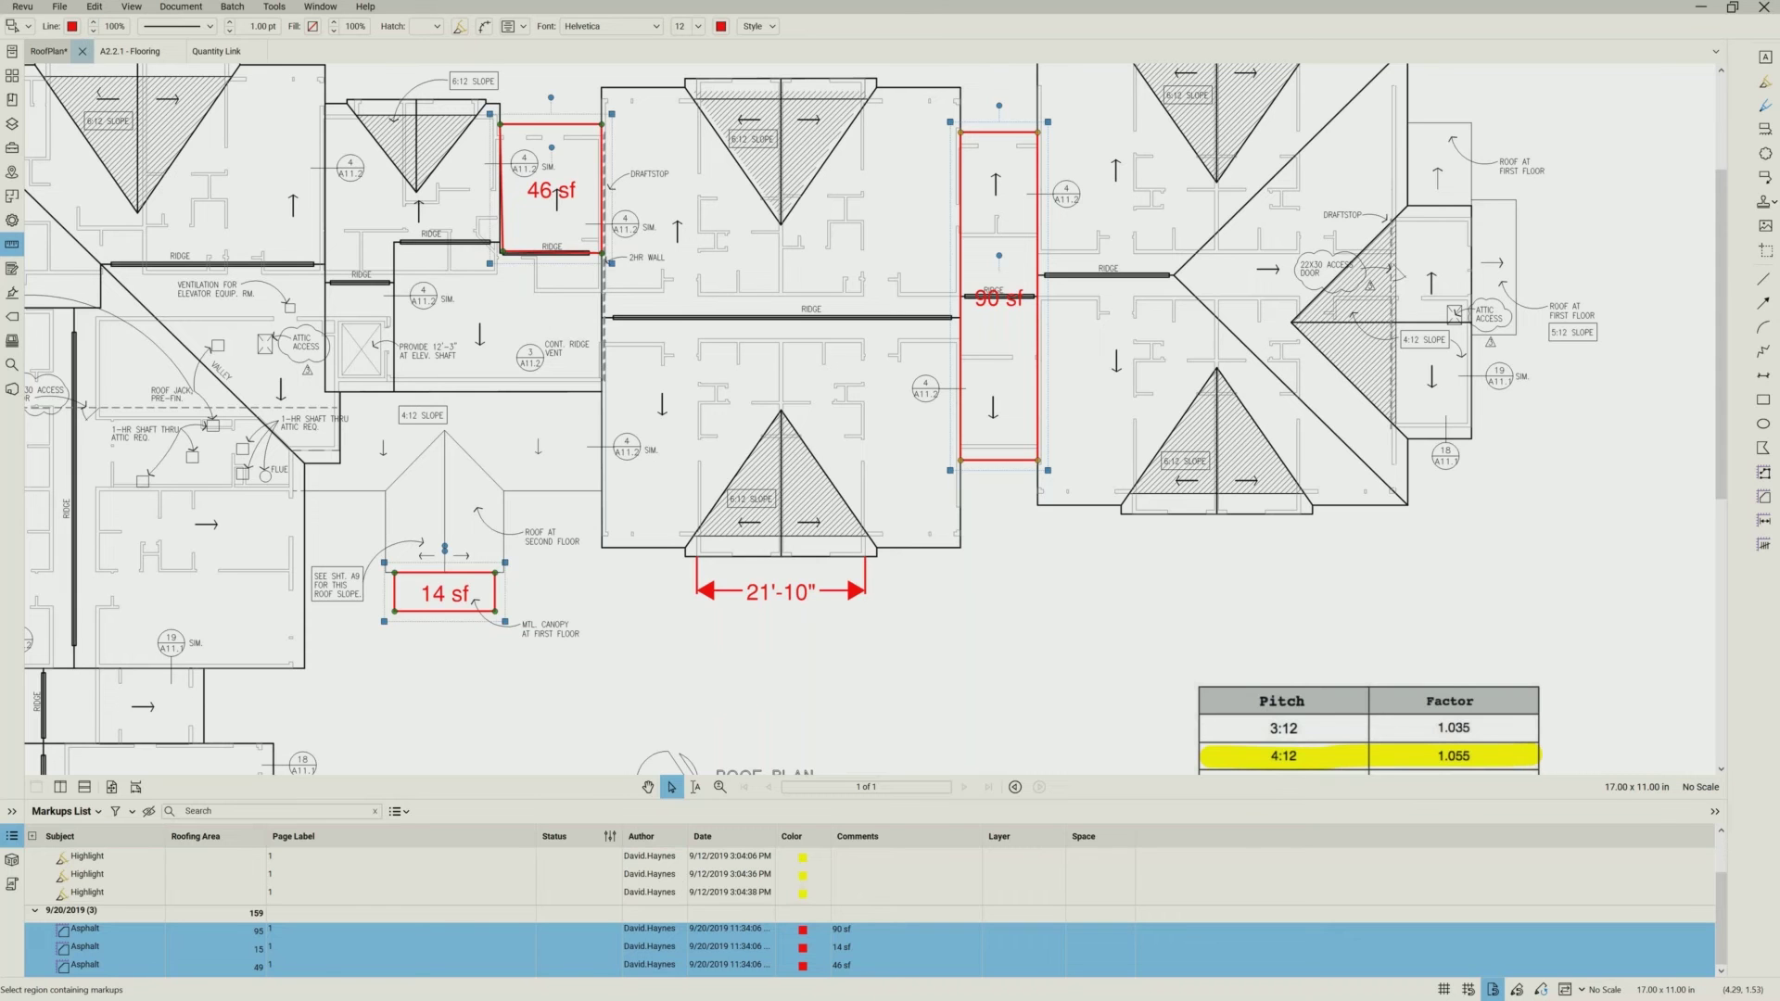
{"action": "left_click", "coordinate": [83, 51]}
{"action": "left_click", "coordinate": [981, 582]}
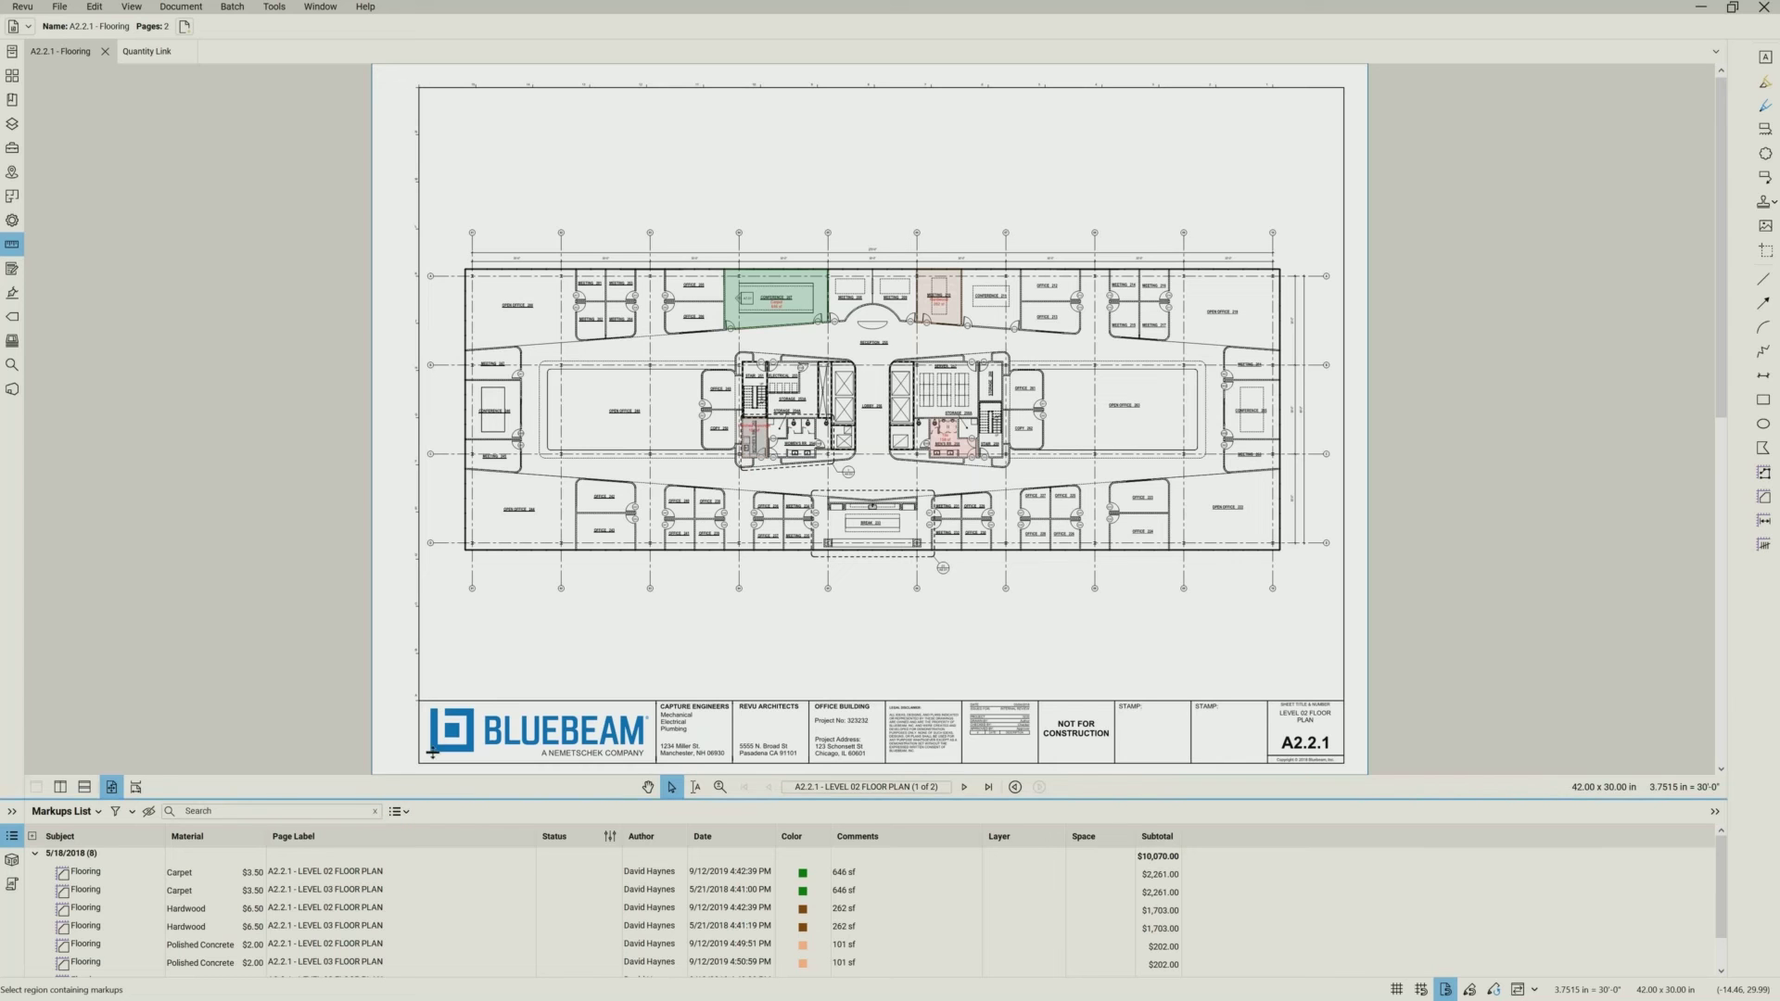
- Select all markups on the Level 02 floor plan and place a new legend of them below Break 233
{"action": "left_click_drag", "start_coordinate": [432, 799], "coordinate": [278, 744]}
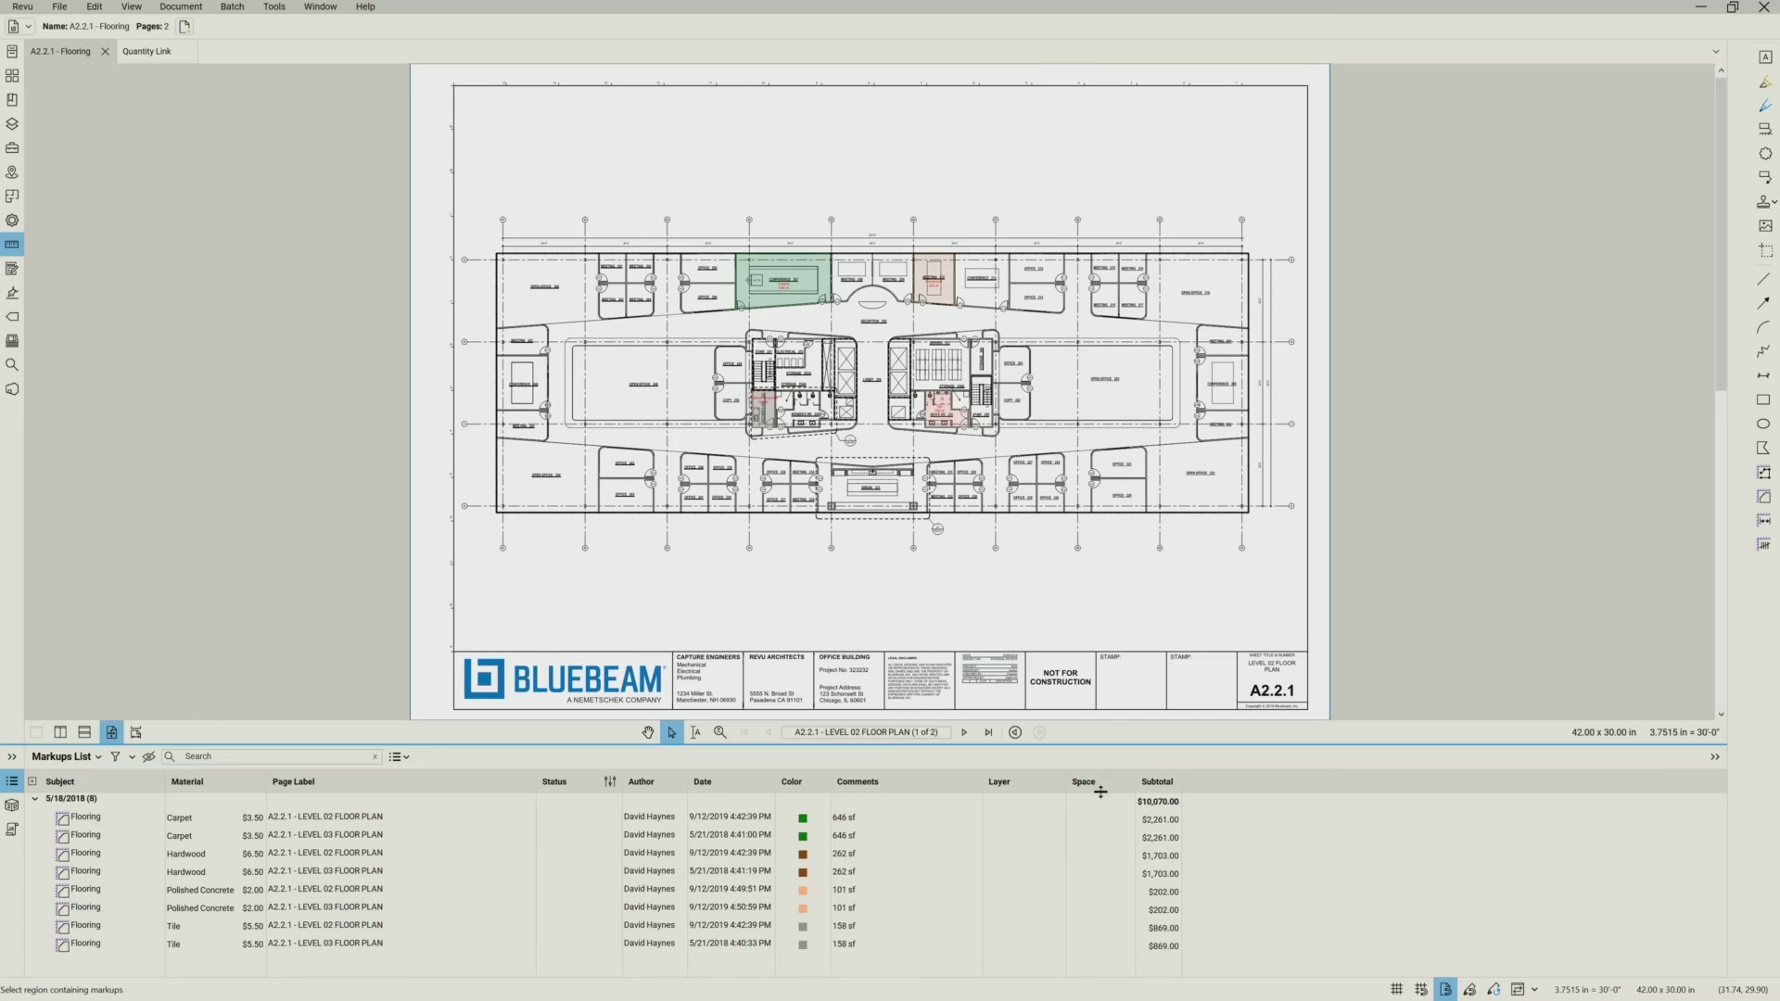
{"action": "left_click_drag", "start_coordinate": [1101, 791], "coordinate": [1101, 798]}
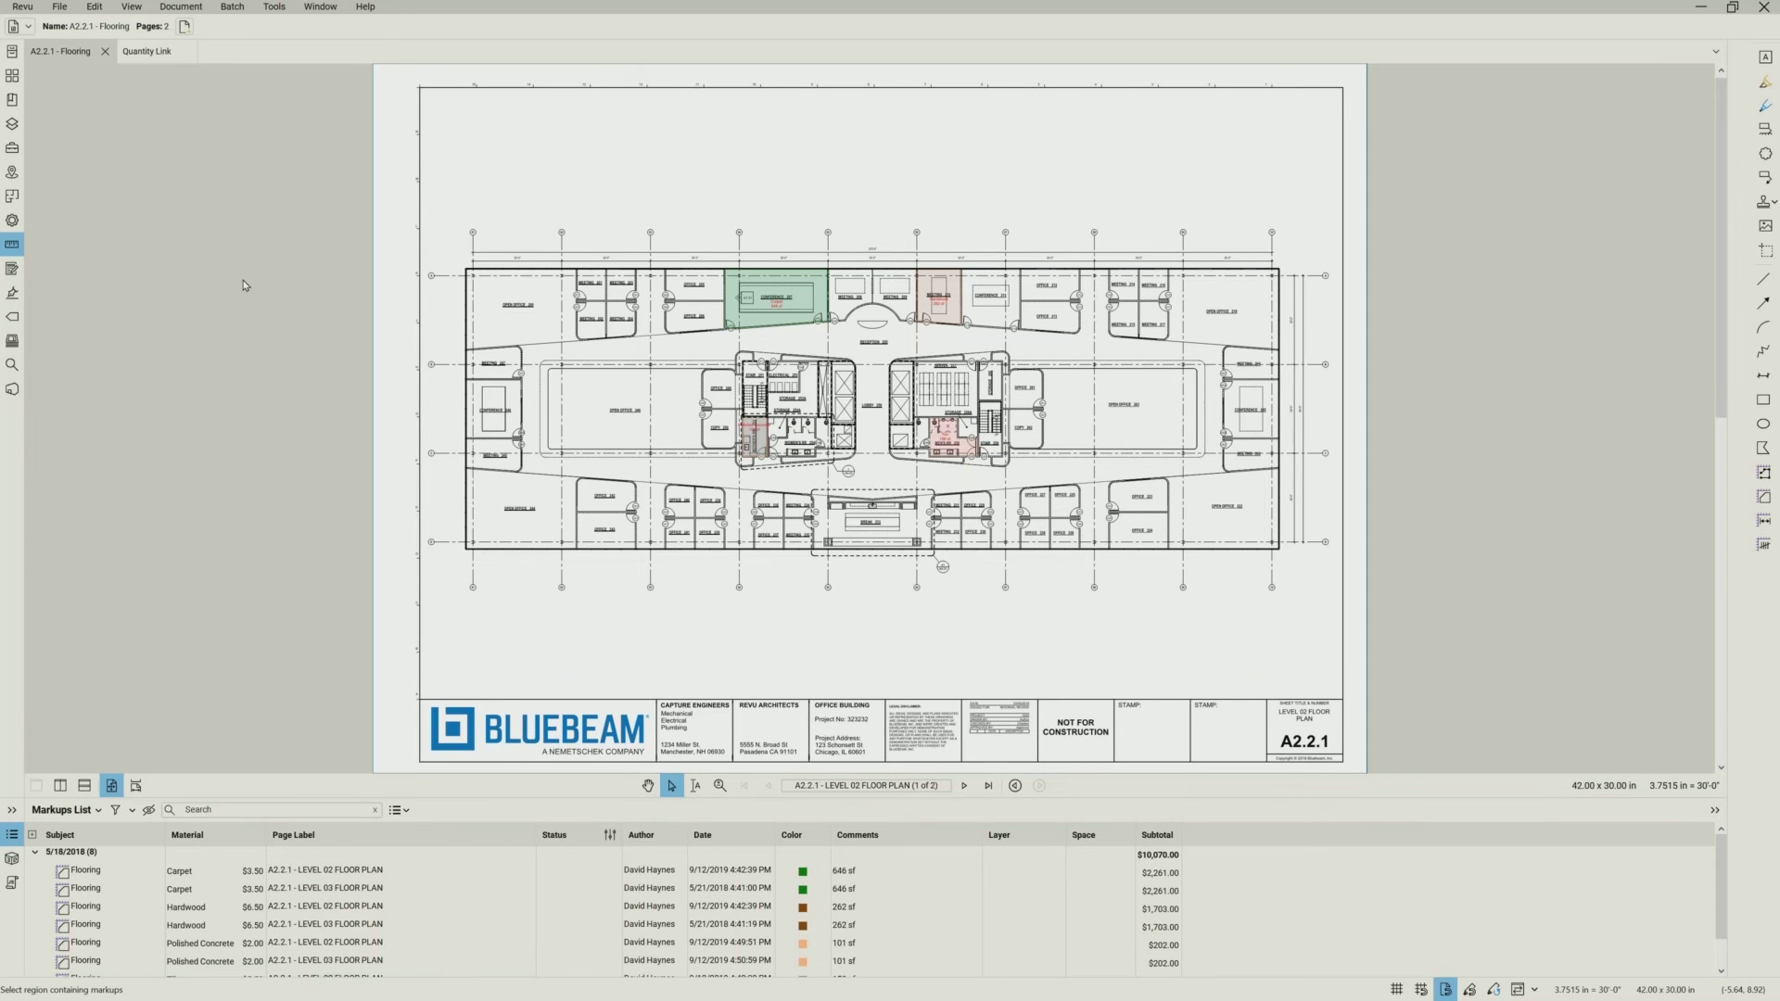
{"action": "left_click", "coordinate": [102, 9]}
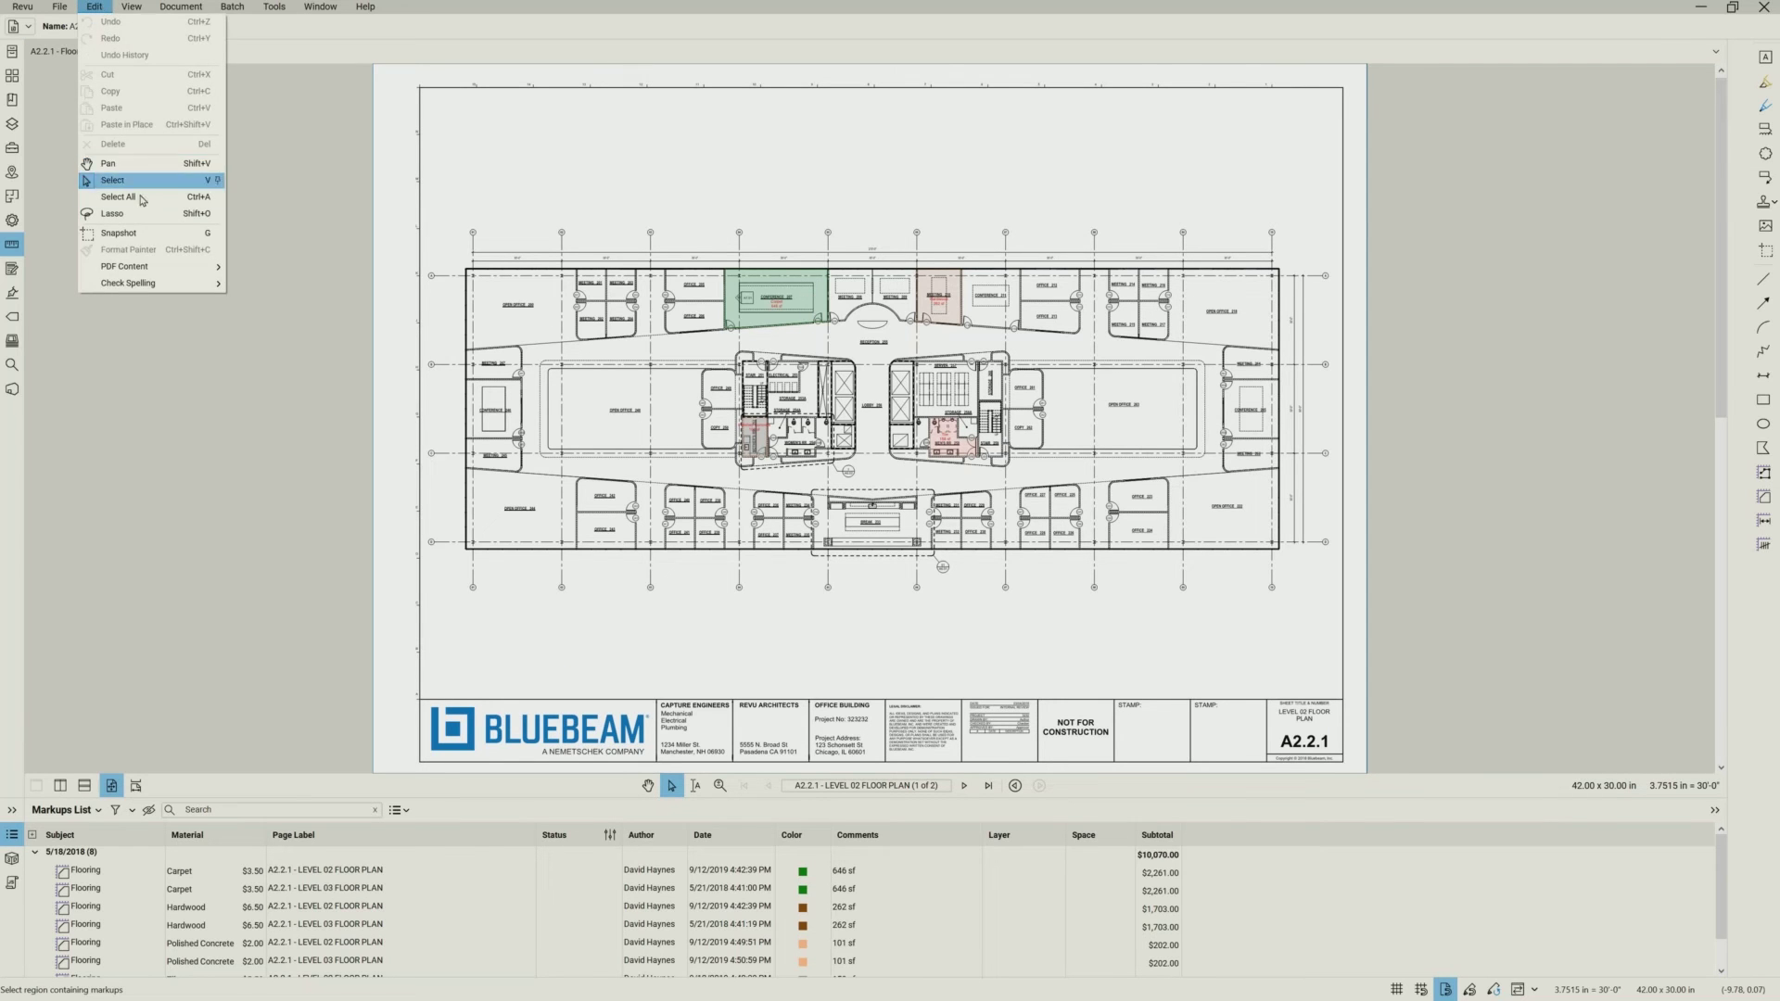
{"action": "left_click", "coordinate": [144, 199]}
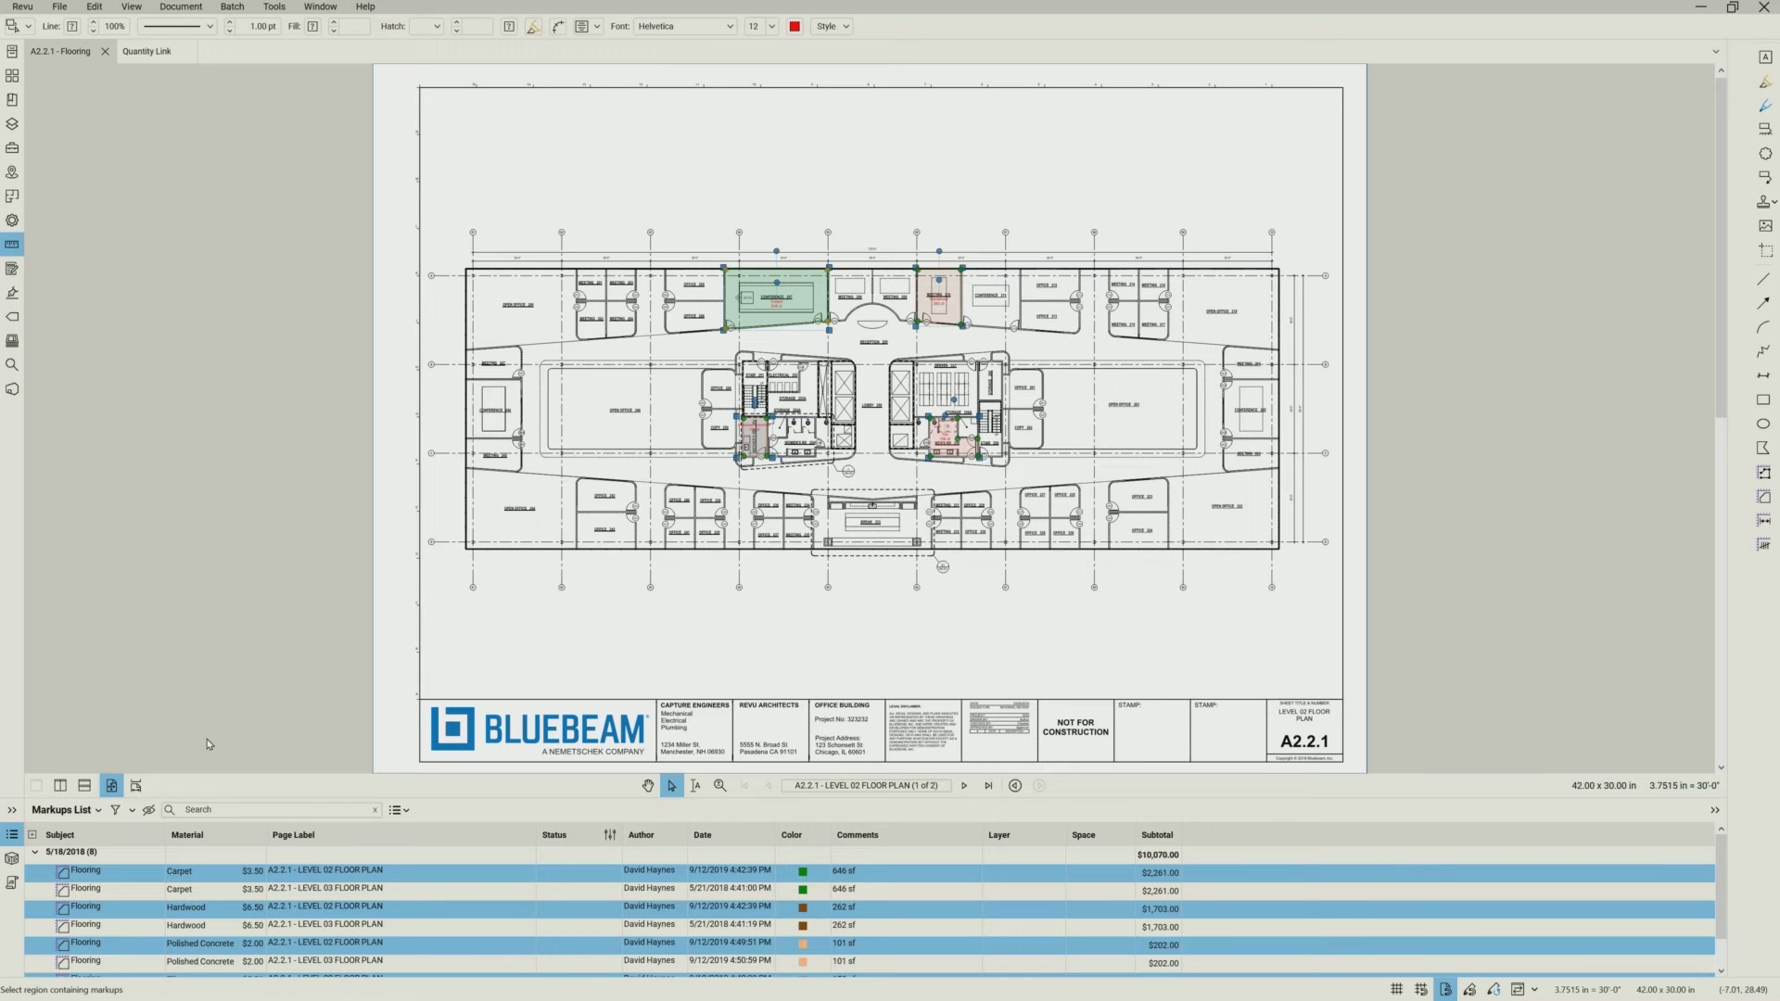
{"action": "right_click", "coordinate": [428, 876]}
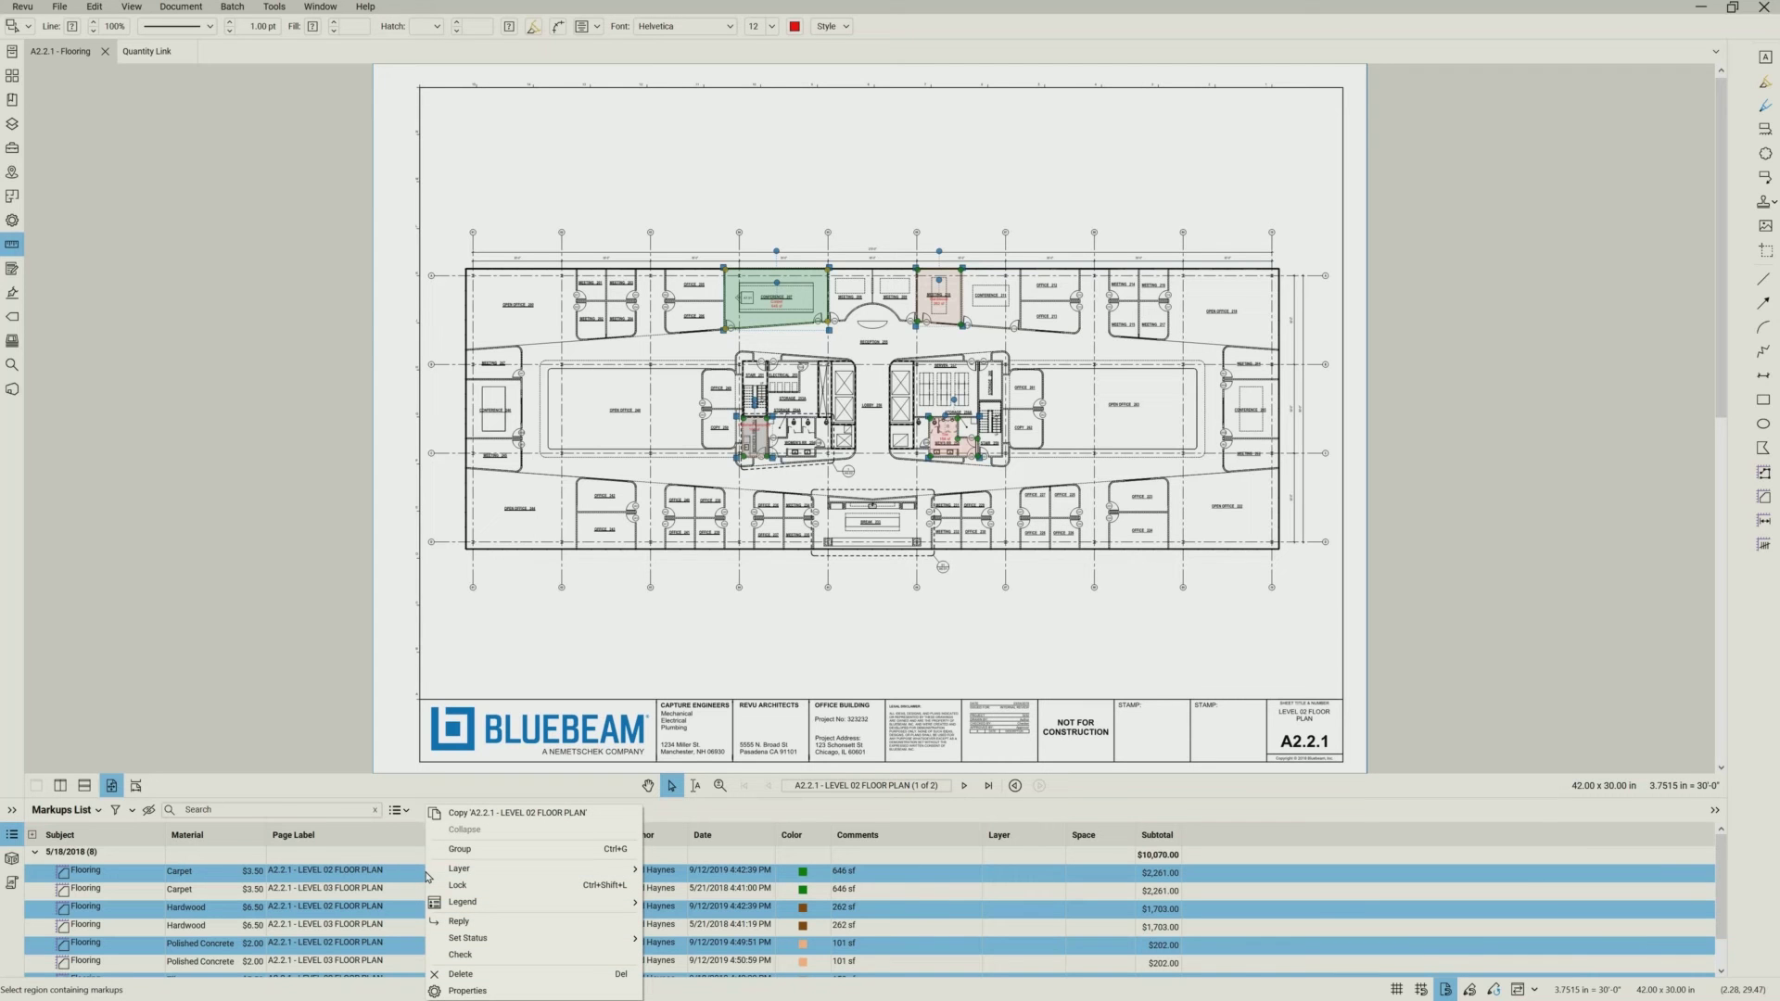
{"action": "mouse_move", "coordinate": [460, 901]}
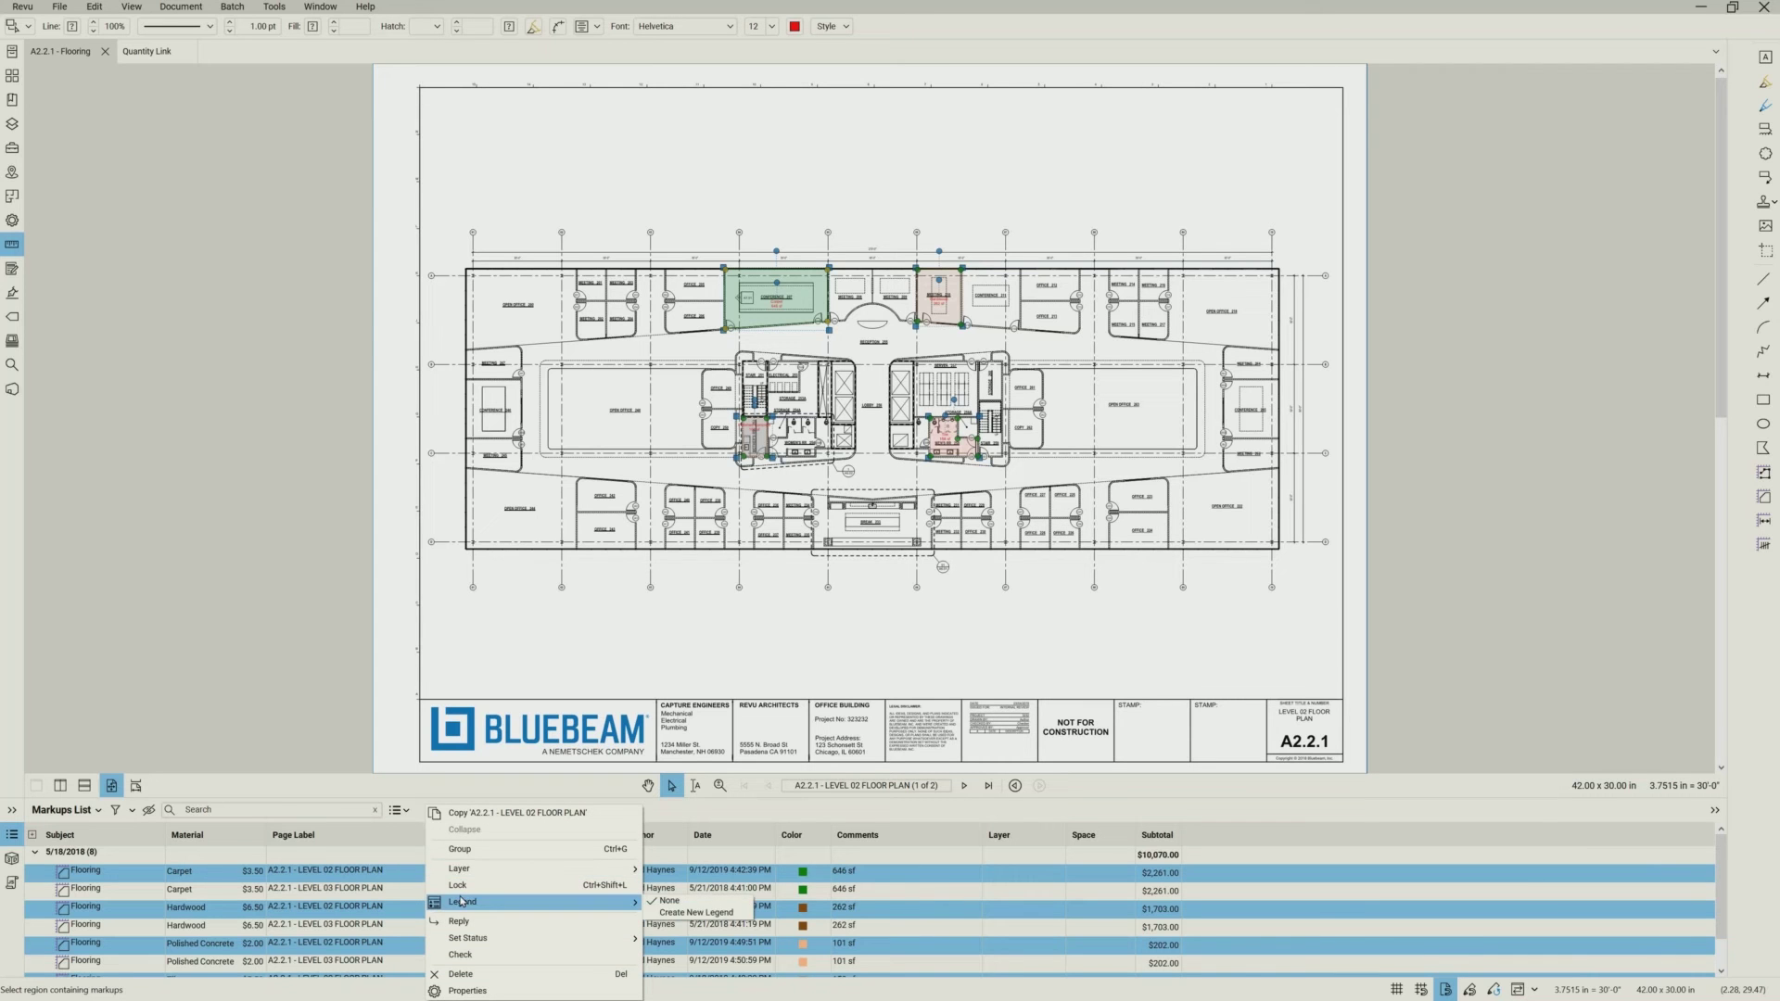
{"action": "left_click", "coordinate": [786, 707]}
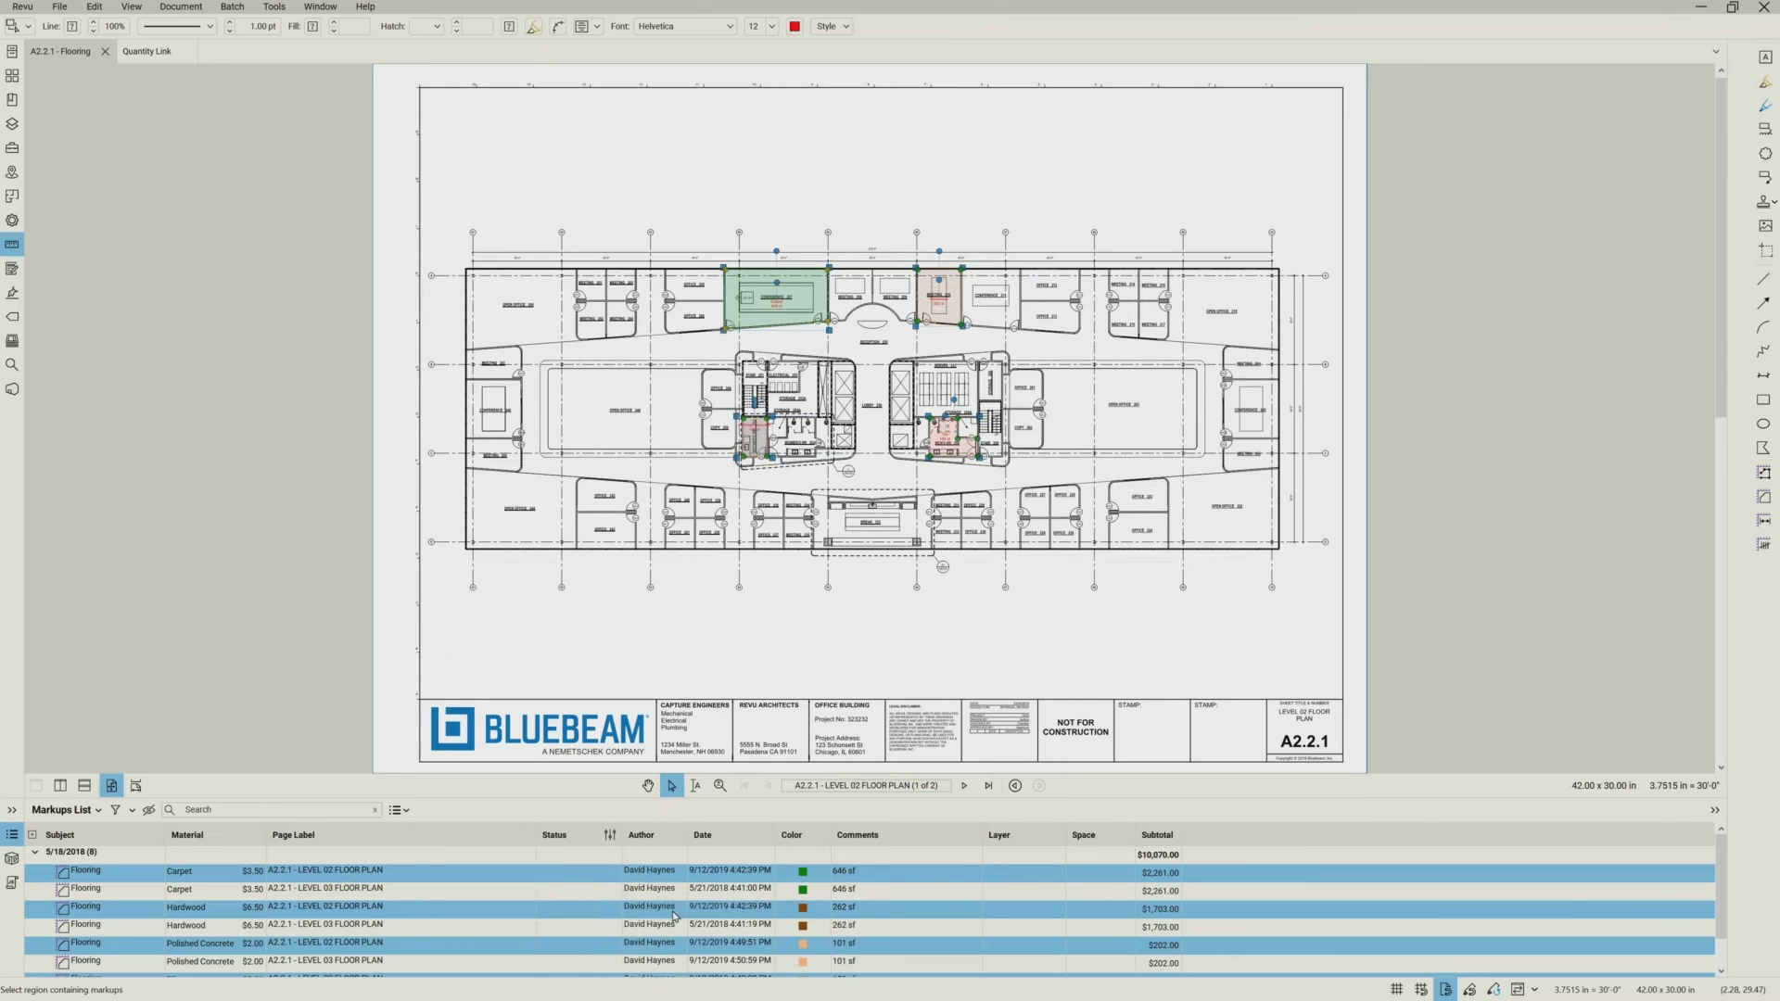
{"action": "left_click", "coordinate": [795, 637]}
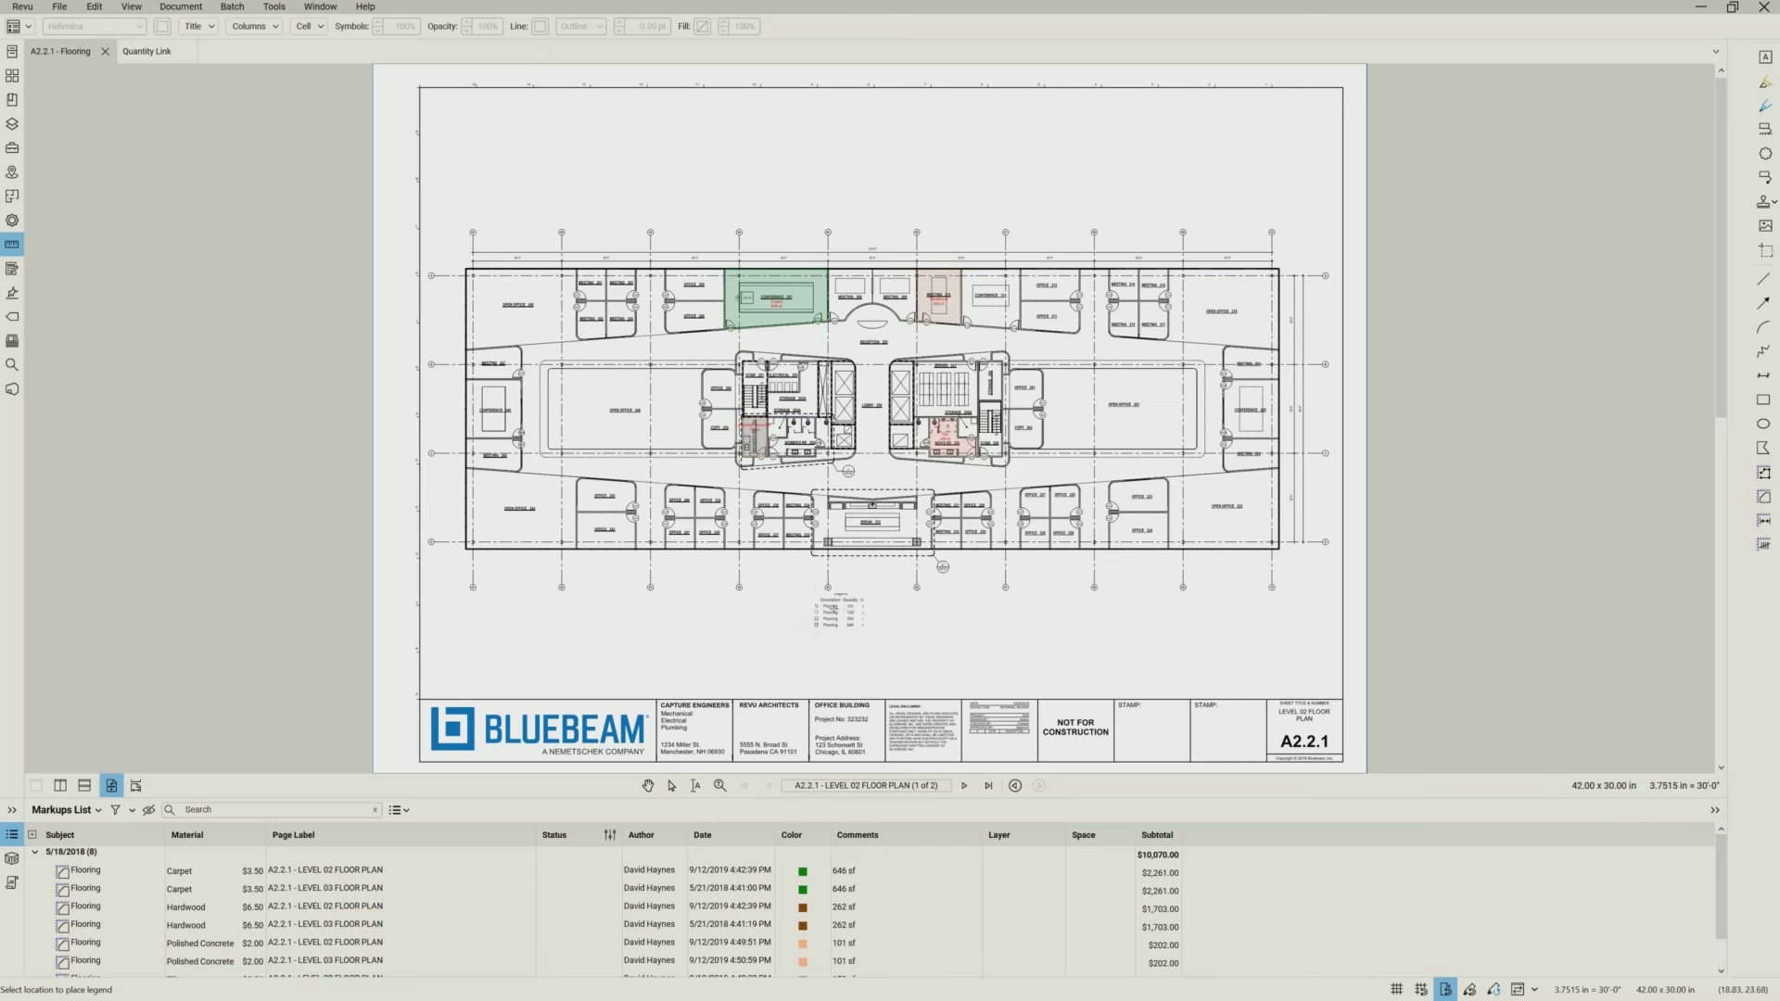
{"action": "left_click", "coordinate": [838, 637]}
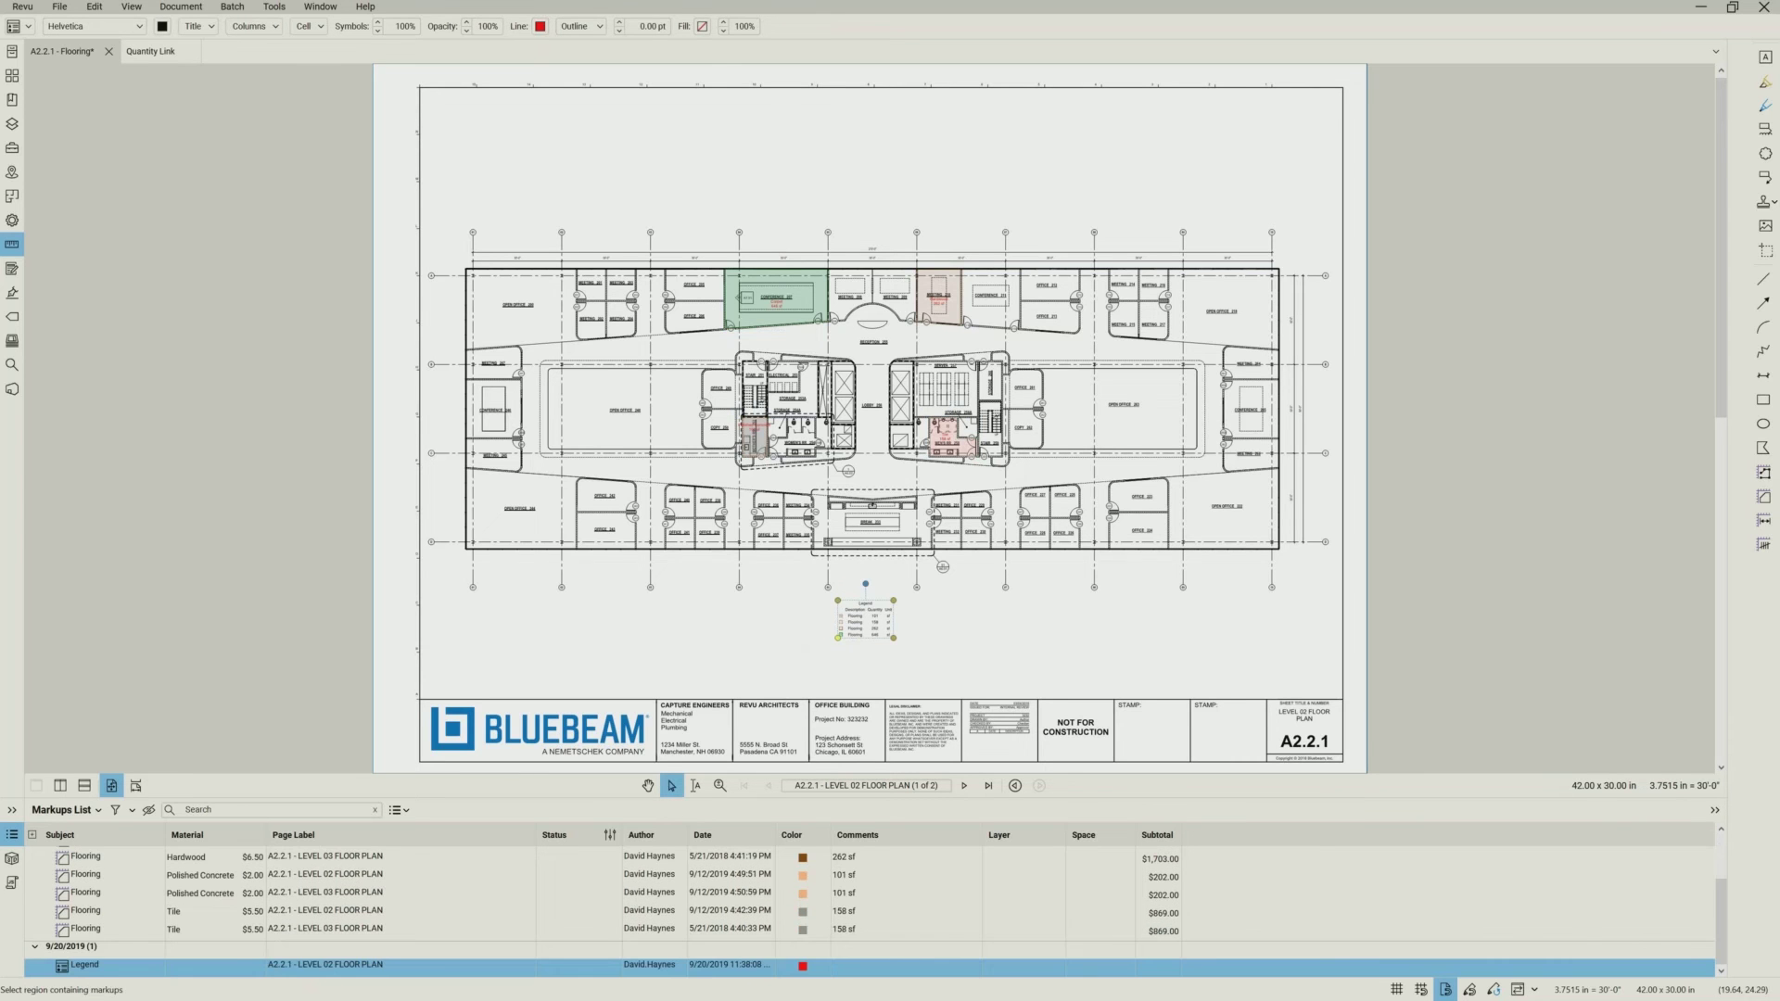
- Set the legend's subject to "Flooring Takeoff" and keep the current page as its source
{"action": "scroll", "coordinate": [852, 649], "scroll_direction": "up", "scroll_amount": 3}
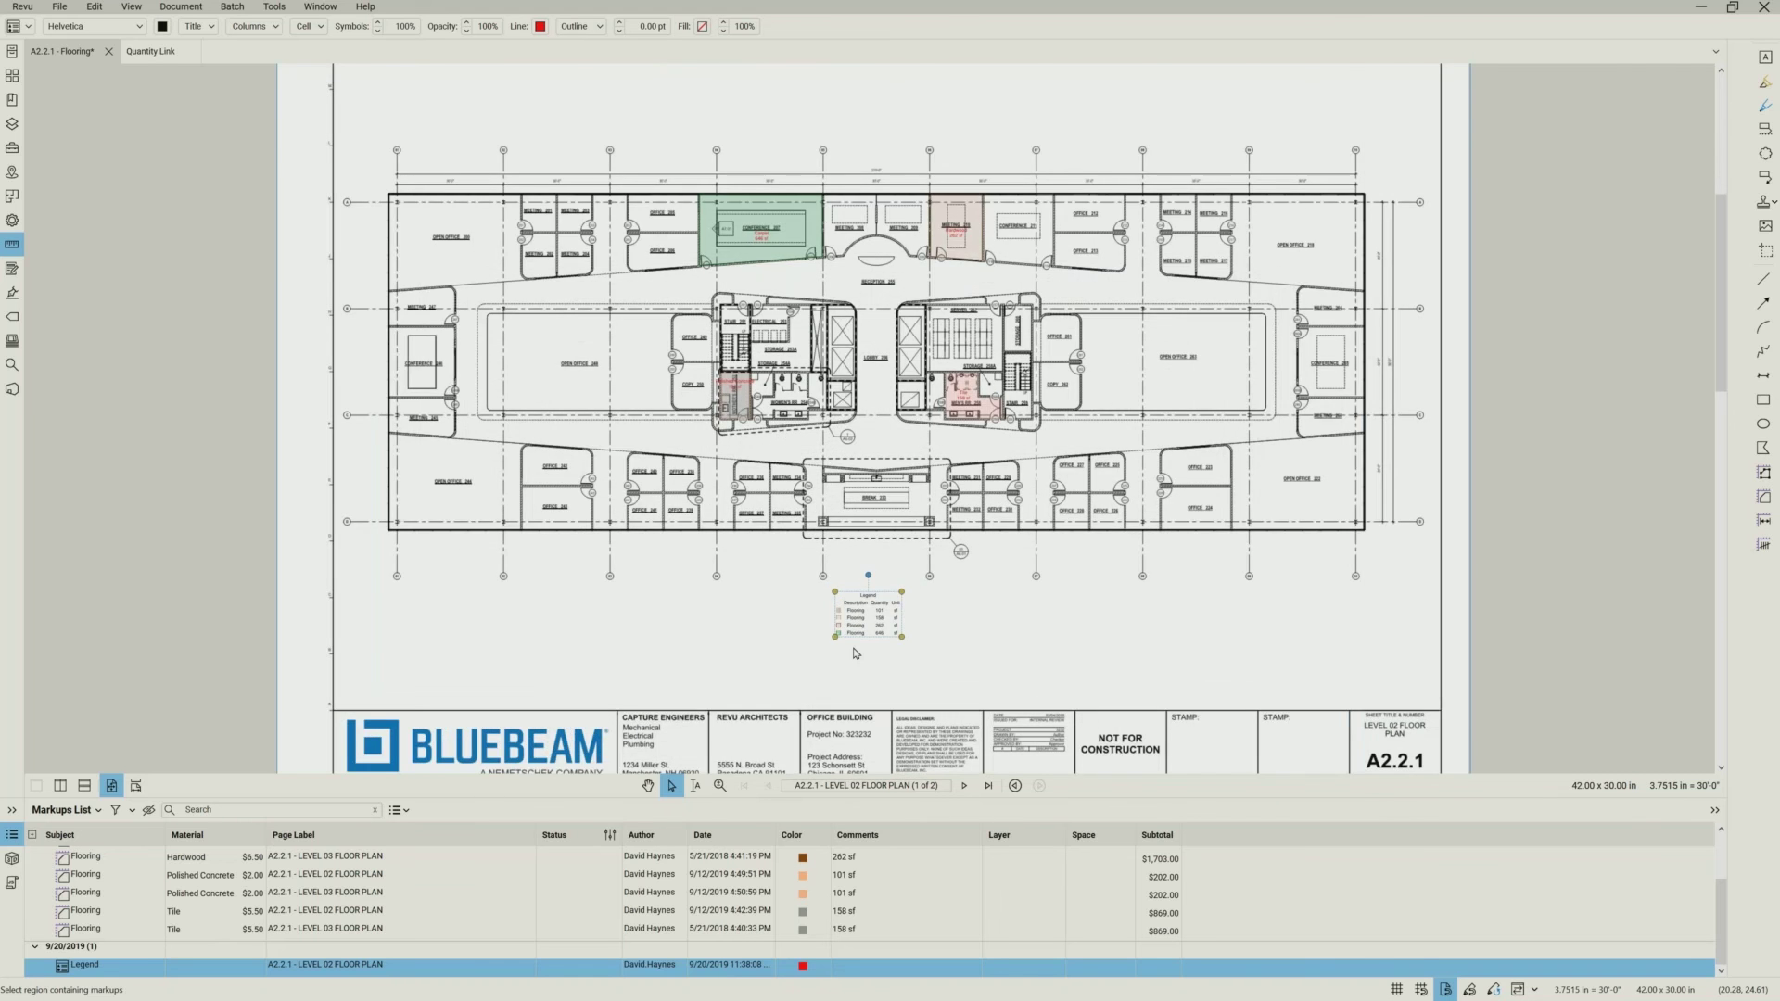
{"action": "scroll", "coordinate": [854, 653], "scroll_direction": "up", "scroll_amount": 4}
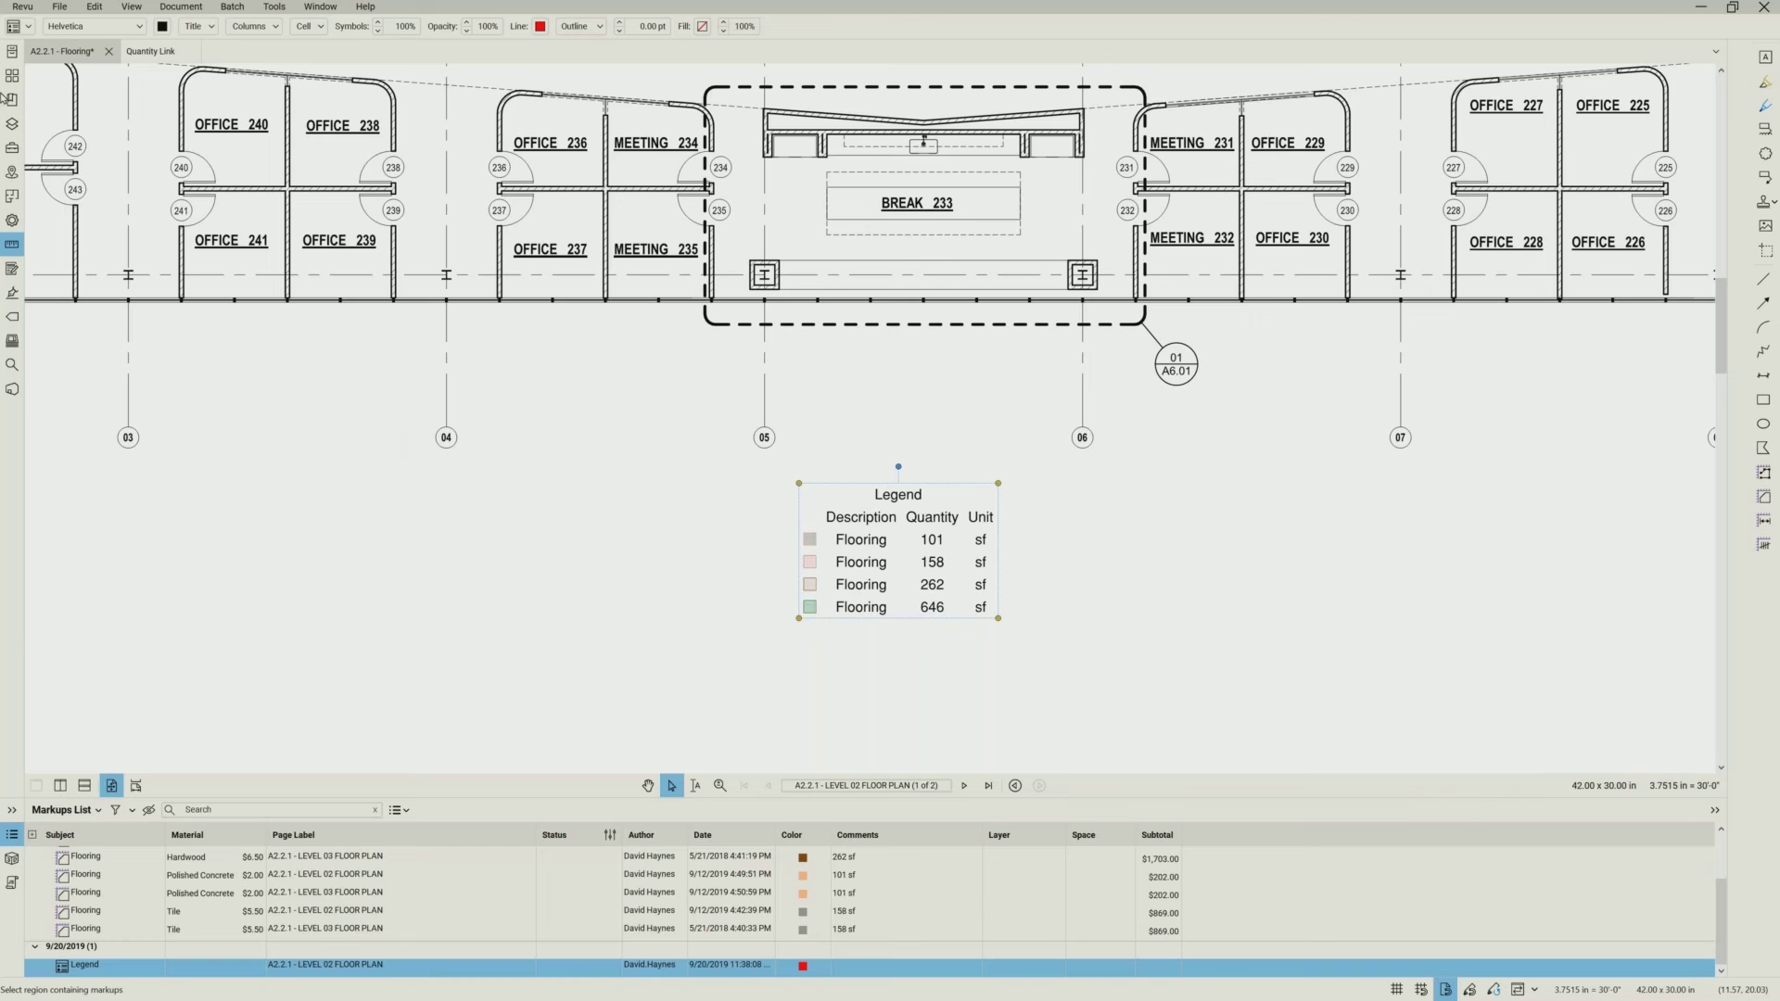
{"action": "left_click", "coordinate": [28, 27]}
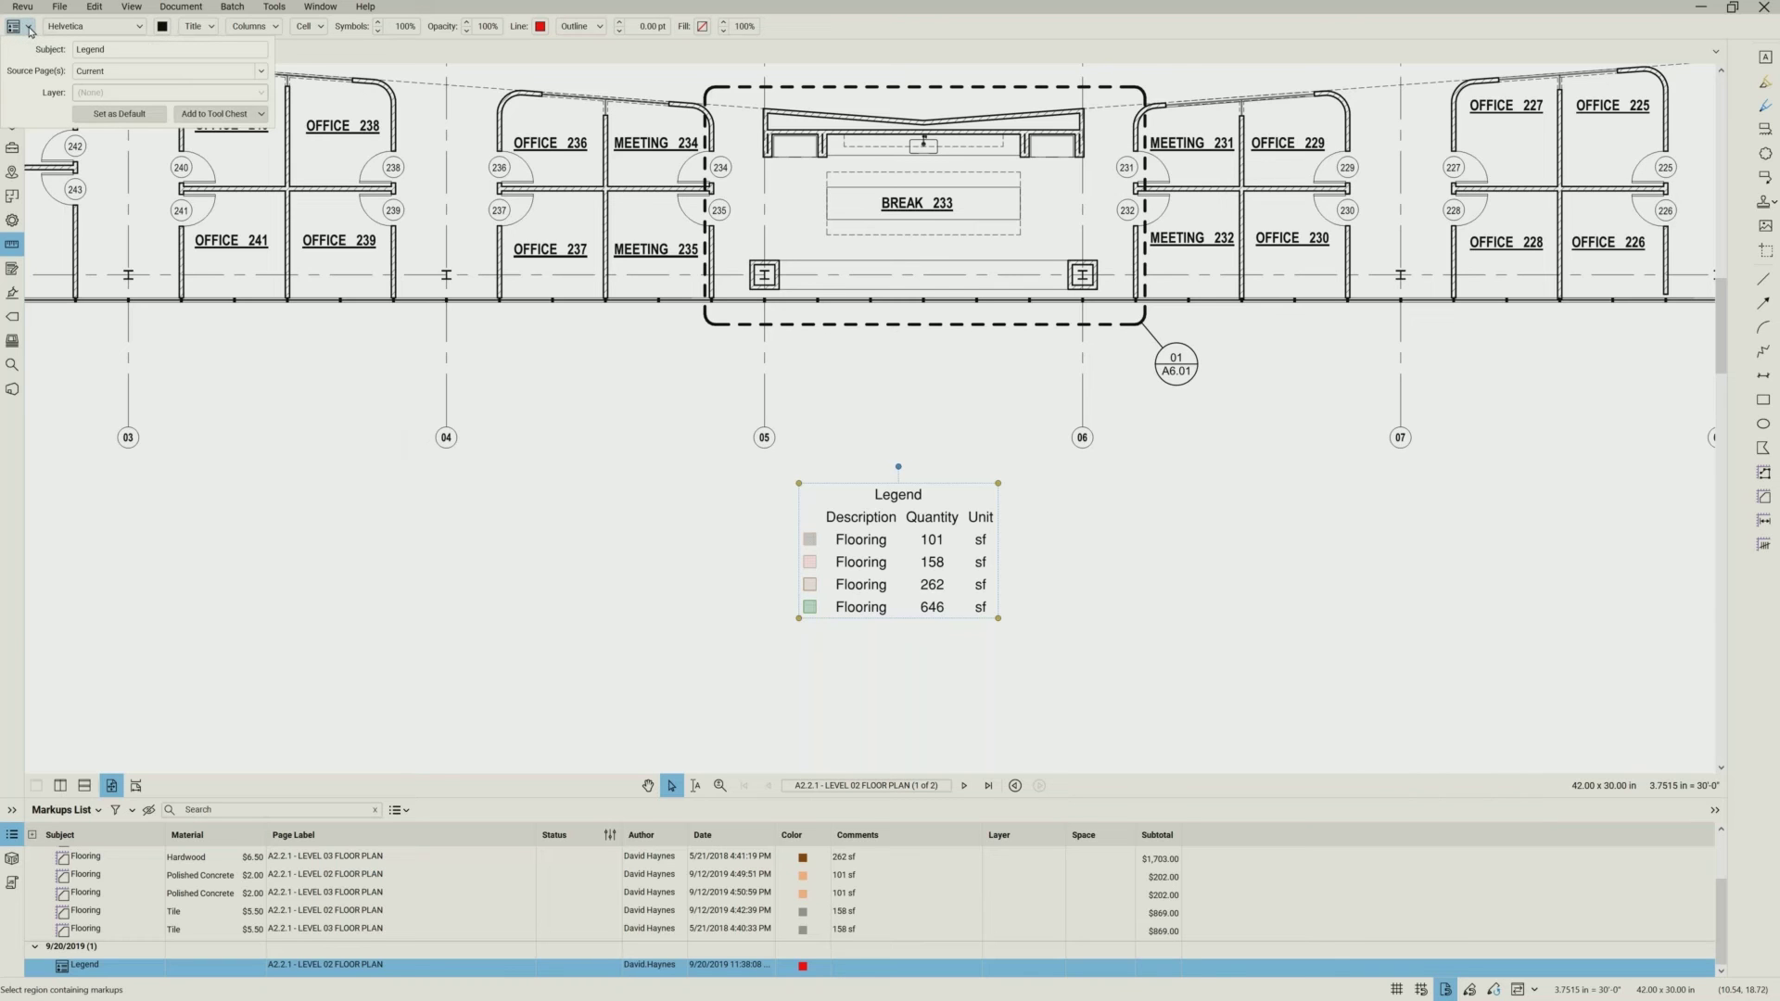
{"action": "left_click", "coordinate": [130, 45]}
{"action": "left_click_drag", "start_coordinate": [114, 46], "coordinate": [65, 50]}
{"action": "type", "text": "Flooring Takeoff"}
{"action": "left_click", "coordinate": [261, 71]}
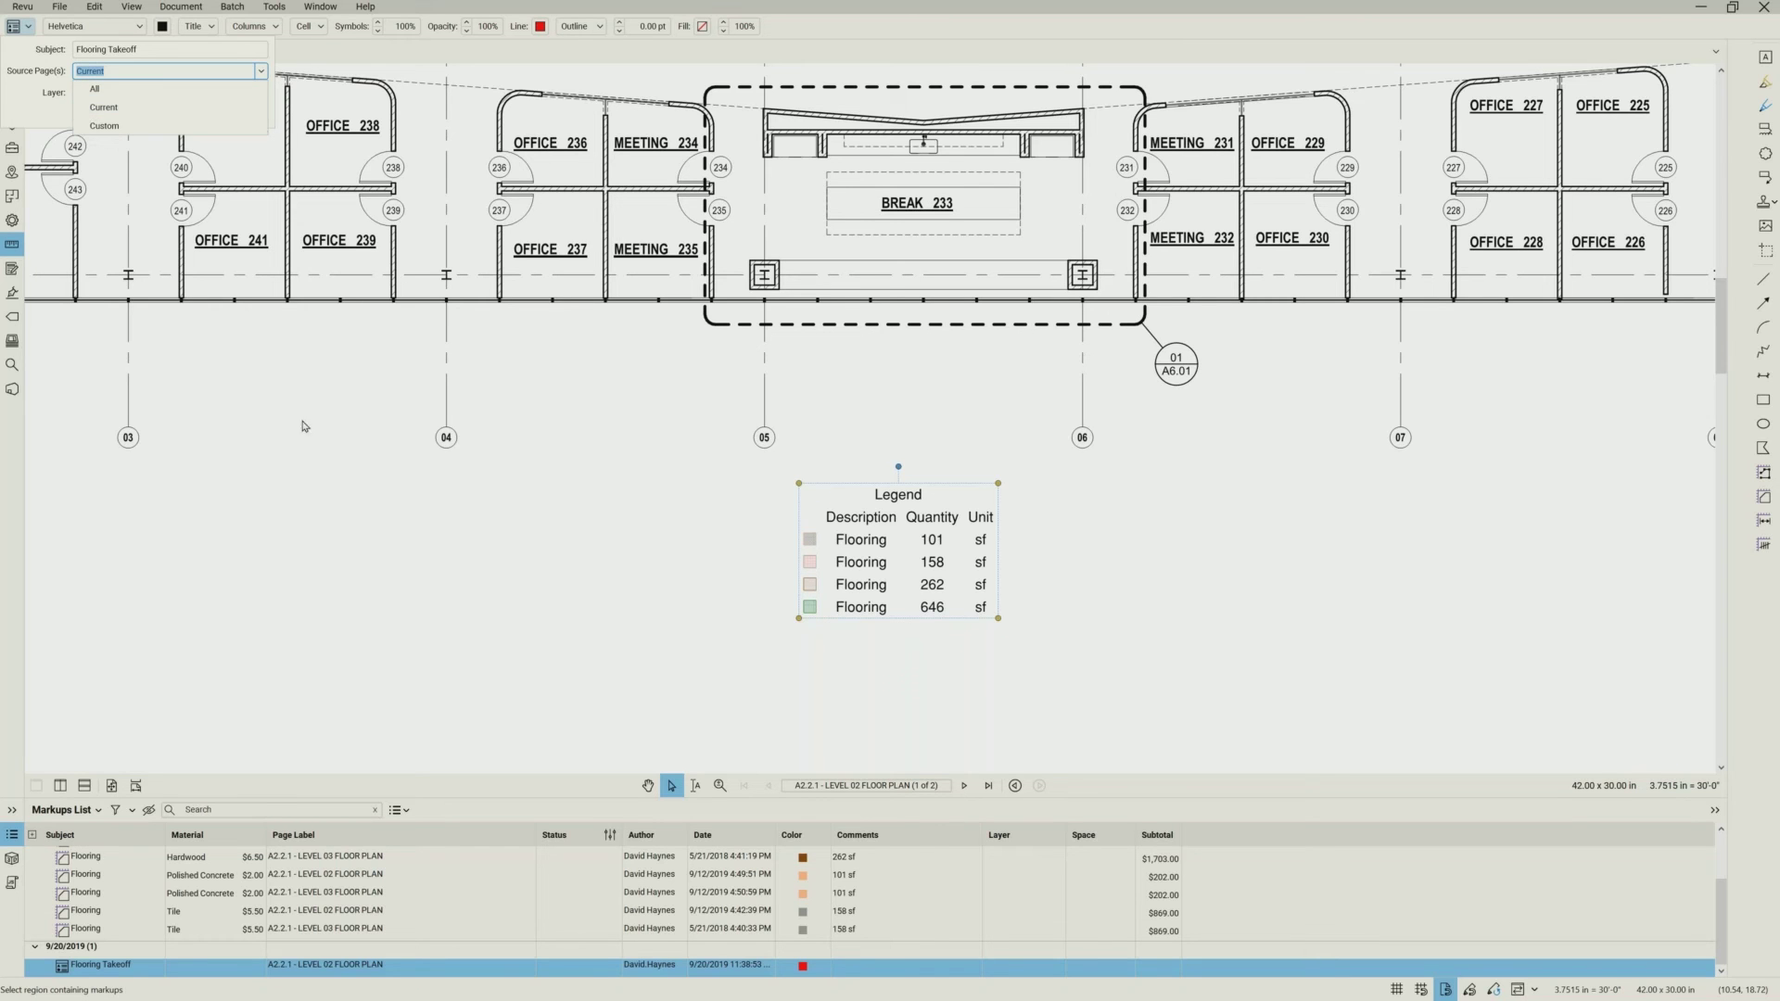
{"action": "left_click", "coordinate": [266, 438]}
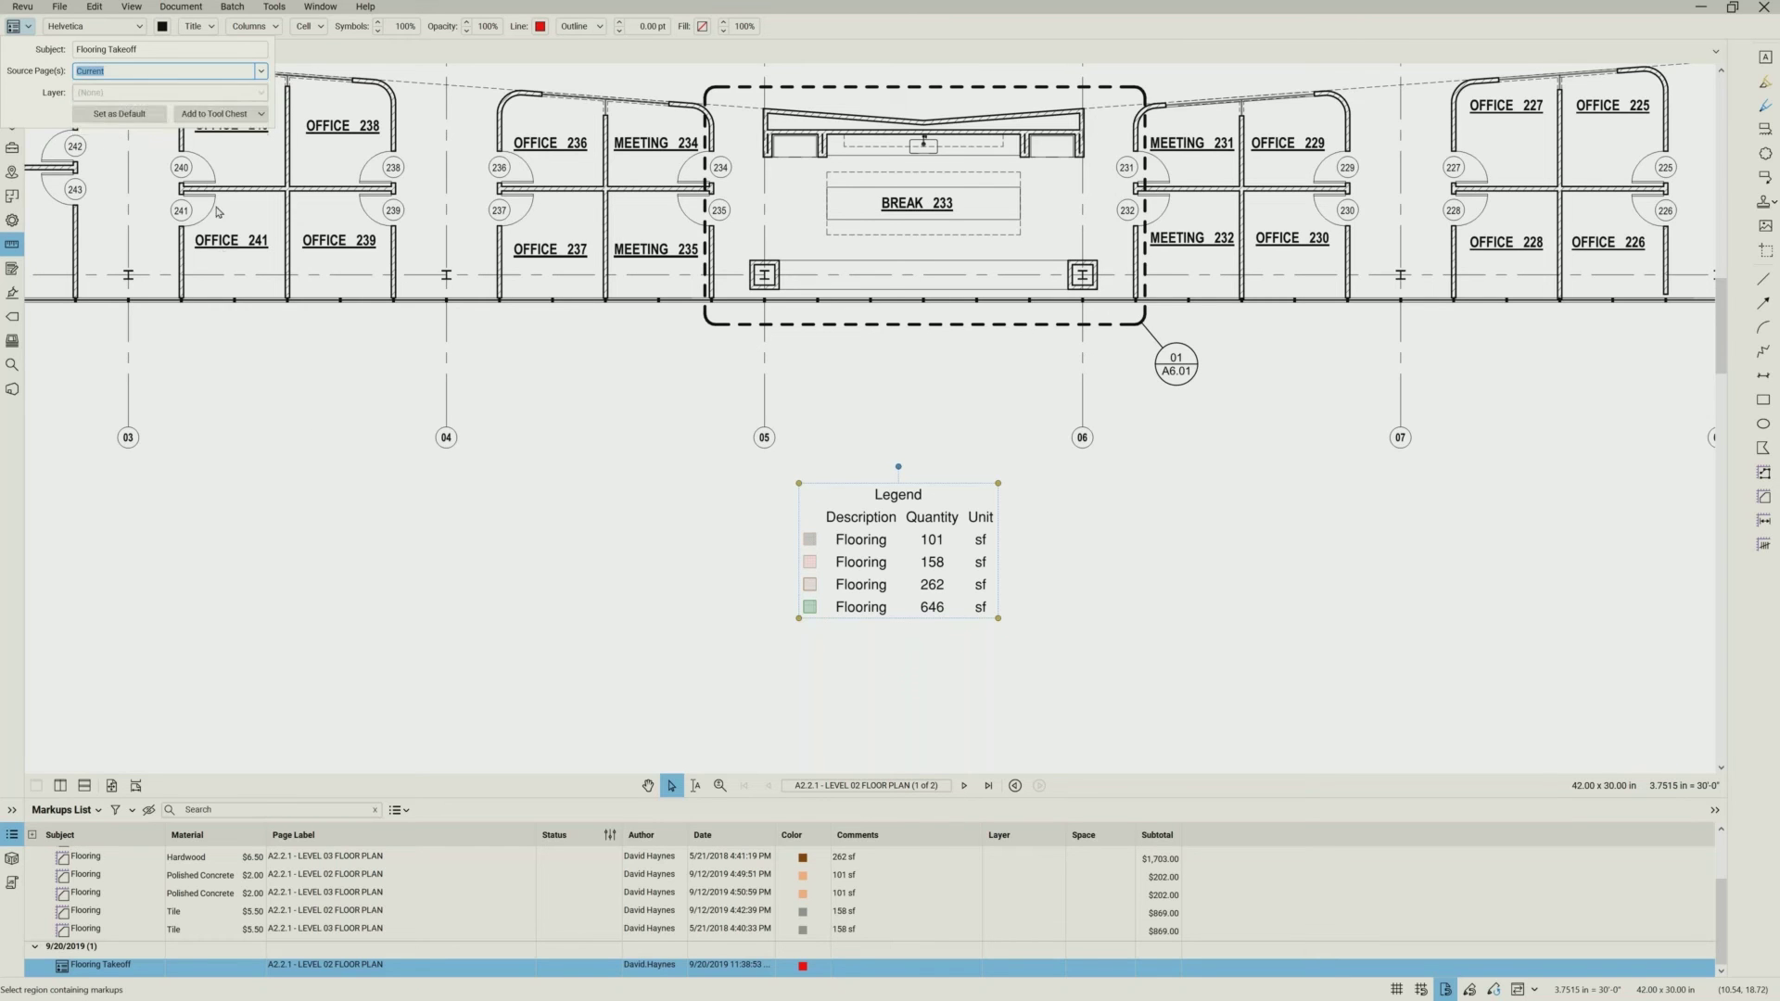
{"action": "left_click", "coordinate": [306, 53]}
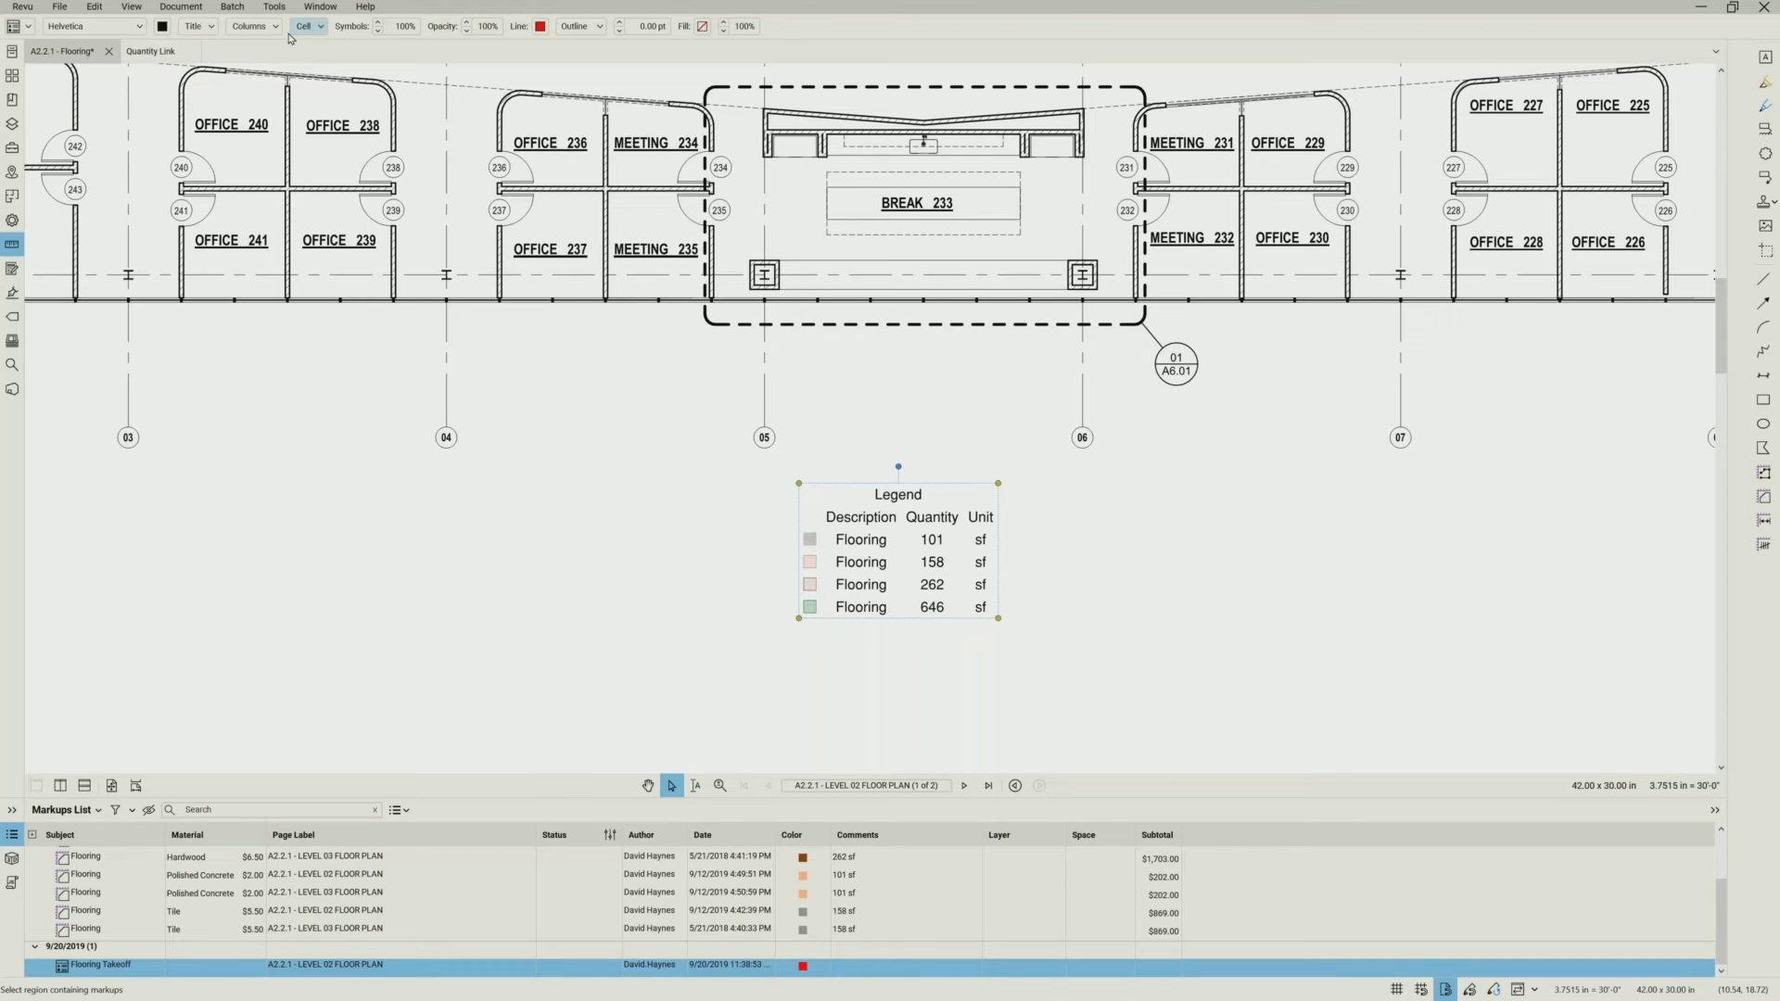
- Replace the legend's title with "Flooring Takoiff"
{"action": "left_click", "coordinate": [212, 26]}
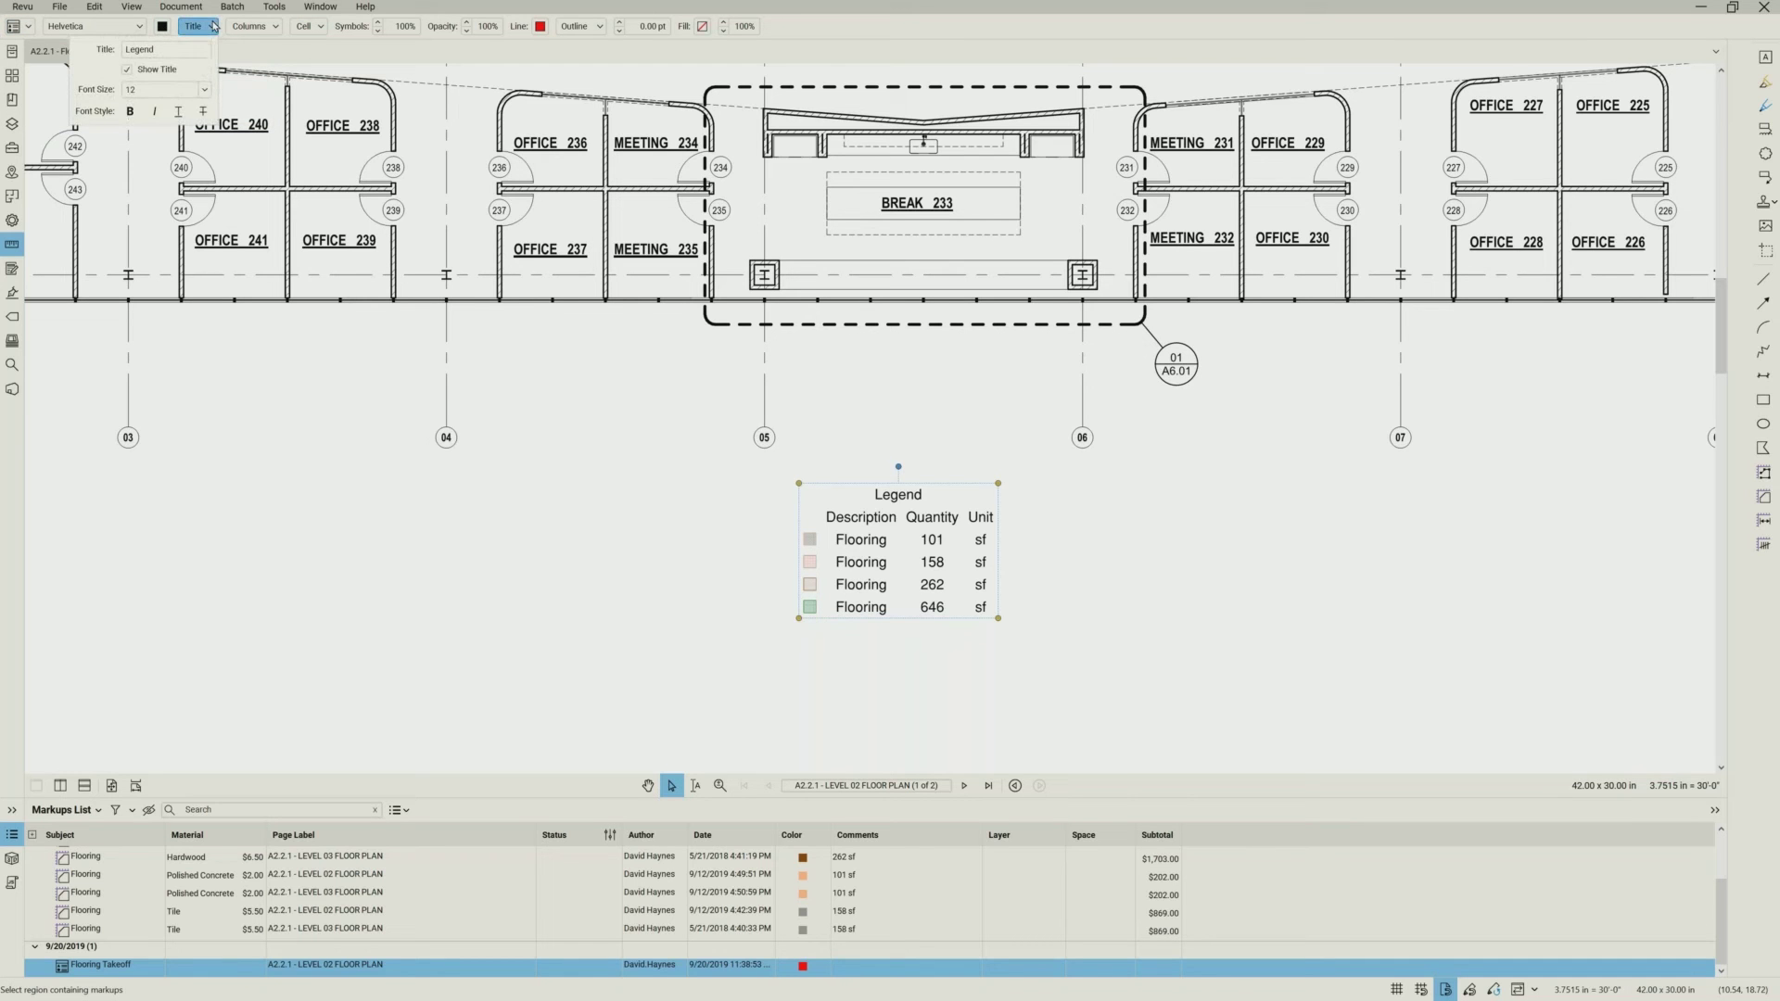
{"action": "left_click_drag", "start_coordinate": [204, 49], "coordinate": [102, 54]}
{"action": "type", "text": "Flooring Takeoff"}
{"action": "left_click", "coordinate": [255, 48]}
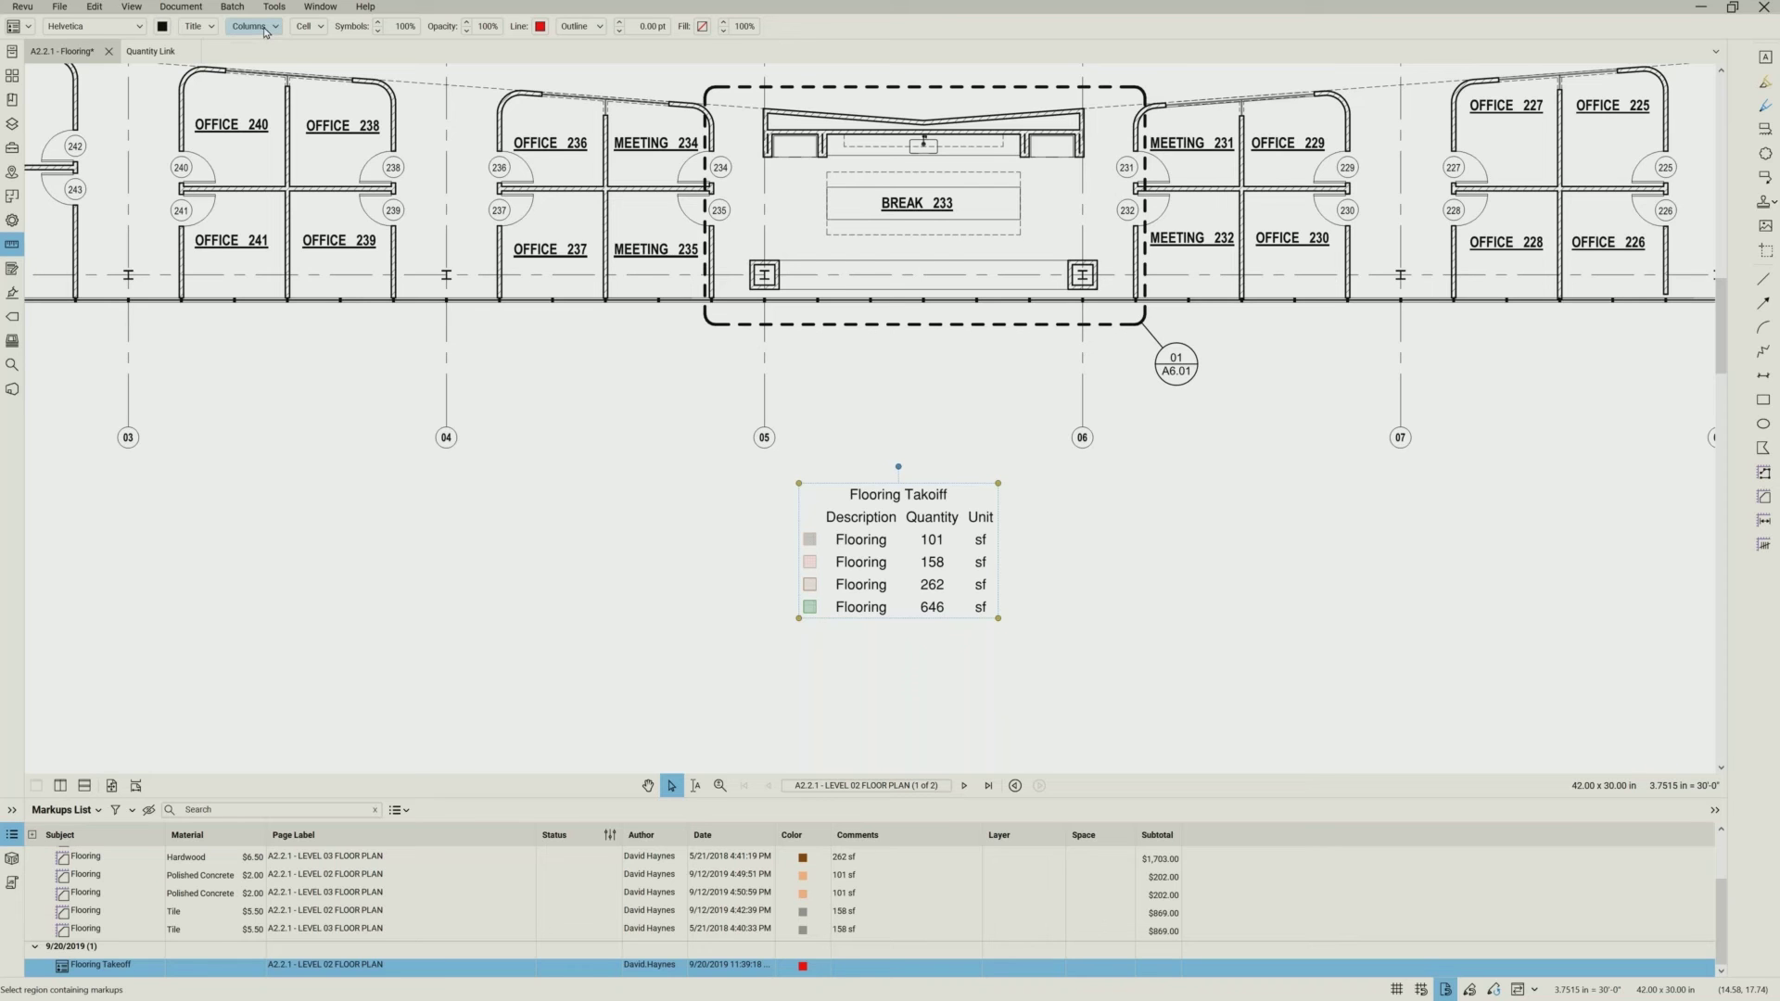
- Add the custom Material and Subtotal columns to the flooring legend
{"action": "left_click", "coordinate": [276, 28]}
{"action": "left_click", "coordinate": [269, 50]}
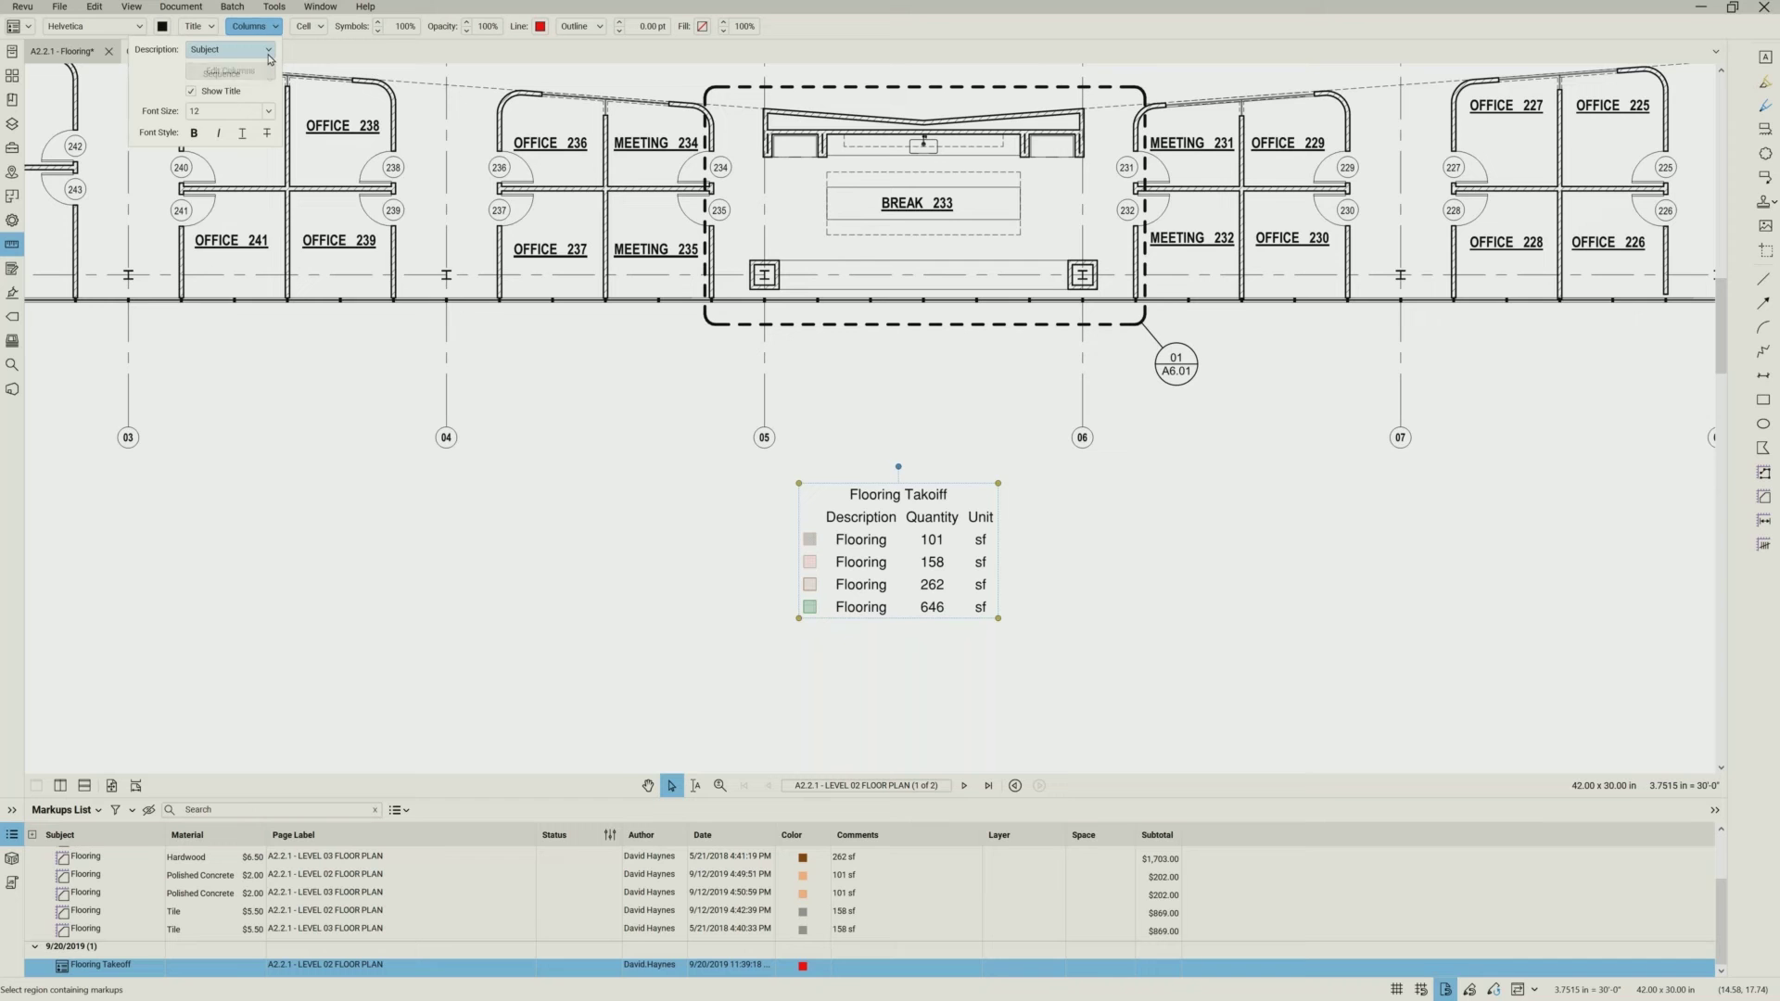
{"action": "left_click", "coordinate": [243, 67]}
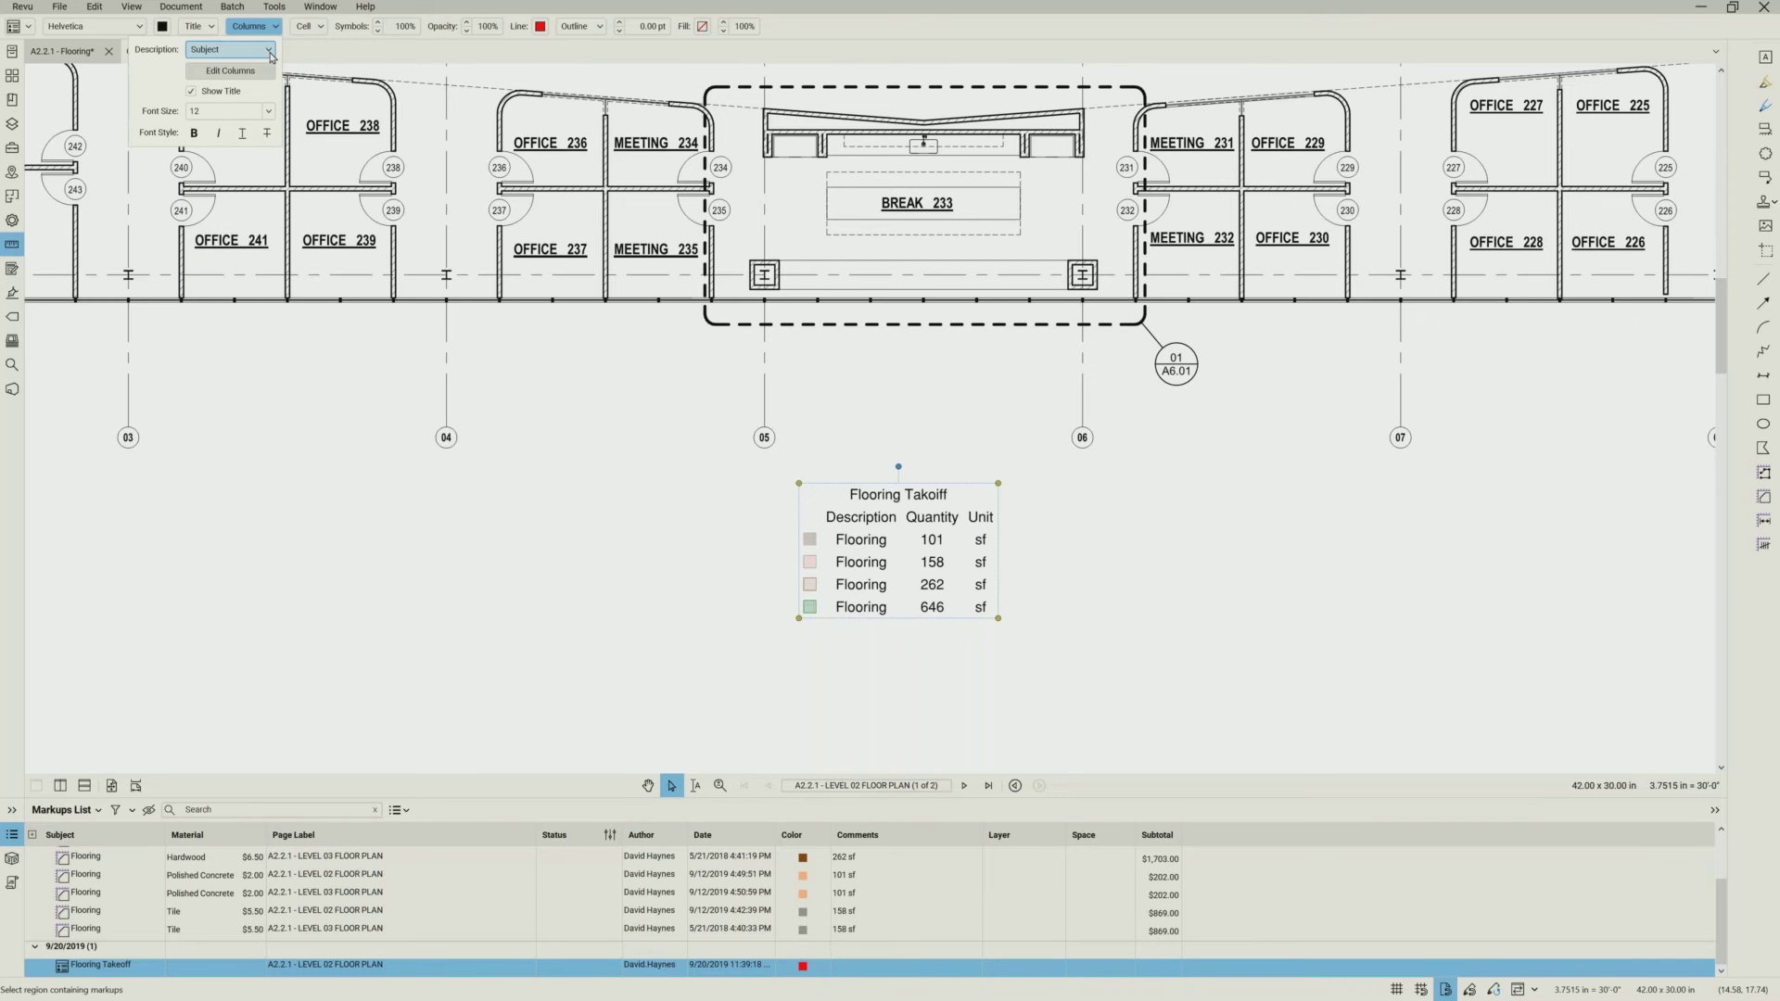
{"action": "left_click", "coordinate": [239, 72]}
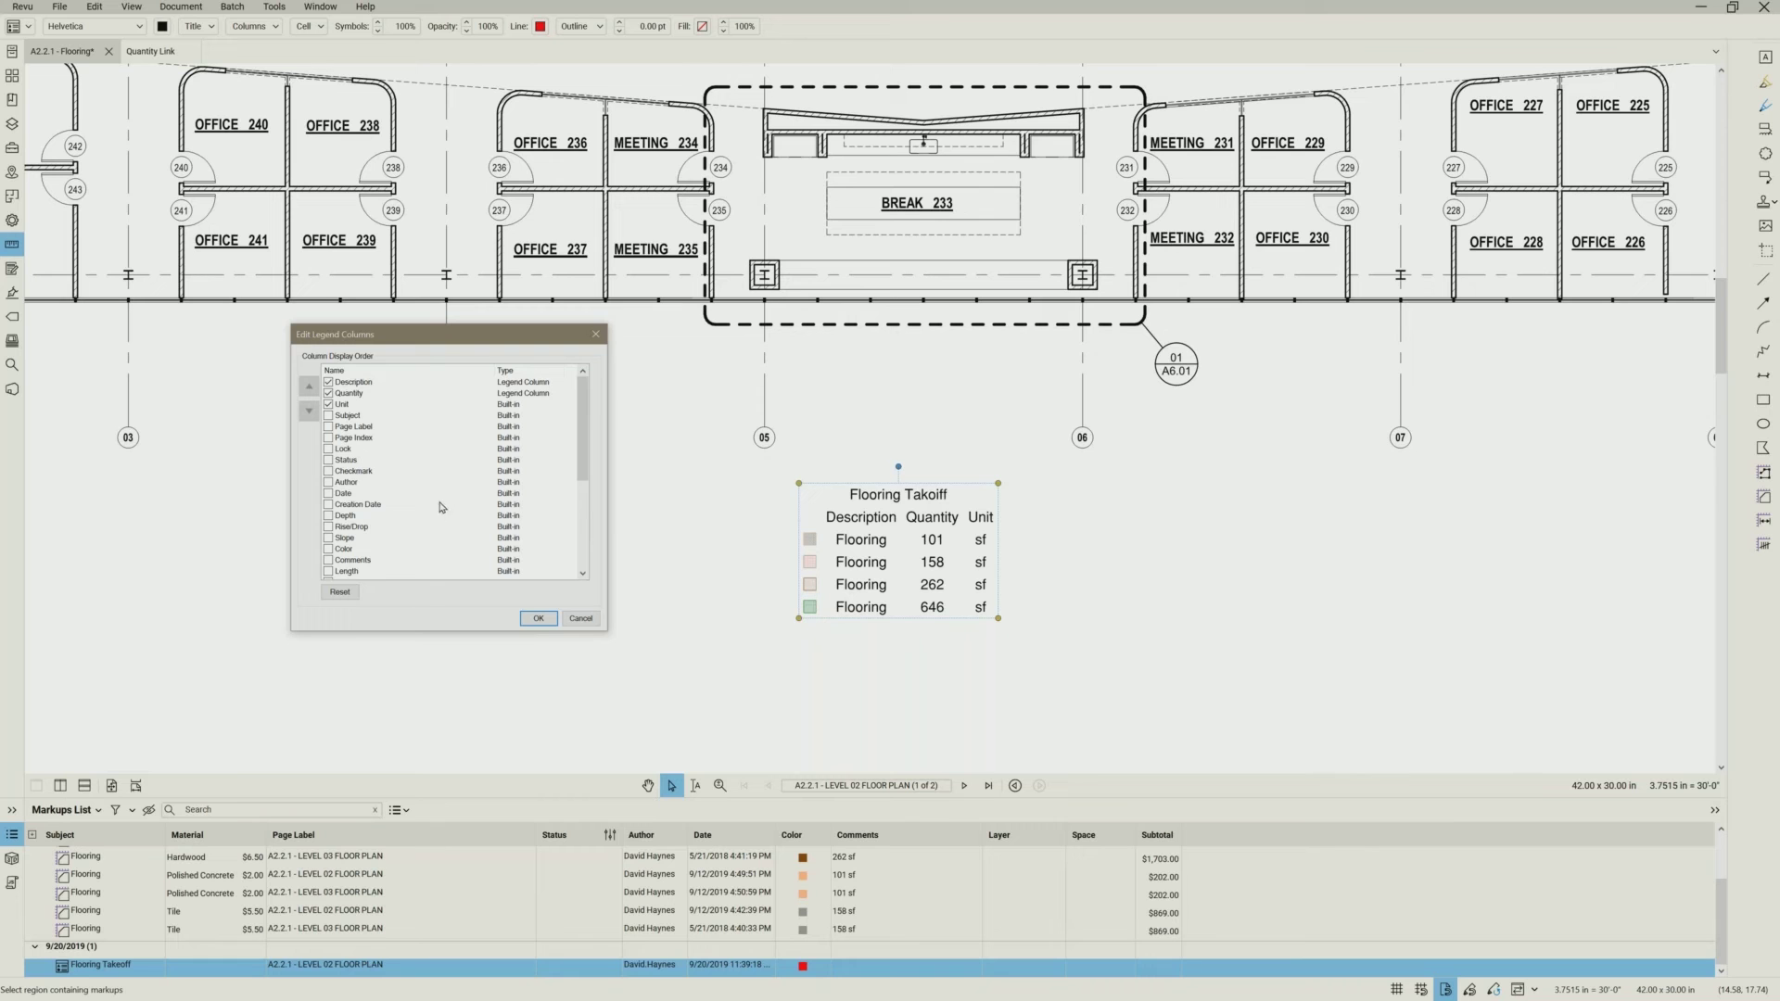
{"action": "scroll", "coordinate": [428, 498], "scroll_direction": "down", "scroll_amount": 2}
{"action": "scroll", "coordinate": [428, 498], "scroll_direction": "down", "scroll_amount": 3}
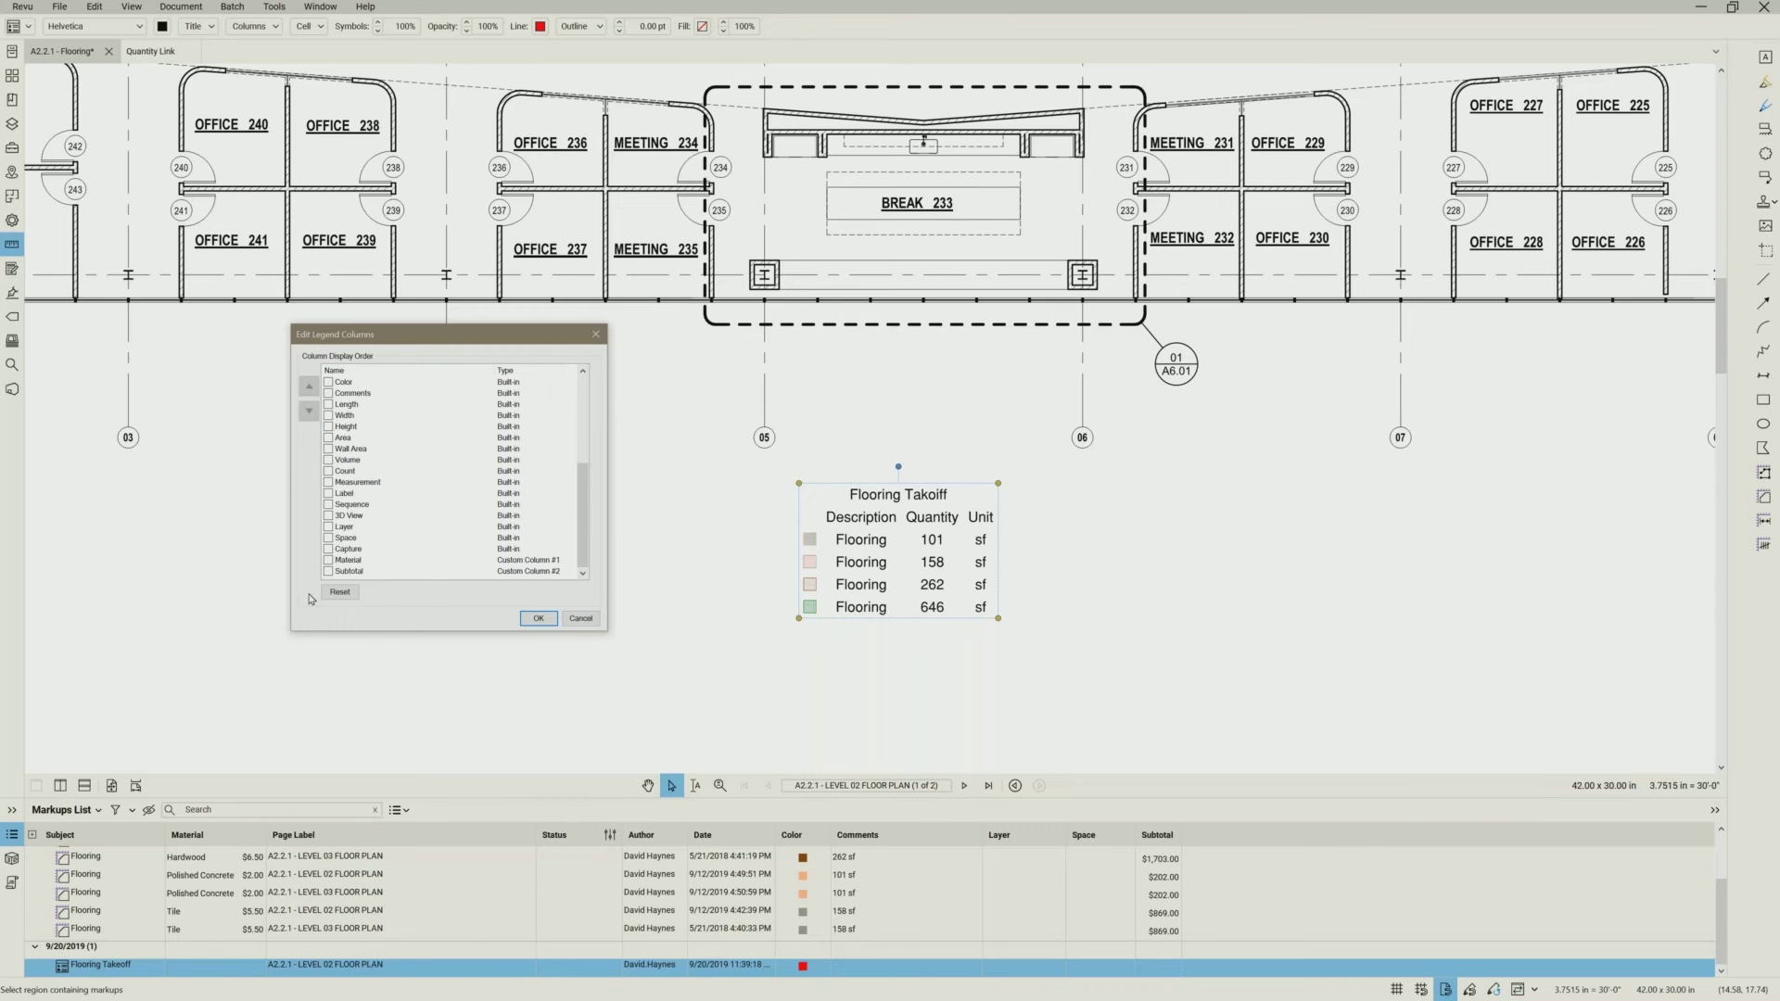
{"action": "left_click", "coordinate": [329, 561]}
{"action": "left_click", "coordinate": [538, 618]}
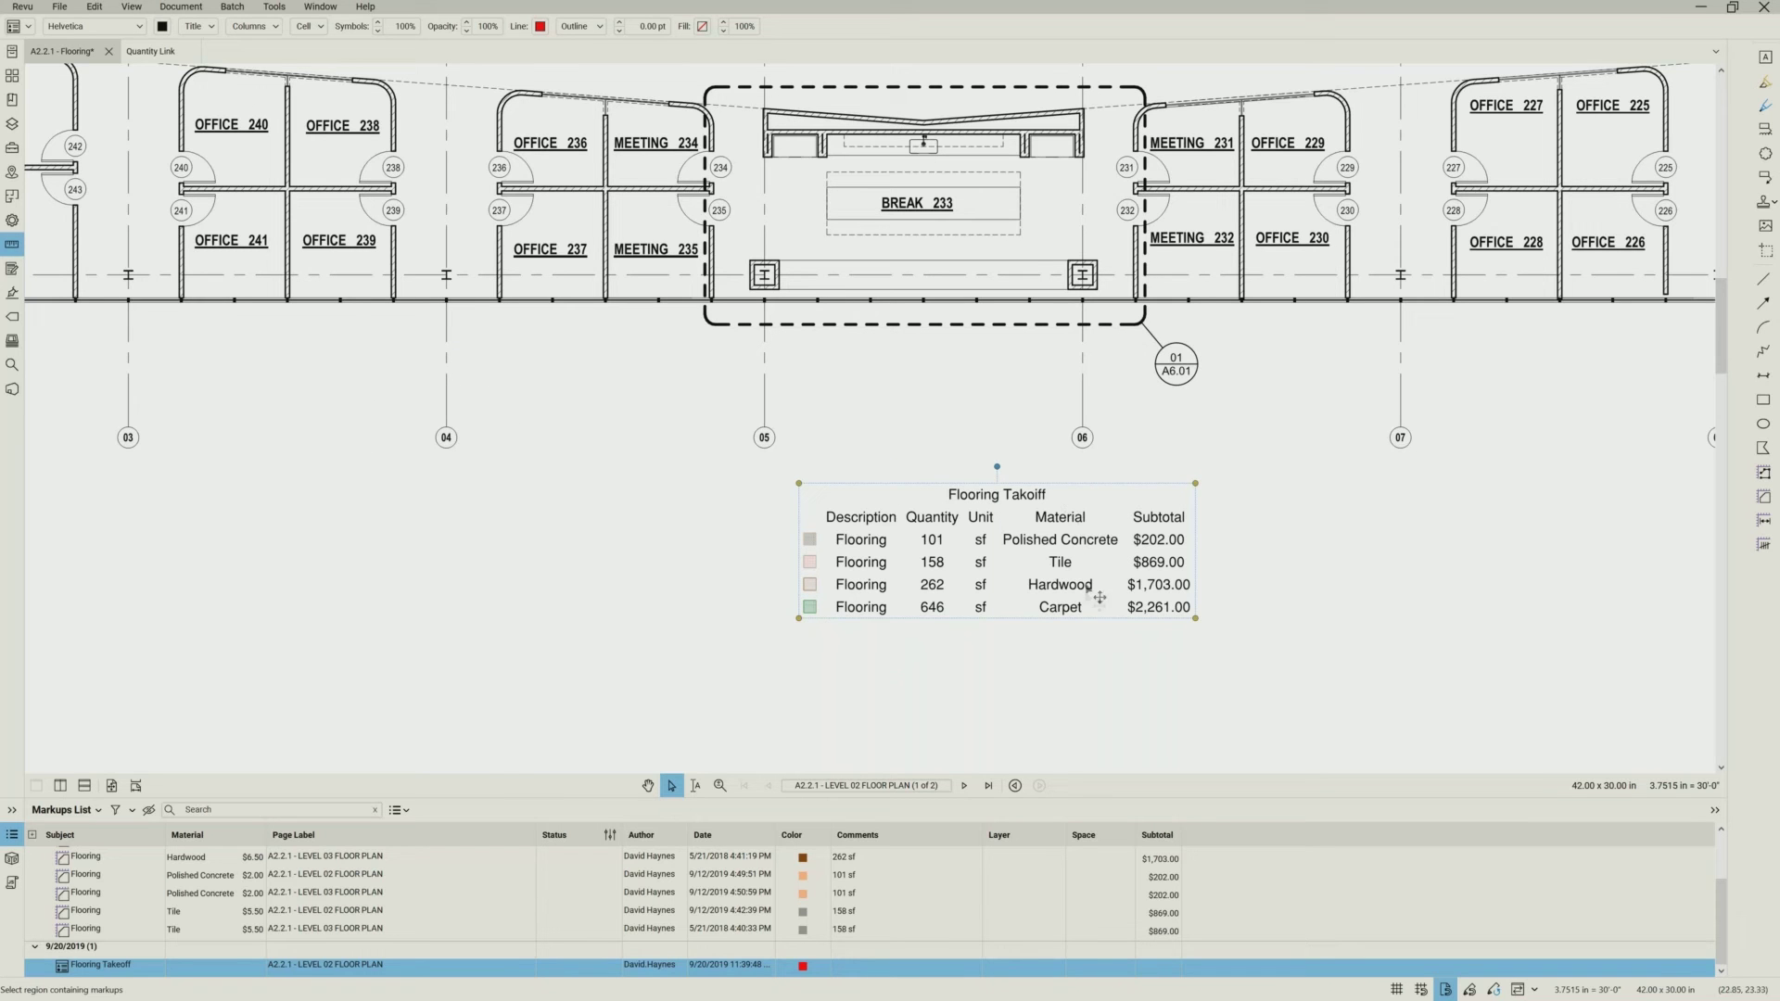
- Remove the Description column from the flooring legend, keeping Quantity, Unit, Material and Subtotal
{"action": "left_click", "coordinate": [270, 28]}
{"action": "left_click", "coordinate": [230, 71]}
{"action": "left_click_drag", "start_coordinate": [778, 355], "coordinate": [502, 371]}
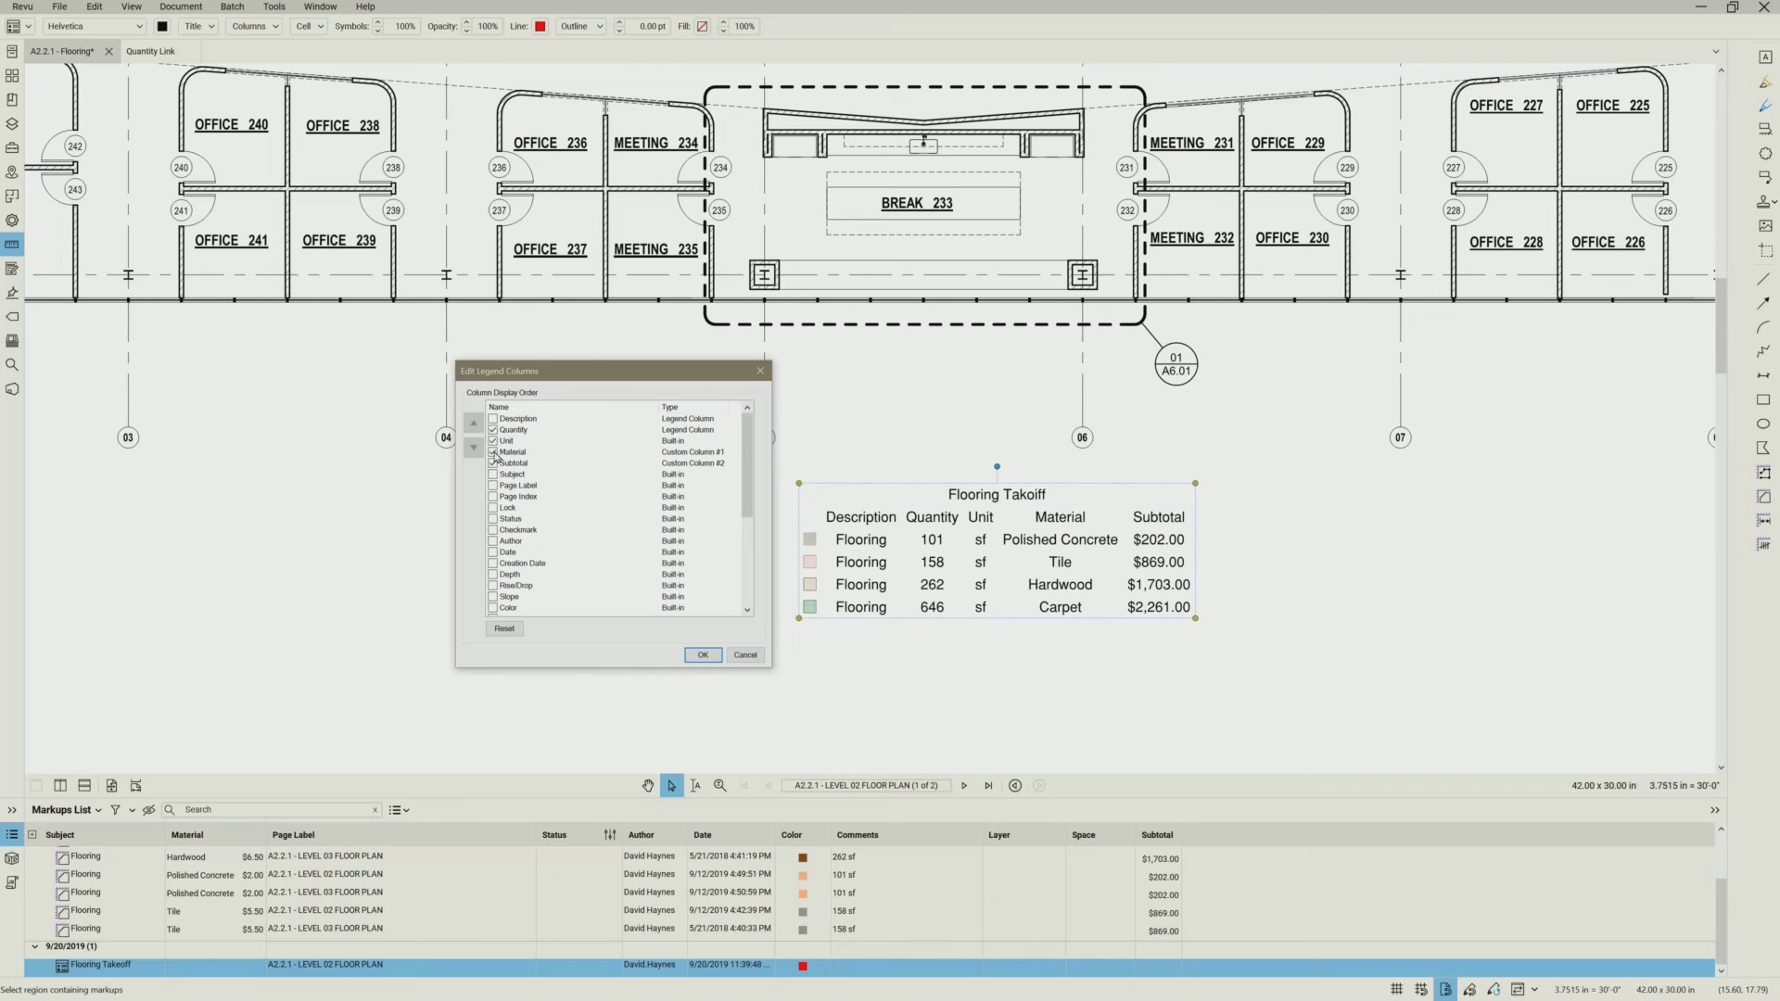
{"action": "scroll", "coordinate": [574, 561], "scroll_direction": "down", "scroll_amount": 3}
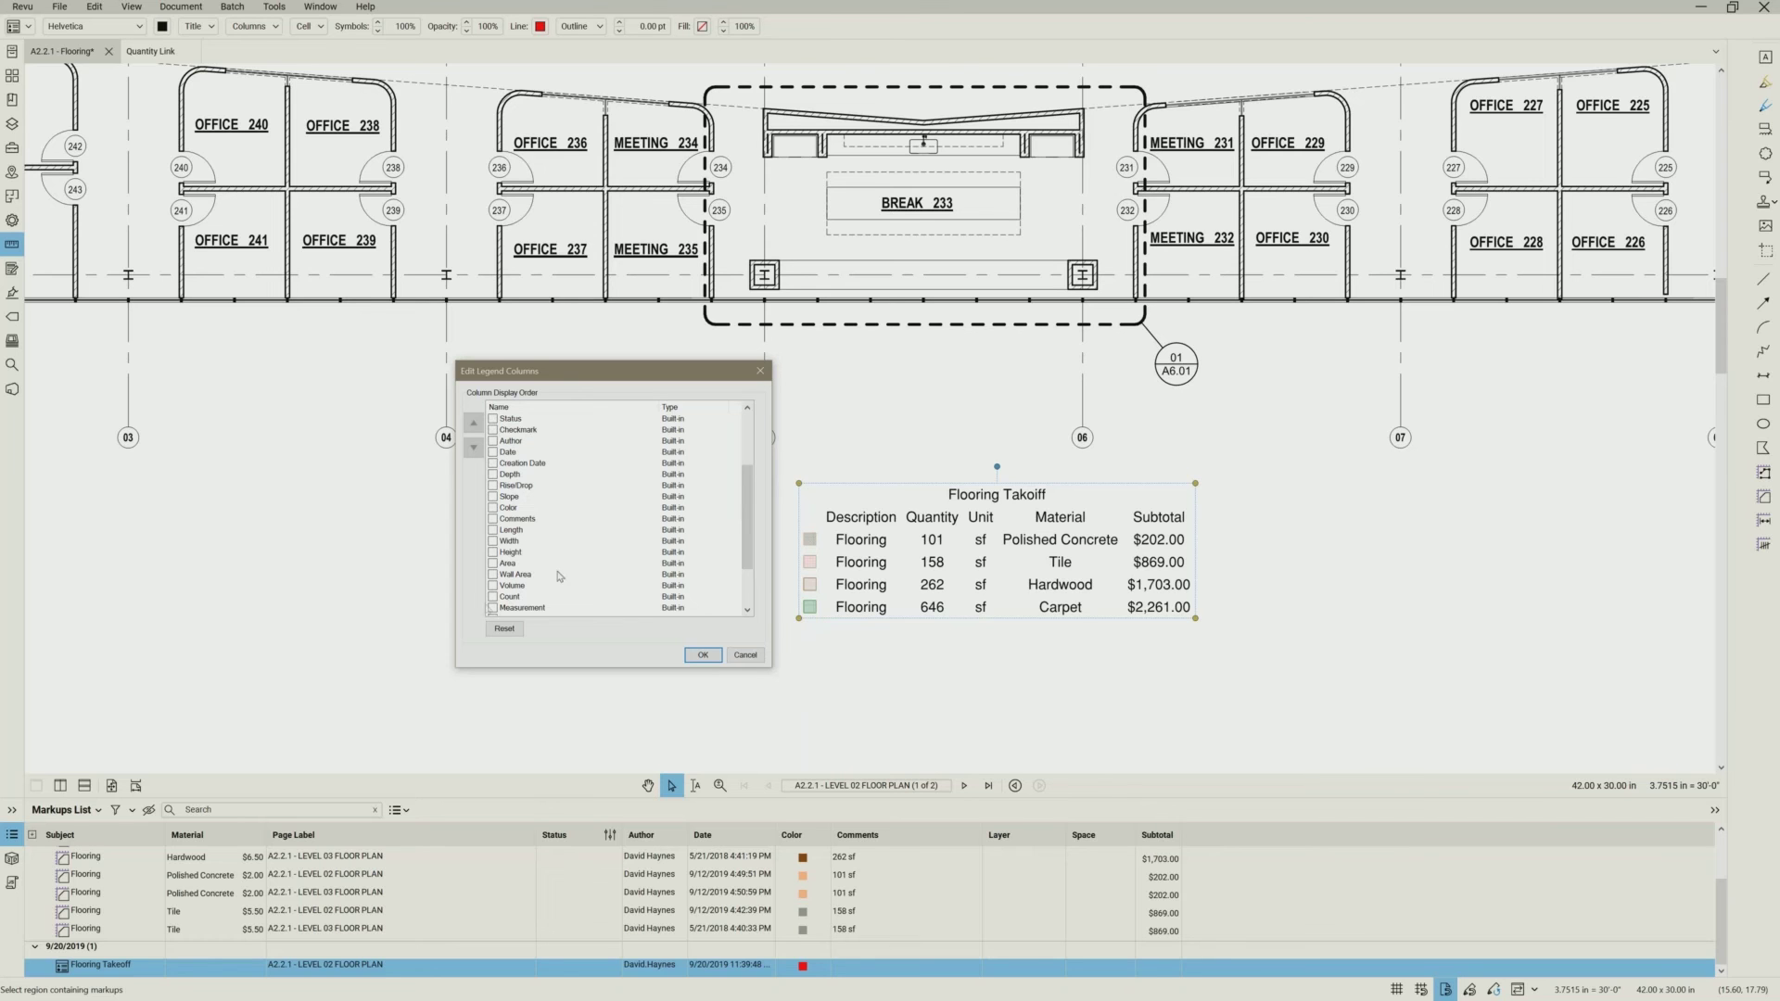
{"action": "scroll", "coordinate": [582, 561], "scroll_direction": "up", "scroll_amount": 3}
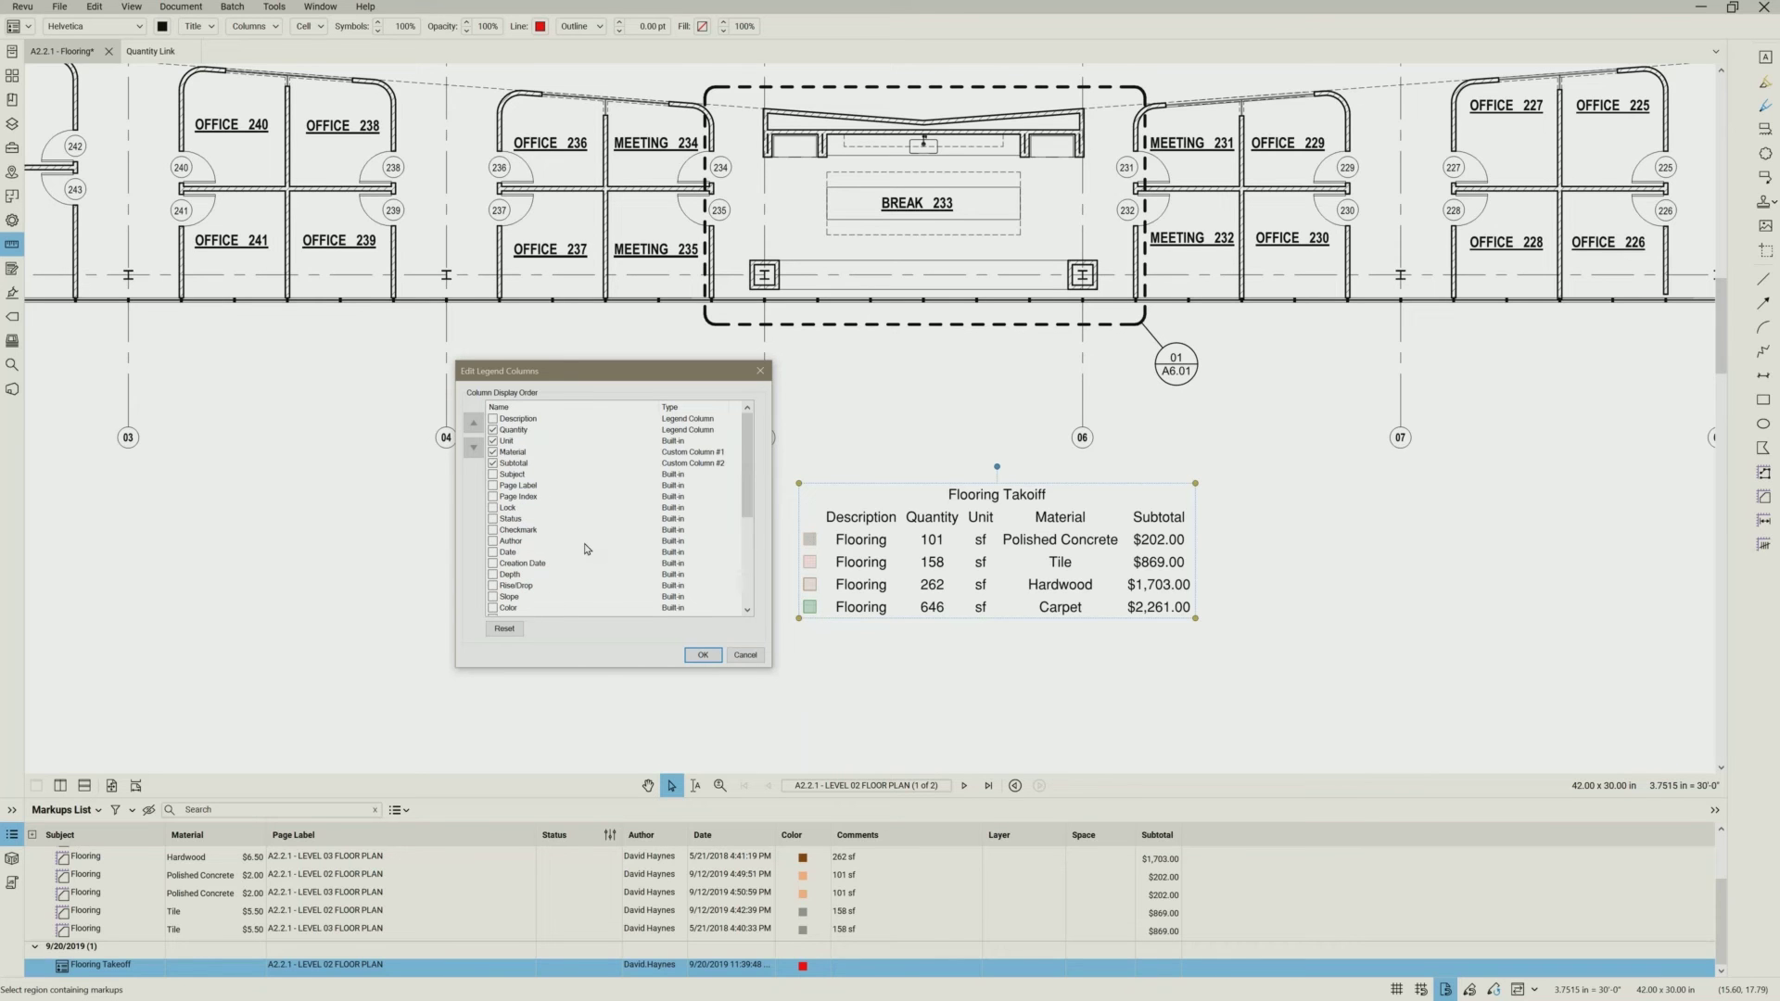
{"action": "scroll", "coordinate": [586, 549], "scroll_direction": "down", "scroll_amount": 3}
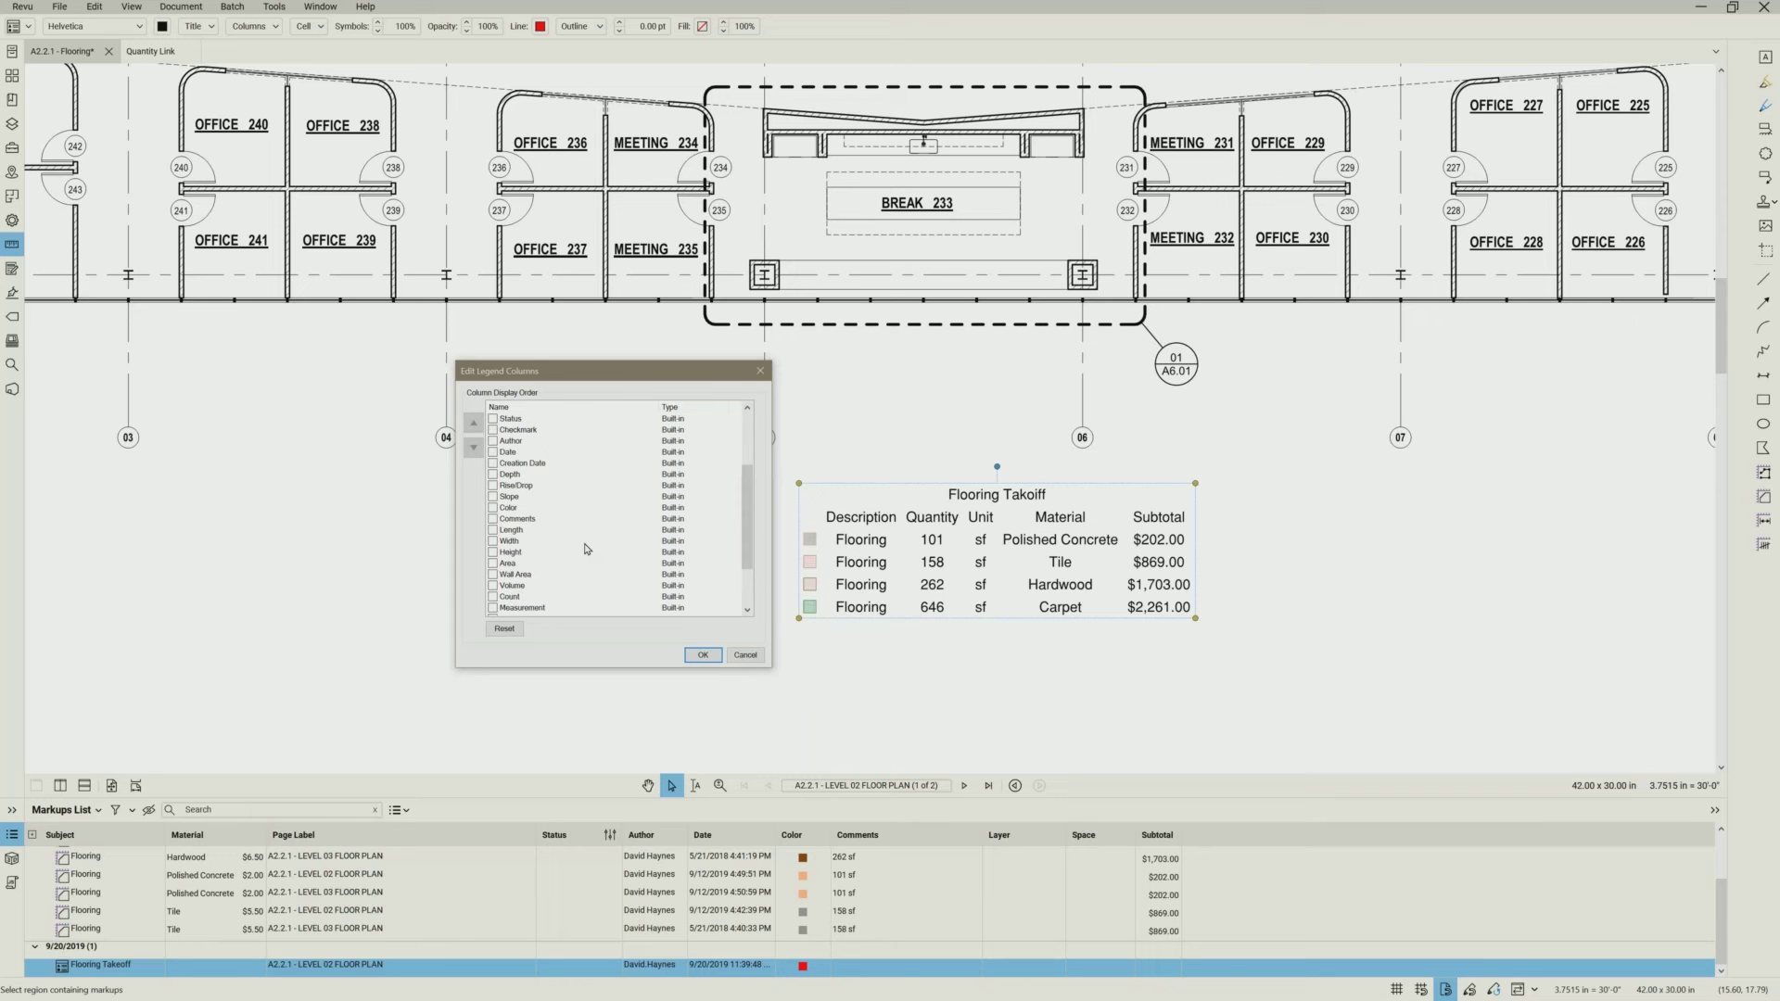
{"action": "scroll", "coordinate": [585, 549], "scroll_direction": "down", "scroll_amount": 2}
{"action": "scroll", "coordinate": [586, 549], "scroll_direction": "up", "scroll_amount": 5}
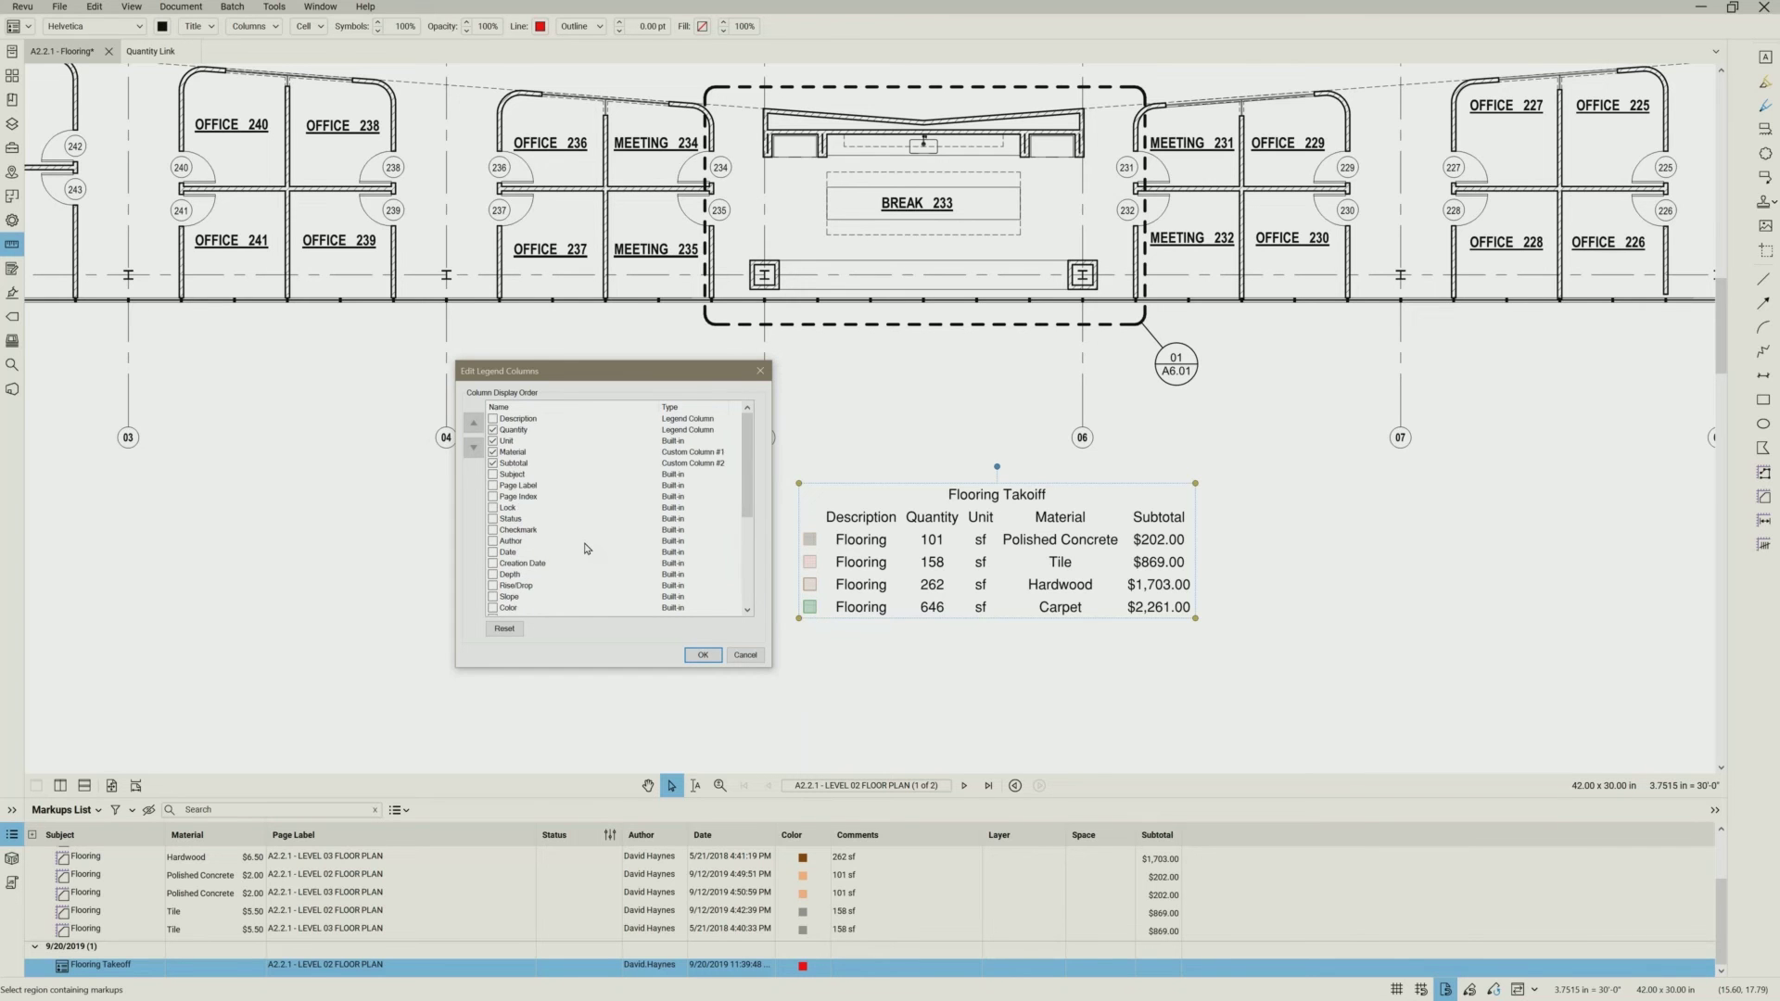
{"action": "left_click", "coordinate": [704, 655]}
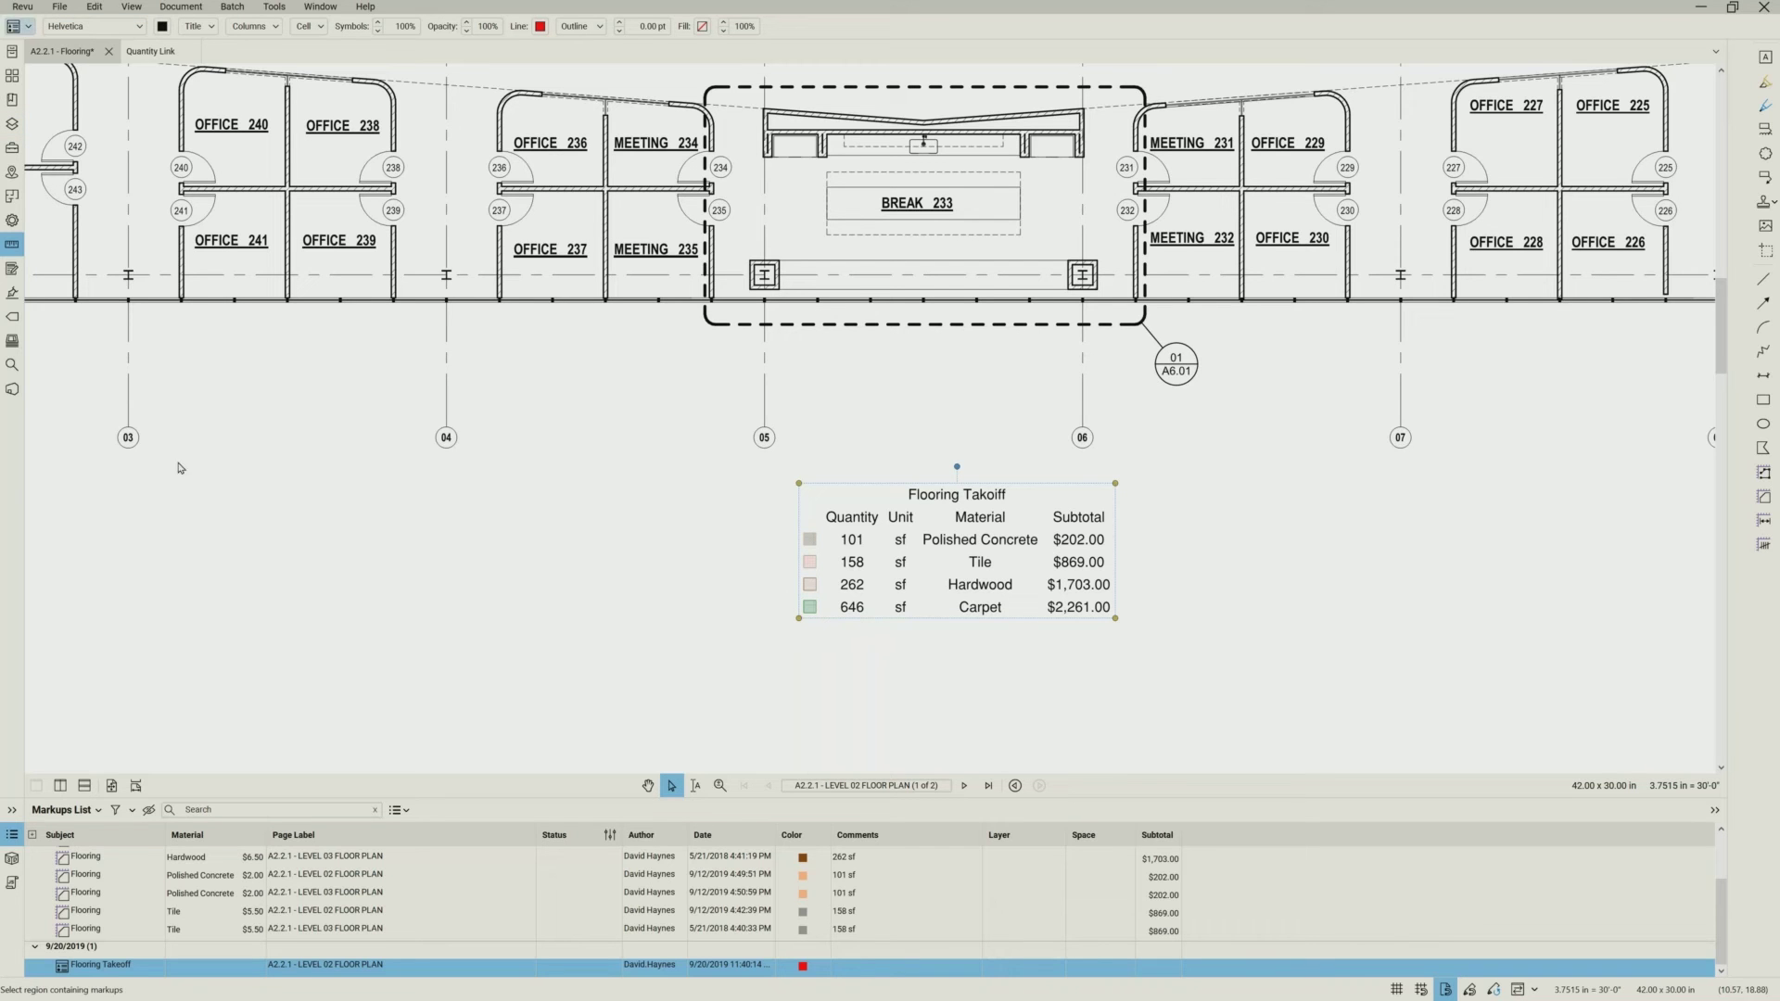
- Sort the markups list by material and review the properties of the Level 02 polished concrete area
{"action": "left_click", "coordinate": [204, 839]}
{"action": "left_click", "coordinate": [204, 839]}
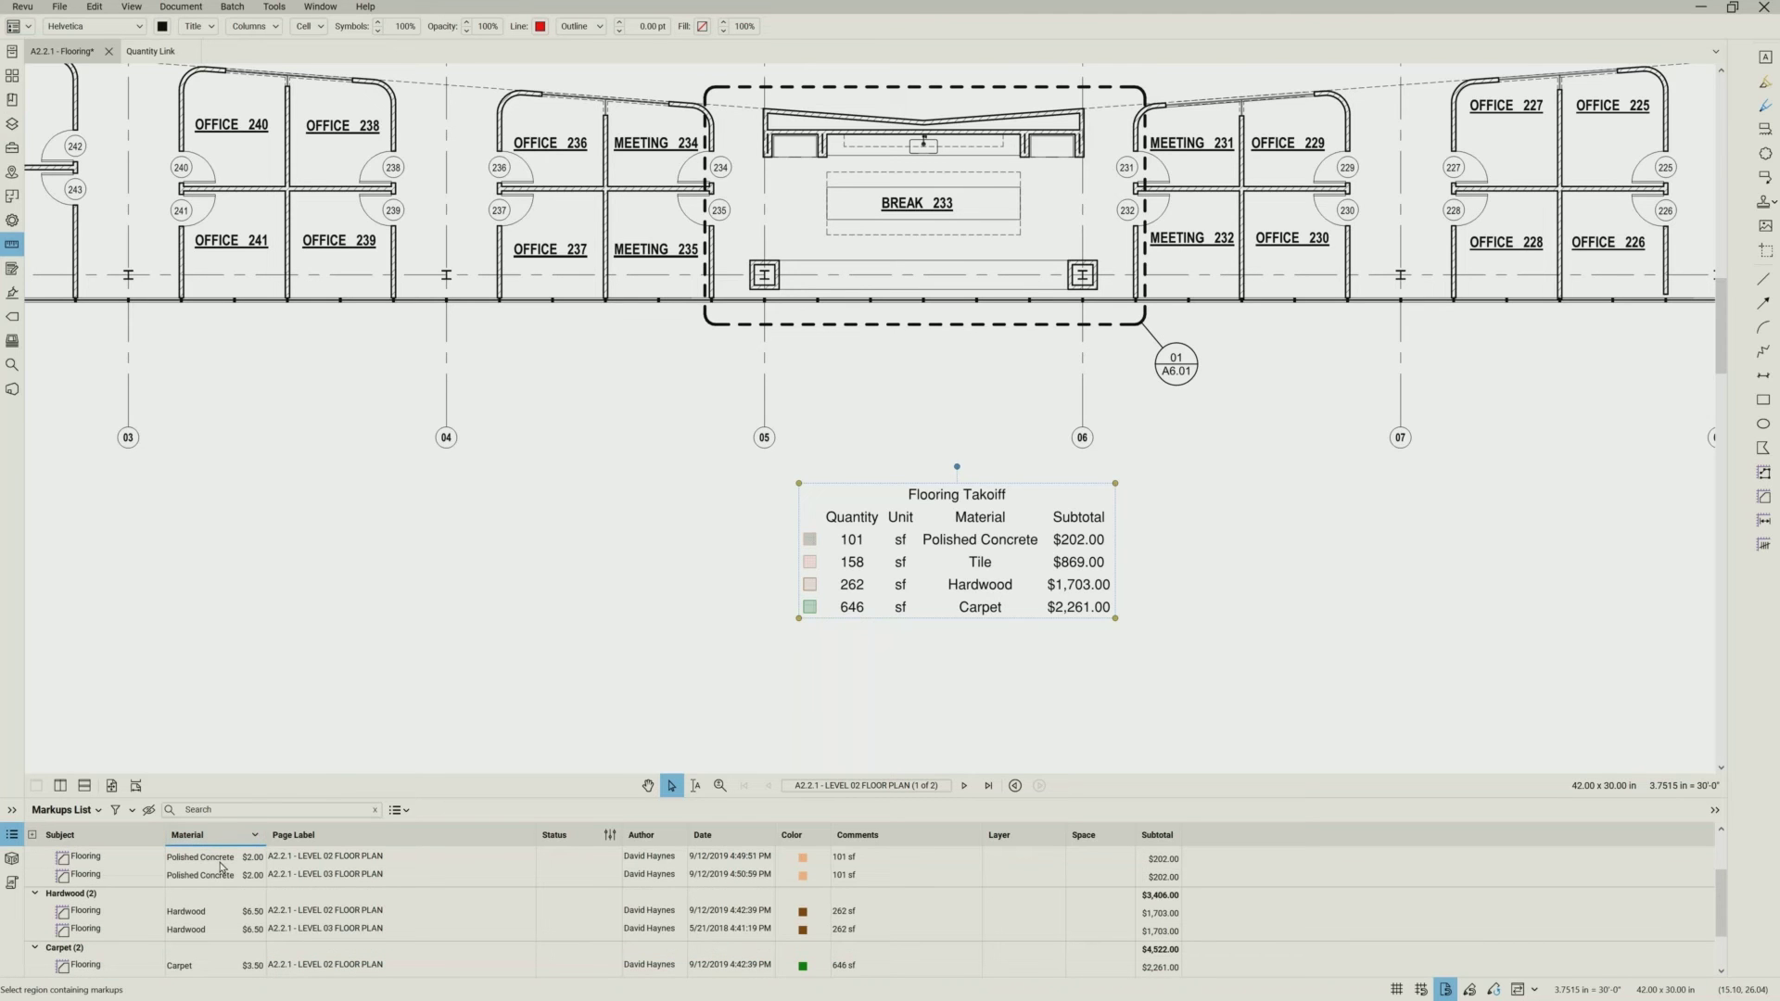
{"action": "right_click", "coordinate": [222, 862]}
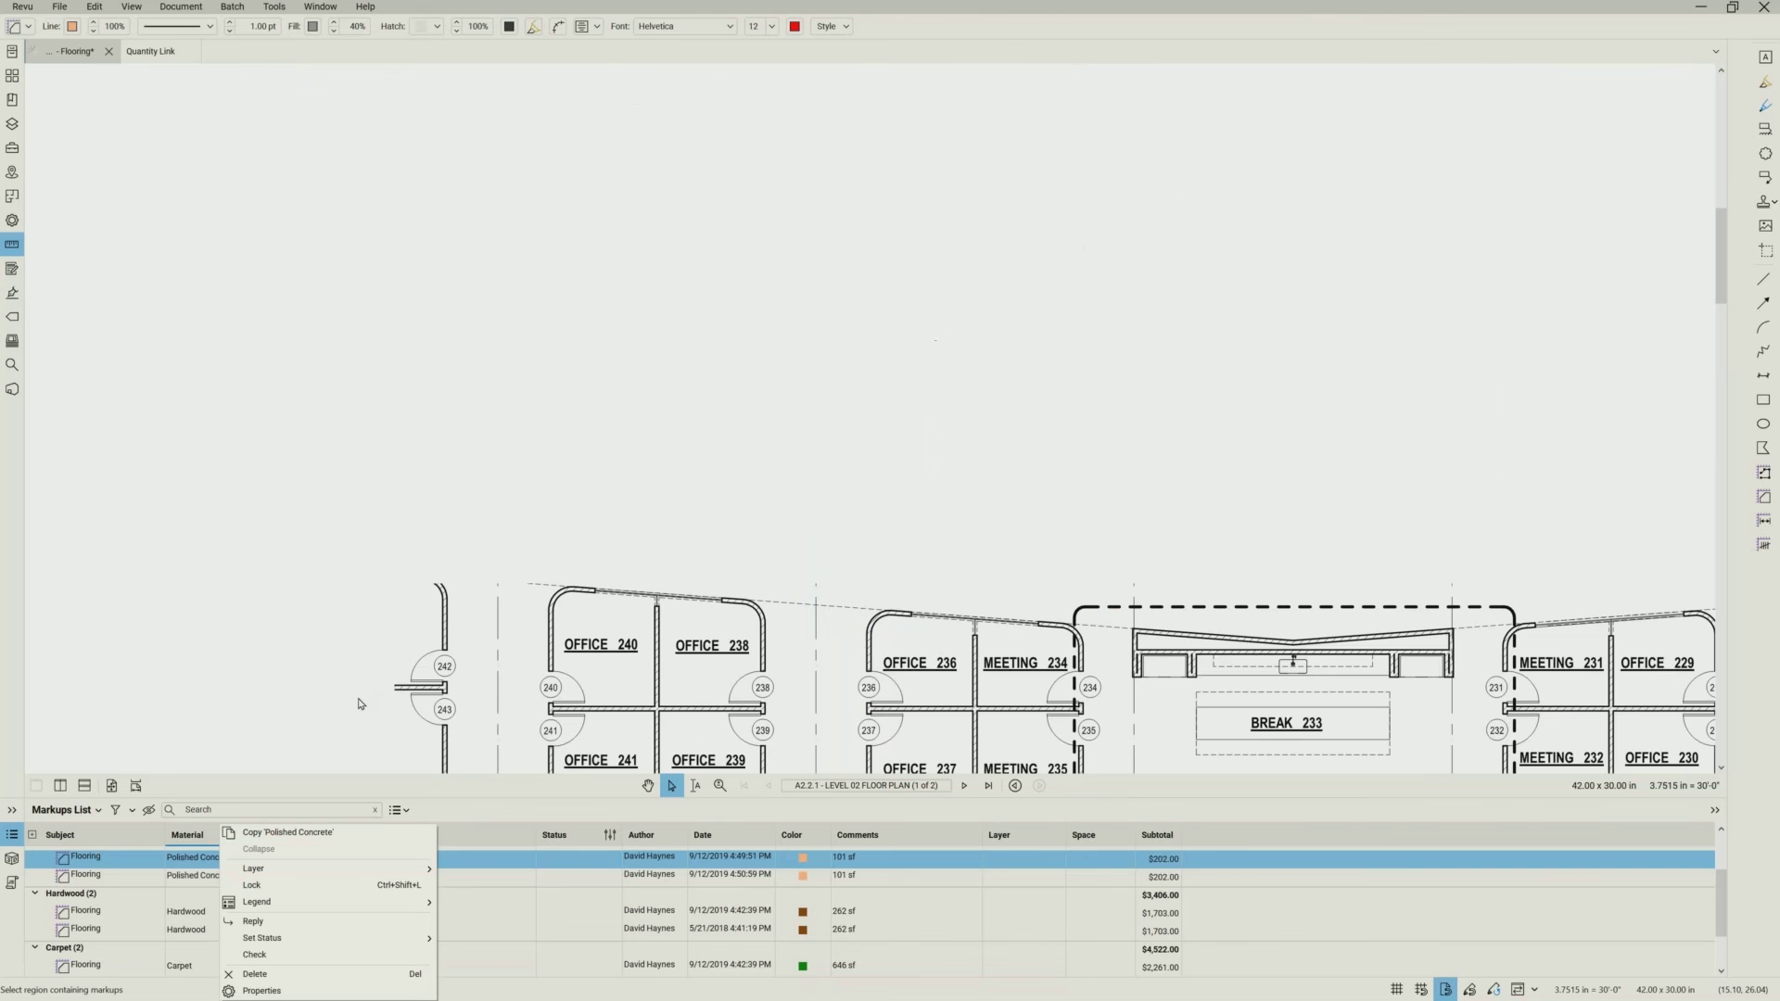
{"action": "left_click", "coordinate": [260, 990]}
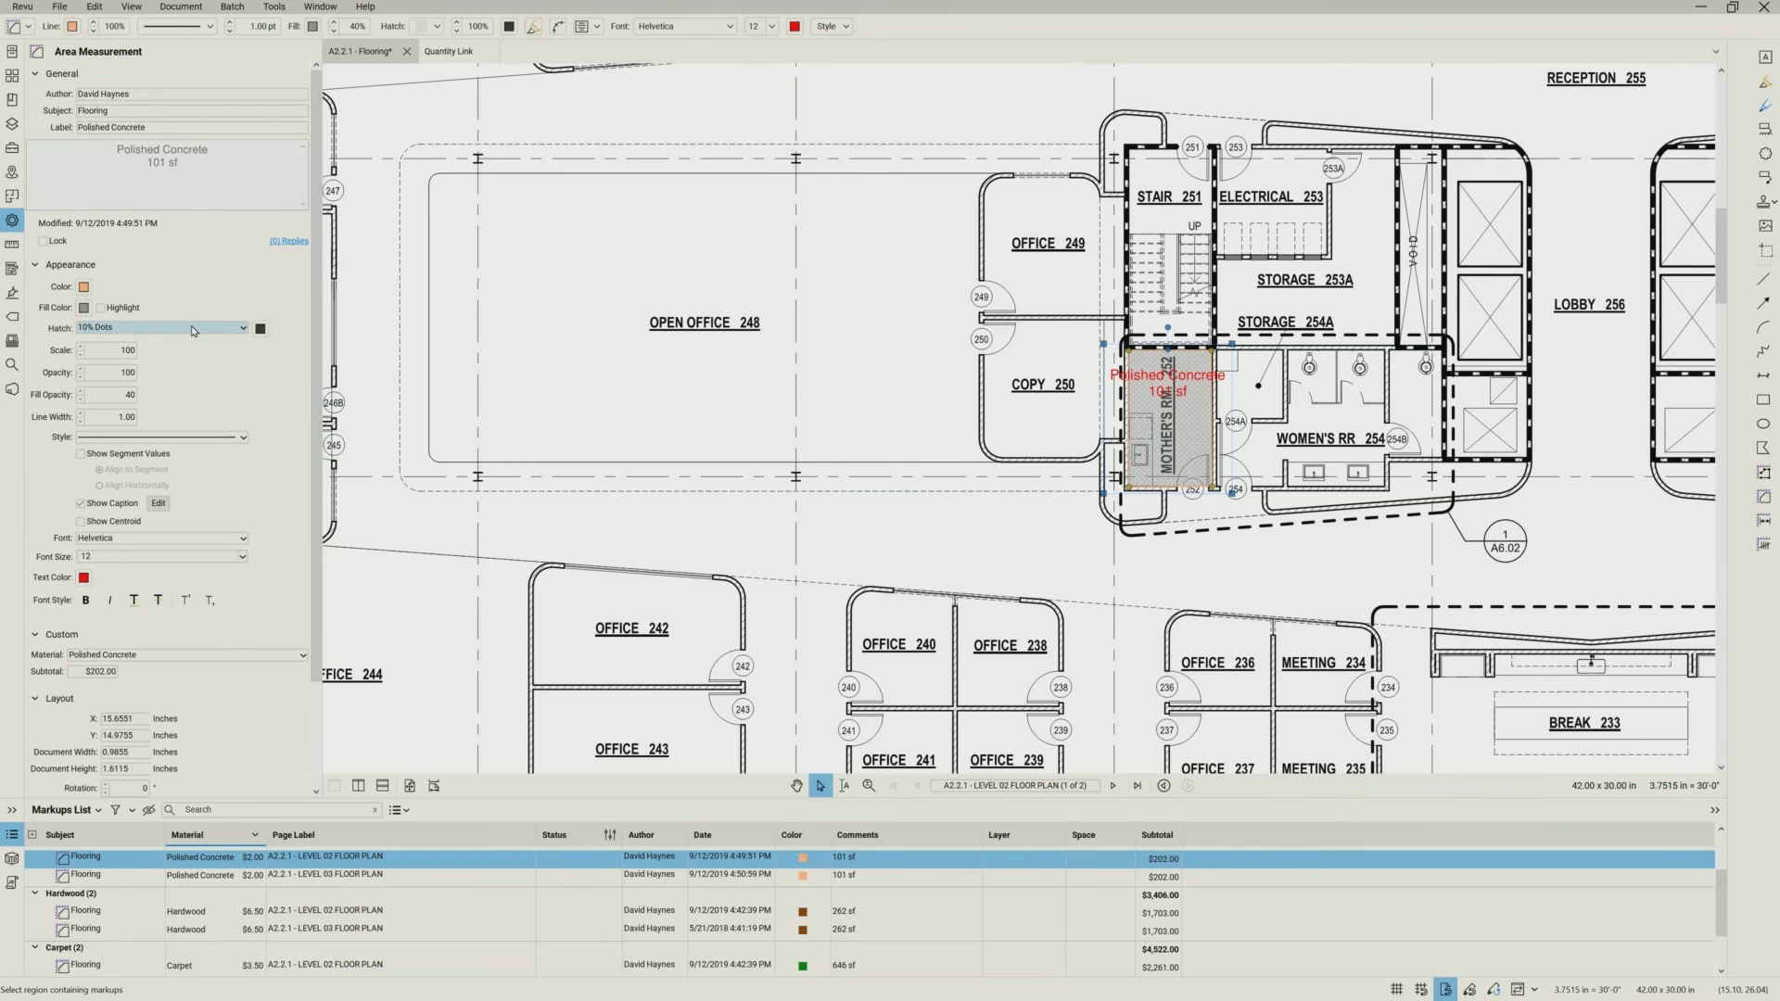
{"action": "scroll", "coordinate": [220, 374], "scroll_direction": "down", "scroll_amount": 2}
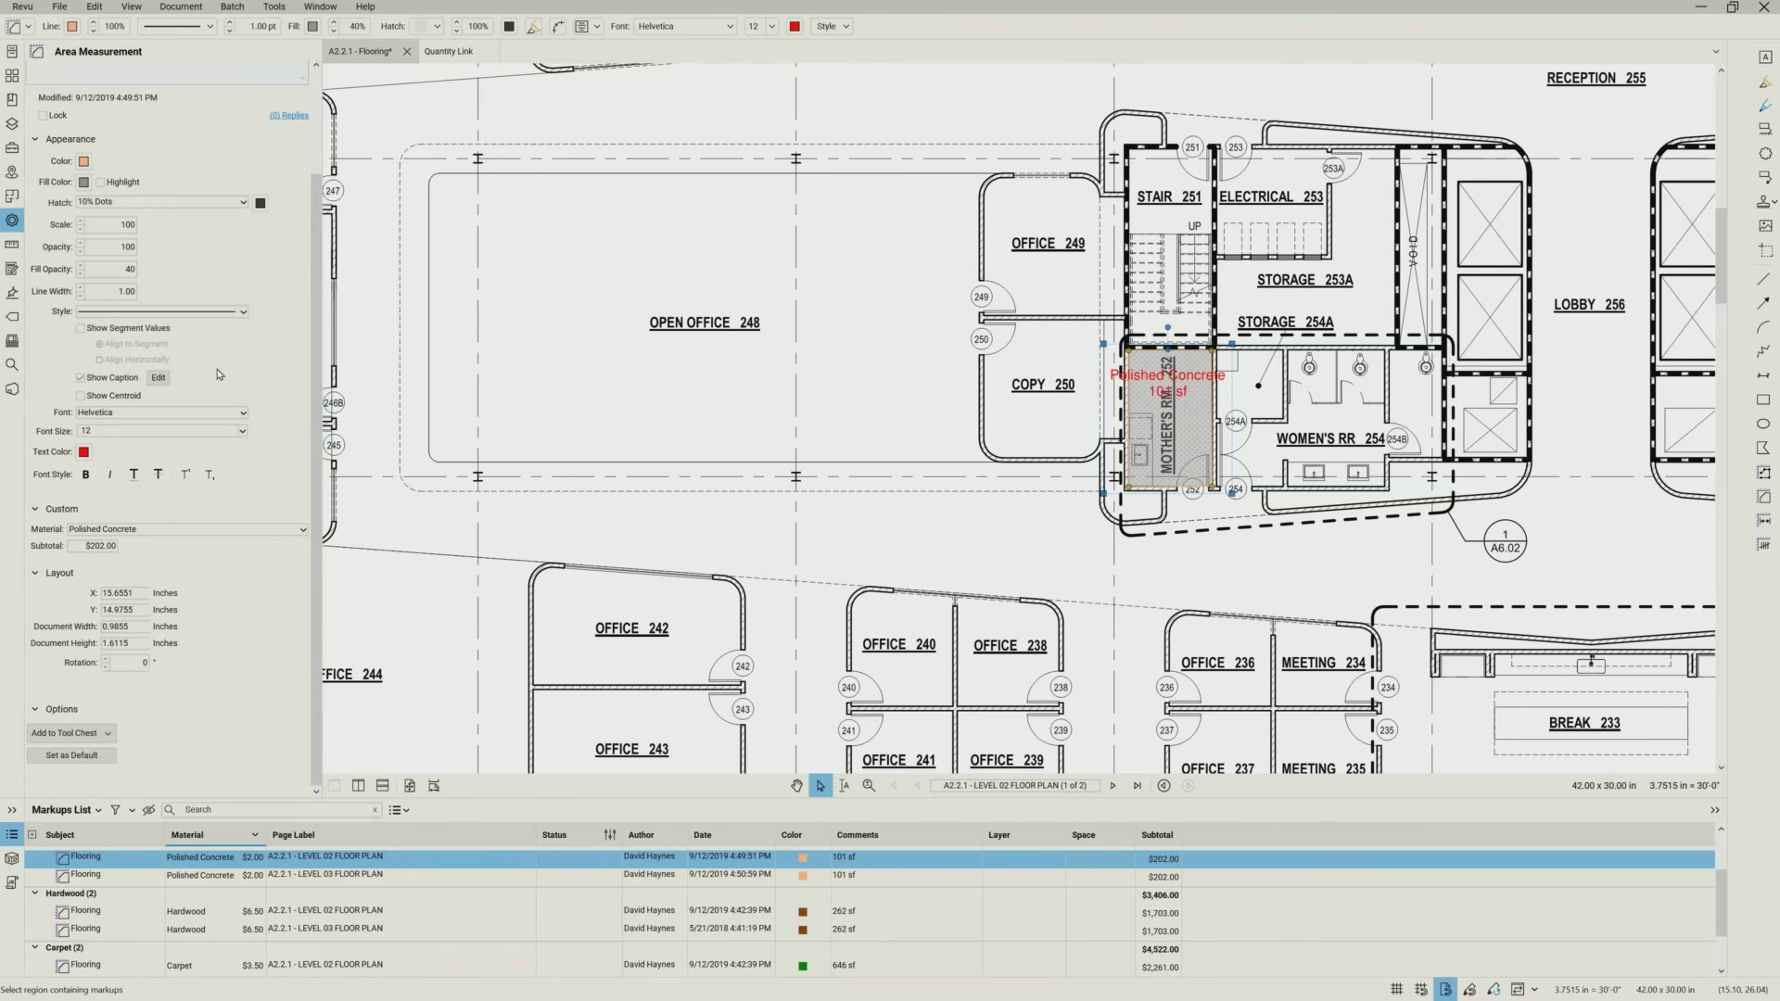
{"action": "scroll", "coordinate": [221, 374], "scroll_direction": "up", "scroll_amount": 2}
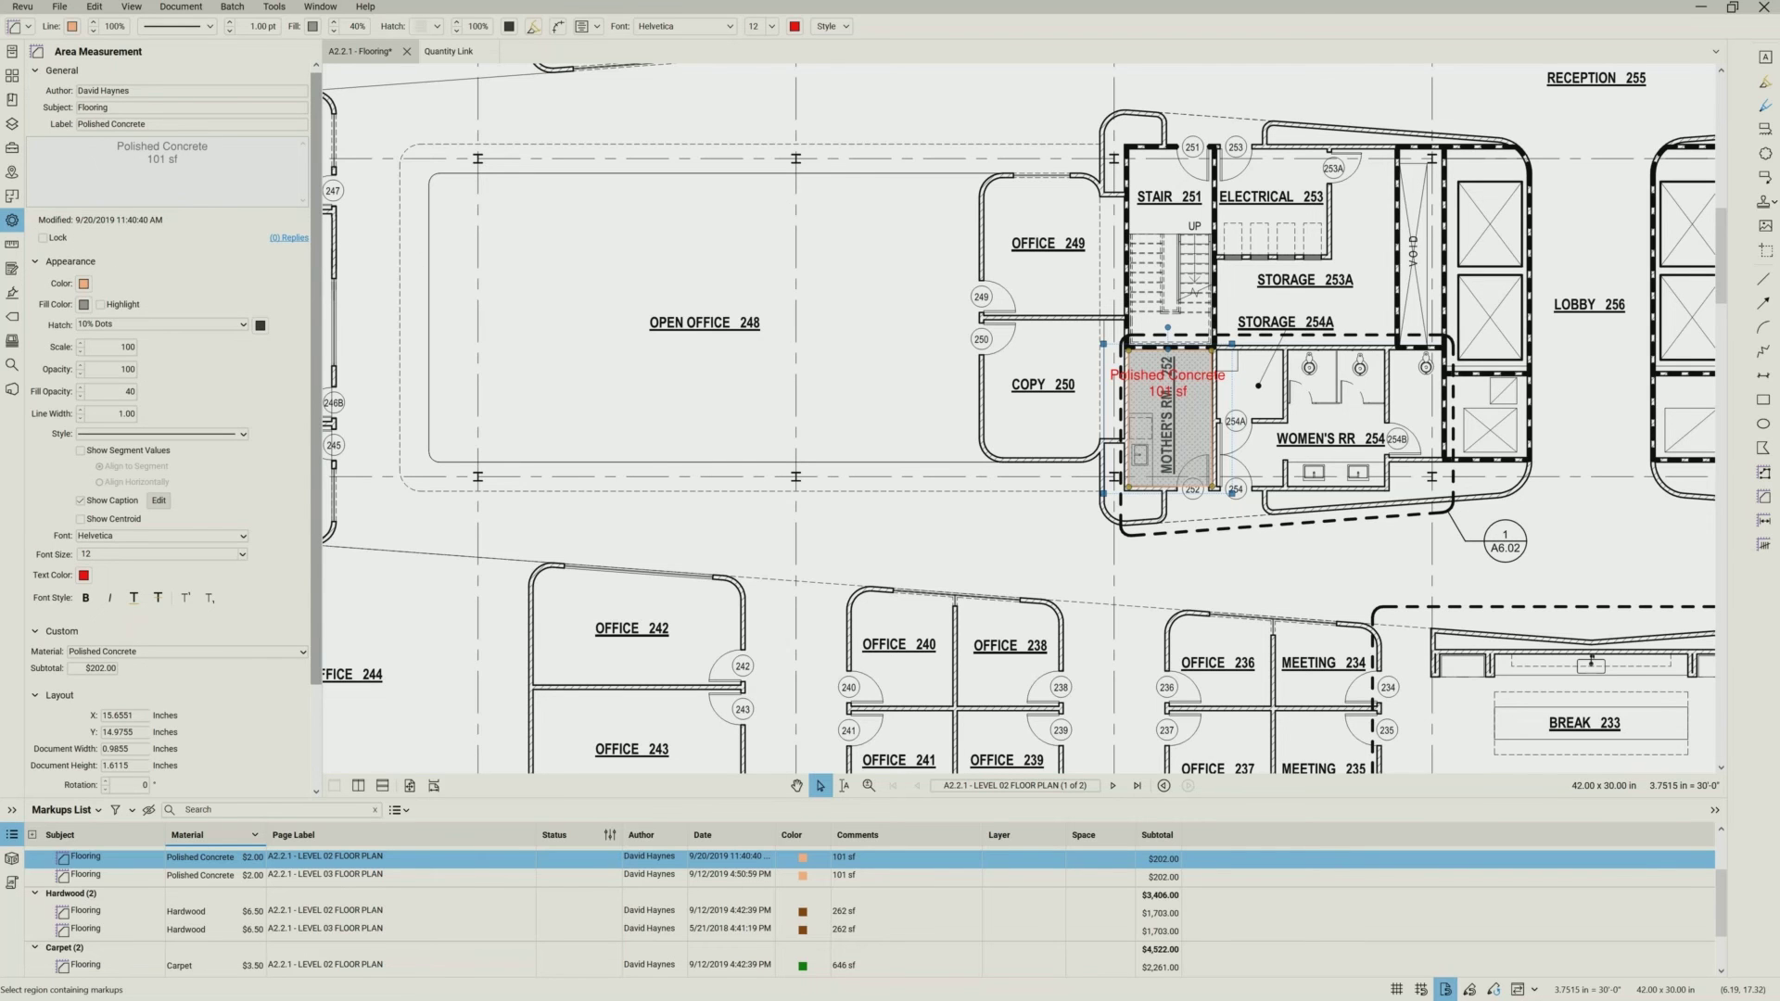
{"action": "key", "text": "alt+p"}
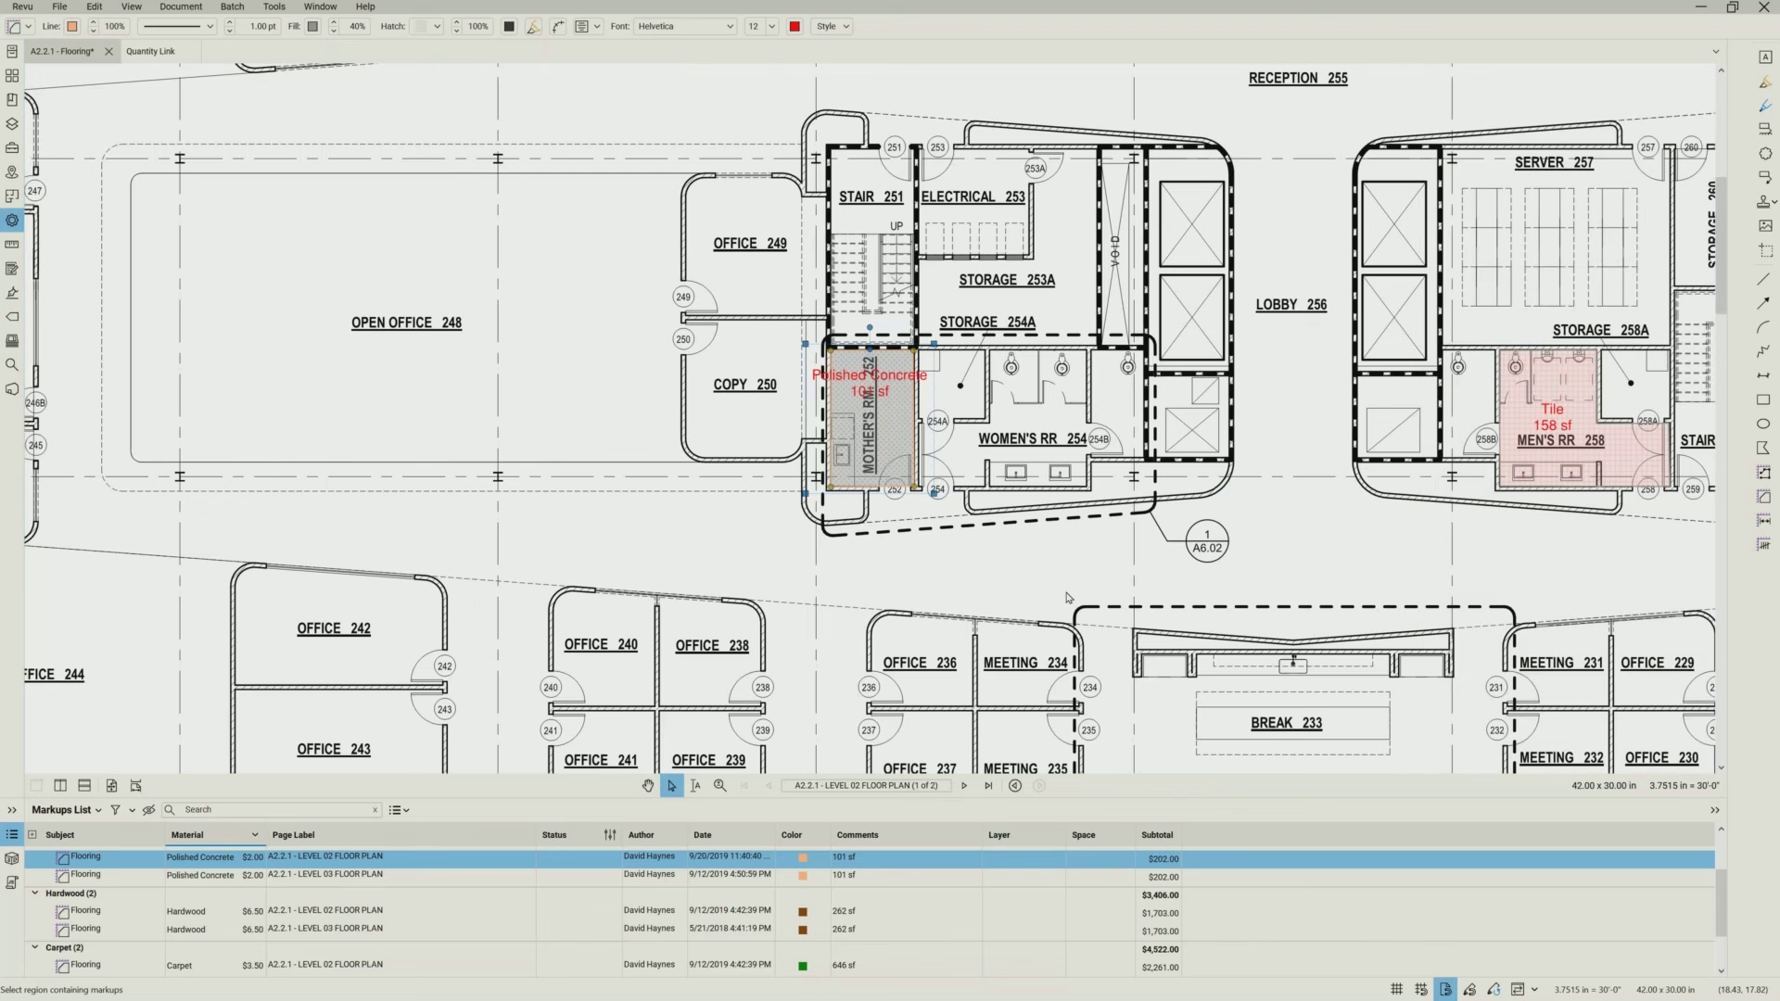
- Select the legend below Break 233 and correct the spelling of its title to "Flooring Takeoff"
{"action": "scroll", "coordinate": [1066, 597], "scroll_direction": "down", "scroll_amount": 2}
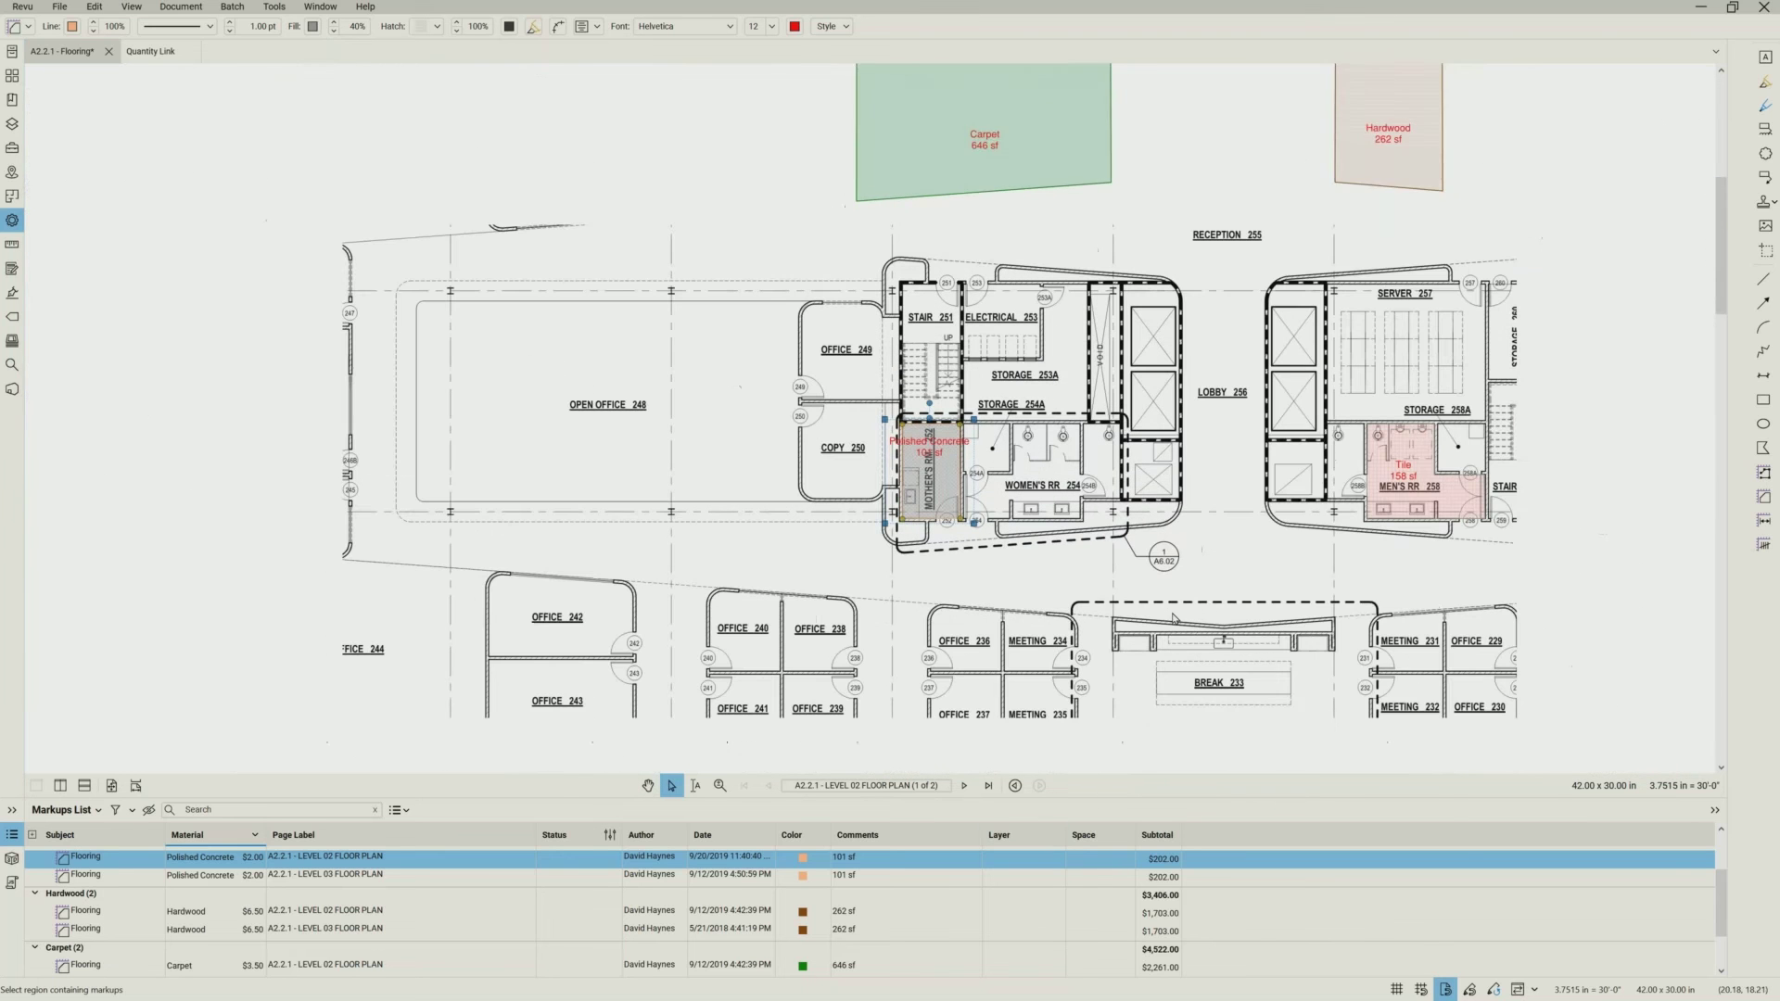
{"action": "left_click_drag", "start_coordinate": [1054, 472], "coordinate": [1020, 438]}
{"action": "key", "text": "Escape"}
{"action": "key", "text": "Escape"}
{"action": "left_click_drag", "start_coordinate": [1094, 569], "coordinate": [893, 393]}
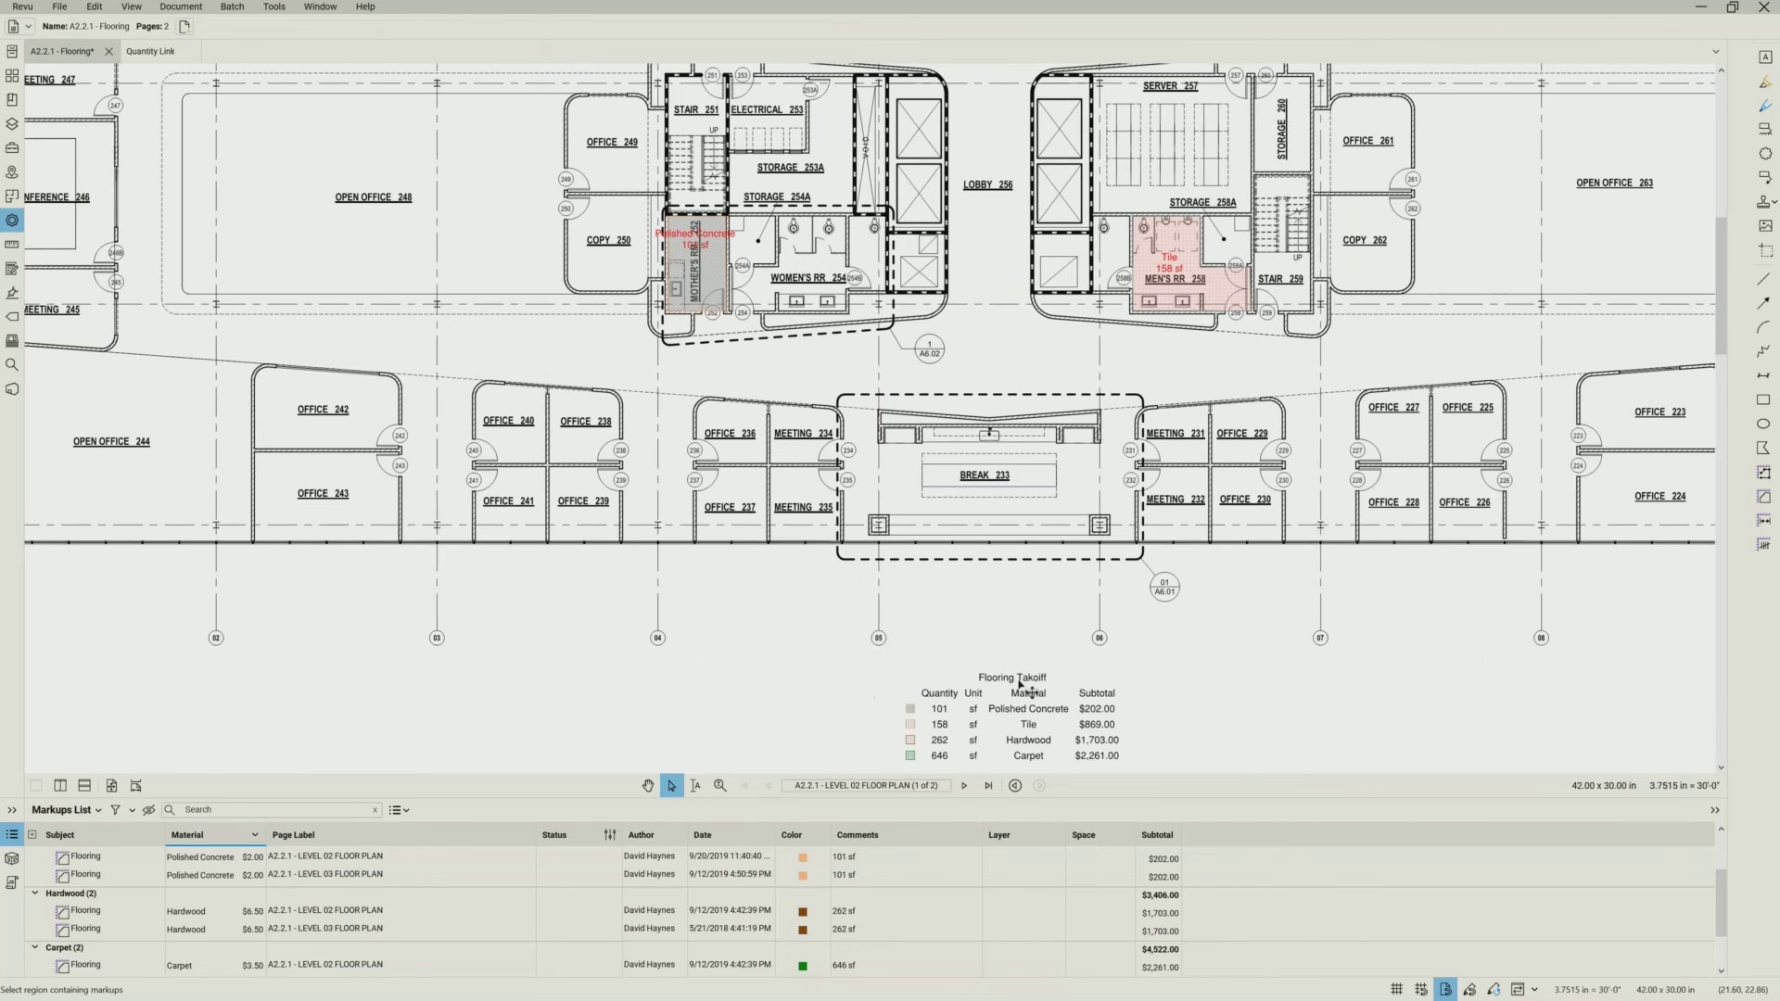
{"action": "left_click", "coordinate": [1030, 690]}
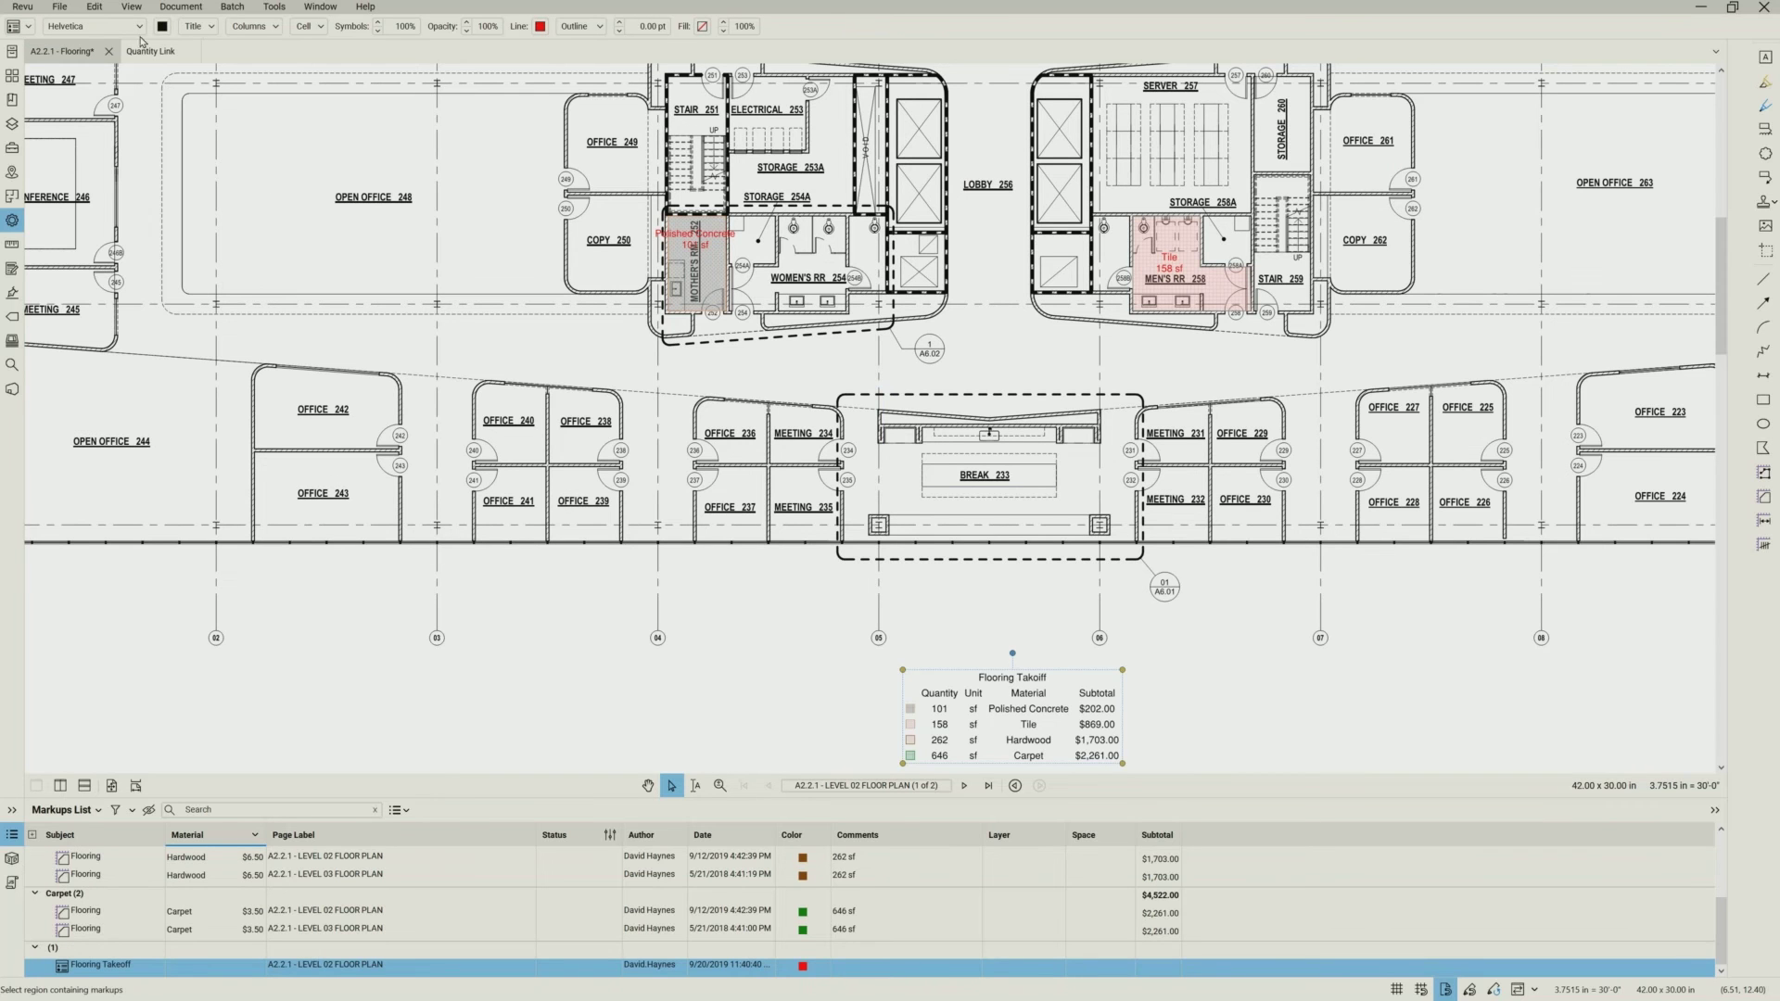
{"action": "left_click", "coordinate": [212, 27]}
{"action": "left_click", "coordinate": [195, 48]}
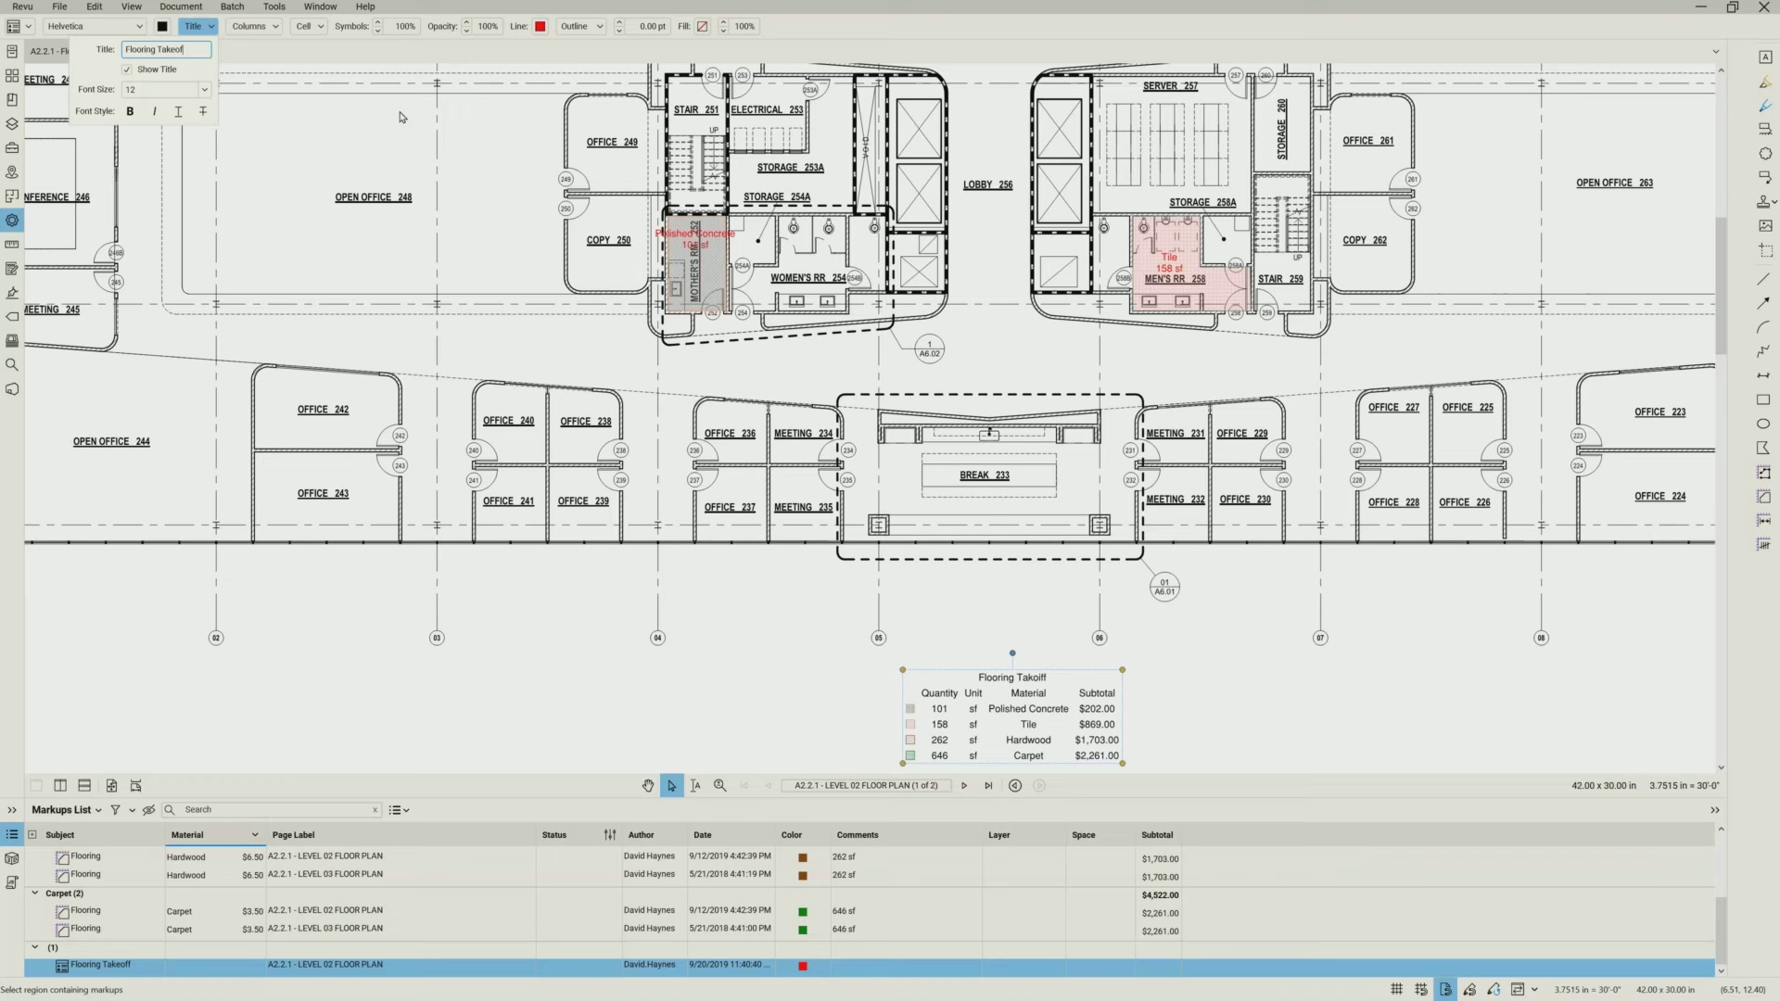
{"action": "key", "text": "Return"}
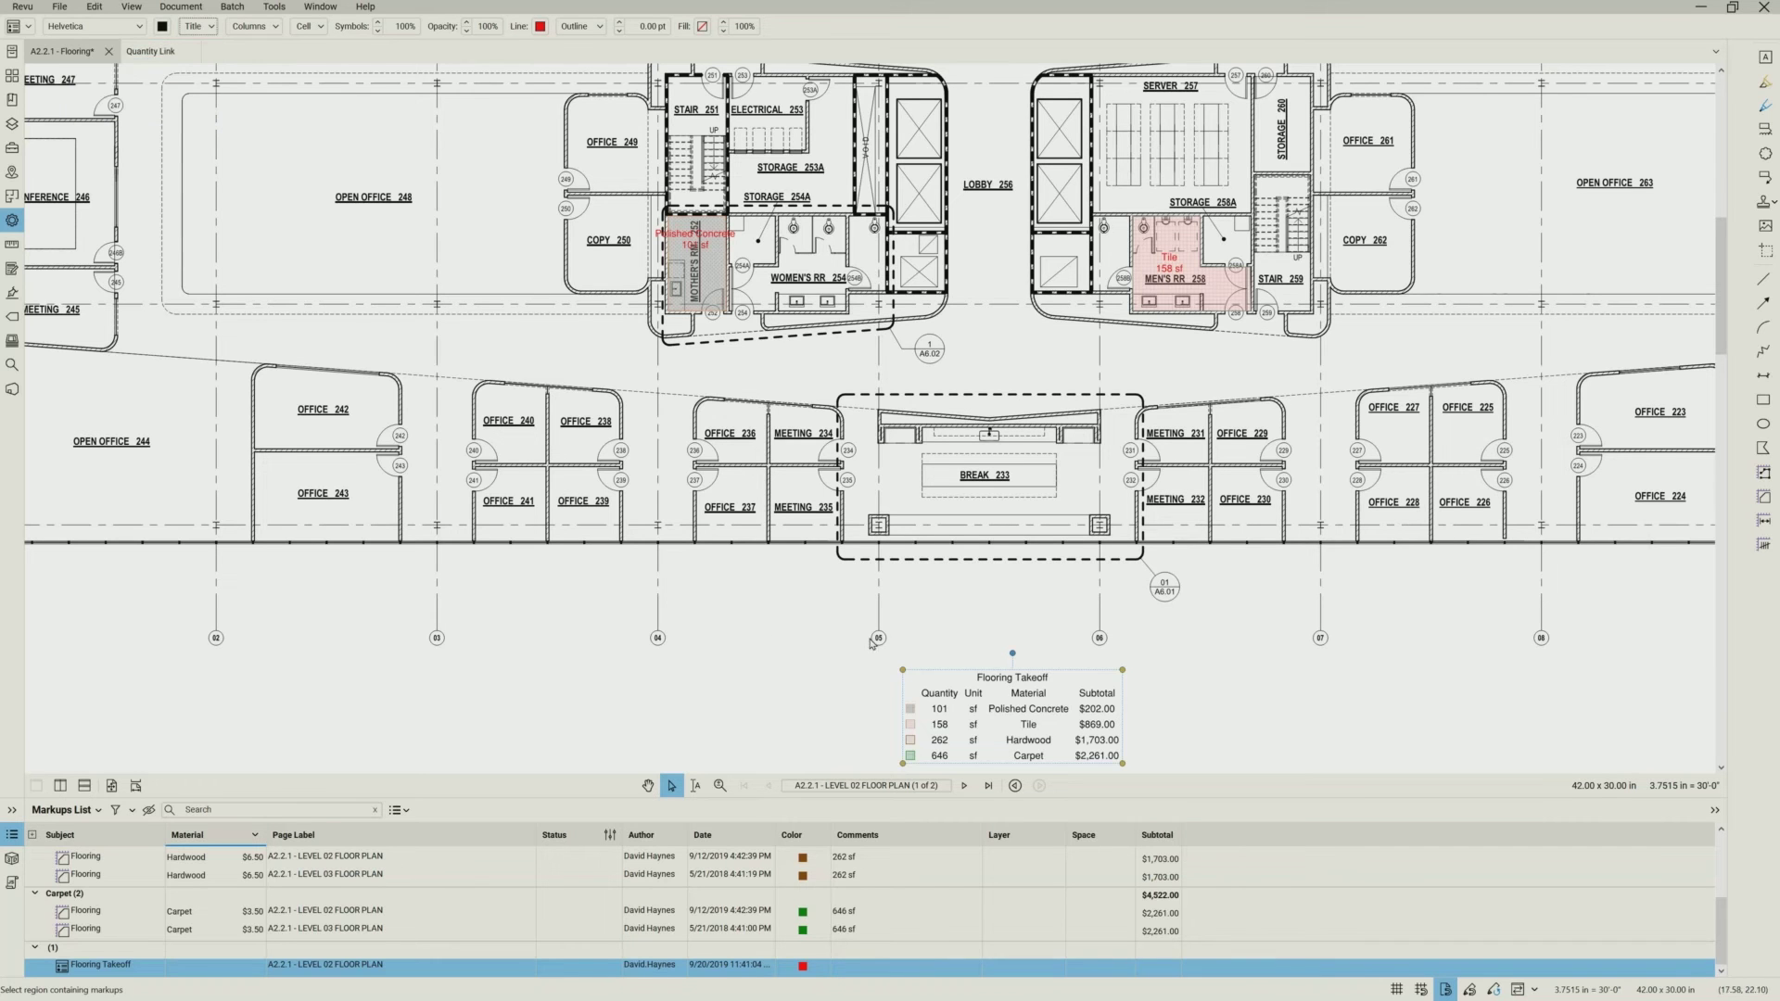
- Save the flooring legend to the QTO tool set and move it on the plan to between grid lines 06 and 07
{"action": "right_click", "coordinate": [913, 676]}
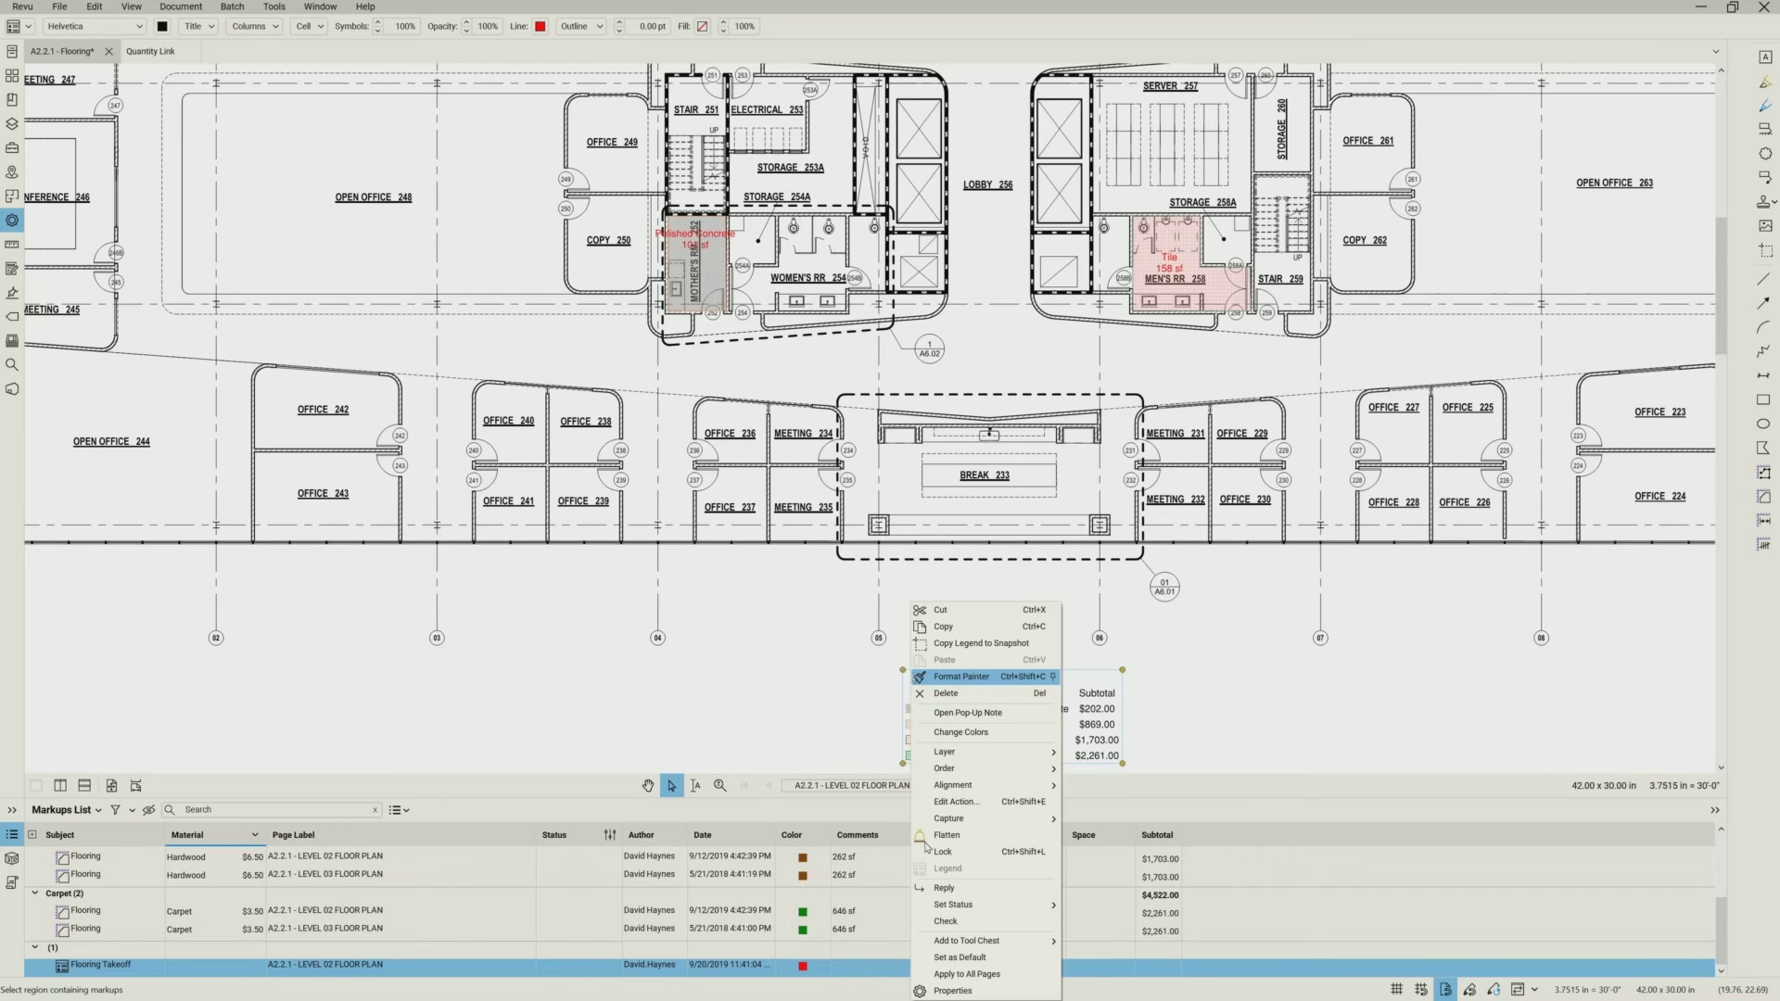
{"action": "mouse_move", "coordinate": [967, 945]}
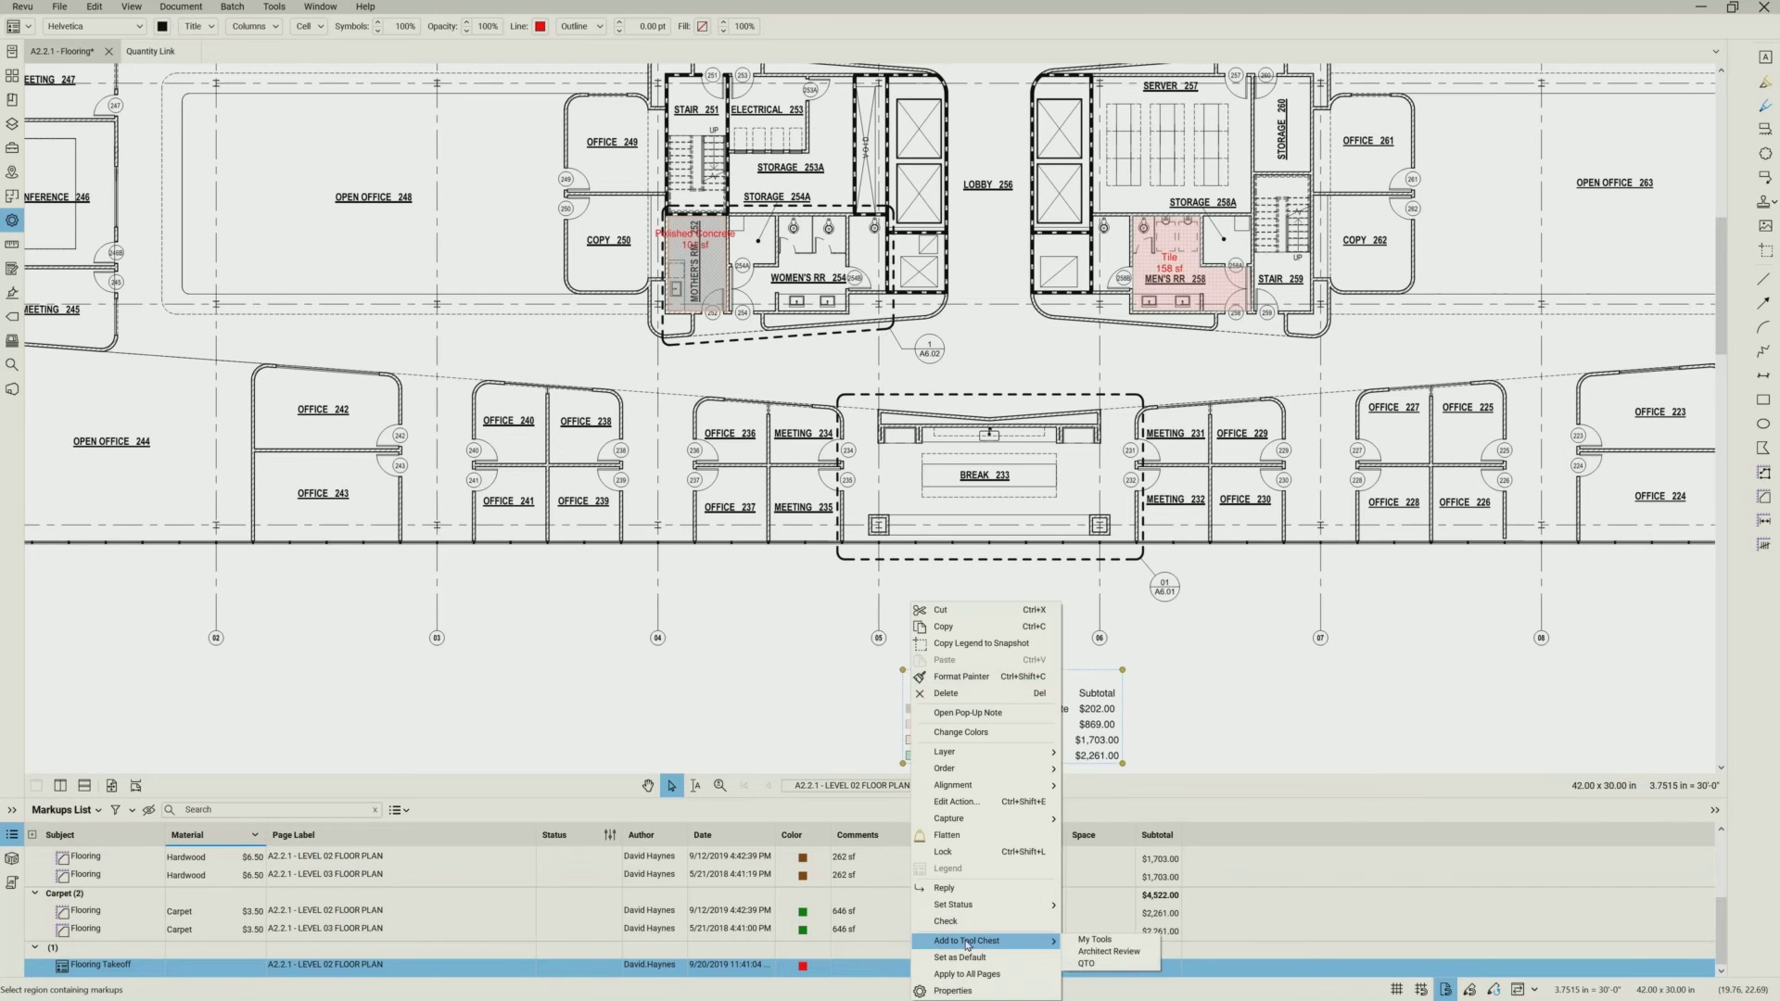
{"action": "left_click", "coordinate": [1084, 965]}
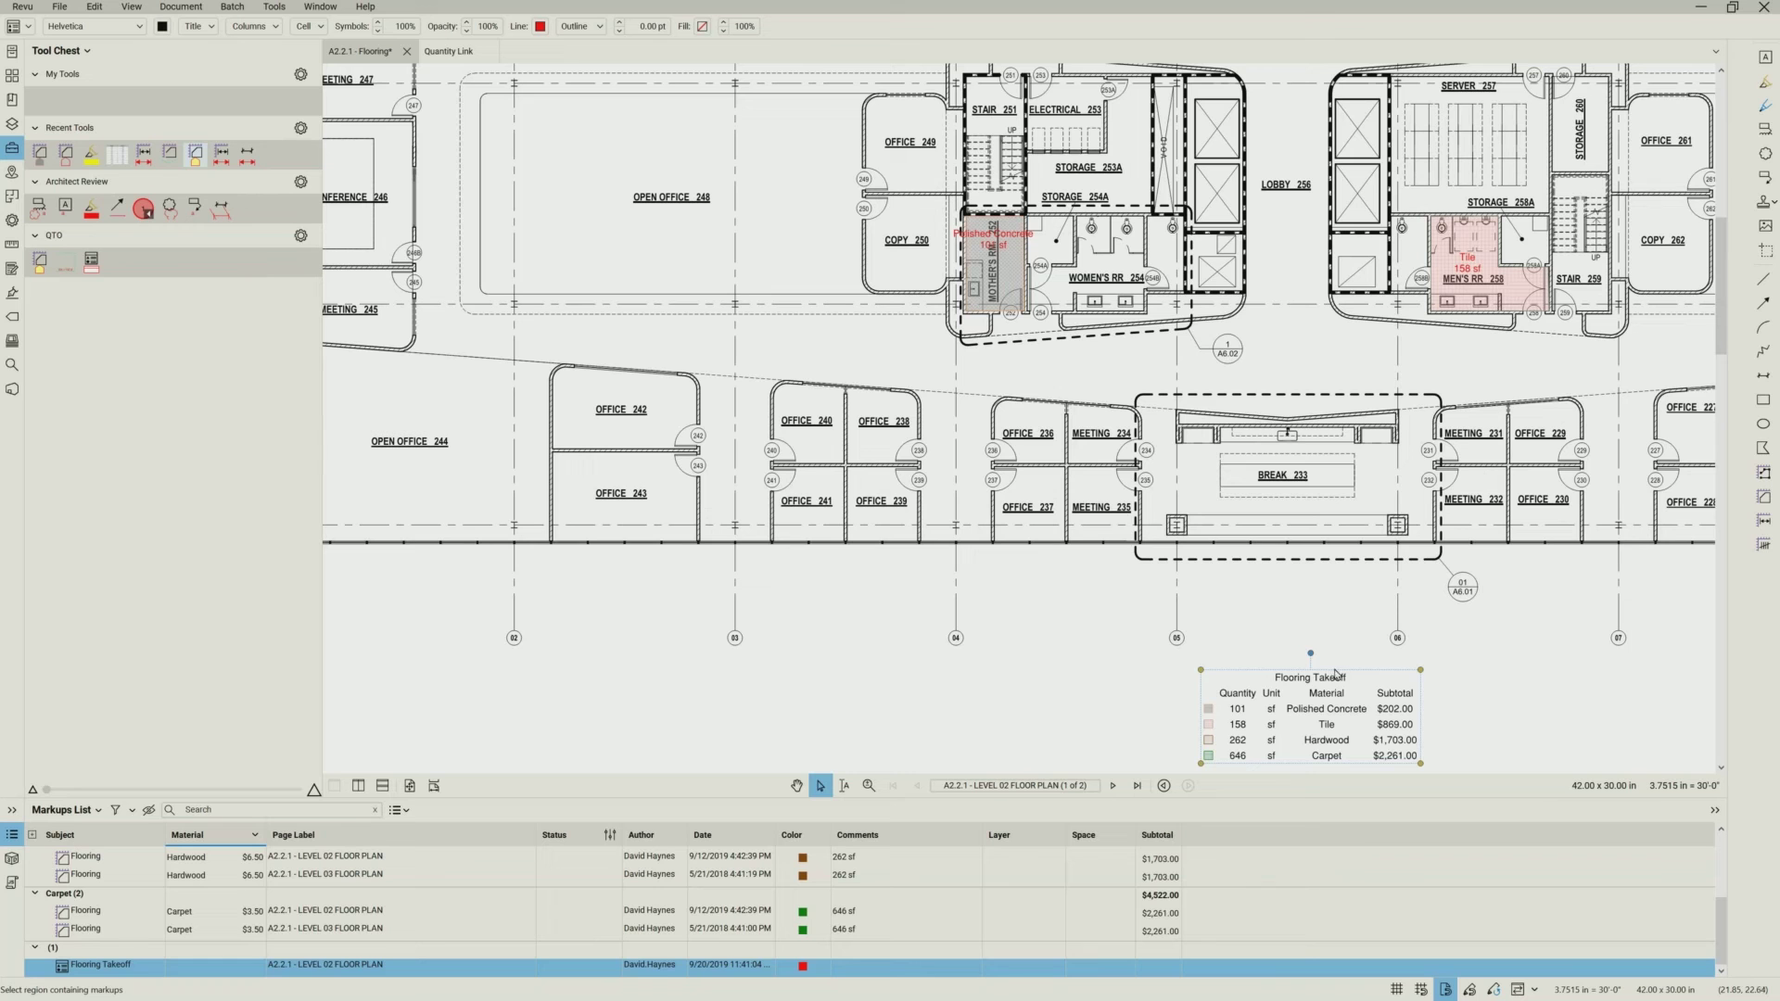
{"action": "left_click_drag", "start_coordinate": [1321, 651], "coordinate": [747, 105]}
{"action": "left_click_drag", "start_coordinate": [1131, 146], "coordinate": [1551, 669]}
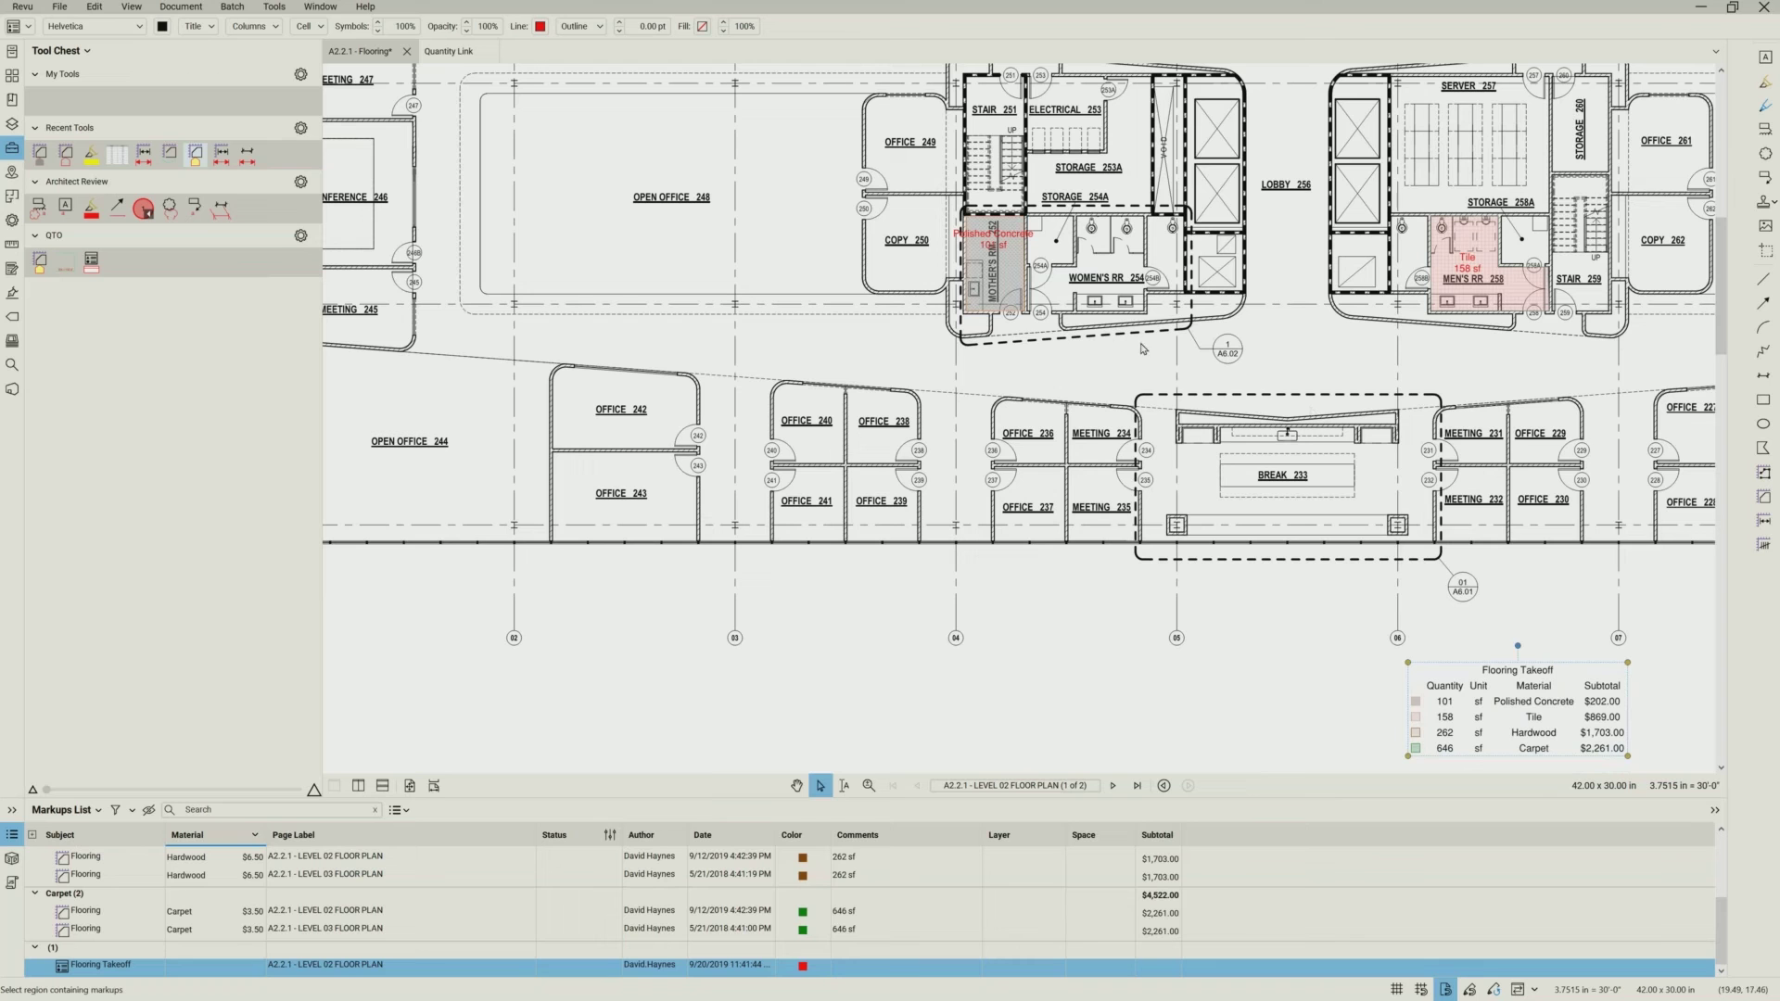
- Change the label of the polished concrete area in Mother's Rm 252 to "Hardwood" and clear the selection
{"action": "left_click", "coordinate": [980, 262]}
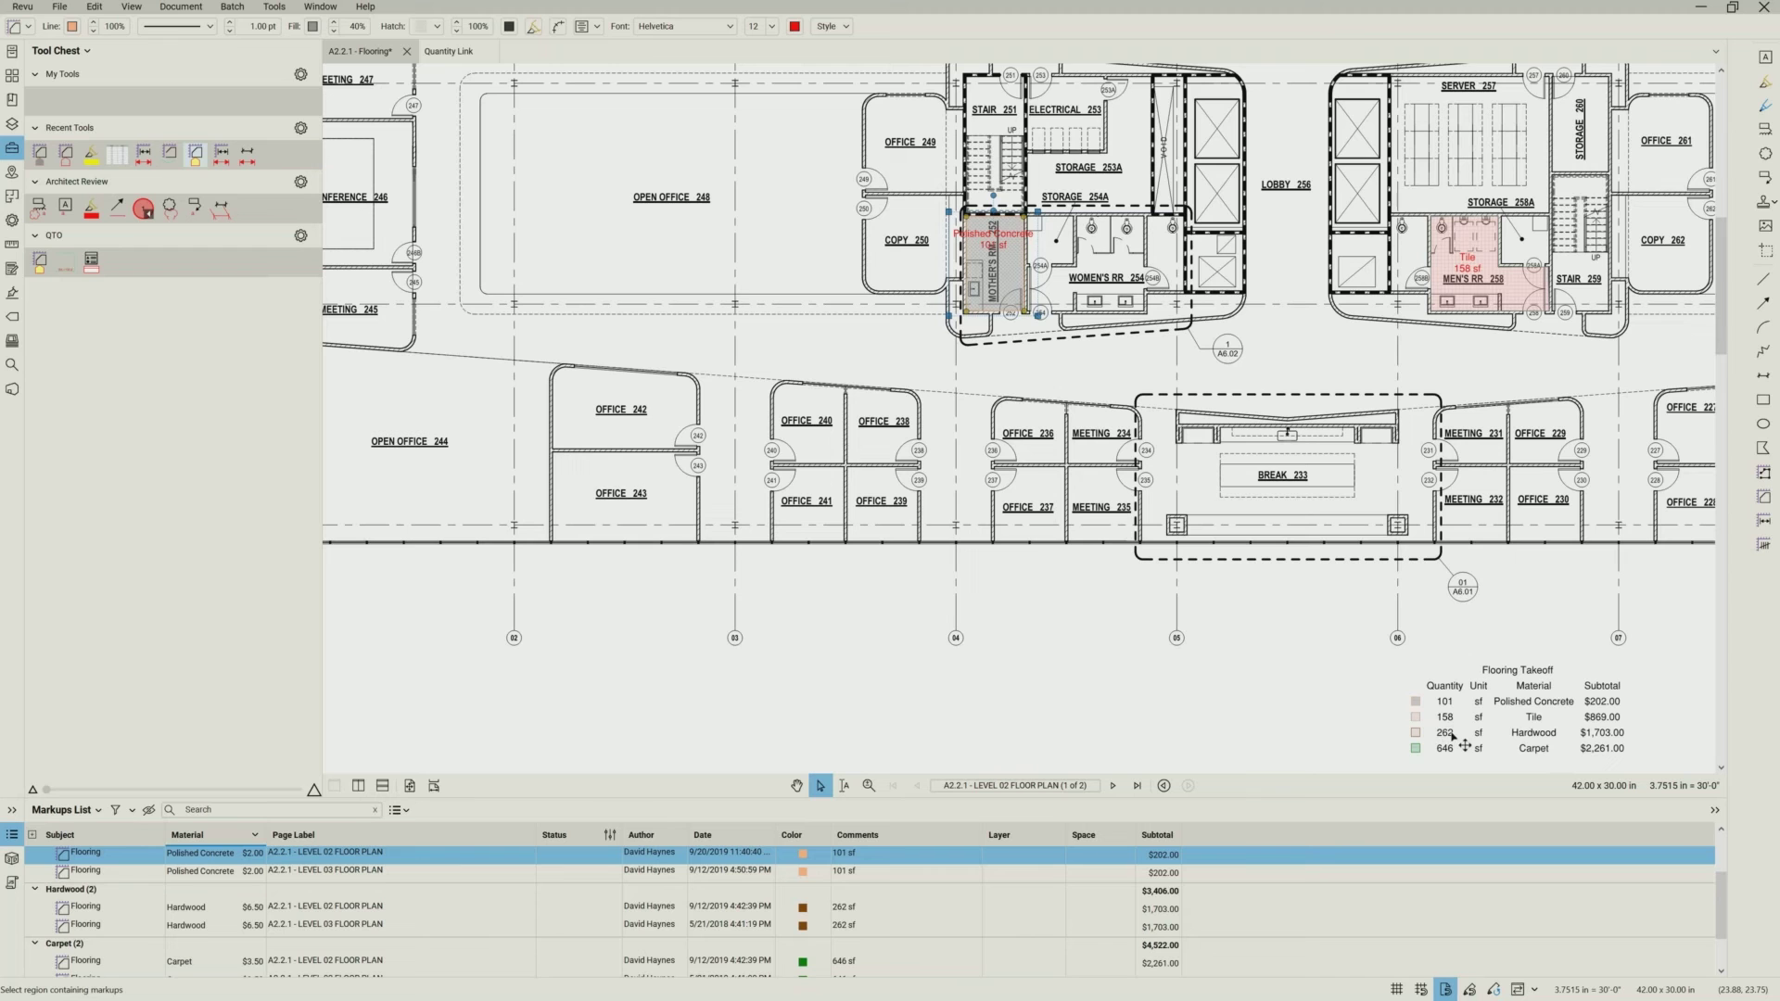
{"action": "left_click", "coordinate": [30, 27]}
{"action": "left_click", "coordinate": [80, 72]}
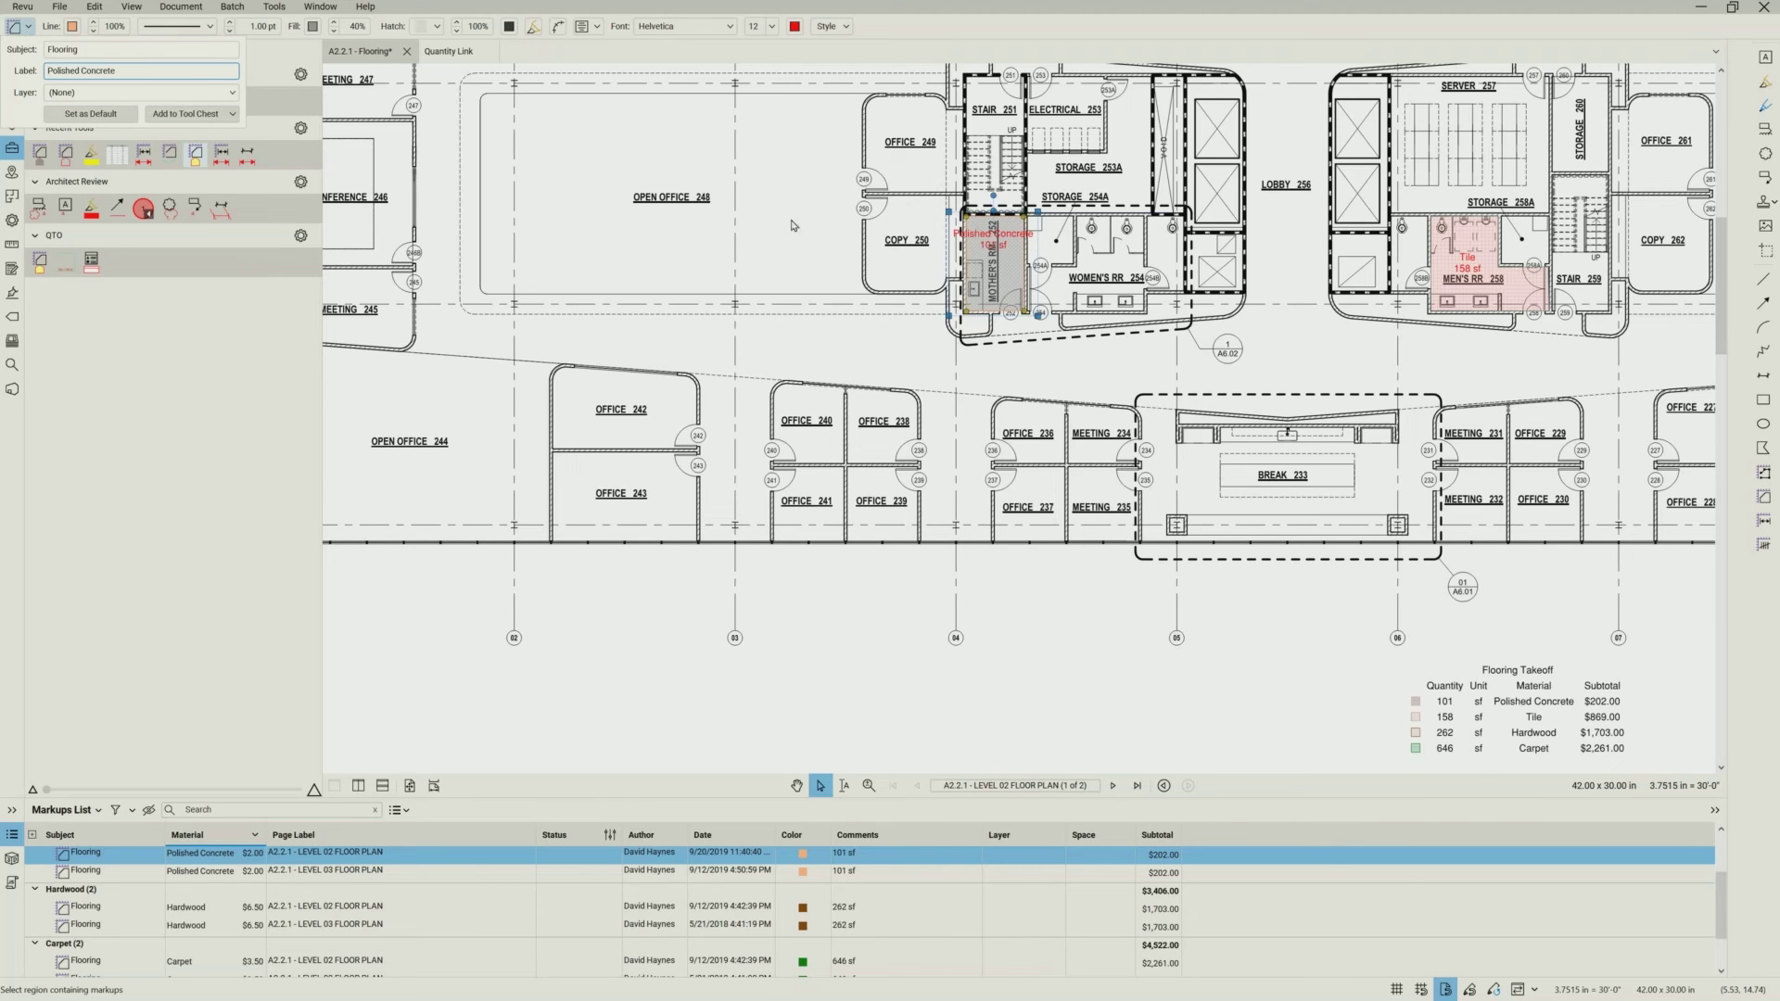
{"action": "left_click_drag", "start_coordinate": [126, 73], "coordinate": [3, 88]}
{"action": "type", "text": "Hardwood"}
{"action": "key", "text": "Return"}
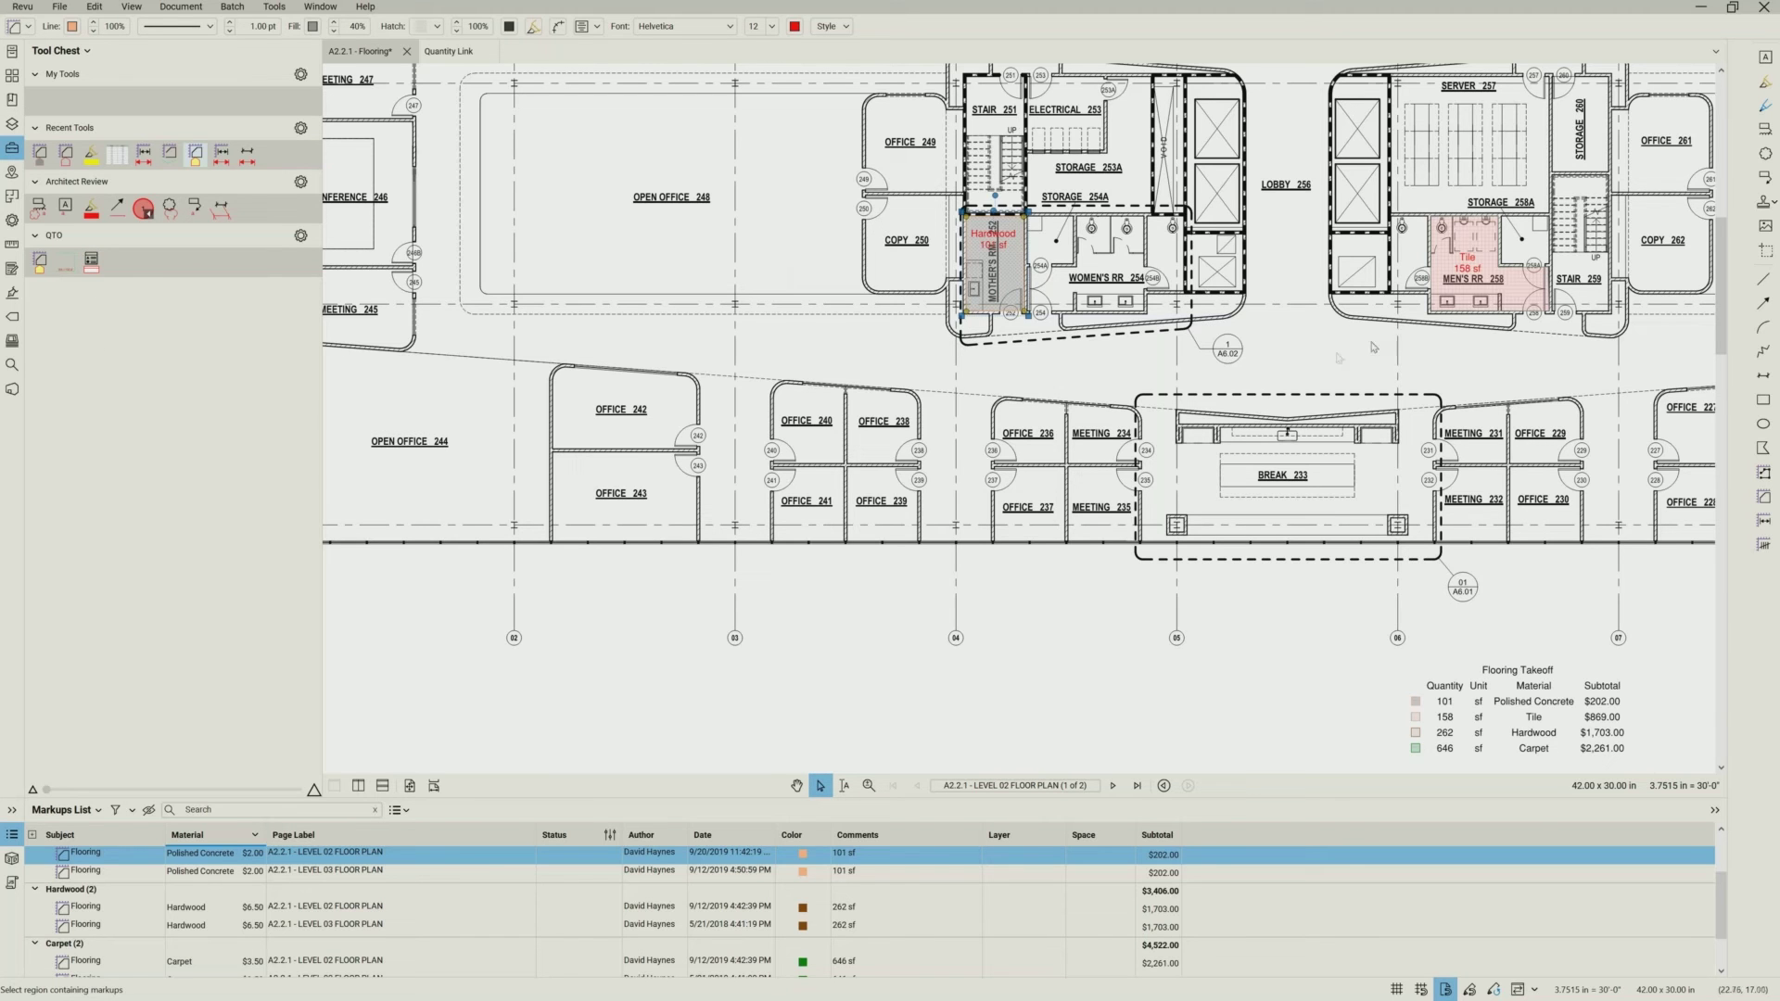
{"action": "left_click", "coordinate": [1320, 368]}
- Select the hardwood area in Meeting 210 and add it to the Architect Review tool set
{"action": "scroll", "coordinate": [1285, 409], "scroll_direction": "up", "scroll_amount": 2}
{"action": "left_click_drag", "start_coordinate": [1259, 509], "coordinate": [1239, 595]}
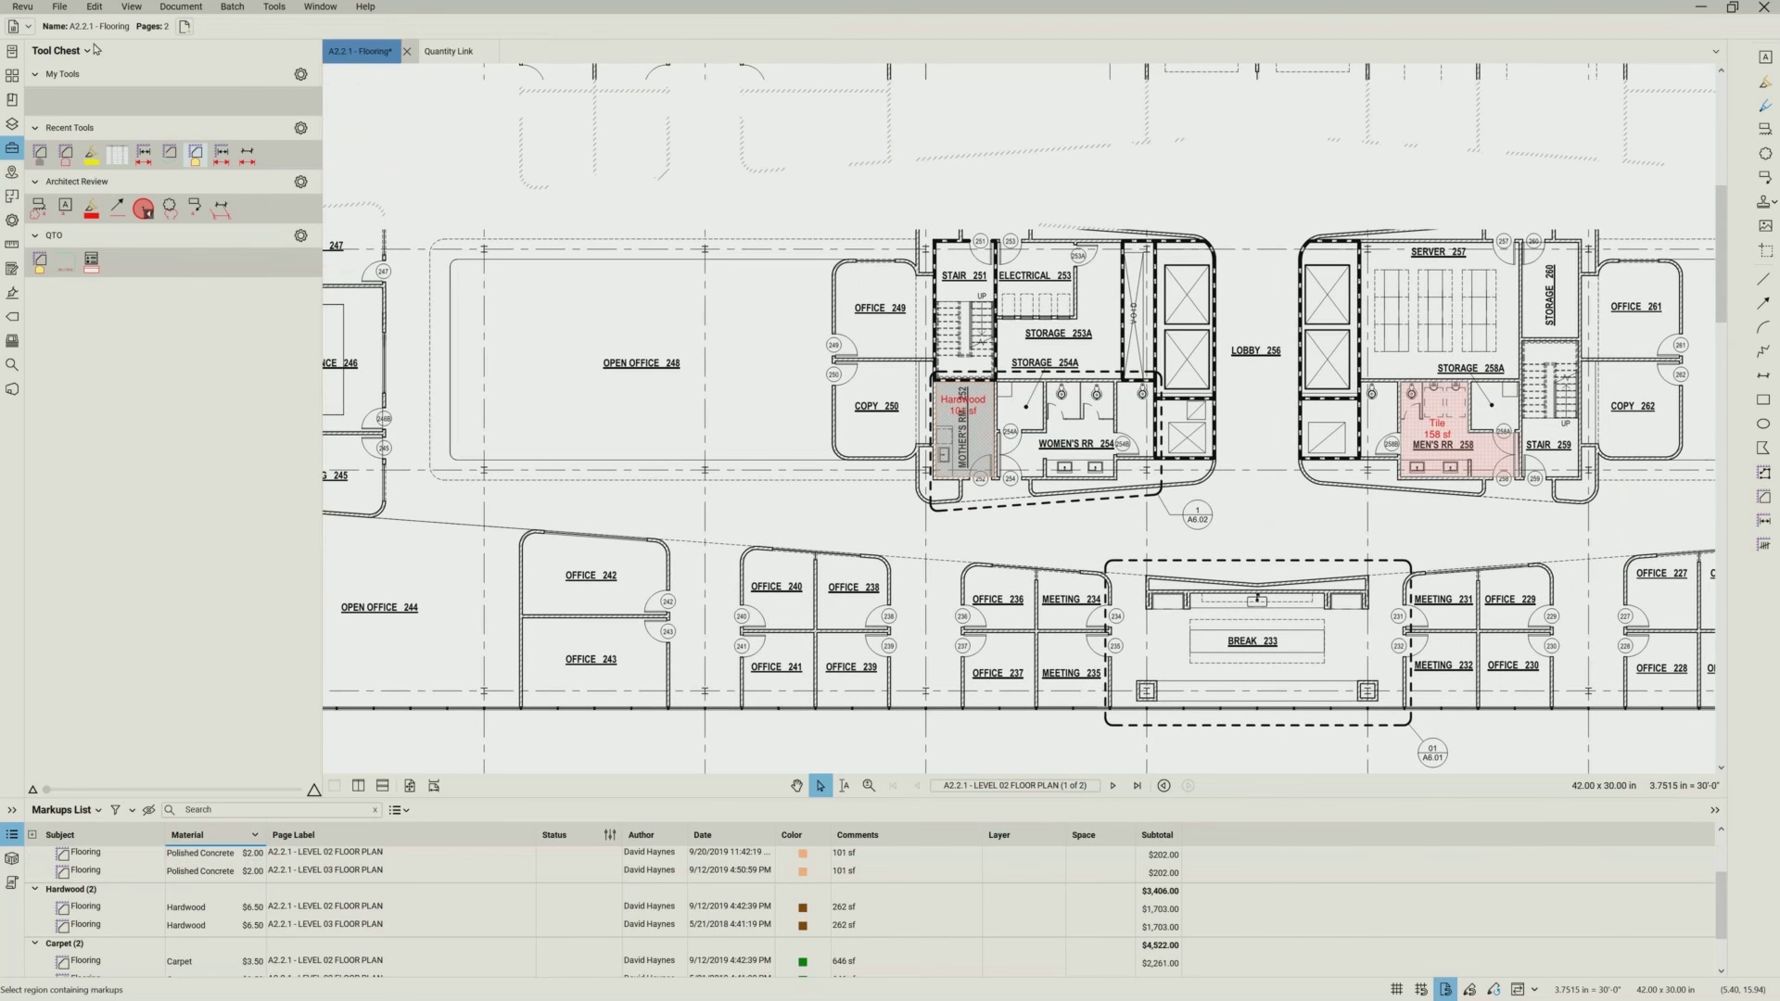
{"action": "left_click", "coordinate": [88, 52]}
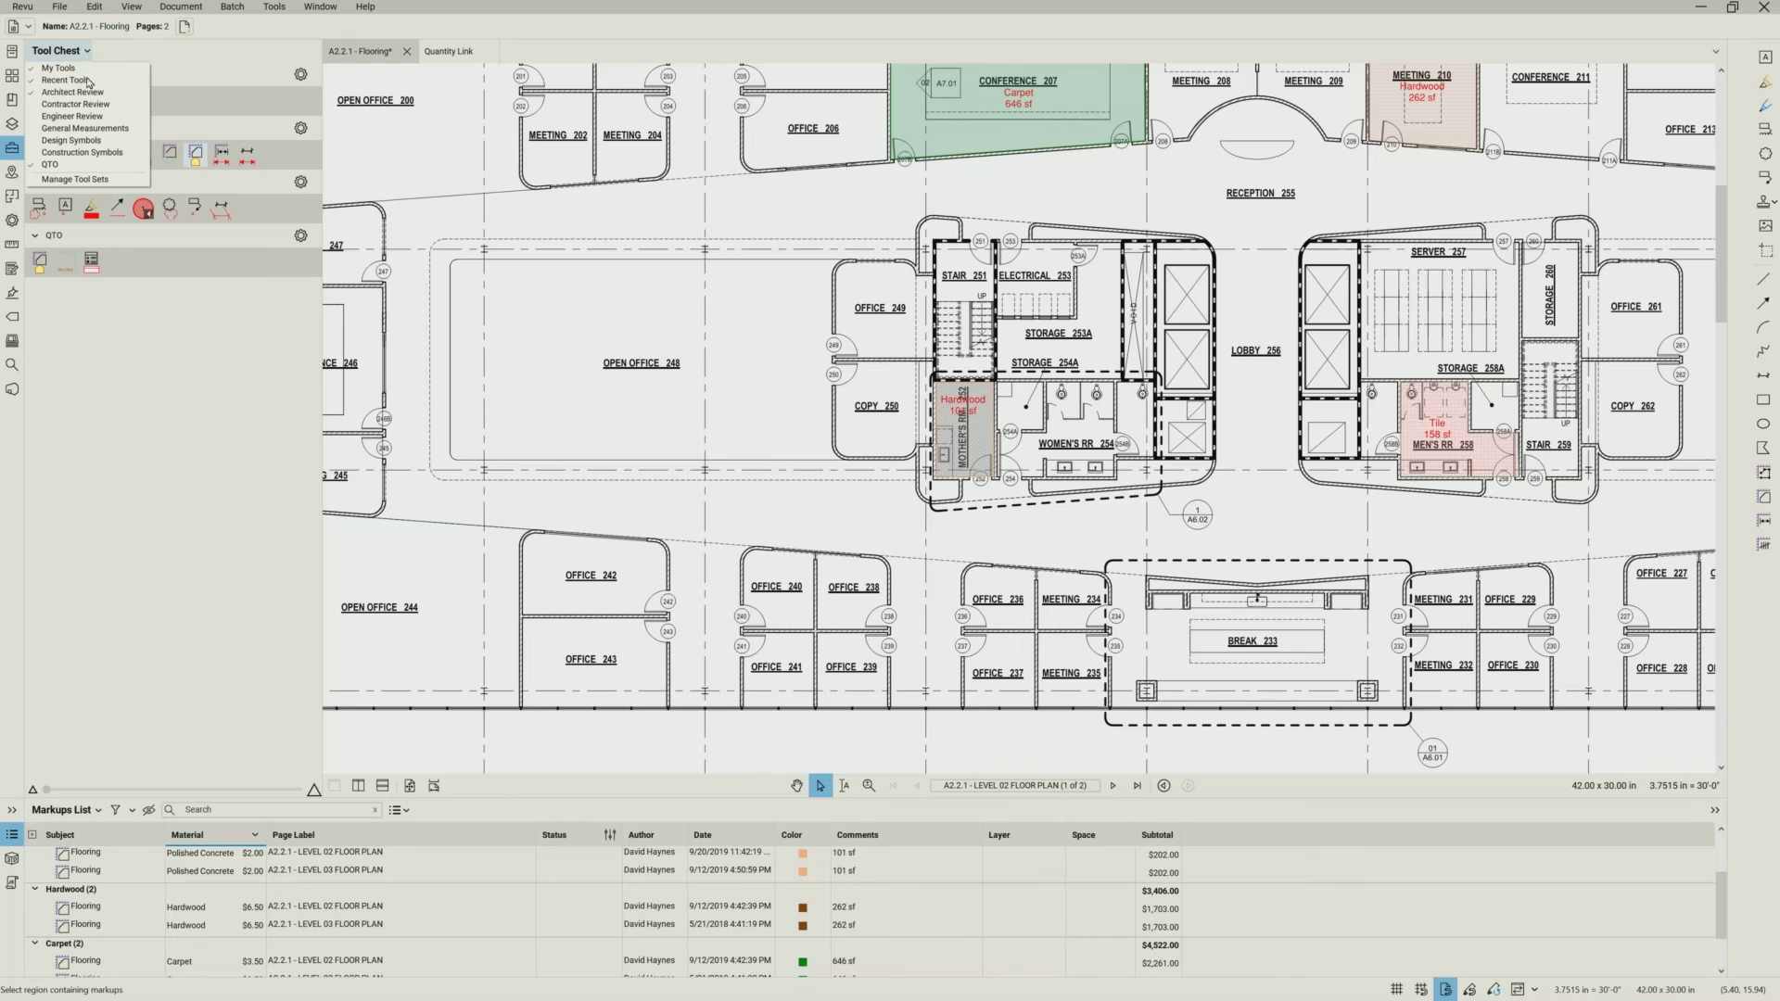
{"action": "left_click", "coordinate": [189, 326]}
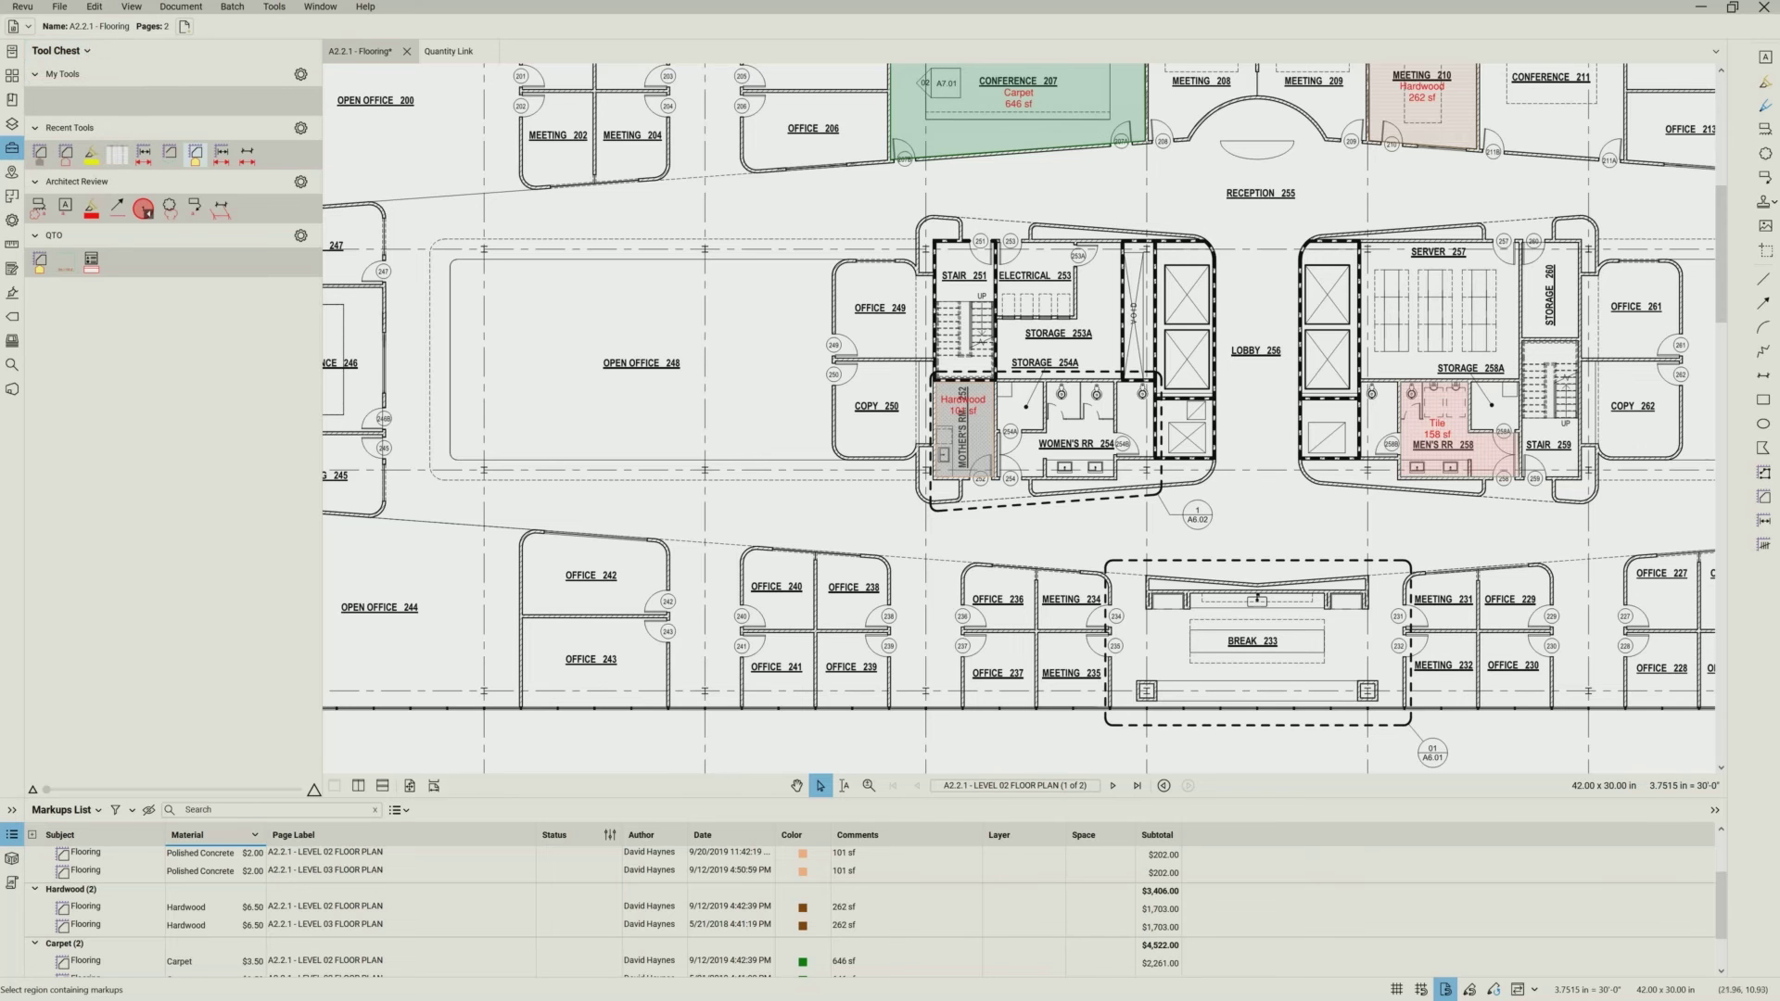
{"action": "left_click", "coordinate": [1425, 152]}
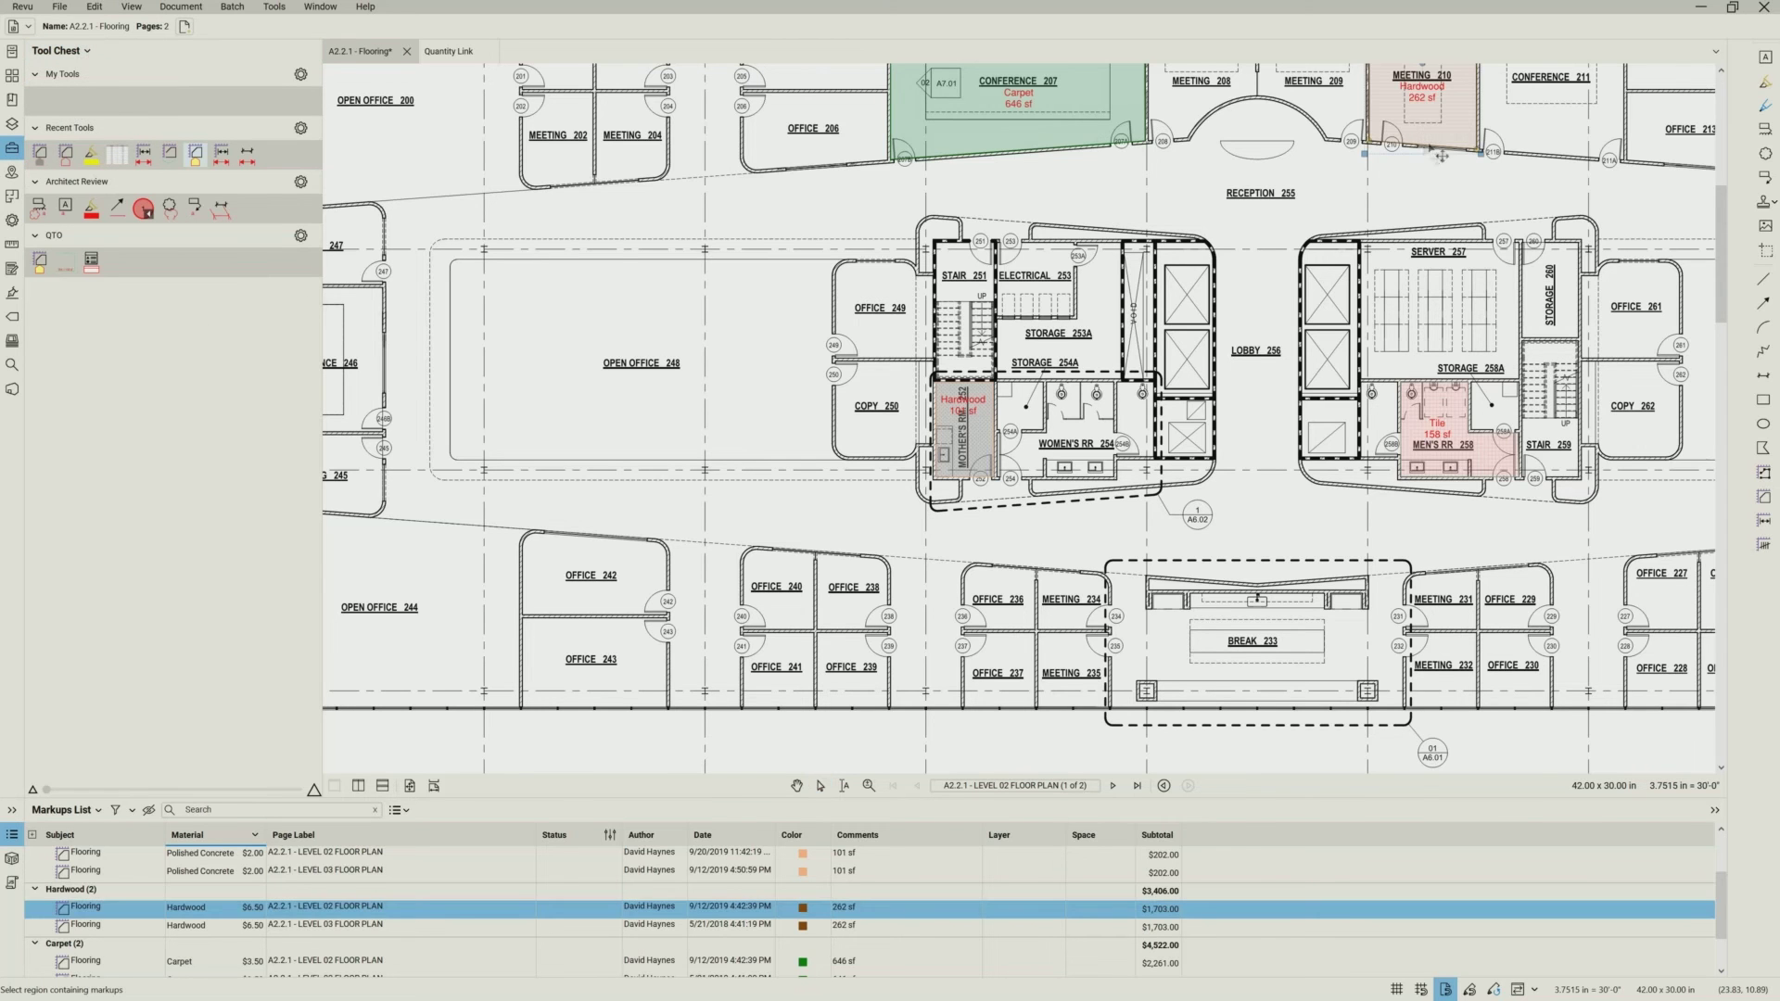
{"action": "right_click", "coordinate": [1429, 147]}
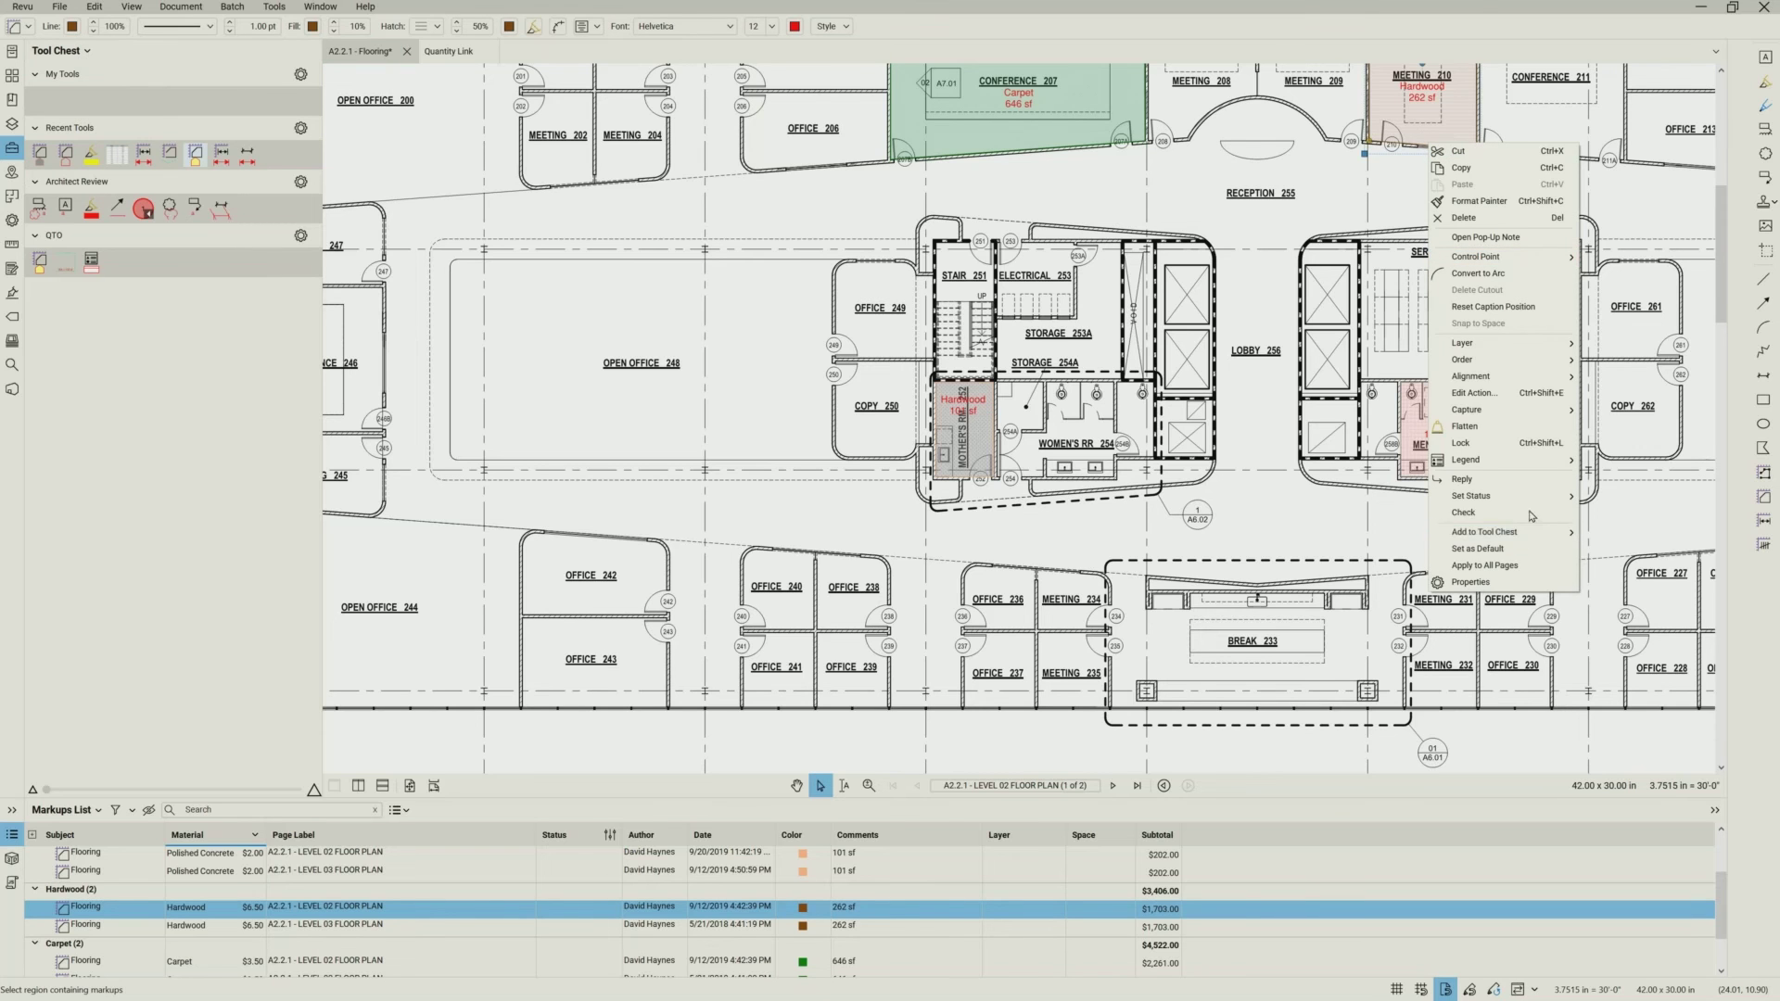
{"action": "mouse_move", "coordinate": [1575, 534]}
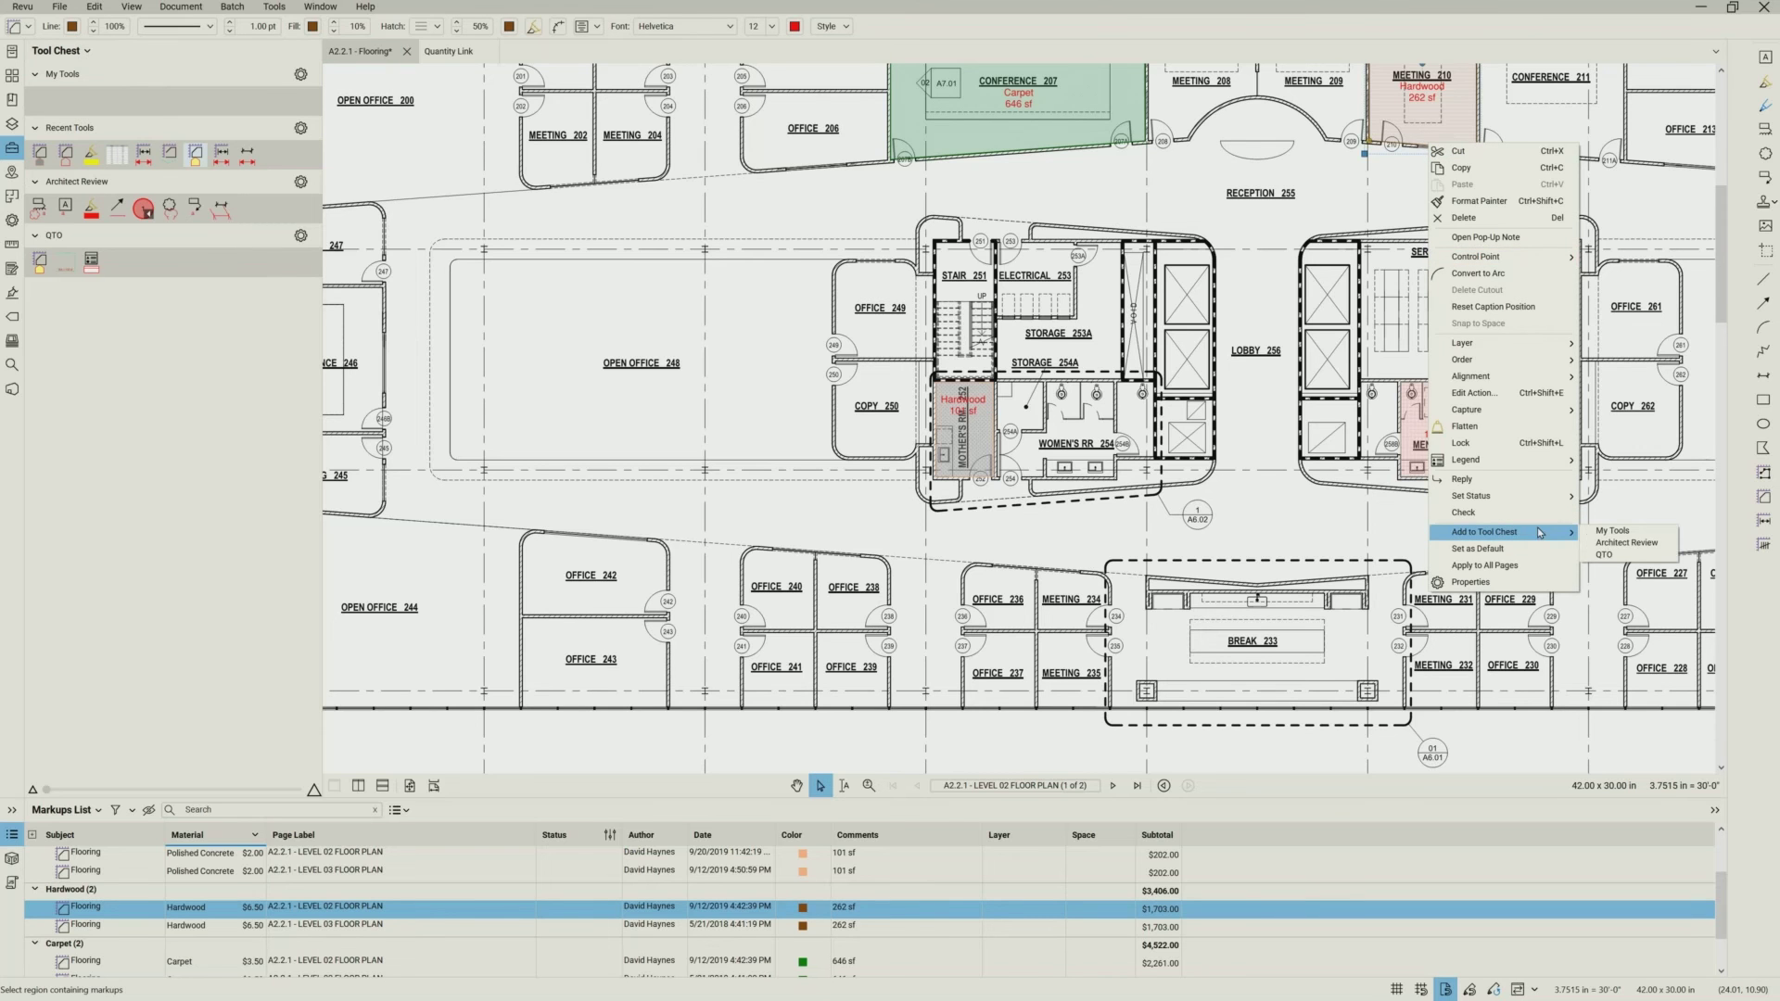
{"action": "left_click", "coordinate": [1604, 547]}
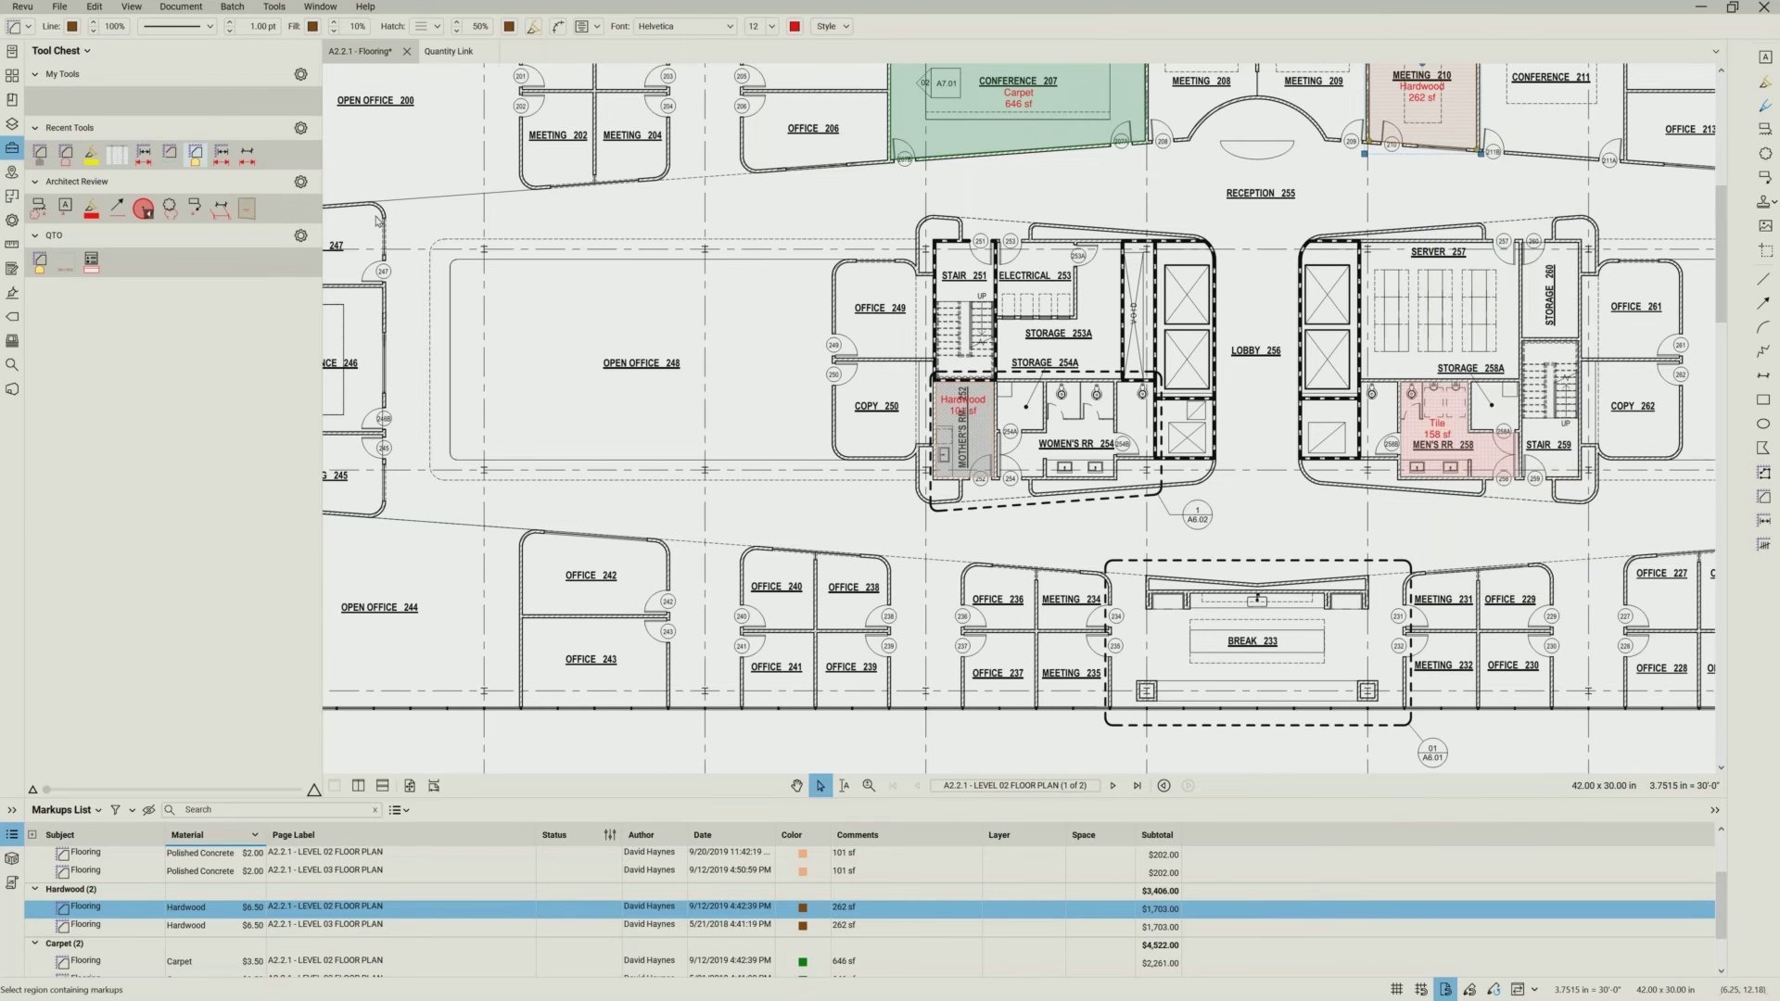
- Add the Meeting 210 hardwood area to the QTO tool set
{"action": "right_click", "coordinate": [1385, 112]}
{"action": "mouse_move", "coordinate": [1479, 499]}
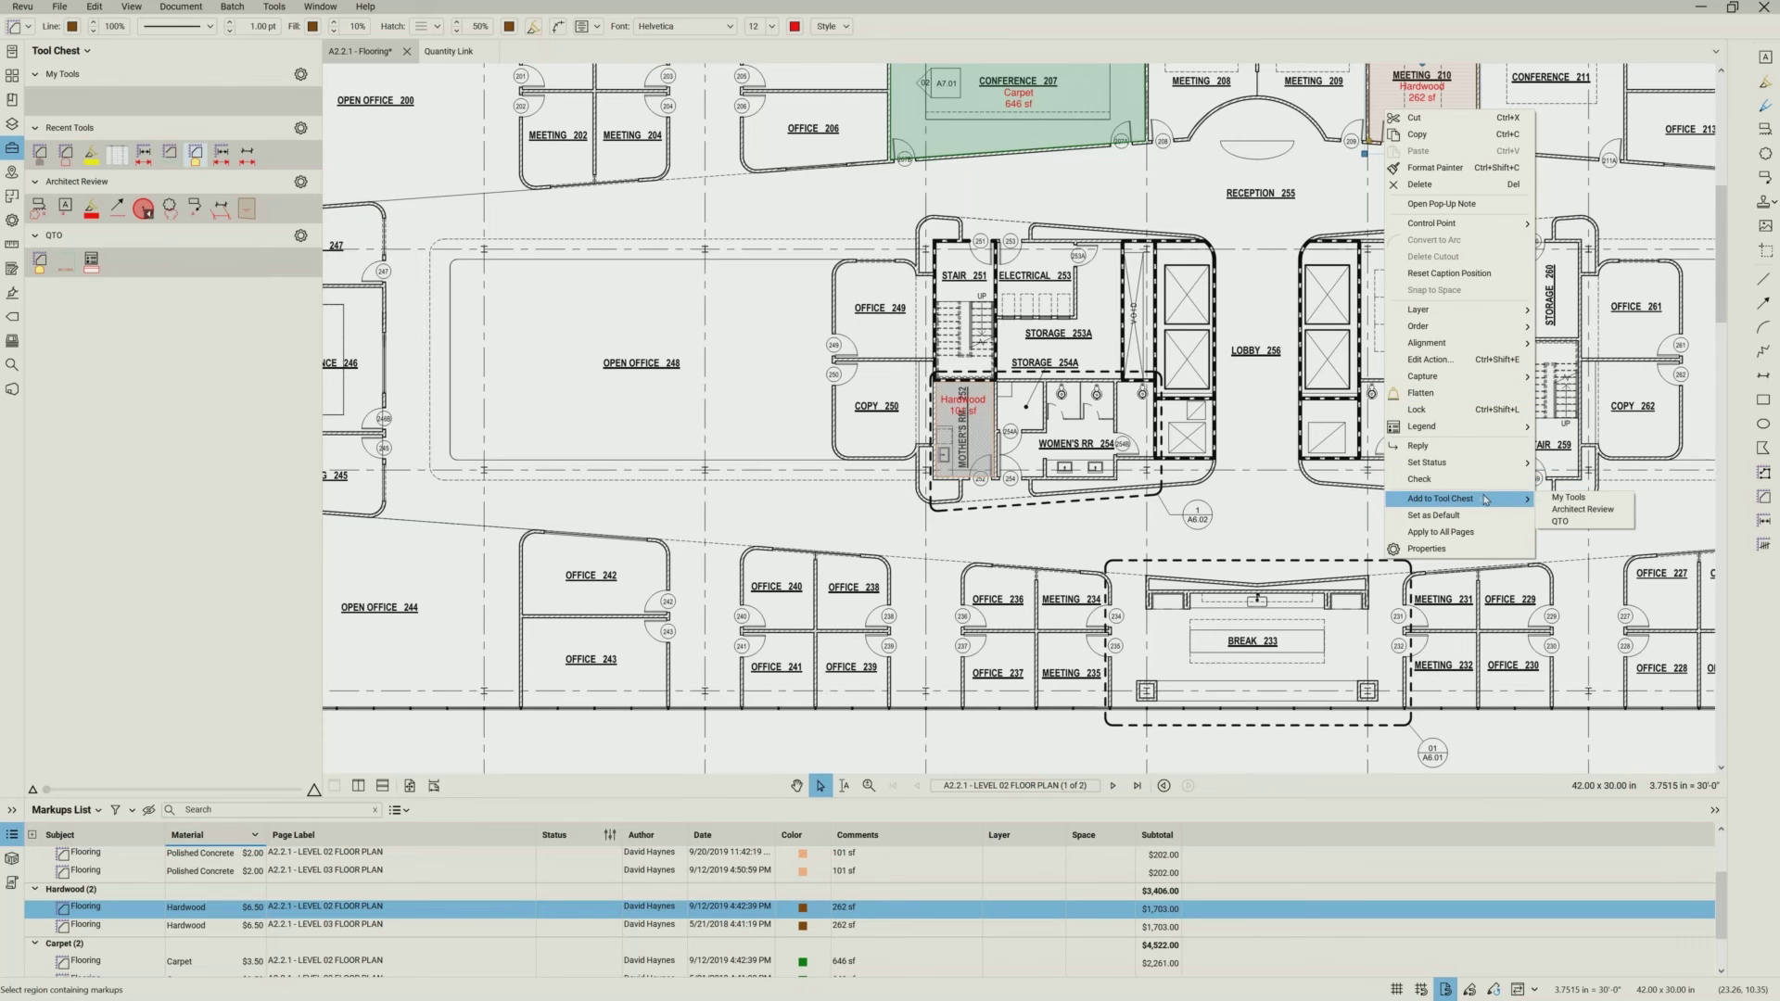
{"action": "left_click", "coordinate": [1568, 525]}
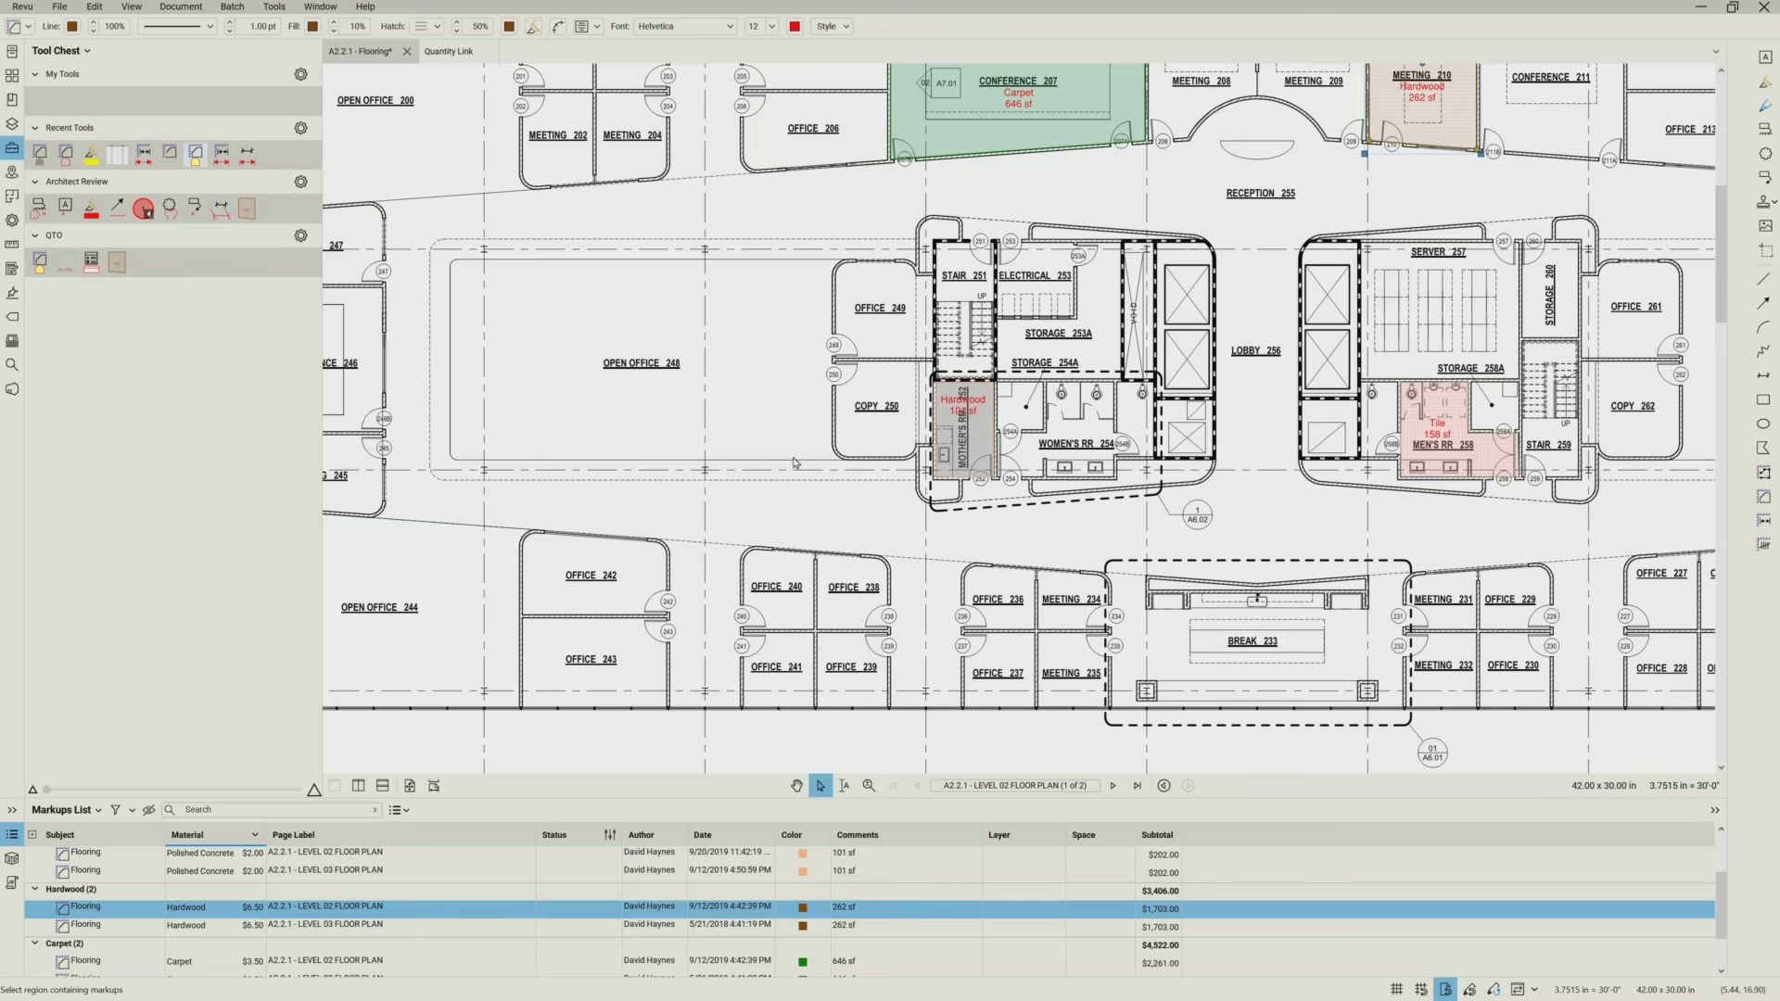
- Delete the flooring area in Mother's Rm 252 and switch the saved QTO hardwood tool from placing a copy to drawing new areas
{"action": "left_click", "coordinate": [954, 436]}
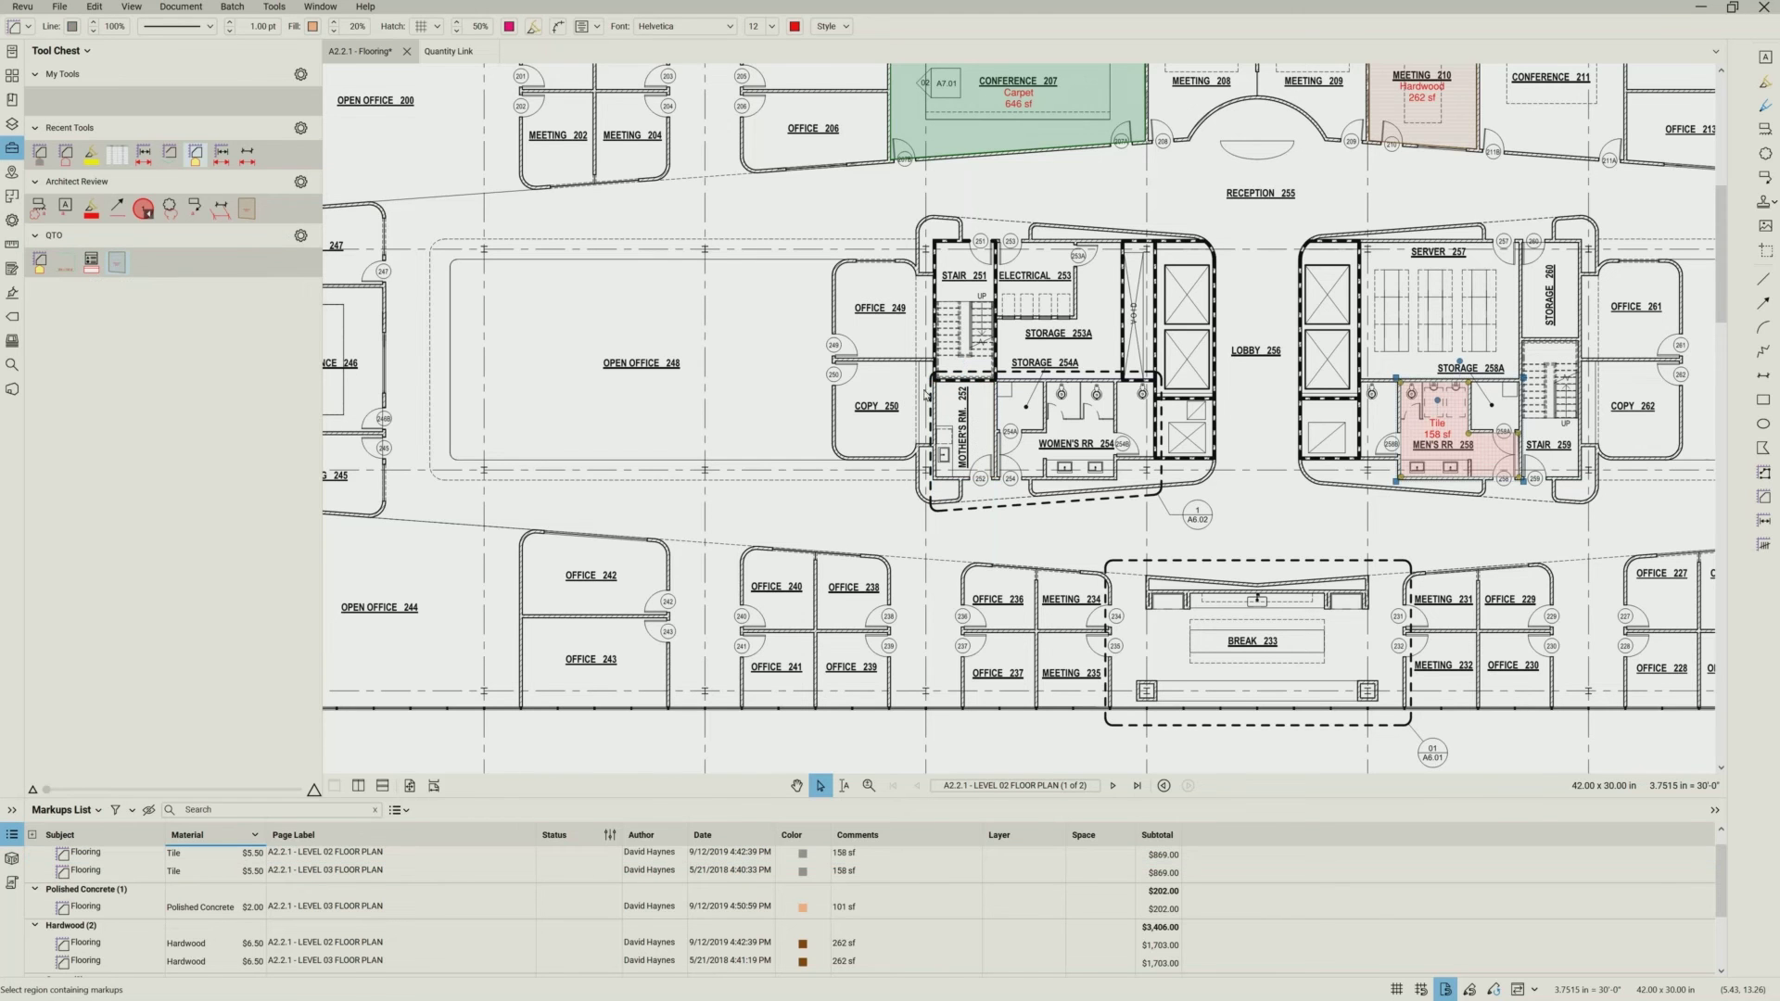
{"action": "left_click", "coordinate": [116, 263]}
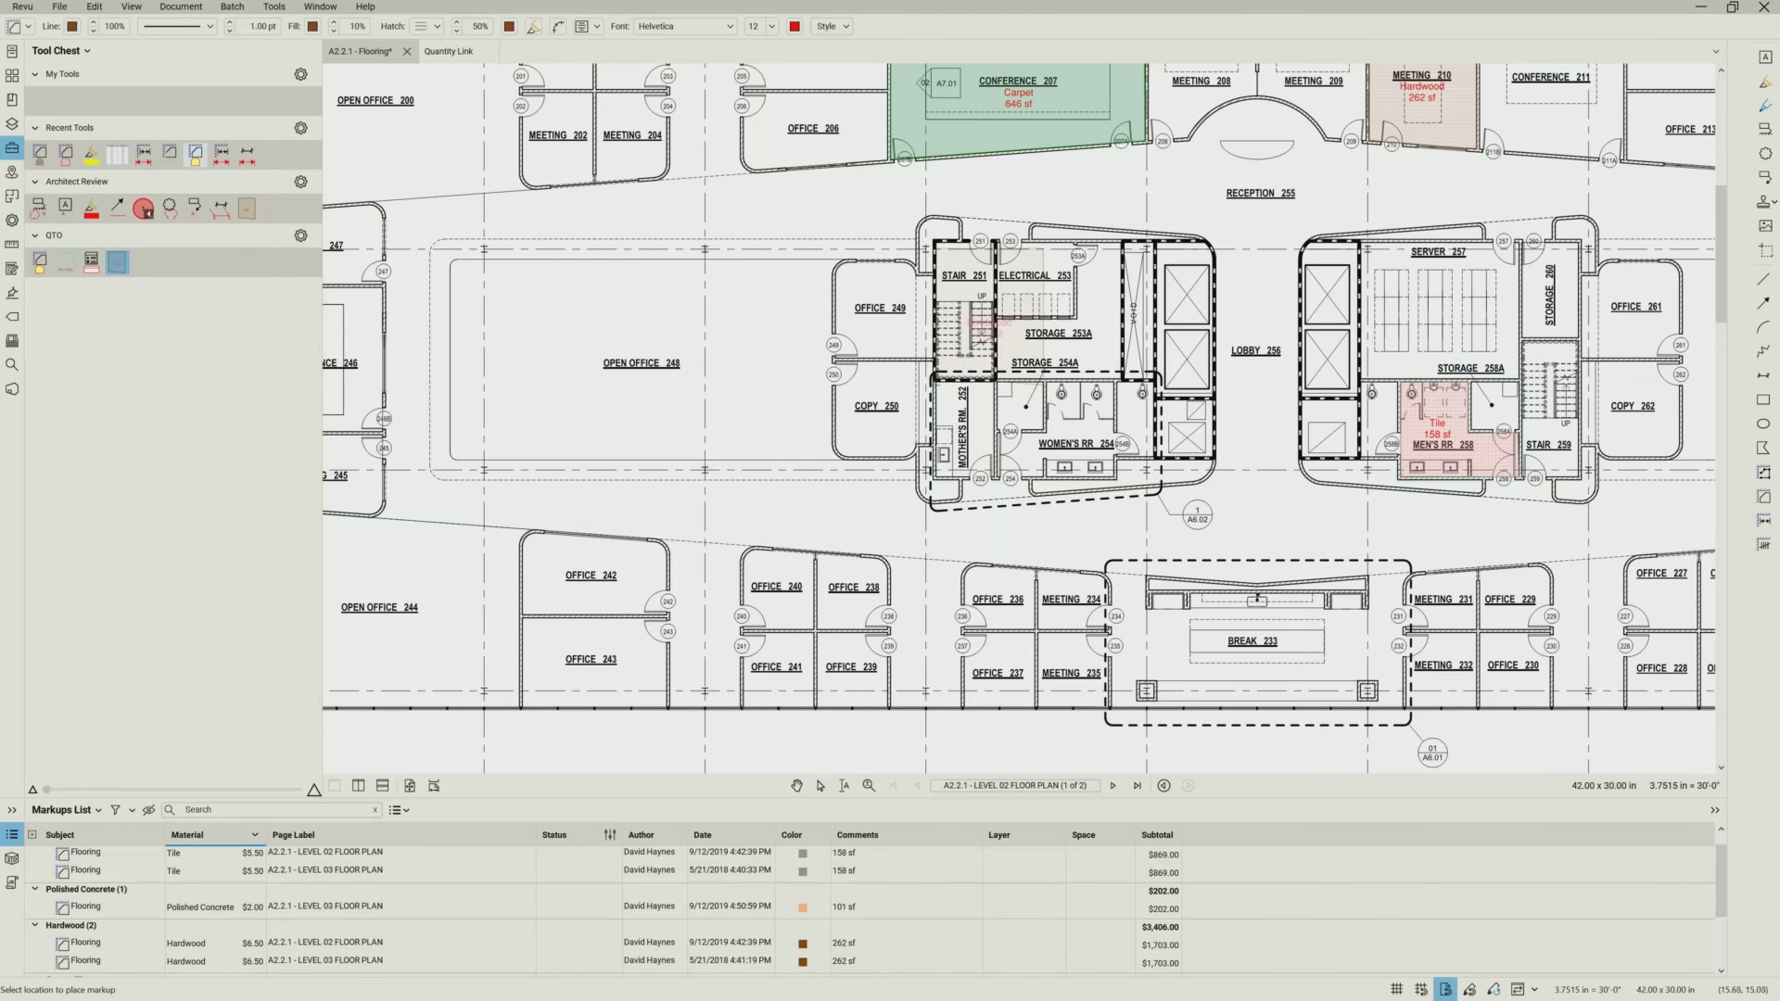
{"action": "left_click", "coordinate": [115, 265]}
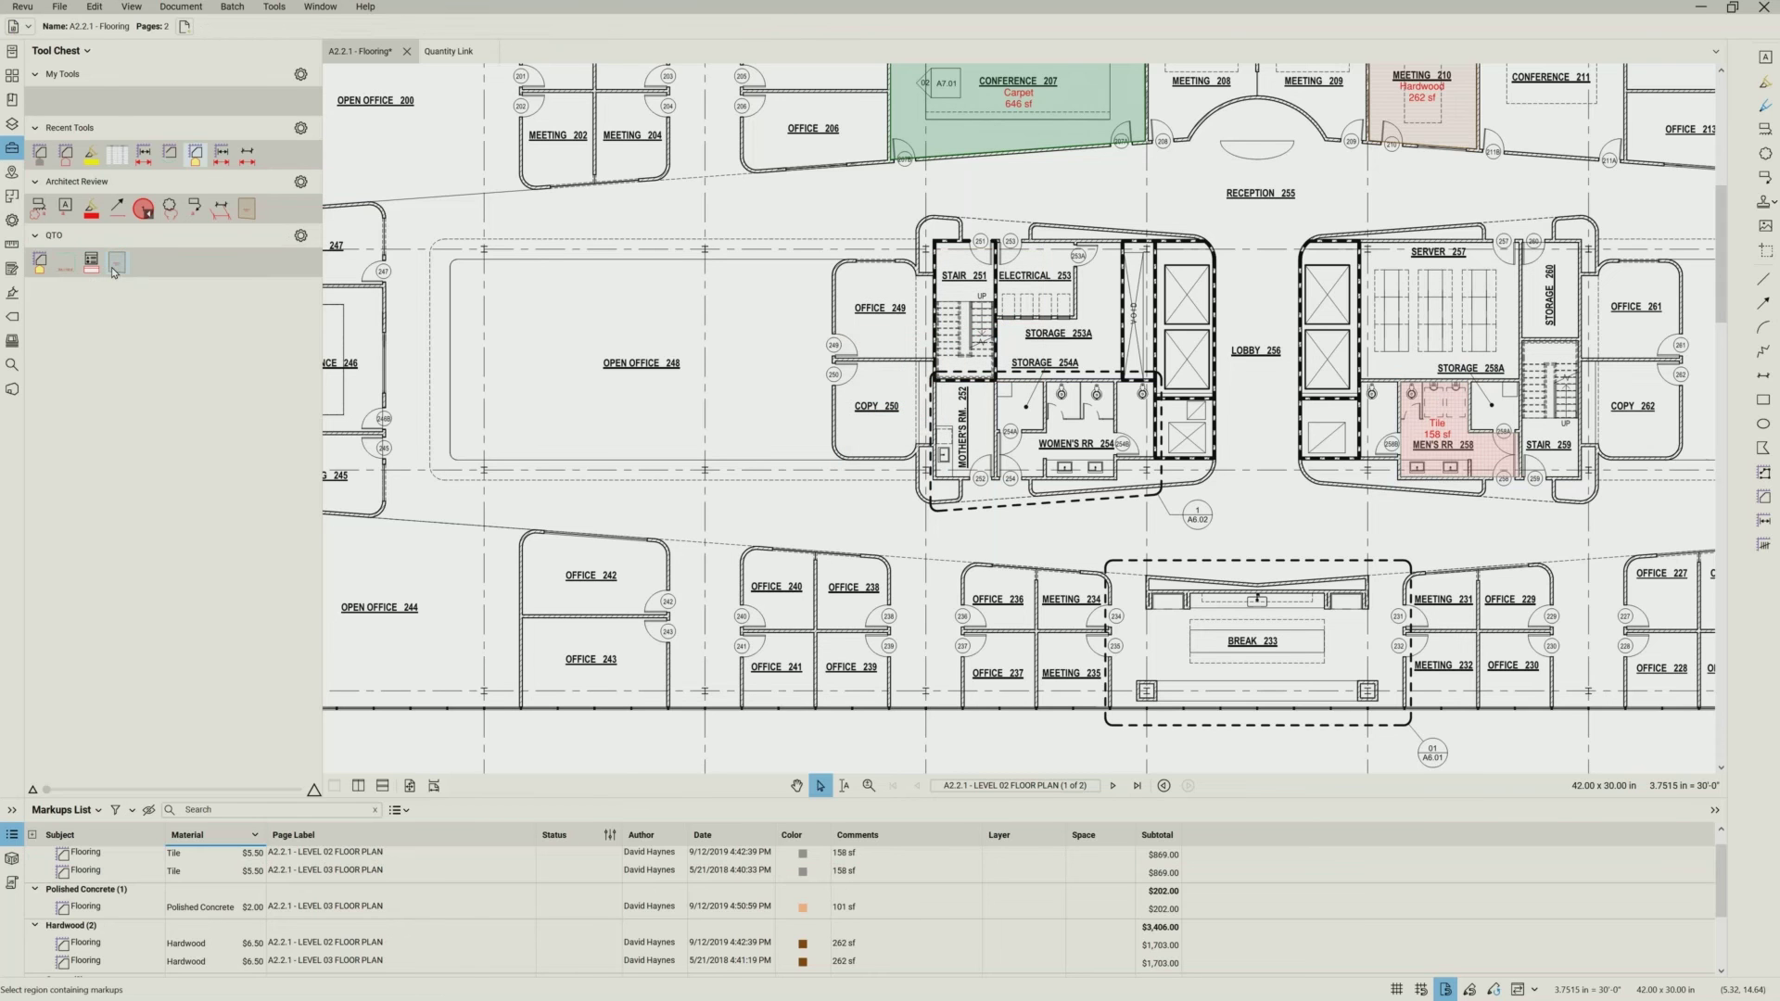
{"action": "right_click", "coordinate": [115, 267]}
{"action": "left_click", "coordinate": [158, 393]}
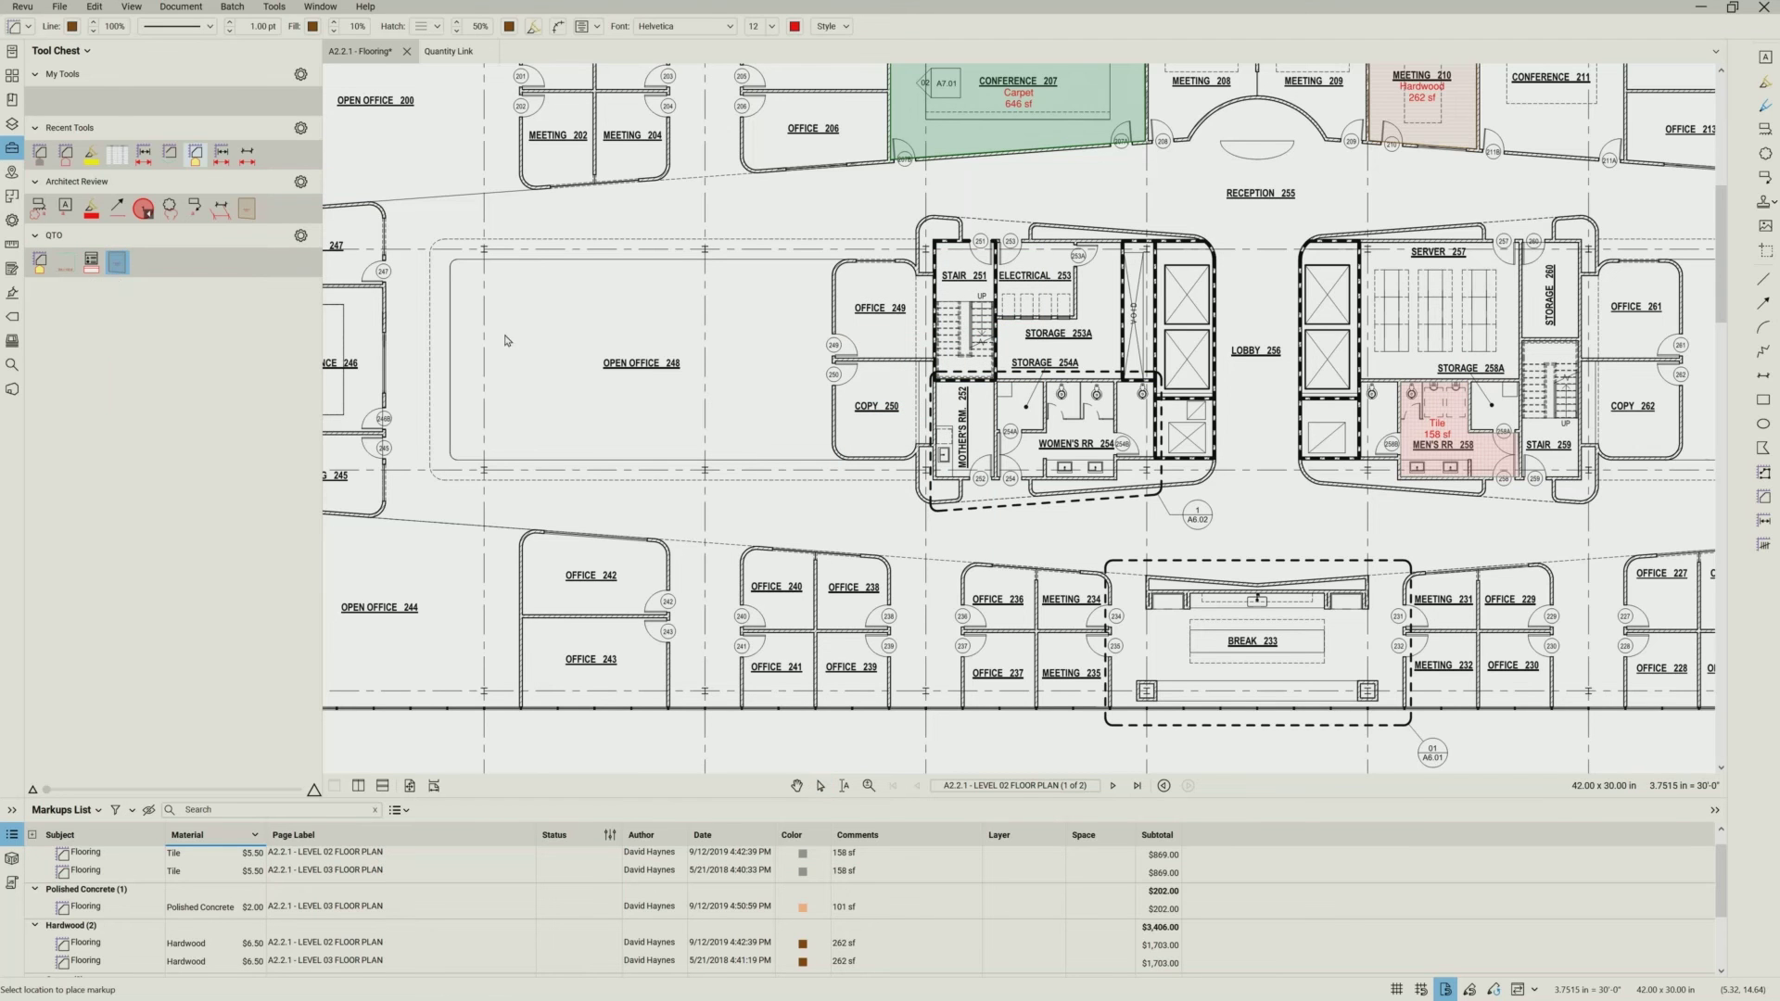
- Measure the floor of Mother's Rm 252 as a rectangular area with the saved QTO hardwood tool
{"action": "left_click", "coordinate": [116, 269]}
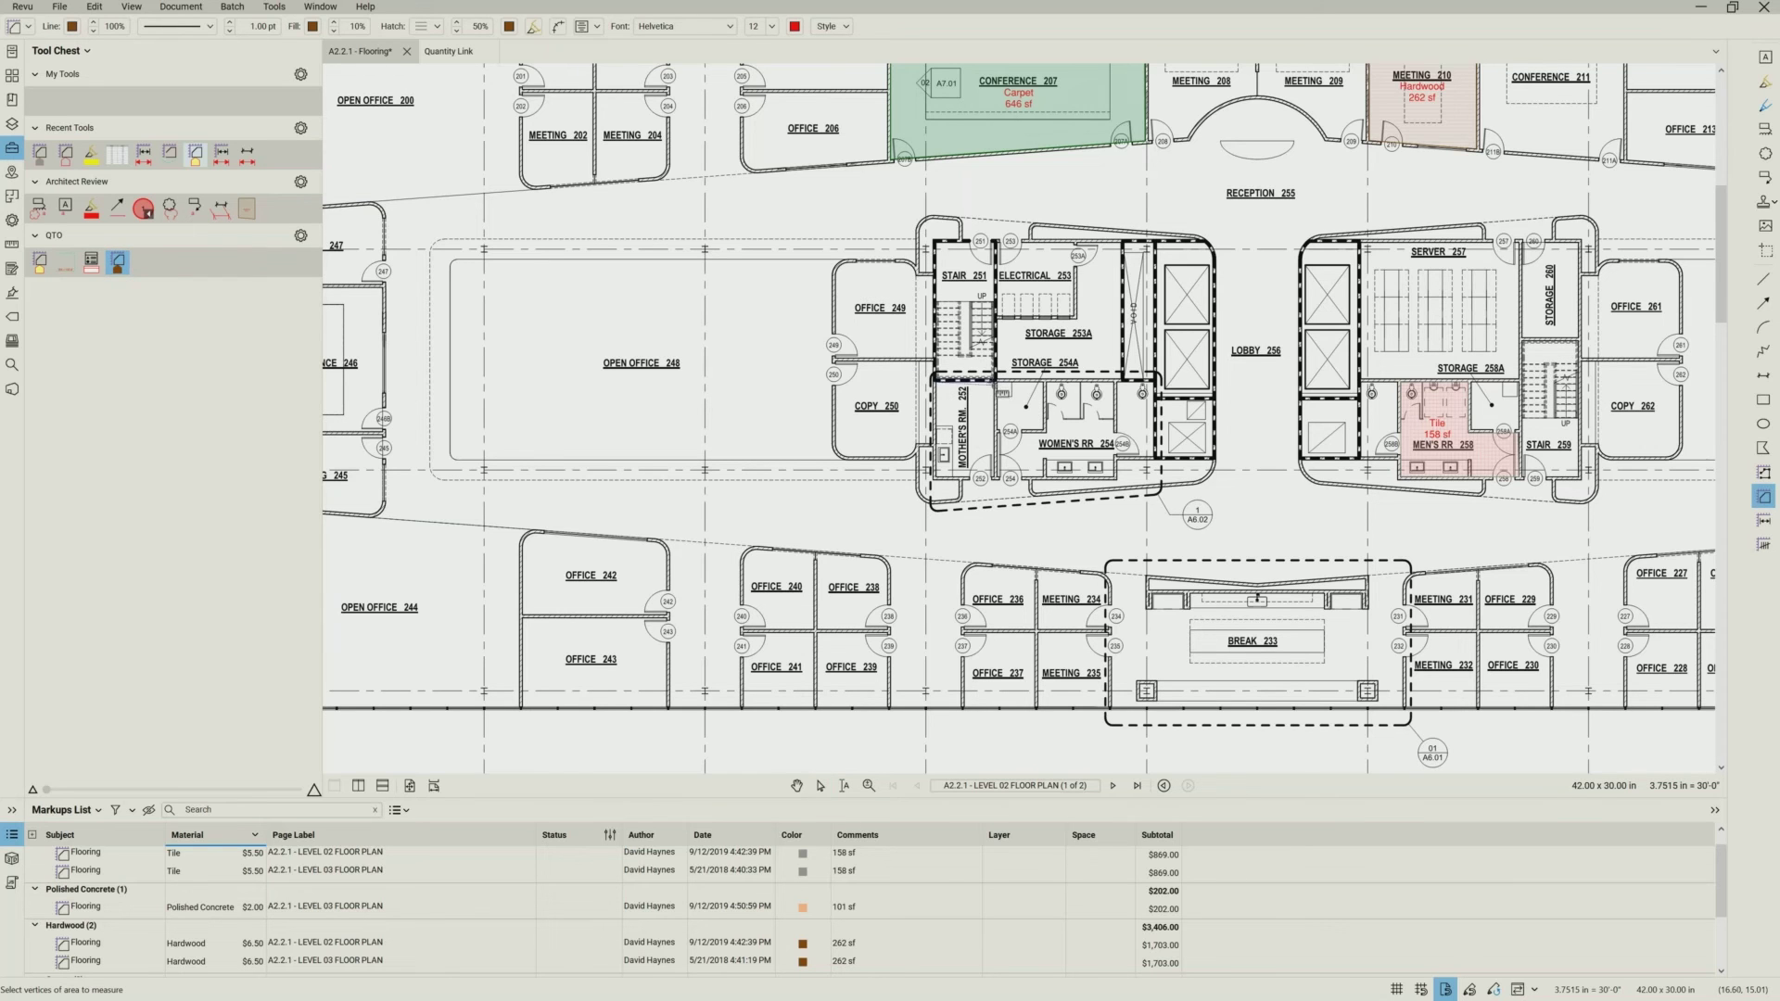
{"action": "left_click", "coordinate": [994, 380]}
{"action": "double_click", "coordinate": [930, 477]}
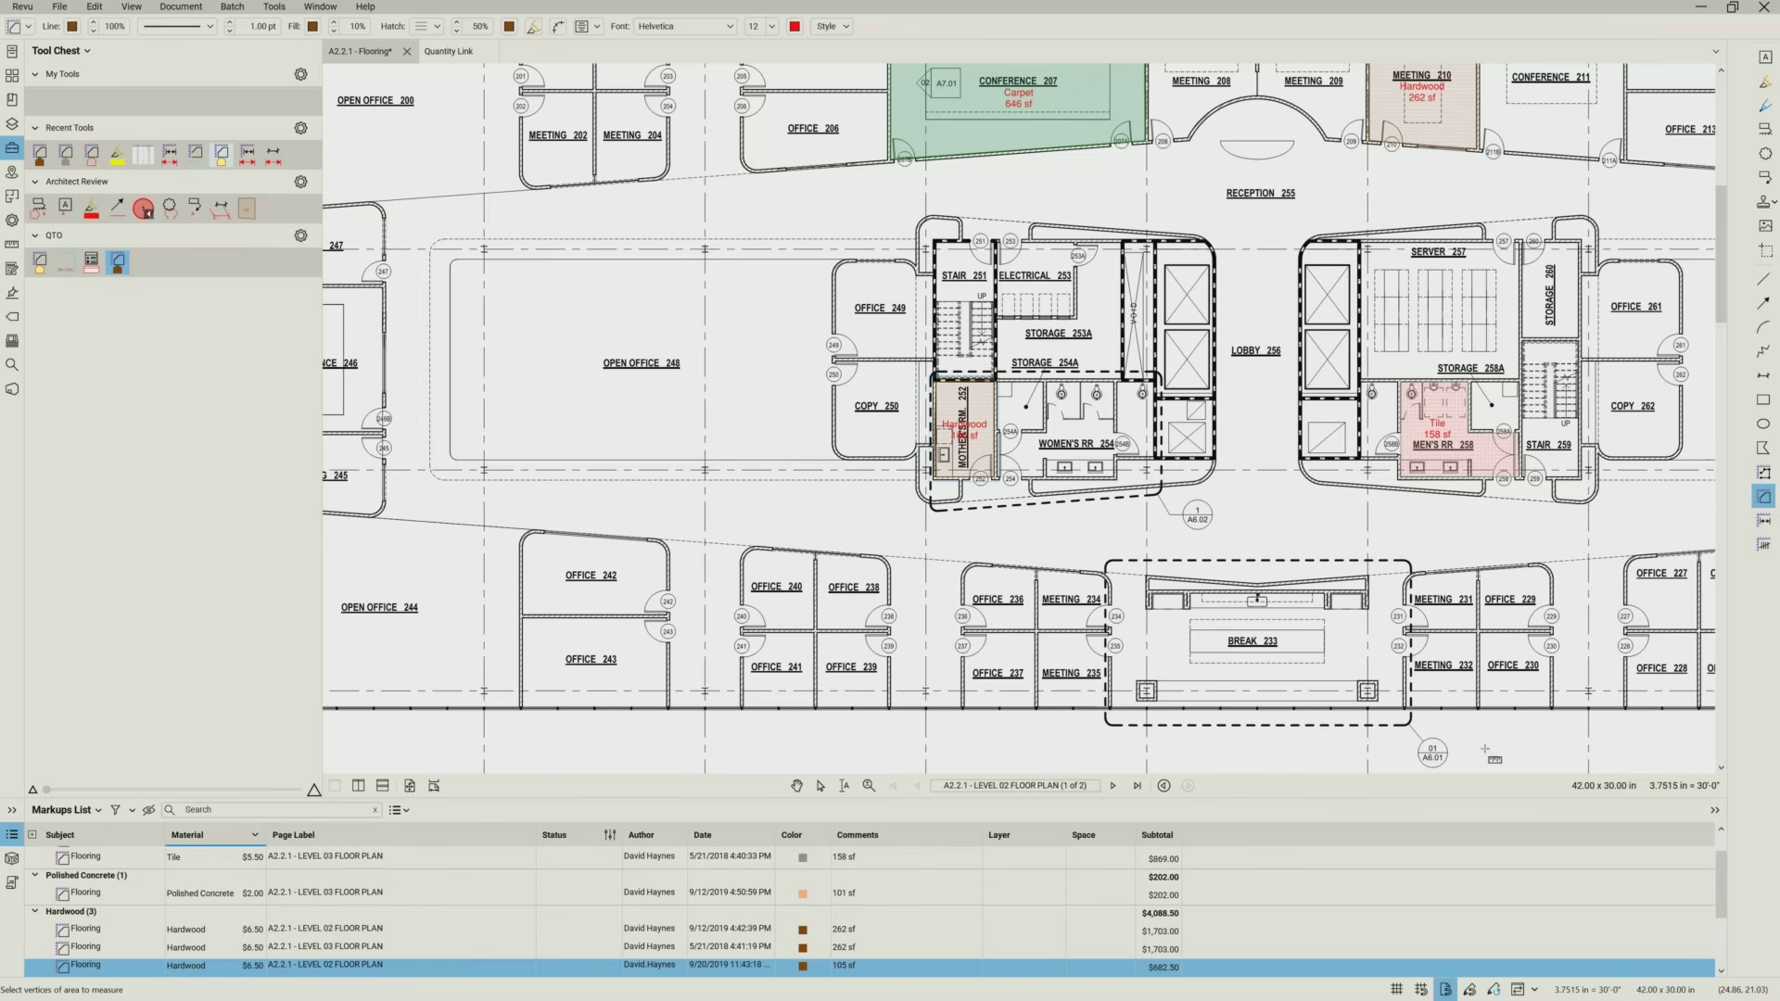
{"action": "left_click", "coordinate": [820, 786]}
{"action": "left_click", "coordinate": [1393, 435]}
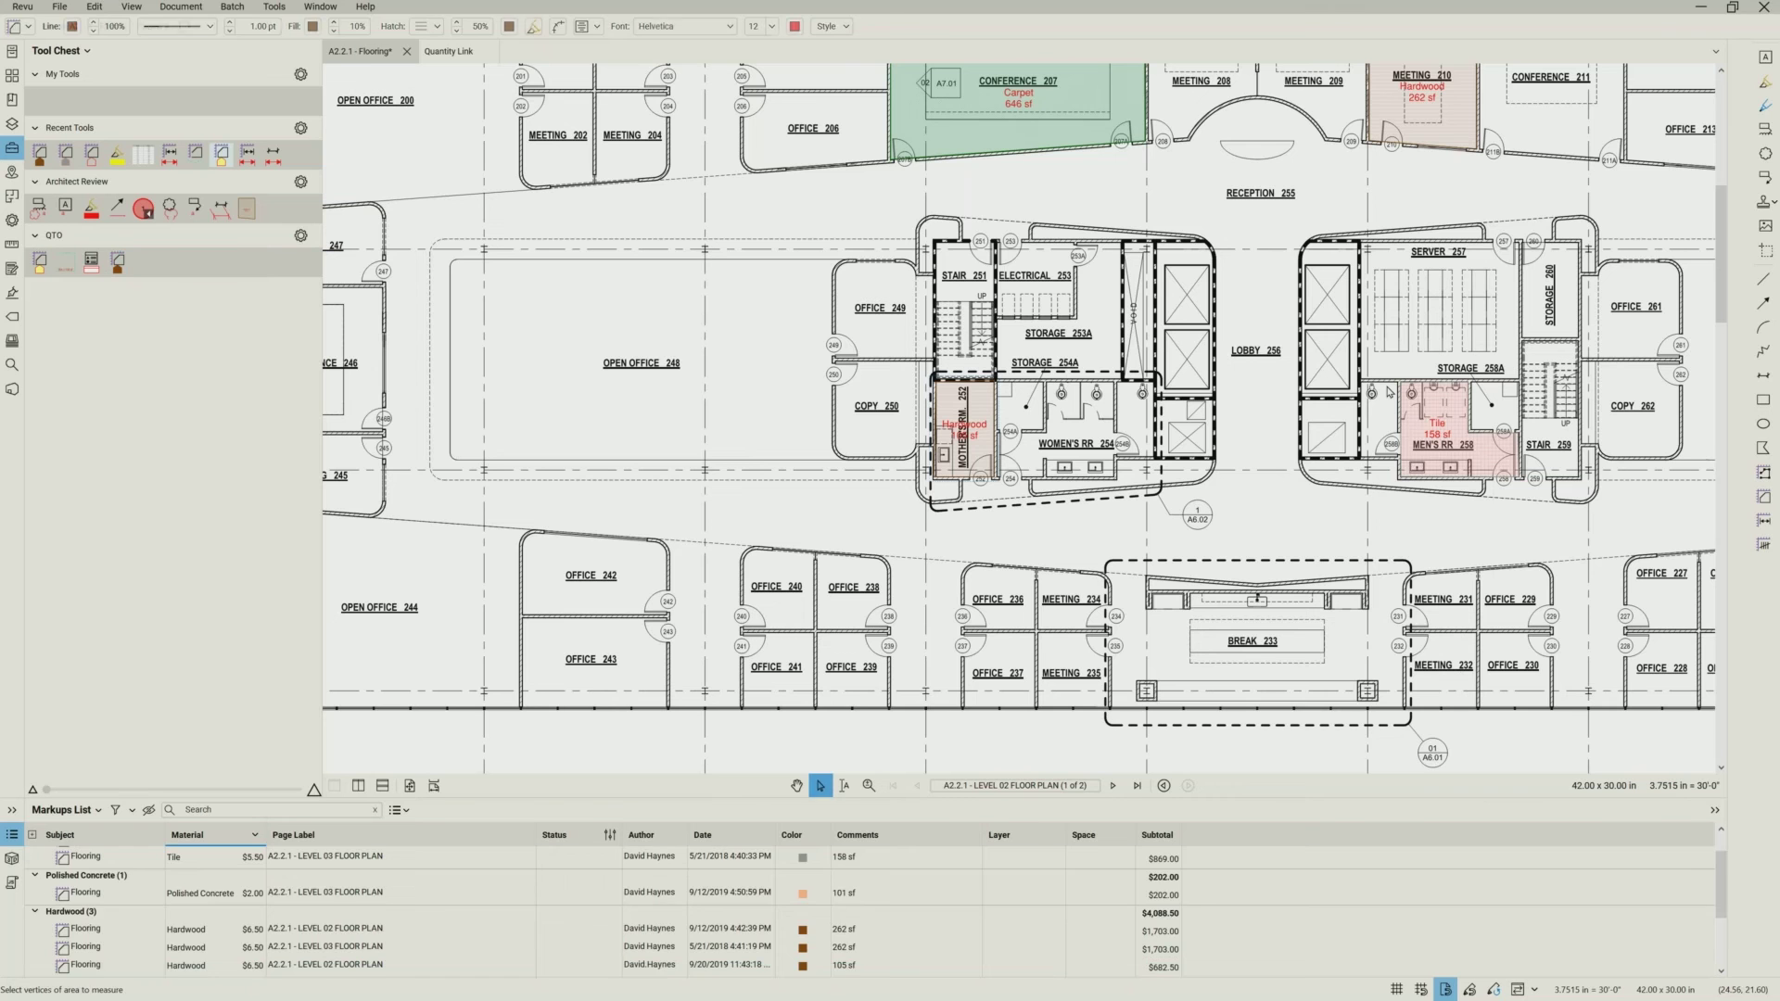
- Set the Flooring Takeoff legend's source pages to All and check the Level 03 floor plan before returning to Level 02
{"action": "scroll", "coordinate": [1316, 556], "scroll_direction": "down", "scroll_amount": 4}
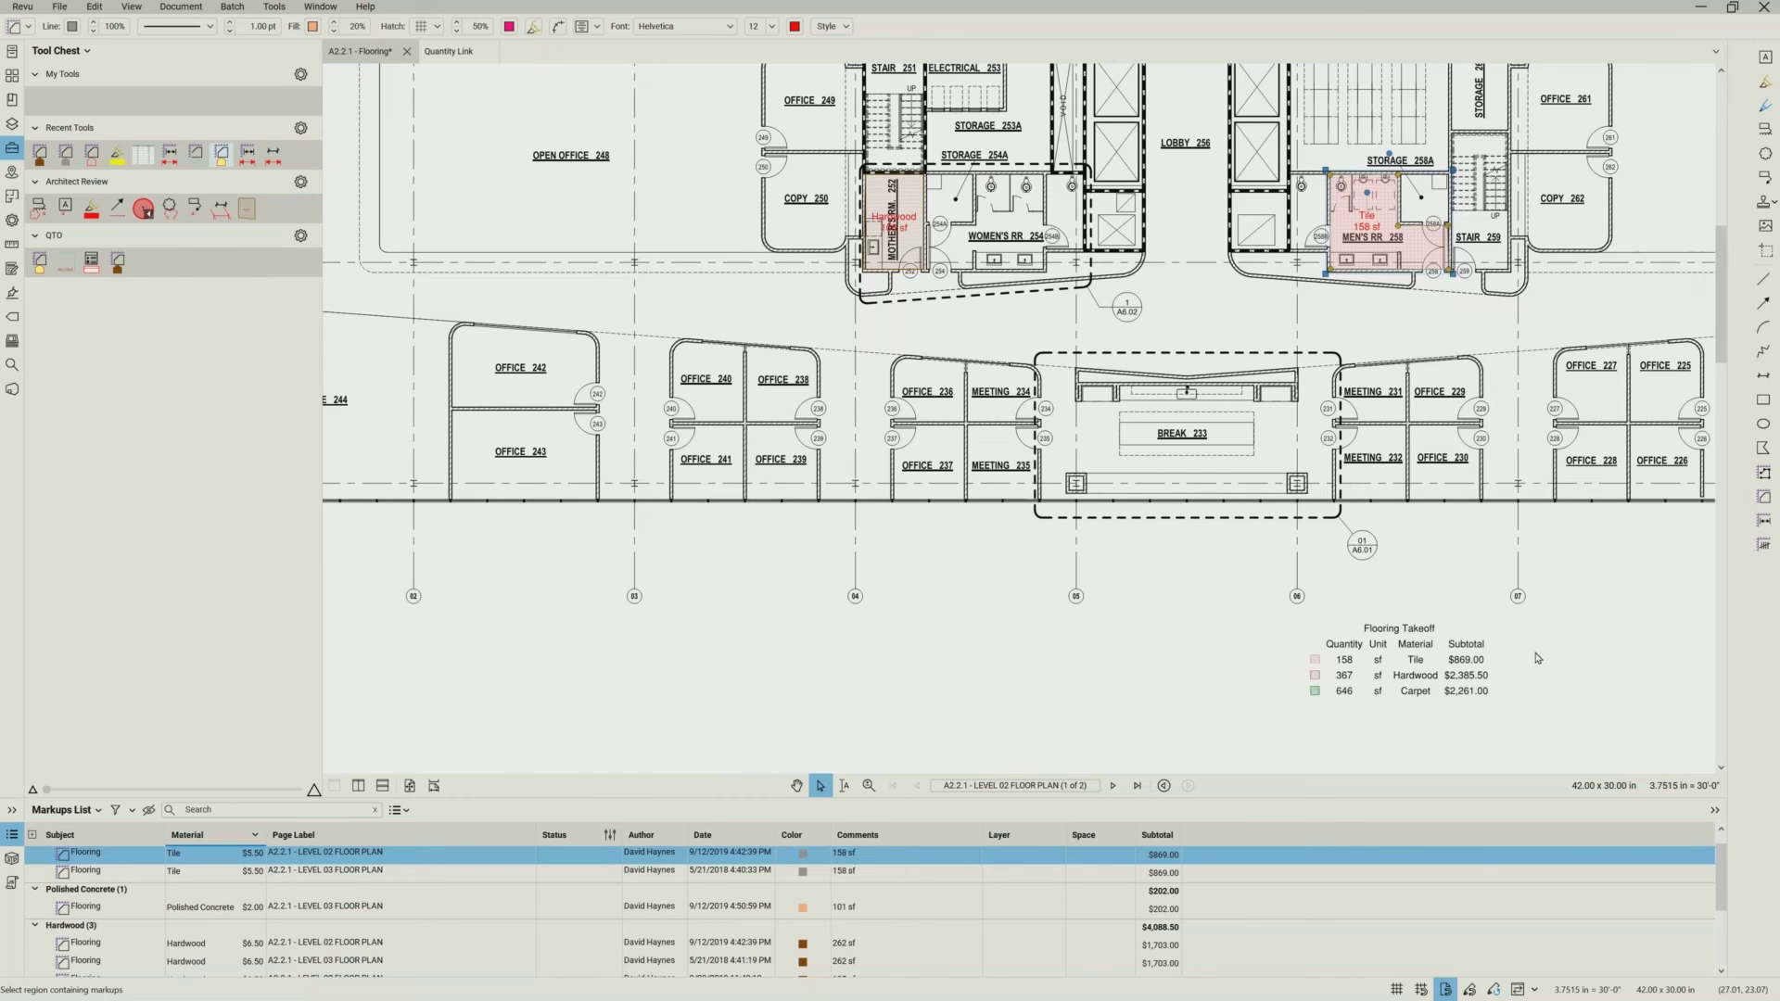
{"action": "left_click", "coordinate": [1435, 684]}
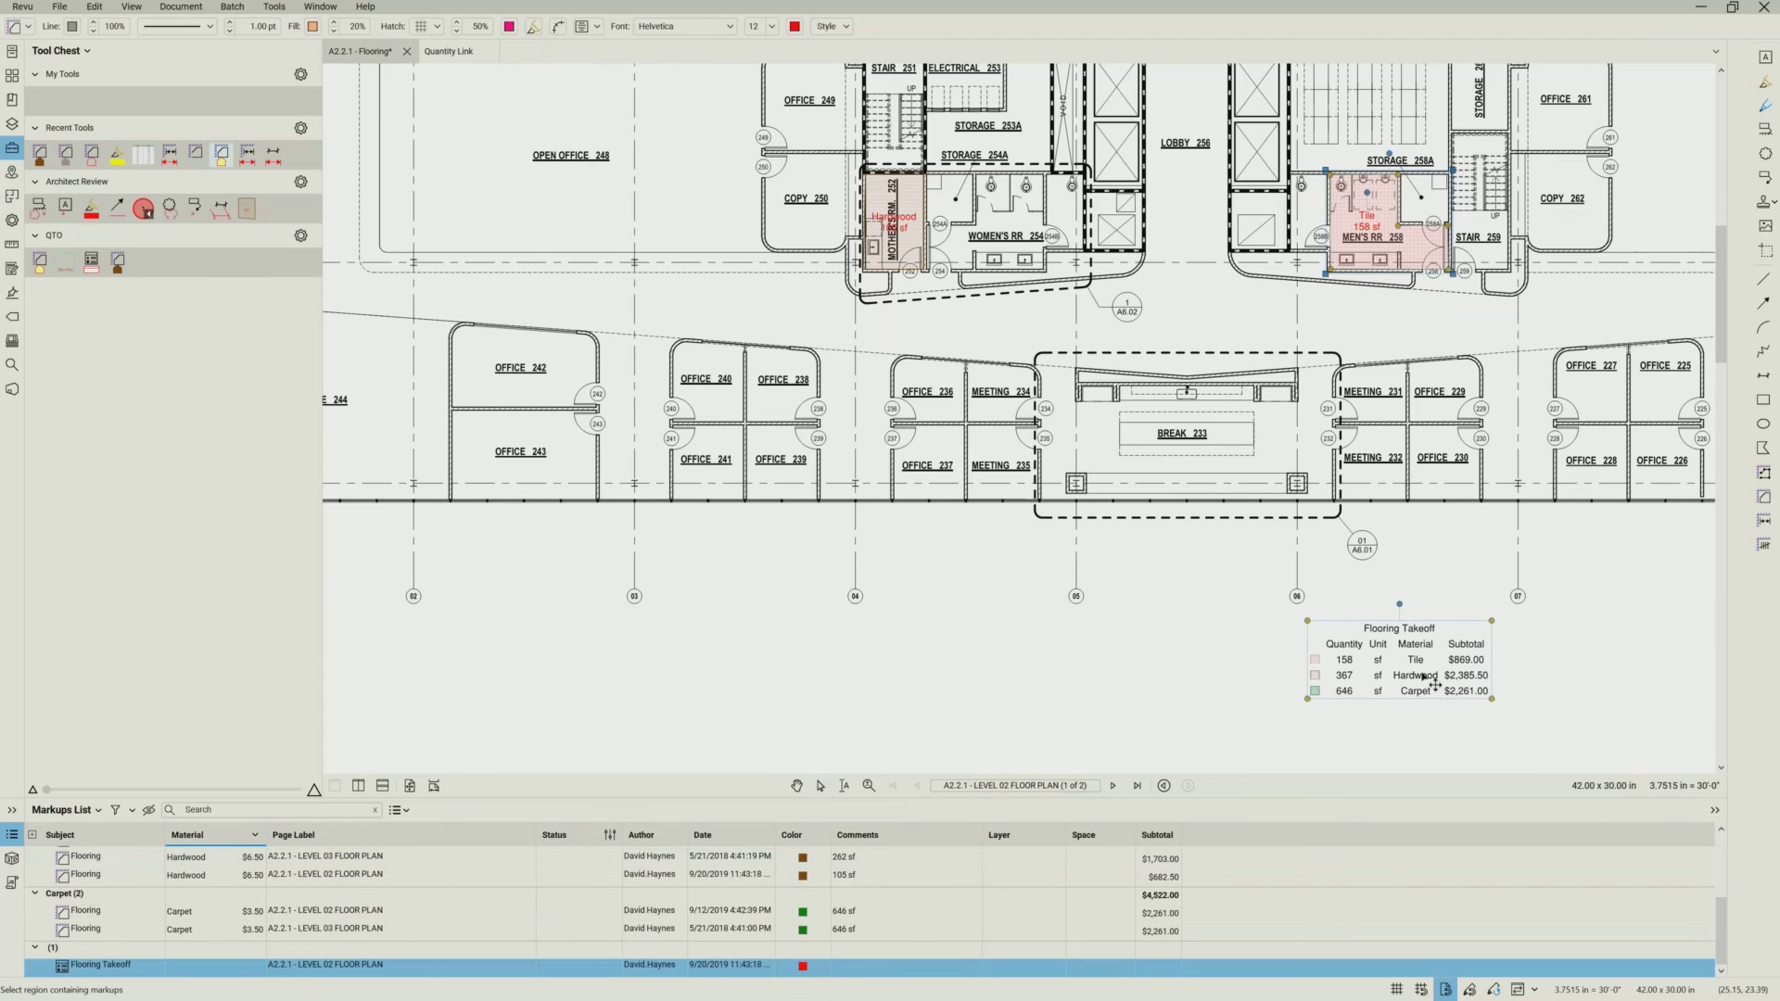
{"action": "left_click", "coordinate": [27, 28]}
{"action": "left_click", "coordinate": [125, 69]}
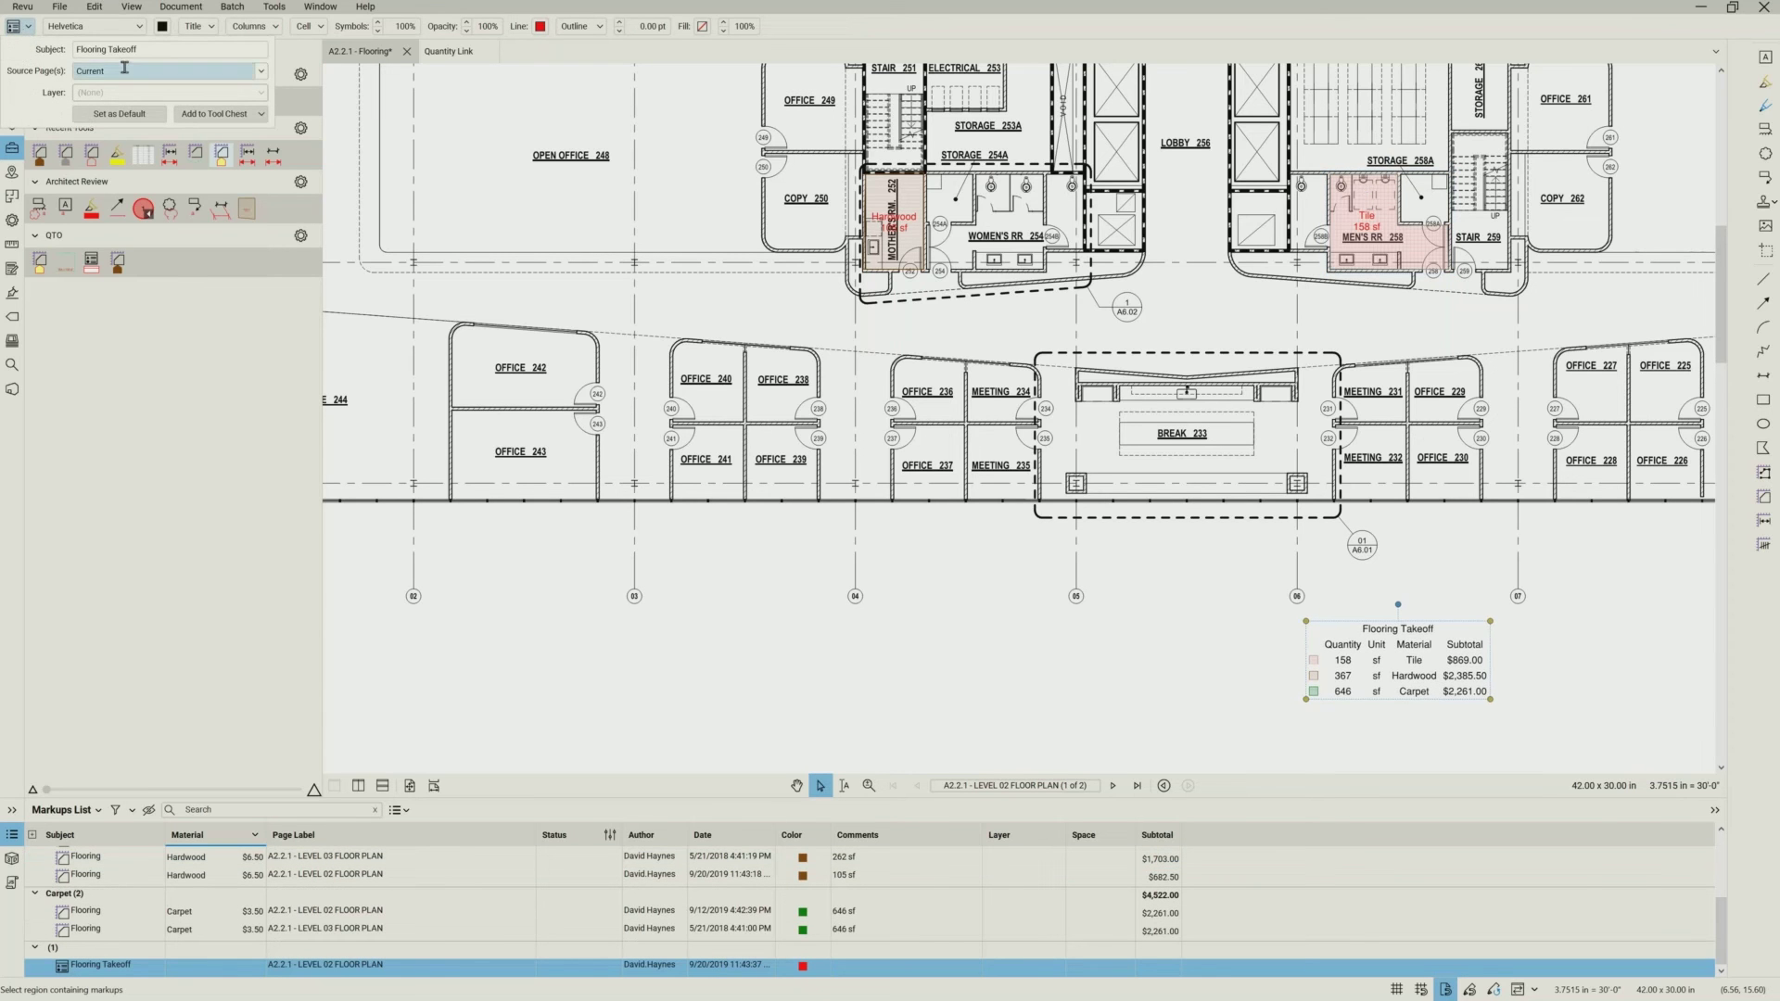
{"action": "left_click", "coordinate": [259, 70]}
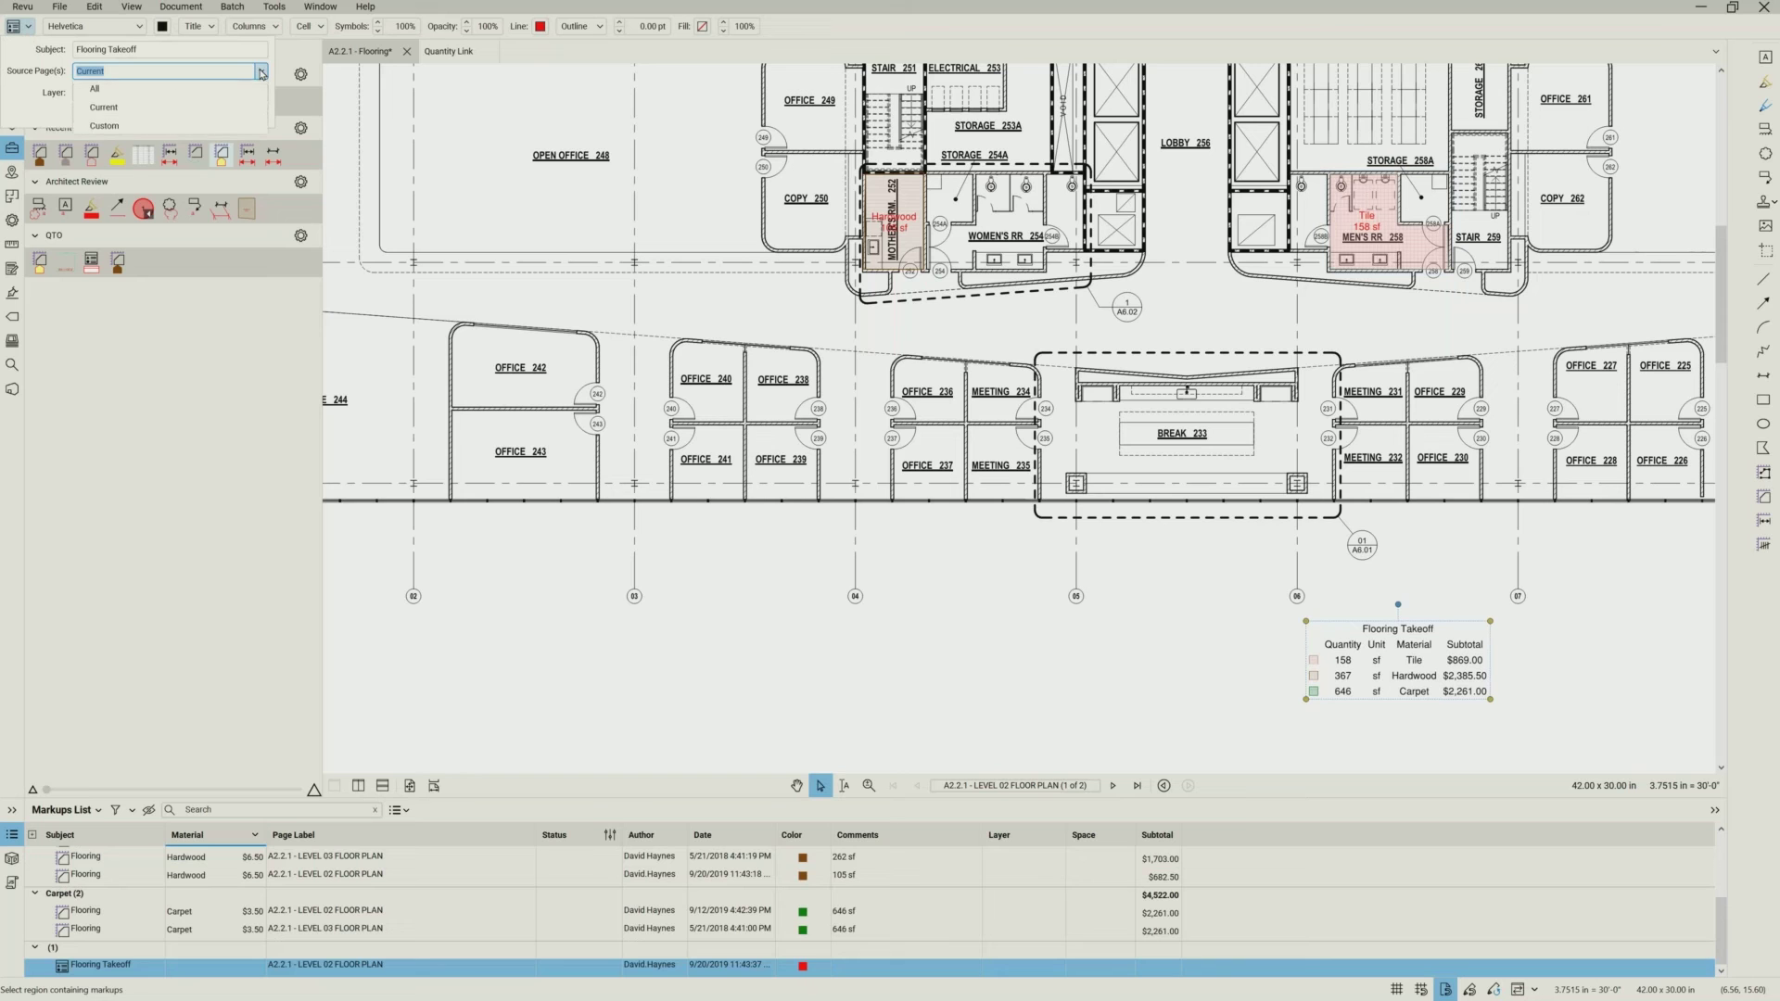
{"action": "left_click", "coordinate": [141, 91]}
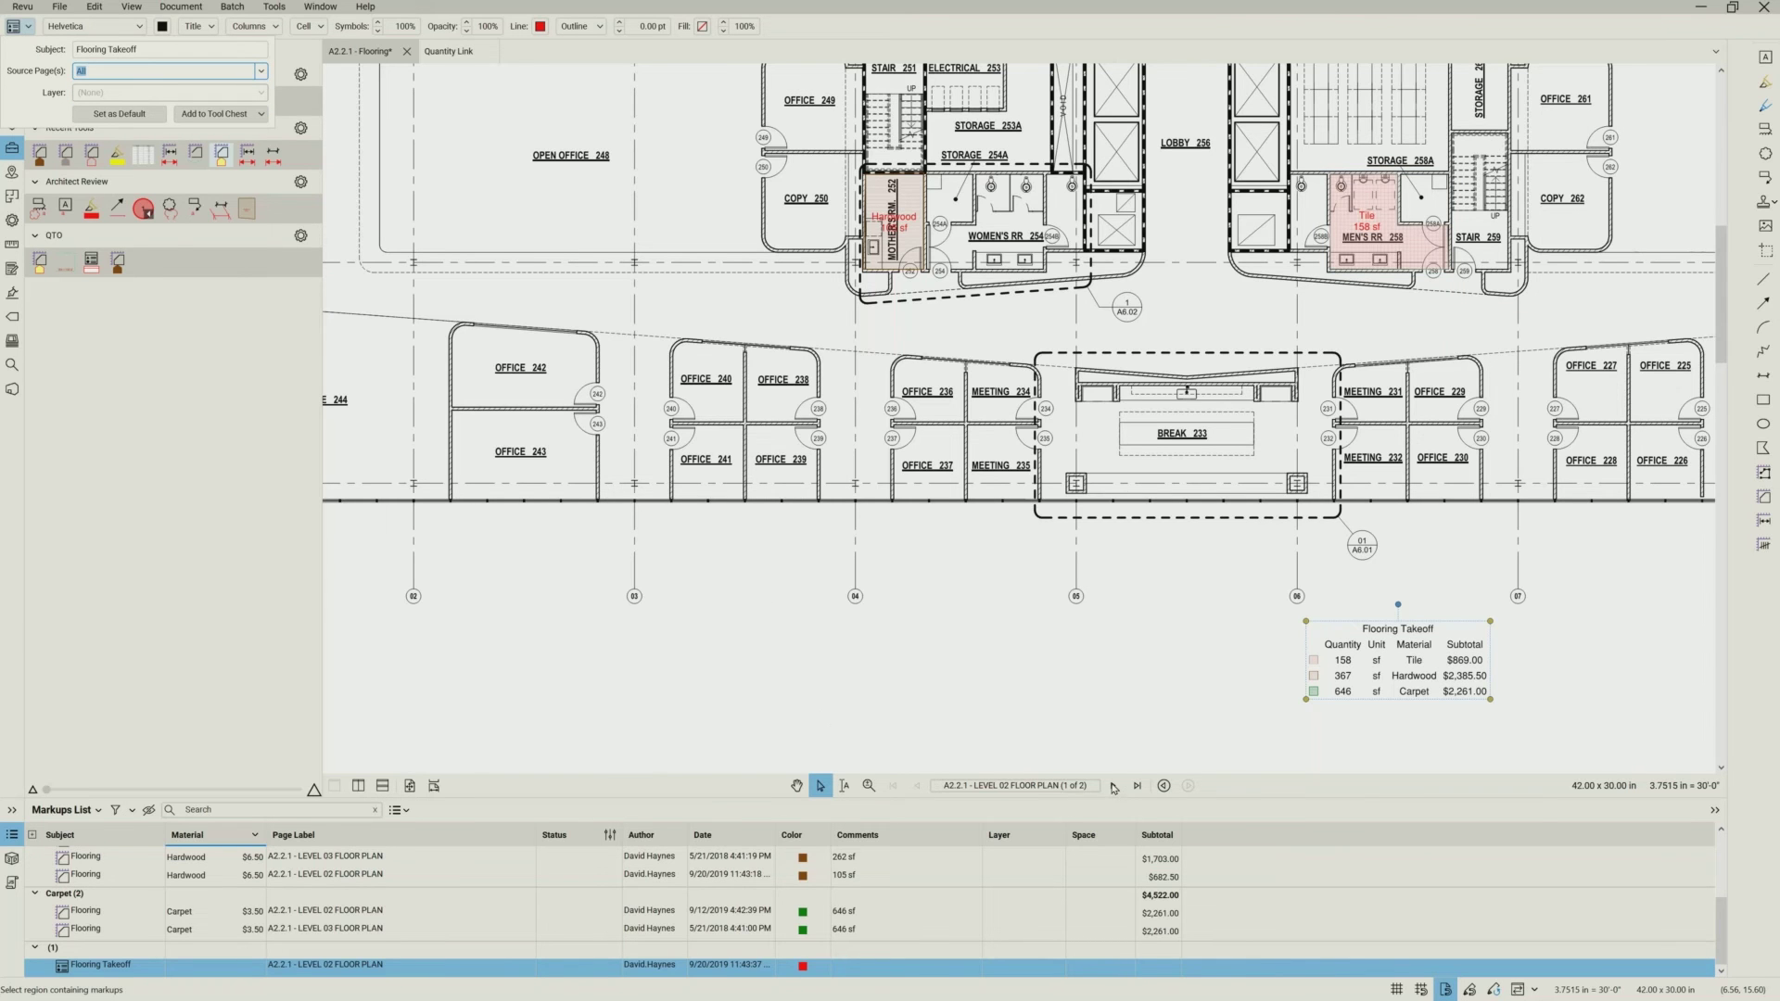
{"action": "key", "text": "Return"}
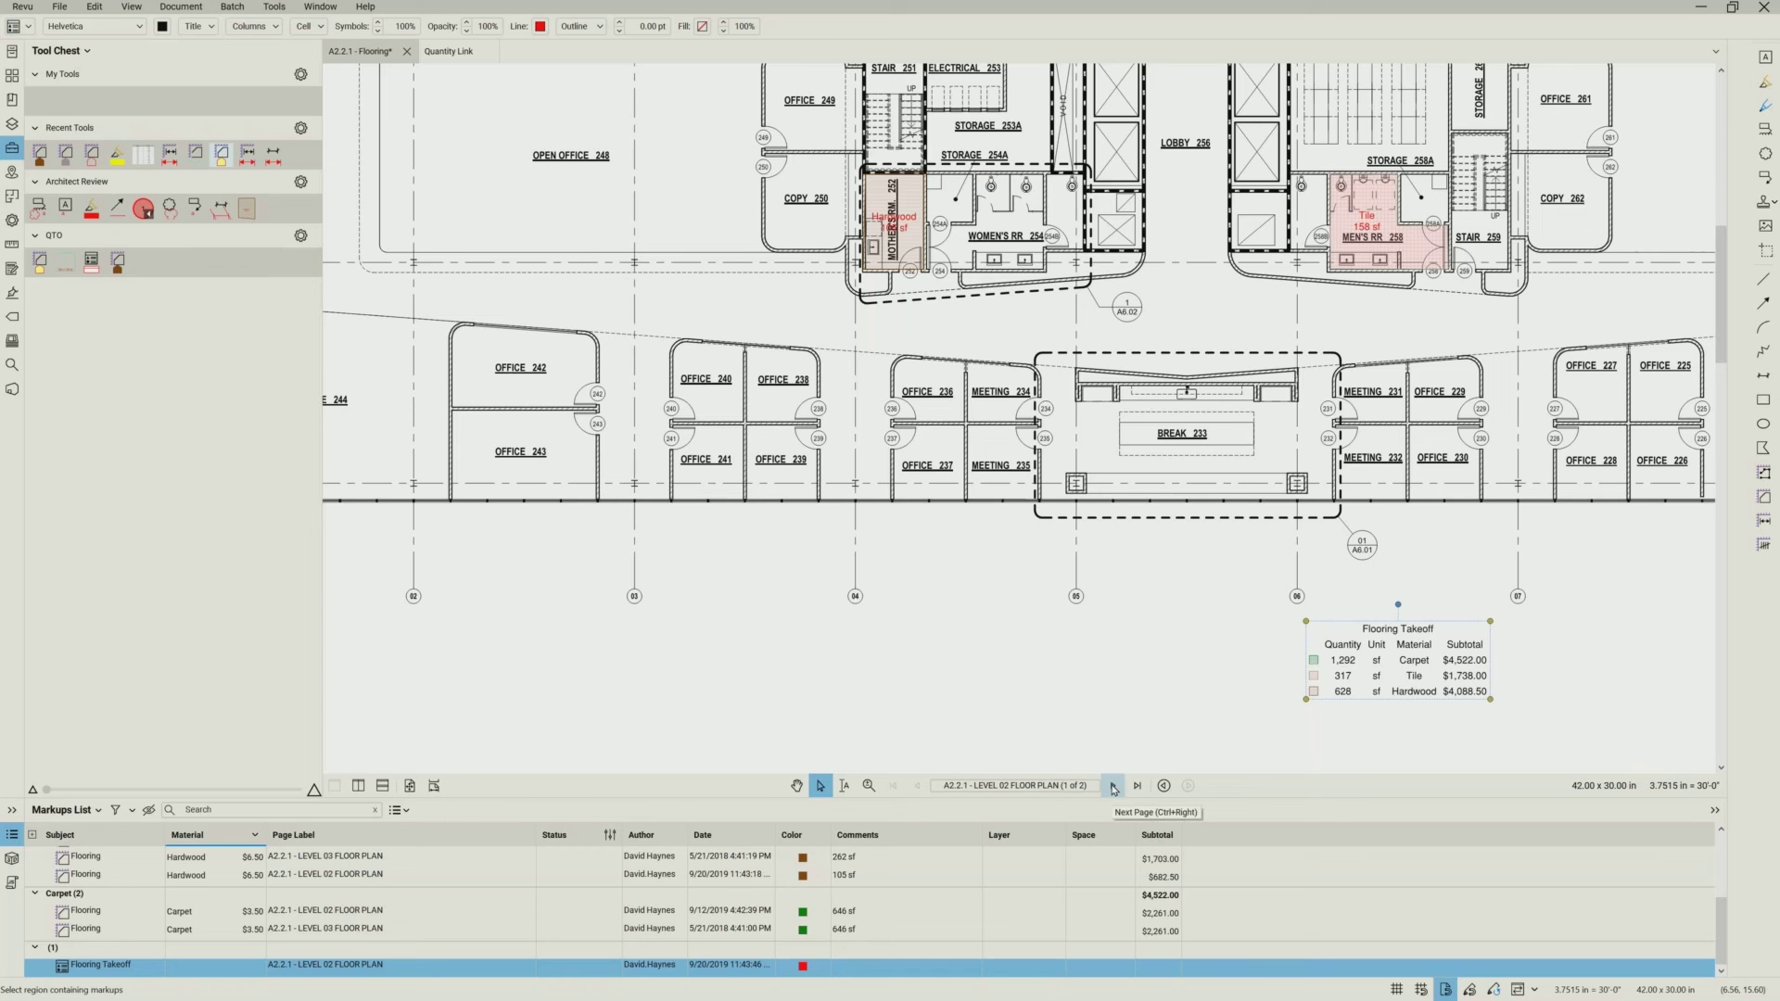
{"action": "left_click", "coordinate": [1113, 786]}
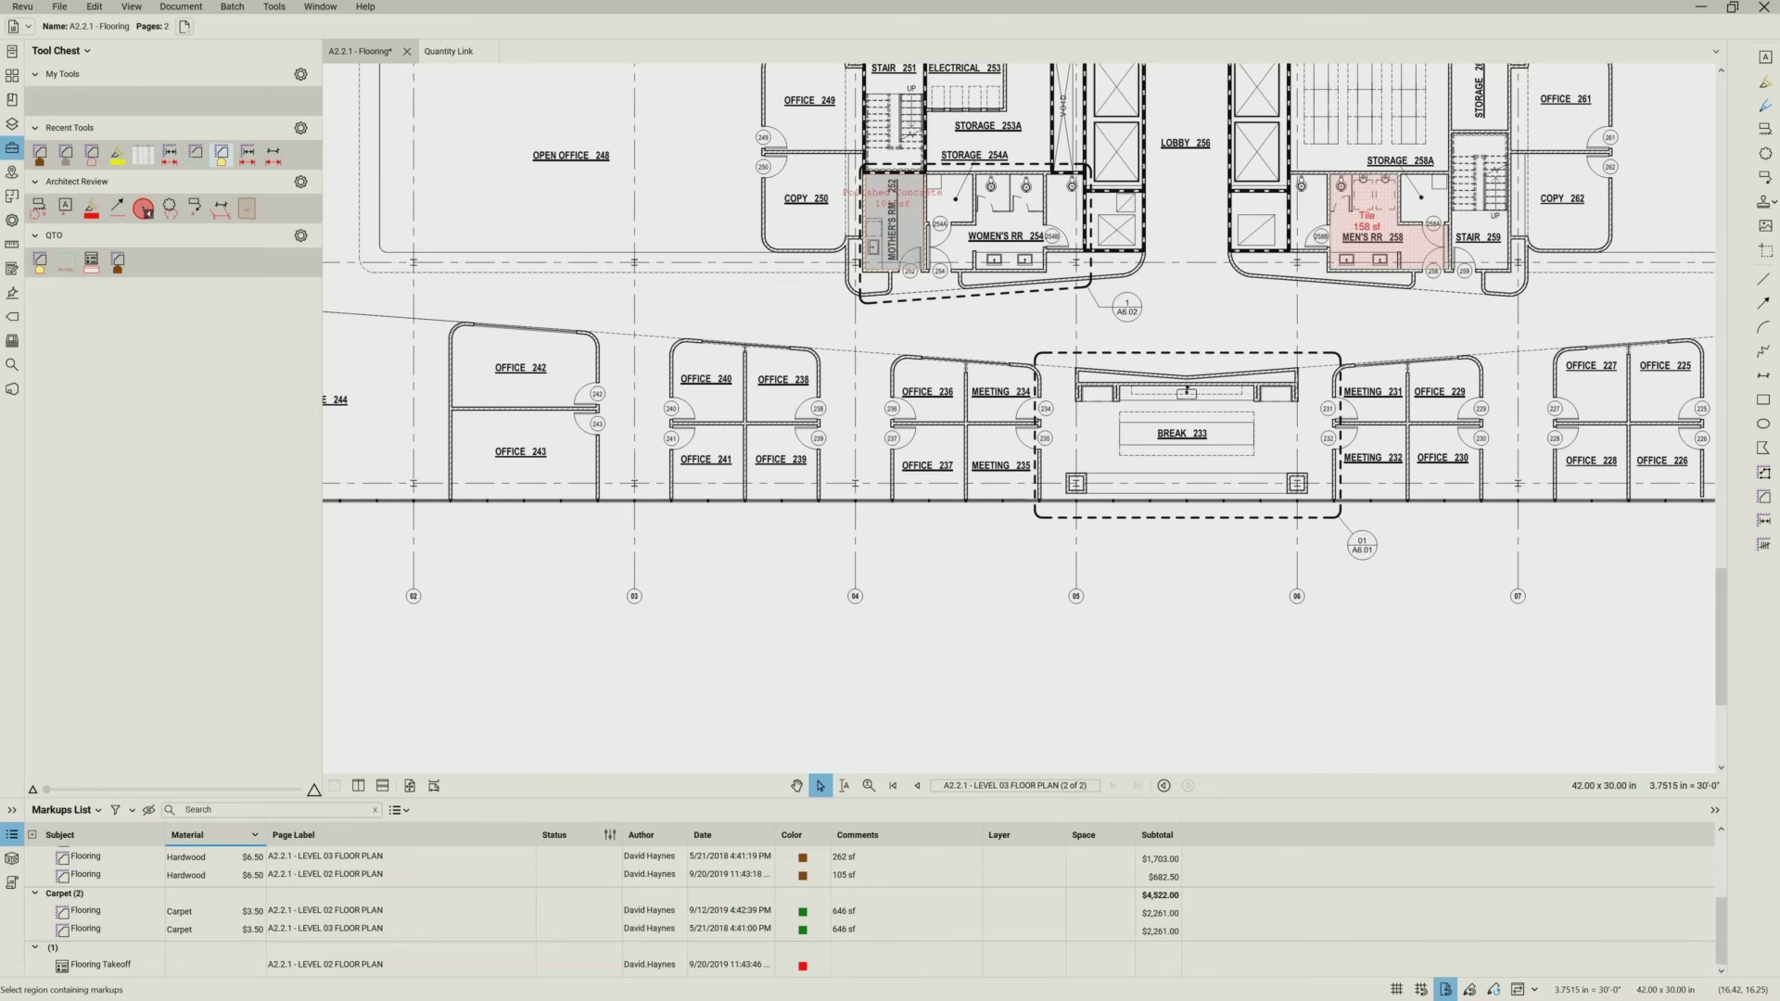
{"action": "left_click", "coordinate": [917, 787]}
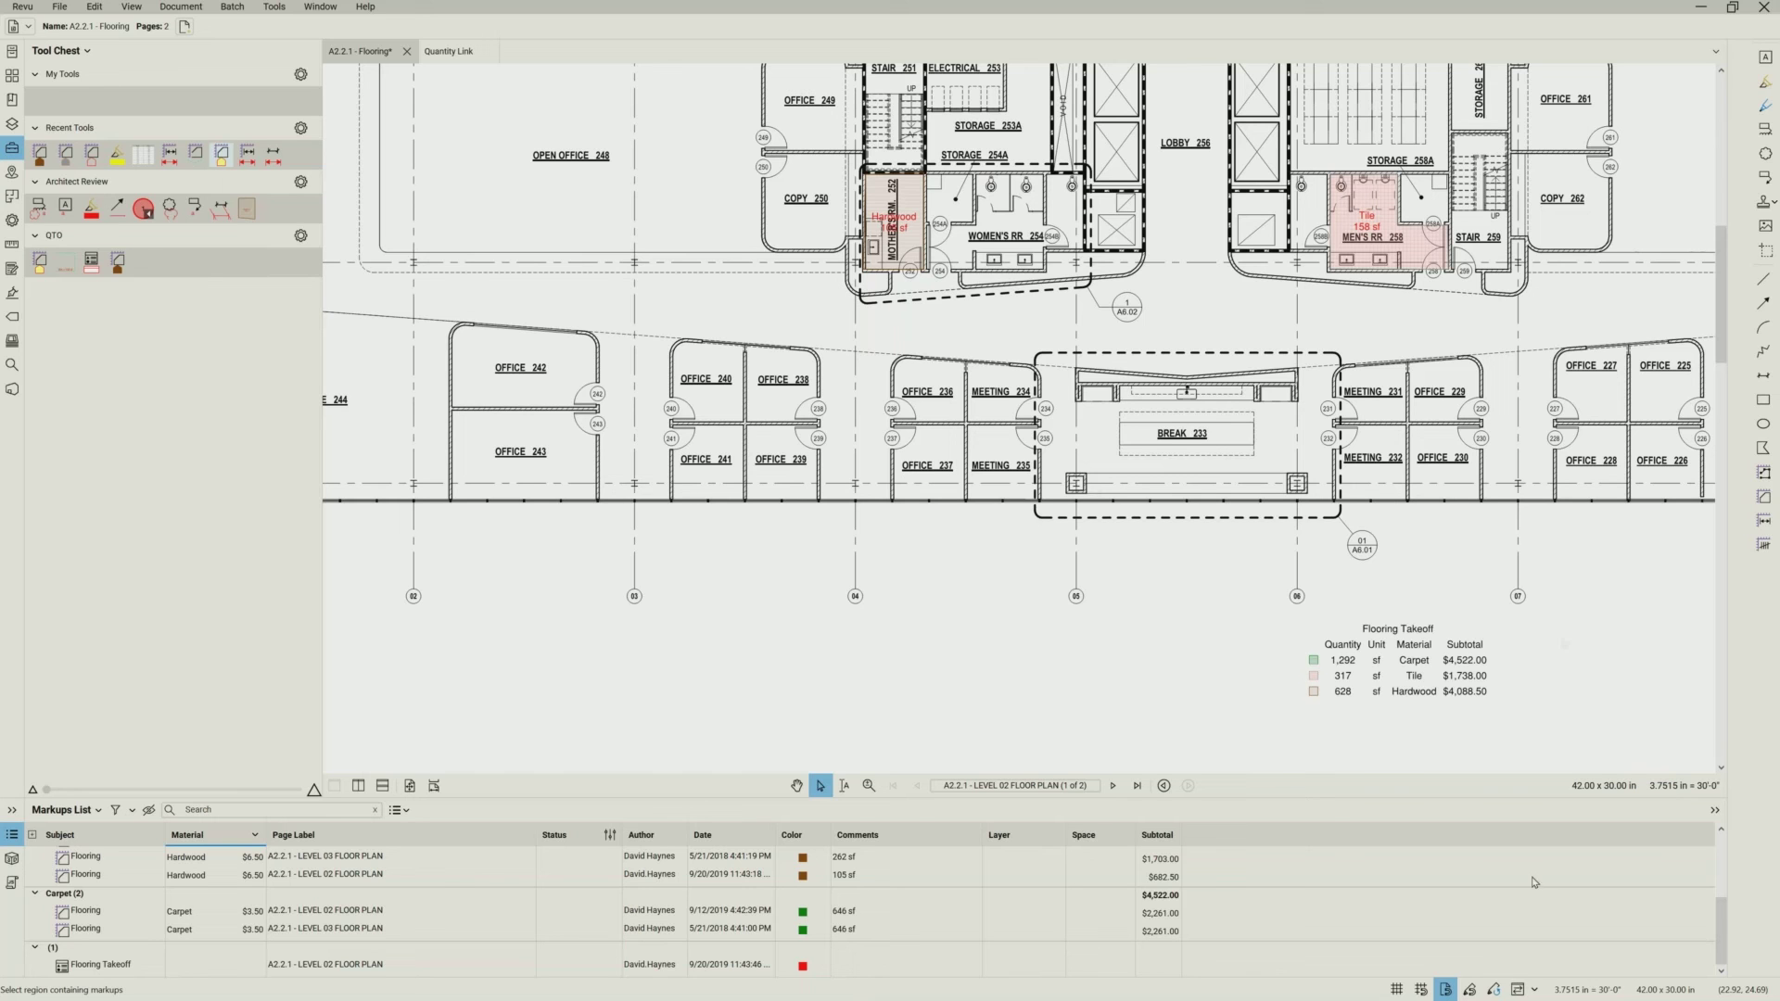
- Reorder the Flooring Takeoff legend's columns so that Material comes first
{"action": "left_click", "coordinate": [1392, 677]}
{"action": "left_click", "coordinate": [1380, 669]}
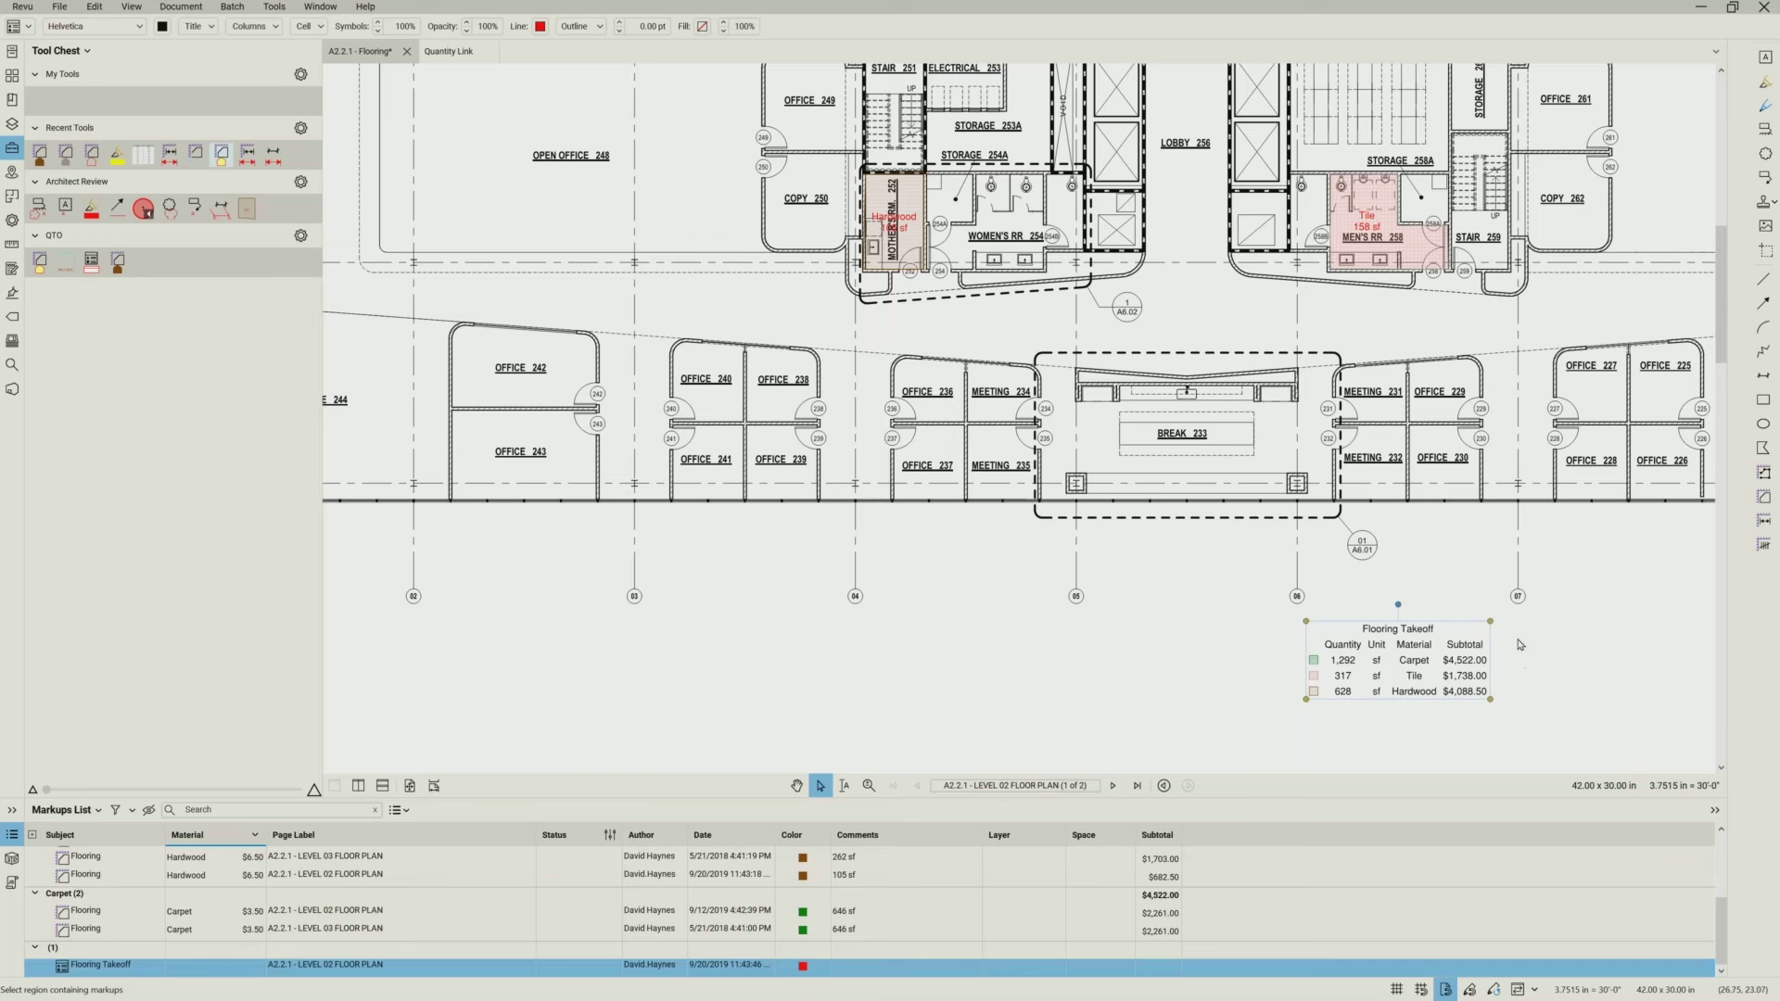
{"action": "left_click", "coordinate": [252, 26]}
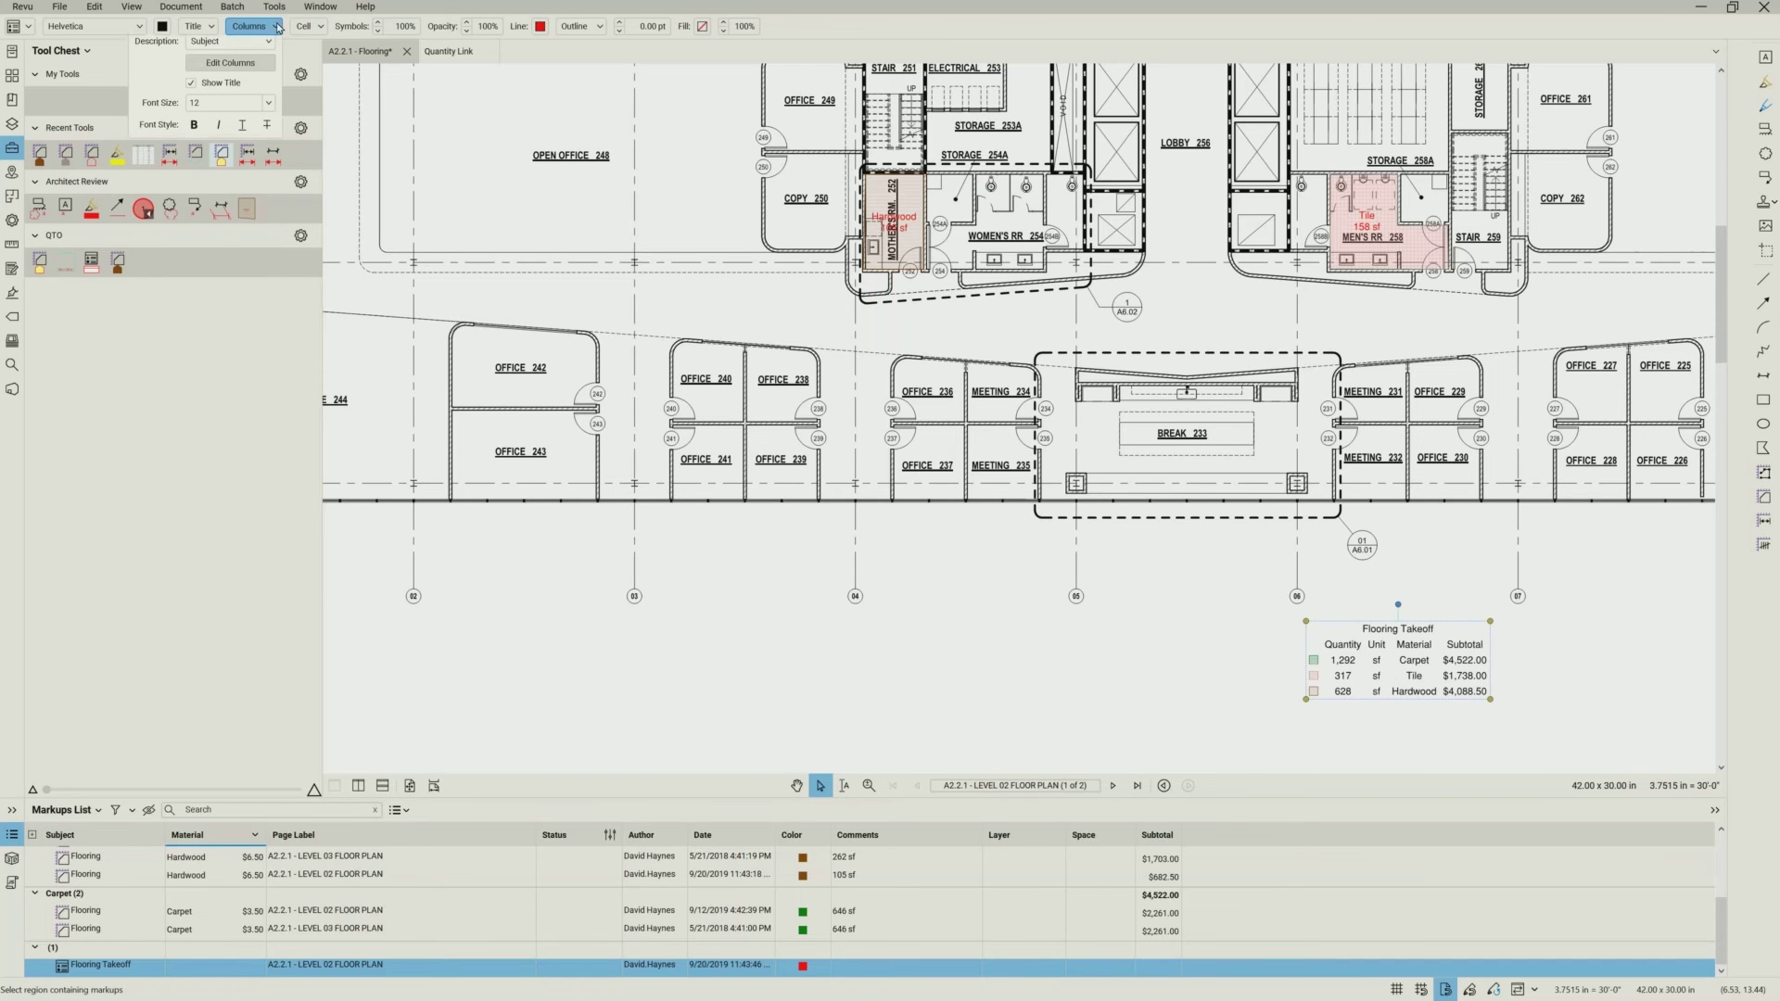
{"action": "left_click", "coordinate": [240, 74]}
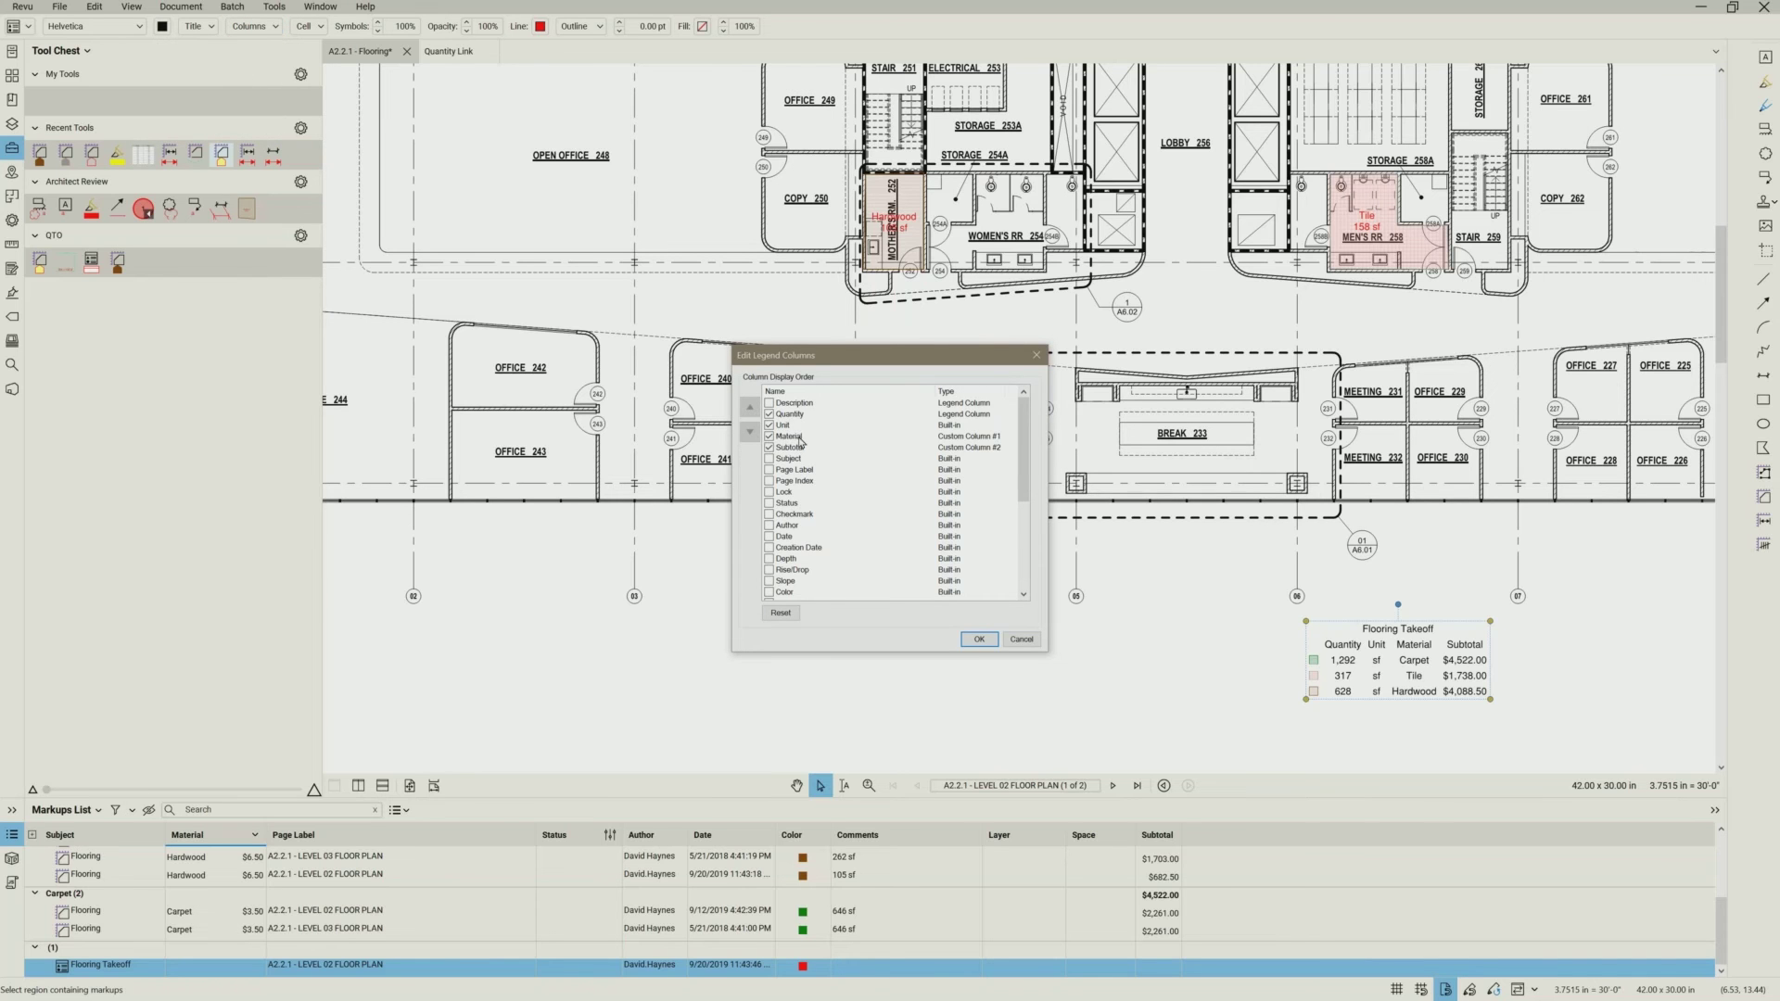
{"action": "left_click", "coordinate": [800, 437]}
{"action": "left_click", "coordinate": [748, 407]}
{"action": "left_click", "coordinate": [748, 407]}
{"action": "left_click", "coordinate": [748, 407]}
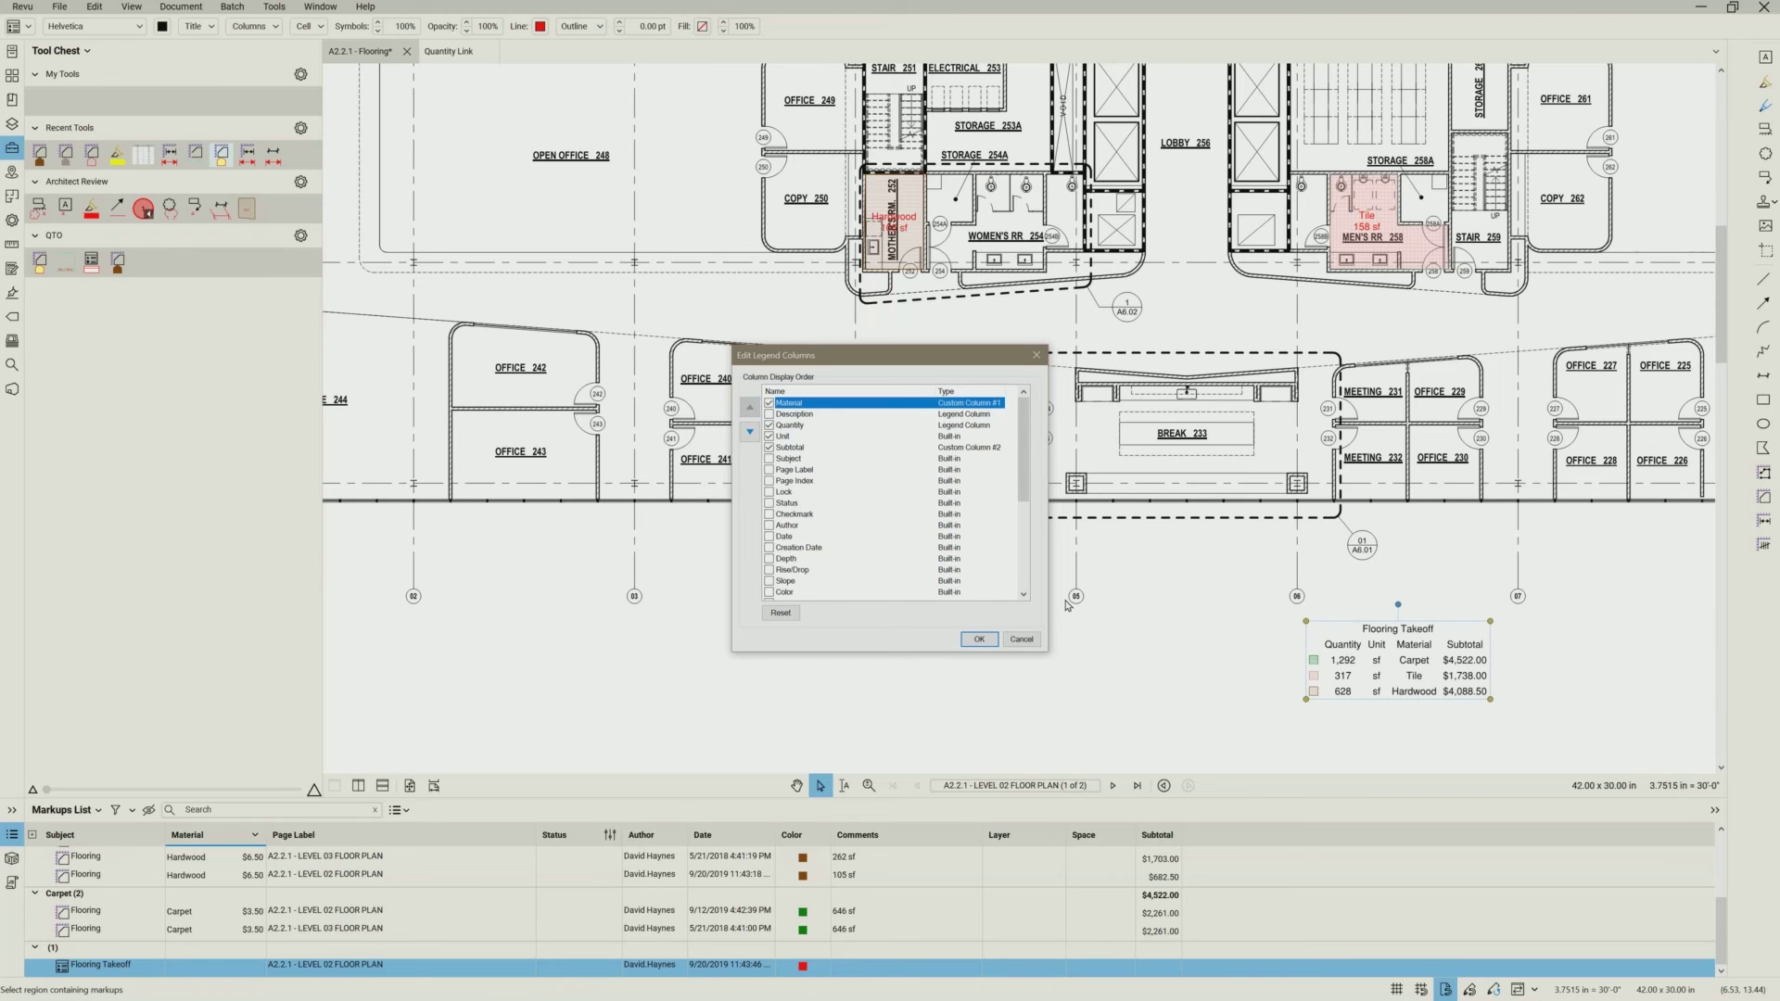
{"action": "left_click", "coordinate": [975, 642]}
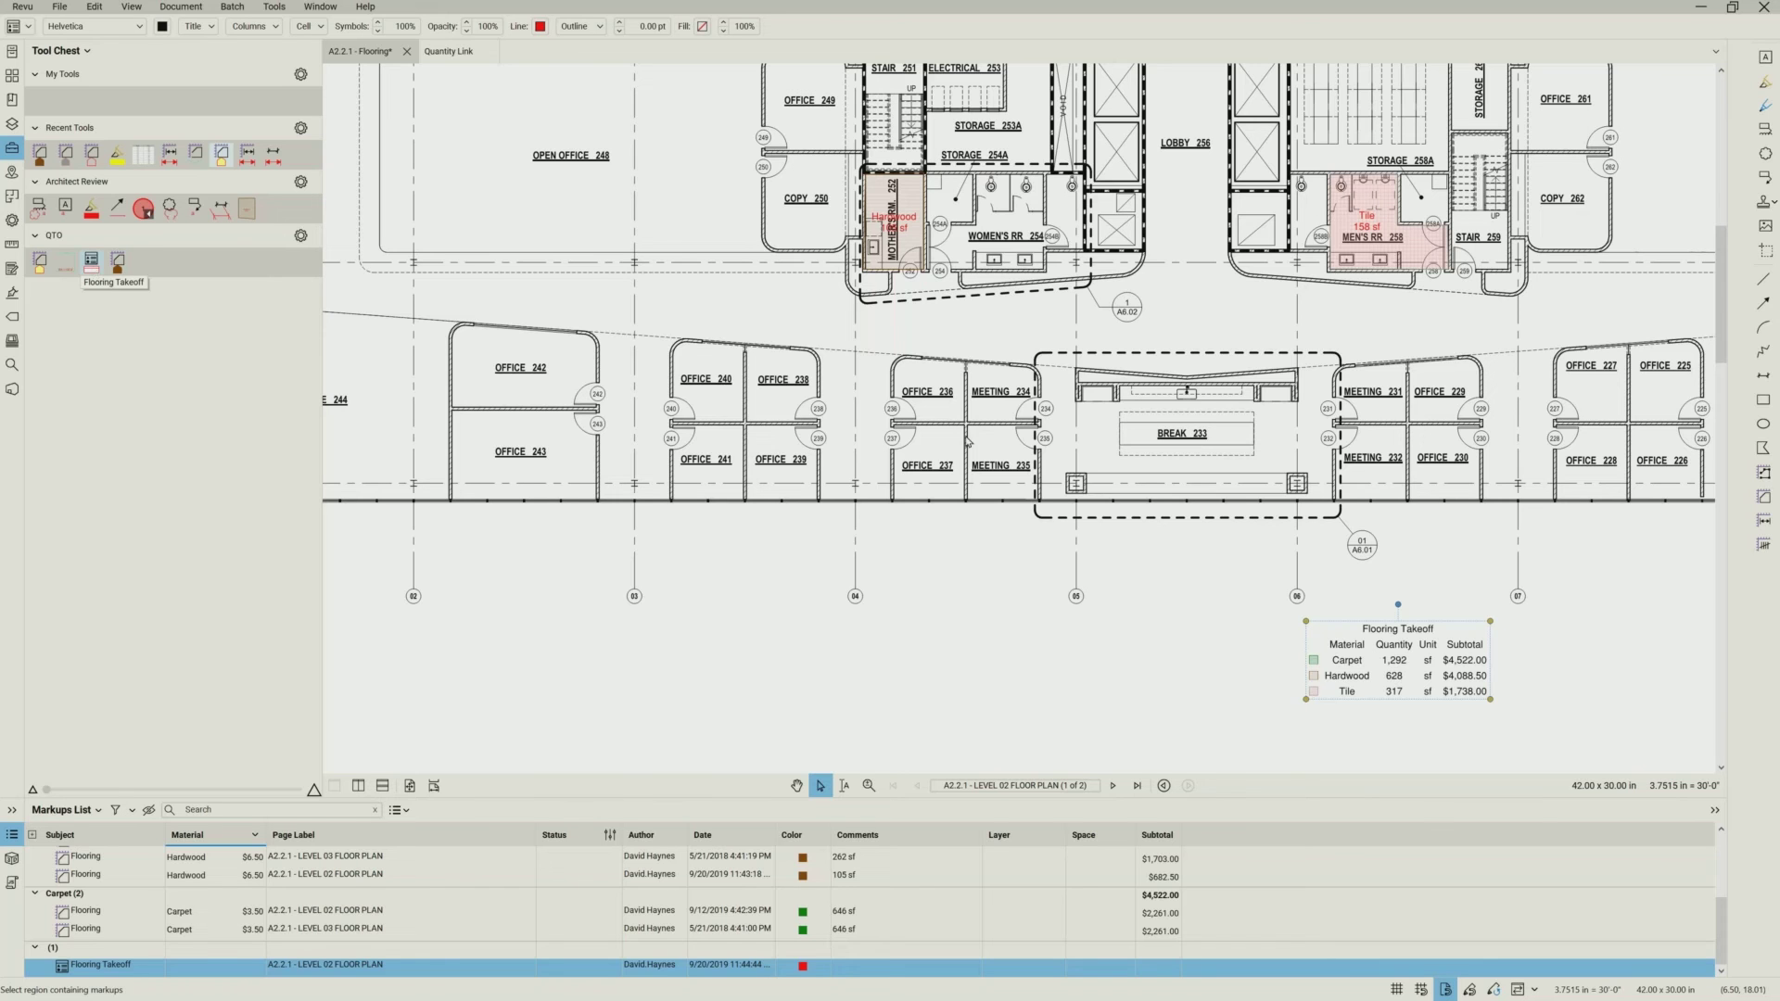
- Replace the saved legend in the QTO tool set with the updated Flooring Takeoff legend
{"action": "left_click", "coordinate": [95, 266]}
{"action": "right_click", "coordinate": [96, 266]}
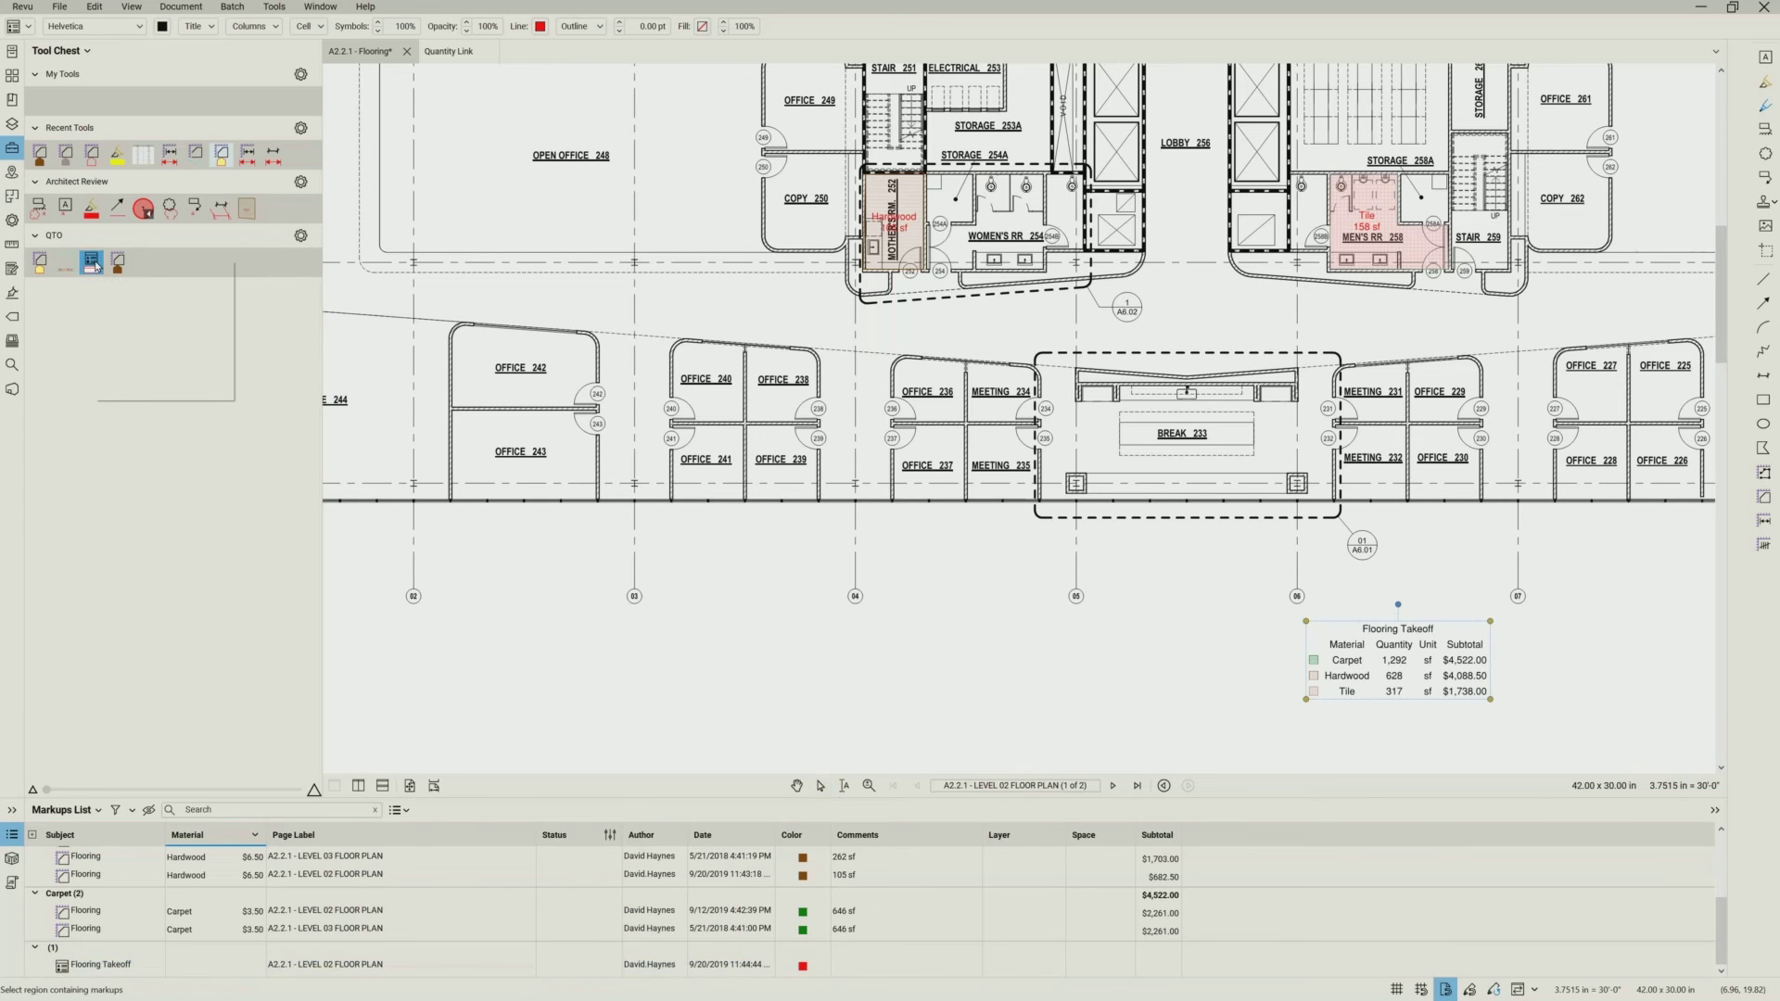
{"action": "left_click", "coordinate": [185, 374]}
{"action": "left_click", "coordinate": [1390, 651]}
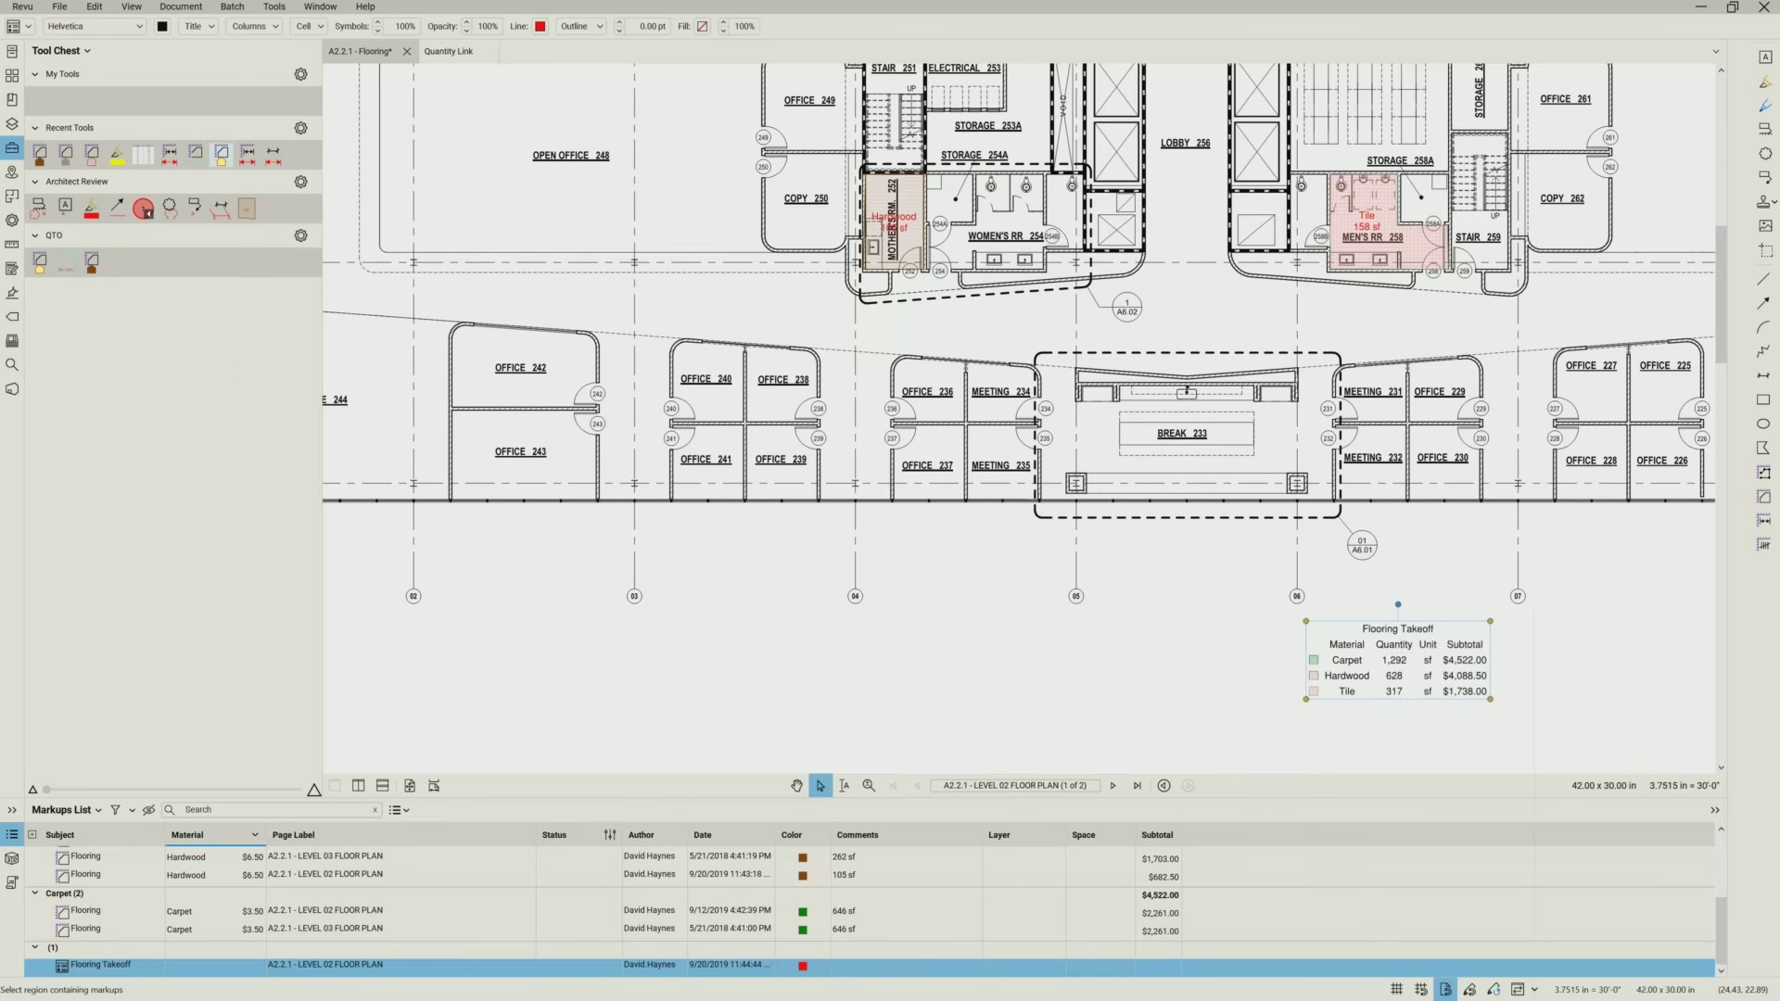
{"action": "right_click", "coordinate": [1384, 651]}
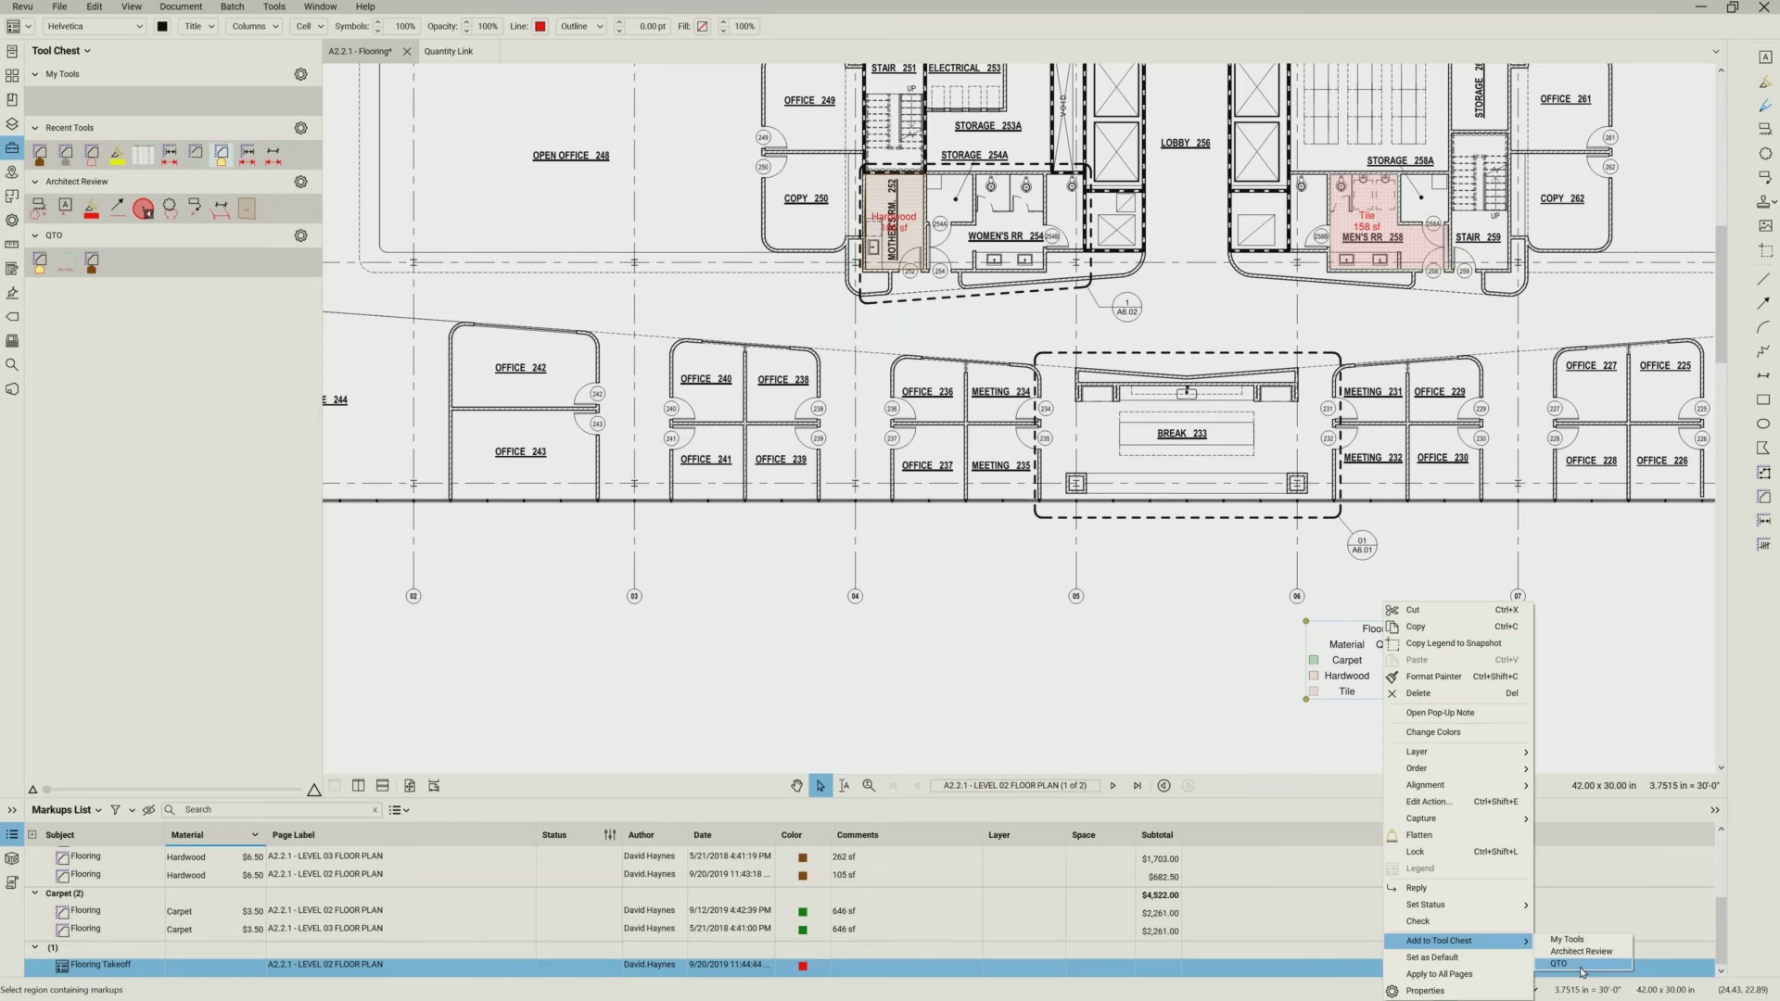
{"action": "left_click", "coordinate": [1581, 966]}
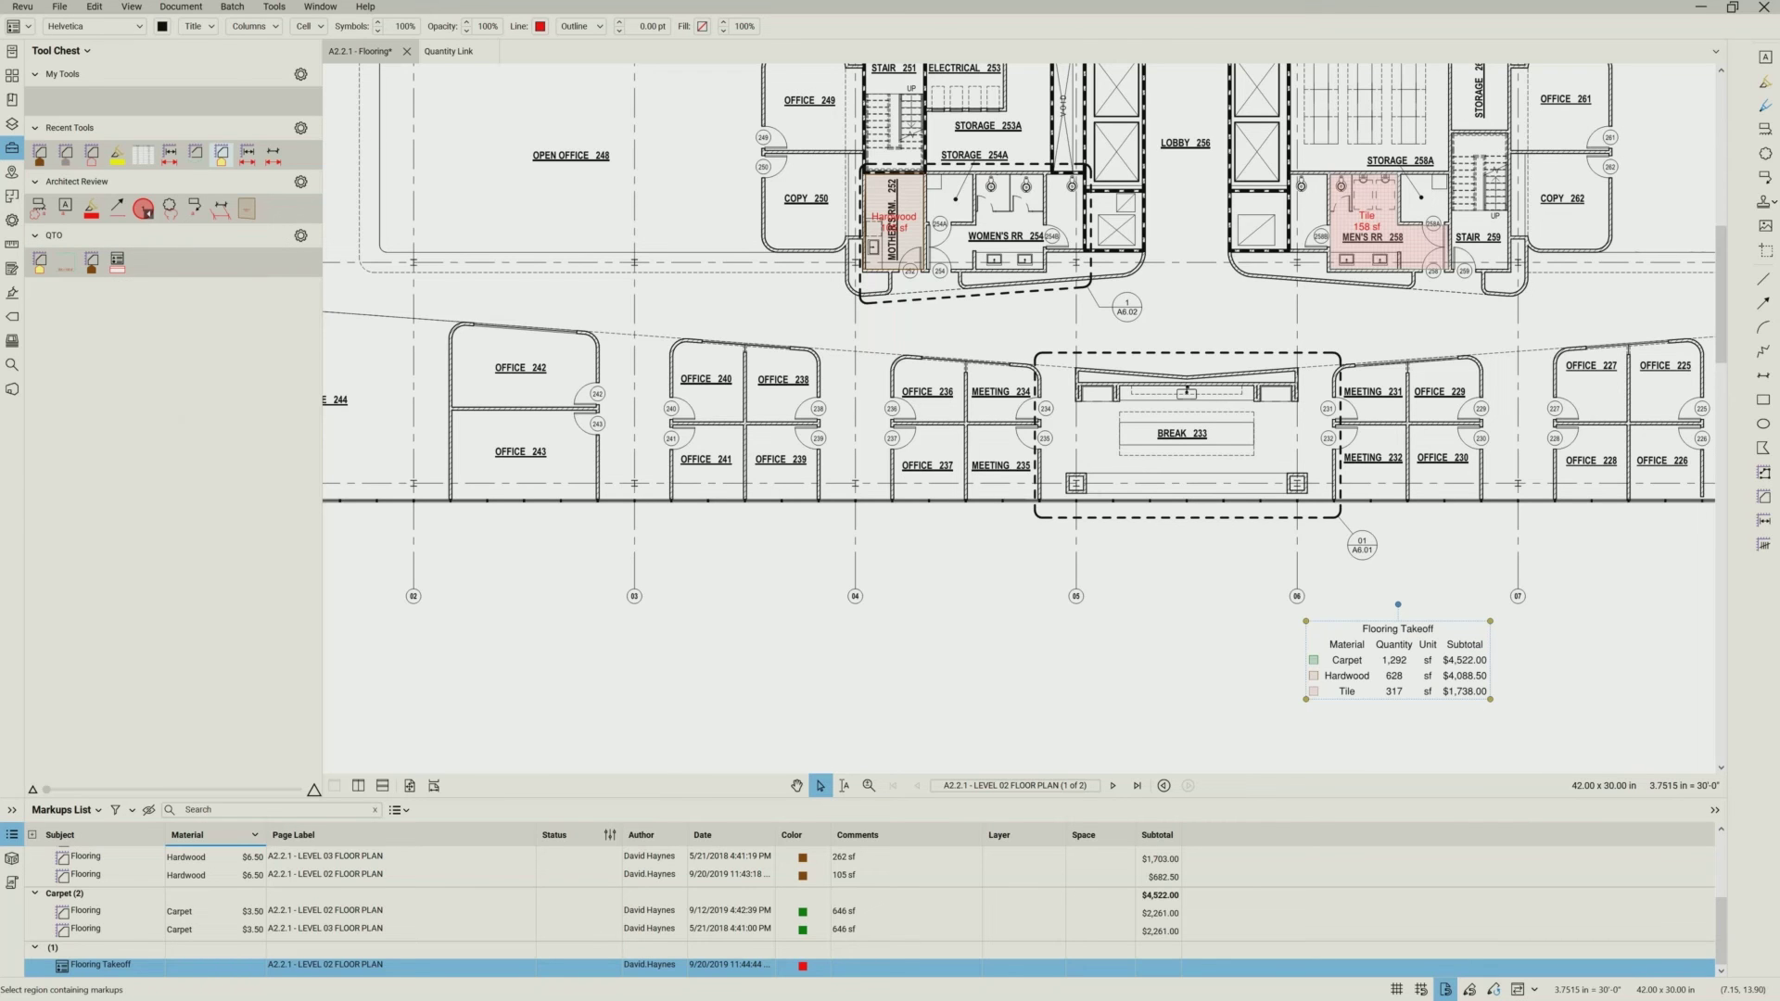
- Review the legend's cell formatting options and set its line style to Gridlines
{"action": "left_click", "coordinate": [315, 27]}
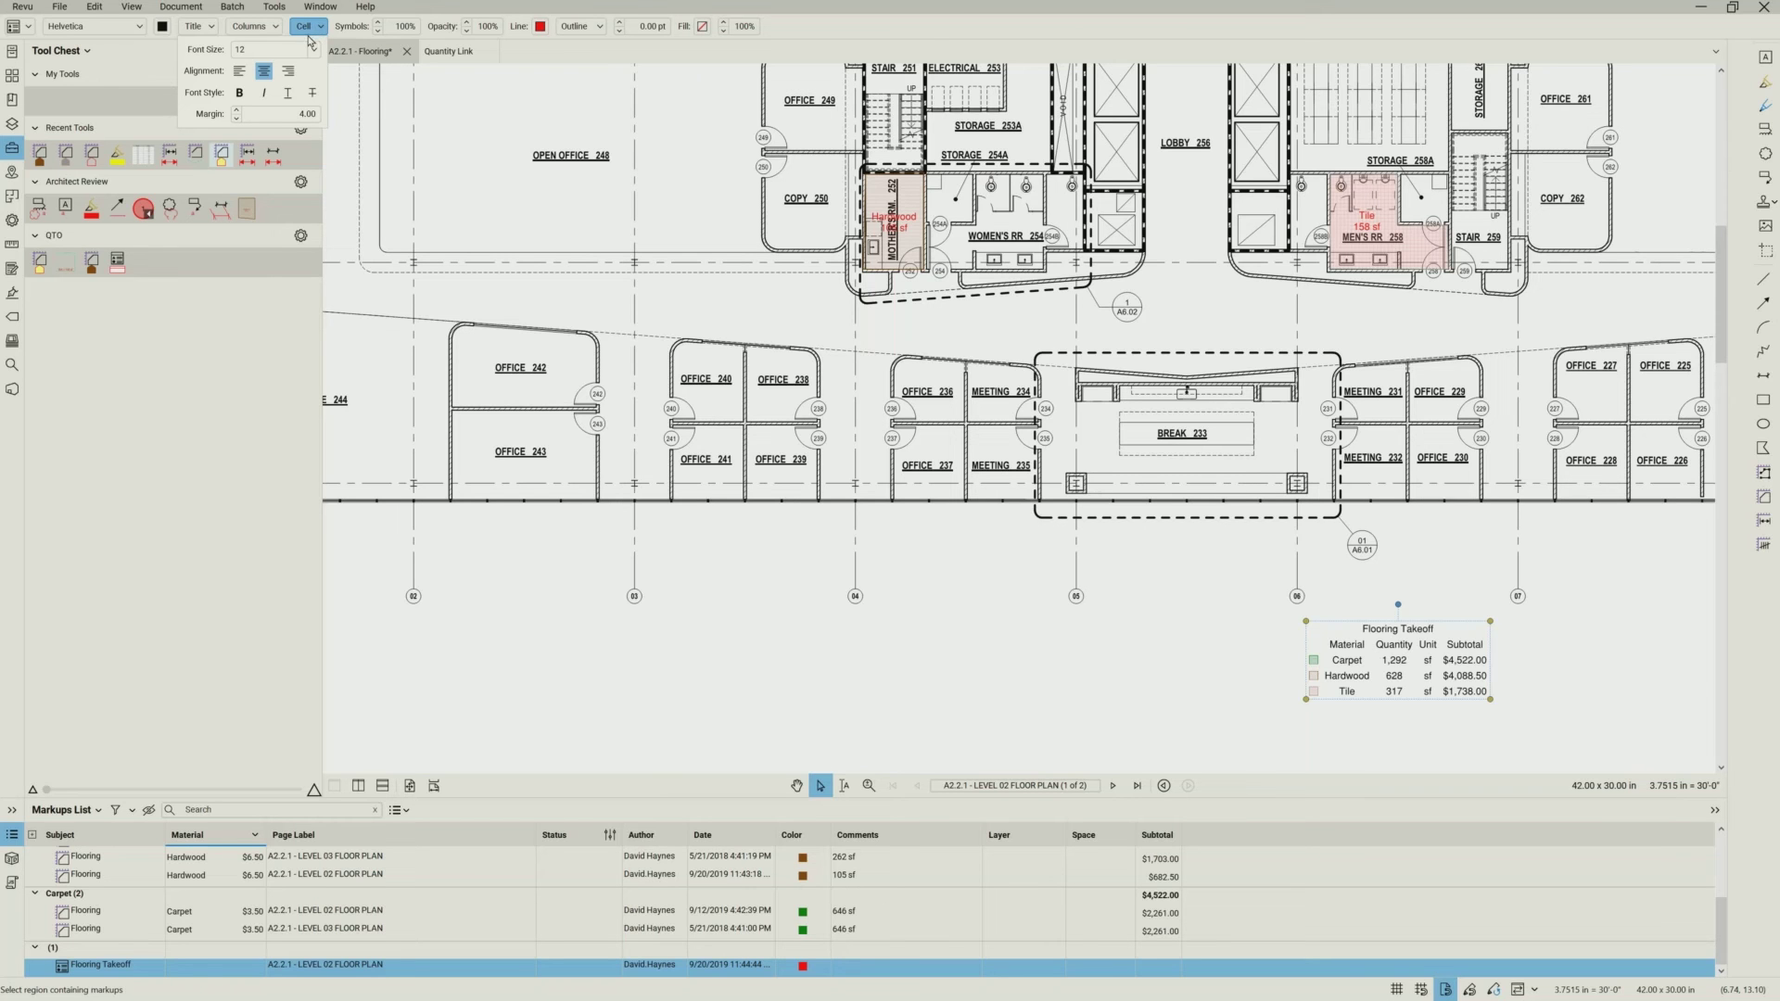
{"action": "left_click", "coordinate": [600, 27]}
{"action": "left_click", "coordinate": [578, 45]}
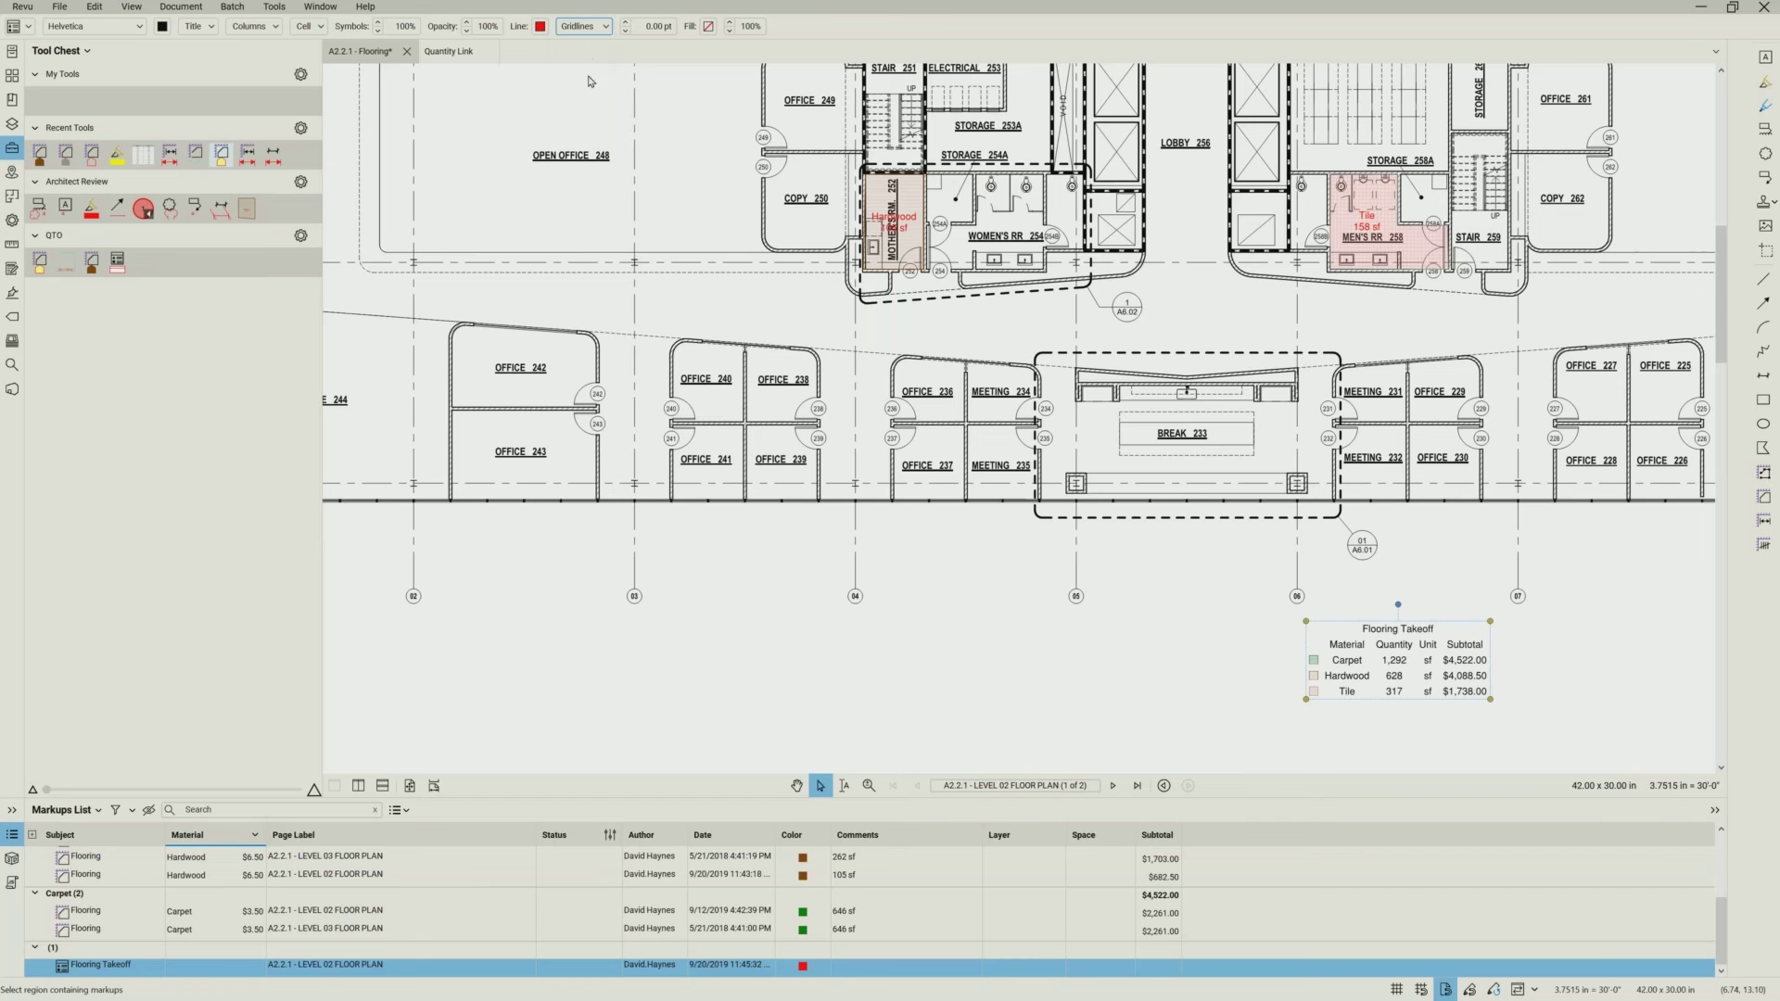
- Change the Flooring Takeoff legend's line style to Horizontal and deselect the legend
{"action": "left_click", "coordinate": [1127, 633]}
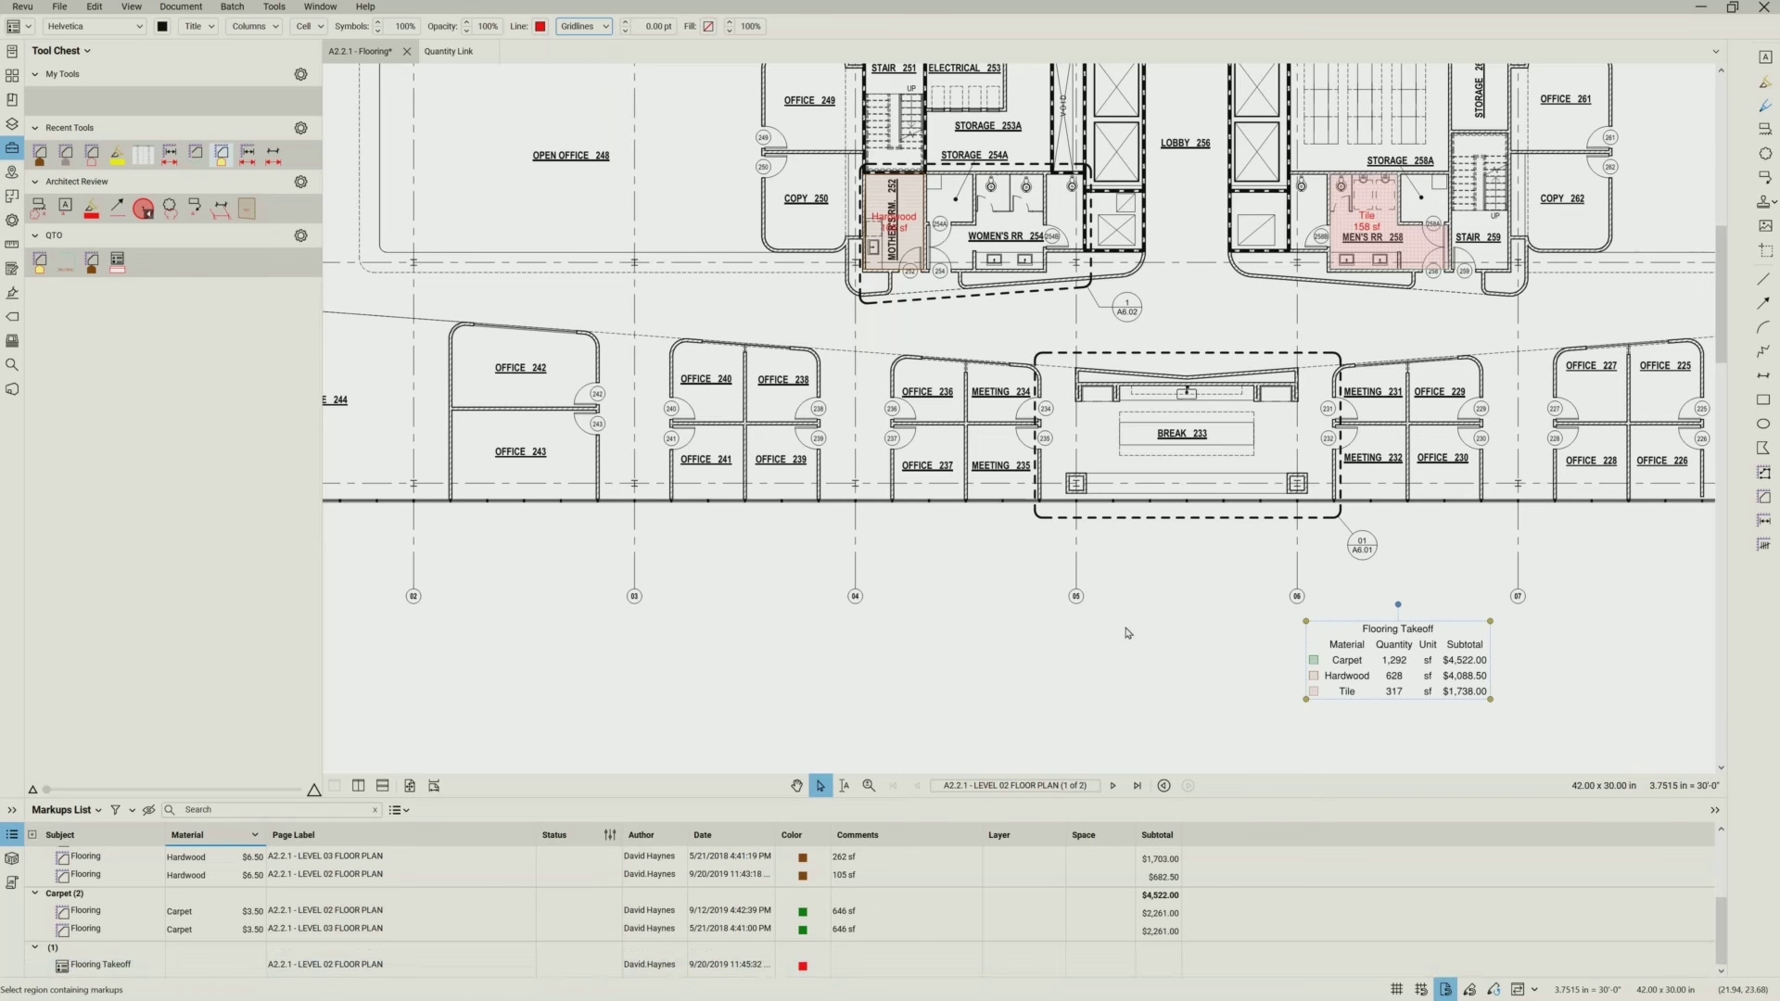
{"action": "left_click", "coordinate": [1427, 652]}
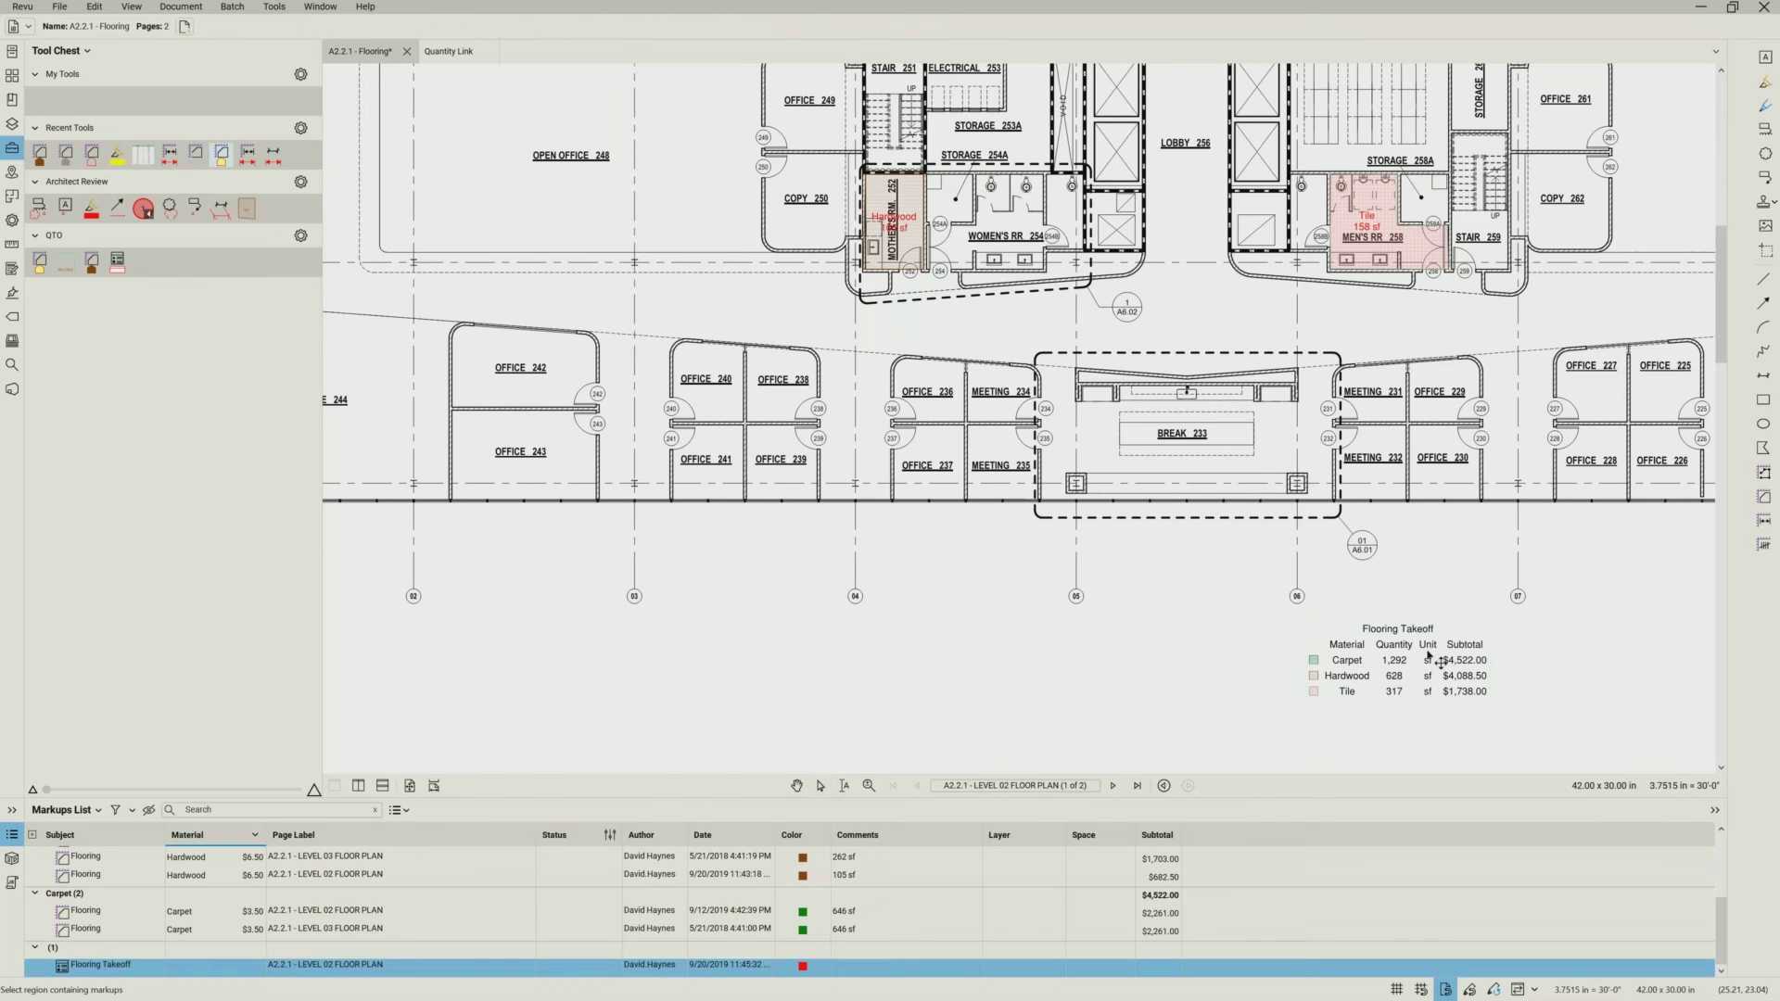
{"action": "left_click", "coordinate": [582, 26]}
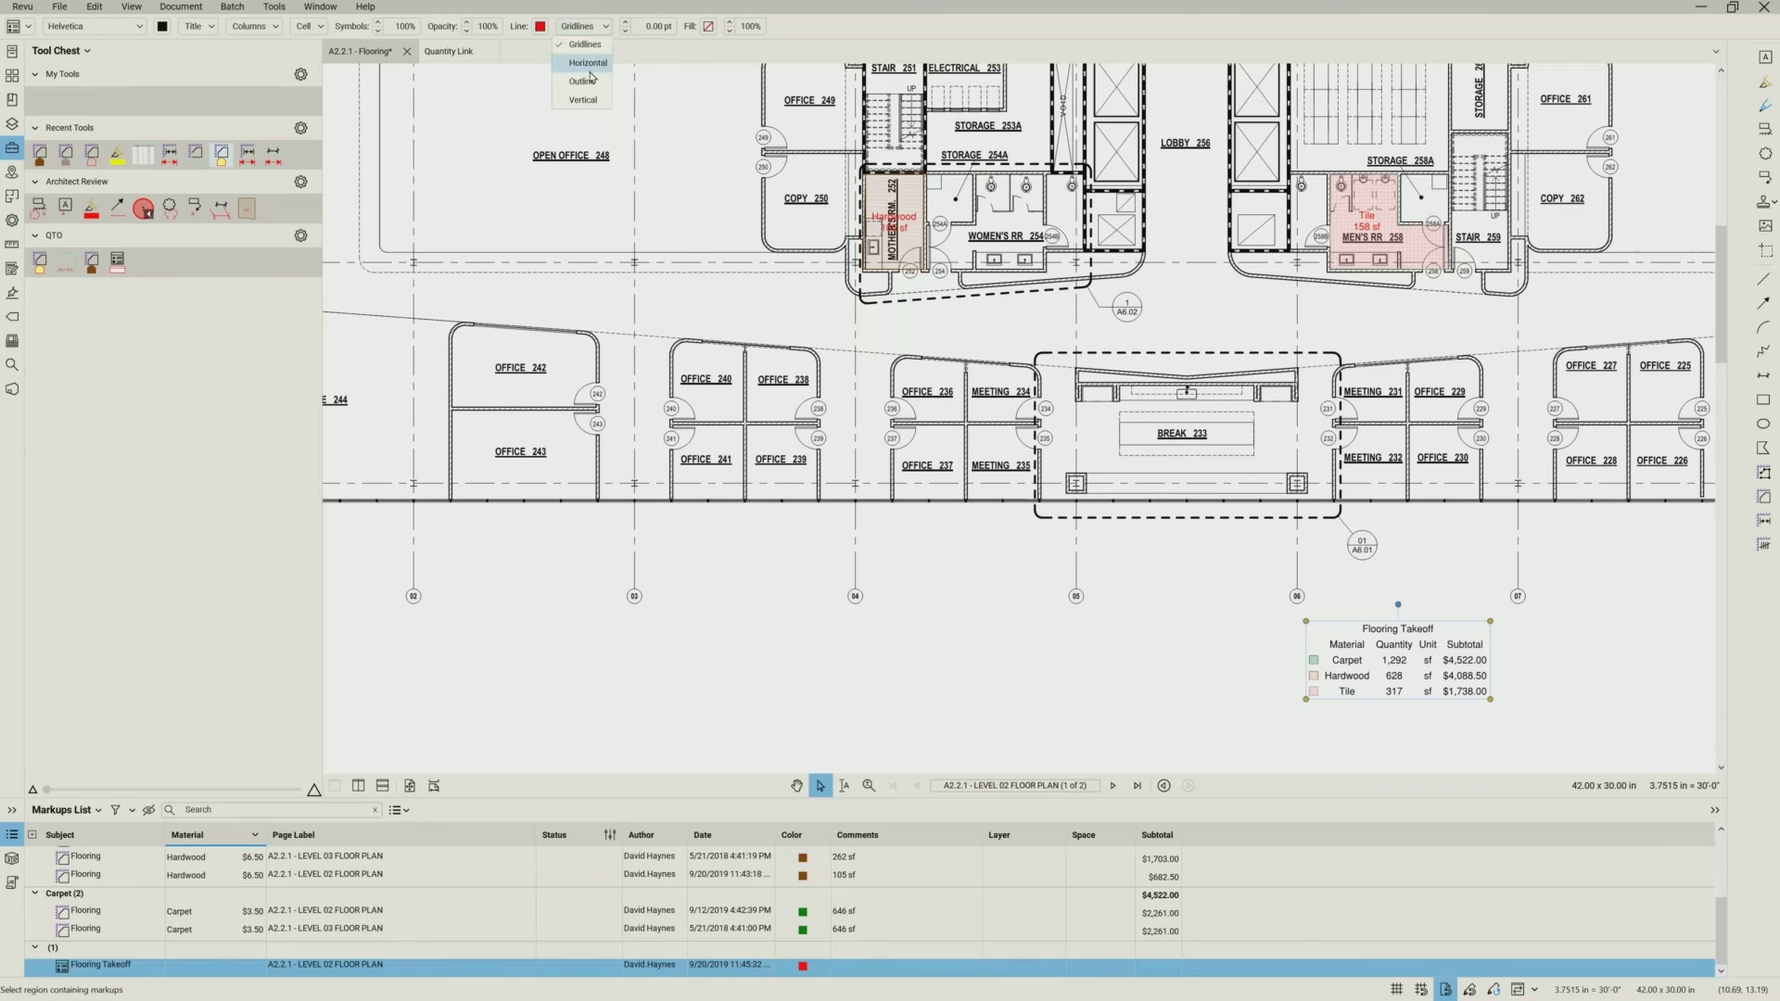
{"action": "left_click", "coordinate": [591, 162]}
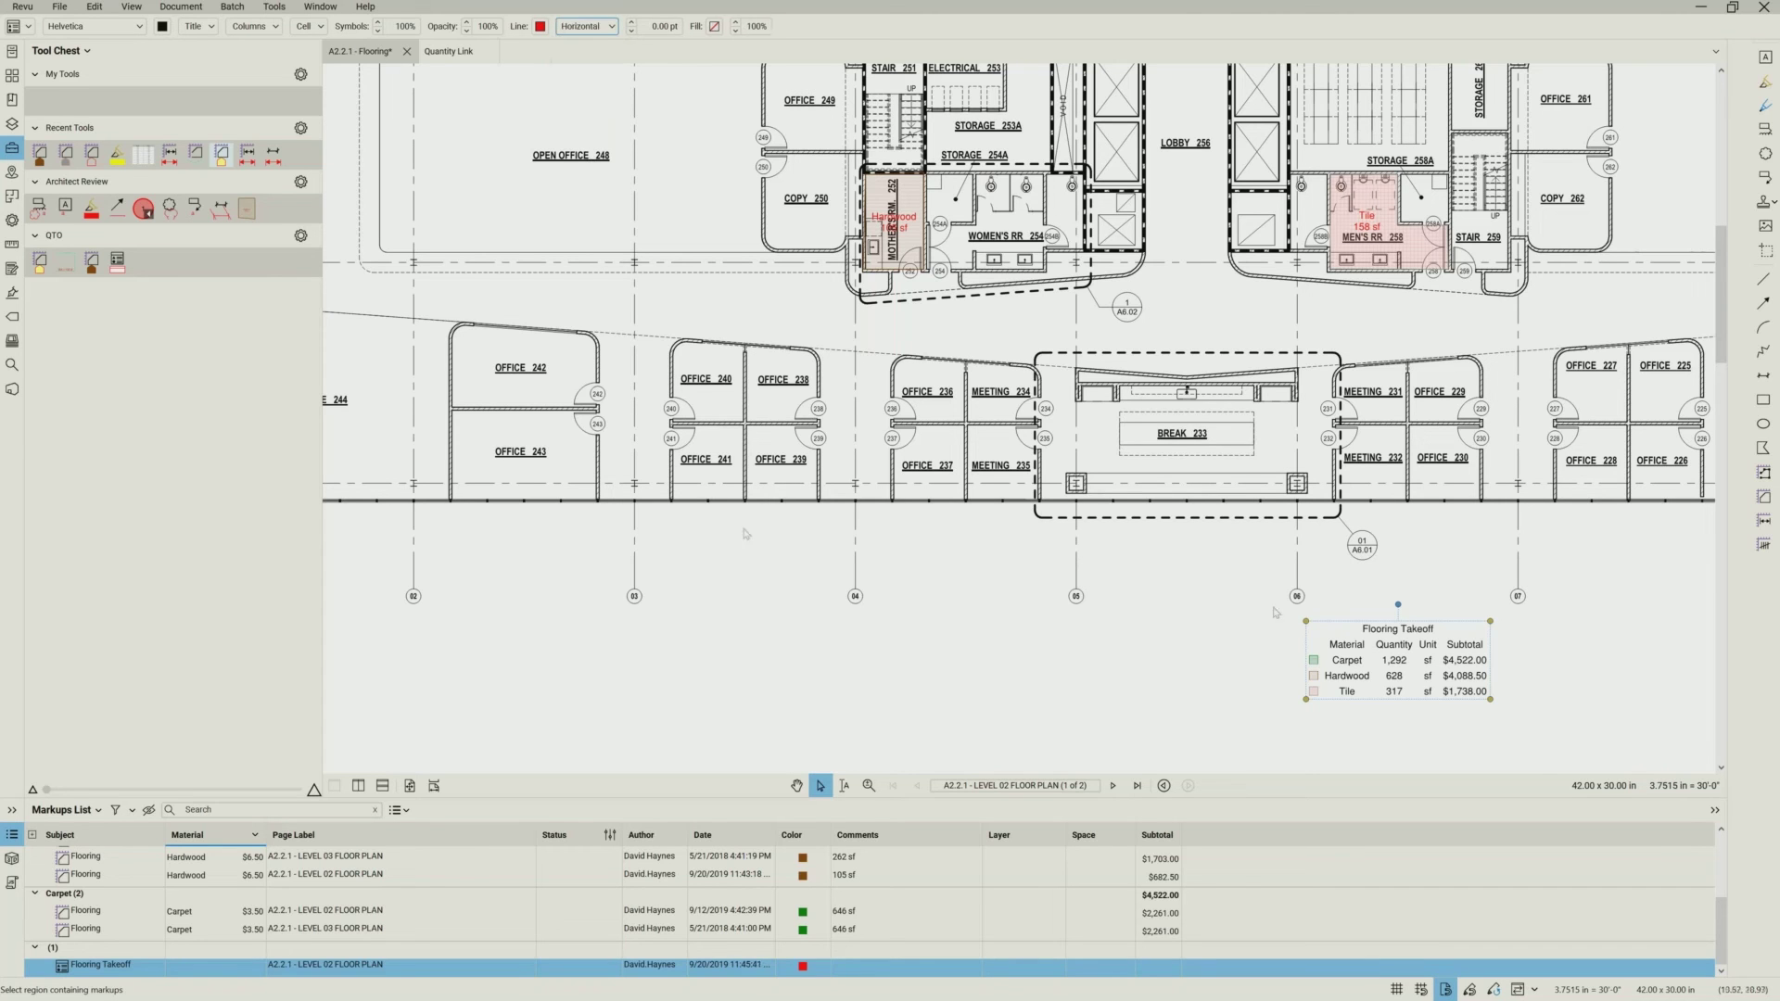
{"action": "left_click", "coordinate": [1191, 603]}
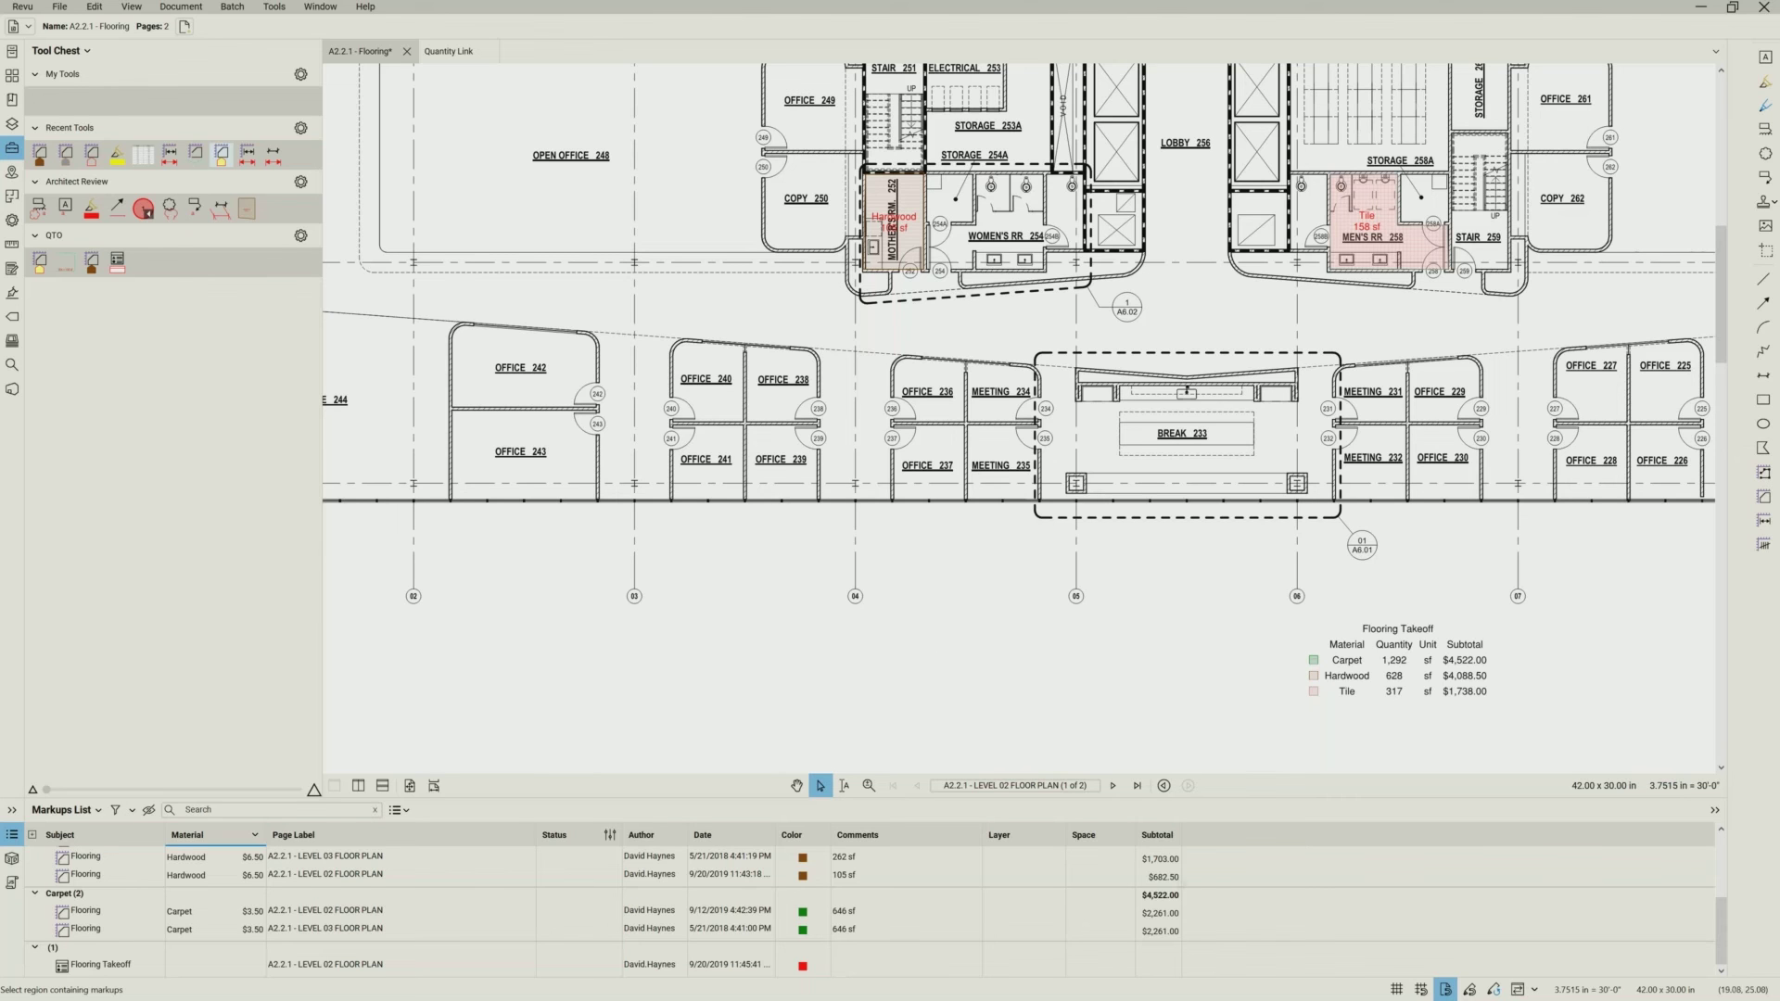
{"action": "left_click", "coordinate": [1408, 657]}
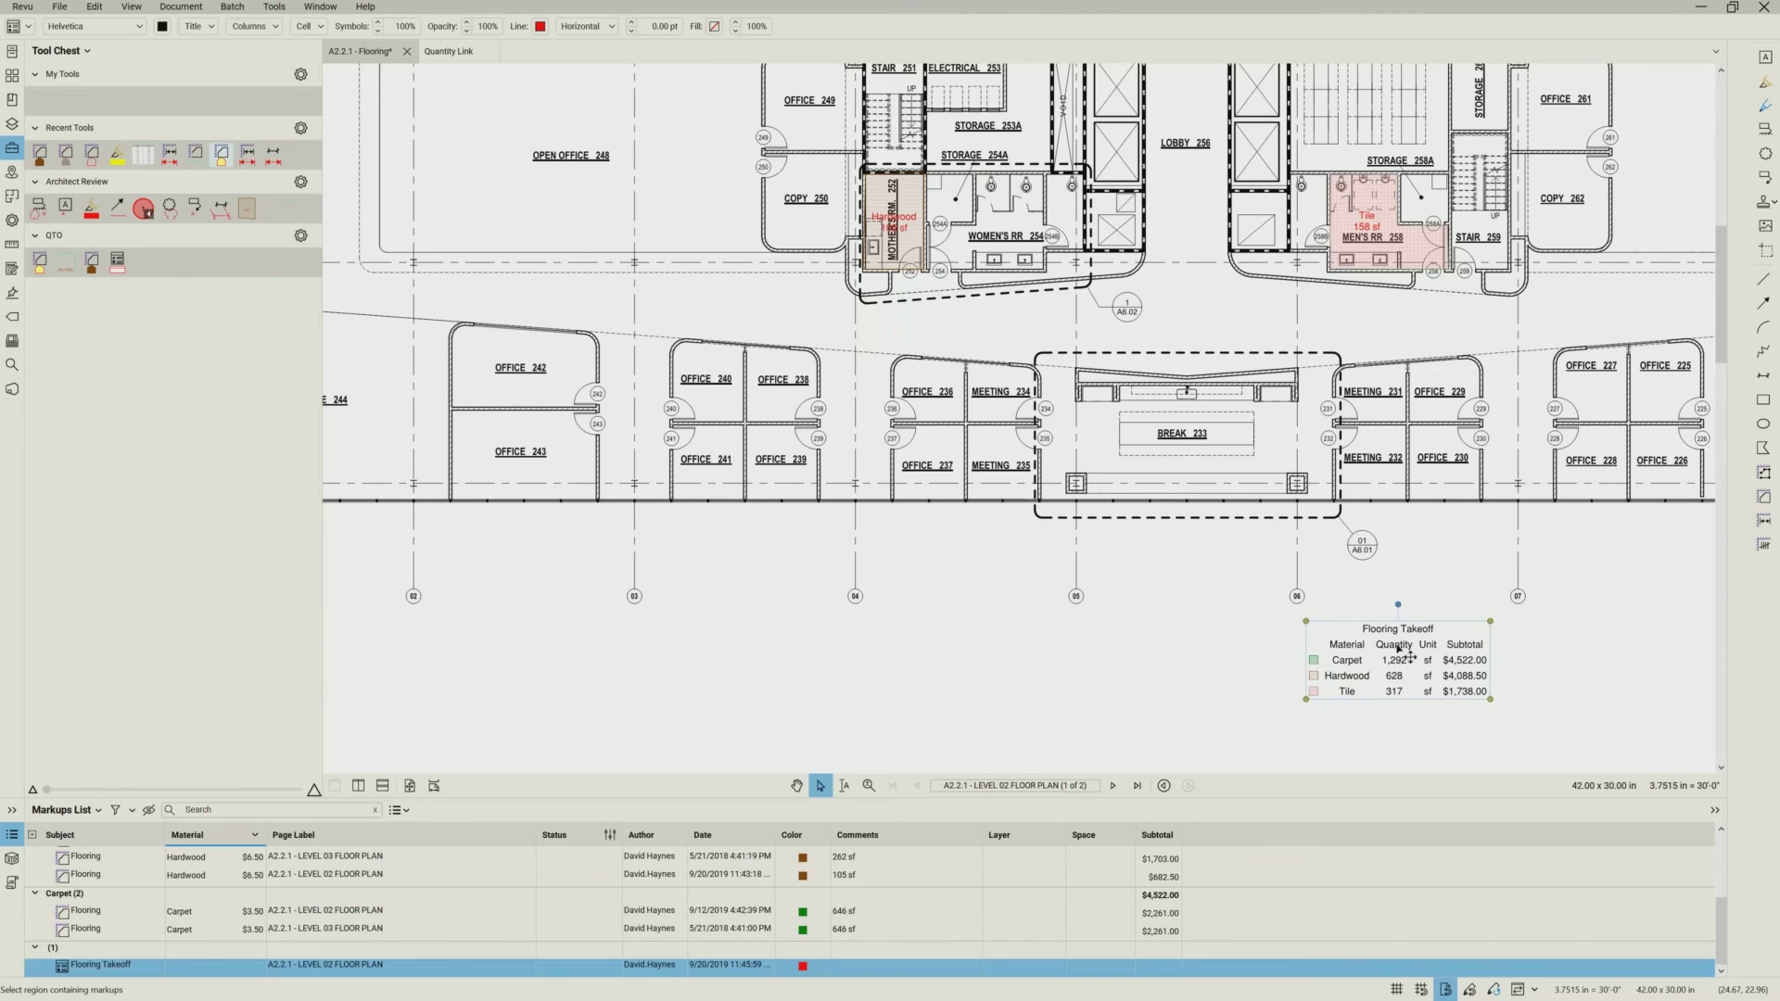
{"action": "double_click", "coordinate": [1408, 656]}
{"action": "key", "text": "Escape"}
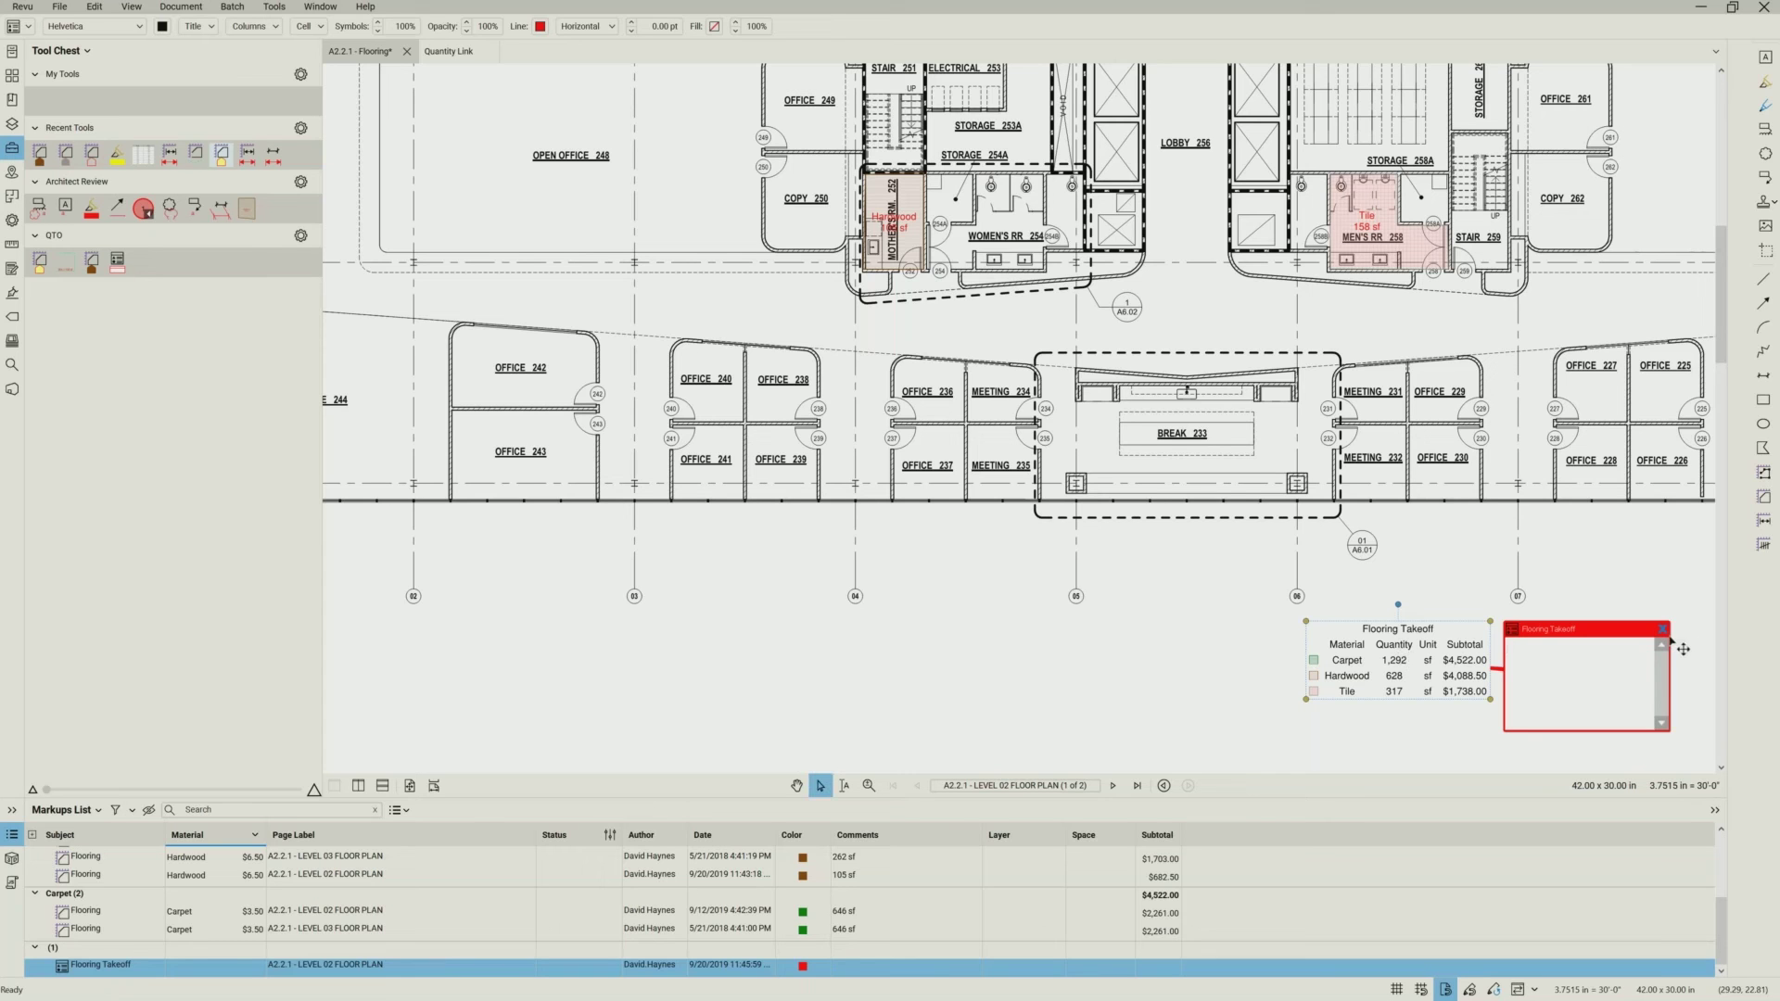
{"action": "key", "text": "Escape"}
{"action": "left_click", "coordinate": [1662, 629]}
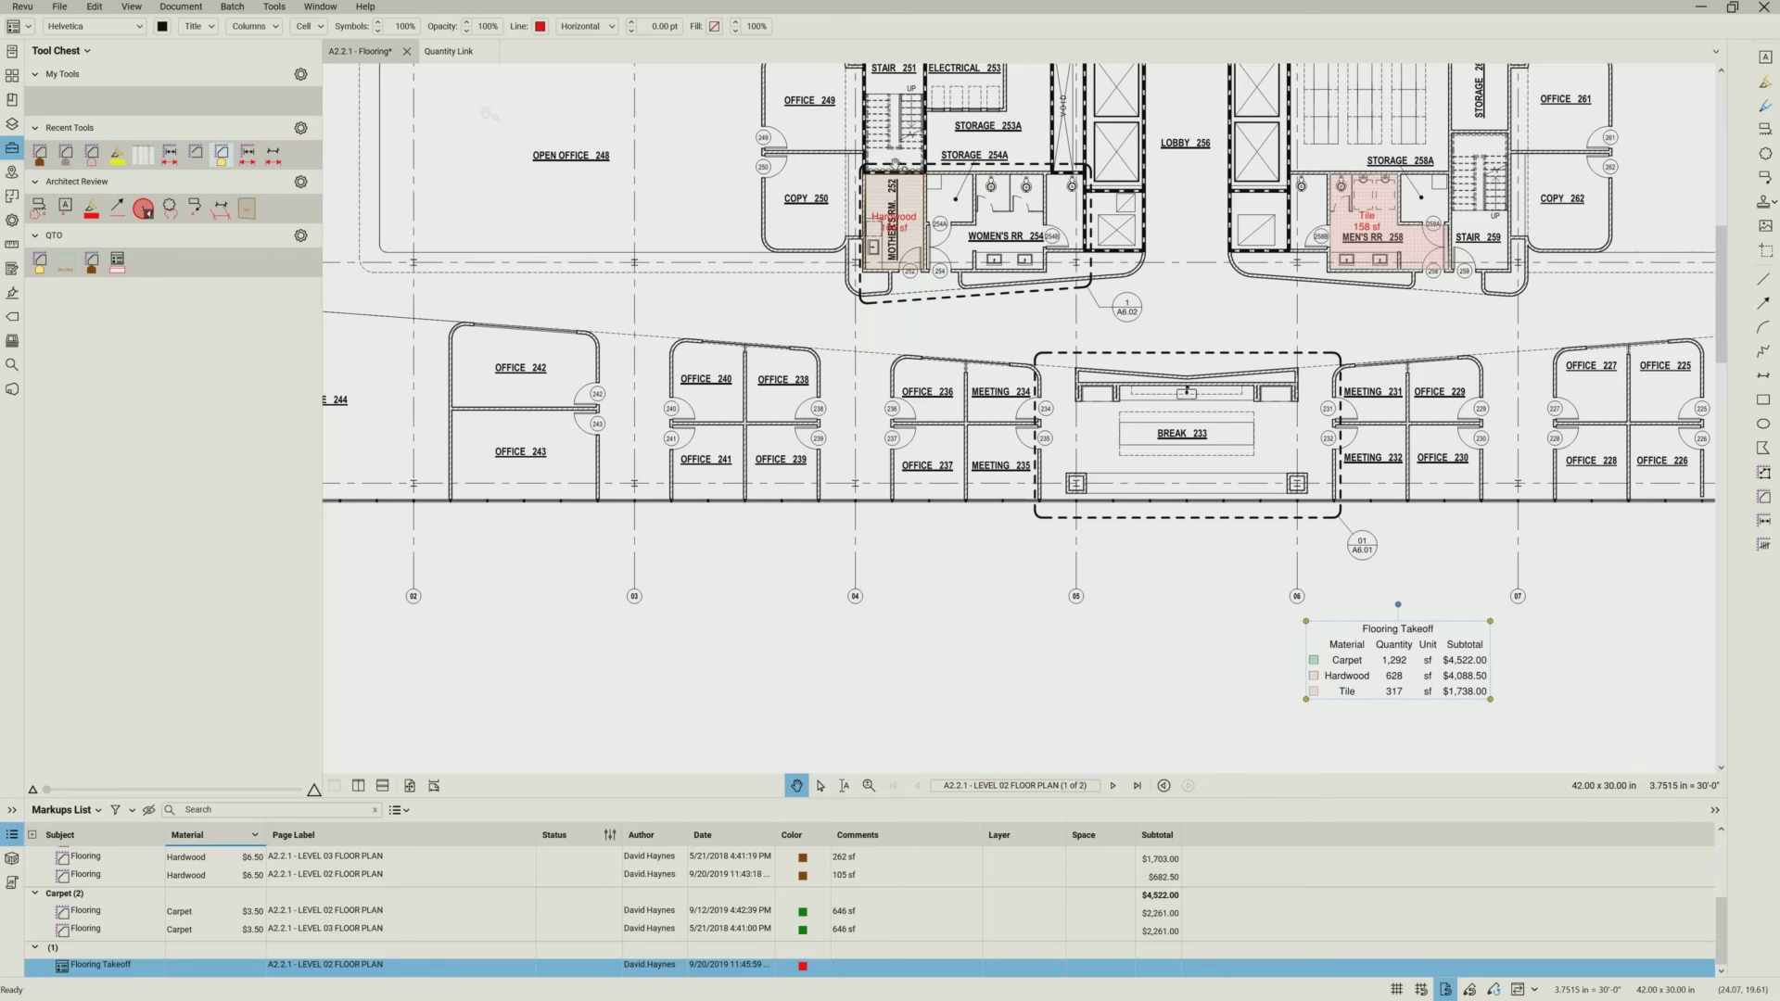
- Run a visual search of the current document for the toilet symbol in Women's RR 254 and review the actions for checked results
{"action": "left_click", "coordinate": [12, 364]}
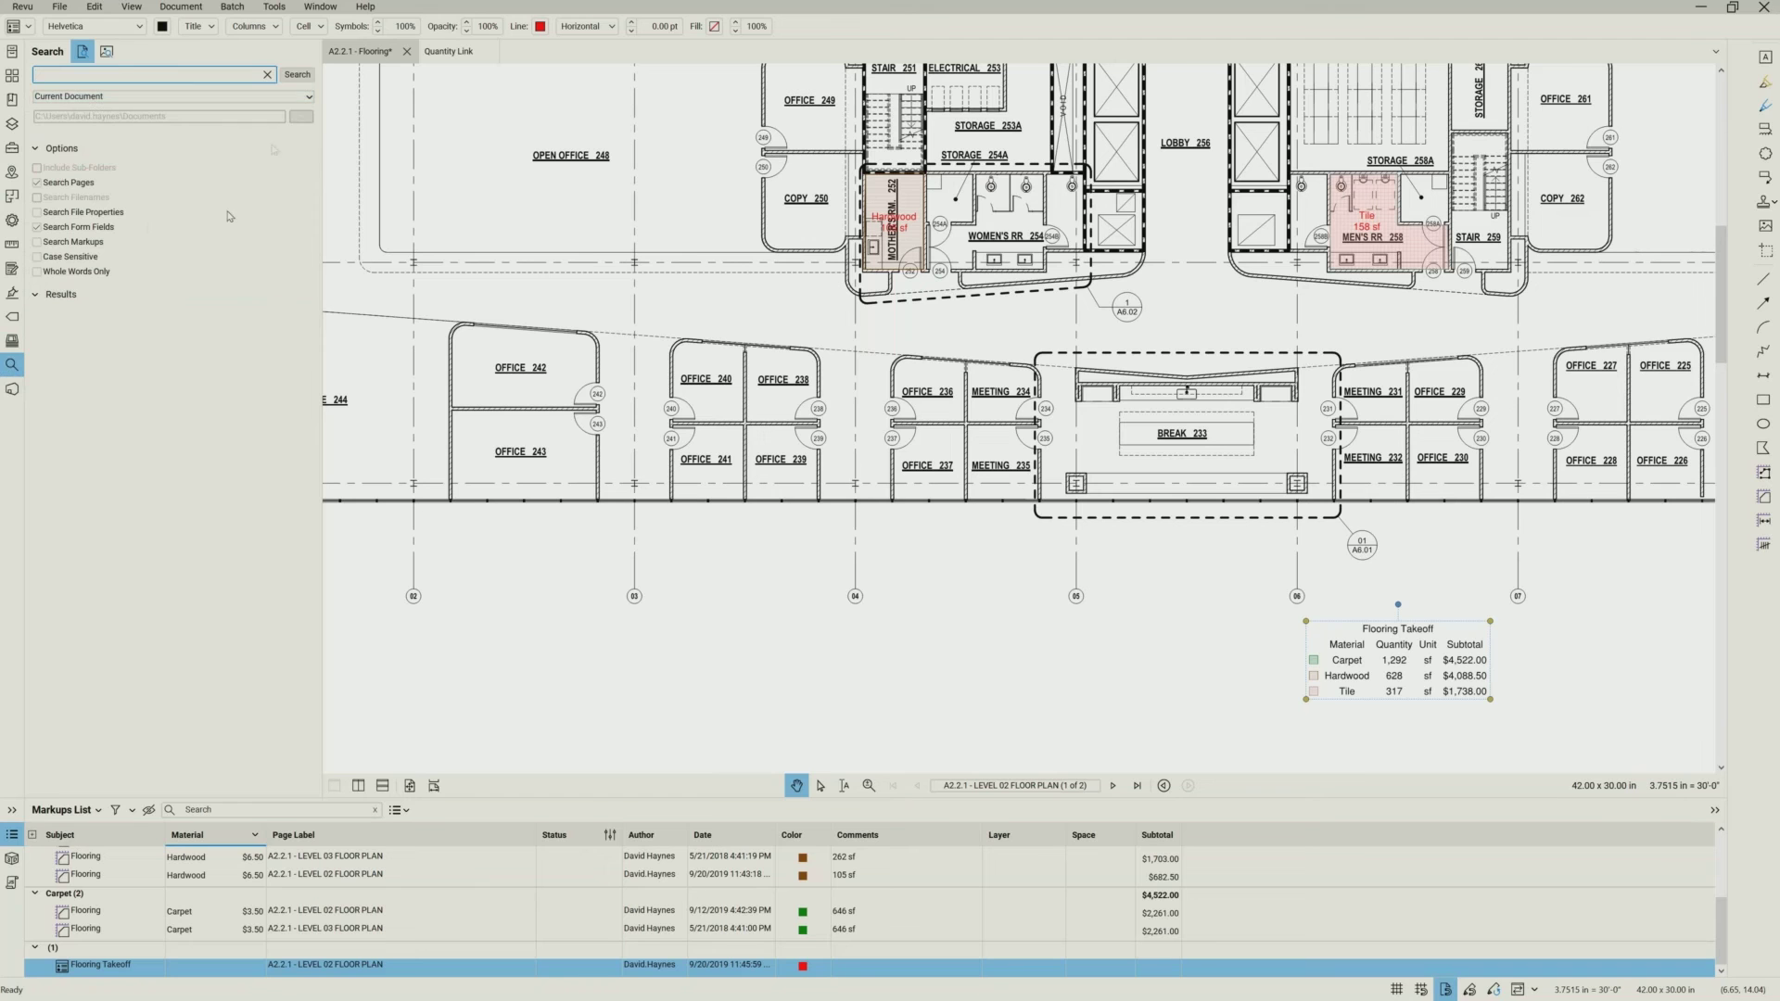
{"action": "left_click", "coordinate": [107, 53]}
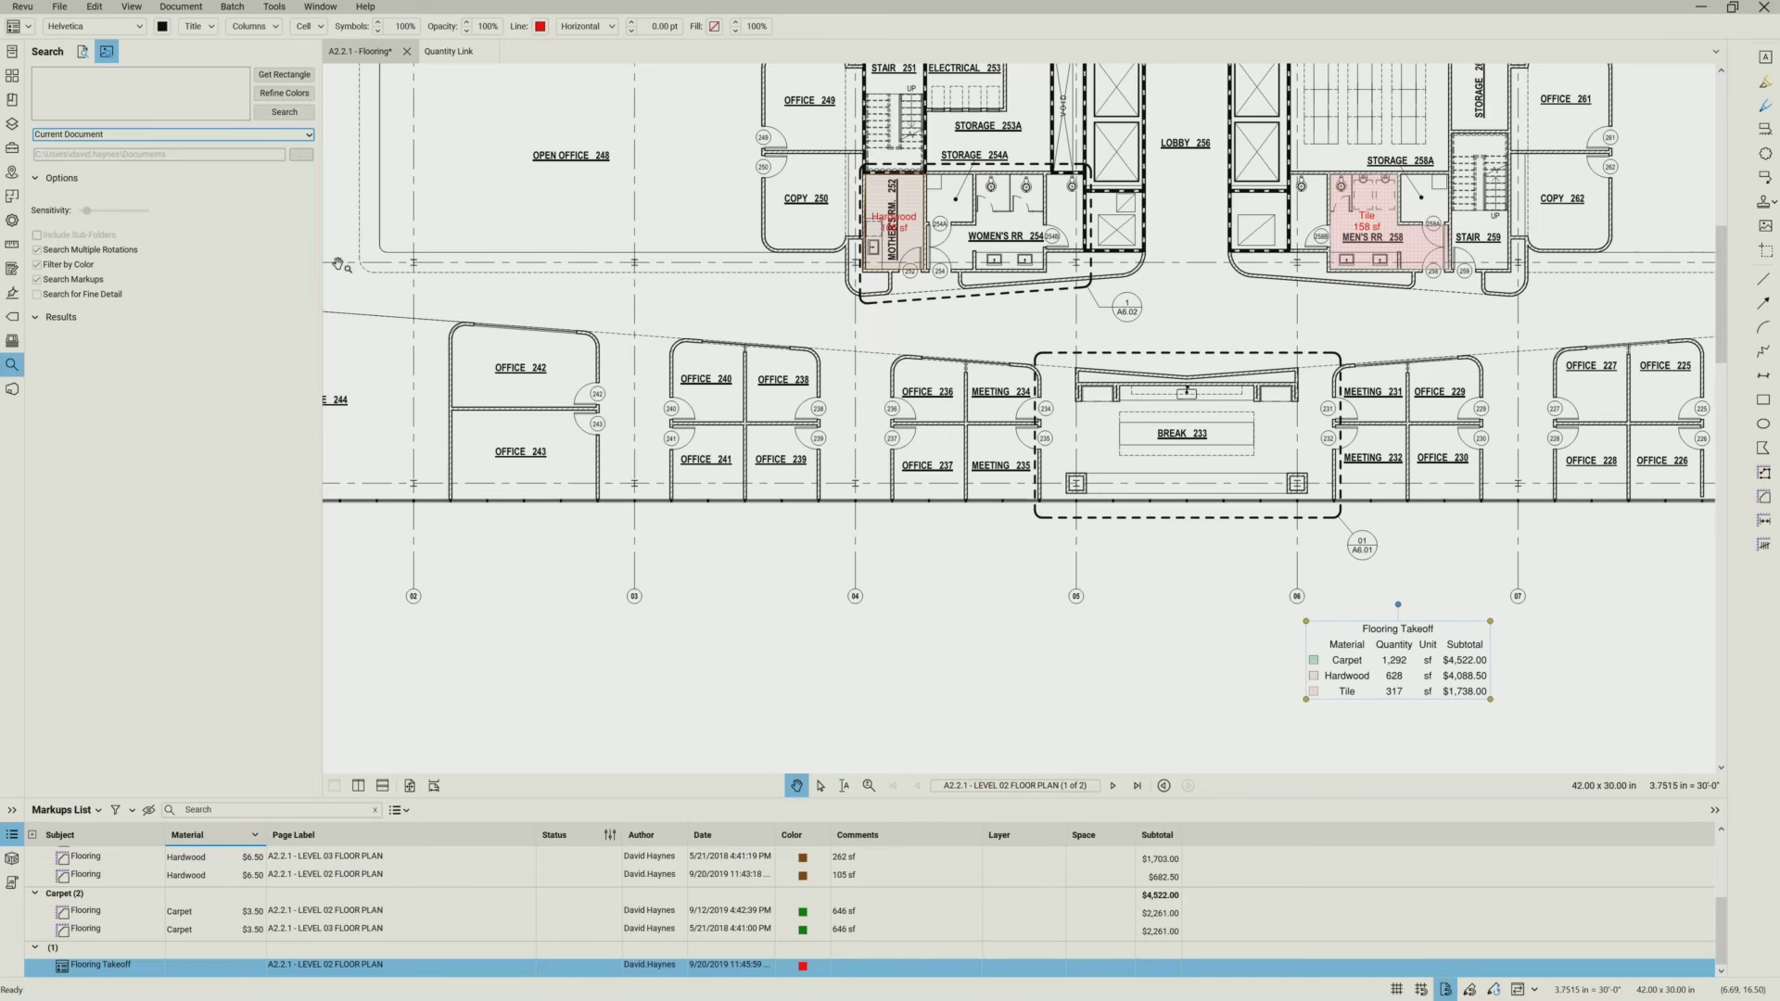
{"action": "left_click", "coordinate": [284, 75]}
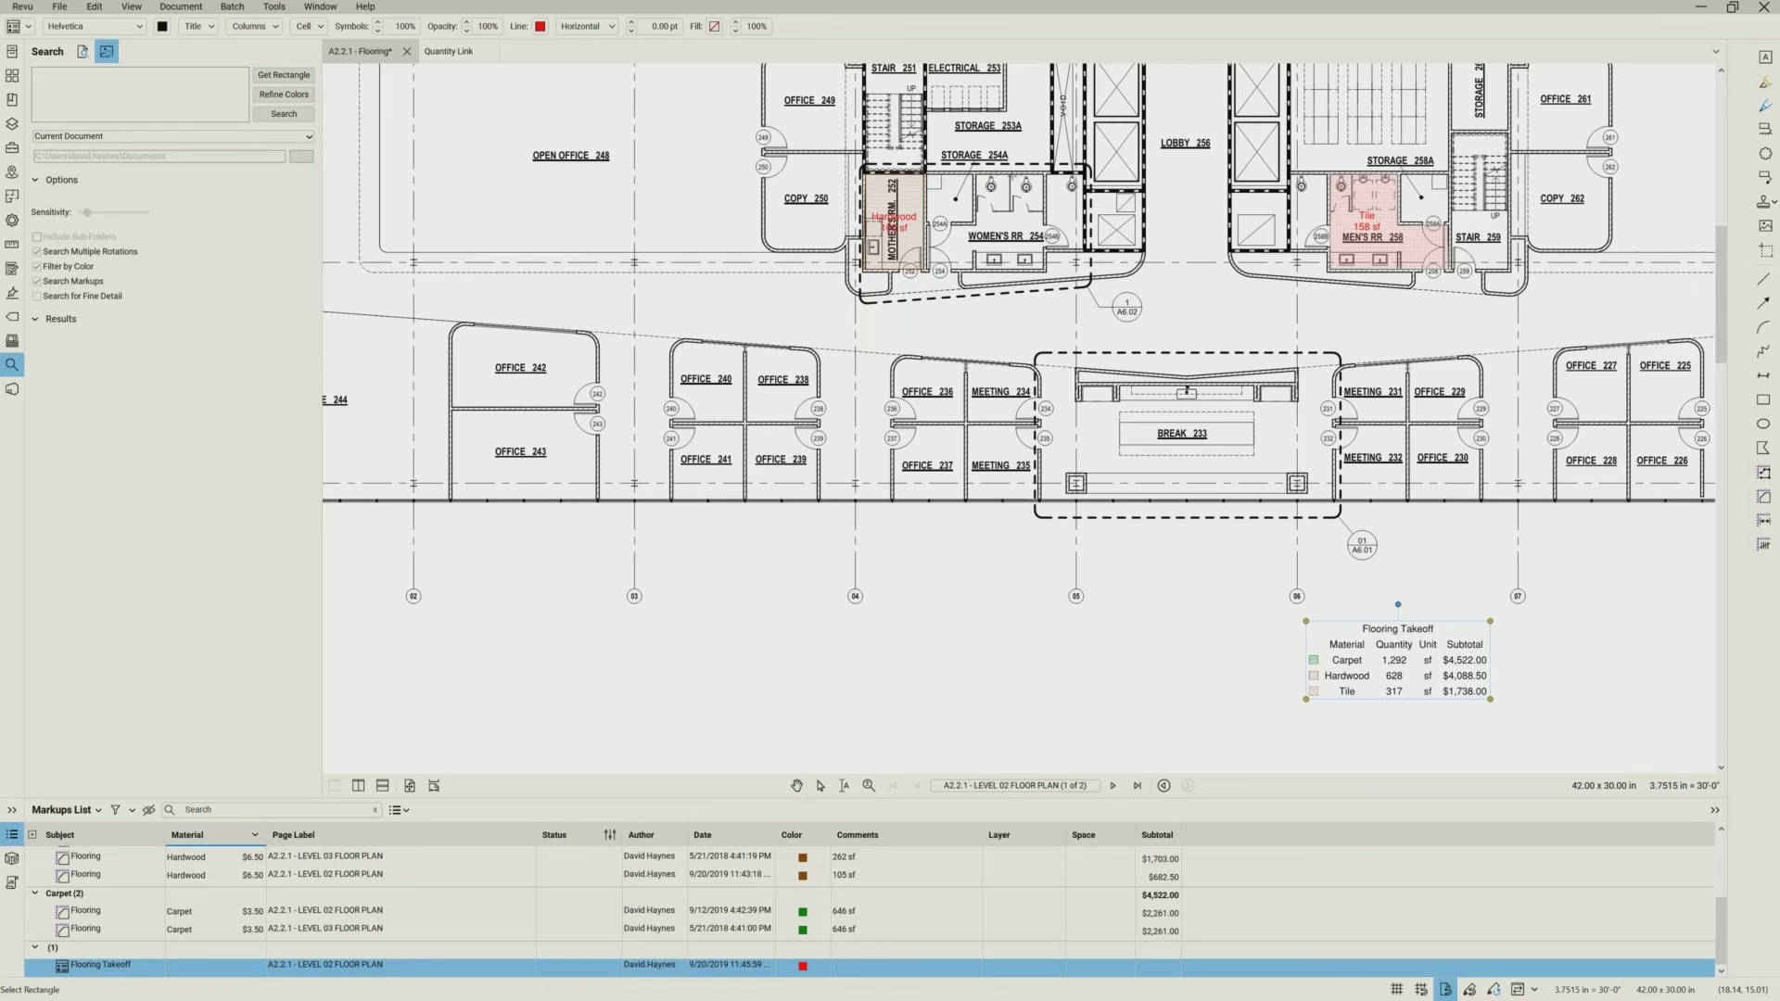
{"action": "left_click_drag", "start_coordinate": [1013, 176], "coordinate": [1036, 197]}
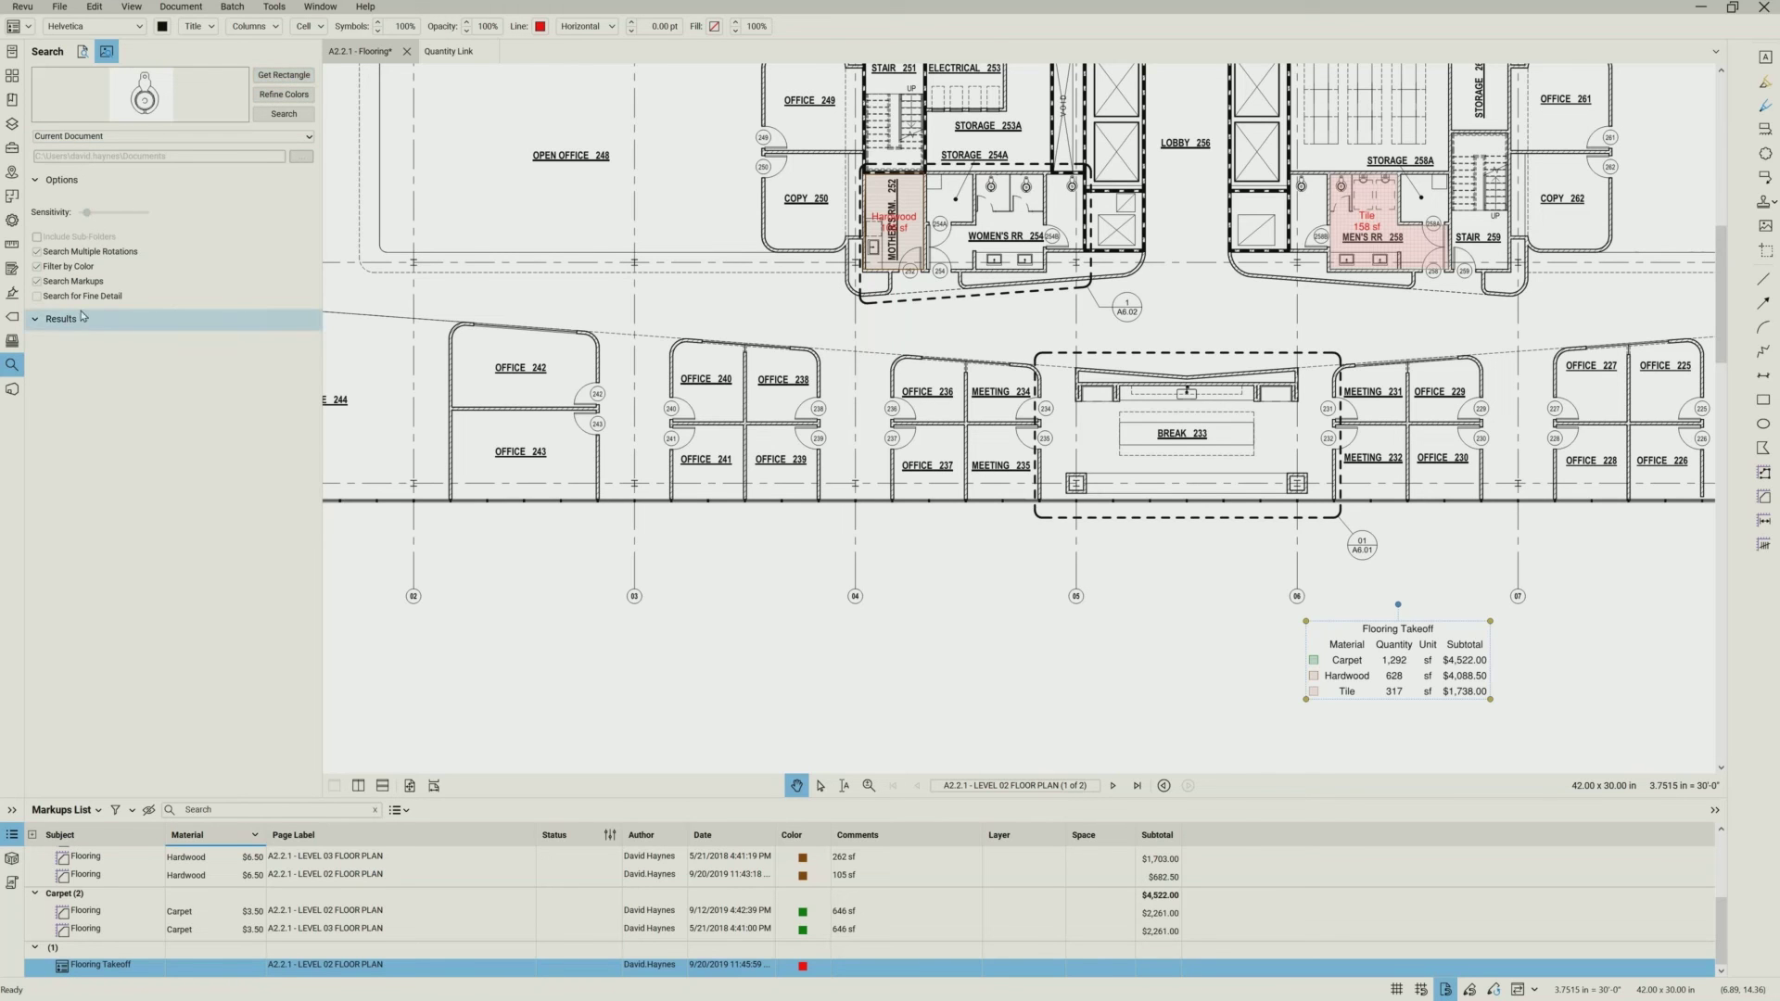
{"action": "left_click", "coordinate": [285, 115]}
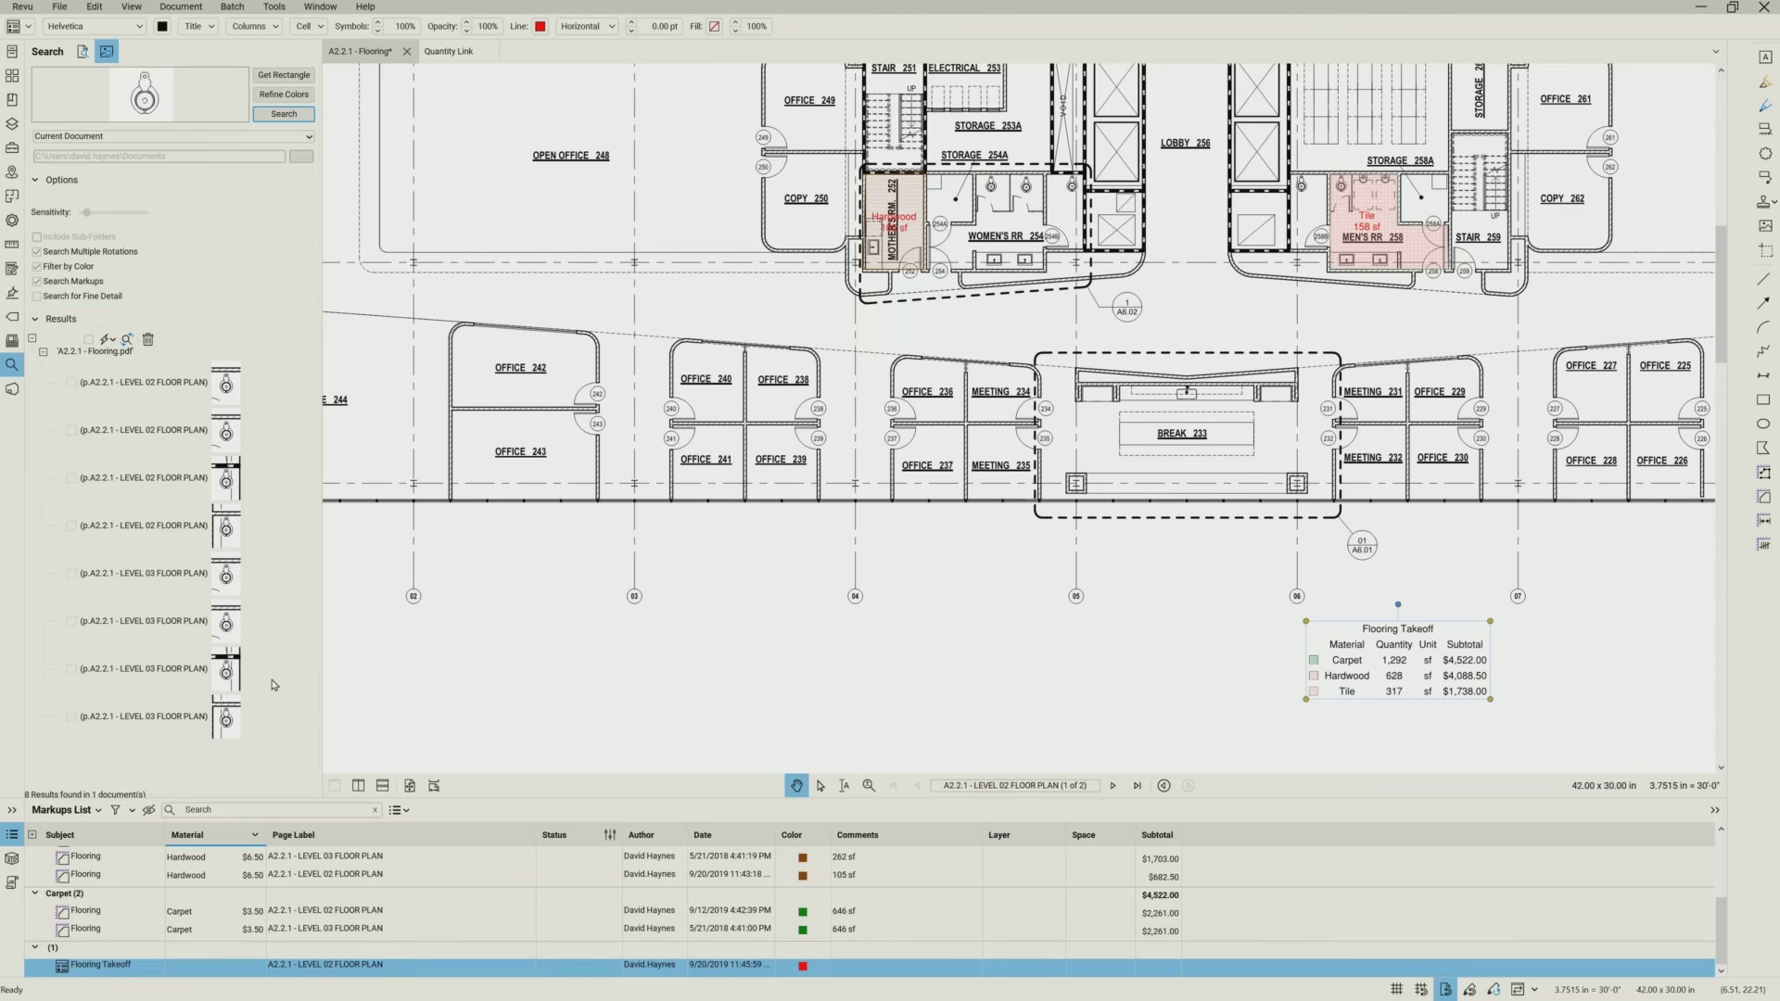
{"action": "left_click", "coordinate": [111, 340]}
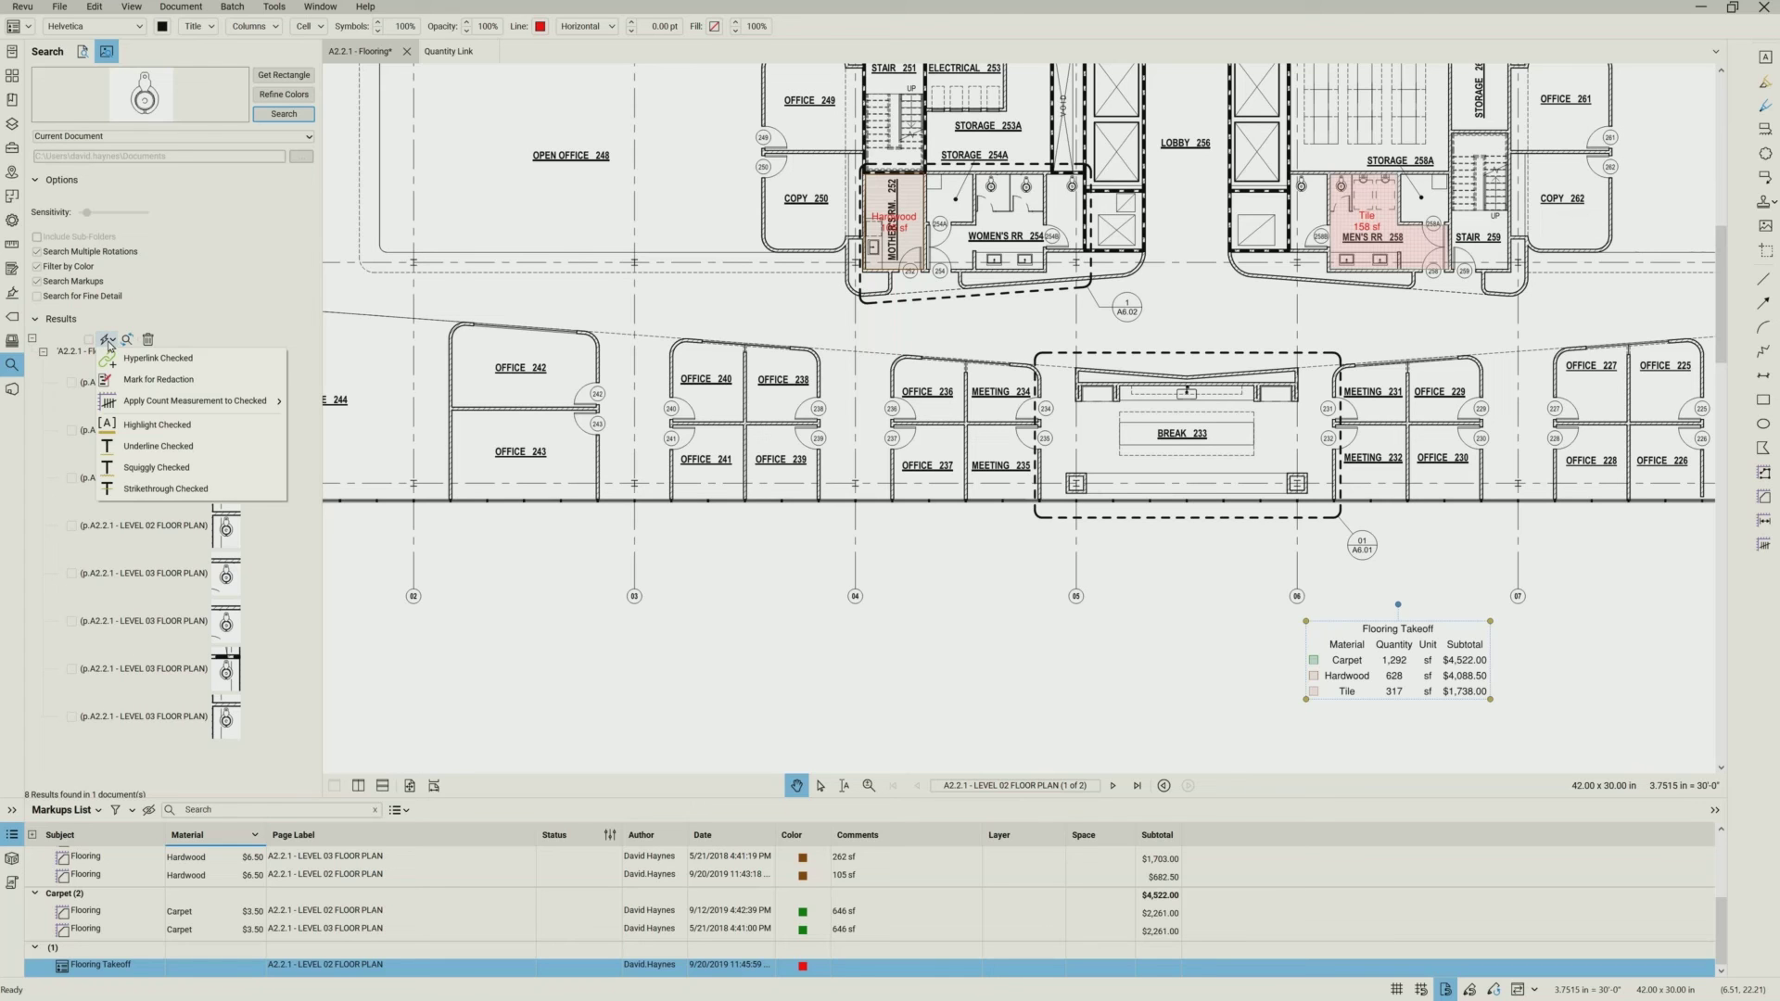
{"action": "left_click", "coordinate": [196, 278]}
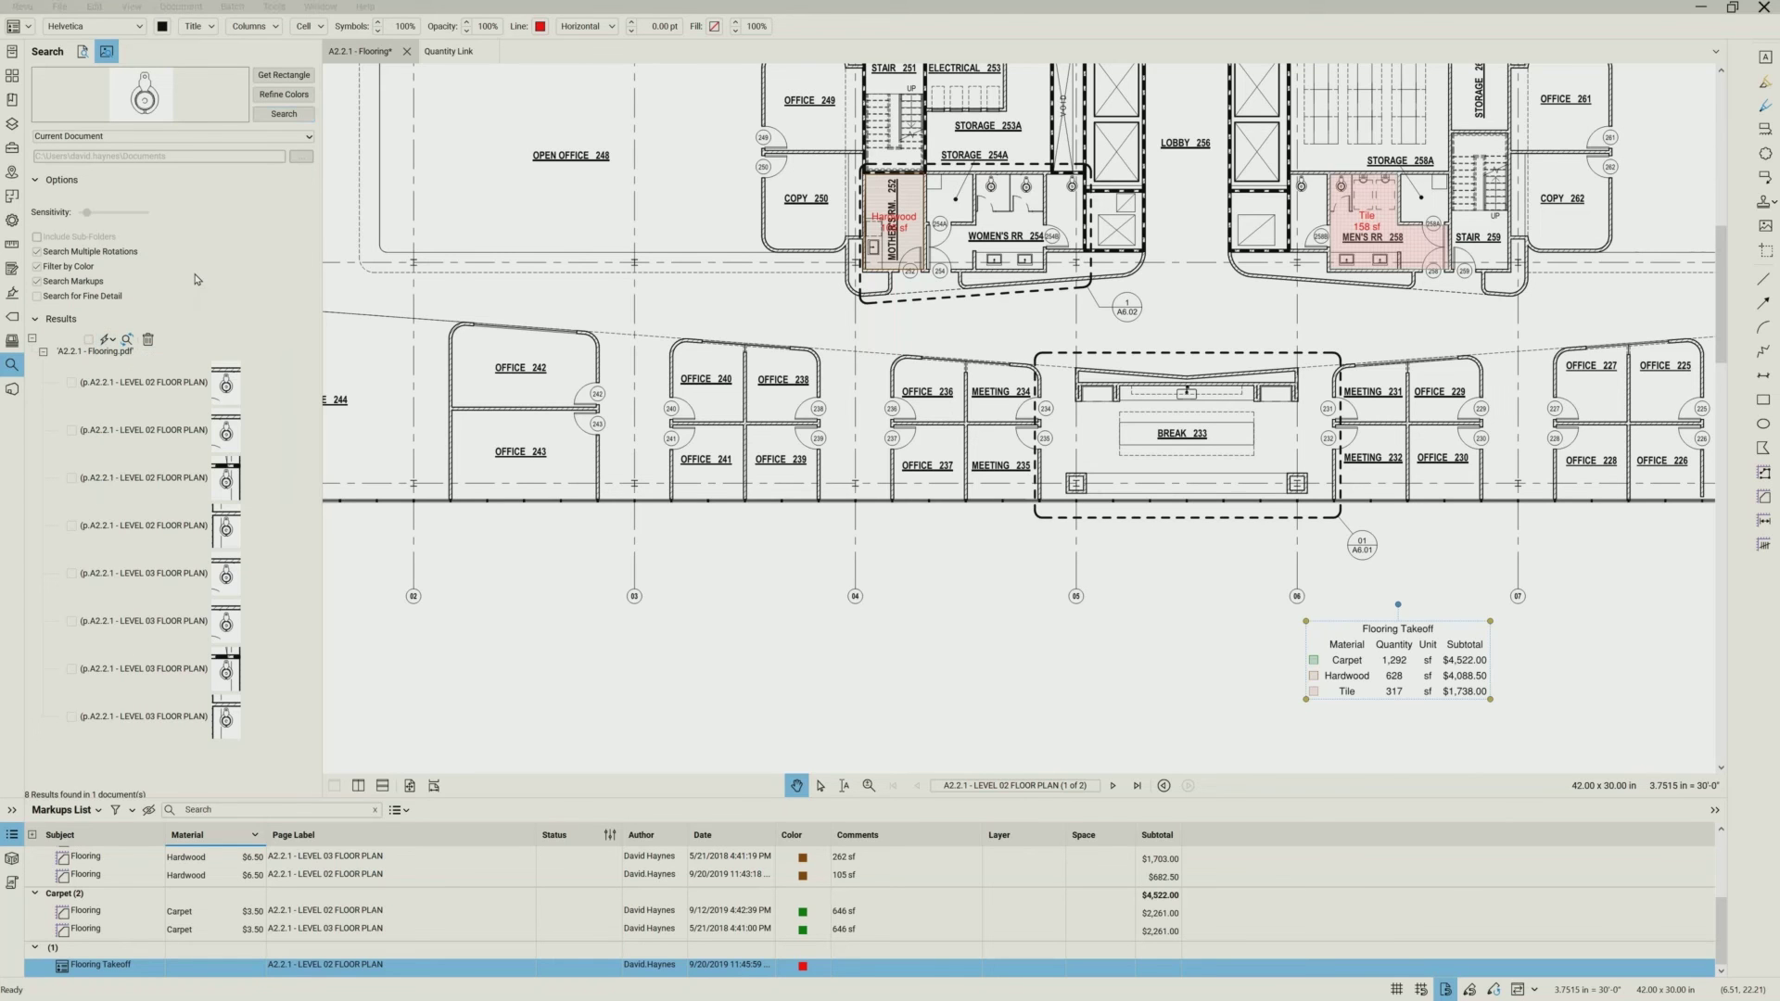
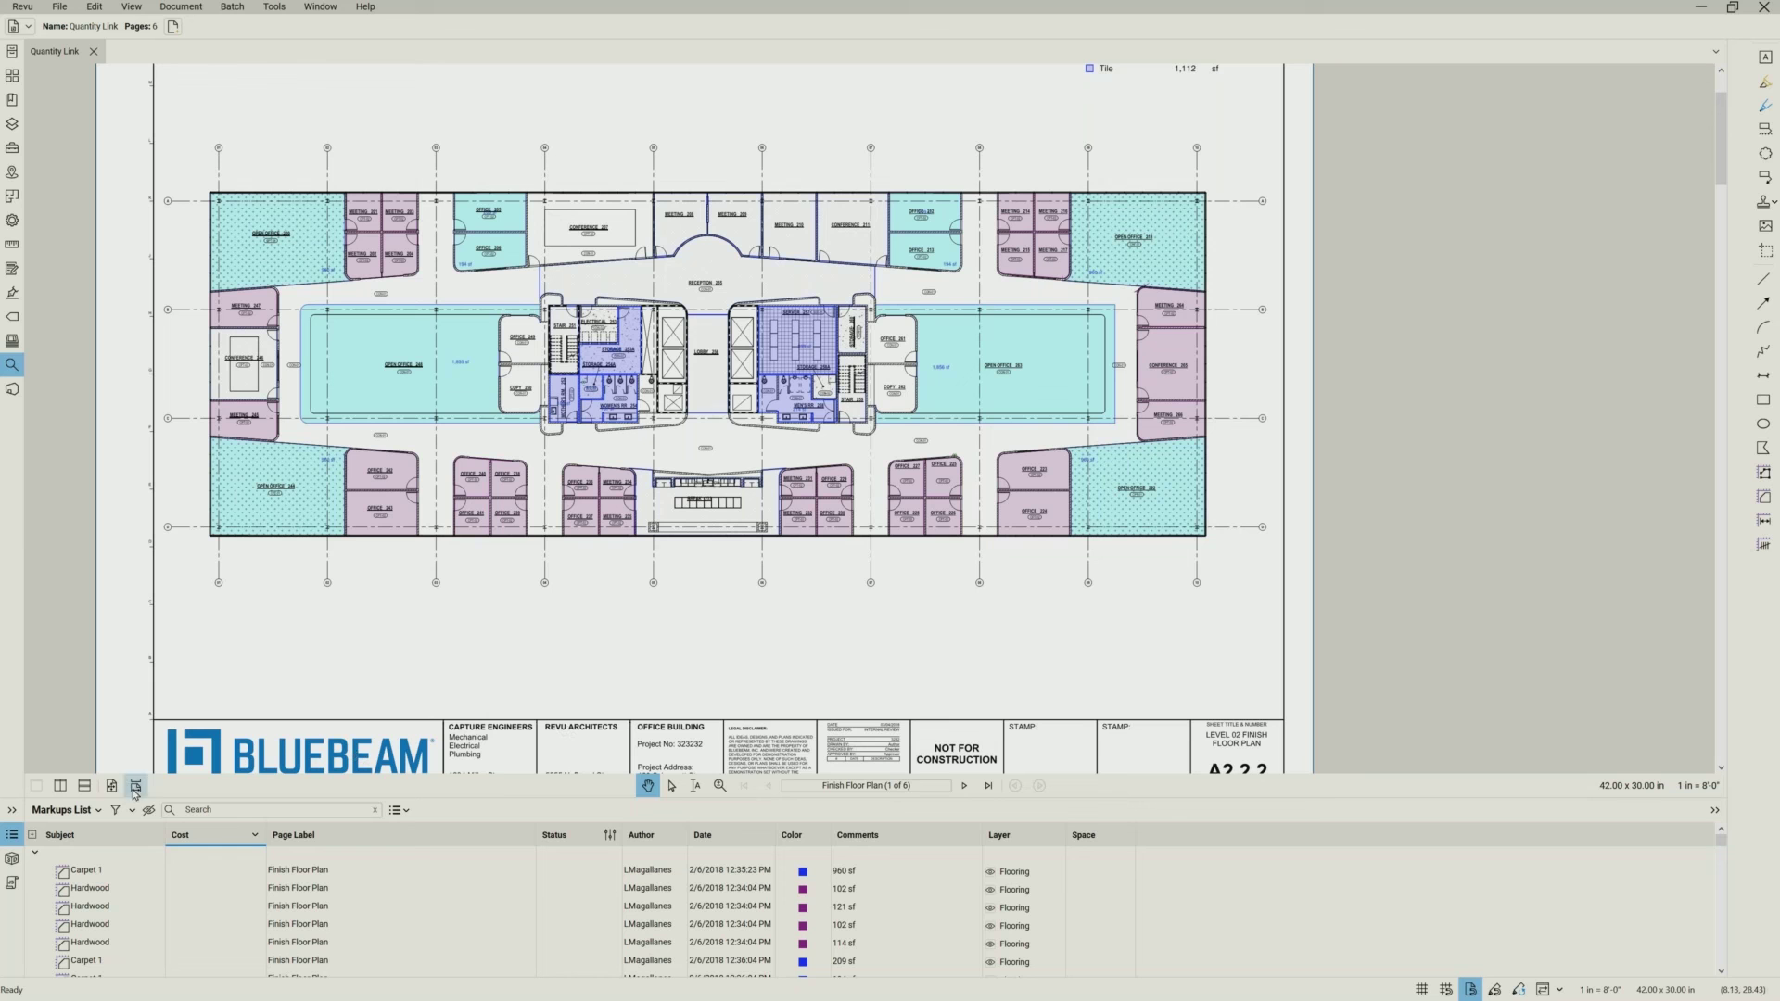
- Fit the whole Quantity Link plan page in view and bring up the QuantityLink Excel workbook beside the PDF
{"action": "left_click", "coordinate": [112, 787]}
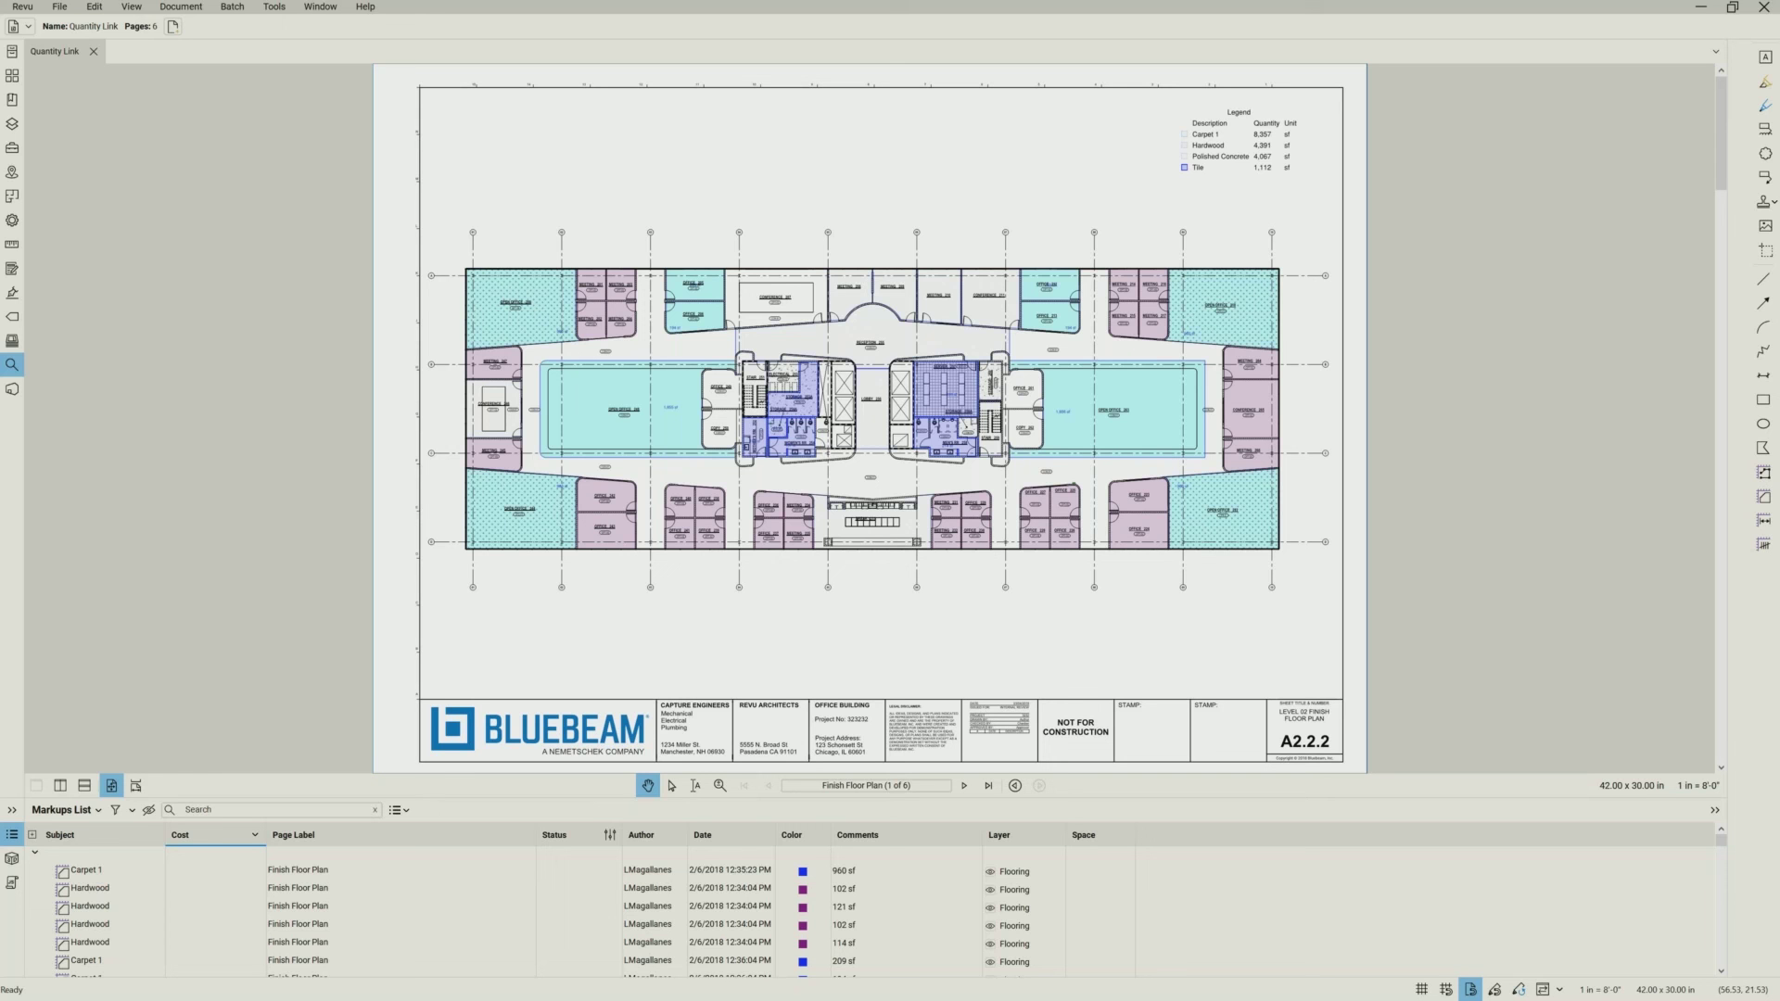
{"action": "left_click", "coordinate": [1732, 8]}
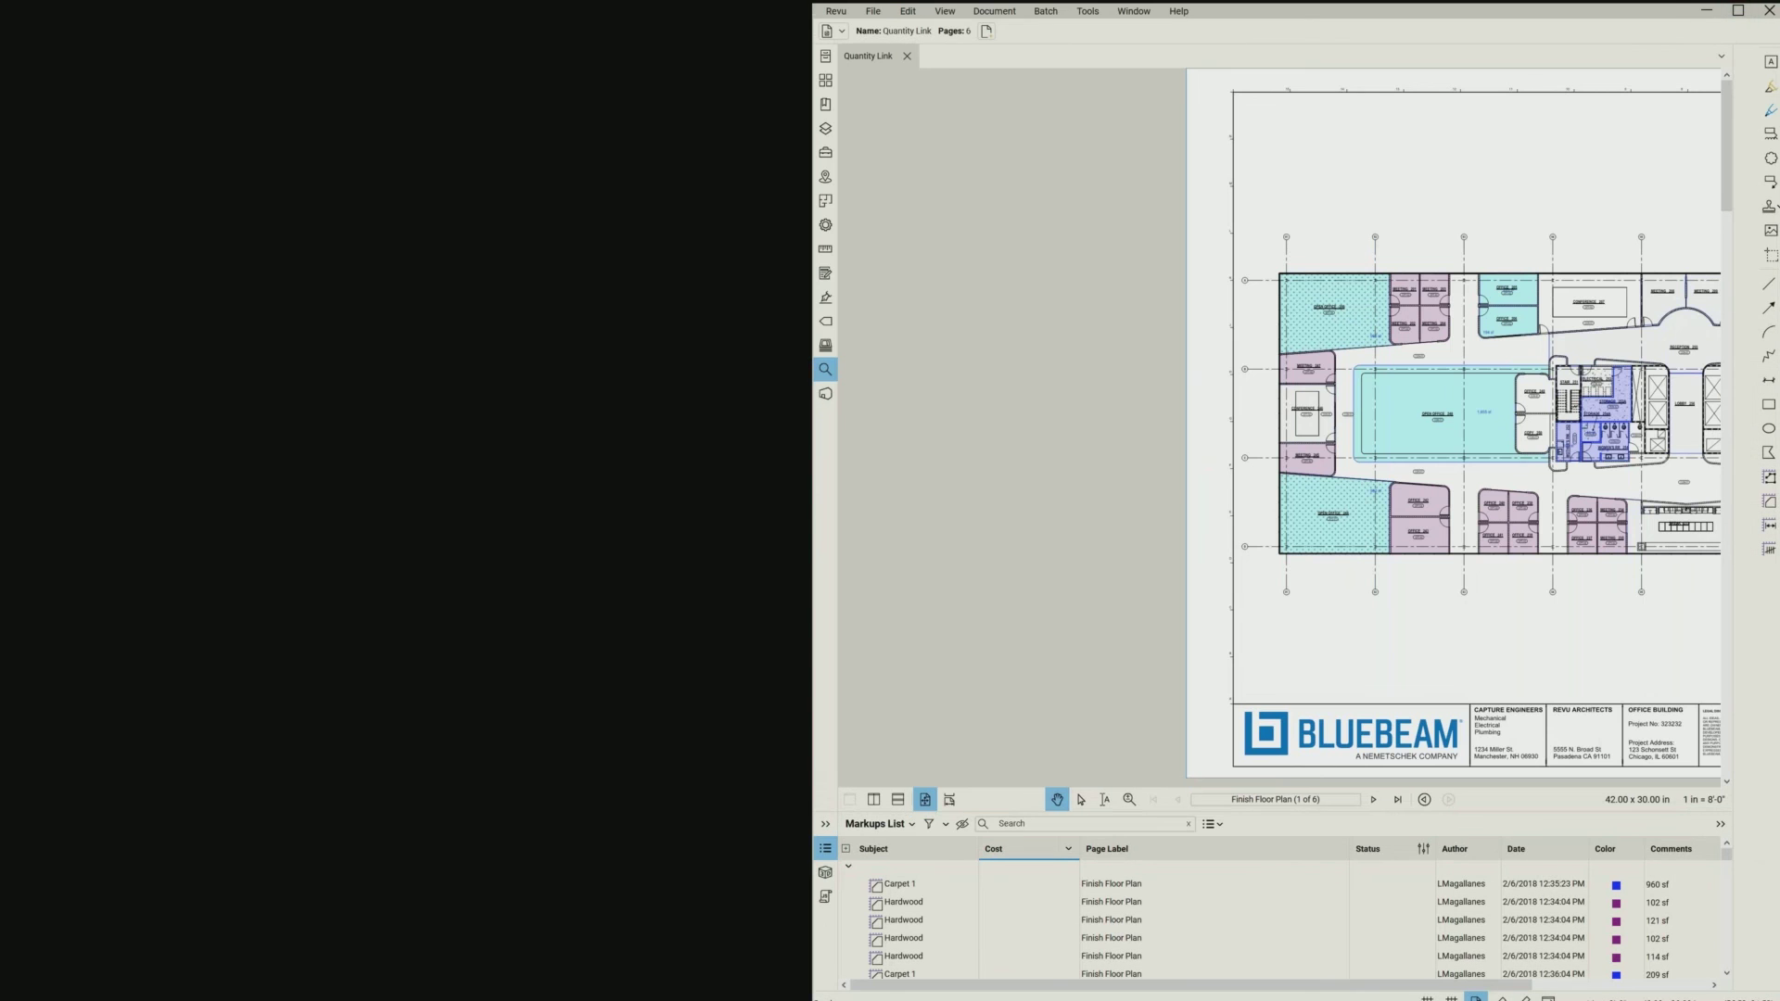
{"action": "left_click", "coordinate": [436, 562]}
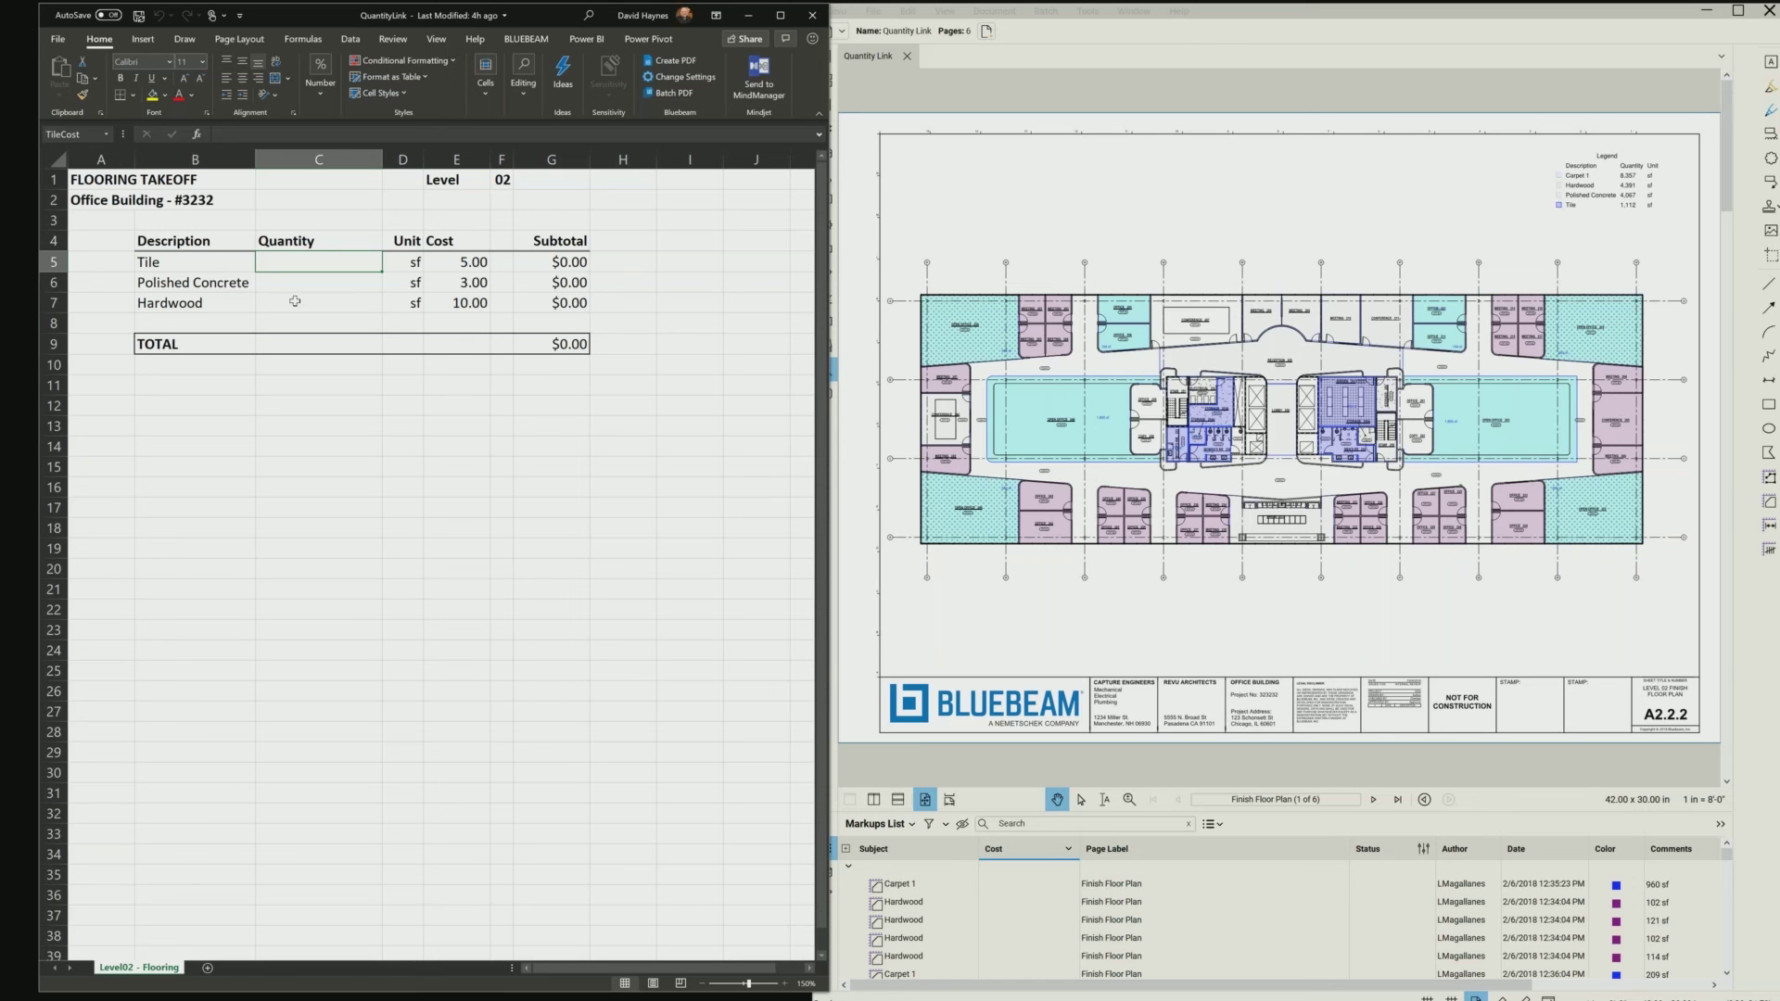
- Set the Tile unit cost in cell E5 to 5.10
{"action": "left_click", "coordinate": [471, 263]}
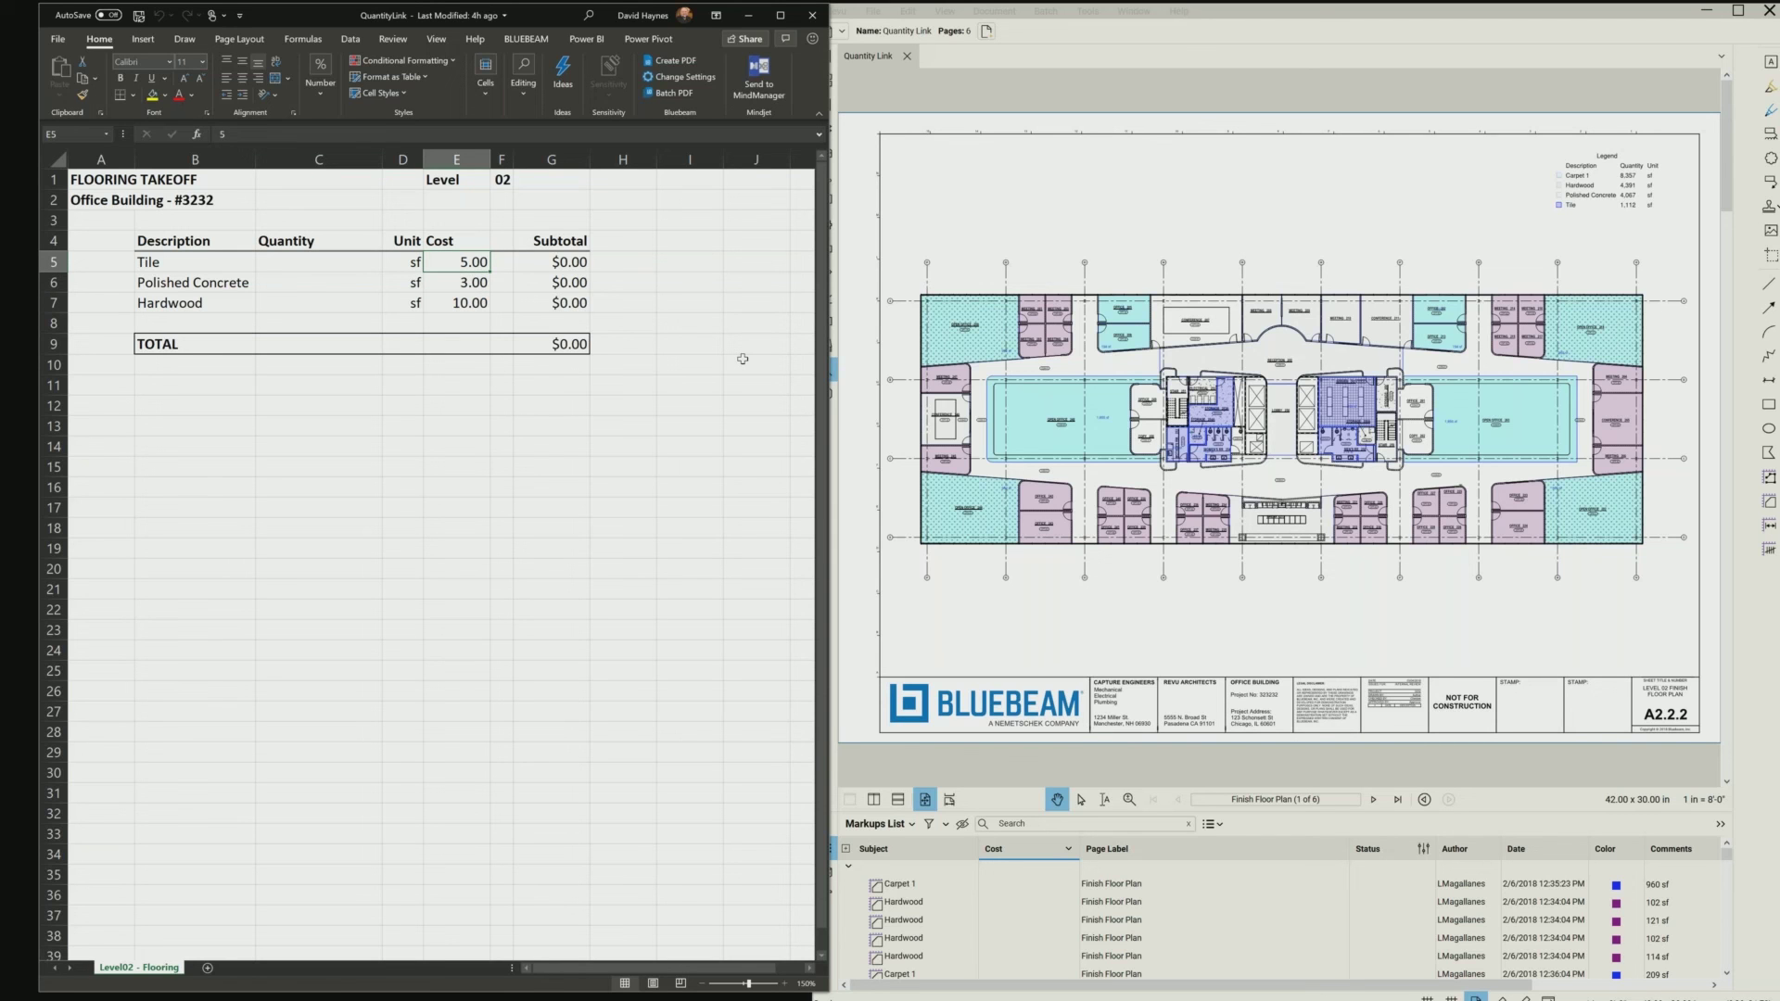
{"action": "type", "text": "5.10"}
{"action": "key", "text": "Return"}
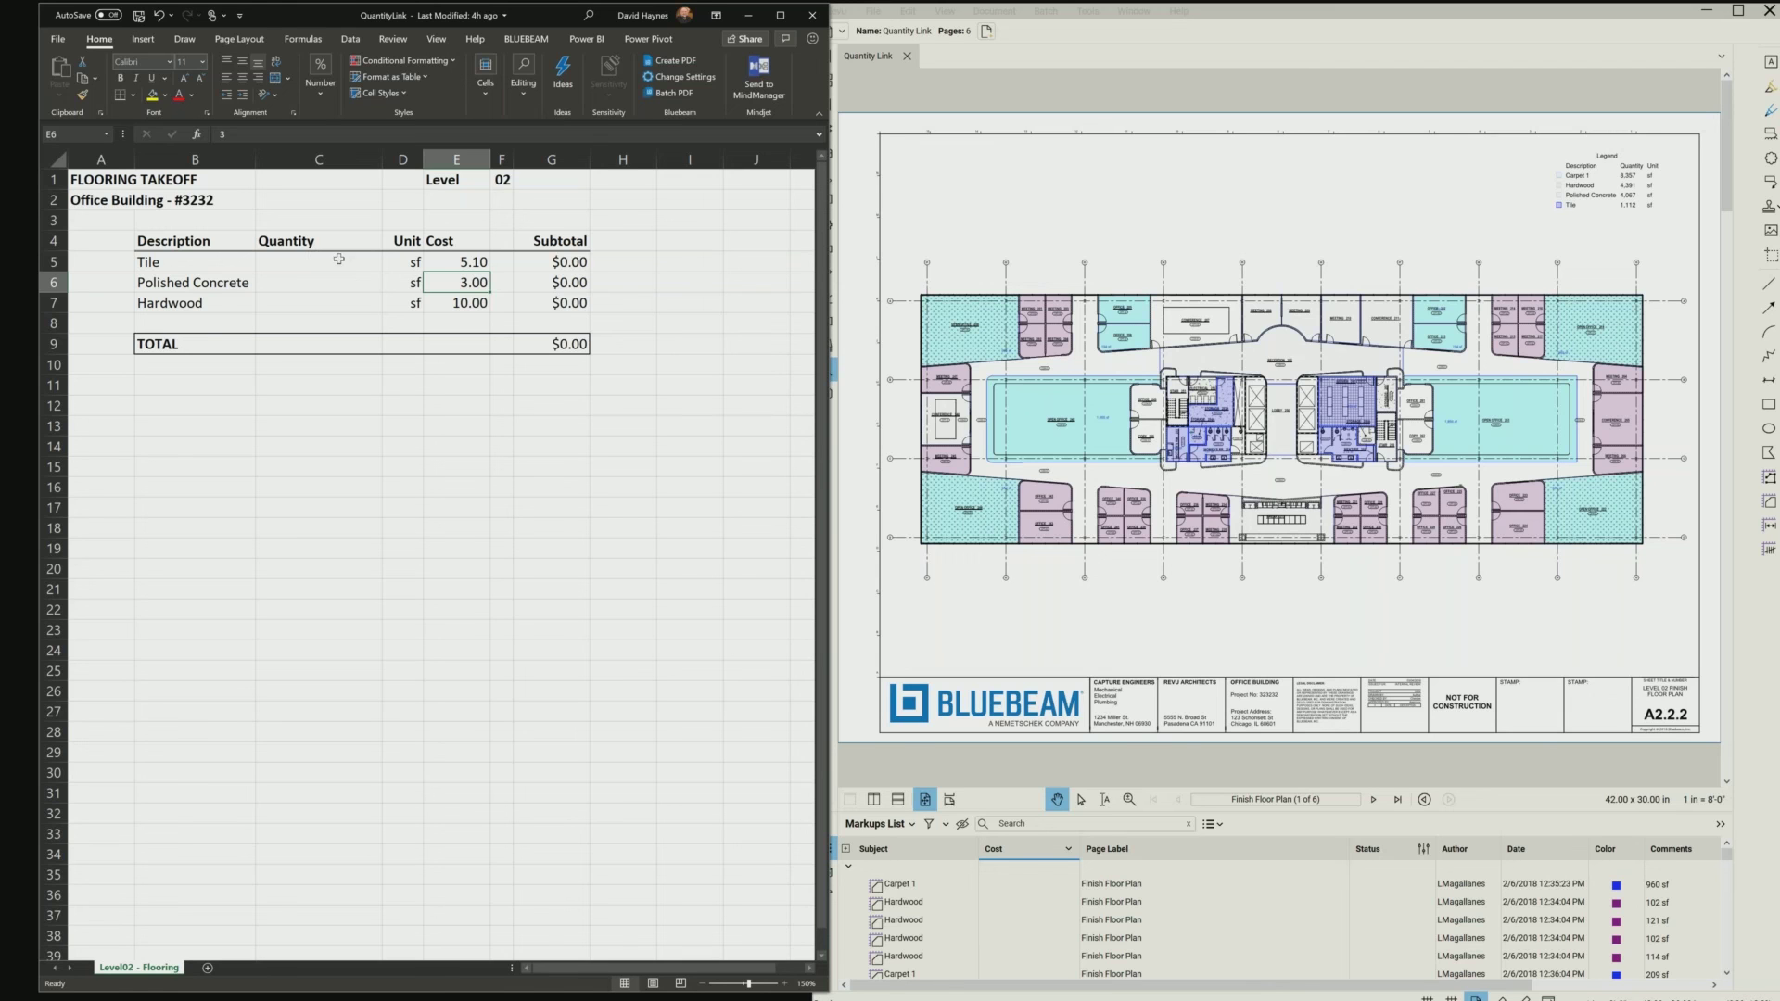
- Create a Quantity Link in the Tile quantity cell C5 that totals Area for markups with Subject Tile
{"action": "left_click_drag", "start_coordinate": [337, 263], "coordinate": [353, 305]}
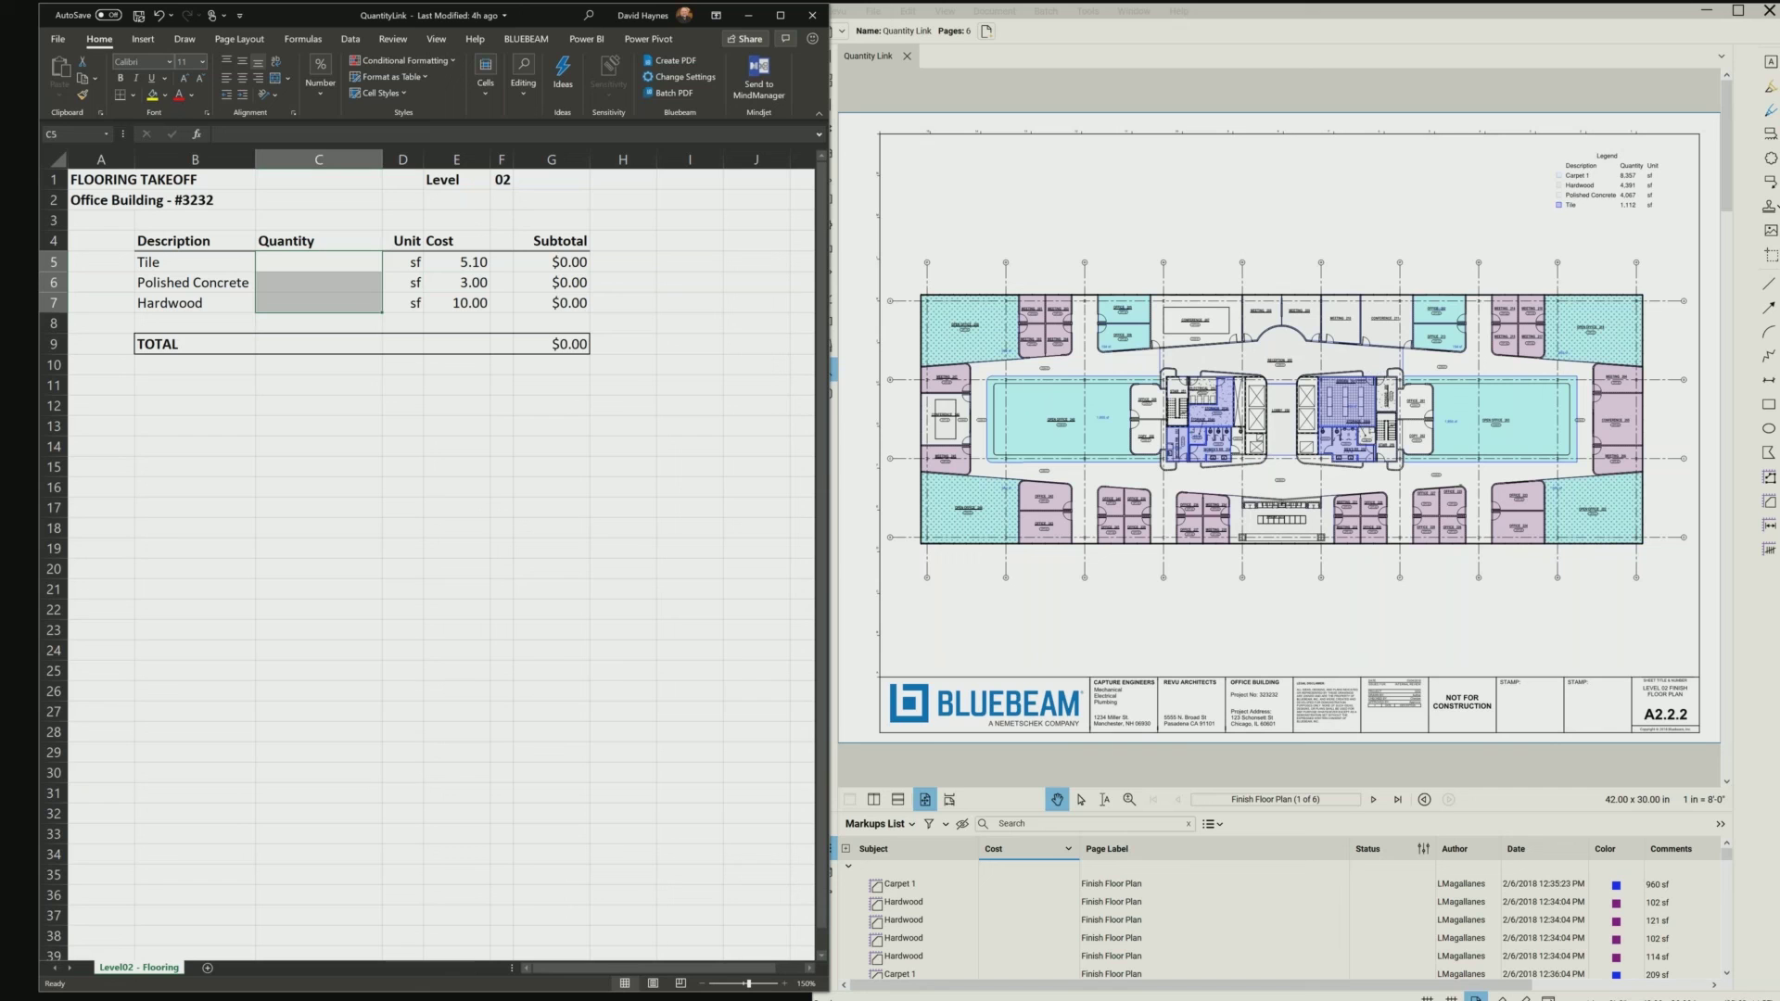
{"action": "left_click_drag", "start_coordinate": [1270, 355], "coordinate": [277, 268]}
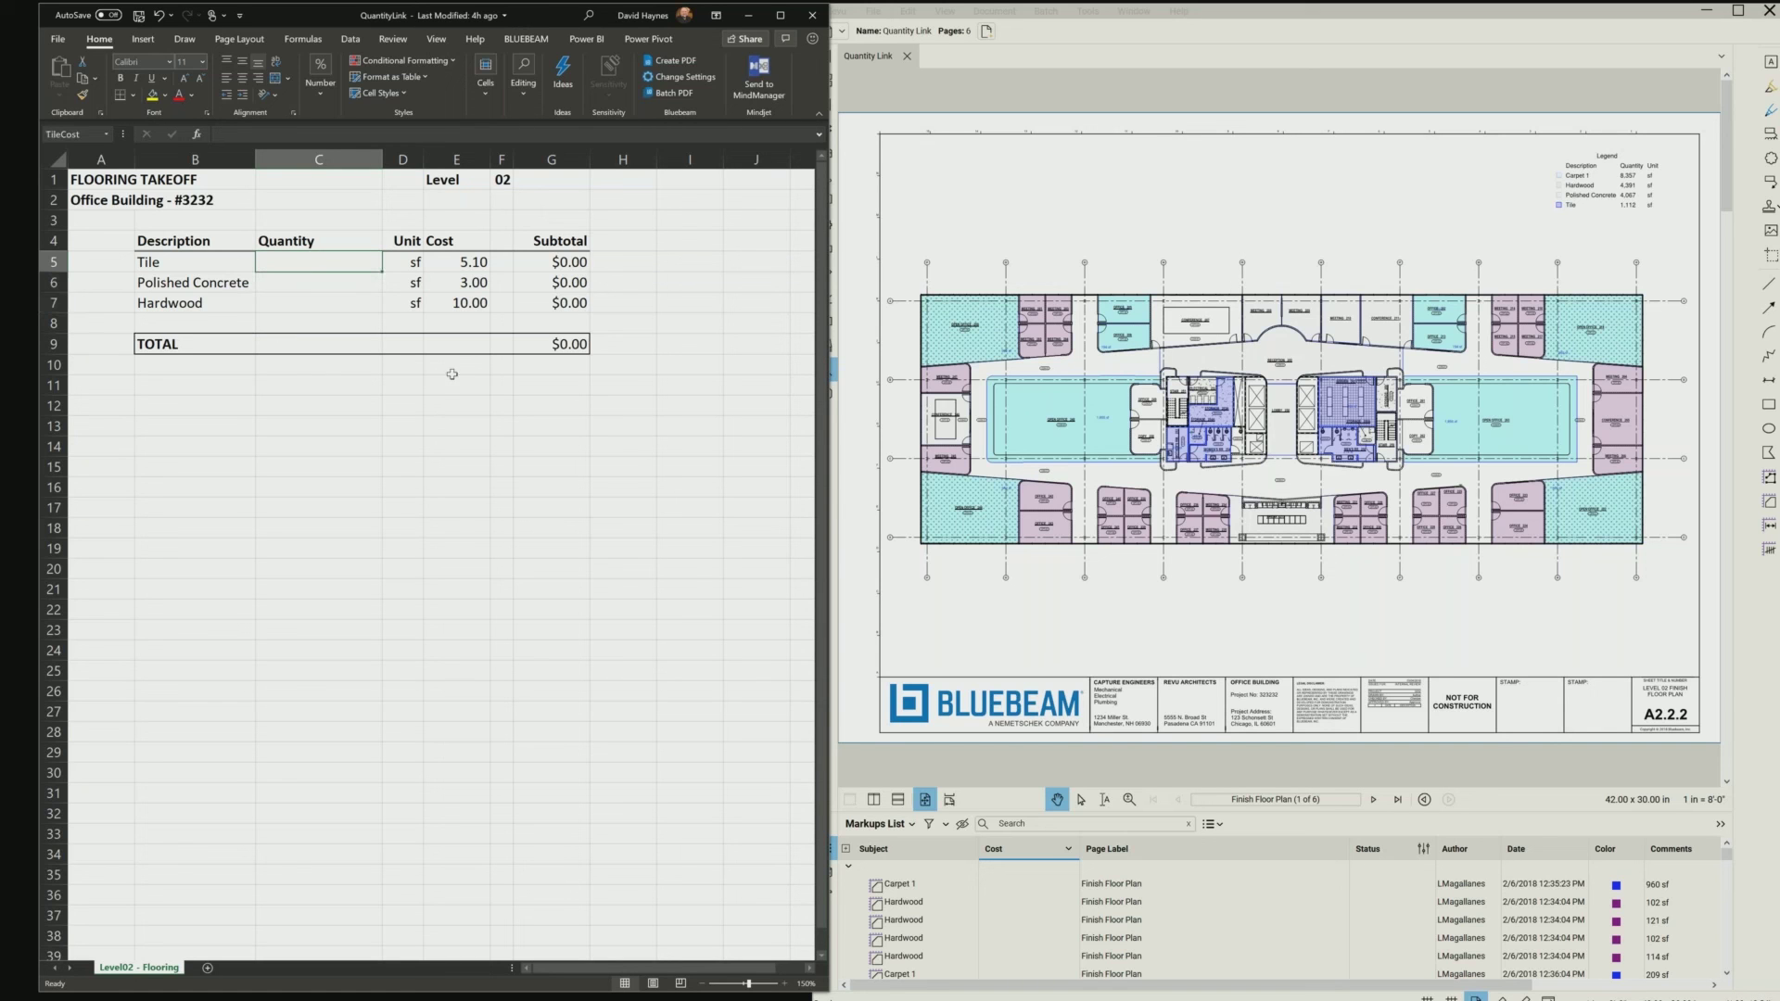
{"action": "right_click", "coordinate": [318, 261]}
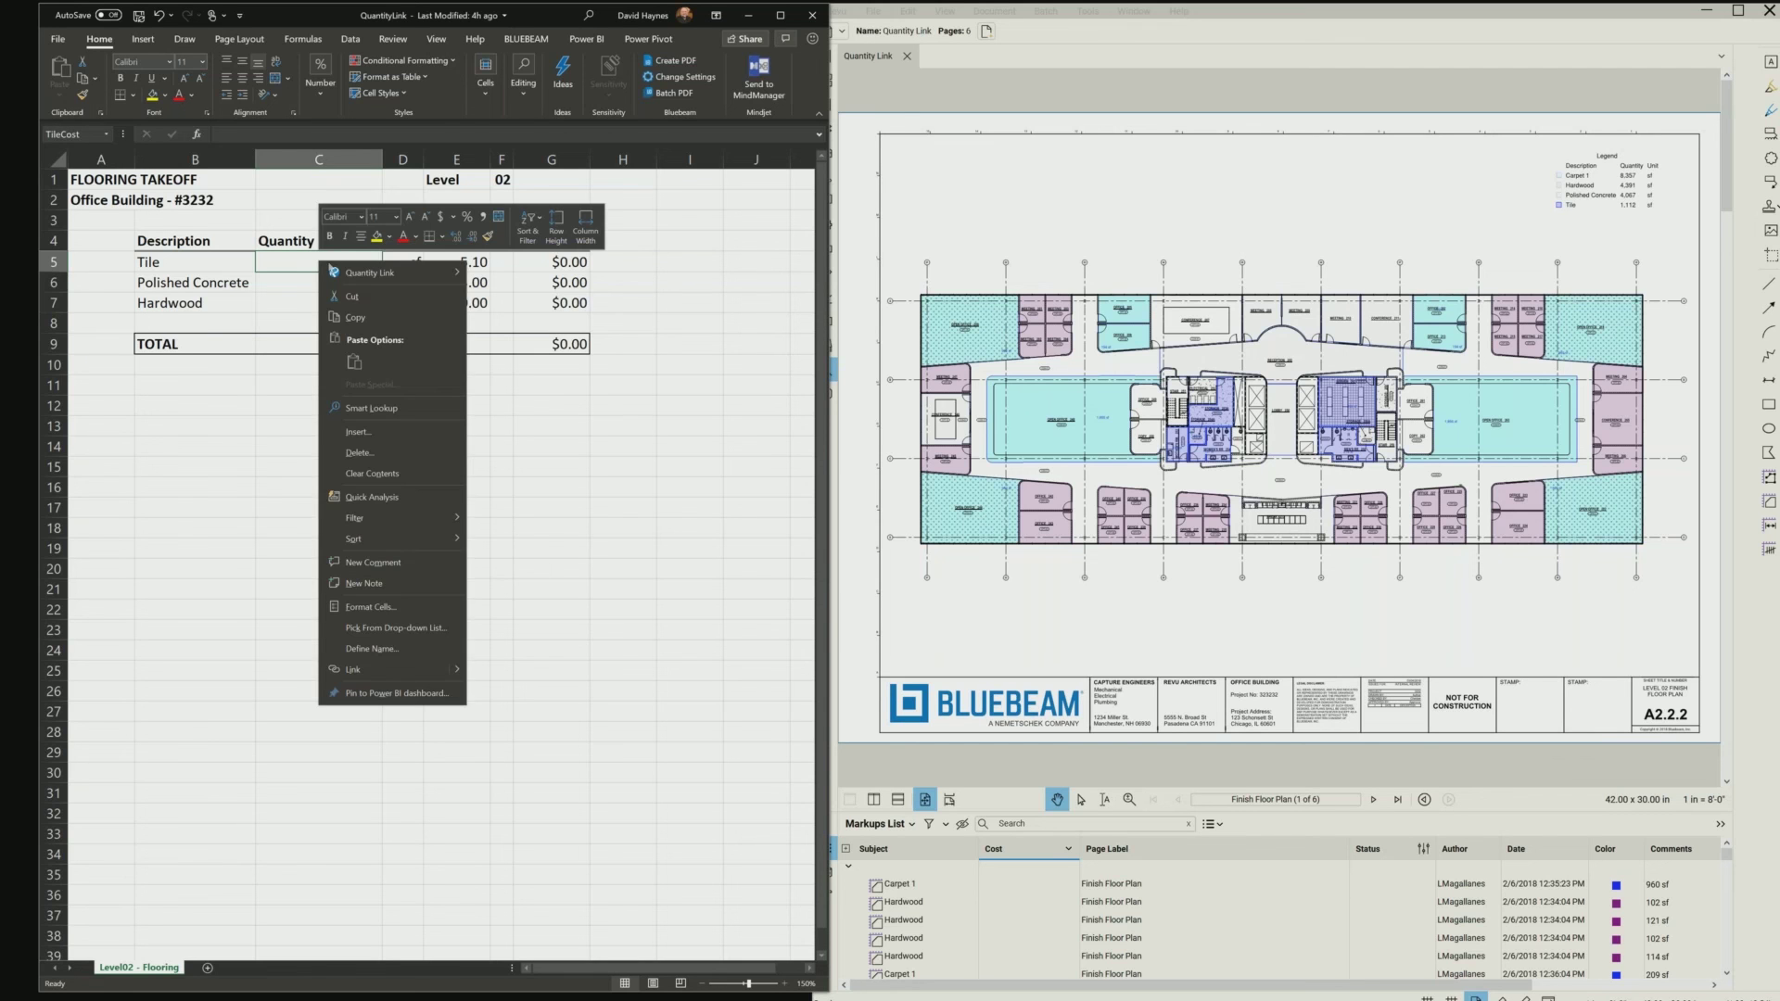
{"action": "mouse_move", "coordinate": [350, 275]}
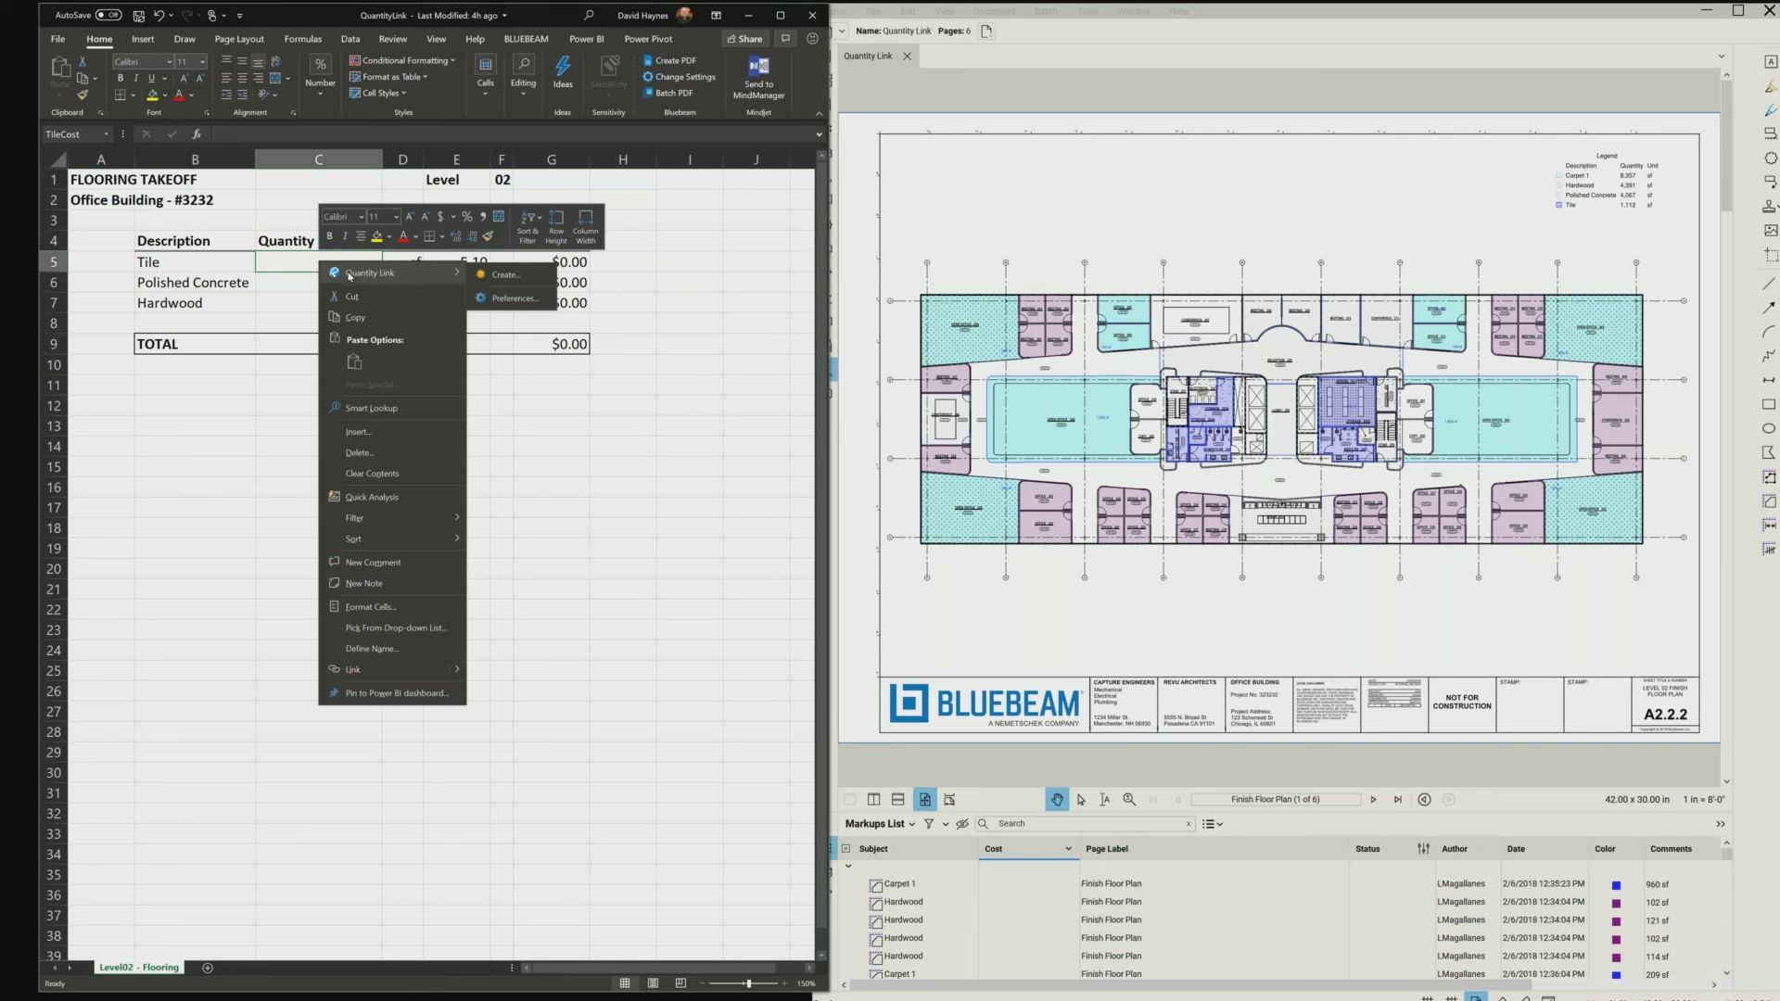
{"action": "left_click", "coordinate": [507, 276]}
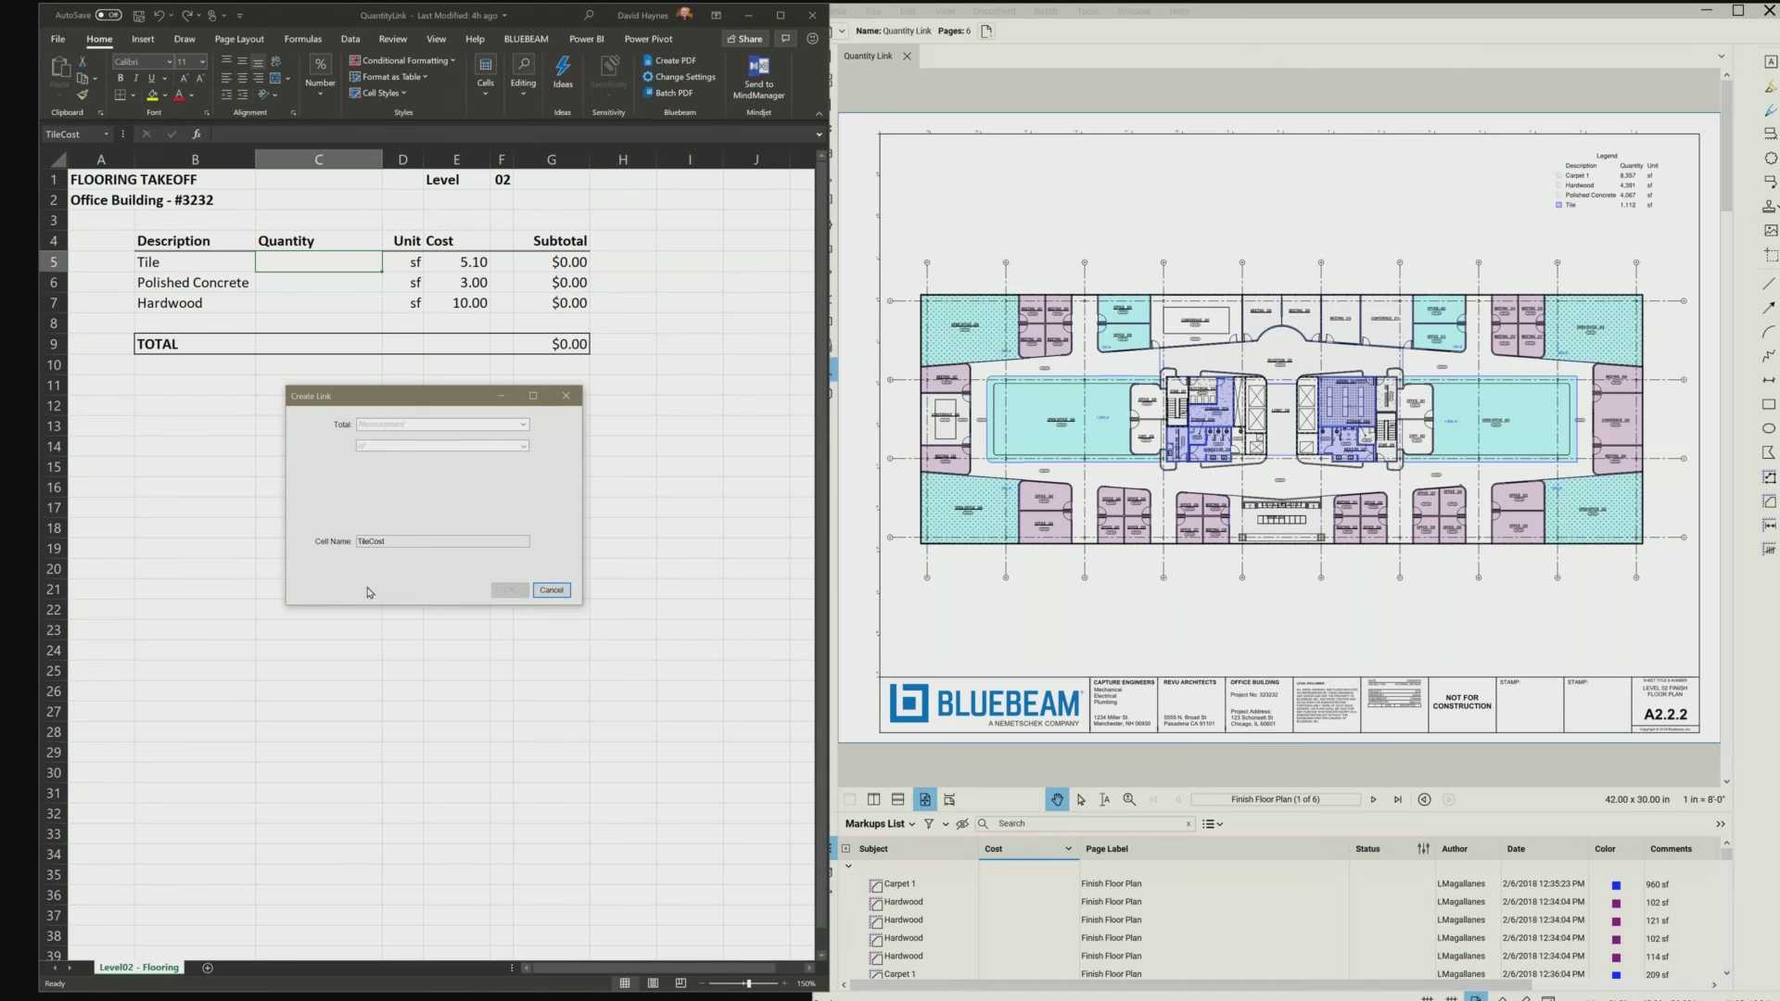
{"action": "left_click", "coordinate": [403, 426]}
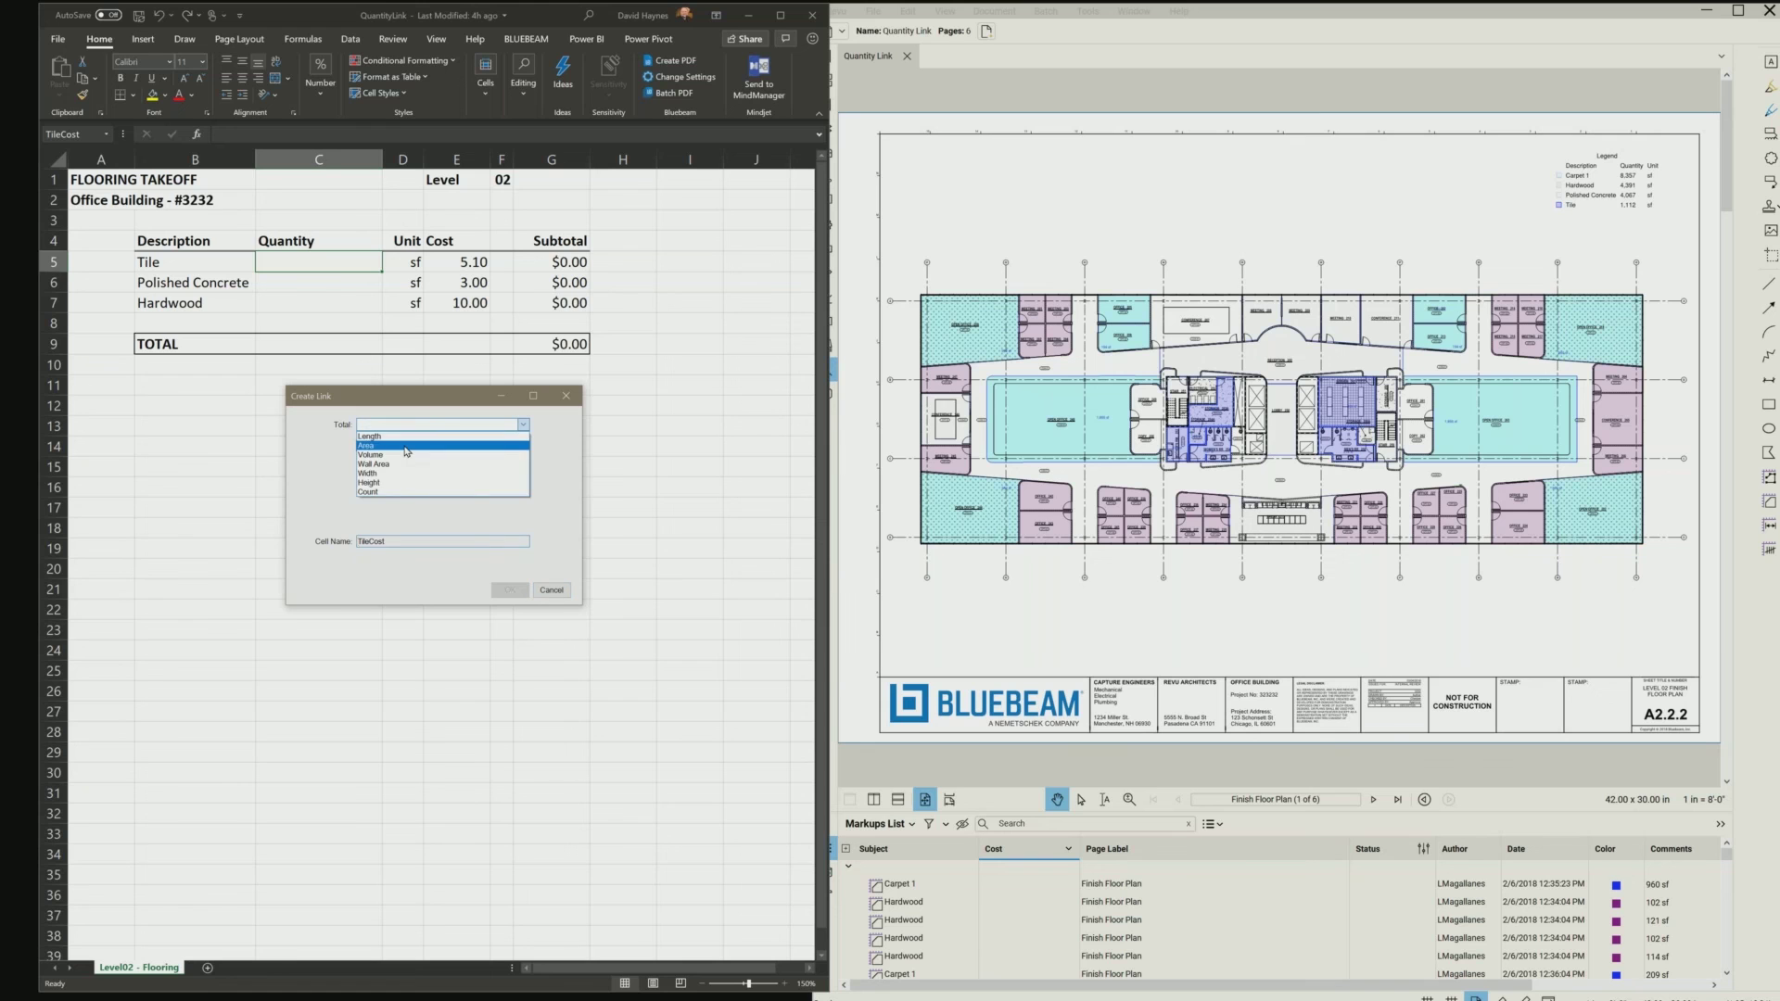
{"action": "left_click", "coordinate": [405, 447]}
{"action": "left_click", "coordinate": [405, 448]}
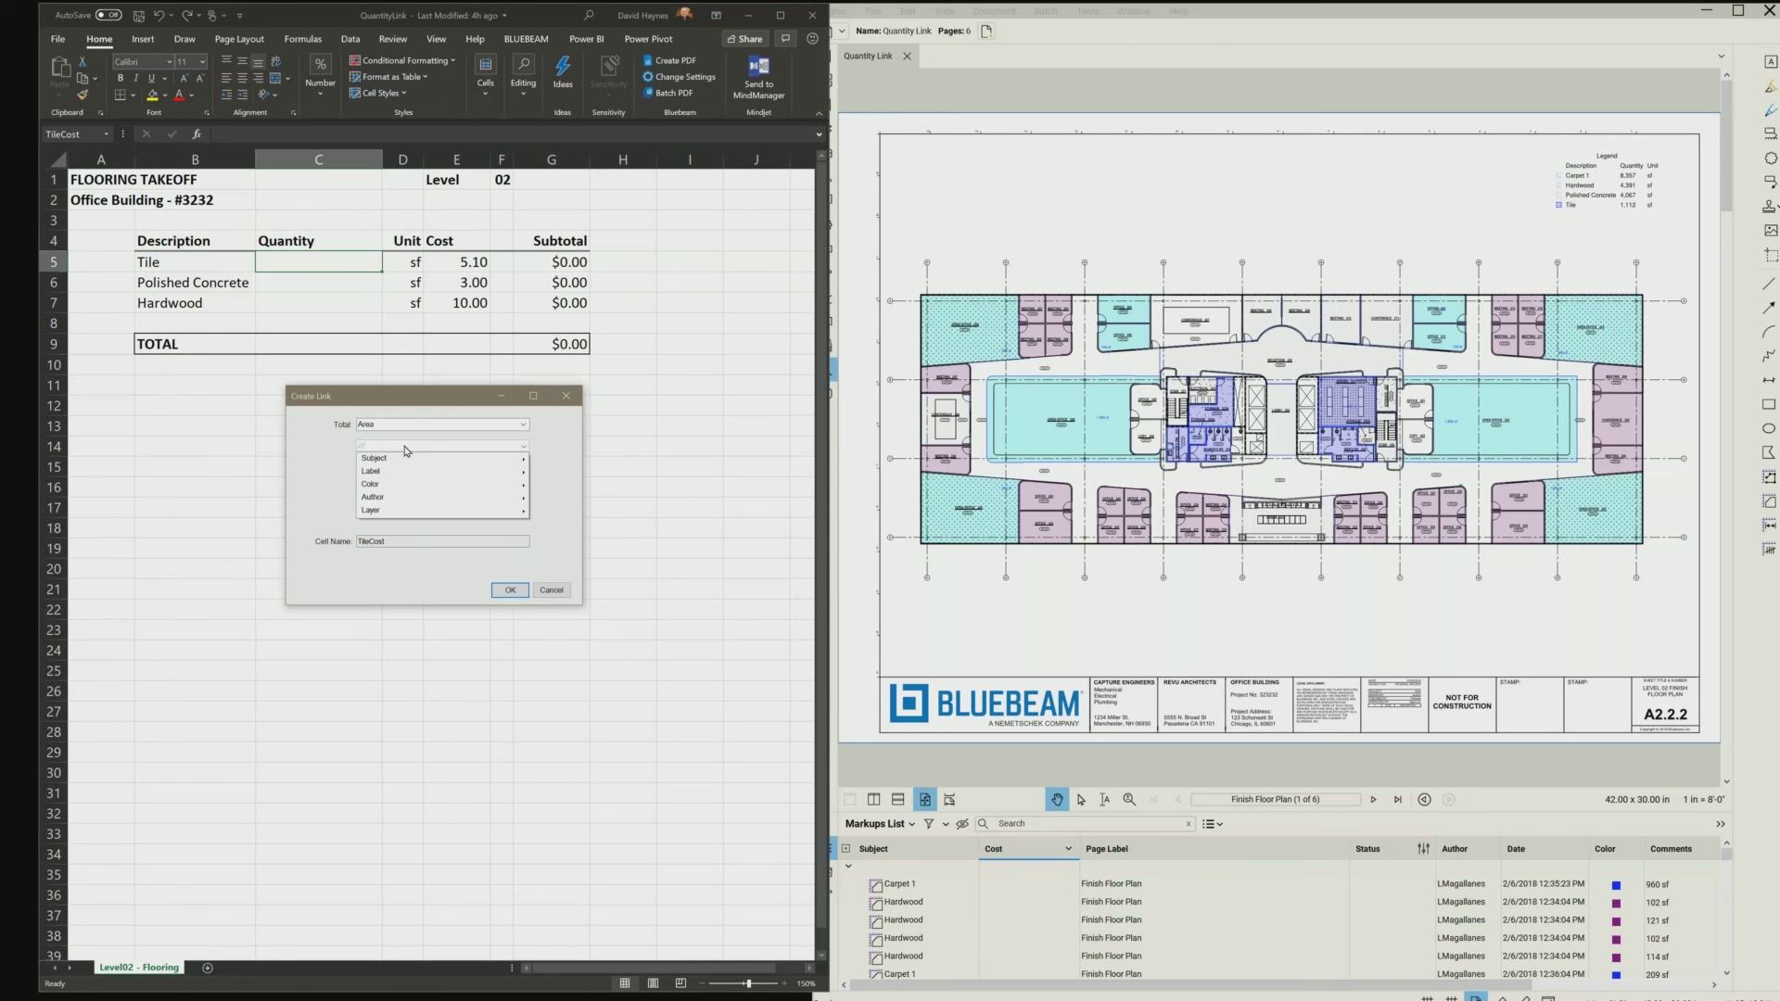
{"action": "mouse_move", "coordinate": [405, 459]}
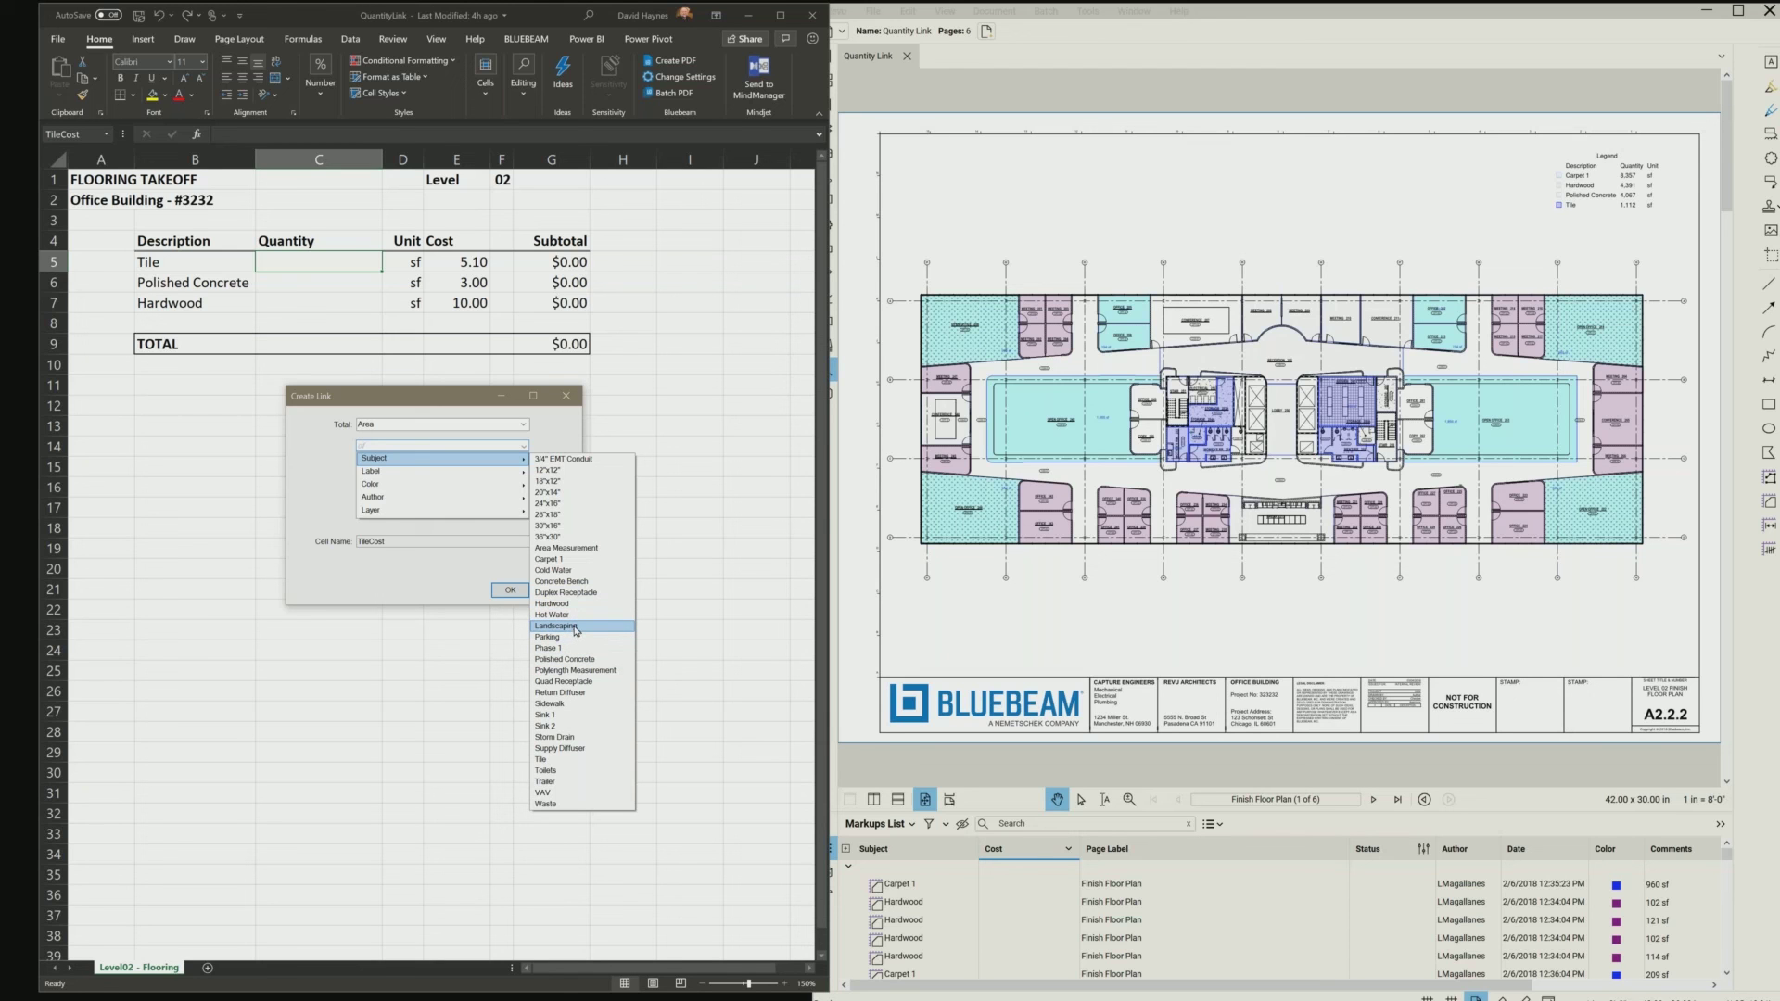
{"action": "left_click", "coordinate": [545, 761]}
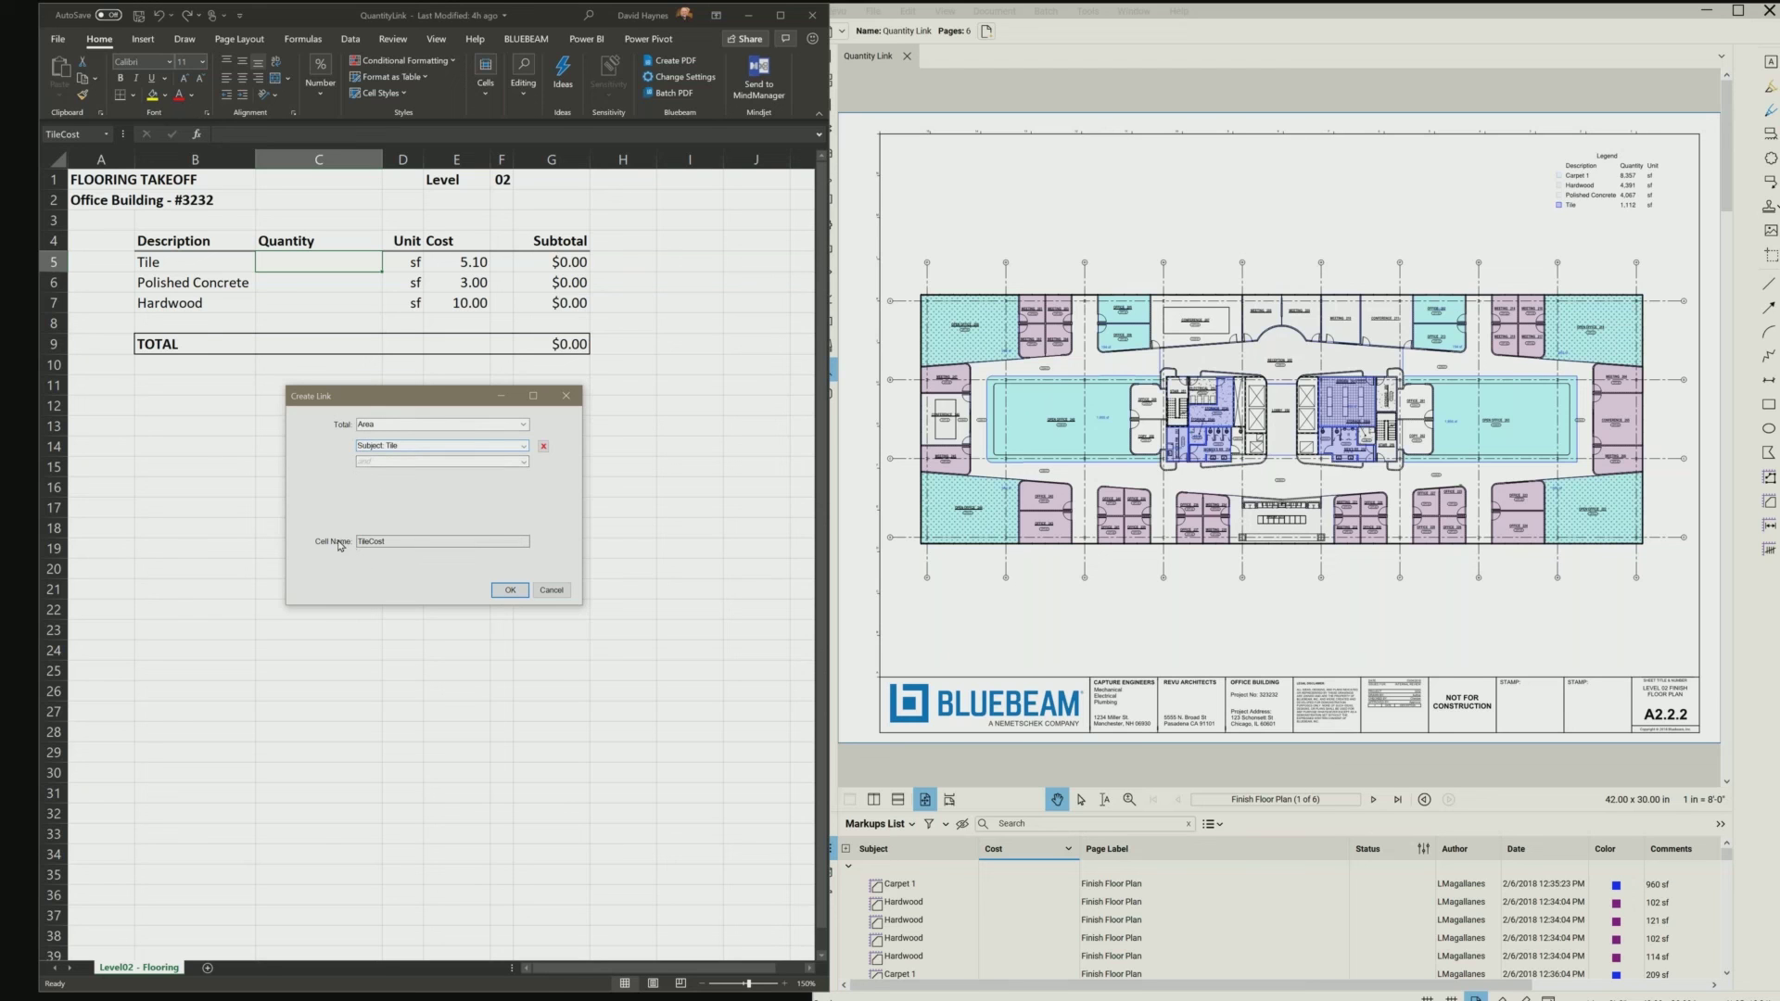
{"action": "left_click", "coordinate": [510, 590]}
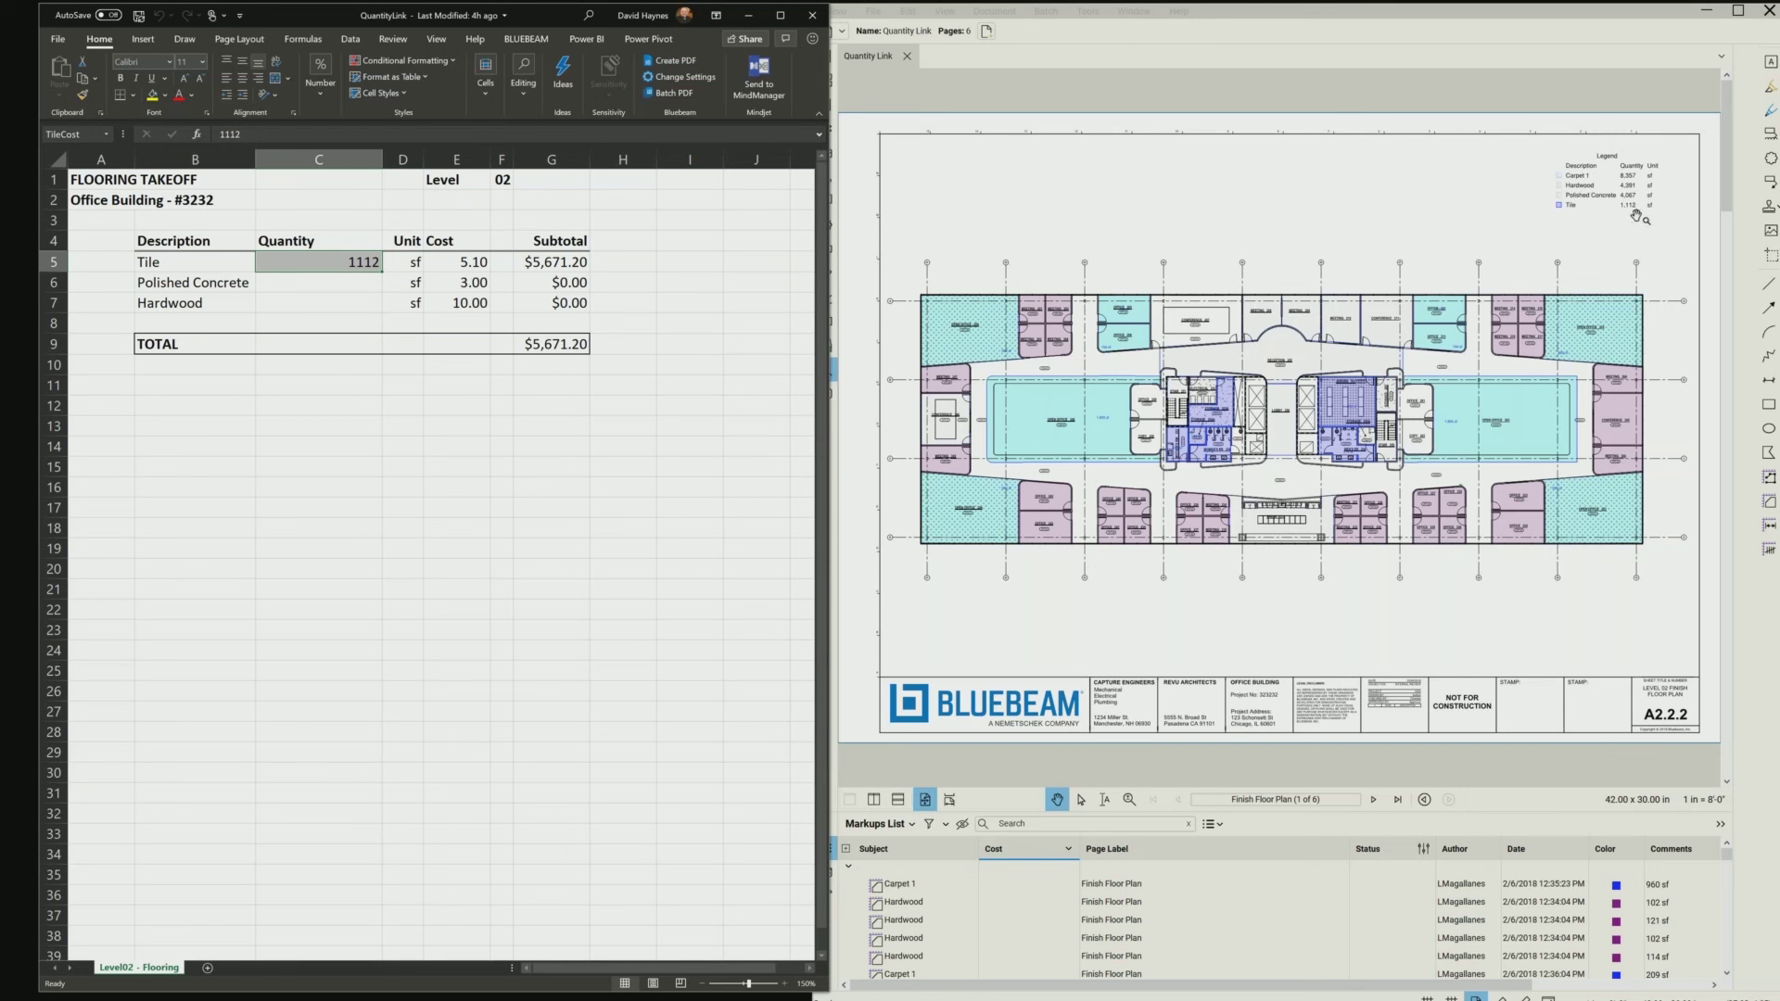
- Create a Quantity Link in the Polished Concrete quantity cell C6 that totals Area for markups with Subject Polished Concrete
{"action": "right_click", "coordinate": [345, 284]}
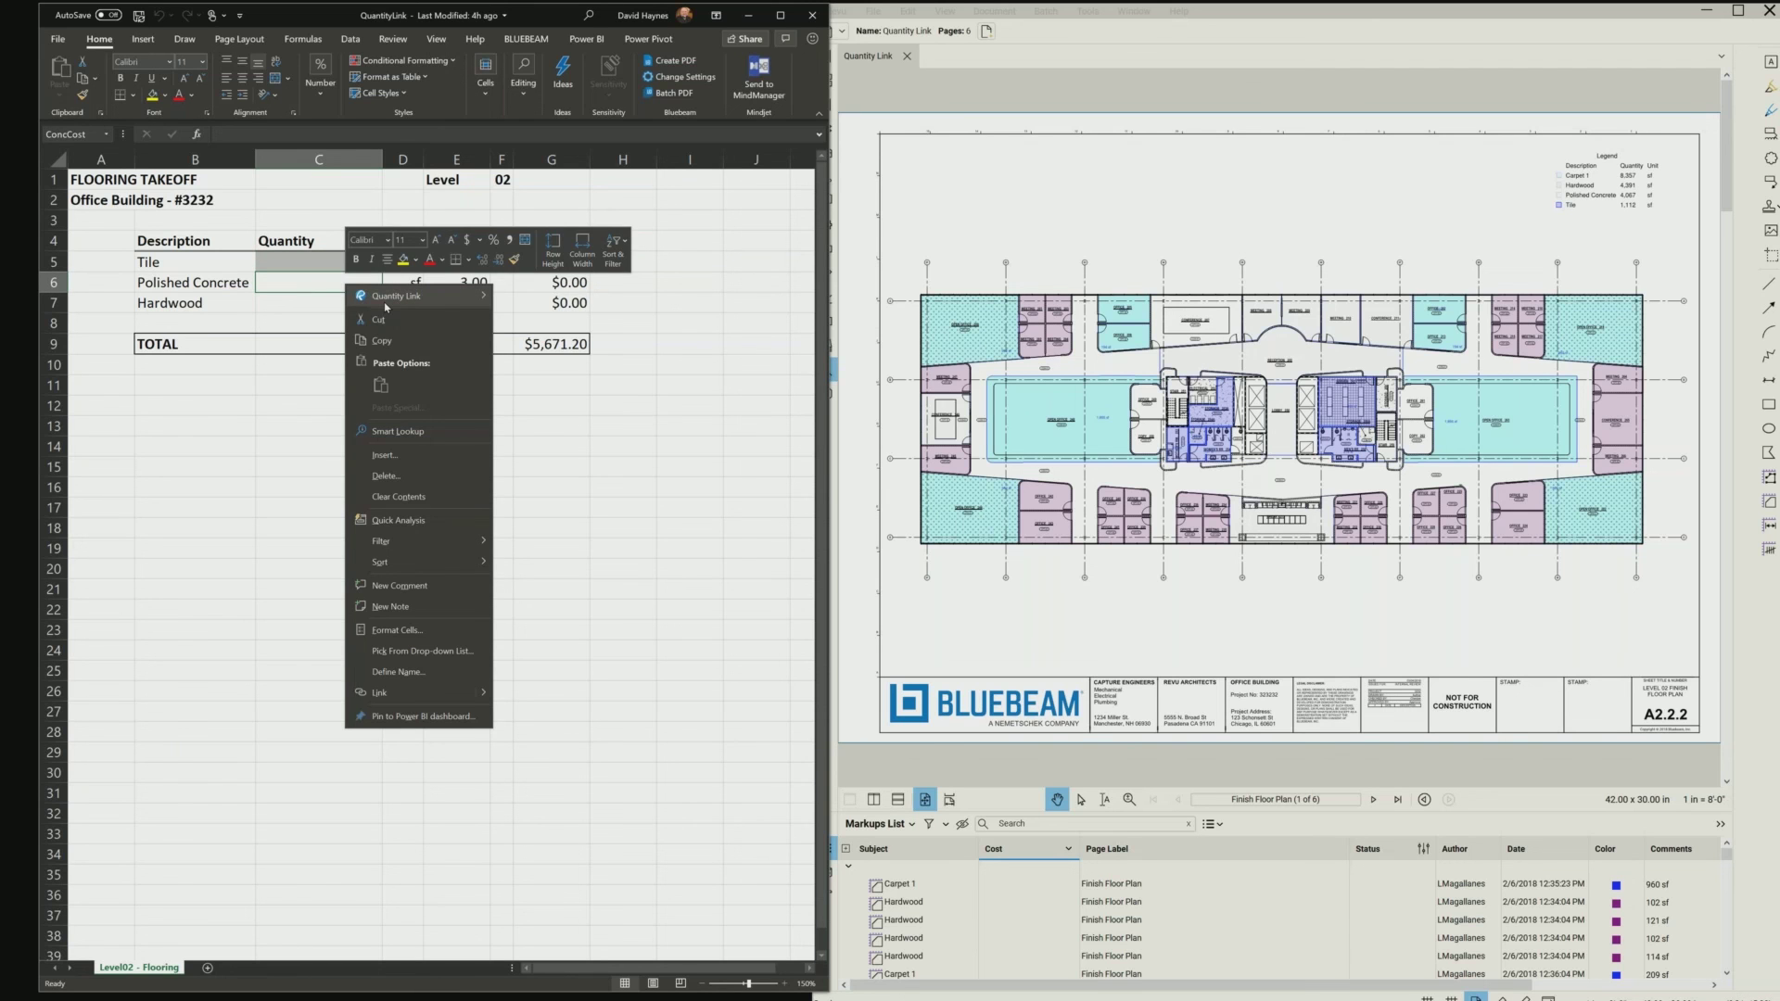
{"action": "mouse_move", "coordinate": [393, 299]}
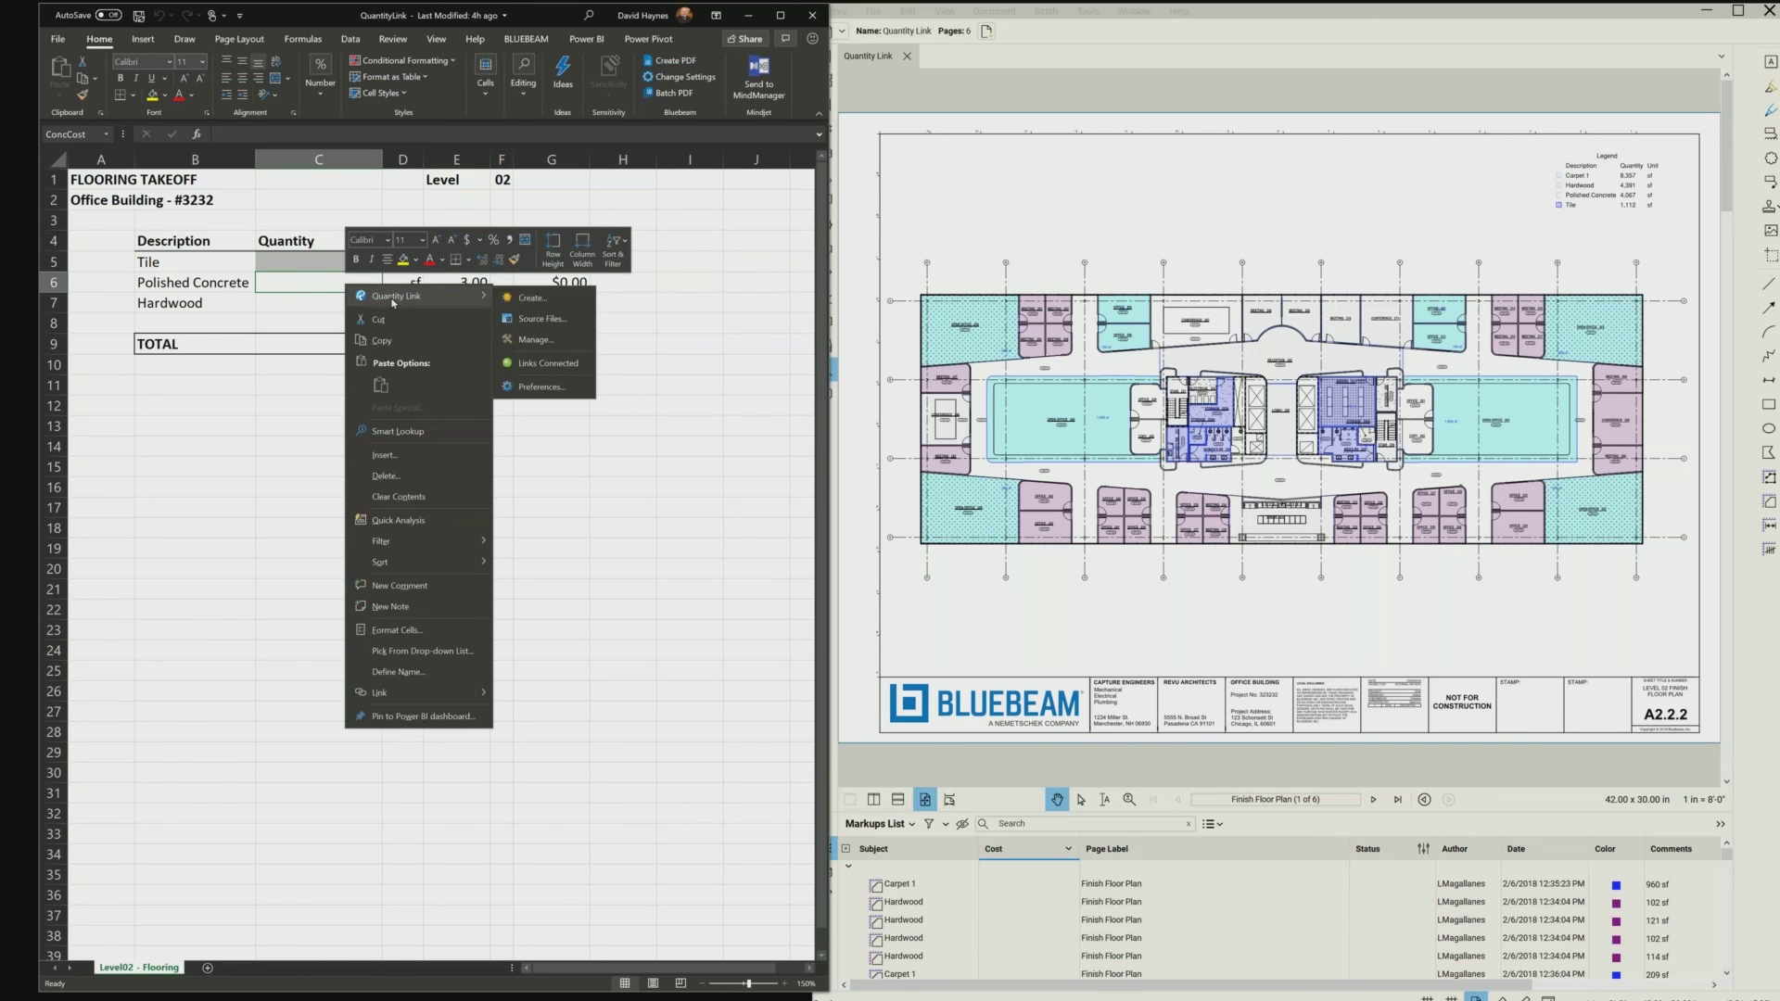
{"action": "left_click", "coordinate": [559, 300]}
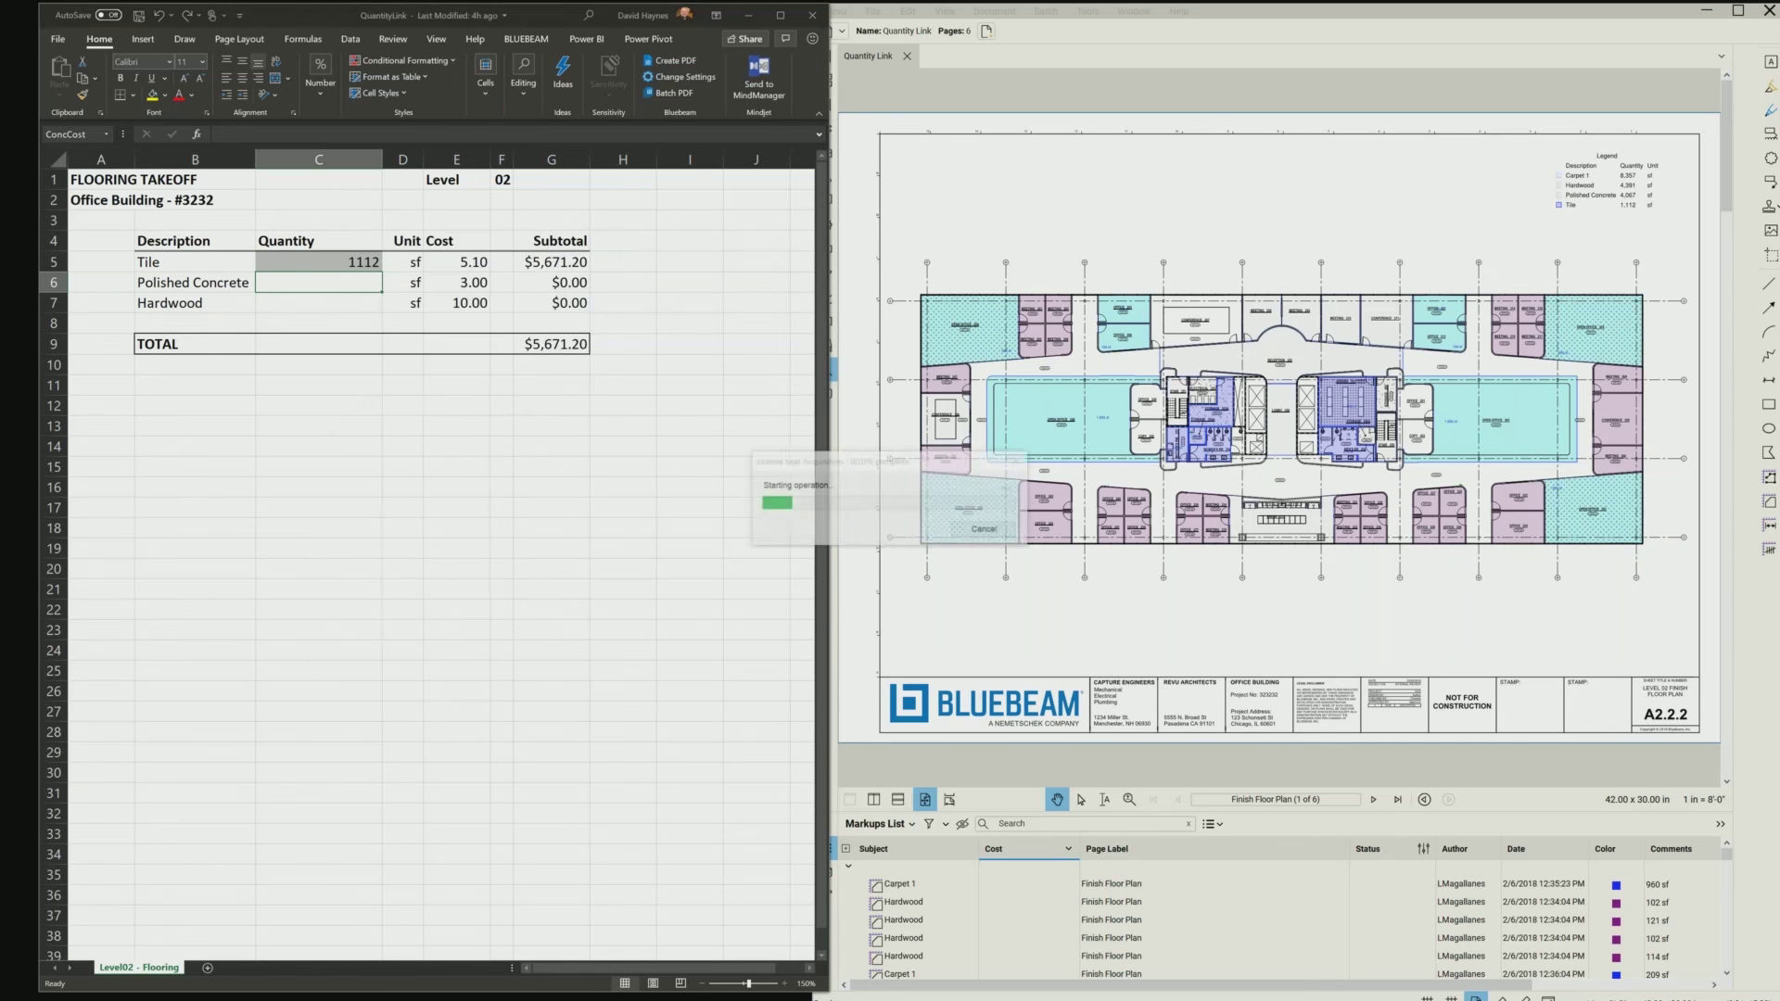
{"action": "left_click", "coordinate": [408, 427]}
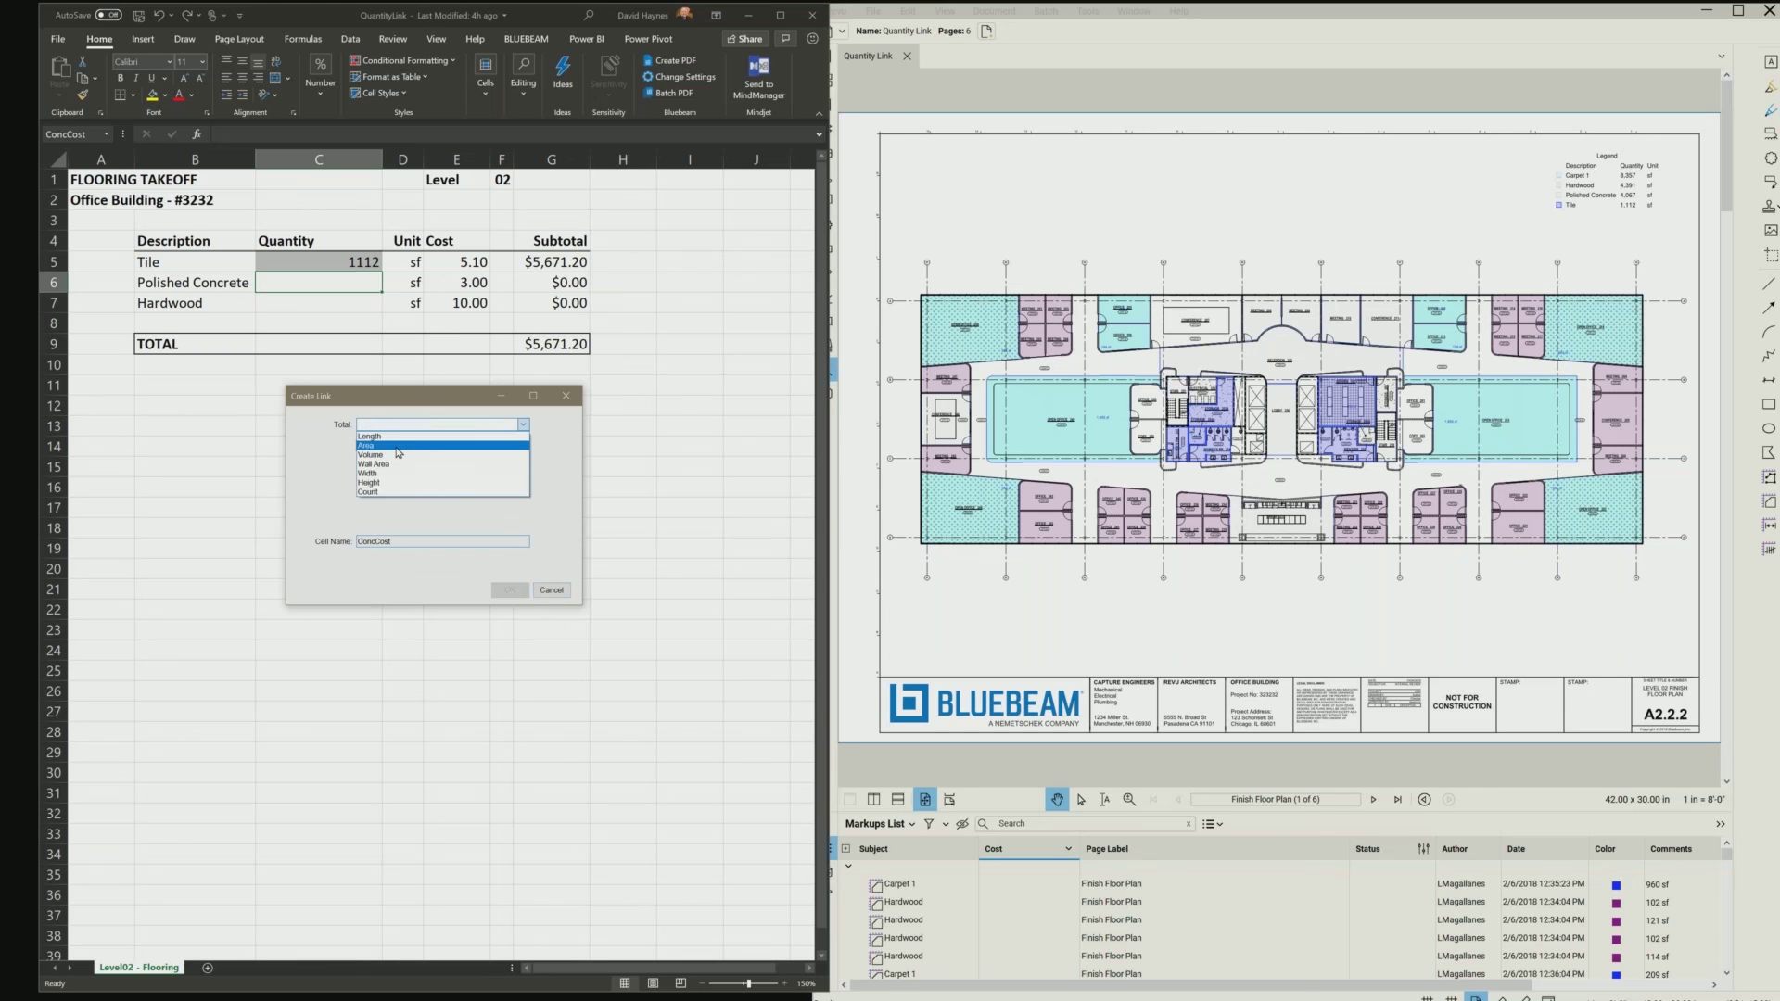
{"action": "left_click", "coordinate": [397, 446]}
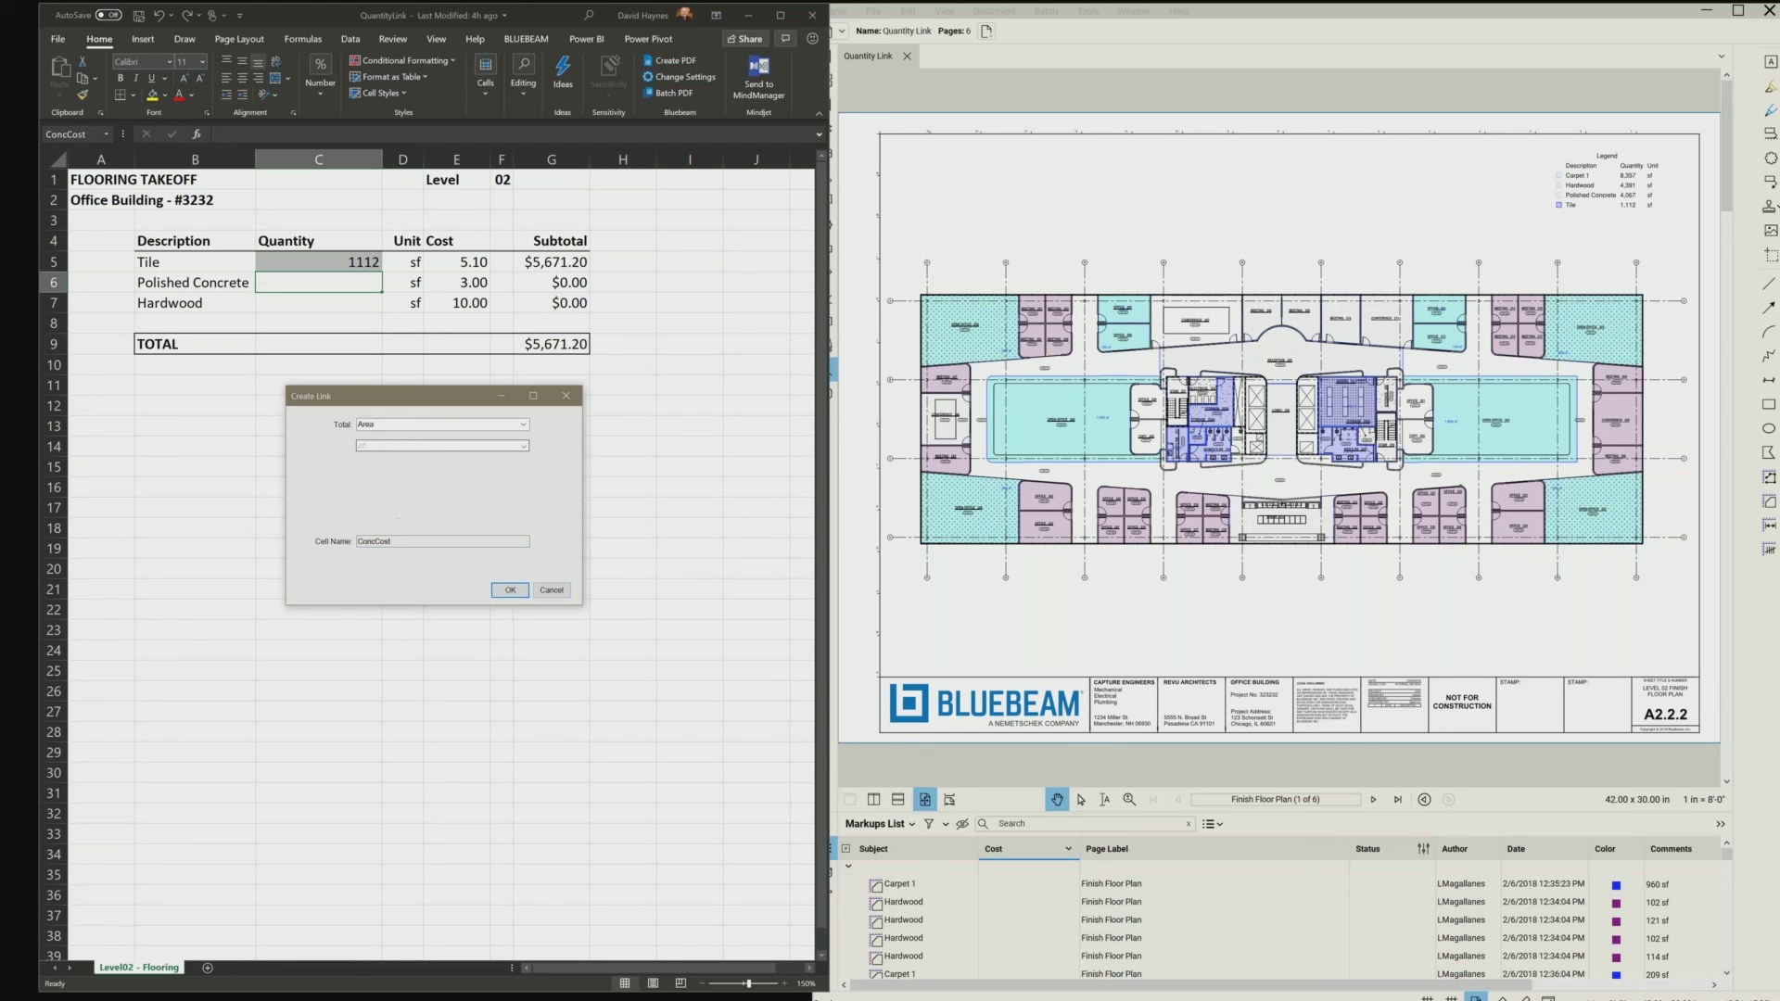
{"action": "left_click", "coordinate": [445, 449]}
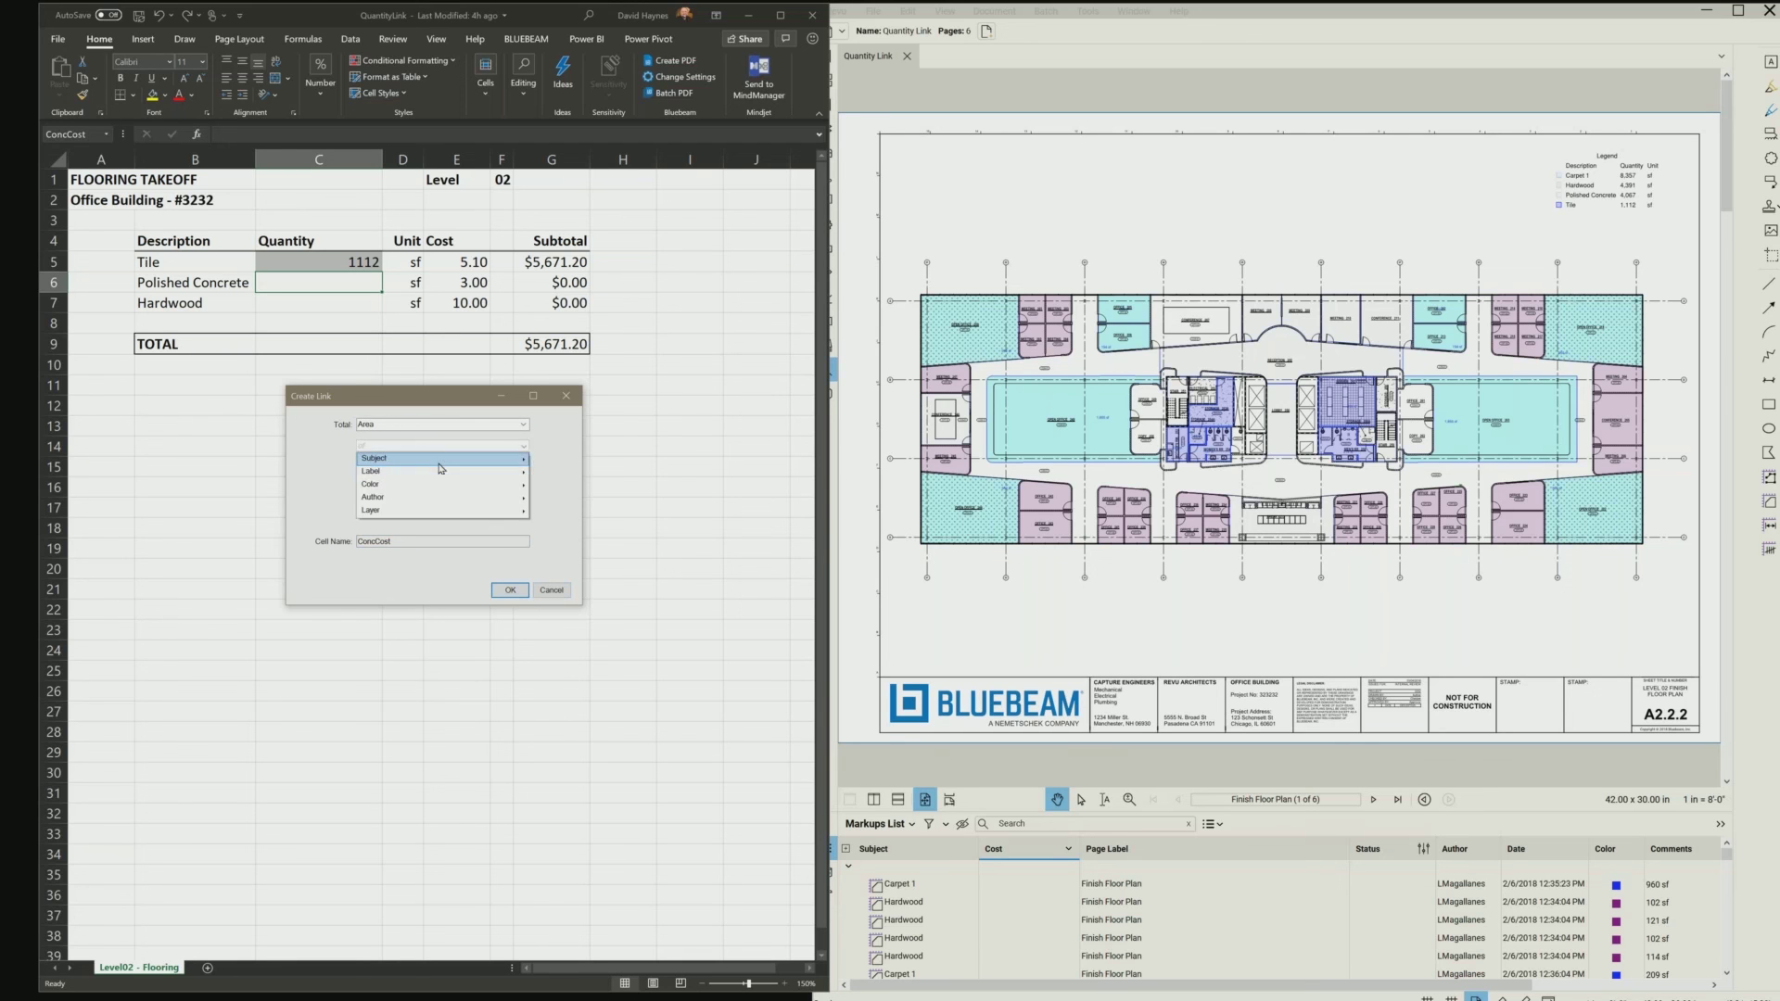
{"action": "mouse_move", "coordinate": [441, 468]}
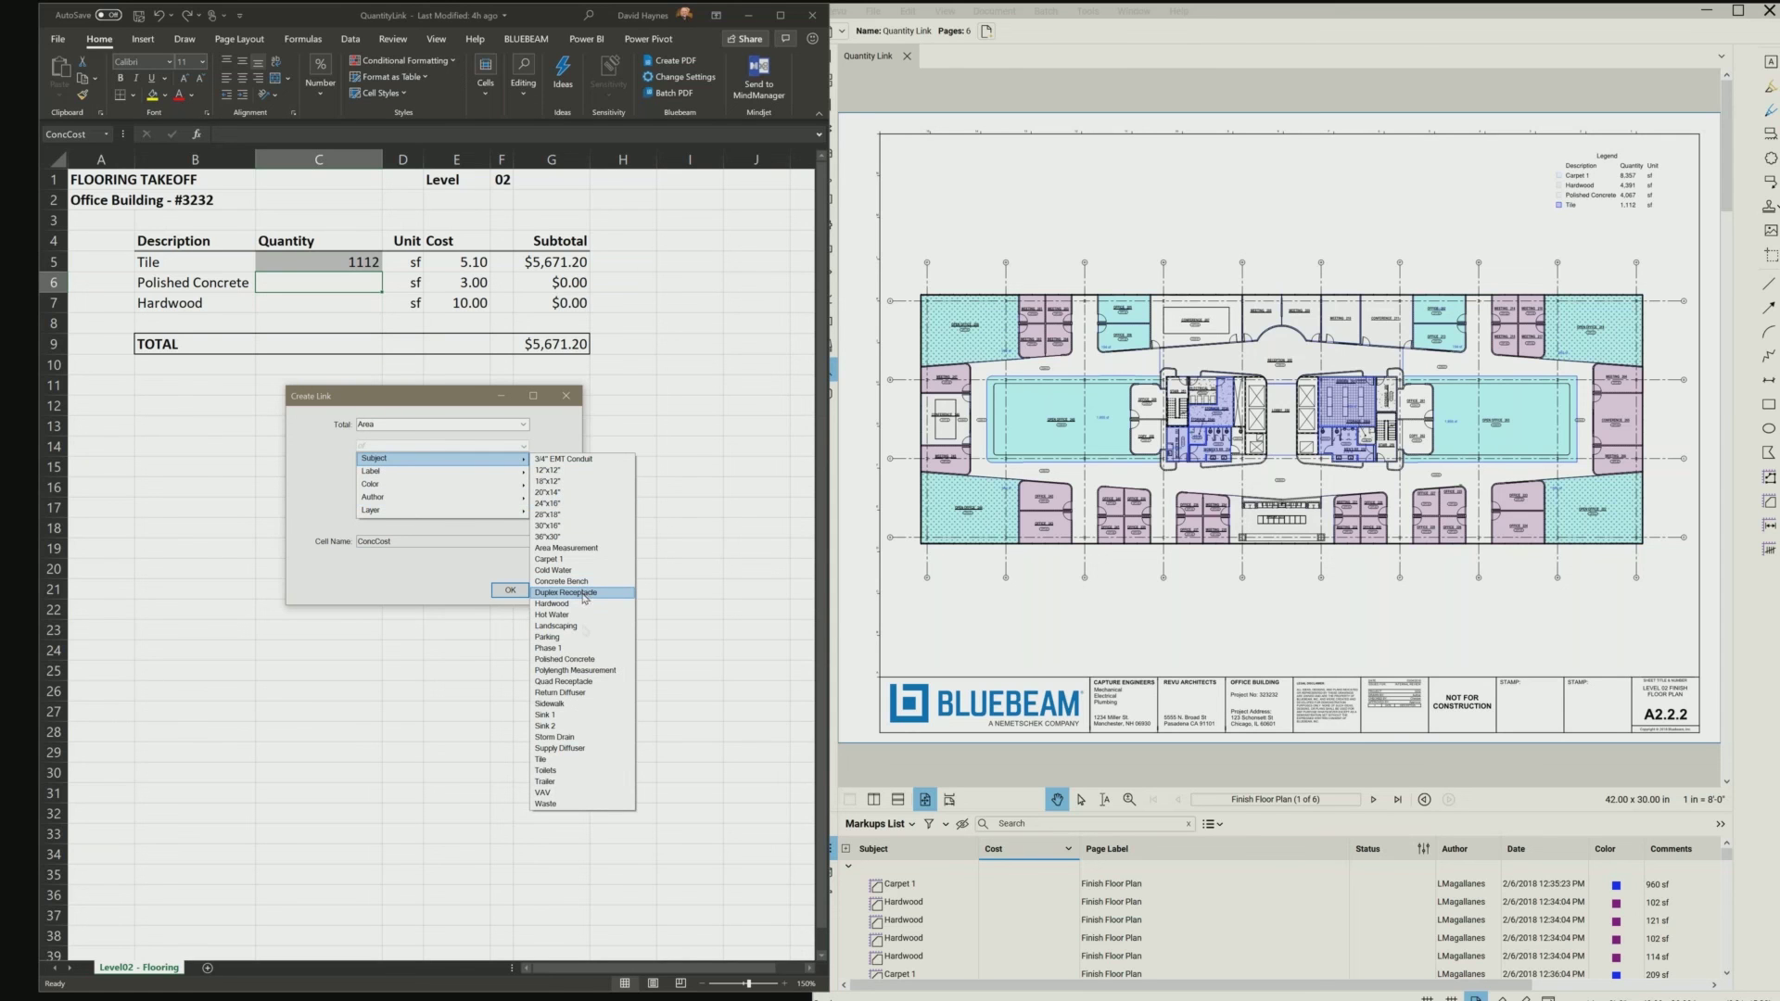
{"action": "left_click", "coordinate": [567, 658]}
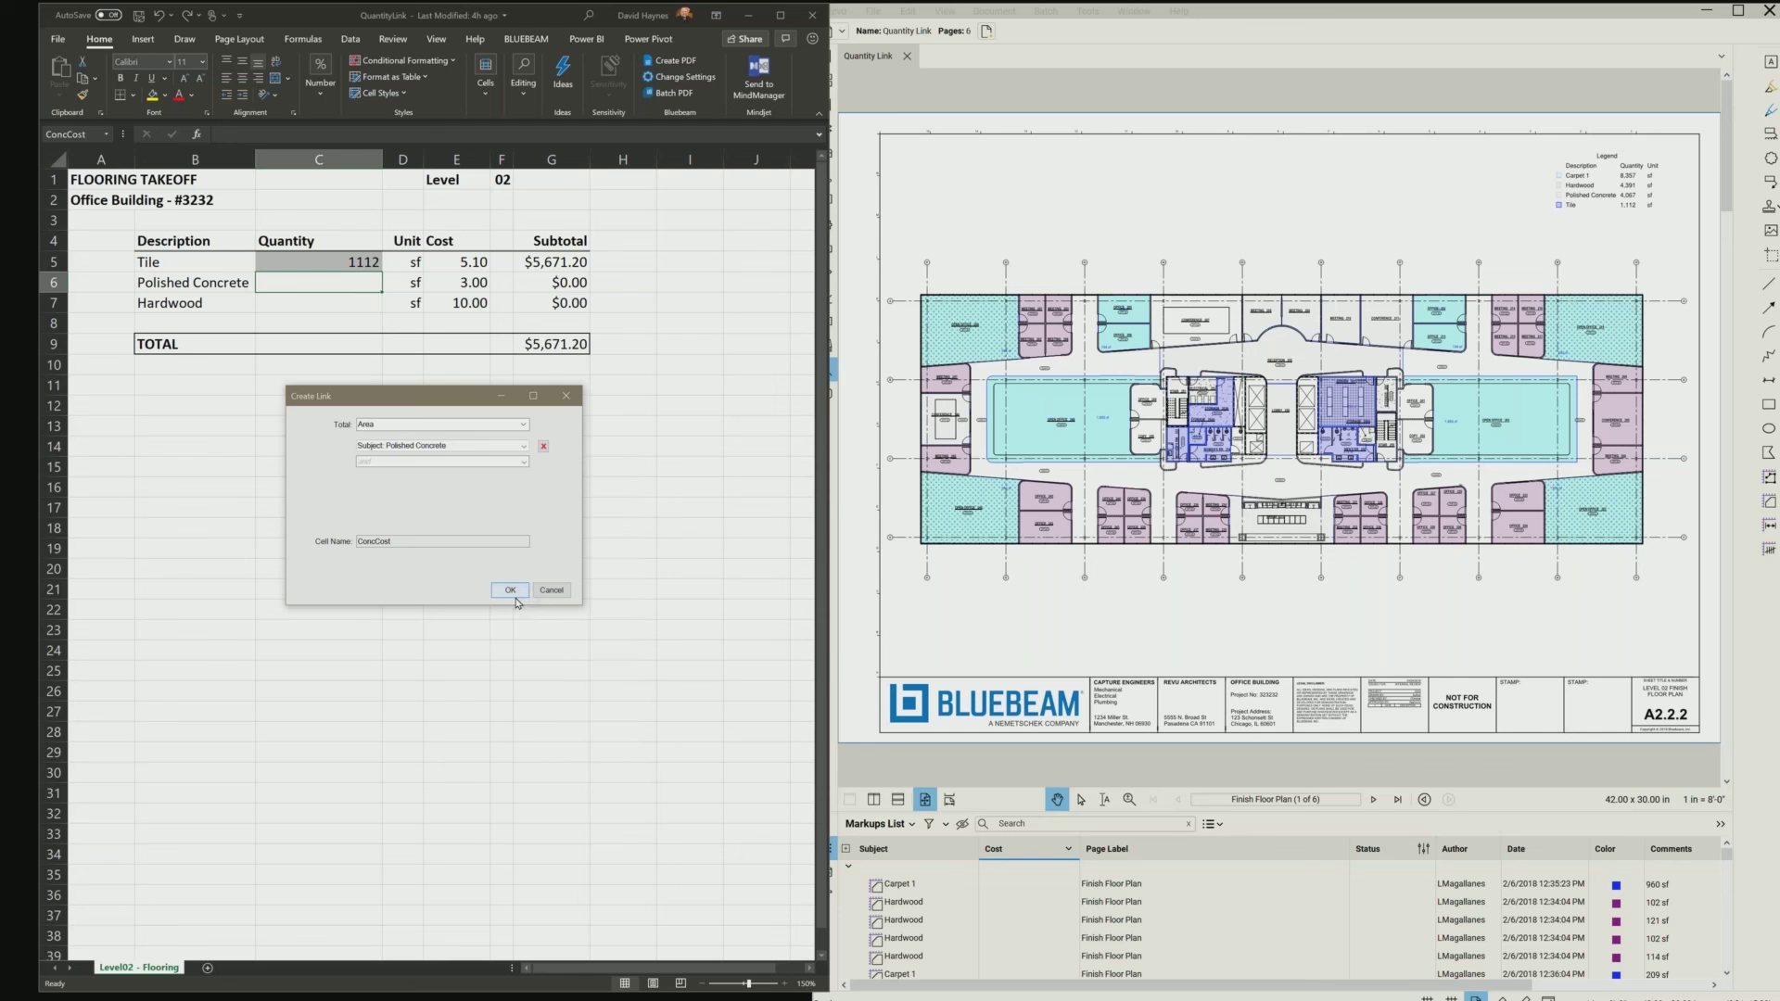
{"action": "key", "text": "Return"}
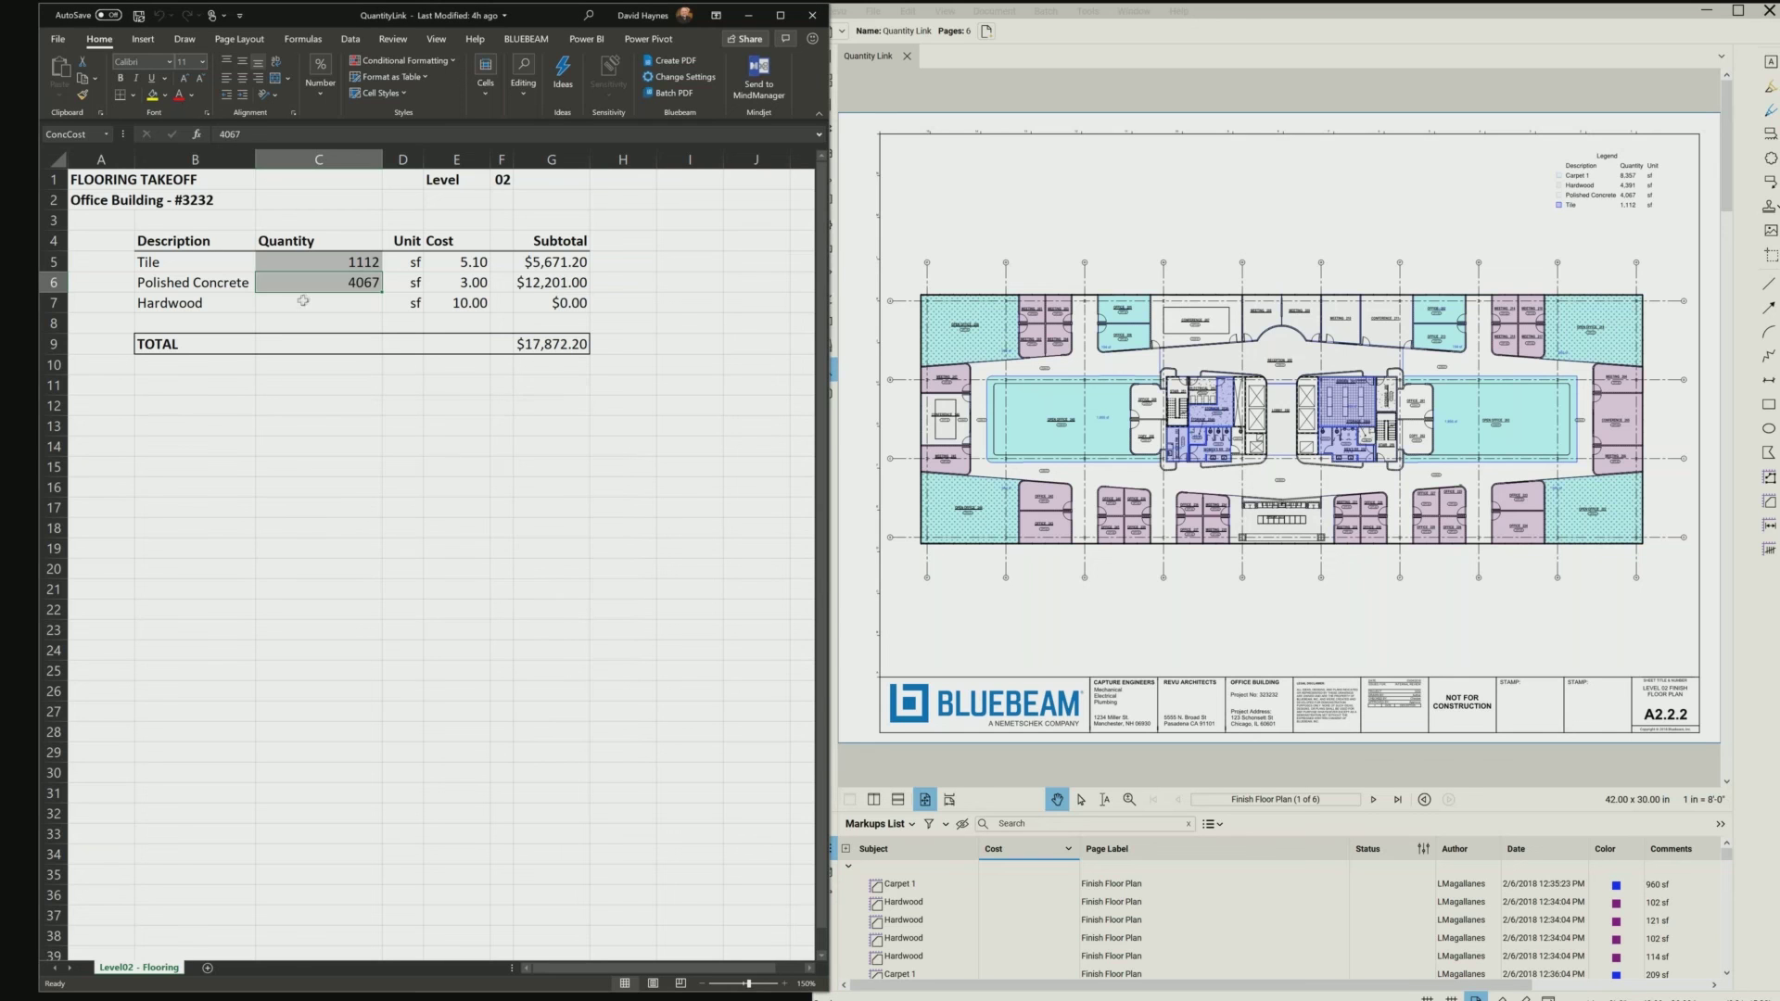
- Create a Quantity Link in the Hardwood quantity cell C7 that totals Area for markups with Subject Hardwood
{"action": "left_click", "coordinate": [305, 302]}
{"action": "right_click", "coordinate": [307, 303]}
{"action": "mouse_move", "coordinate": [337, 313]}
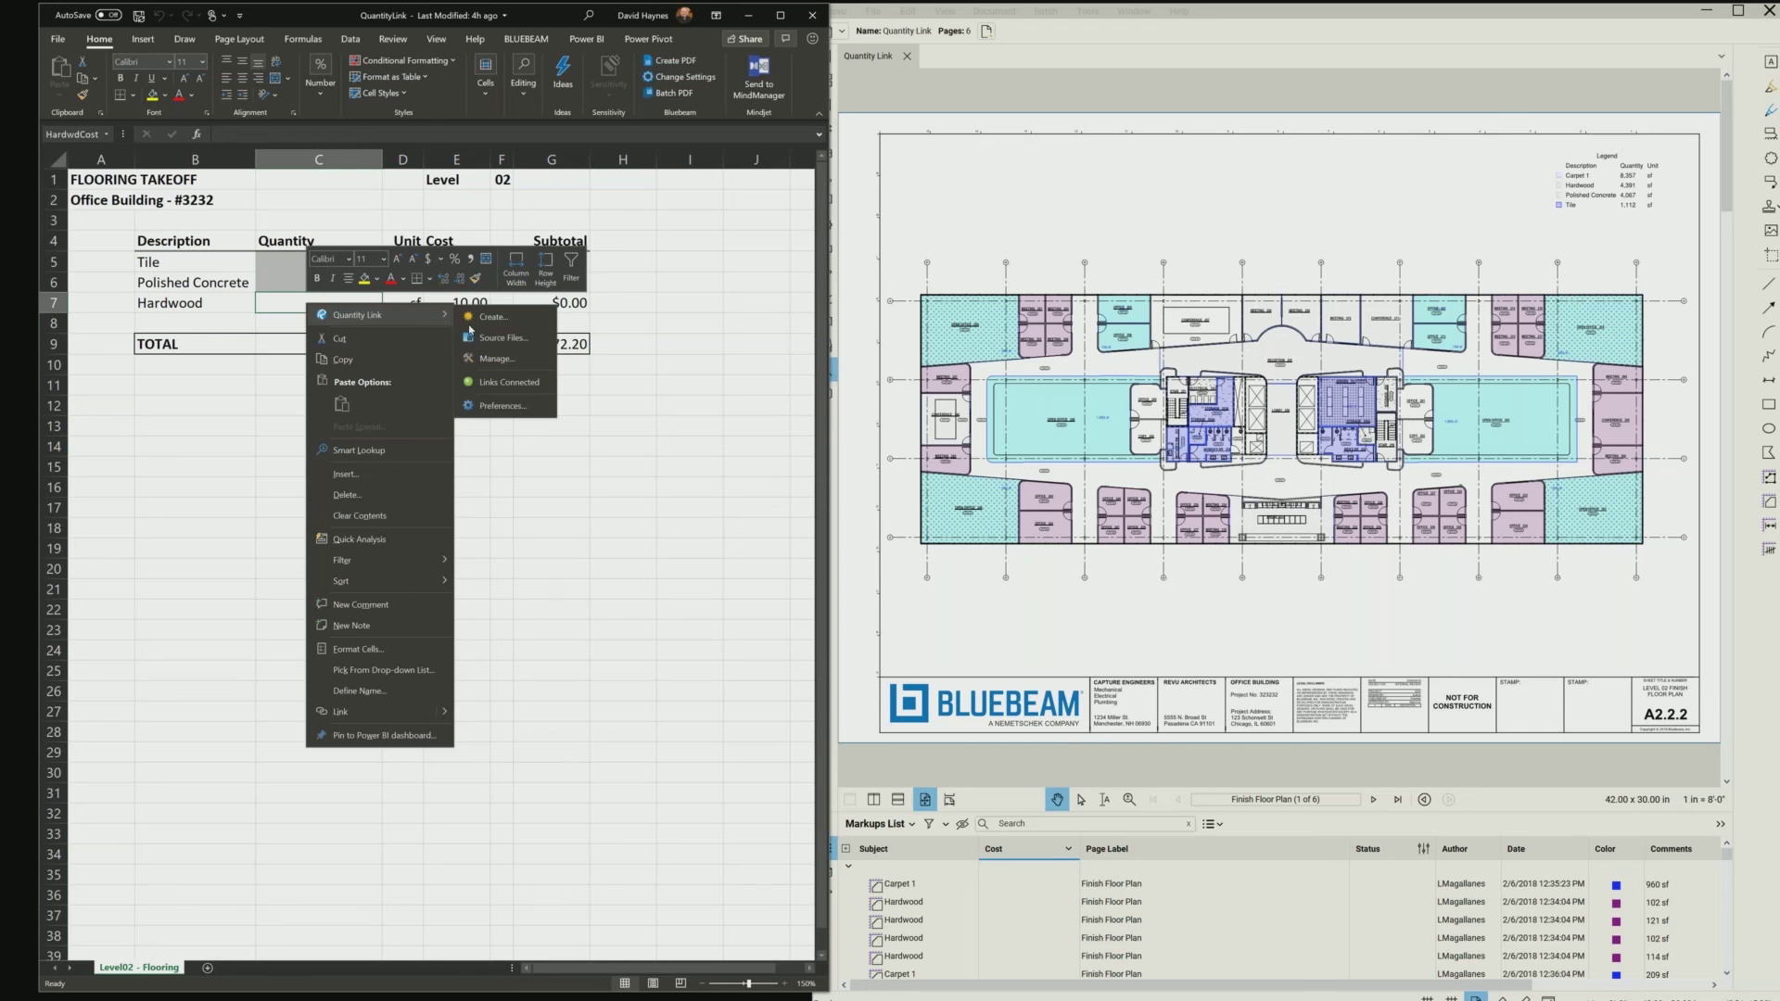
{"action": "left_click", "coordinate": [478, 319]}
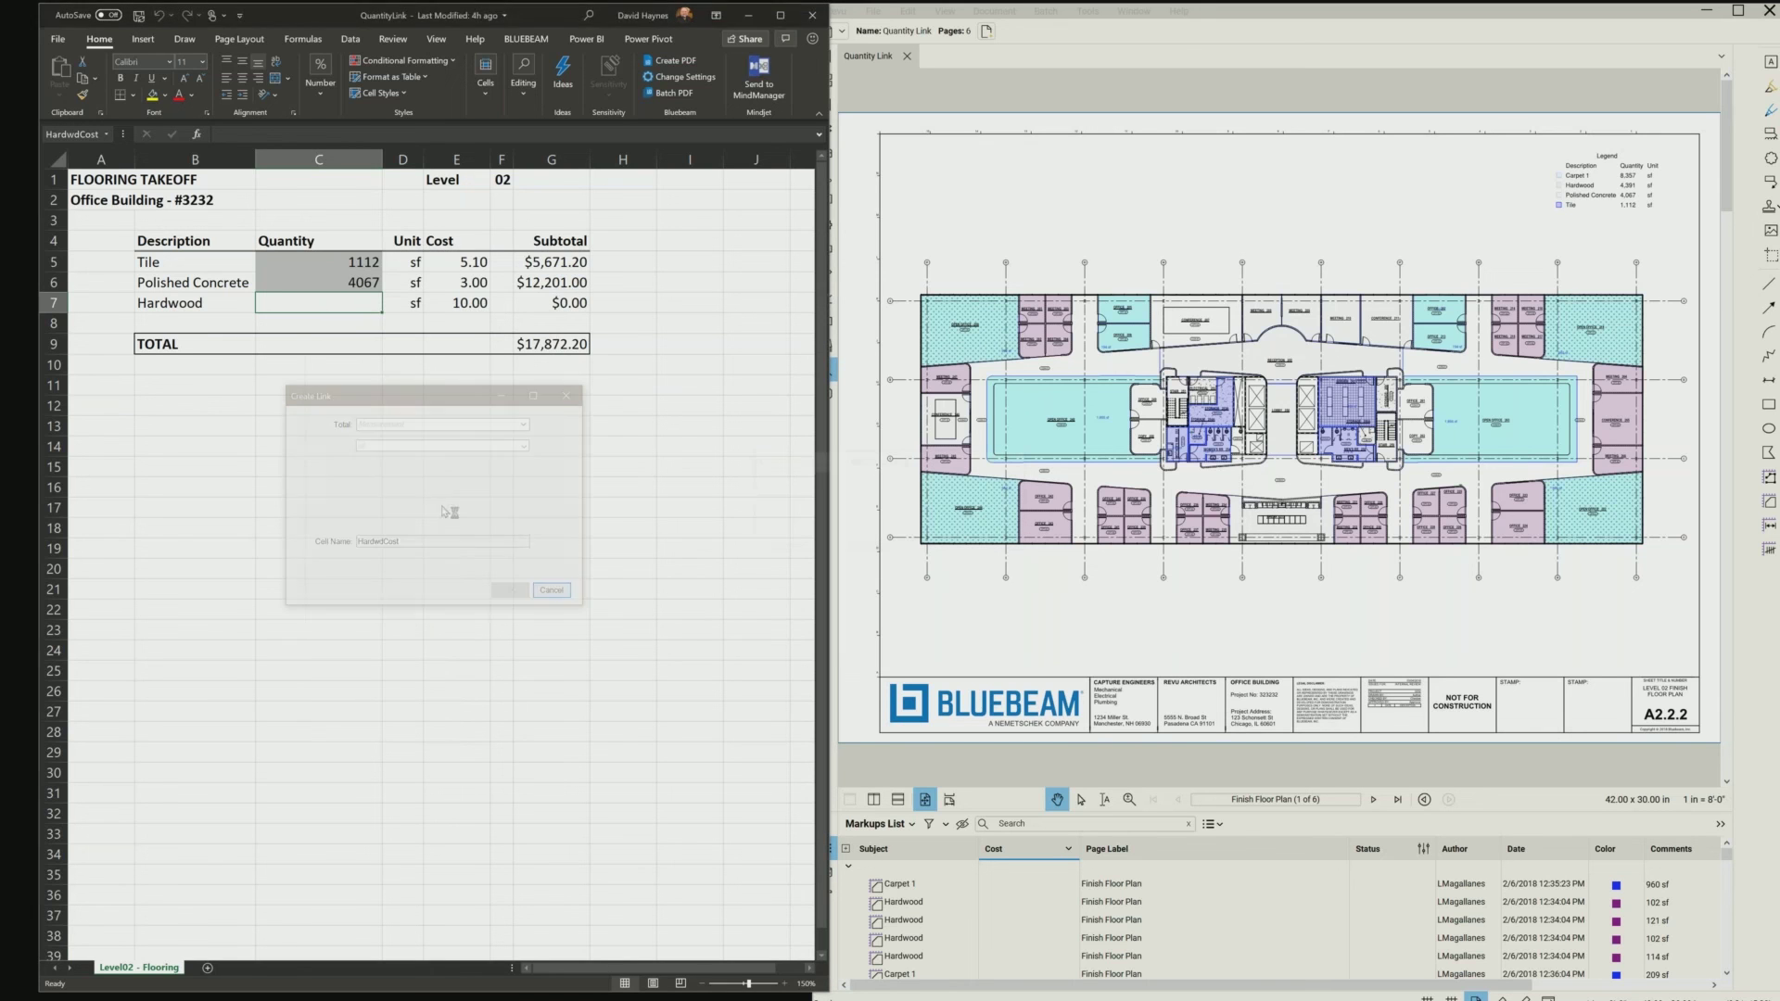
{"action": "left_click", "coordinate": [411, 427]}
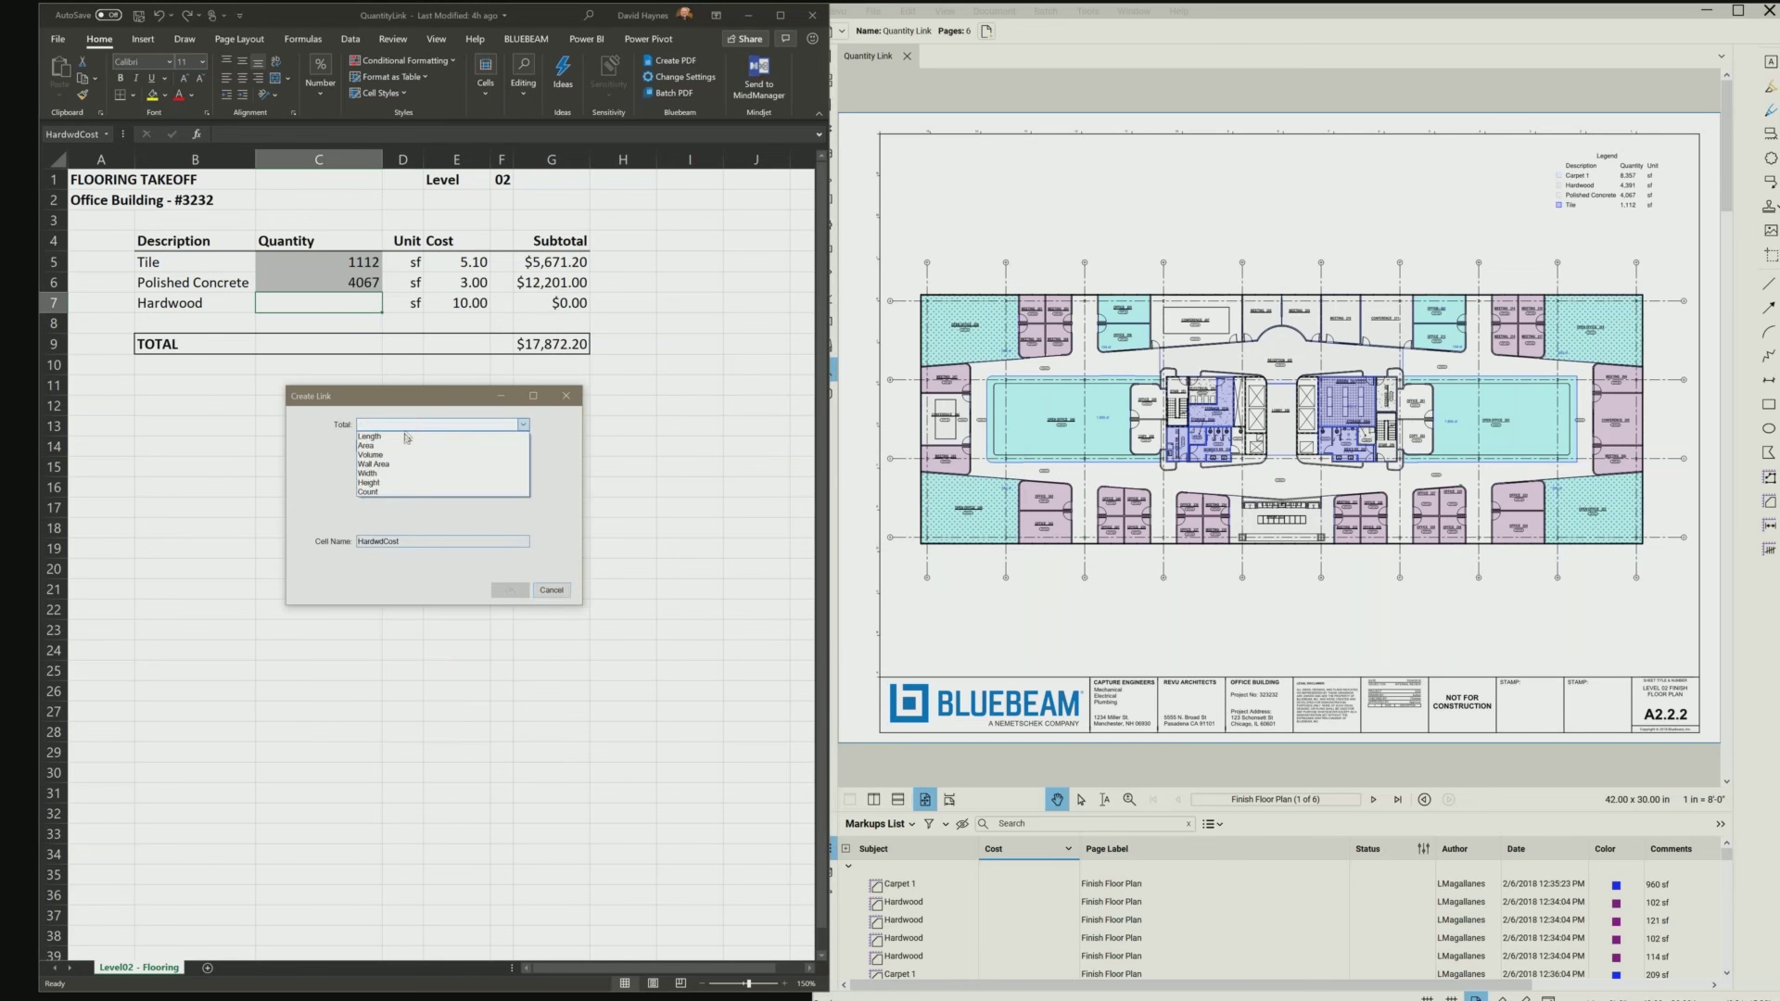
{"action": "left_click", "coordinate": [400, 452]}
{"action": "left_click", "coordinate": [401, 446]}
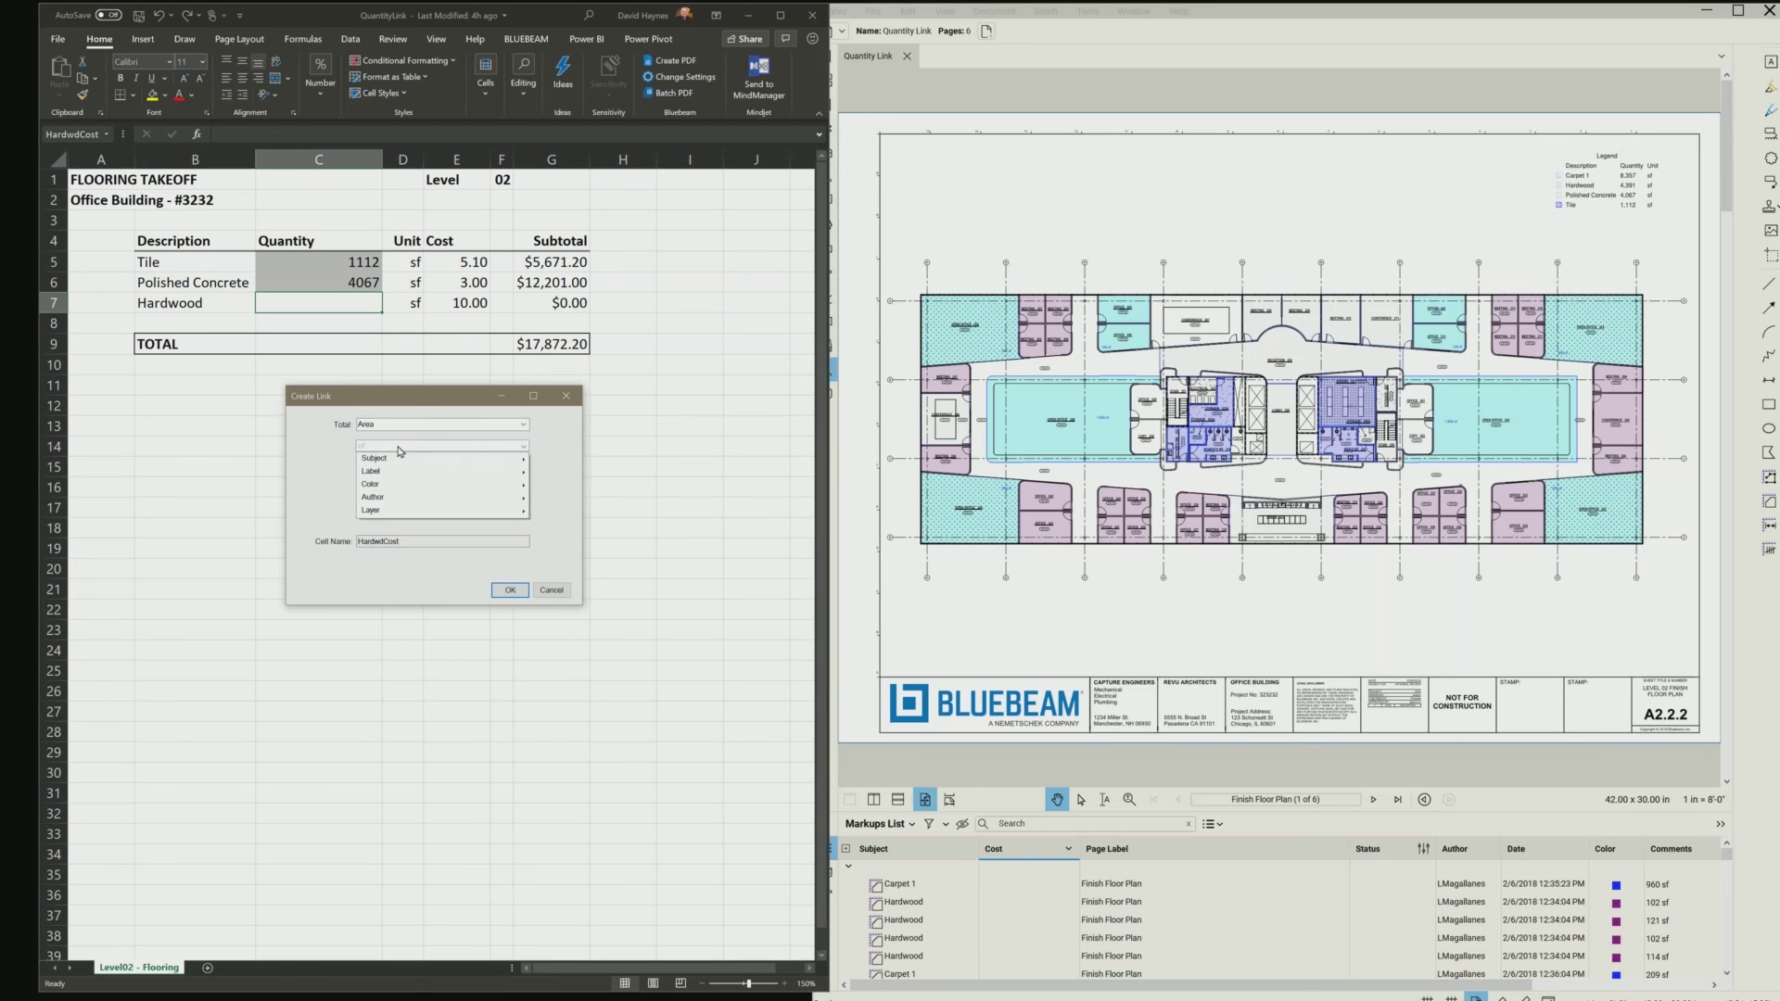
{"action": "mouse_move", "coordinate": [403, 461]}
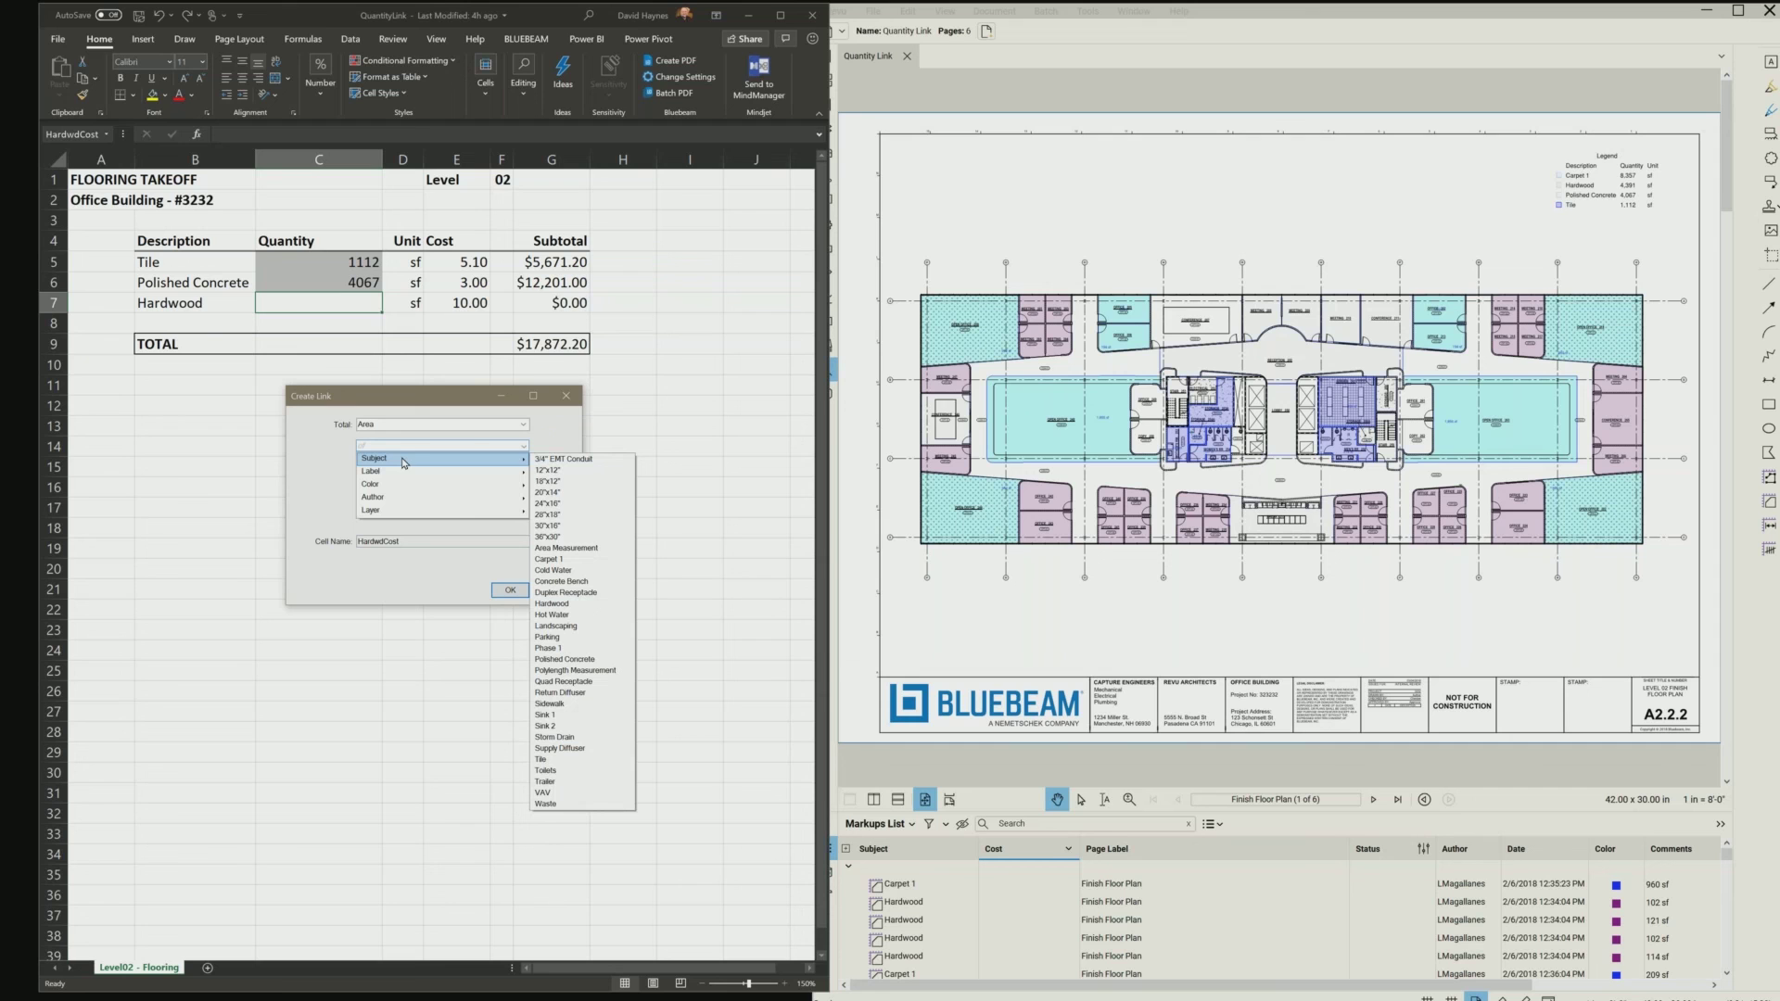
{"action": "mouse_move", "coordinate": [395, 514]}
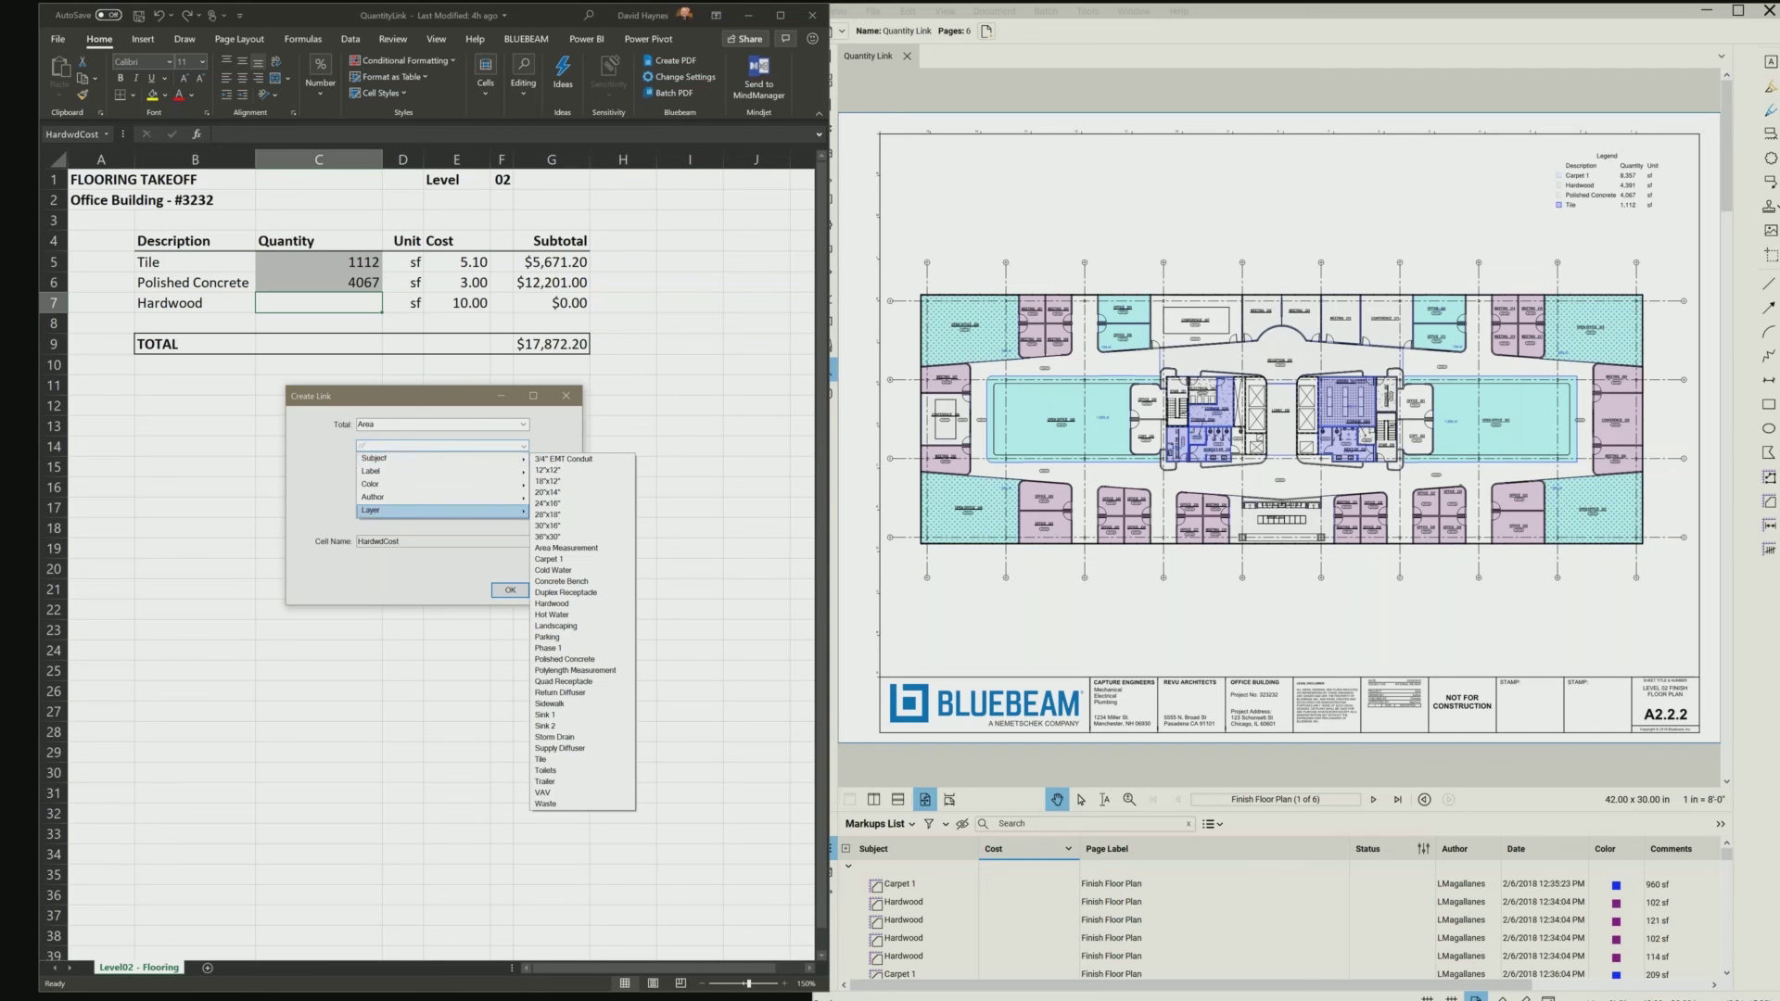
{"action": "left_click", "coordinate": [573, 603]}
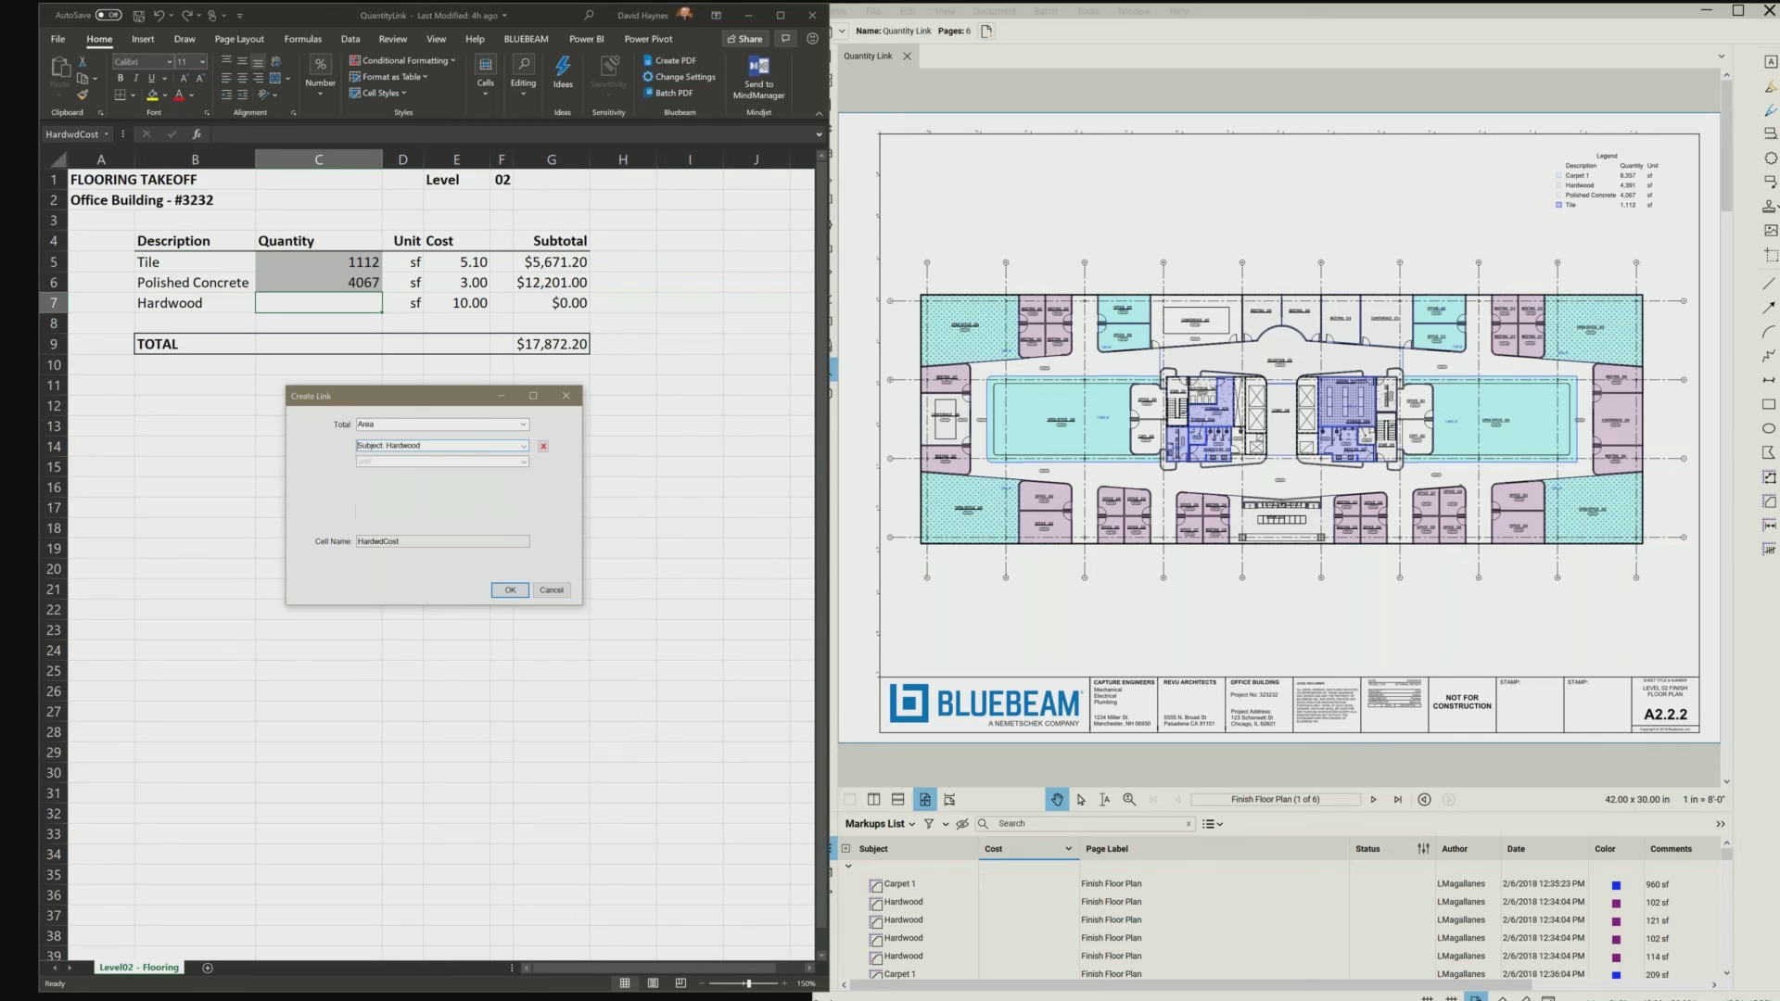
{"action": "left_click", "coordinate": [509, 592]}
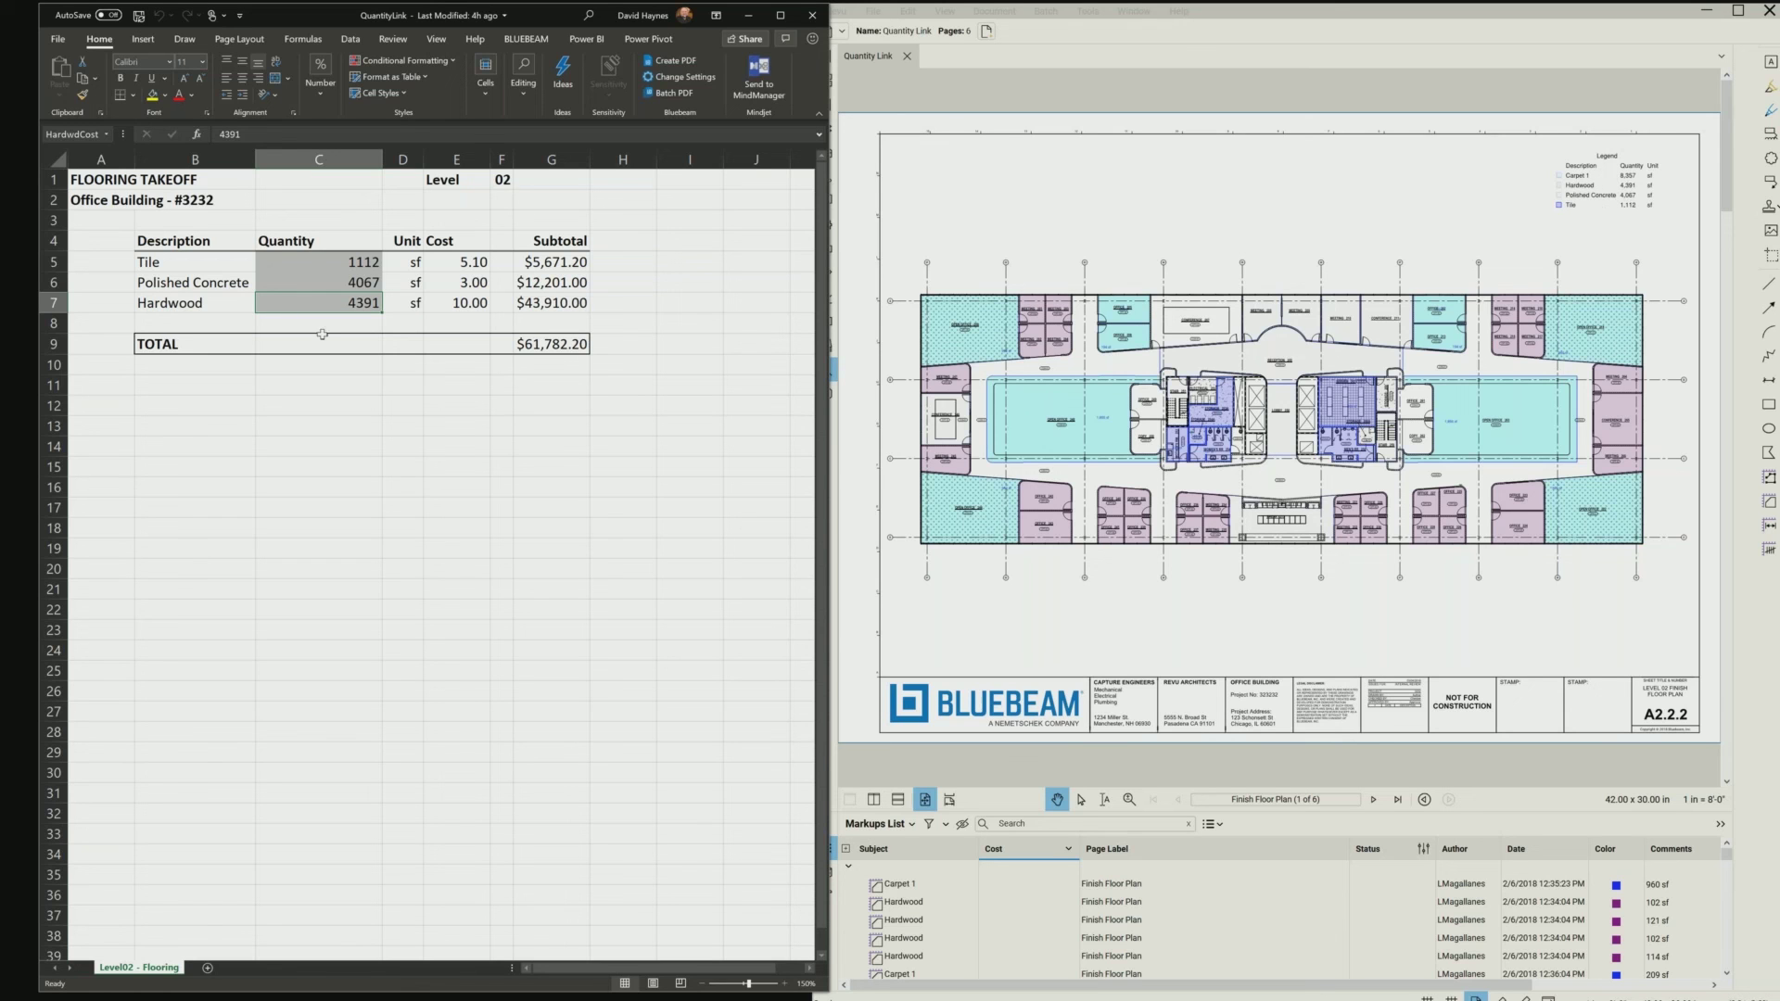
- Review the link settings of the Tile quantity cell C5 and leave them without changes
{"action": "left_click", "coordinate": [312, 265]}
{"action": "right_click", "coordinate": [312, 265]}
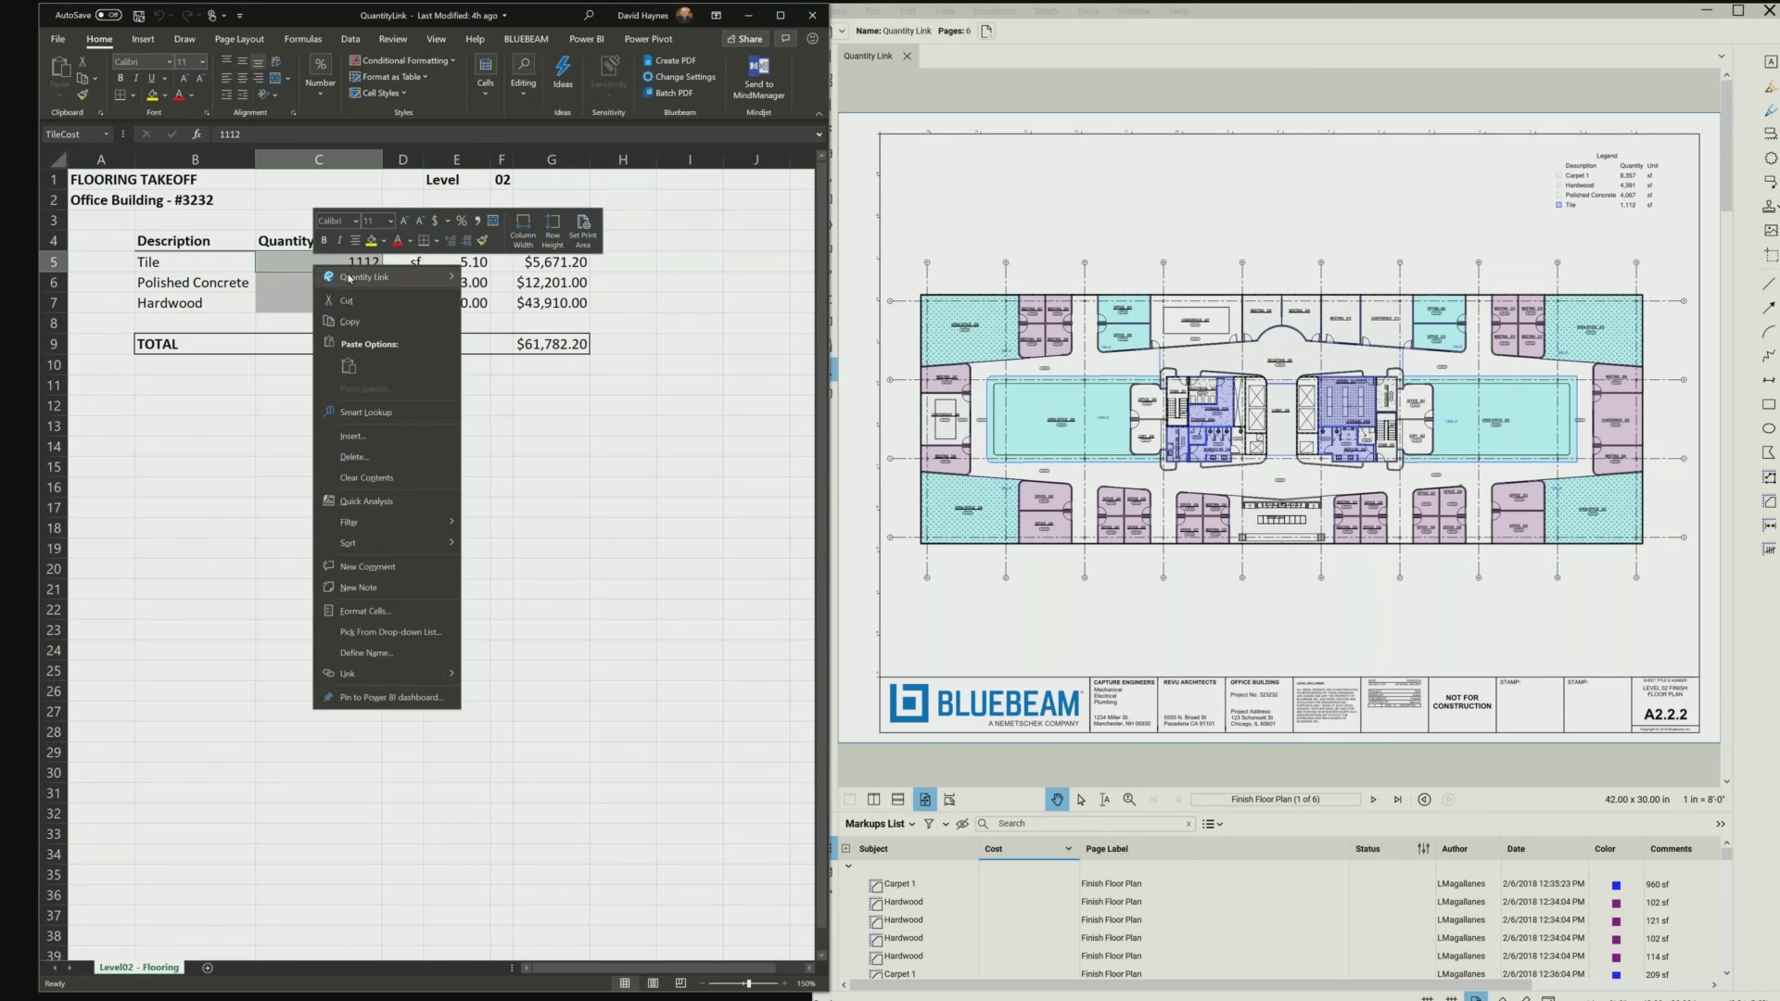
{"action": "mouse_move", "coordinate": [349, 277]}
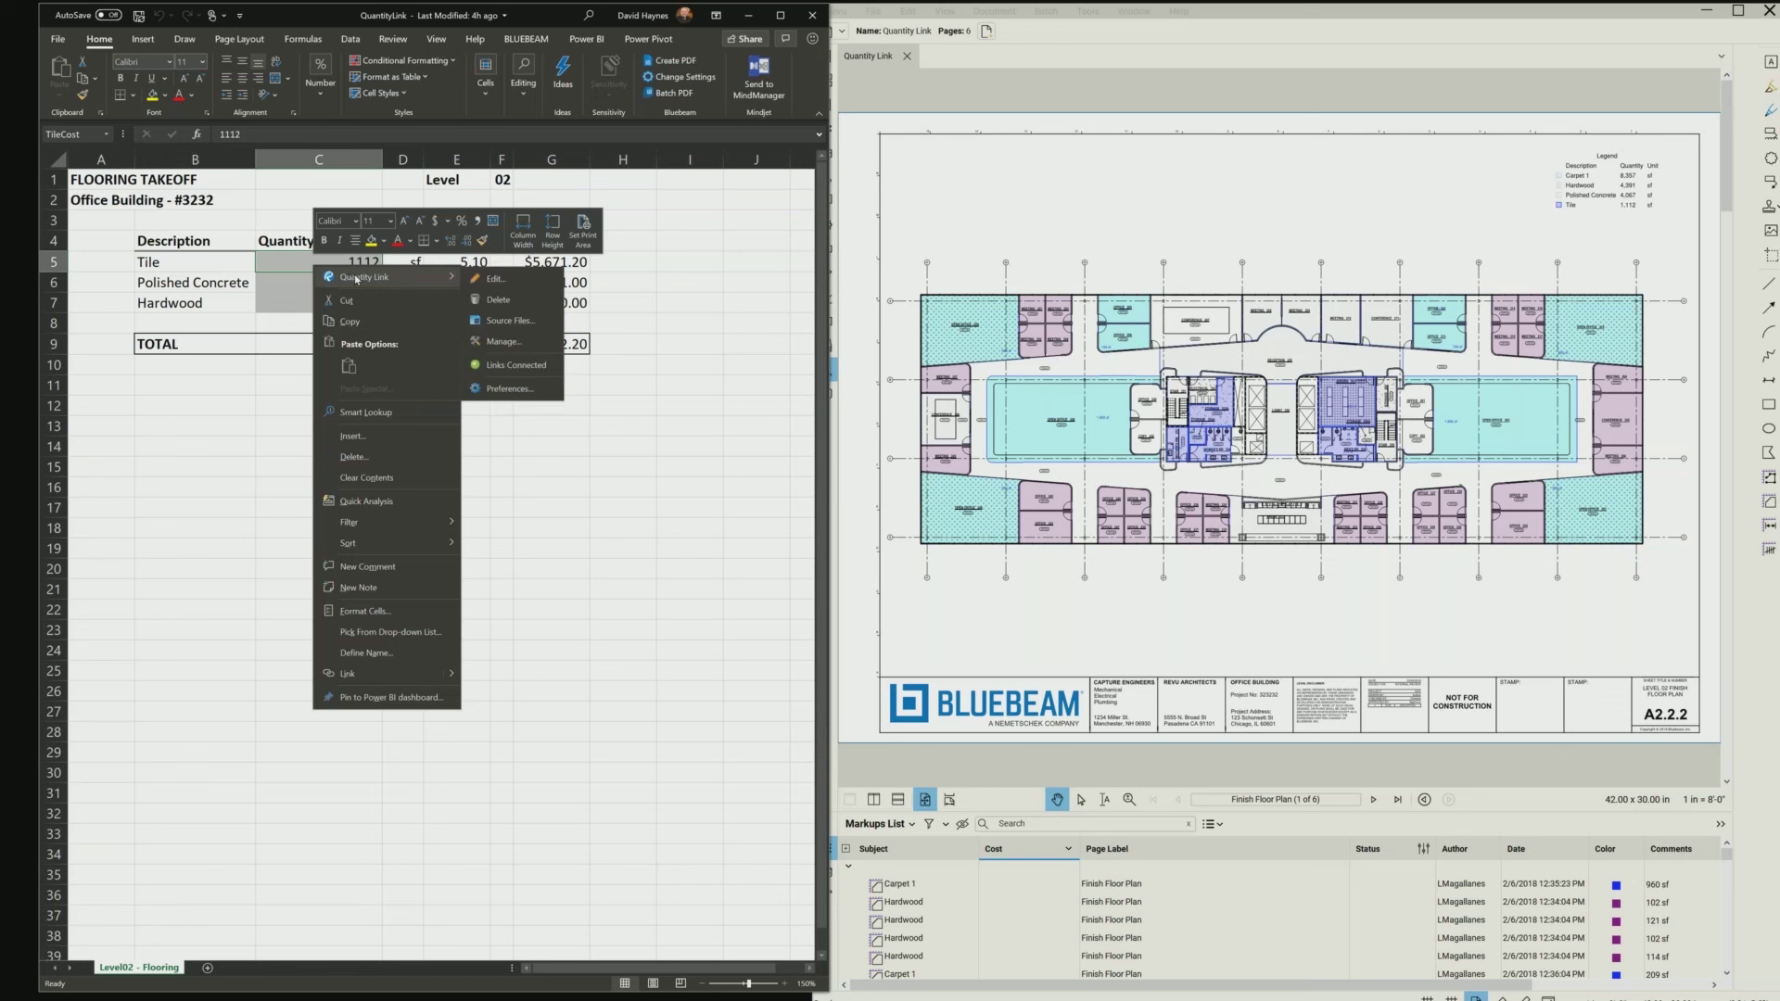
{"action": "left_click", "coordinate": [499, 282]}
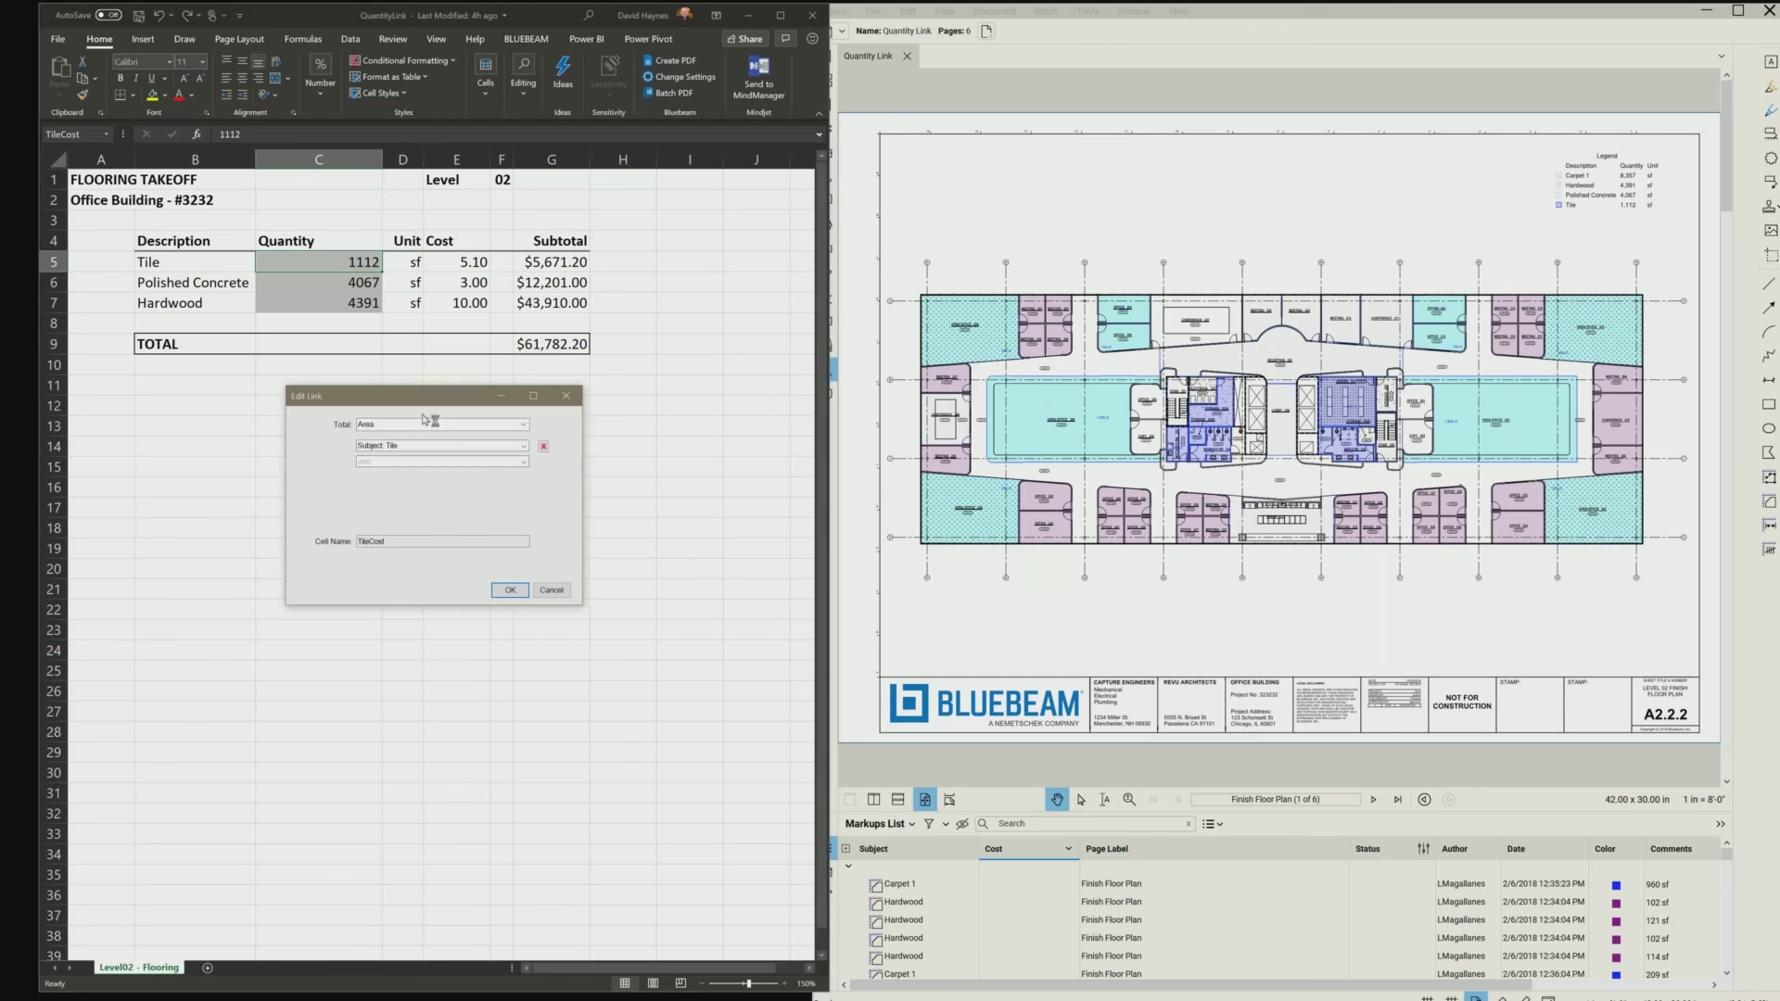
{"action": "left_click", "coordinate": [552, 590]}
- Review the source files linked to the workbook and the options for adding files or folders
{"action": "right_click", "coordinate": [350, 263]}
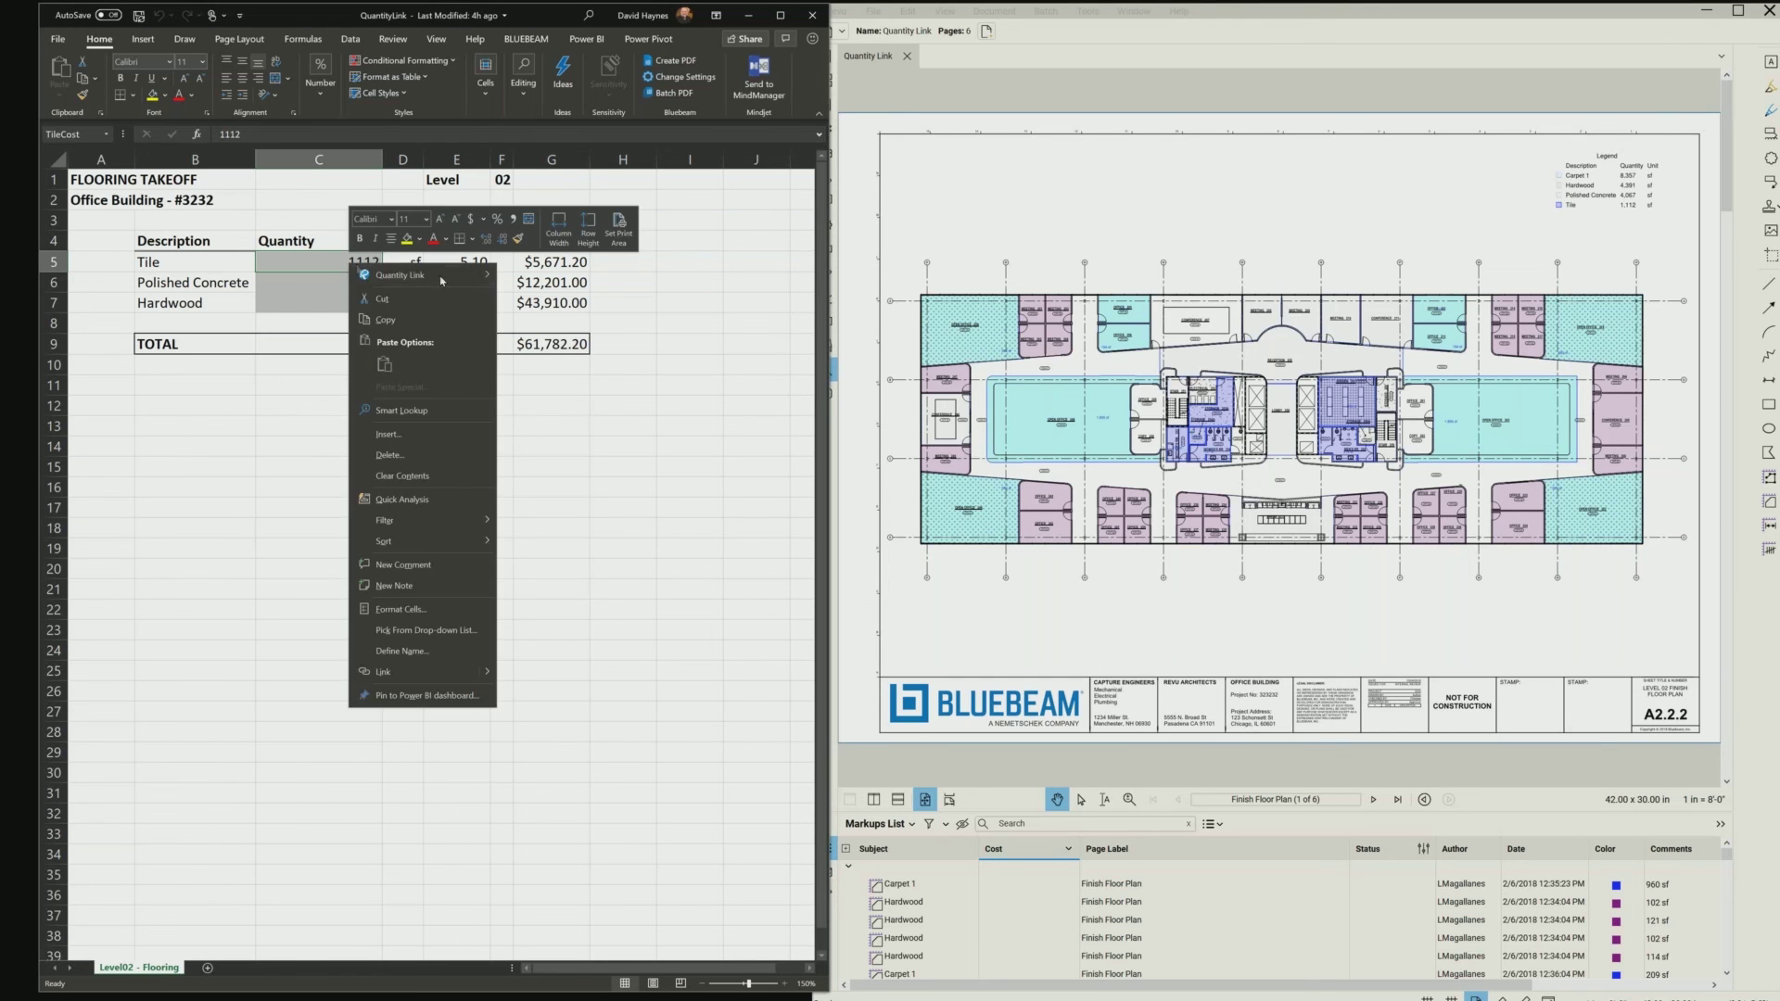
{"action": "mouse_move", "coordinate": [442, 280]}
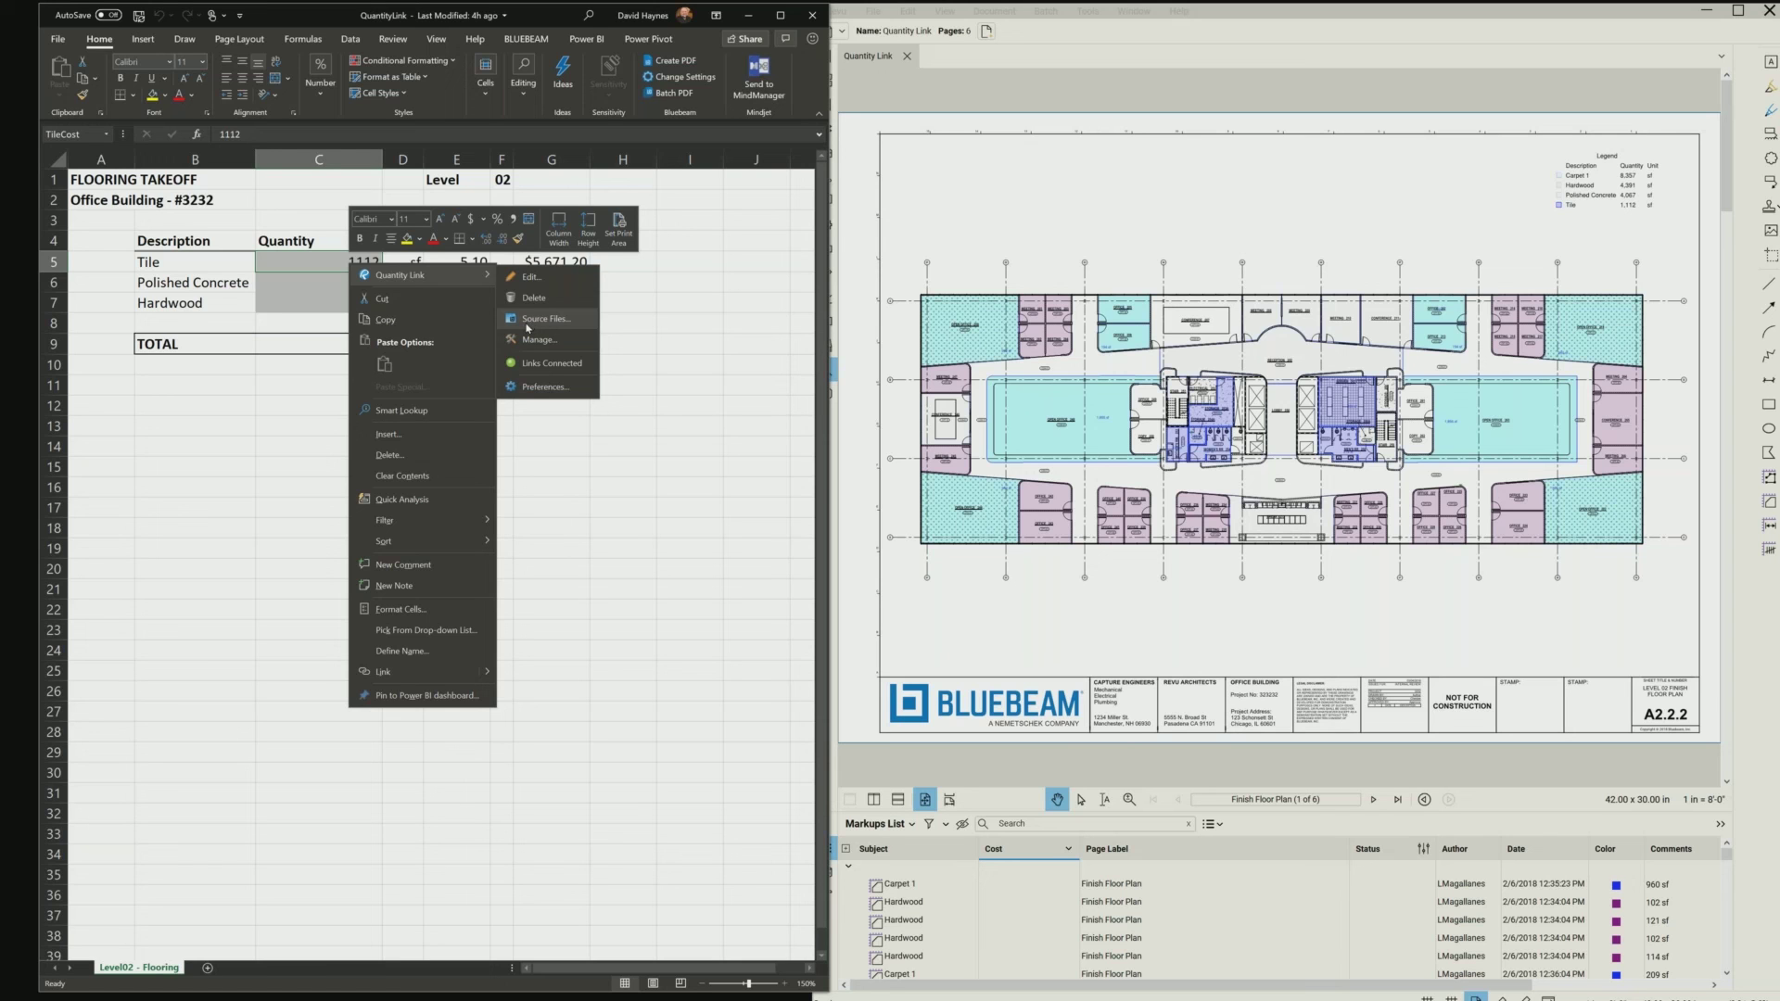
{"action": "left_click", "coordinate": [524, 319]}
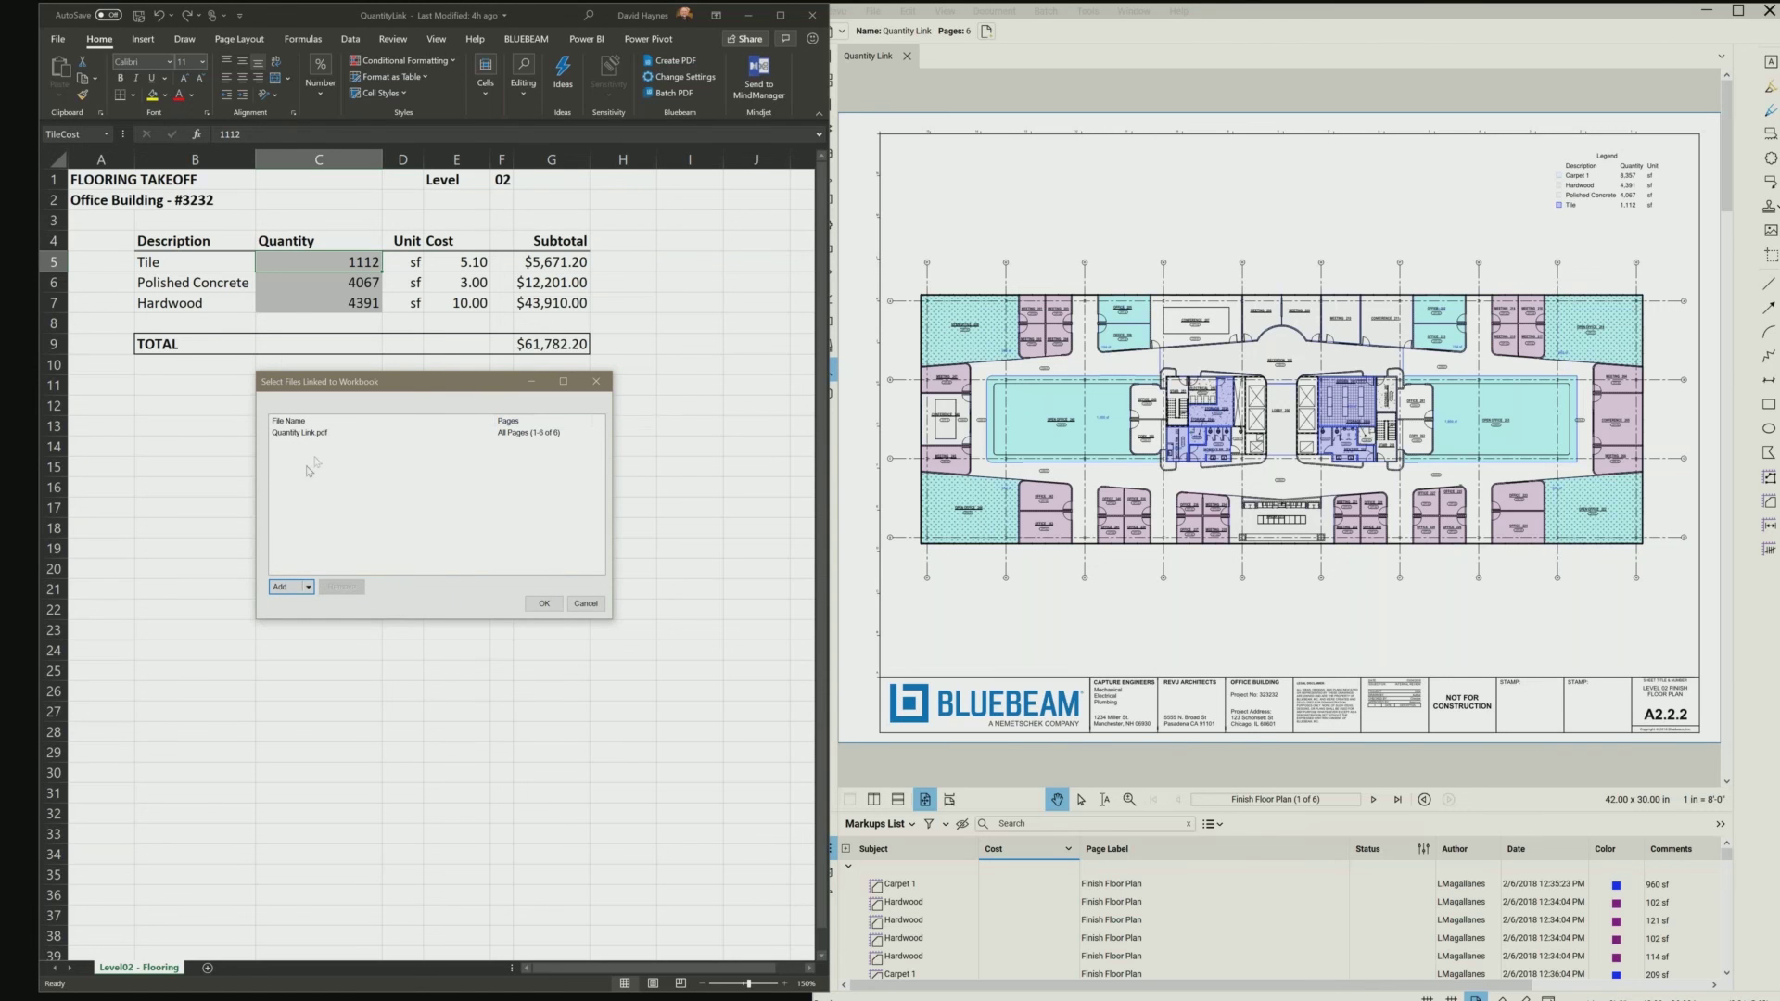
{"action": "left_click", "coordinate": [311, 588]}
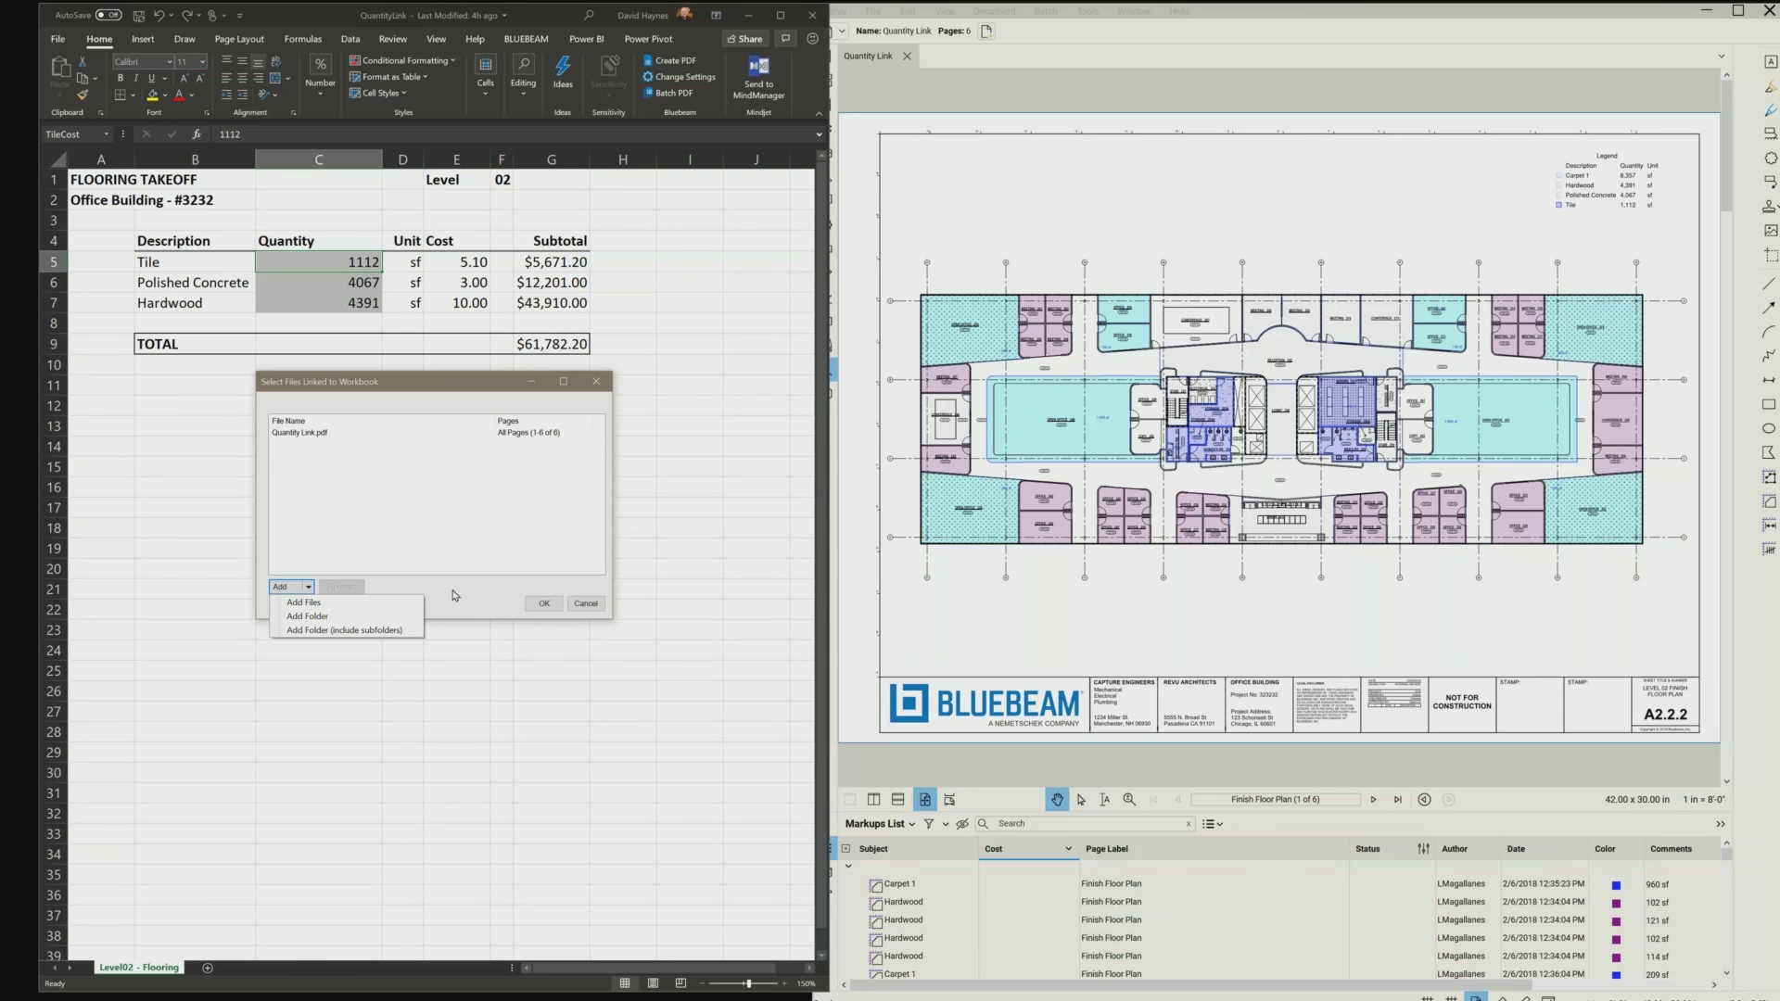
{"action": "left_click", "coordinate": [581, 611]}
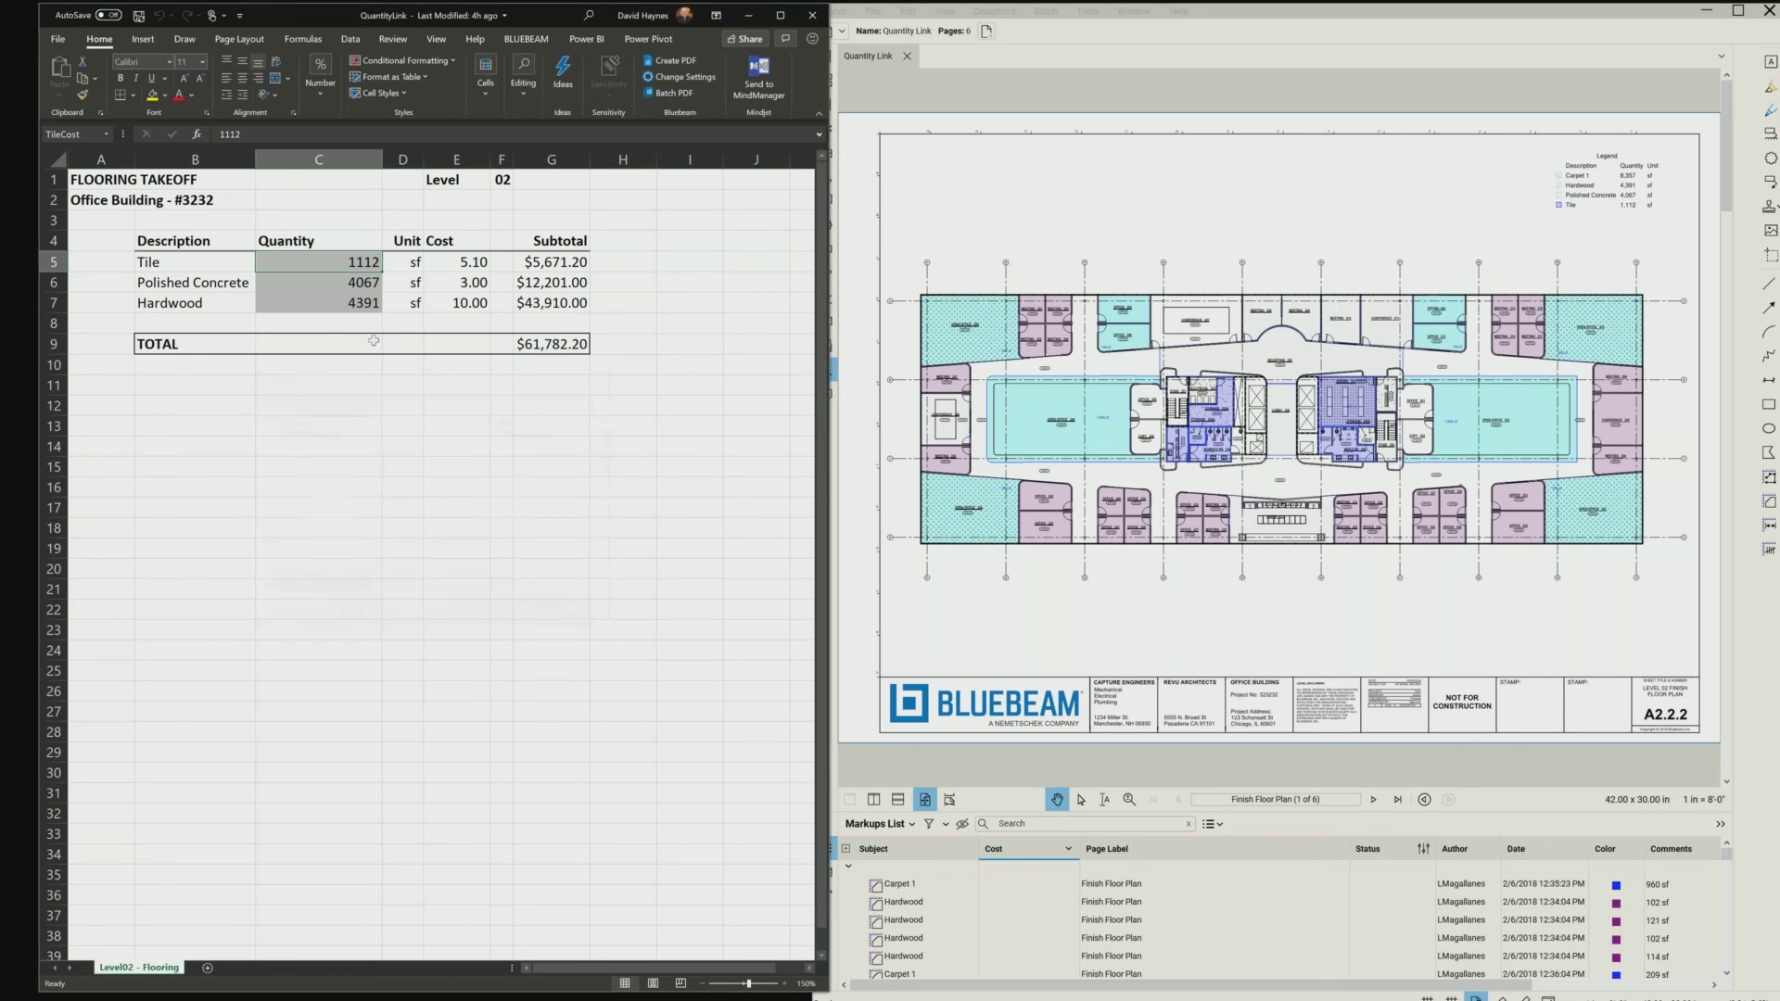
- Examine the list of all Quantity Links in the workbook with their cells, measurements and selections
{"action": "right_click", "coordinate": [341, 289]}
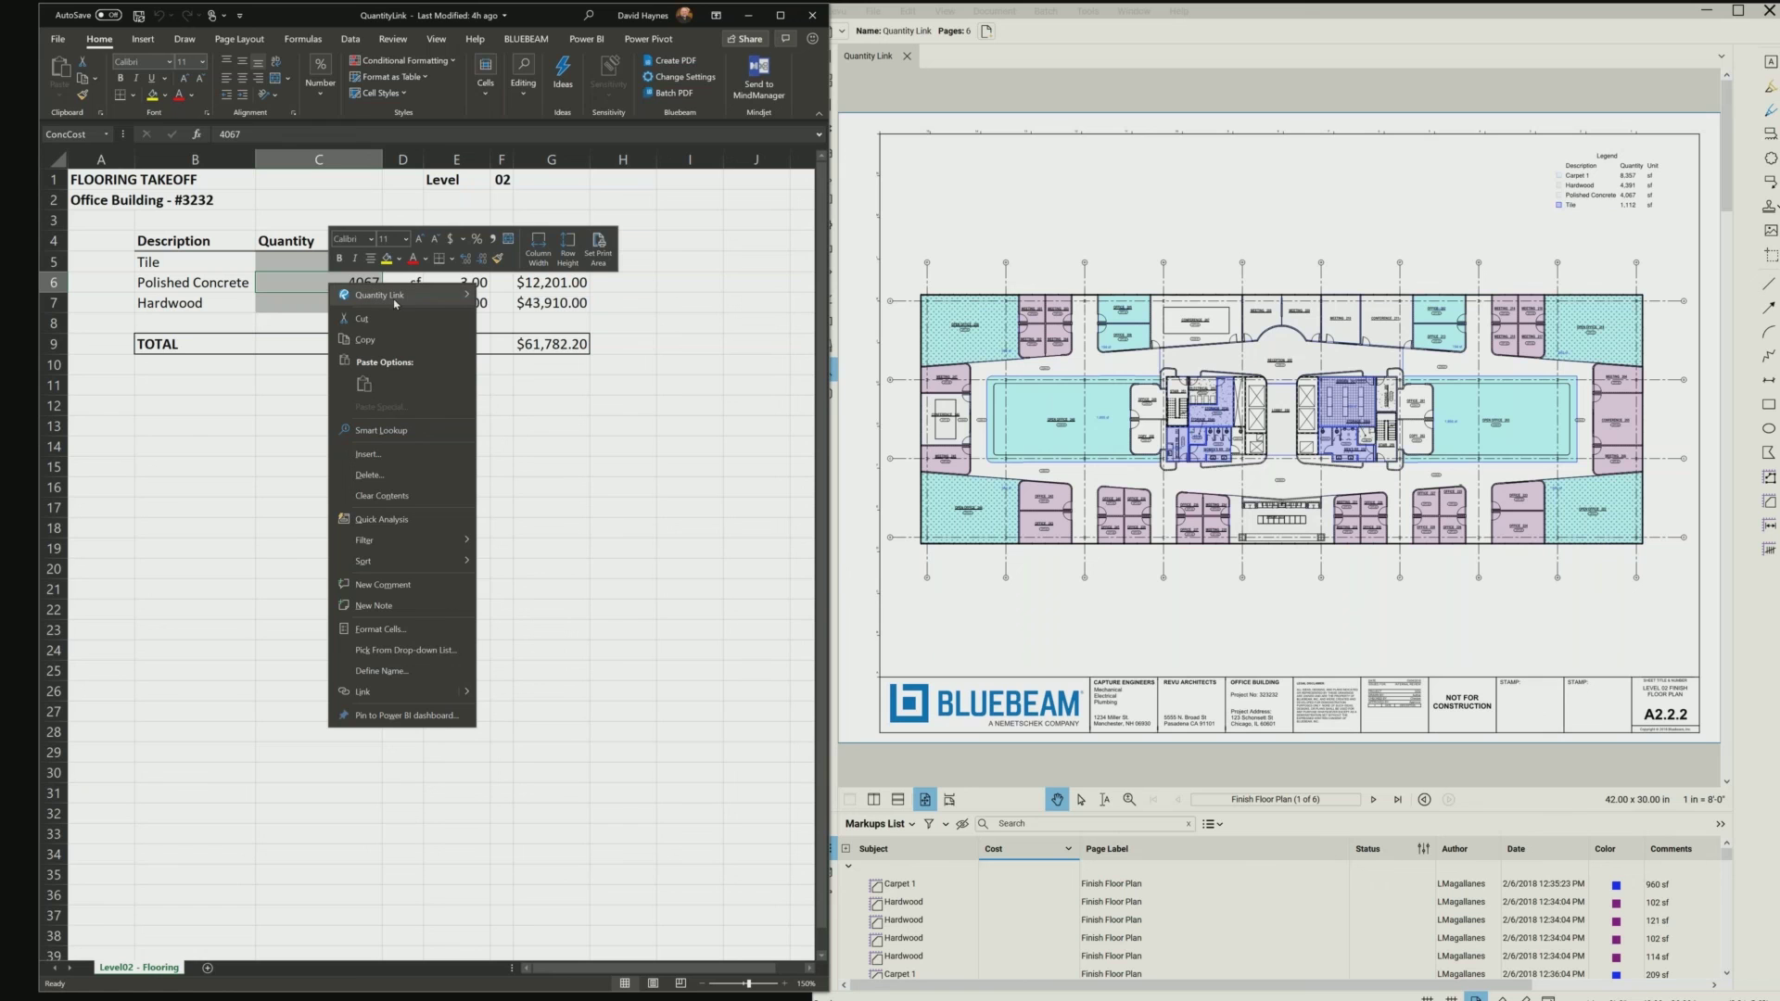
{"action": "mouse_move", "coordinate": [395, 296]}
{"action": "left_click", "coordinate": [527, 361]}
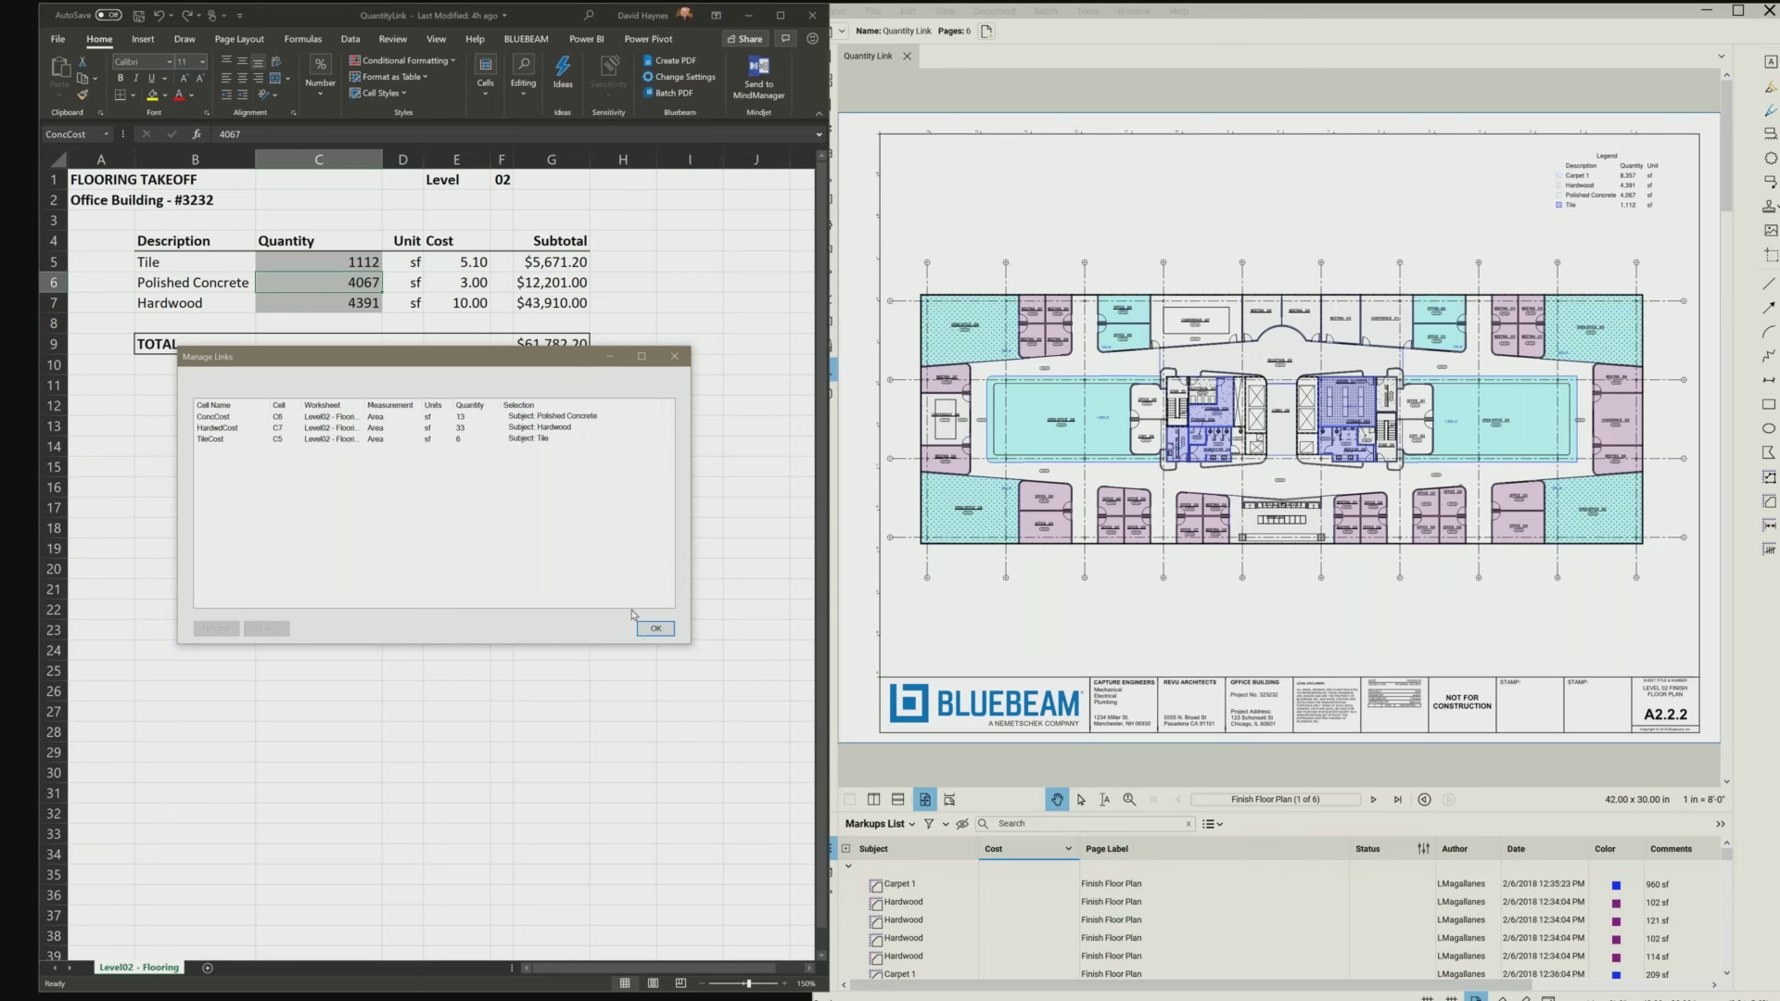
{"action": "left_click", "coordinate": [655, 629]}
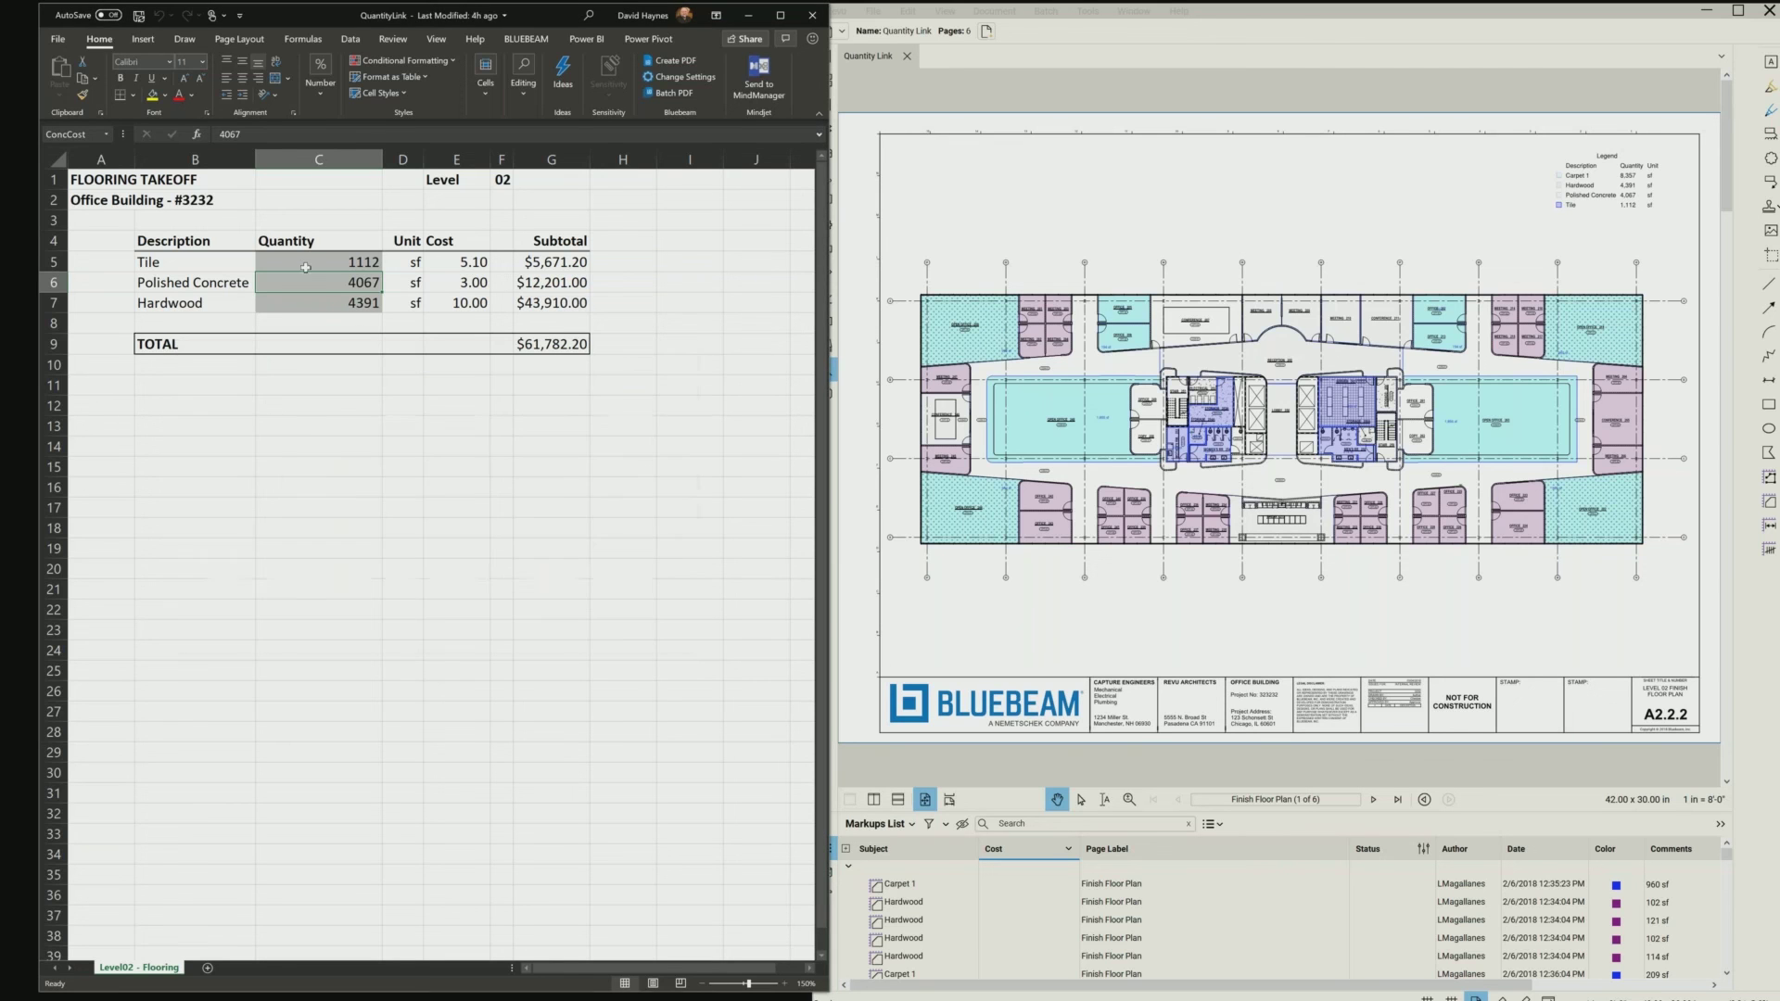
- Review the Quantity Link preferences for cell fill color, units and markup quantity without changing them
{"action": "right_click", "coordinate": [306, 279]}
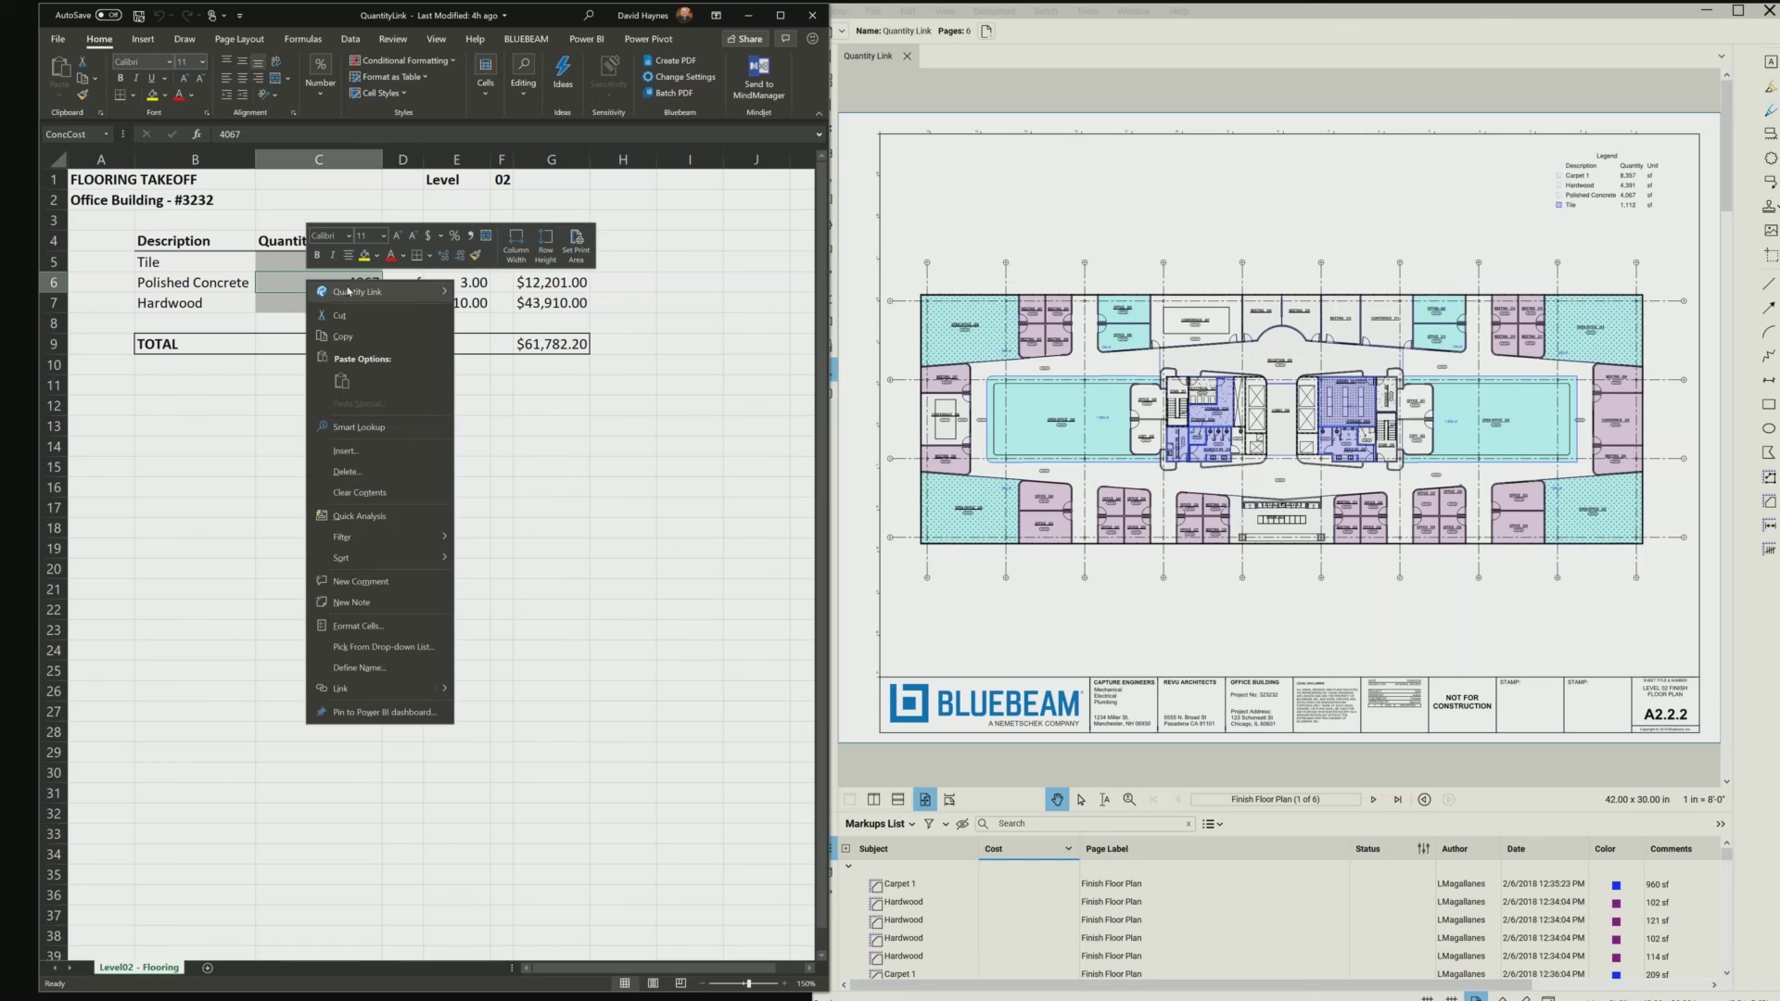
{"action": "mouse_move", "coordinate": [349, 291]}
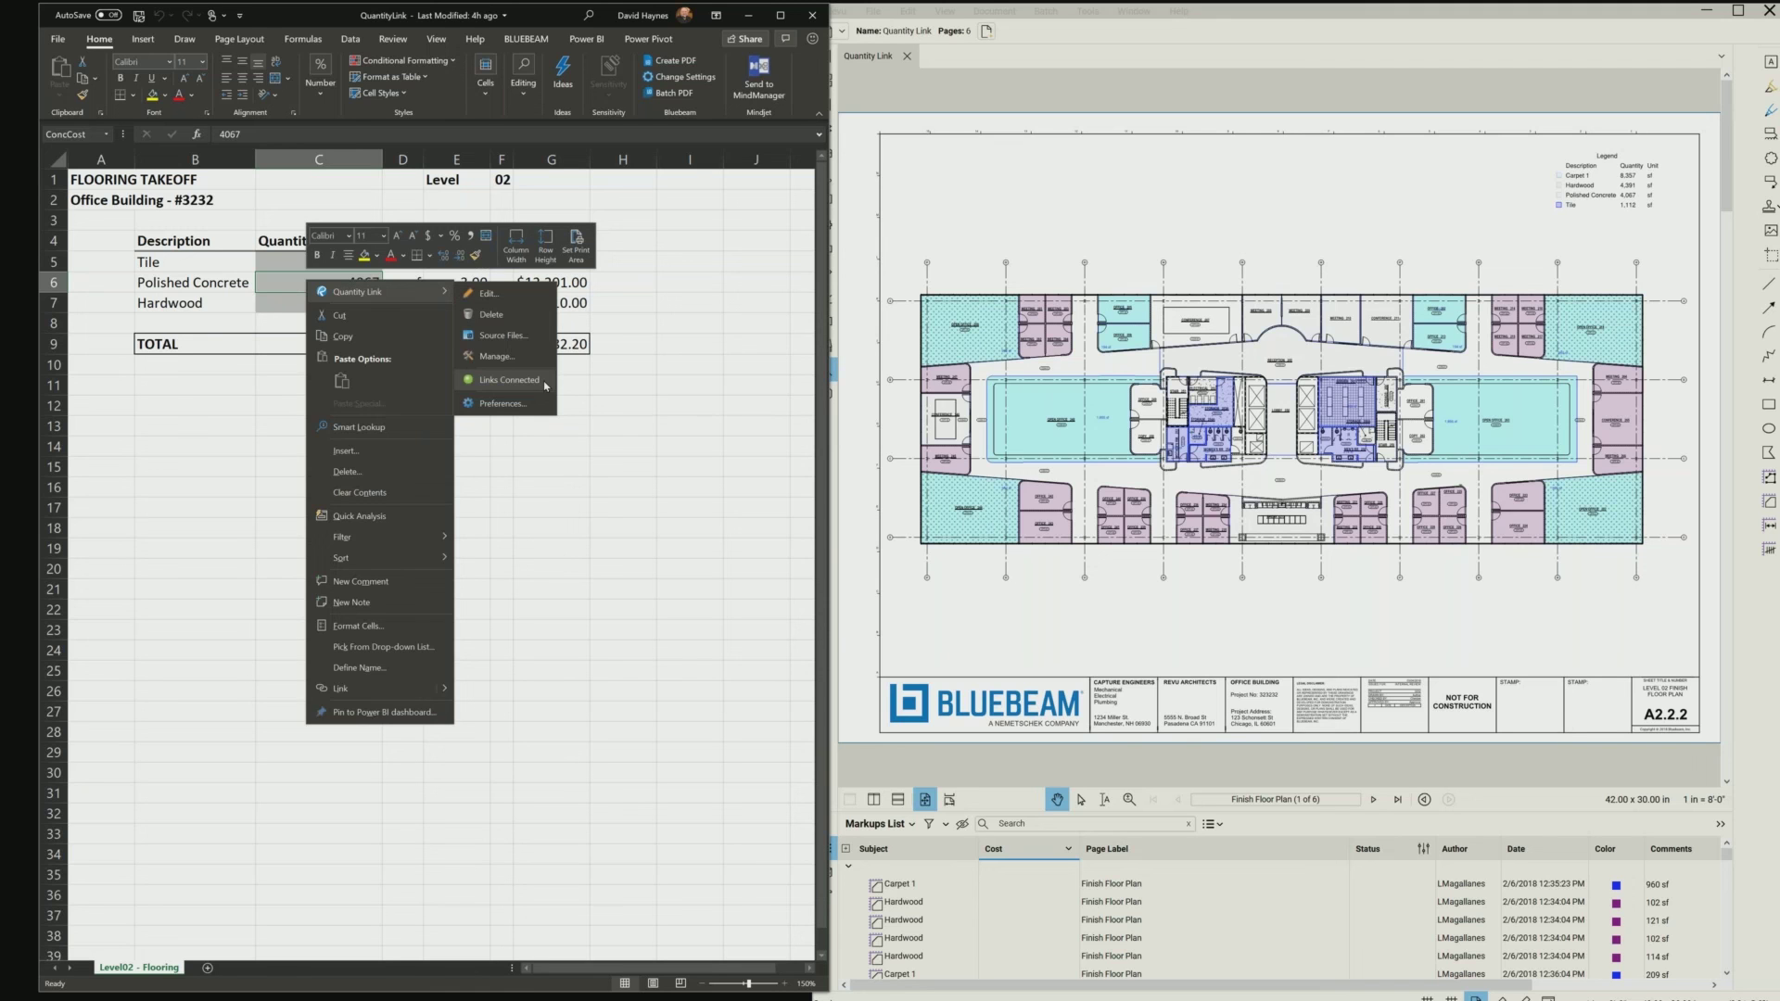
{"action": "left_click", "coordinate": [501, 404]}
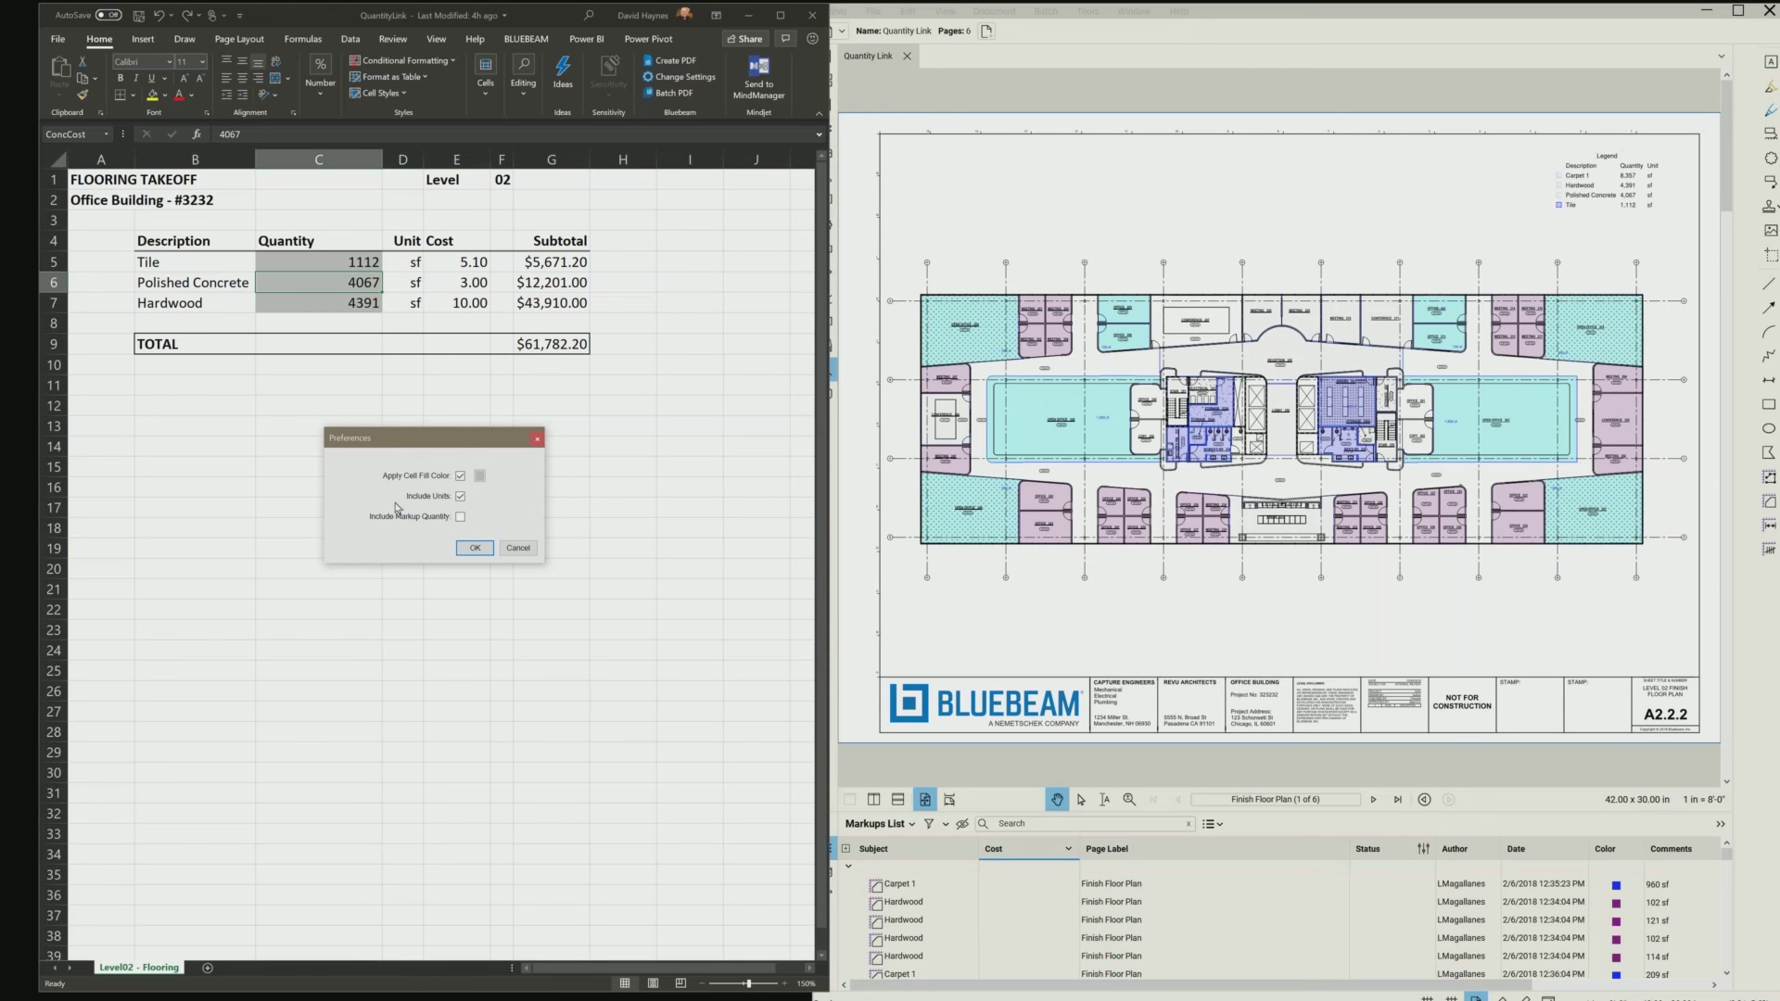
{"action": "left_click", "coordinate": [518, 548]}
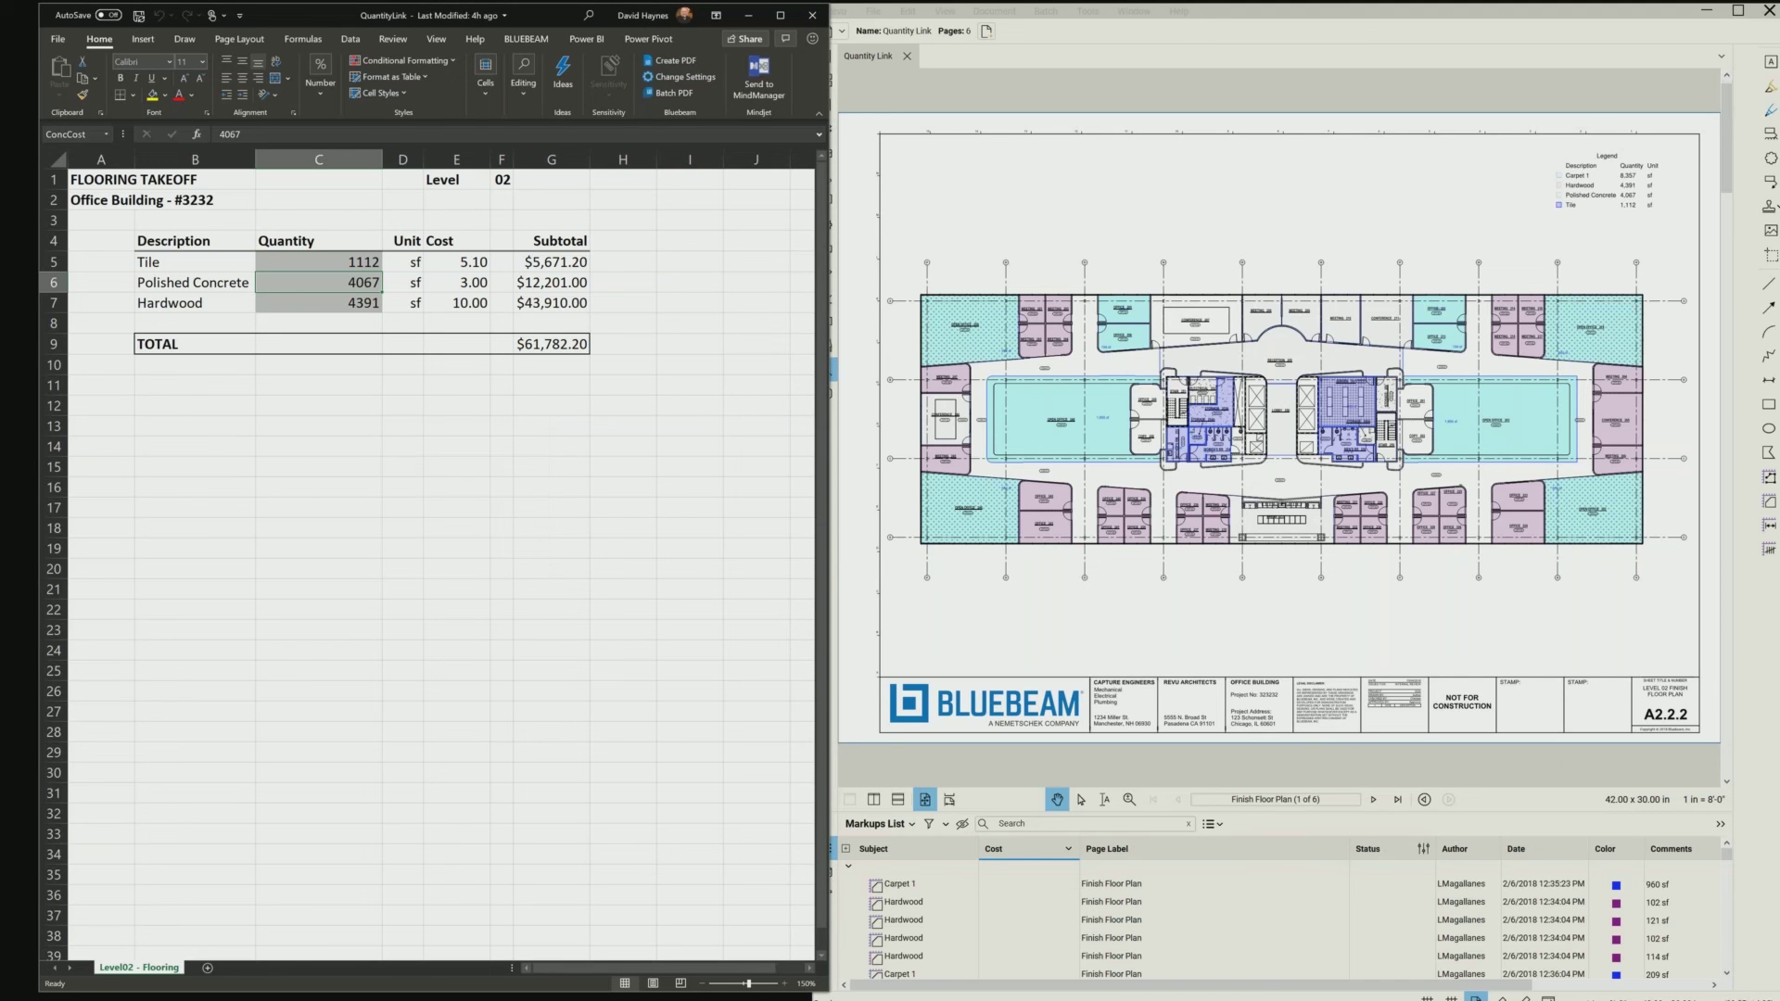
- Delete the first Hardwood area markup in the PDF's Markups List for the Finish Floor Plan
{"action": "scroll", "coordinate": [1266, 421], "scroll_direction": "up", "scroll_amount": 1}
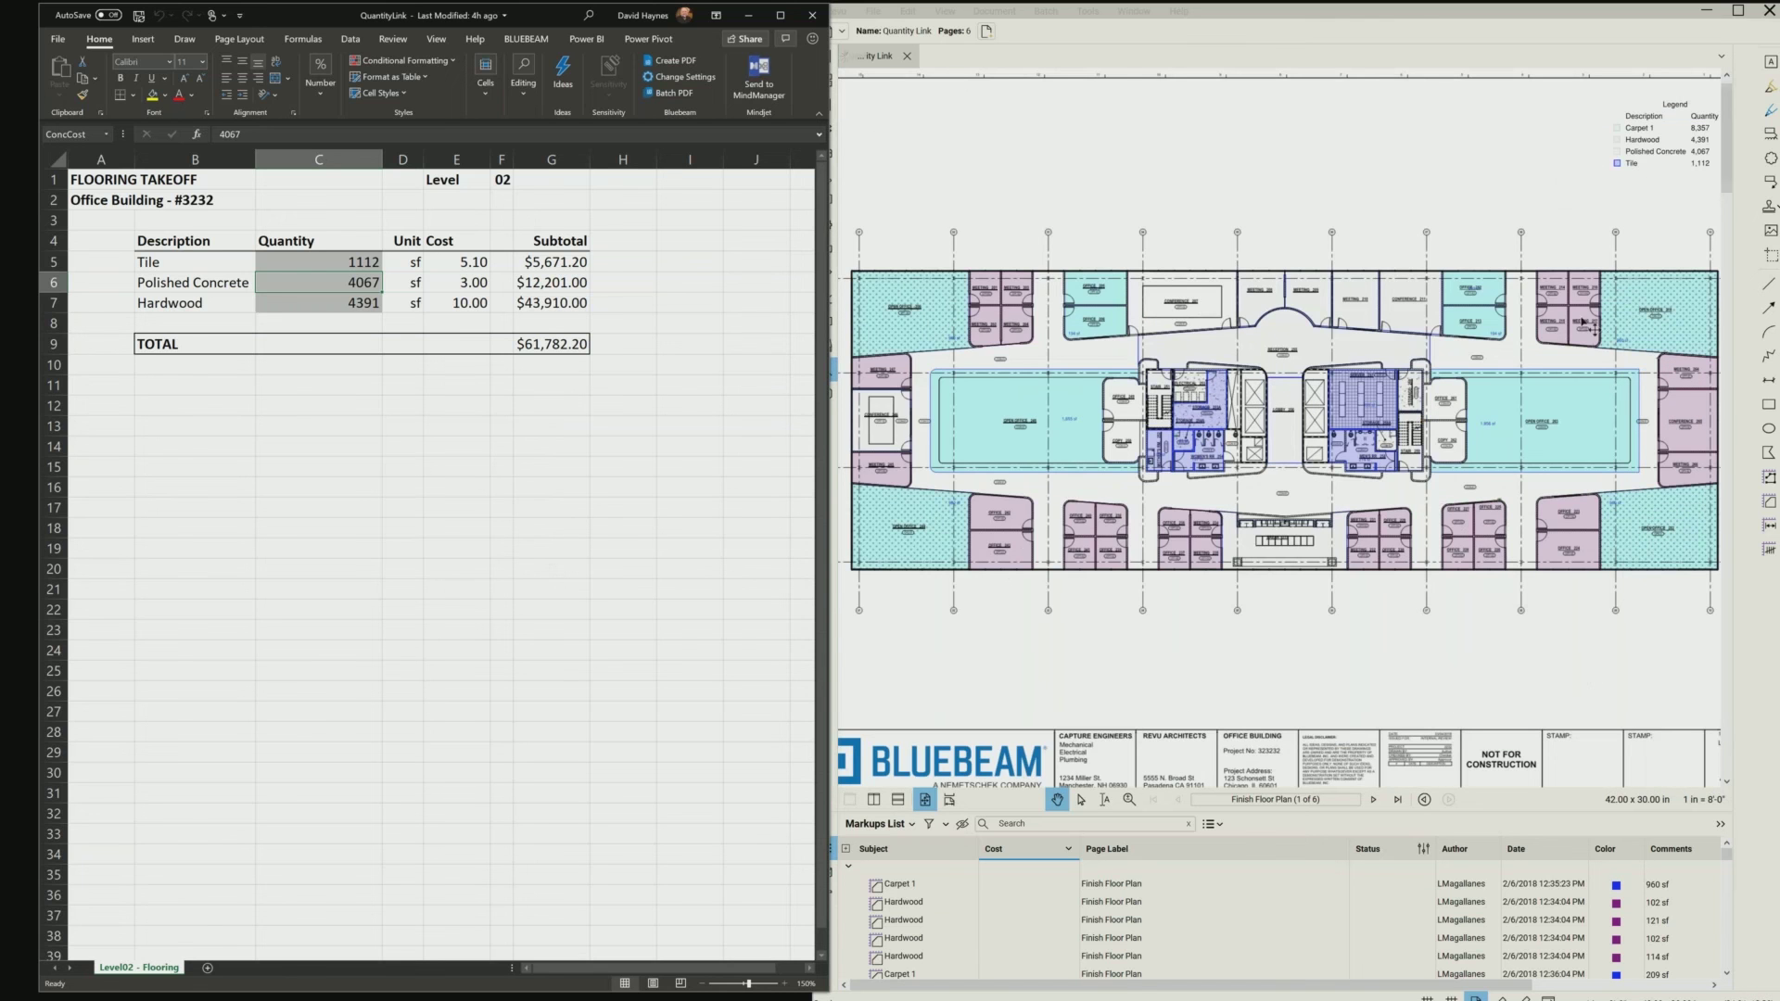
{"action": "scroll", "coordinate": [1580, 319], "scroll_direction": "up", "scroll_amount": 1}
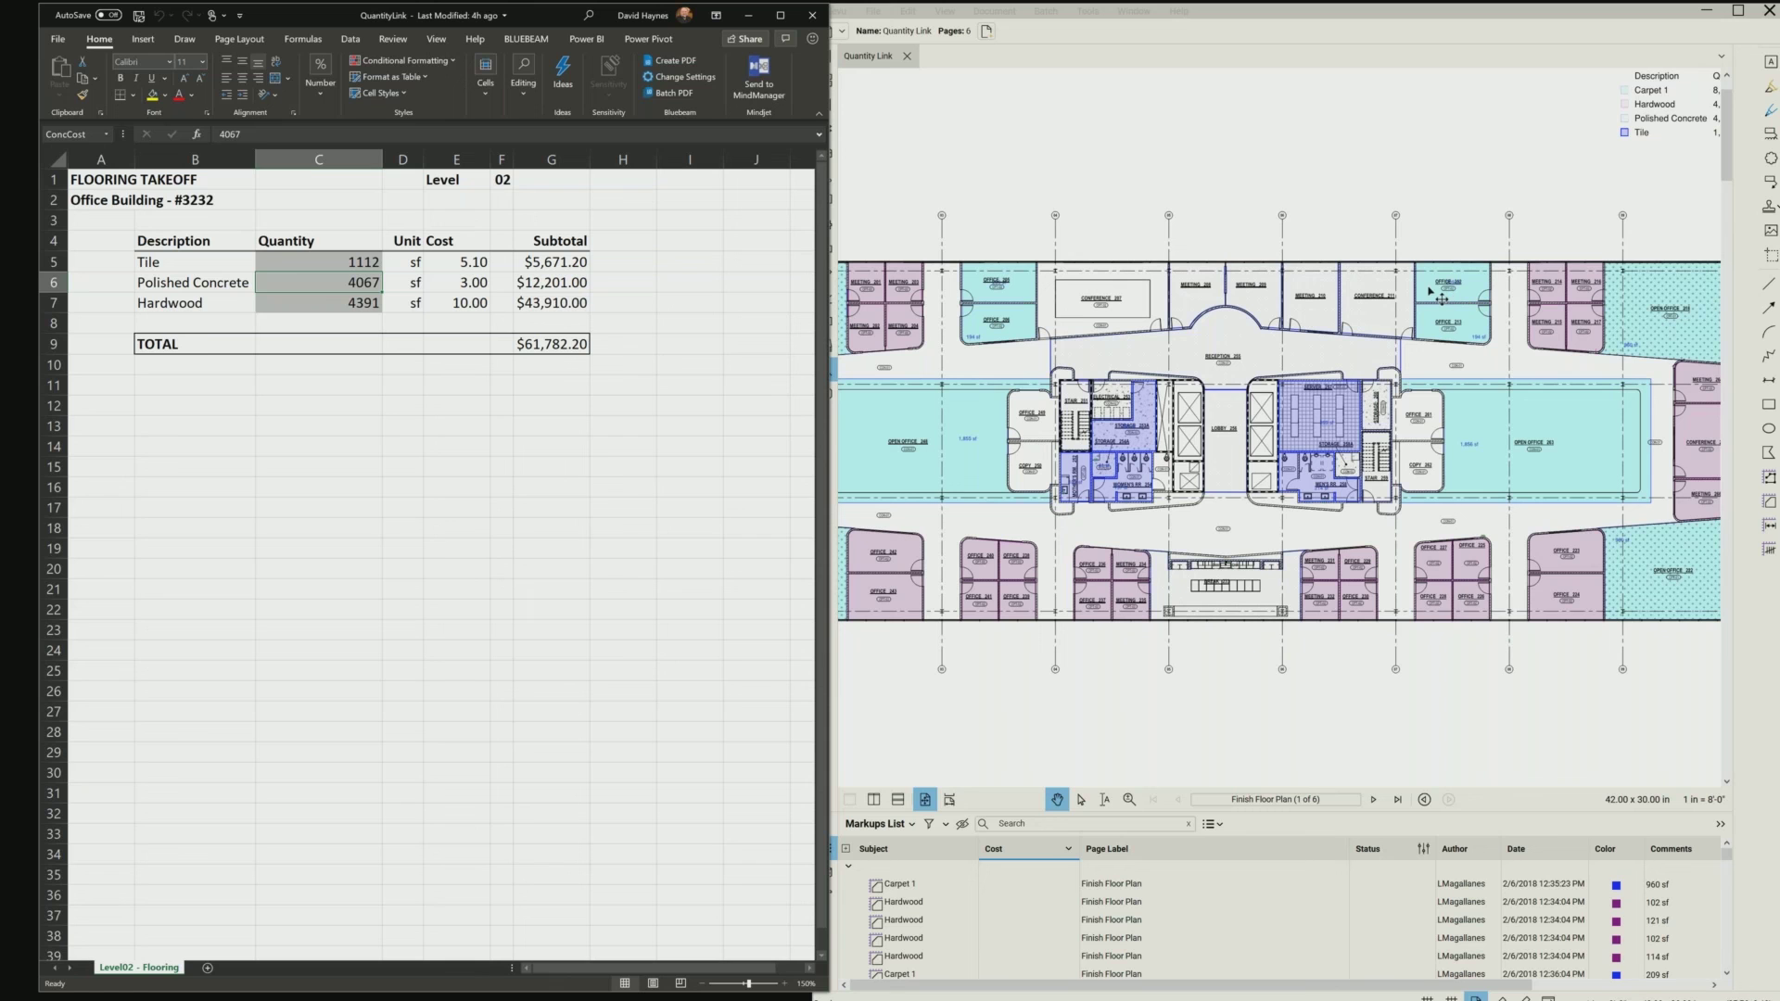
{"action": "left_click", "coordinate": [903, 907]}
{"action": "left_click", "coordinate": [903, 908]}
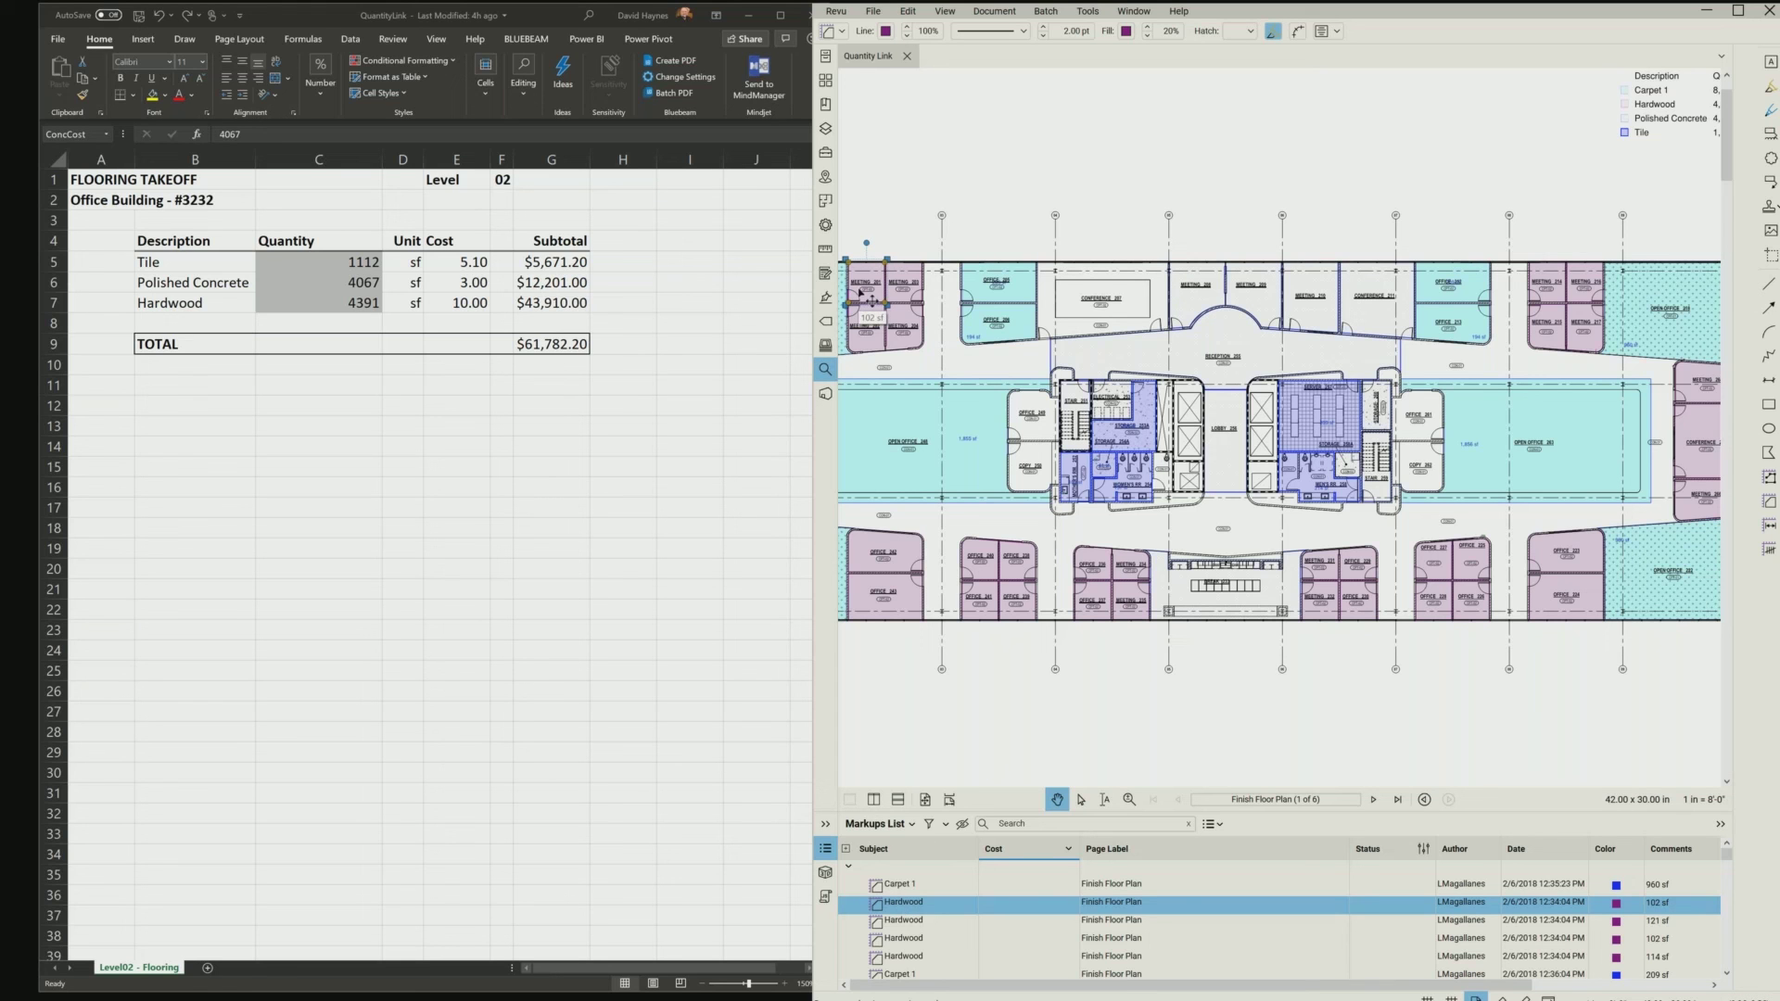
{"action": "key", "text": "Delete"}
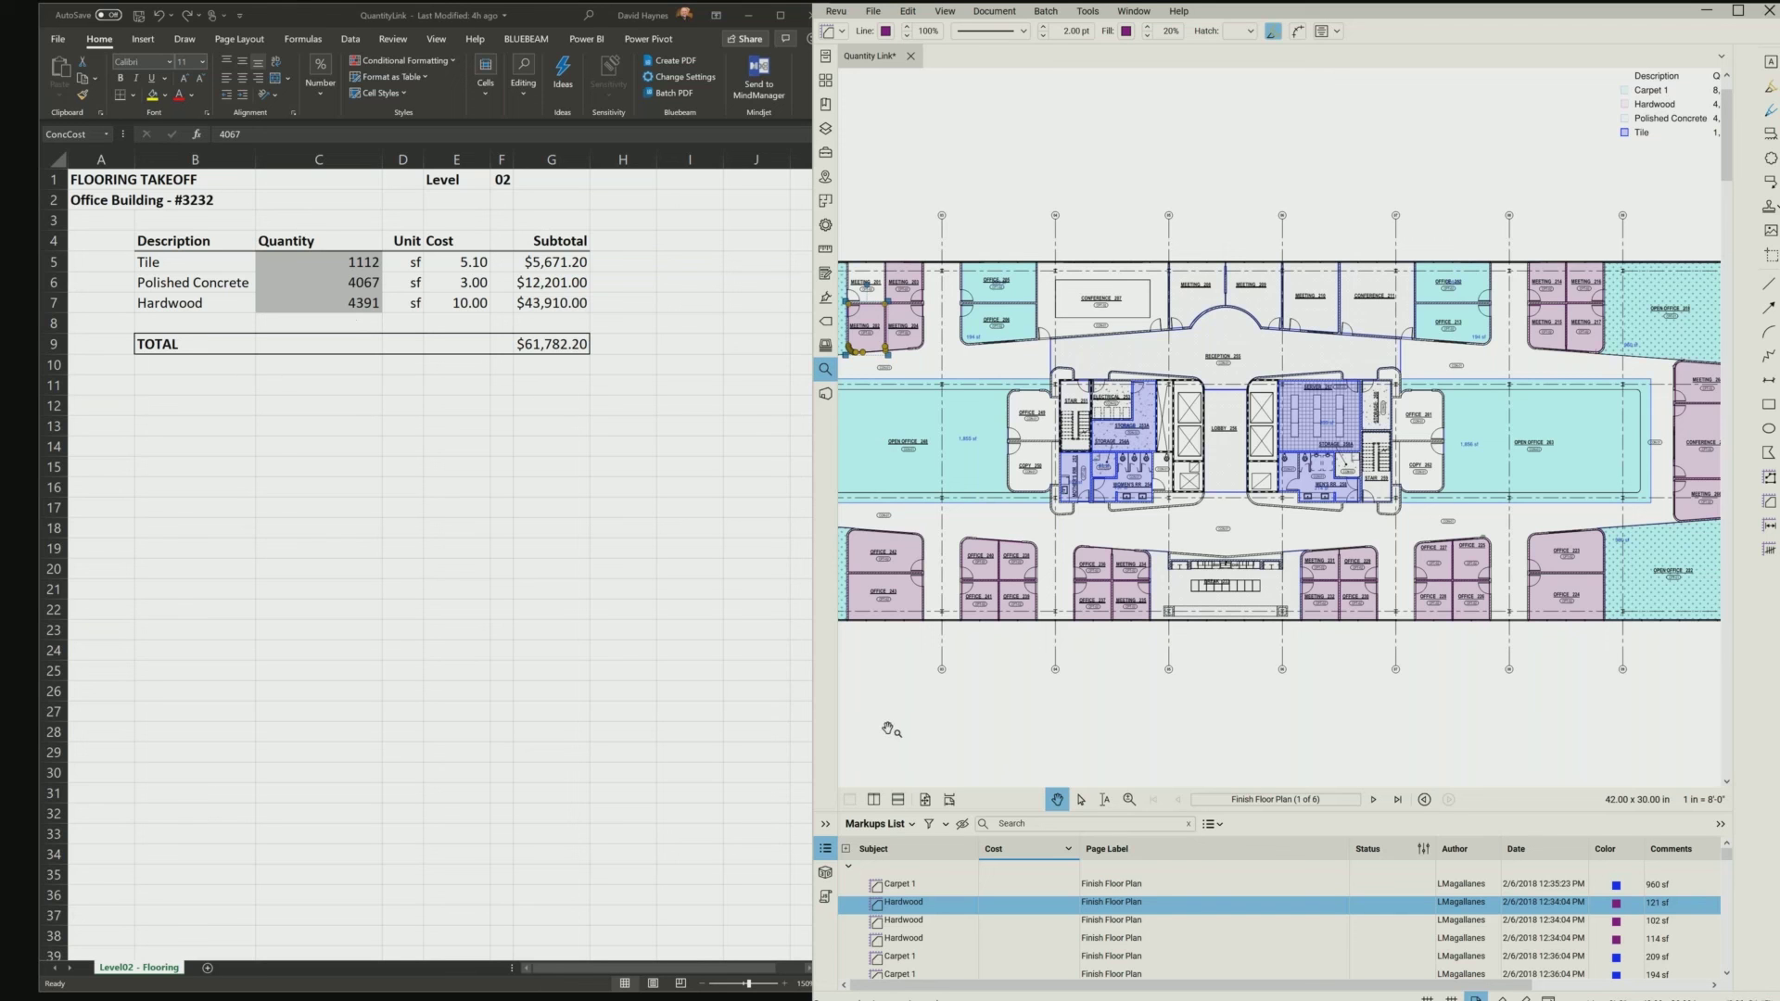
{"action": "mouse_move", "coordinate": [1308, 419]}
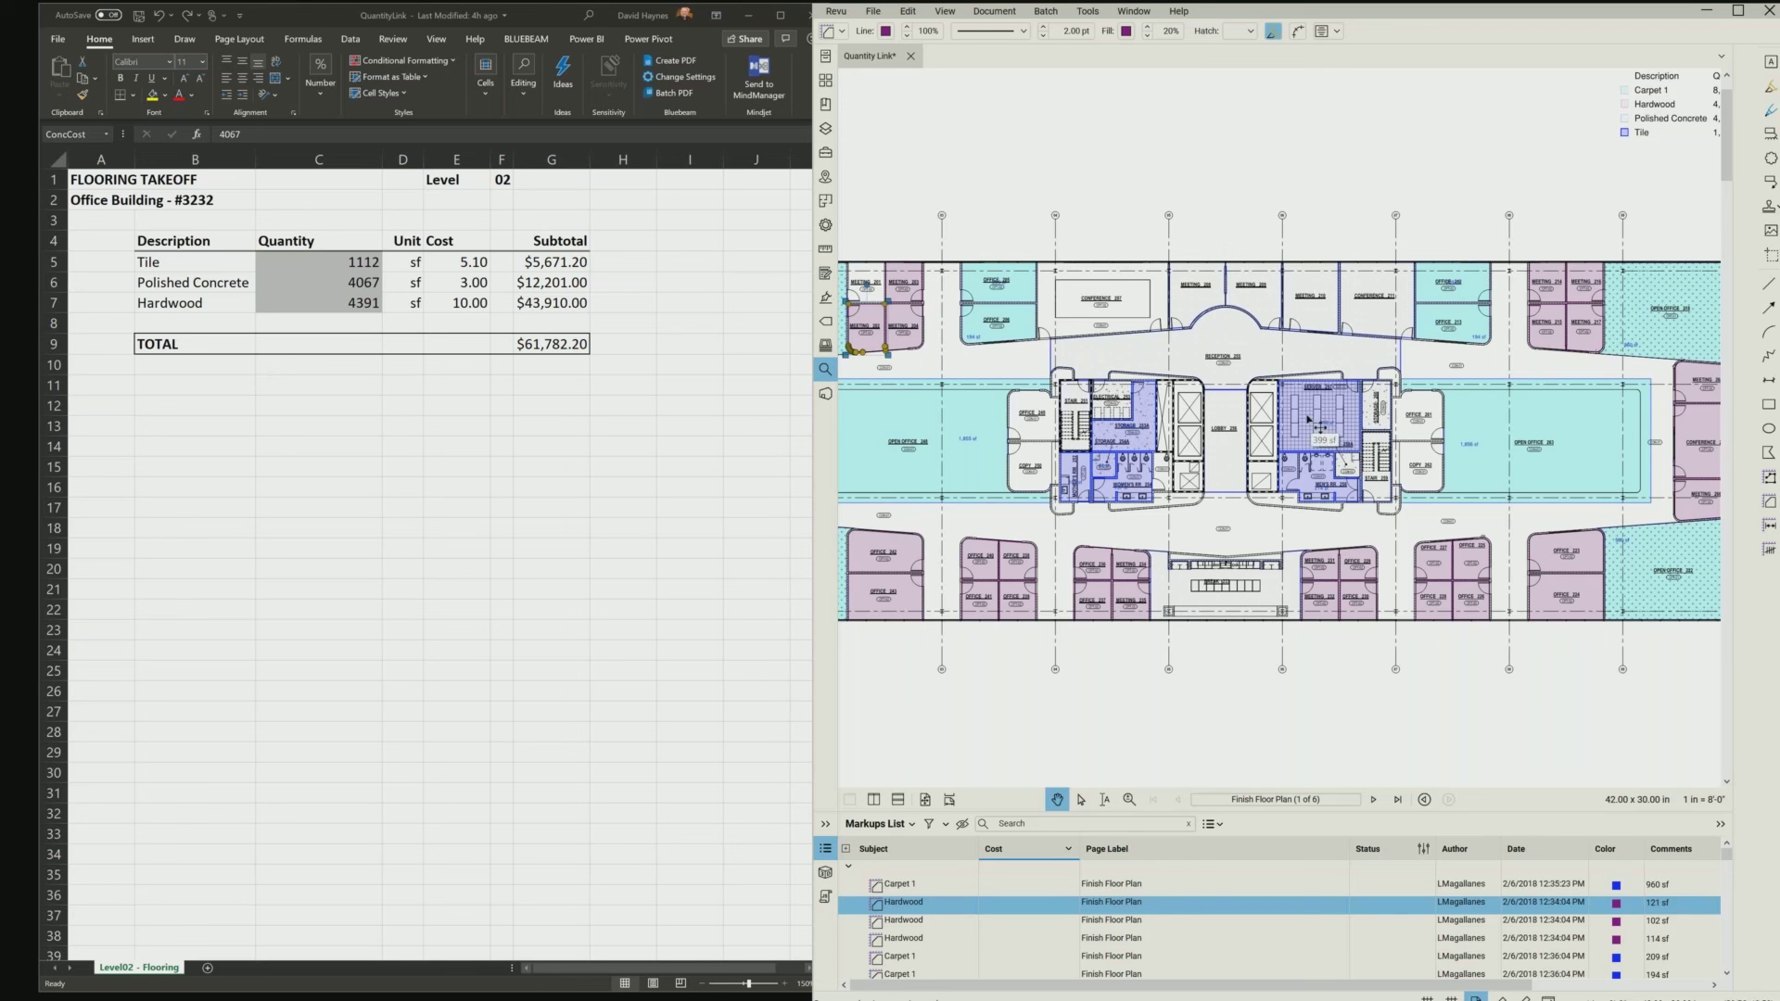